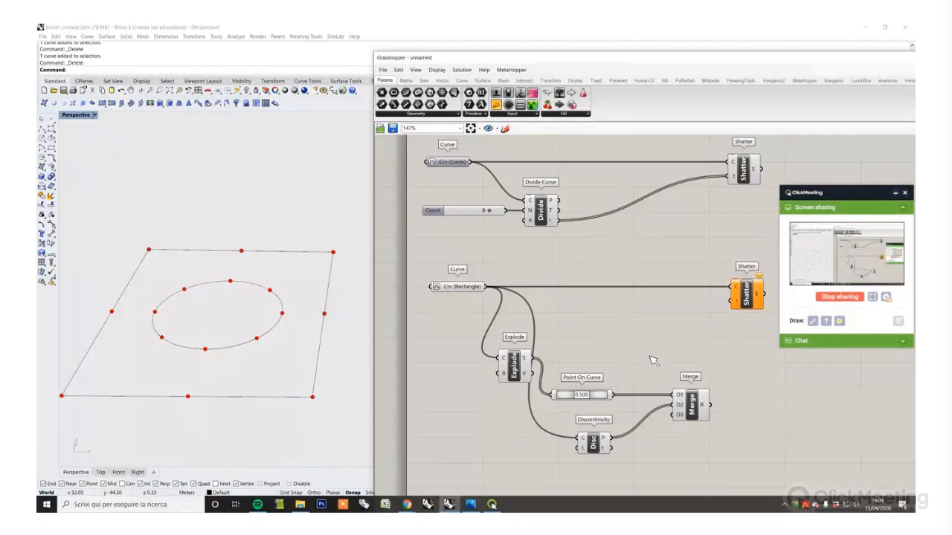
# Step: Collapse the ClickMeeting screen sharing section and move its floating window off the canvas, over the component ribbon
pyautogui.moveTo(643, 361); pyautogui.dragTo(621, 371, button='right')
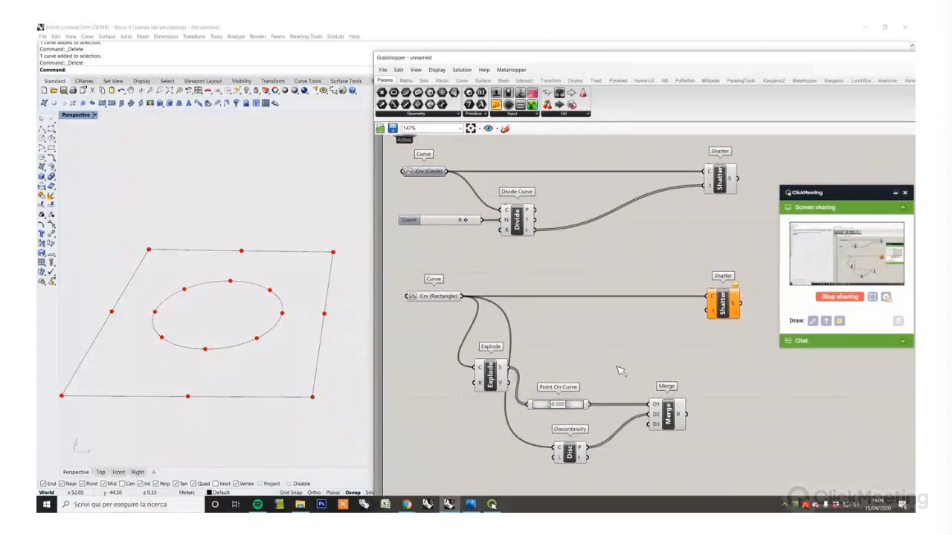
pyautogui.click(902, 206)
pyautogui.moveTo(875, 194); pyautogui.dragTo(860, 75)
pyautogui.click(803, 279)
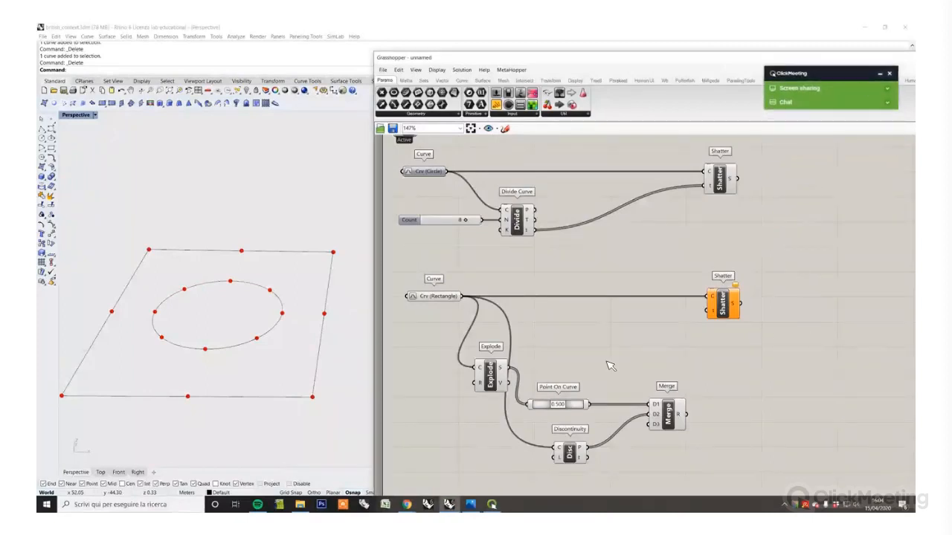
# Step: Move the Merge component closer to the Point On Curve and Discontinuity components
pyautogui.moveTo(607, 361); pyautogui.dragTo(615, 355, button='right')
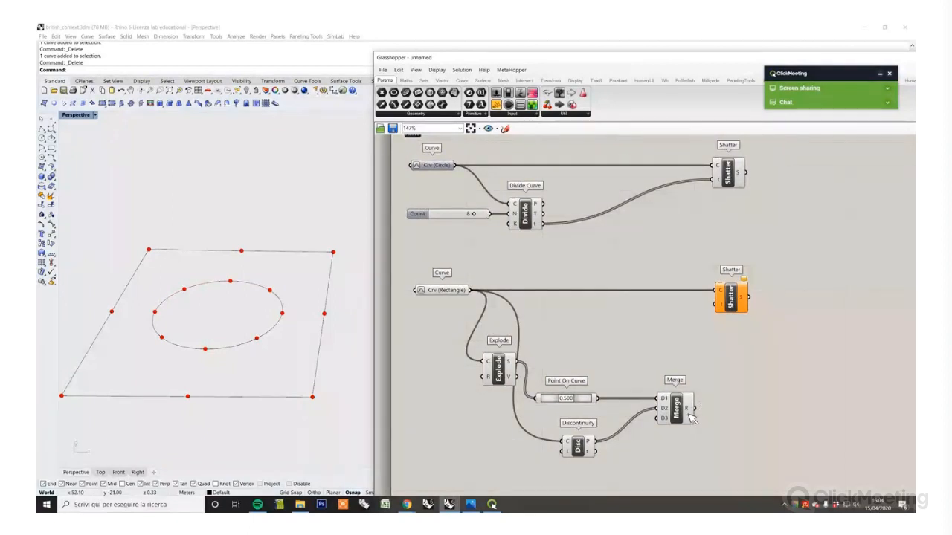
pyautogui.moveTo(724, 408); pyautogui.dragTo(725, 401, button='right')
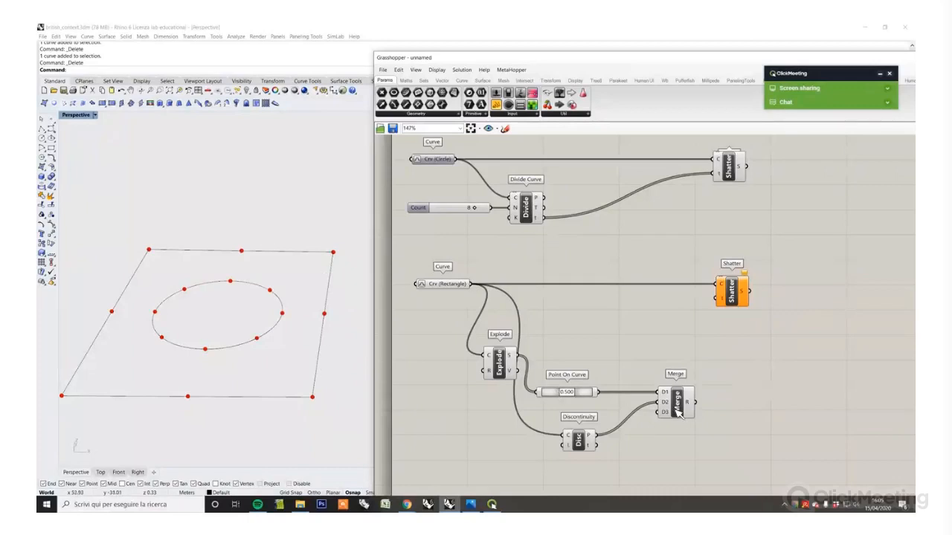
pyautogui.moveTo(678, 414); pyautogui.dragTo(644, 415)
pyautogui.click(695, 454)
pyautogui.scroll(1, 639, 414)
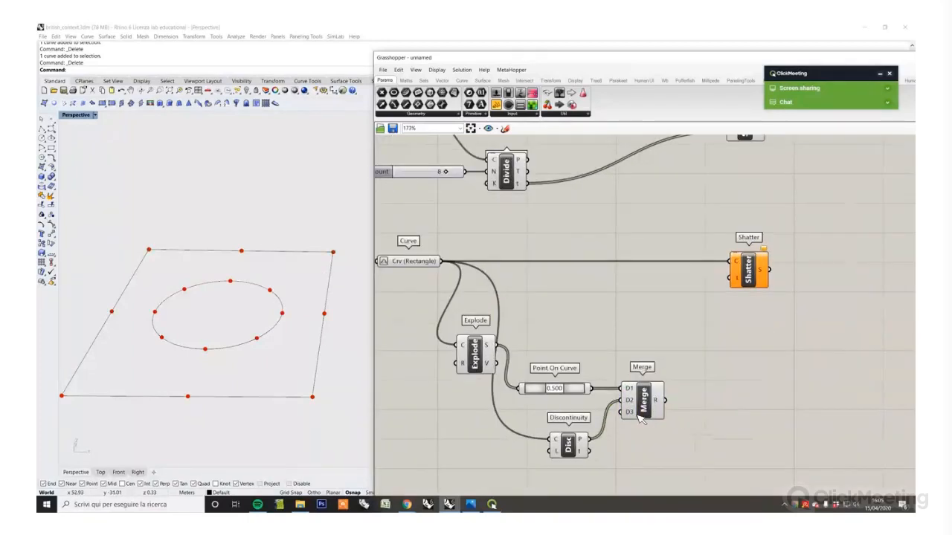
# Step: Add a panel beside Merge, feed it the R output and enlarge it to read all merged point coordinates
pyautogui.moveTo(684, 411); pyautogui.dragTo(663, 411, button='right')
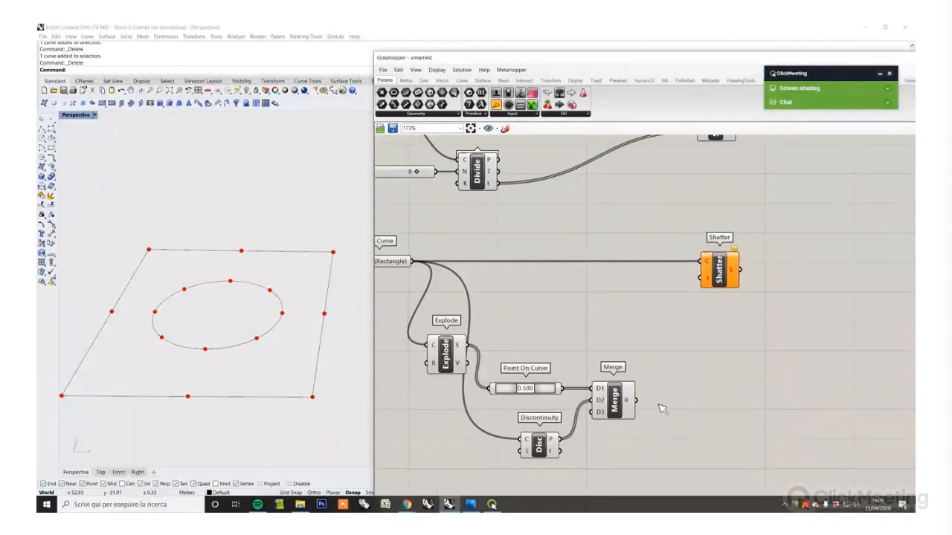
pyautogui.moveTo(496, 105); pyautogui.dragTo(771, 398)
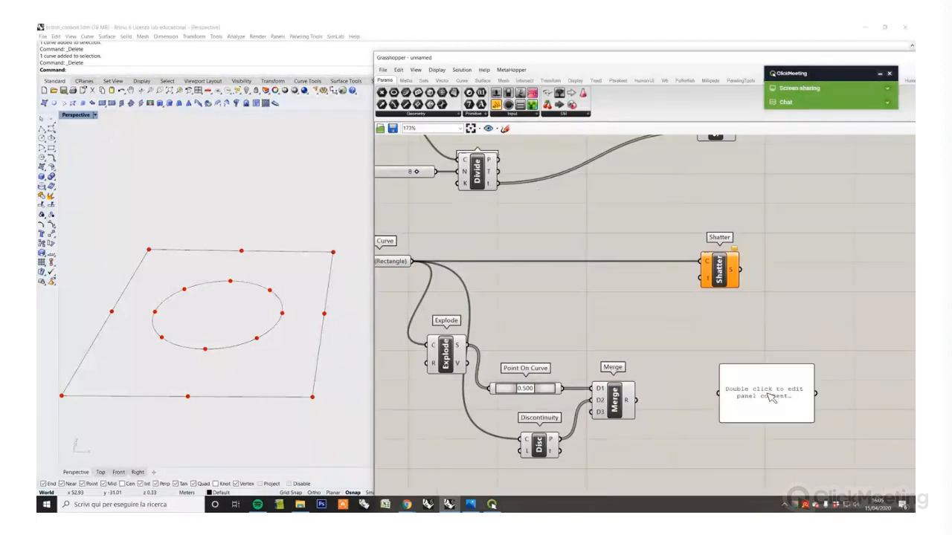
pyautogui.moveTo(638, 399); pyautogui.dragTo(697, 410)
pyautogui.moveTo(768, 434); pyautogui.dragTo(733, 391, button='right')
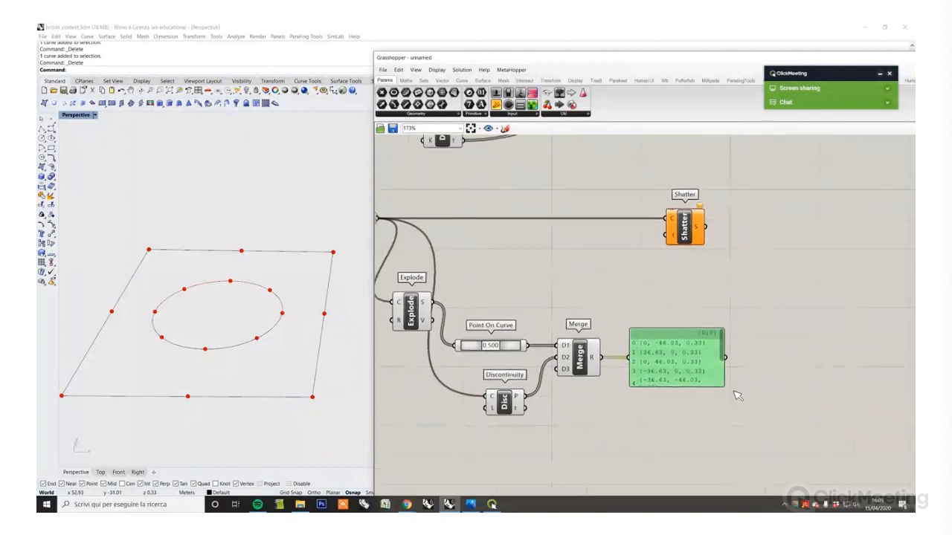
pyautogui.moveTo(724, 388); pyautogui.dragTo(796, 450)
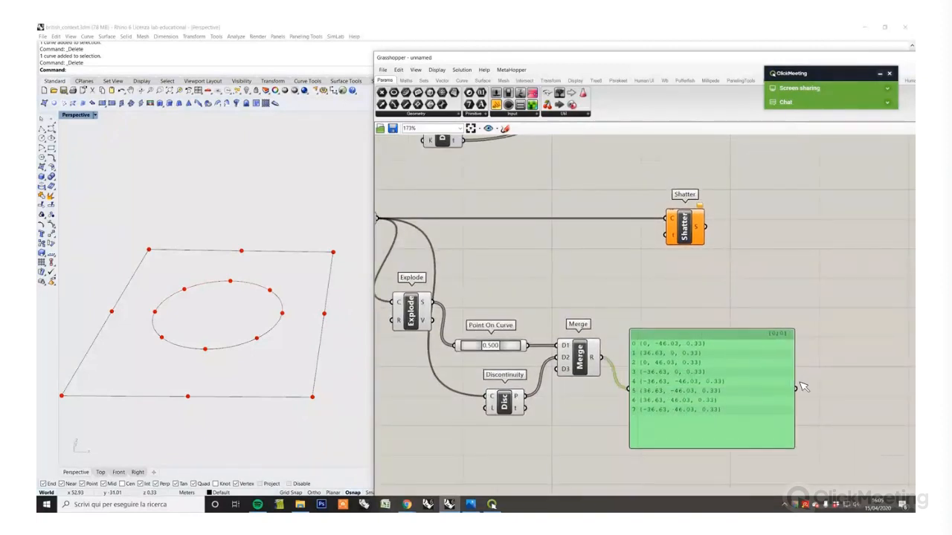
pyautogui.moveTo(645, 314); pyautogui.dragTo(633, 360, button='right')
pyautogui.click(637, 365)
pyautogui.moveTo(590, 402); pyautogui.dragTo(628, 324)
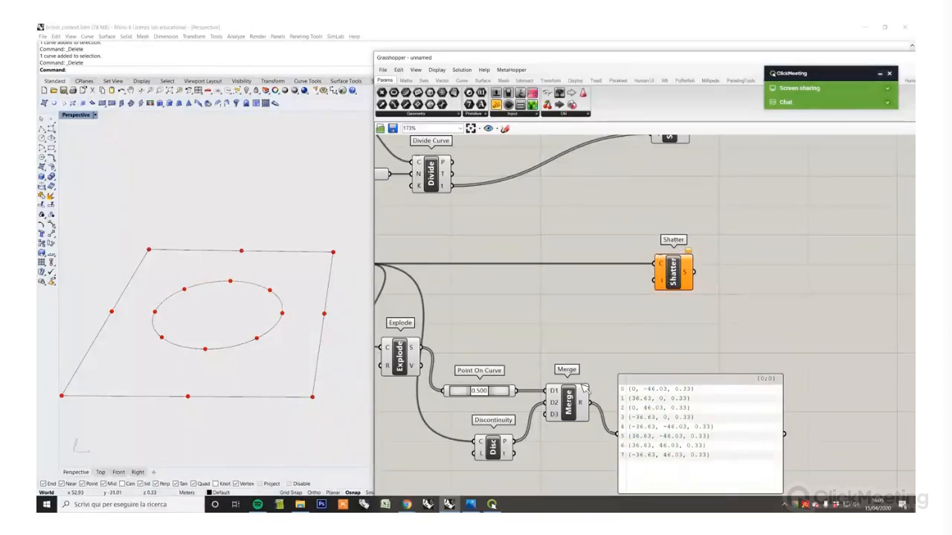
# Step: Sketch a freehand curve on empty canvas with a point on it, labelled P(XYZ)
pyautogui.scroll(-3, 594, 298)
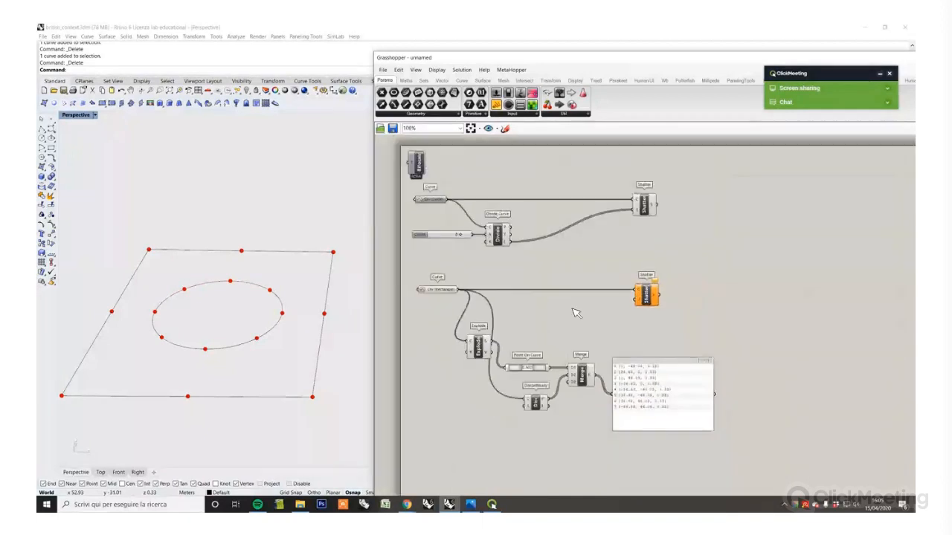
pyautogui.click(506, 130)
pyautogui.moveTo(574, 291); pyautogui.dragTo(821, 196)
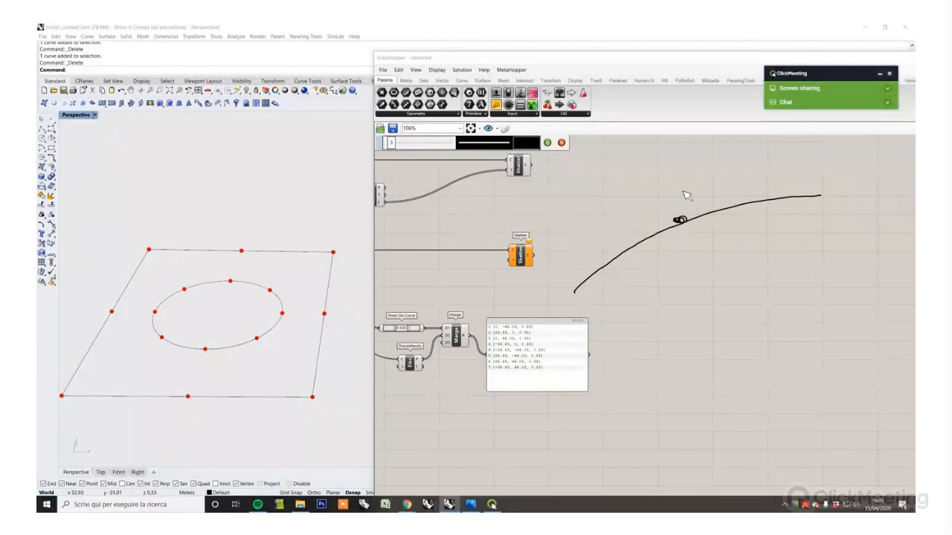
pyautogui.moveTo(681, 202)
pyautogui.mouseDown()
pyautogui.moveTo(681, 175)
pyautogui.moveTo(683, 191)
pyautogui.moveTo(720, 171)
pyautogui.moveTo(749, 187)
pyautogui.moveTo(746, 201)
pyautogui.moveTo(779, 193)
pyautogui.mouseUp()
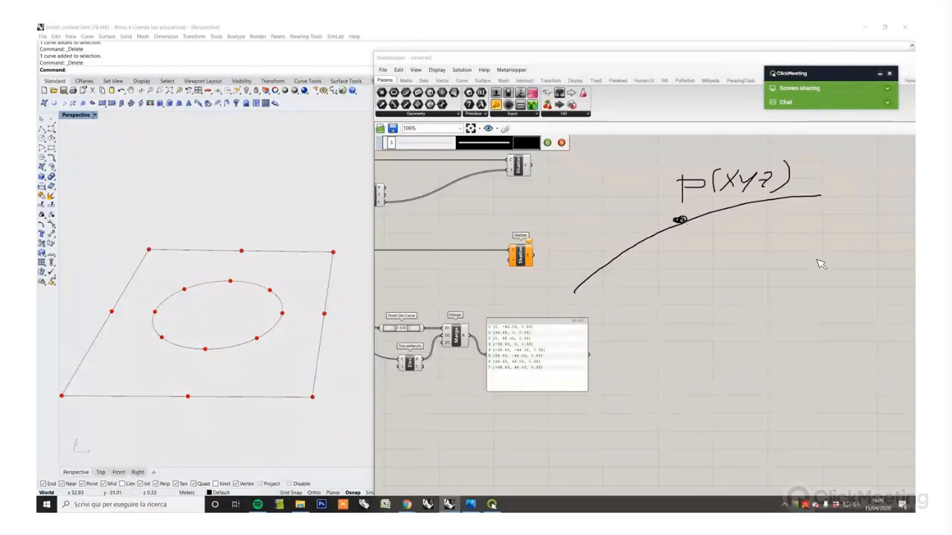
# Step: Sketch a three-axis coordinate system beside the curve and label its X, Y and Z axes
pyautogui.moveTo(809, 272)
pyautogui.mouseDown()
pyautogui.moveTo(819, 271)
pyautogui.moveTo(815, 316)
pyautogui.moveTo(836, 319)
pyautogui.moveTo(843, 336)
pyautogui.mouseUp()
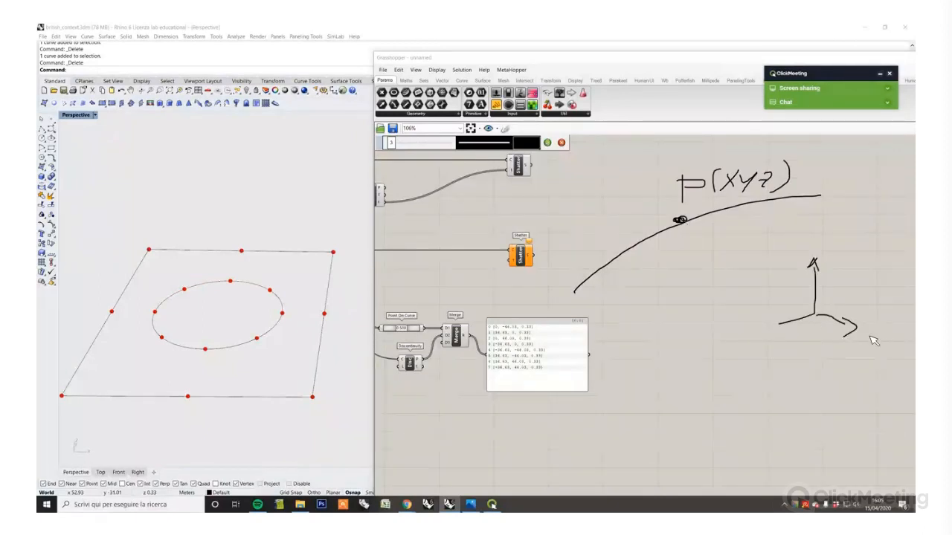
pyautogui.moveTo(761, 327); pyautogui.dragTo(762, 337)
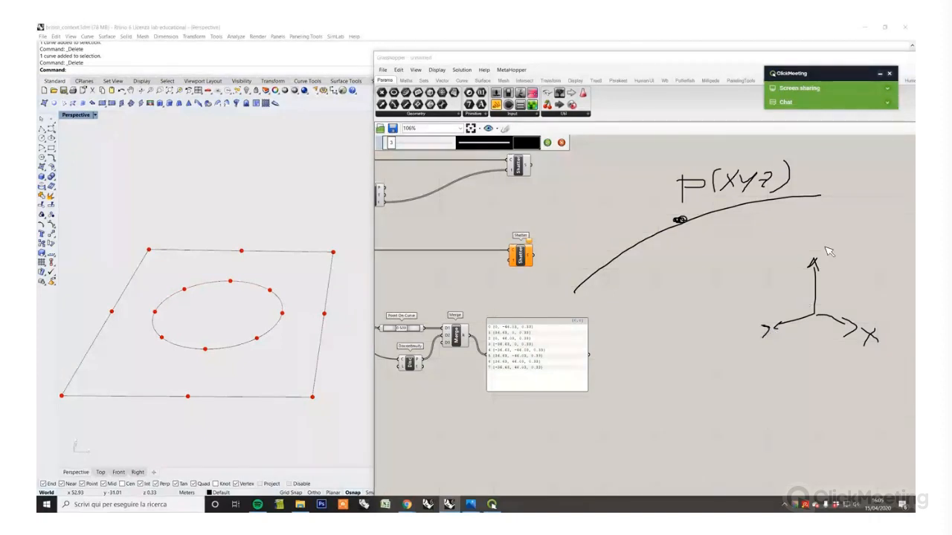
pyautogui.moveTo(817, 250); pyautogui.dragTo(835, 257)
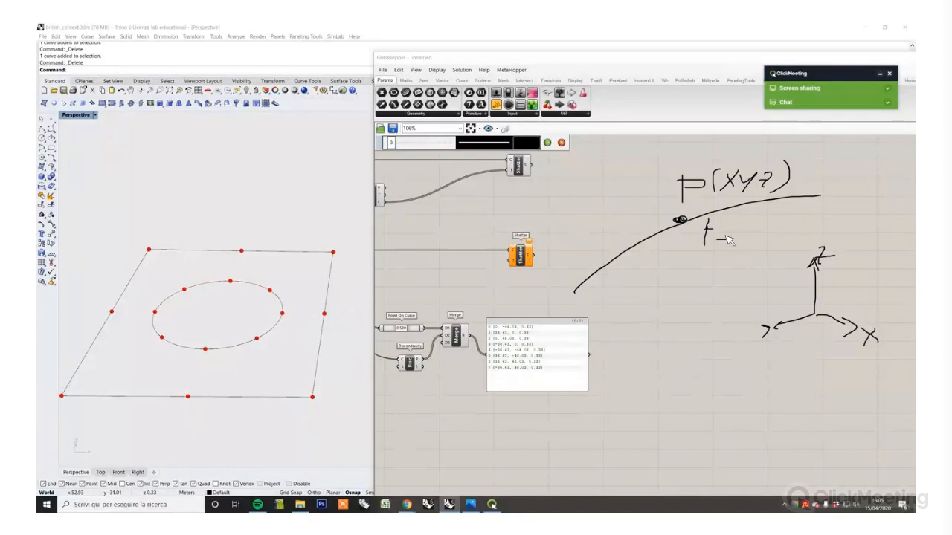
# Step: Write a value for the parameter t beneath the sketched point, and discard the whole sketch
pyautogui.moveTo(718, 231); pyautogui.dragTo(744, 236)
pyautogui.moveTo(758, 225)
pyautogui.mouseDown()
pyautogui.moveTo(774, 234)
pyautogui.moveTo(759, 225)
pyautogui.mouseUp()
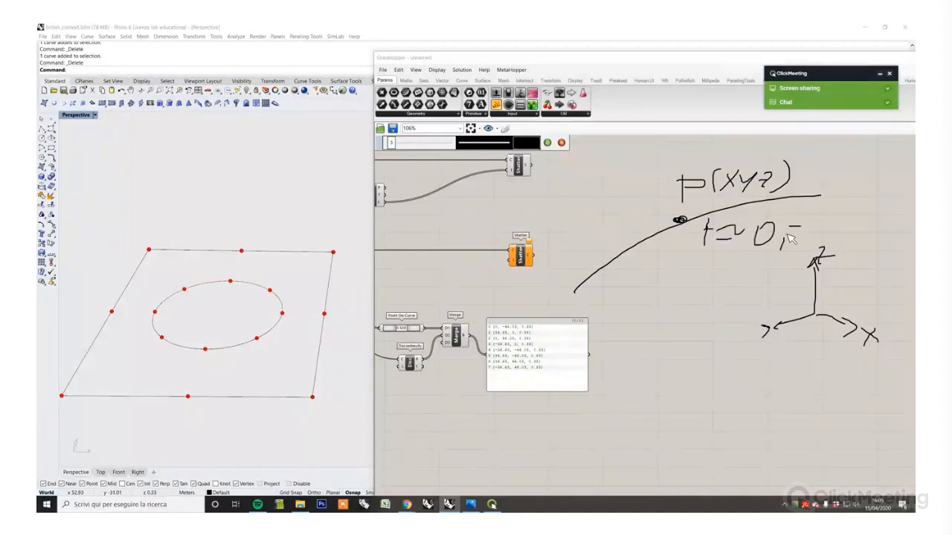
pyautogui.moveTo(574, 288); pyautogui.dragTo(572, 290)
pyautogui.click(561, 142)
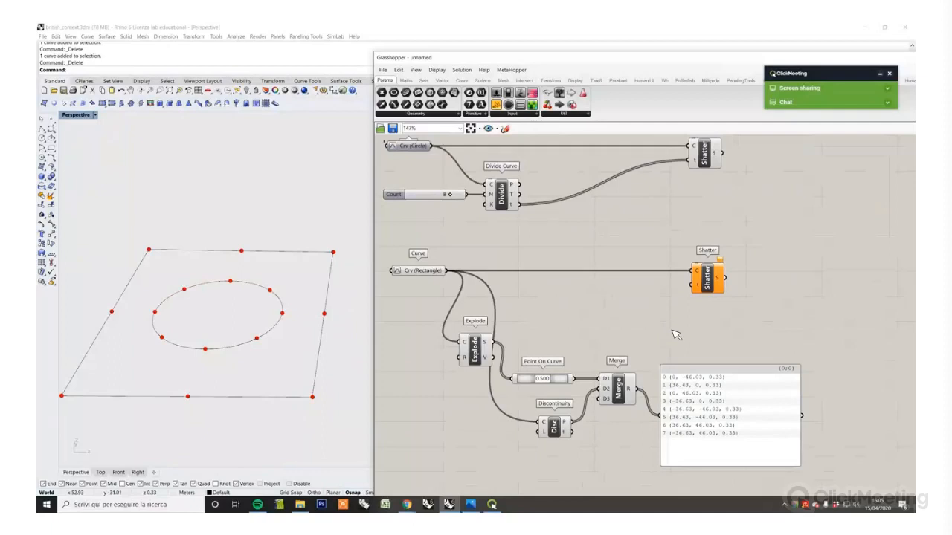
# Step: Delete the coordinate panel attached to the Merge output
pyautogui.moveTo(692, 395); pyautogui.dragTo(736, 397)
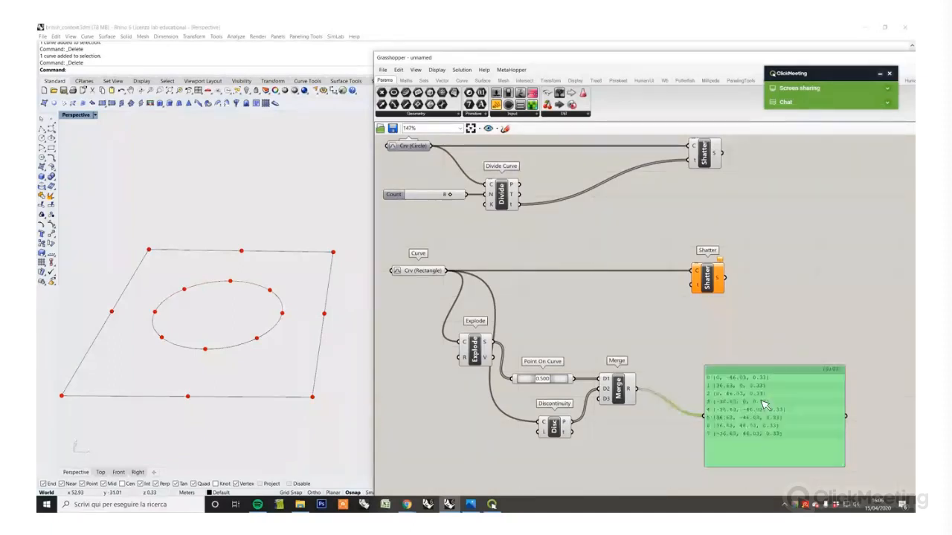
pyautogui.press('Delete')
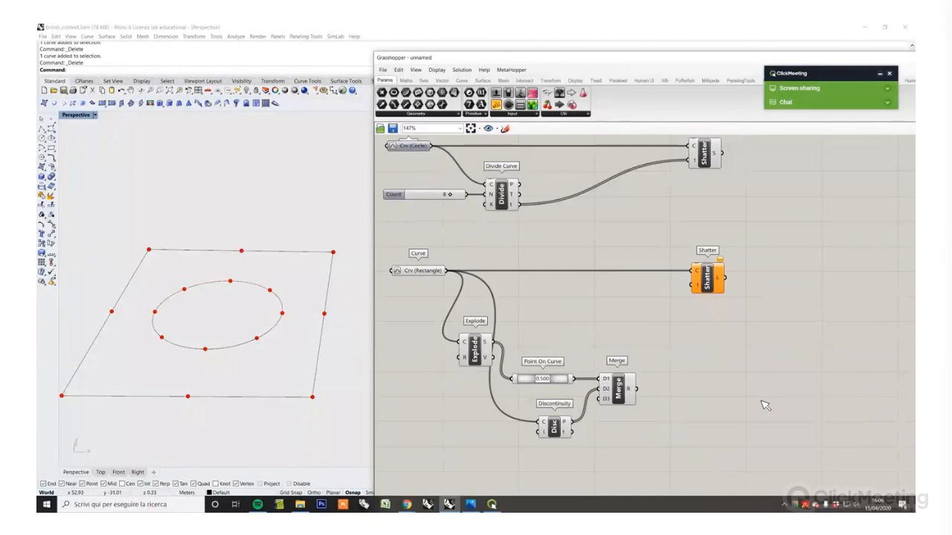
# Step: Add a Curve Closest Point component to the canvas beside Merge
pyautogui.doubleClick(738, 396)
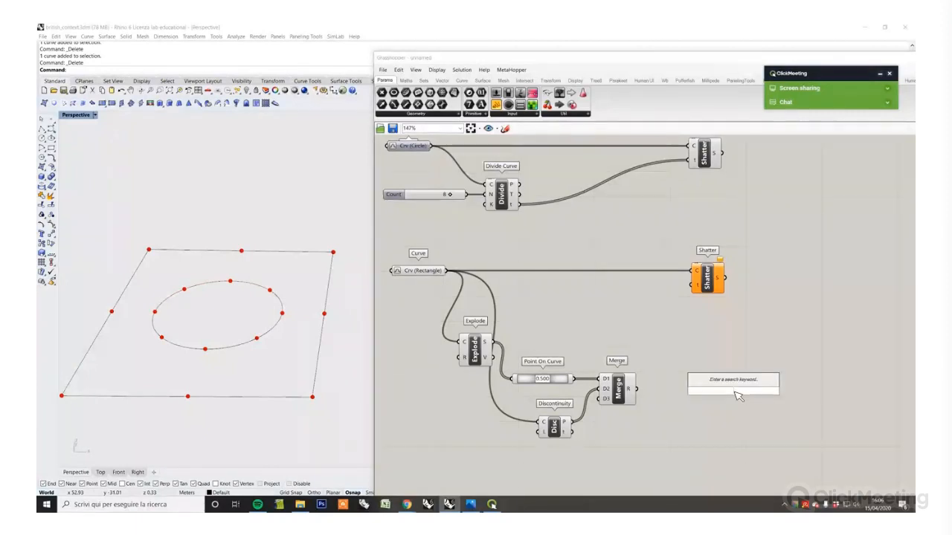
pyautogui.write('curve')
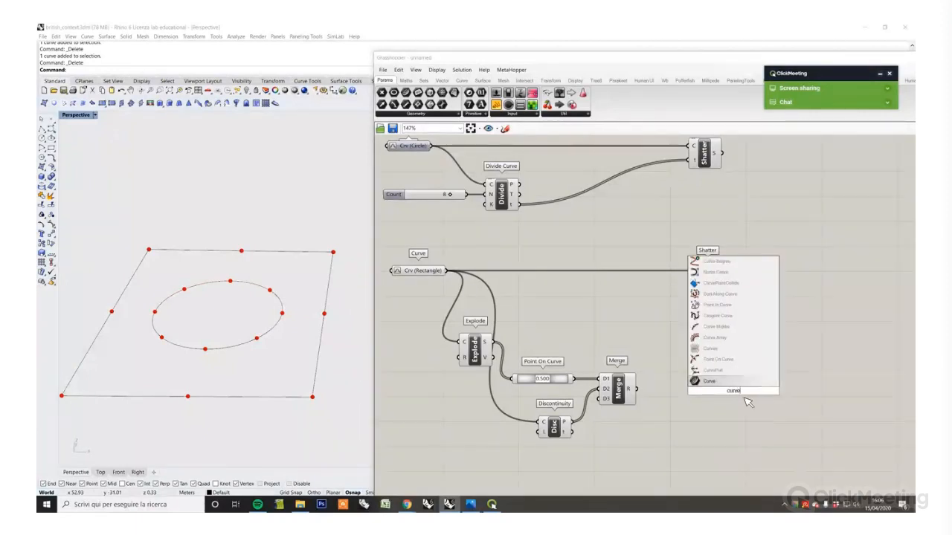
pyautogui.write(' cp')
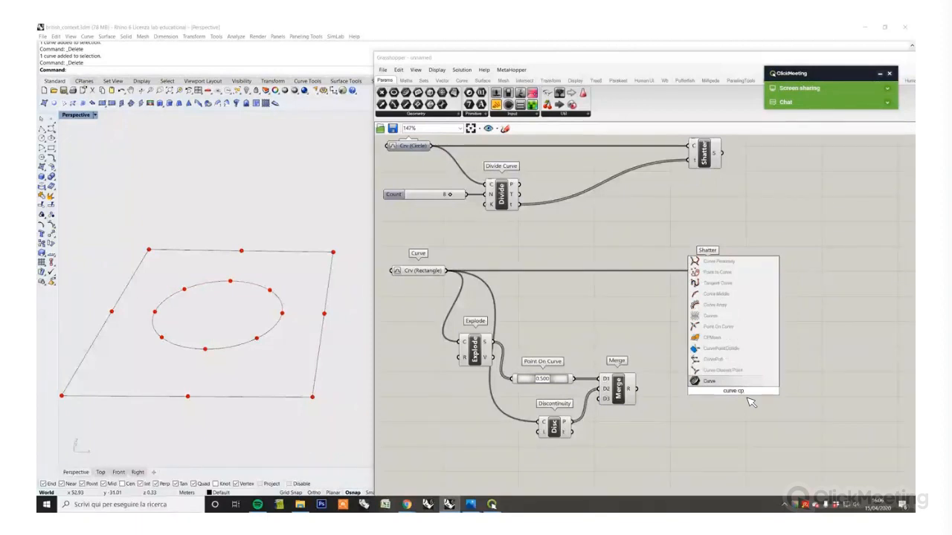
pyautogui.press('Return')
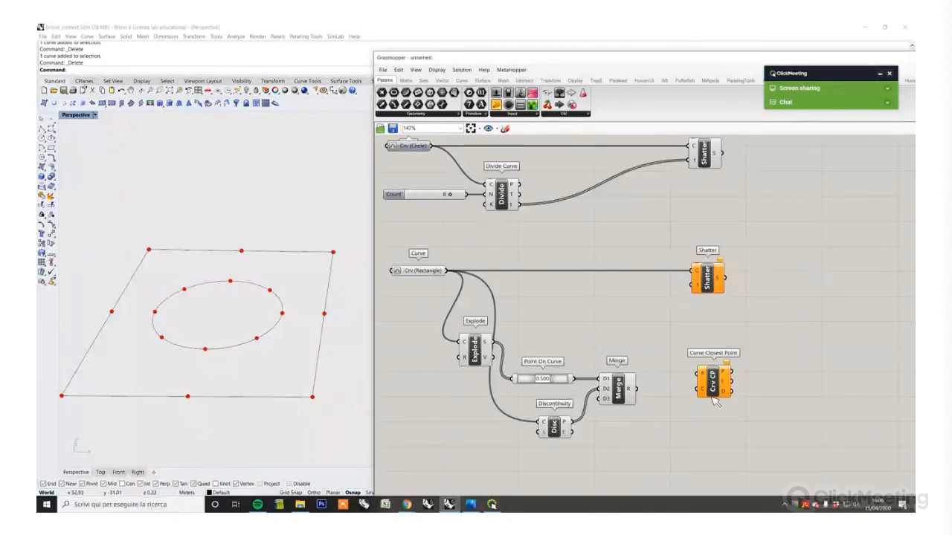
pyautogui.moveTo(711, 396); pyautogui.dragTo(709, 404)
pyautogui.click(682, 382)
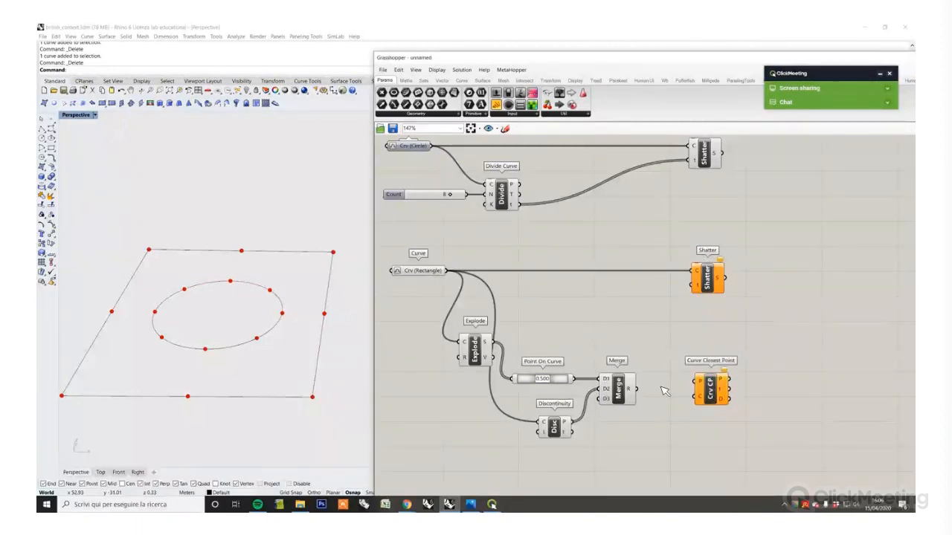
# Step: Connect Merge's R output to the P input of Curve Closest Point and line the component up with Merge
pyautogui.moveTo(634, 389); pyautogui.dragTo(730, 398)
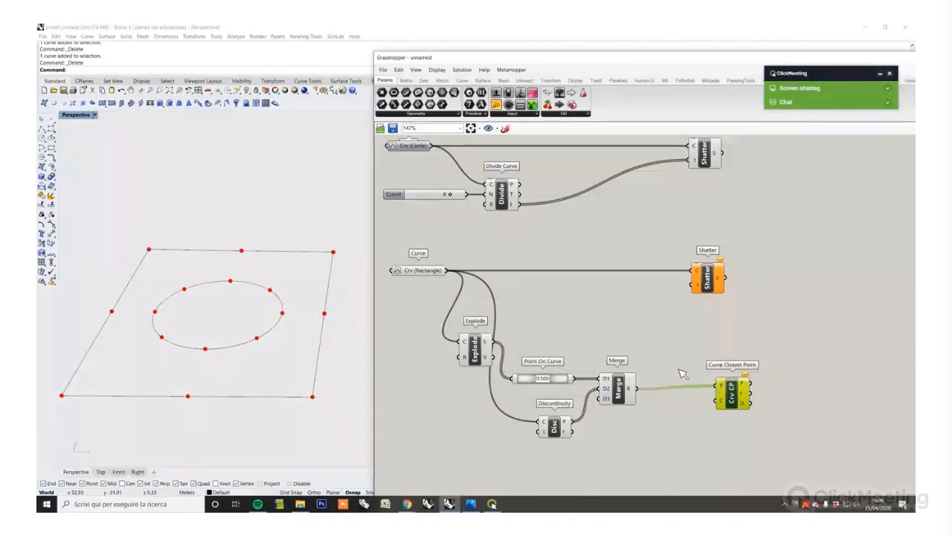
pyautogui.scroll(3, 604, 419)
pyautogui.moveTo(760, 350); pyautogui.dragTo(719, 351)
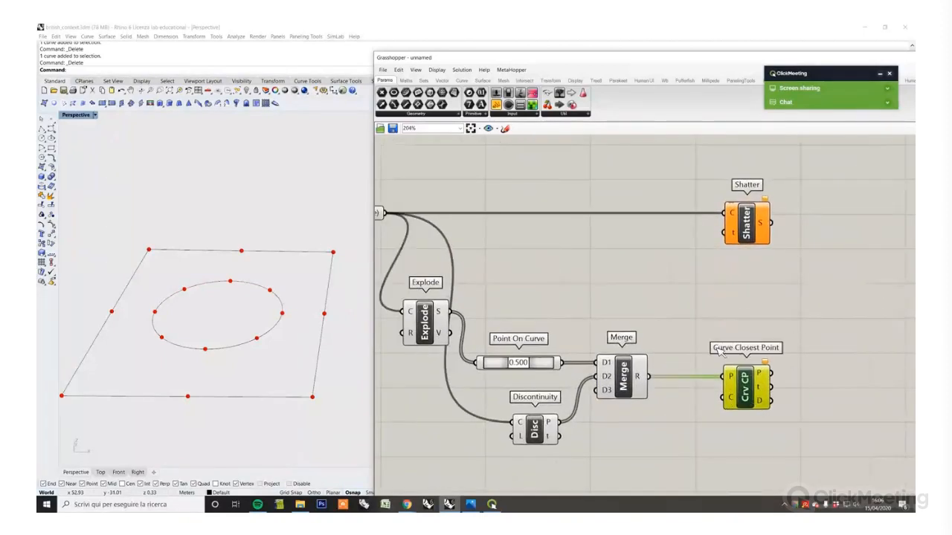
pyautogui.click(701, 314)
# Step: Sketch XYZ above the wire entering Curve Closest Point and an arrow to t at its output, and discard the sketch
pyautogui.click(506, 130)
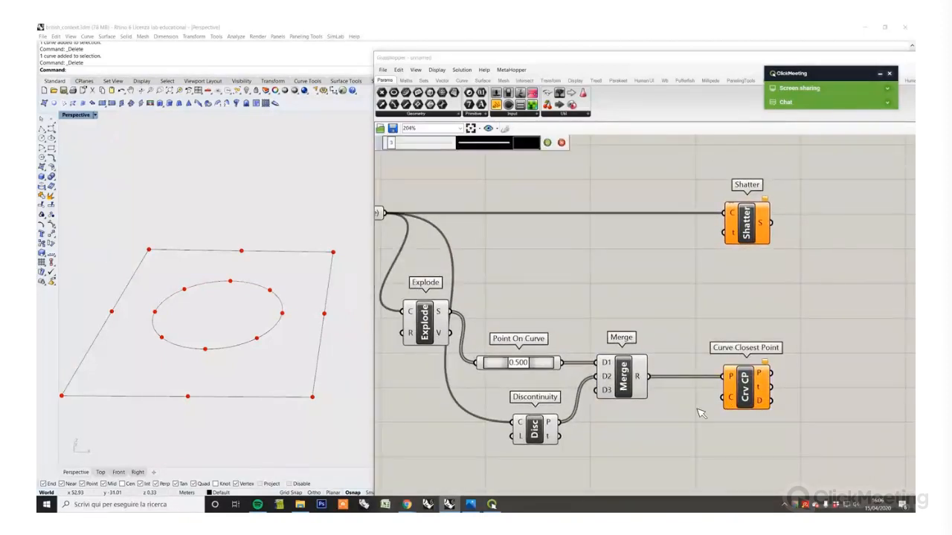
pyautogui.moveTo(687, 359)
pyautogui.mouseDown()
pyautogui.moveTo(677, 369)
pyautogui.moveTo(692, 365)
pyautogui.mouseUp()
pyautogui.moveTo(699, 358); pyautogui.dragTo(691, 372)
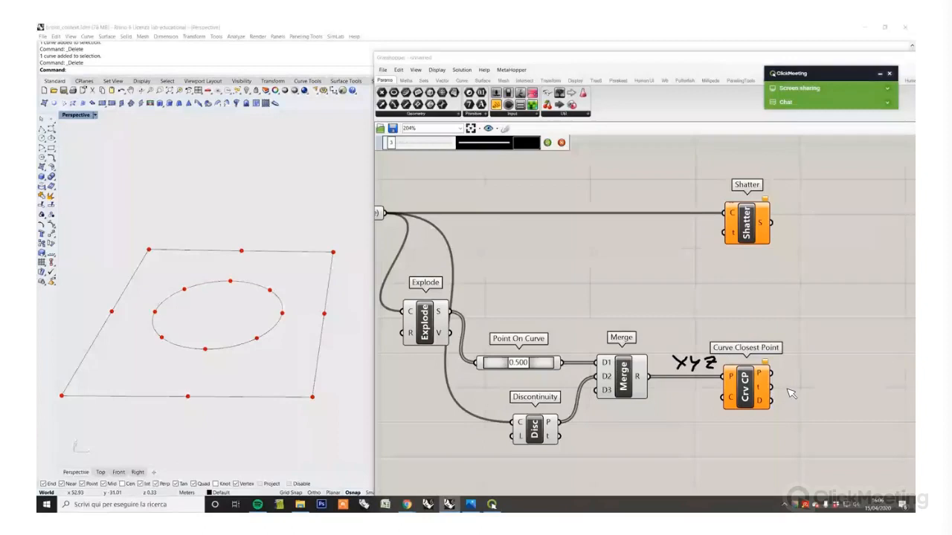
pyautogui.moveTo(786, 388); pyautogui.dragTo(814, 388)
pyautogui.moveTo(807, 381)
pyautogui.mouseDown()
pyautogui.moveTo(807, 396)
pyautogui.moveTo(834, 394)
pyautogui.mouseUp()
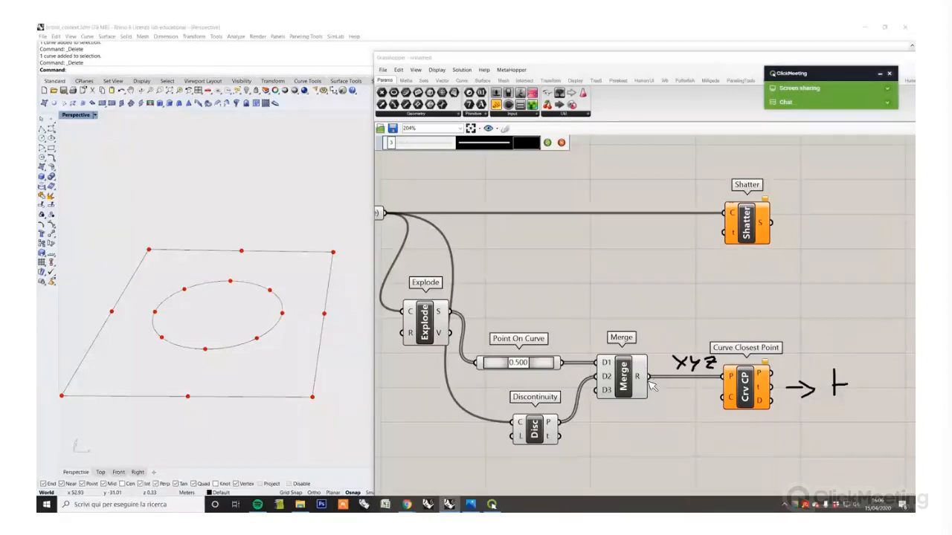
pyautogui.click(562, 144)
# Step: Connect the rectangle's Curve parameter to the C input of Curve Closest Point
pyautogui.scroll(-1, 750, 346)
pyautogui.moveTo(716, 392); pyautogui.dragTo(751, 394, button='right')
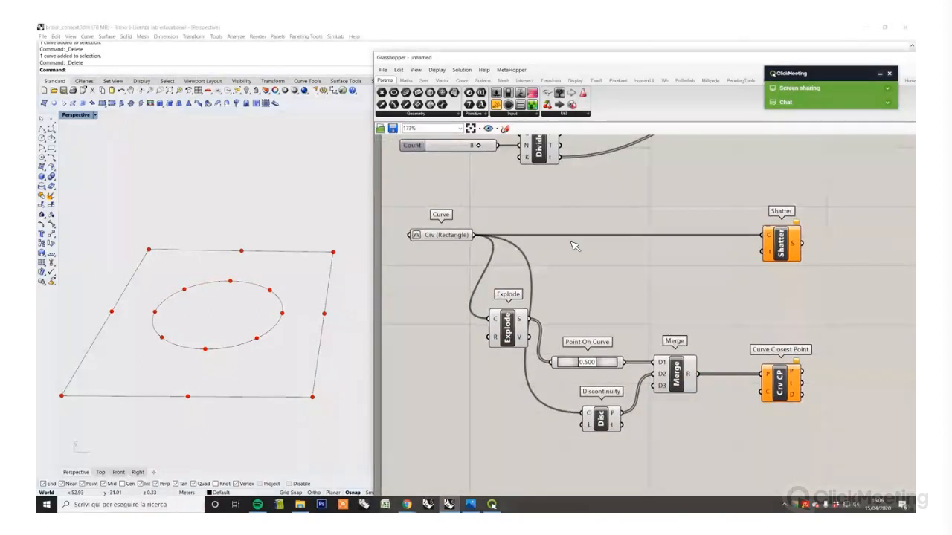
pyautogui.moveTo(474, 236); pyautogui.dragTo(762, 395)
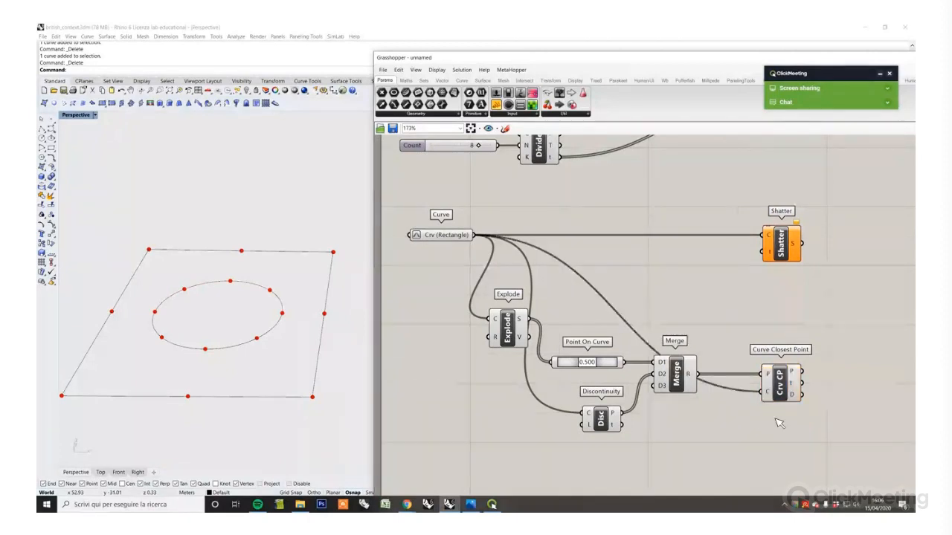
pyautogui.moveTo(838, 329); pyautogui.dragTo(713, 323, button='right')
# Step: Wire the t output of Curve Closest Point into the t input of the rectangle's Shatter, and align both Shatter components
pyautogui.moveTo(660, 250); pyautogui.dragTo(707, 253)
pyautogui.click(720, 344)
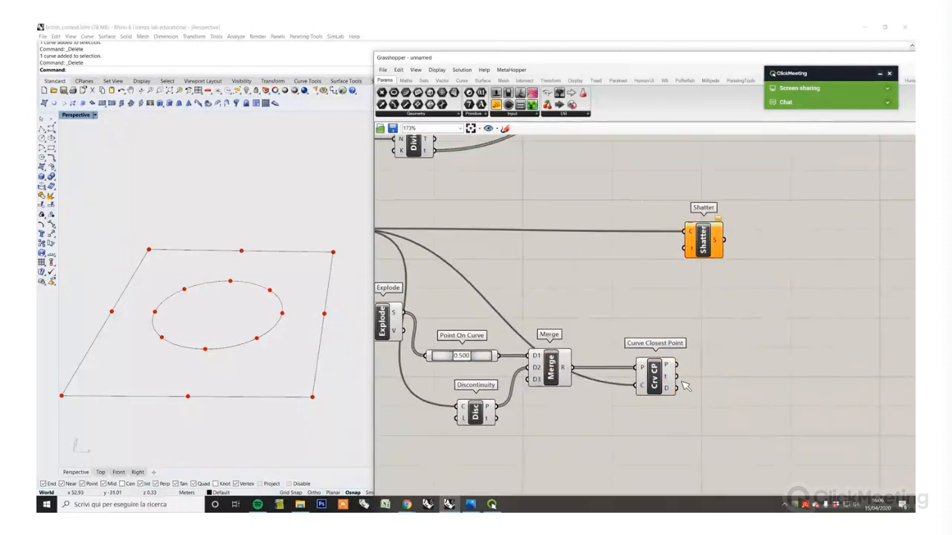
pyautogui.moveTo(677, 376); pyautogui.dragTo(684, 249)
pyautogui.scroll(-3, 731, 252)
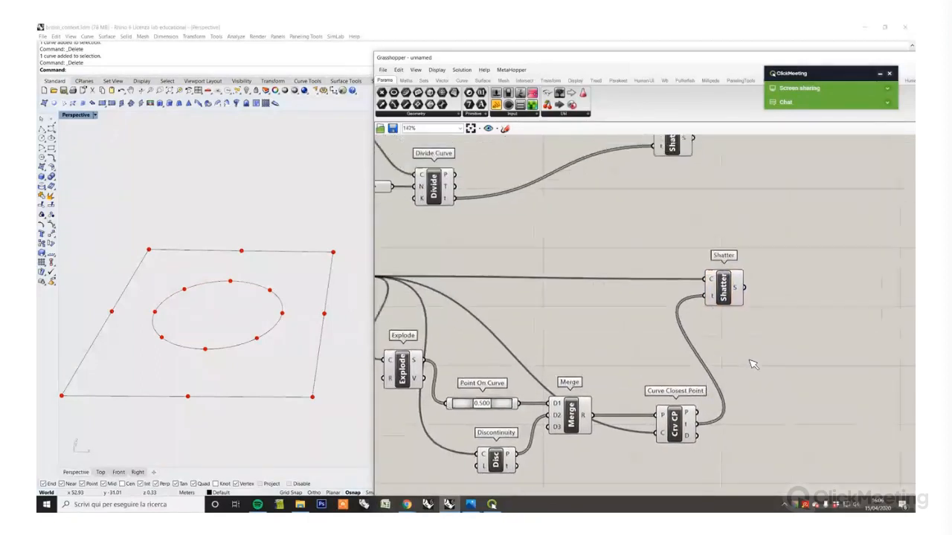
pyautogui.moveTo(705, 199); pyautogui.dragTo(741, 201)
pyautogui.click(732, 253)
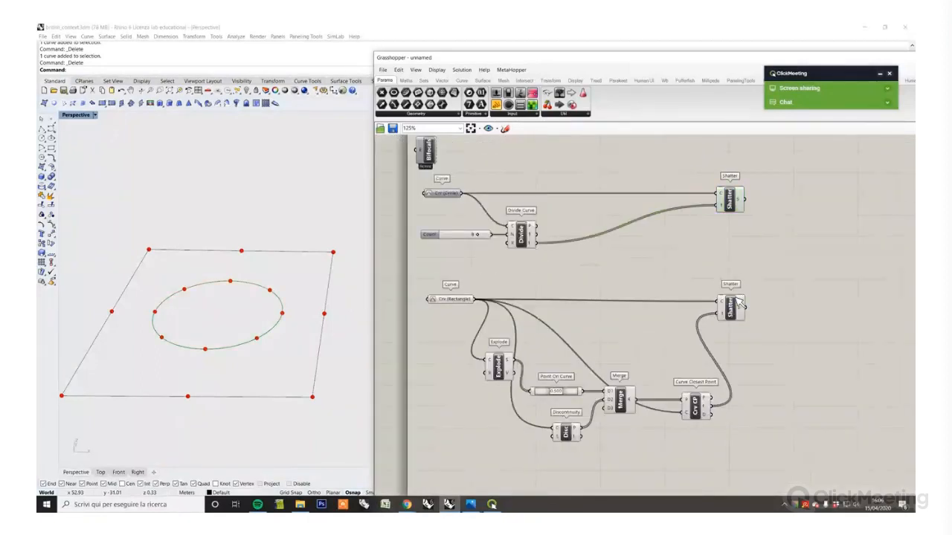
# Step: Align the rectangle's Shatter component so the wire from its Curve parameter runs straight
pyautogui.click(734, 301)
pyautogui.moveTo(736, 298); pyautogui.dragTo(736, 300)
pyautogui.click(751, 315)
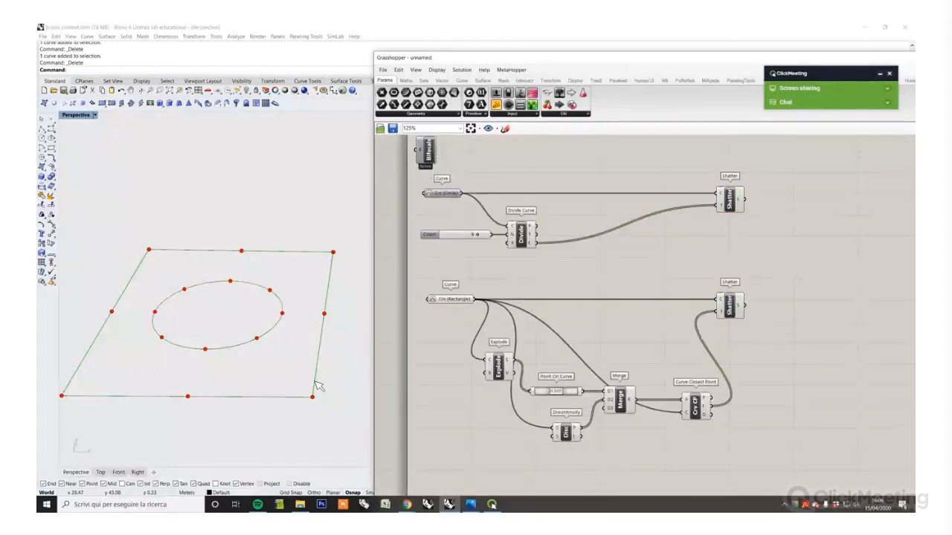
# Step: Place a Panel beside the circle's Shatter, enlarge it and feed it the S output to list the segments
pyautogui.moveTo(779, 306); pyautogui.dragTo(665, 346, button='right')
pyautogui.moveTo(496, 105); pyautogui.dragTo(631, 240)
pyautogui.moveTo(701, 237); pyautogui.dragTo(712, 344)
pyautogui.scroll(4, 725, 262)
pyautogui.click(712, 285)
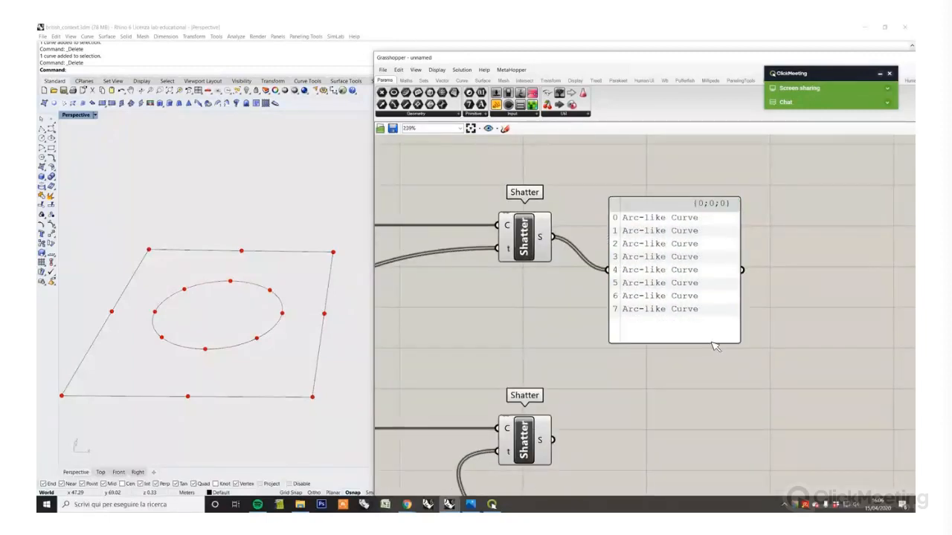
pyautogui.scroll(3, 621, 311)
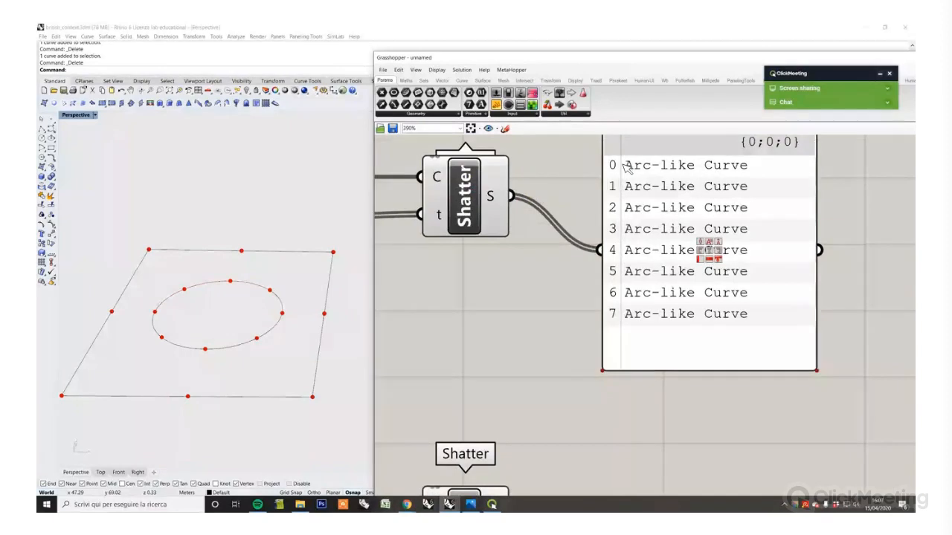
pyautogui.scroll(-3, 666, 313)
pyautogui.moveTo(666, 314); pyautogui.dragTo(678, 278, button='right')
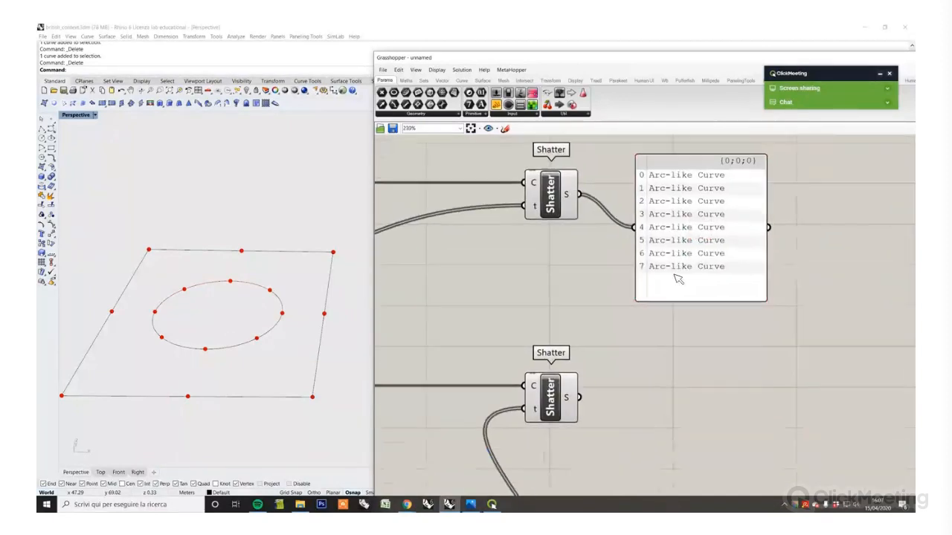
# Step: Duplicate the panel below, connect it to the rectangle's Shatter S output and place it beside that component
pyautogui.scroll(-3, 690, 269)
pyautogui.click(674, 265)
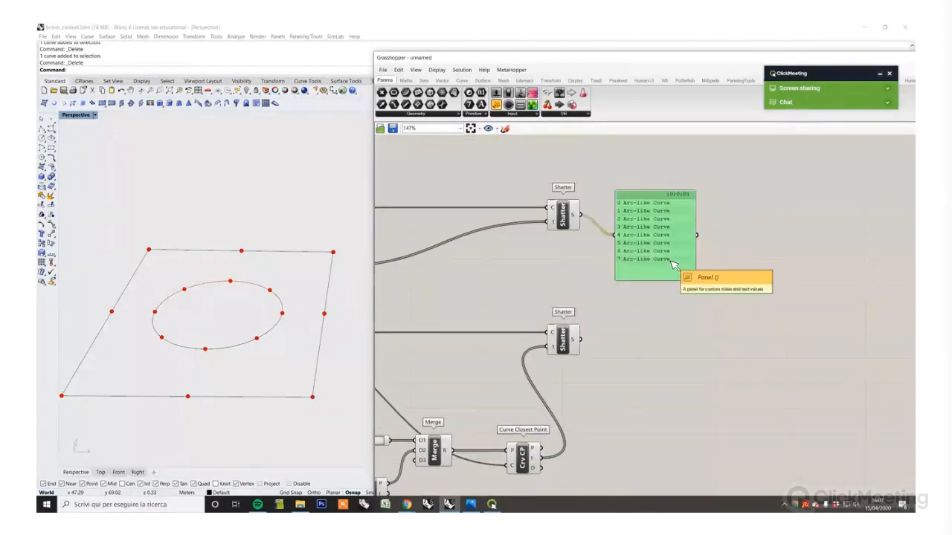
pyautogui.keyDown('alt'); pyautogui.moveTo(670, 263); pyautogui.dragTo(697, 374); pyautogui.keyUp('alt')
pyautogui.click(587, 353)
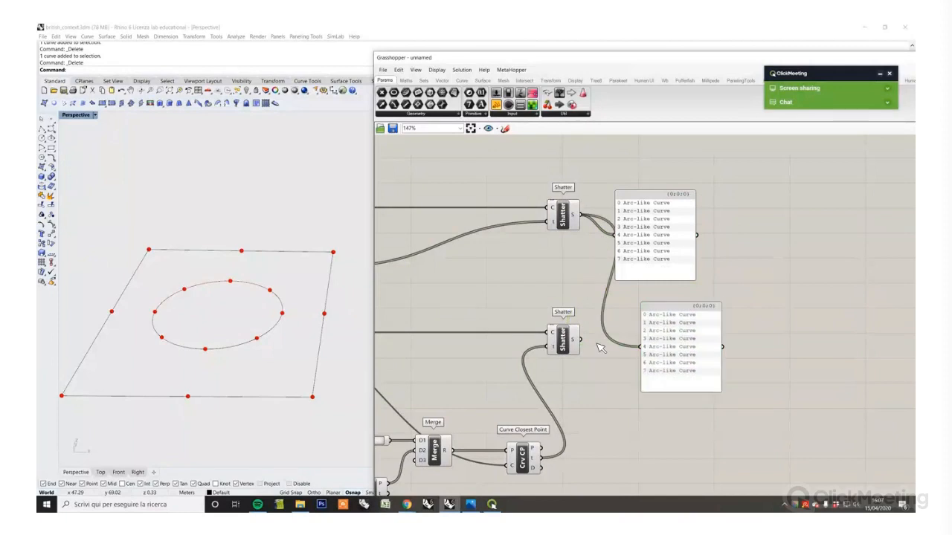
pyautogui.moveTo(582, 341); pyautogui.dragTo(630, 354)
pyautogui.click(597, 374)
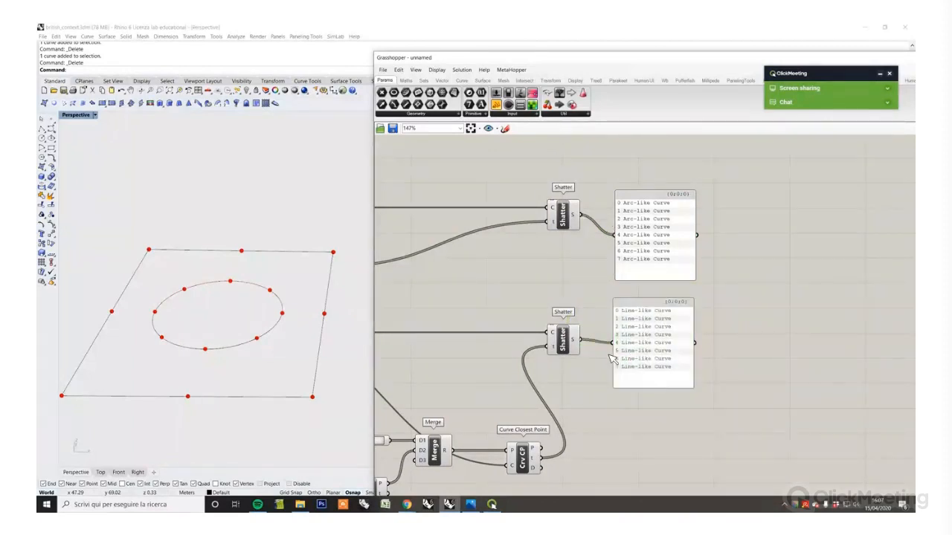
# Step: Sketch a four-sided outline with a zigzag fill on the empty canvas beside the panels, and discard the sketch
pyautogui.scroll(1, 638, 332)
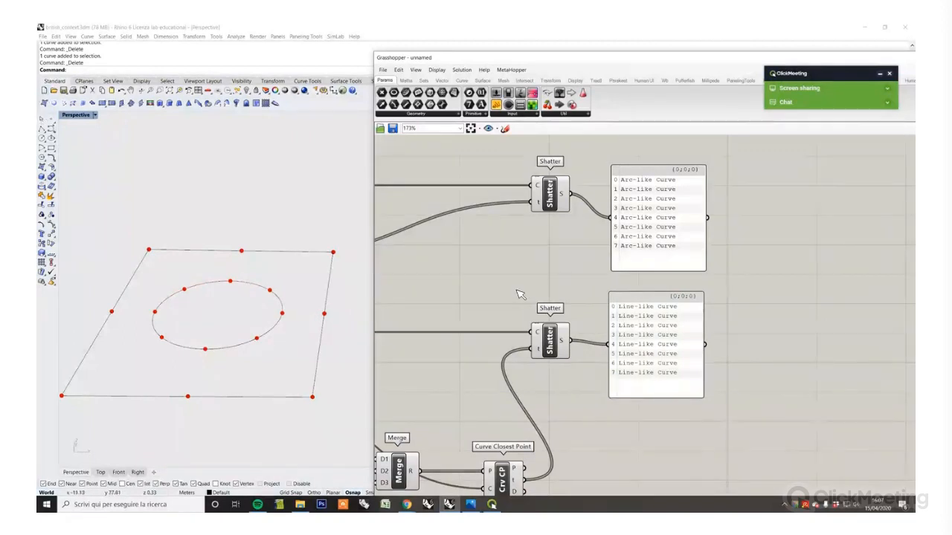
pyautogui.moveTo(667, 303); pyautogui.dragTo(444, 265, button='right')
pyautogui.click(505, 128)
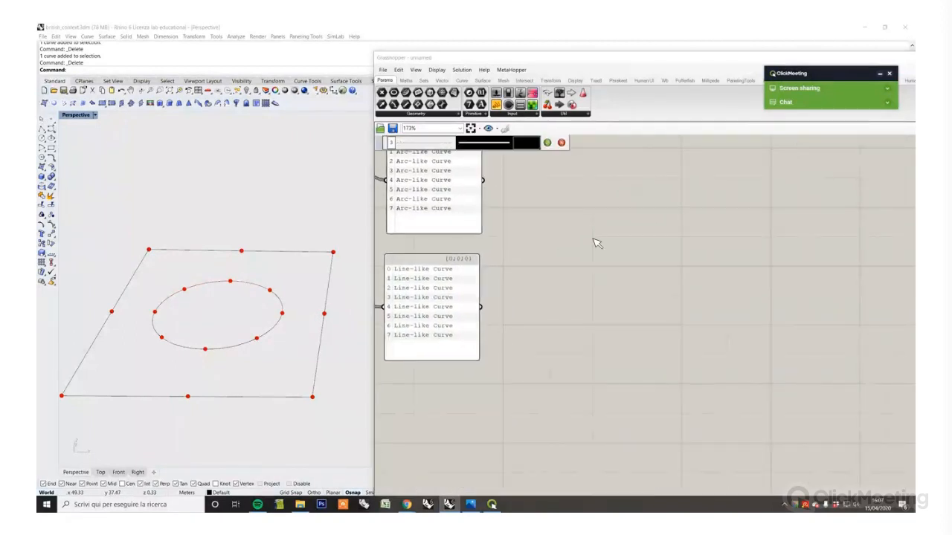
pyautogui.moveTo(593, 240); pyautogui.dragTo(646, 230)
pyautogui.moveTo(591, 340); pyautogui.dragTo(716, 340)
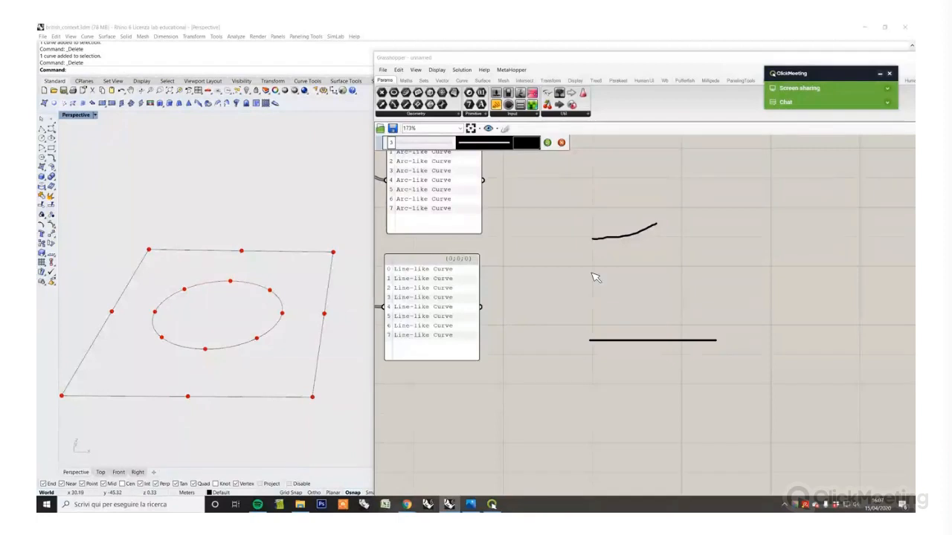
pyautogui.moveTo(590, 240); pyautogui.dragTo(585, 327)
pyautogui.moveTo(664, 229)
pyautogui.mouseDown()
pyautogui.moveTo(718, 335)
pyautogui.moveTo(635, 239)
pyautogui.mouseUp()
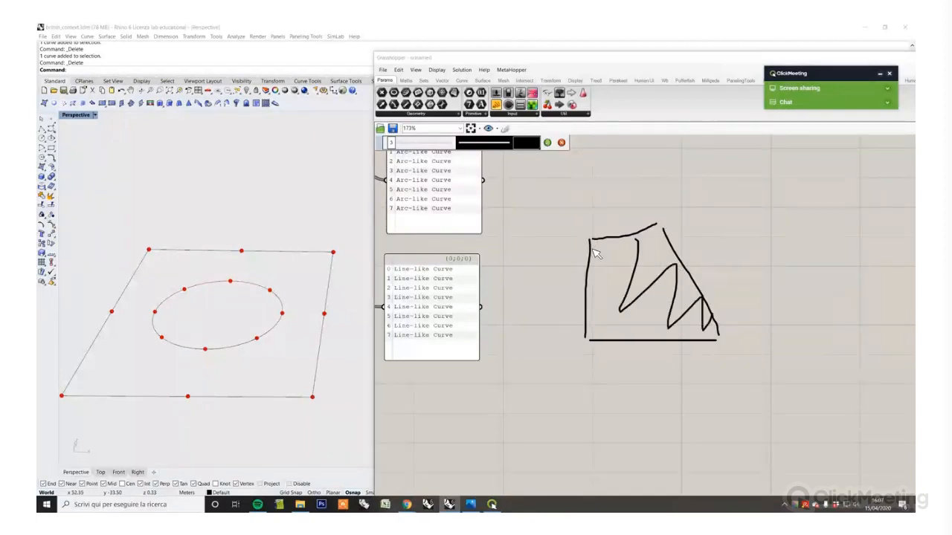
pyautogui.click(560, 142)
# Step: In the Rhino viewport, draw polylines from two adjacent circle points to the rectangle's front edge midpoint and its neighbouring front corner
pyautogui.click(41, 129)
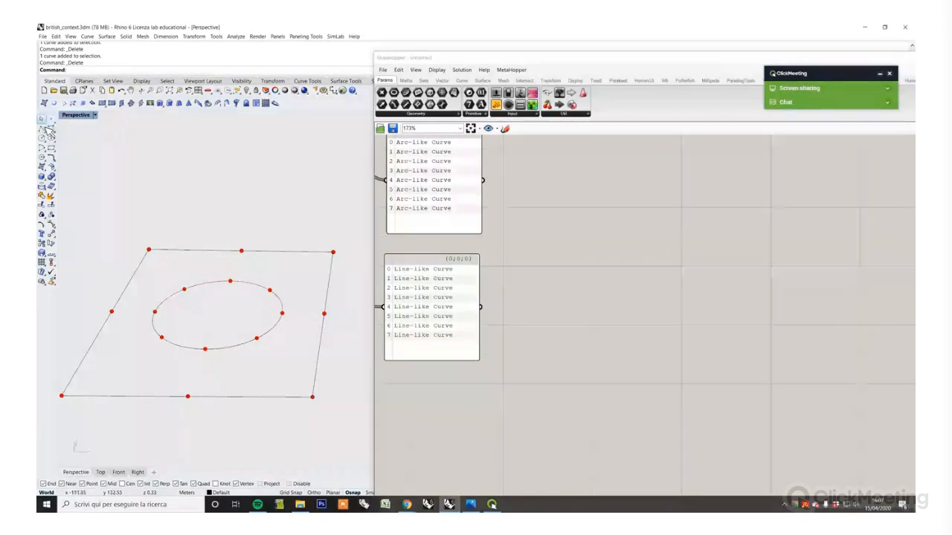
pyautogui.click(210, 354)
pyautogui.click(188, 397)
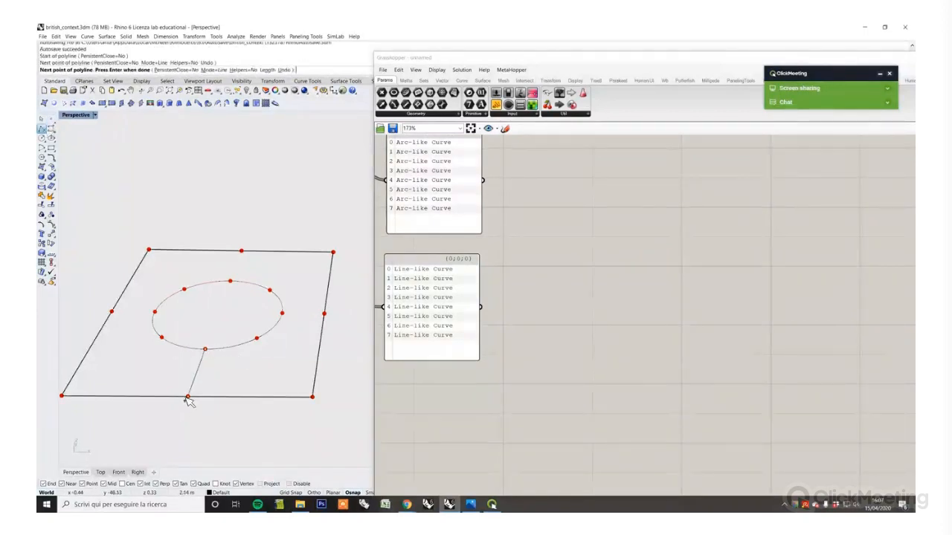
pyautogui.press('Return')
pyautogui.press('Return')
pyautogui.click(312, 397)
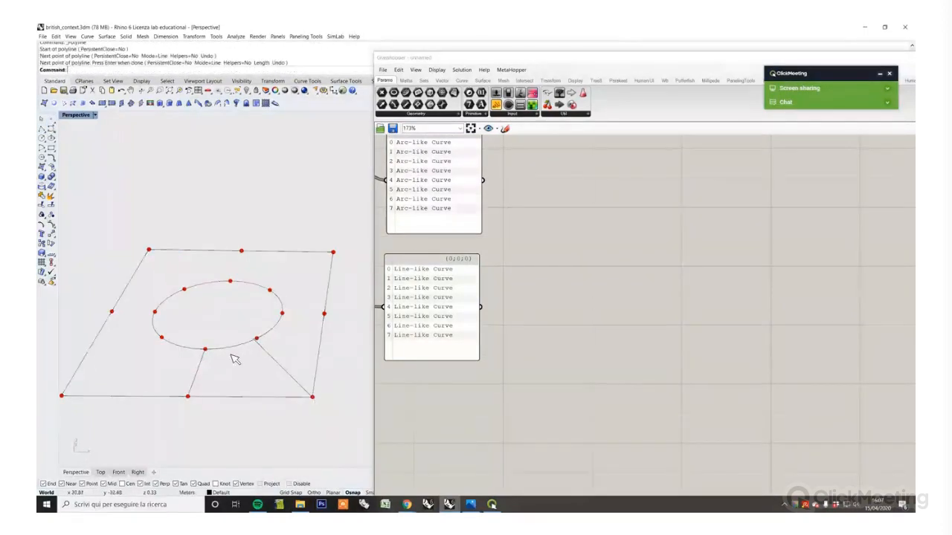
pyautogui.click(256, 339)
pyautogui.press('Return')
# Step: Delete the two polylines joining the circle to the rectangle
pyautogui.moveTo(310, 360); pyautogui.dragTo(266, 391)
pyautogui.press('Delete')
pyautogui.moveTo(177, 380); pyautogui.dragTo(176, 382)
pyautogui.press('Delete')
# Step: Add a Merge component in Grasshopper and place it between the two Shatter outputs, moving the panels apart to make room
pyautogui.click(547, 340)
pyautogui.scroll(-2, 633, 365)
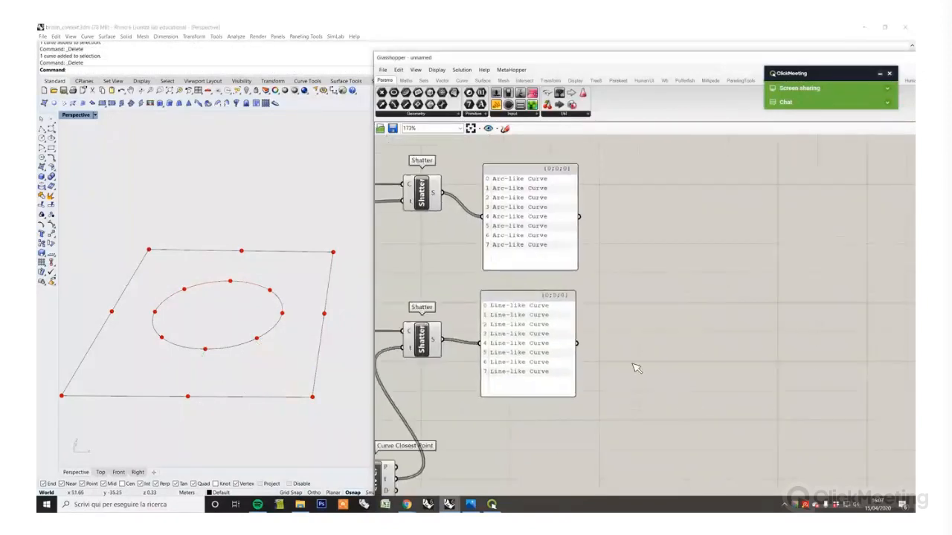
pyautogui.doubleClick(709, 355)
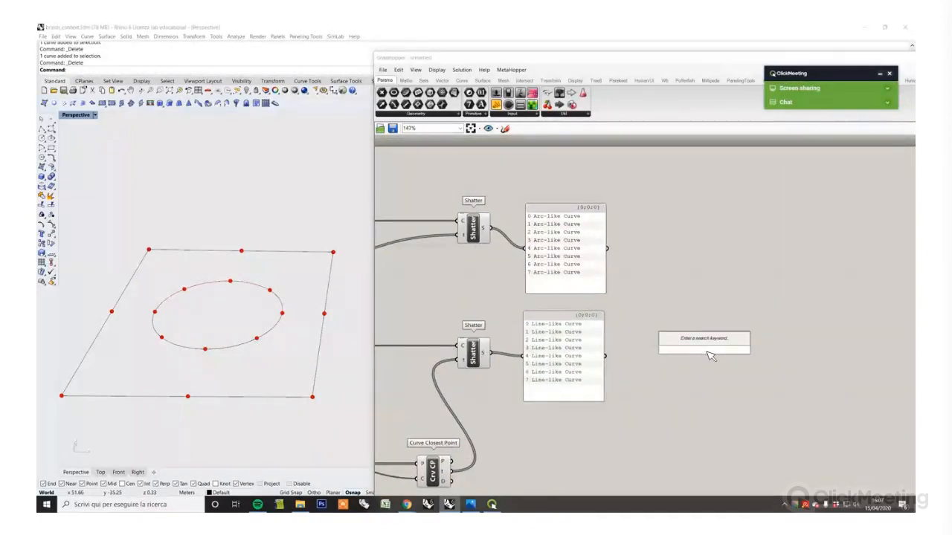
pyautogui.write('merge')
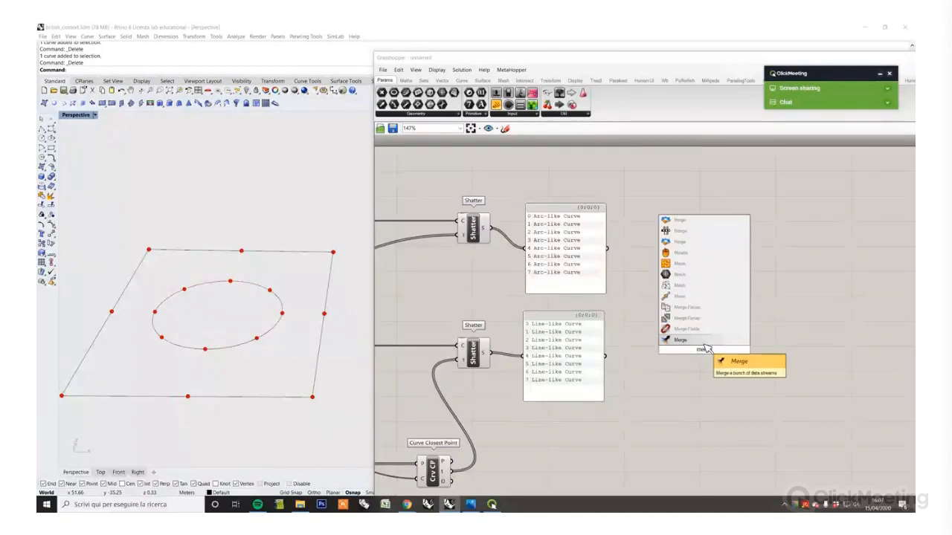
pyautogui.click(691, 339)
pyautogui.moveTo(587, 287); pyautogui.dragTo(612, 255)
pyautogui.moveTo(572, 331); pyautogui.dragTo(568, 386)
pyautogui.moveTo(692, 342); pyautogui.dragTo(535, 300)
pyautogui.click(538, 292)
pyautogui.scroll(2, 505, 236)
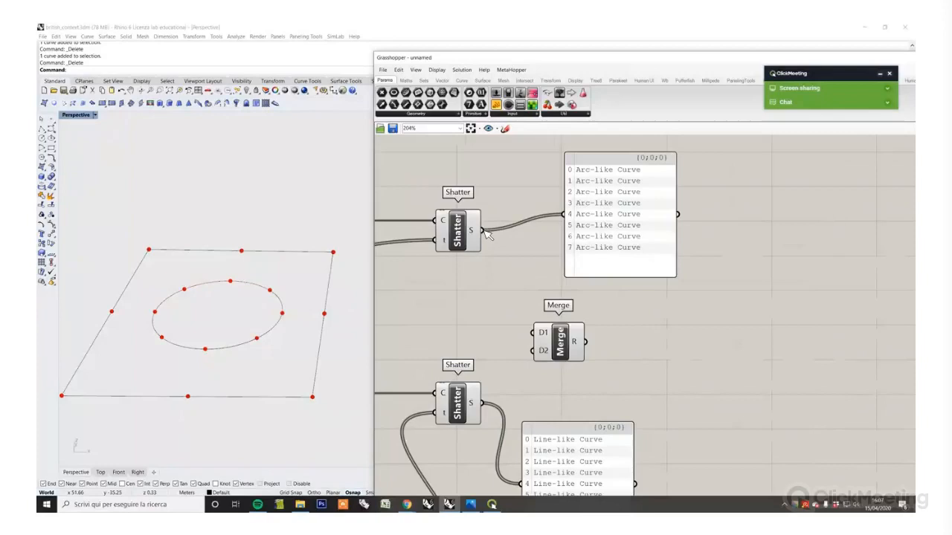
# Step: Connect the circle's Shatter S output to Merge D1 and the rectangle's to D2, and move the circle's panel aside
pyautogui.moveTo(482, 230); pyautogui.dragTo(537, 332)
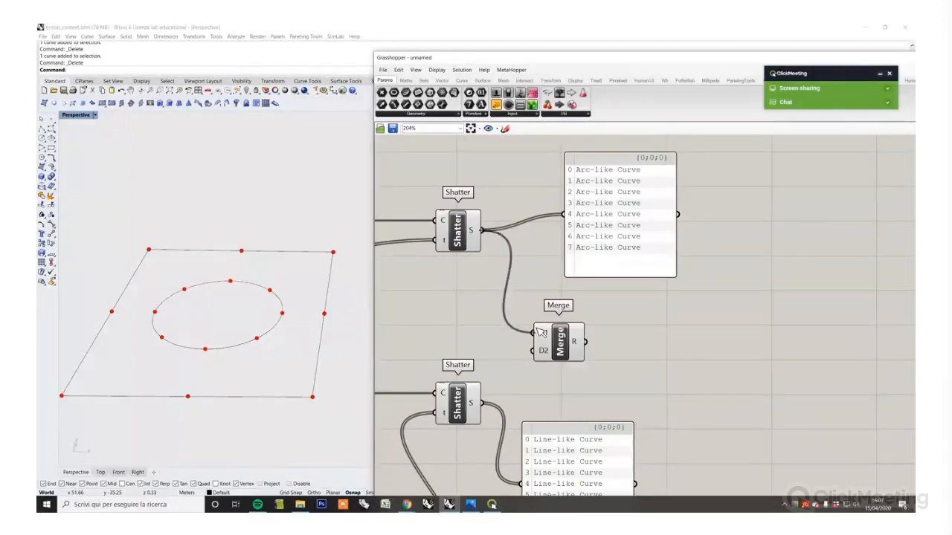
pyautogui.moveTo(481, 402); pyautogui.dragTo(596, 345)
pyautogui.moveTo(567, 250); pyautogui.dragTo(677, 288)
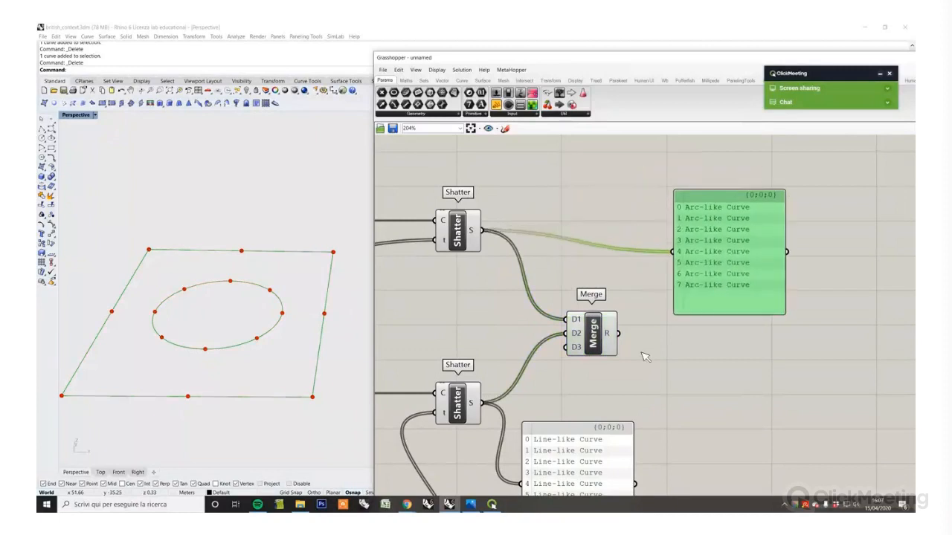
# Step: Connect Merge's R output to the circle's panel in place of Shatter, and delete the rectangle's panel
pyautogui.click(638, 342)
pyautogui.moveTo(619, 333); pyautogui.dragTo(691, 340)
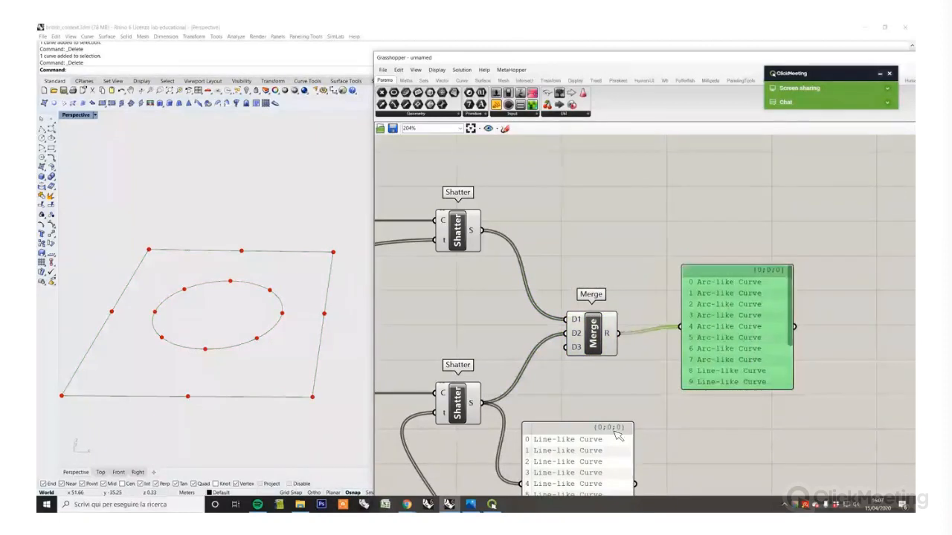
pyautogui.click(595, 430)
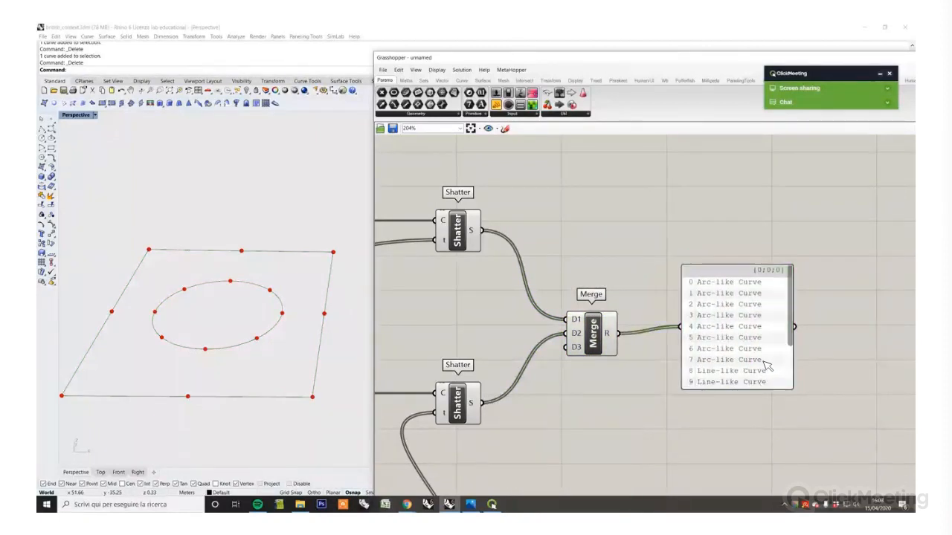
# Step: Line the panel up with Merge and enlarge it until all the merged curves are listed
pyautogui.moveTo(766, 366); pyautogui.dragTo(747, 372)
pyautogui.moveTo(771, 398); pyautogui.dragTo(768, 339, button='right')
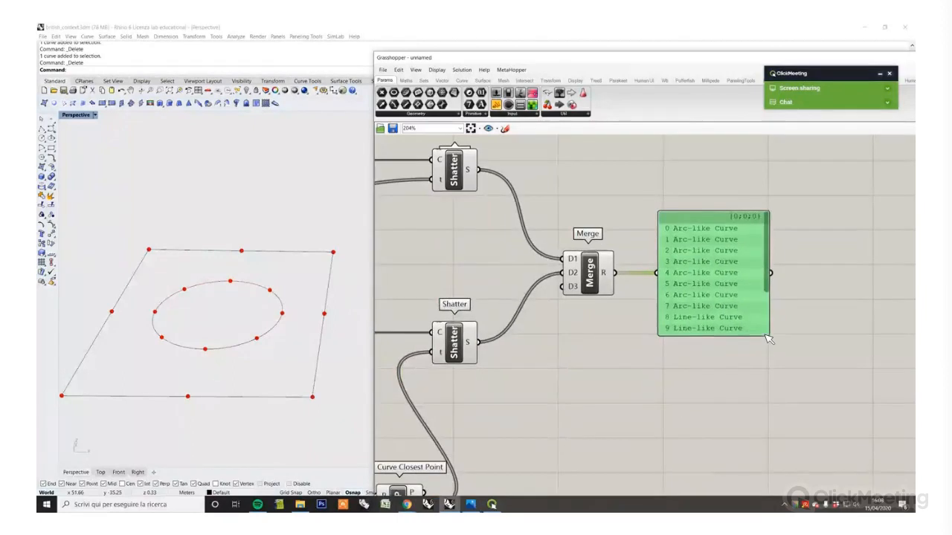
pyautogui.moveTo(771, 338); pyautogui.dragTo(833, 417)
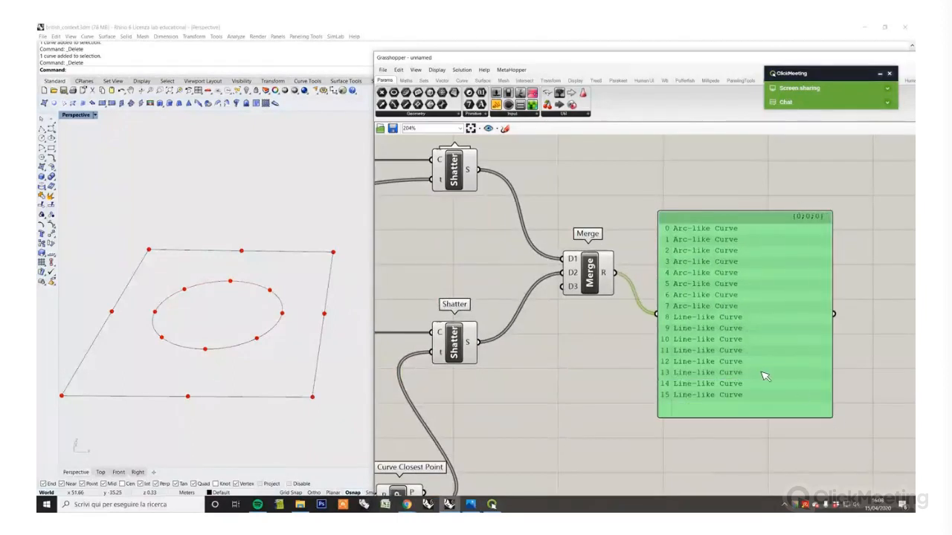
pyautogui.moveTo(672, 335); pyautogui.dragTo(661, 339, button='right')
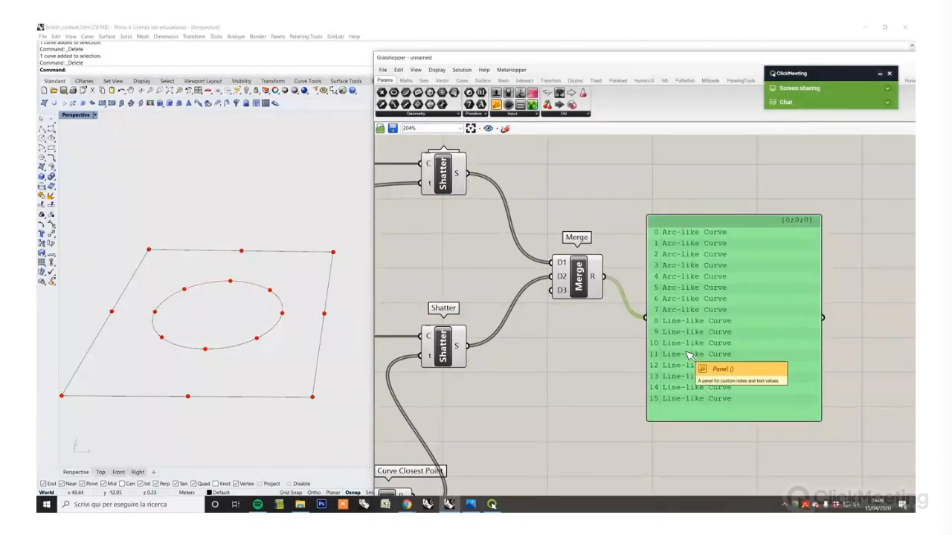
# Step: Sketch lines dividing the panel's first entries into pairs, with brackets and marks beside them, and discard the sketch
pyautogui.click(505, 130)
pyautogui.moveTo(646, 248); pyautogui.dragTo(818, 252)
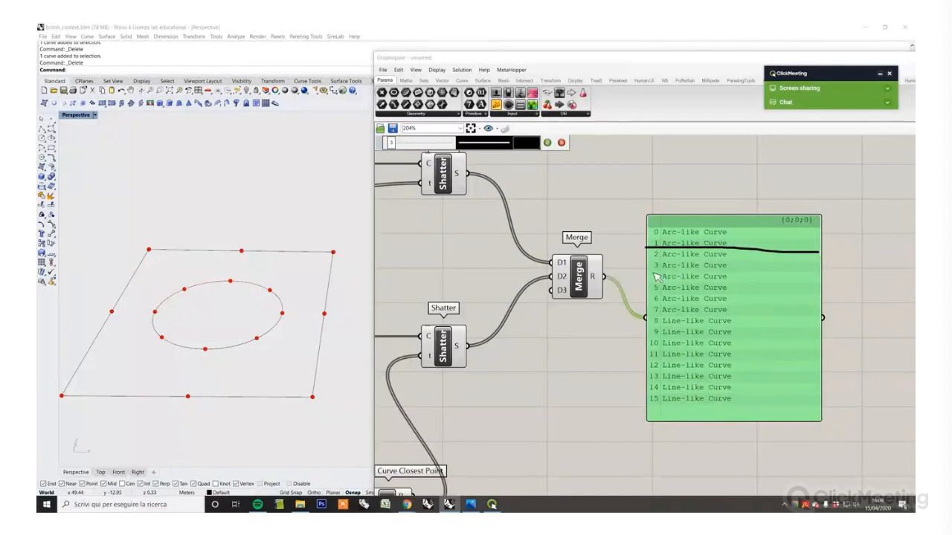
pyautogui.moveTo(682, 275); pyautogui.dragTo(831, 271)
pyautogui.moveTo(644, 294); pyautogui.dragTo(834, 293)
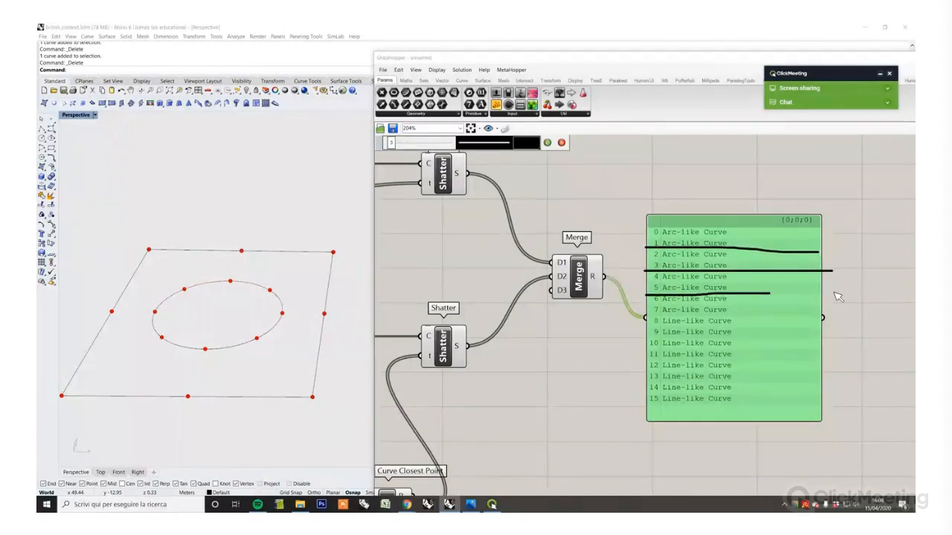
pyautogui.moveTo(733, 231); pyautogui.dragTo(735, 241)
pyautogui.moveTo(763, 228); pyautogui.dragTo(732, 266)
pyautogui.moveTo(760, 253); pyautogui.dragTo(751, 261)
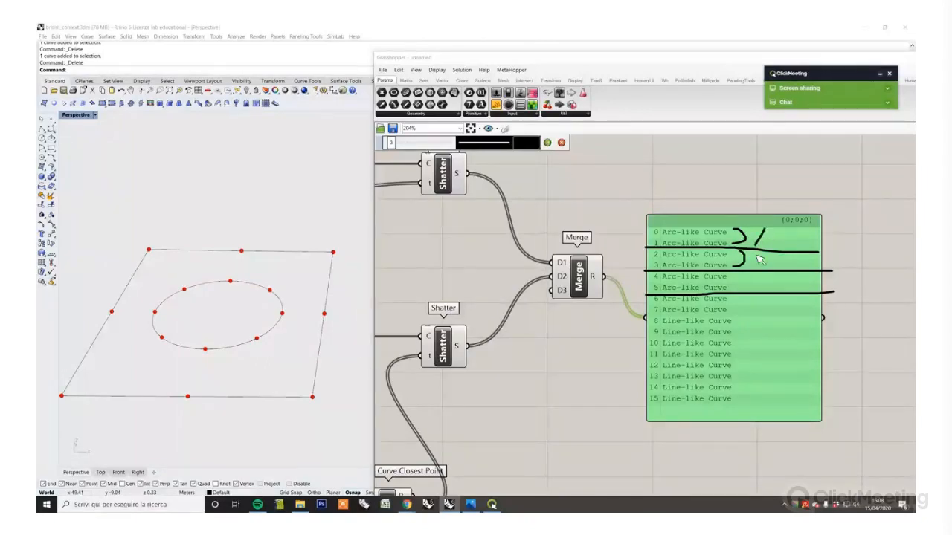
pyautogui.click(561, 142)
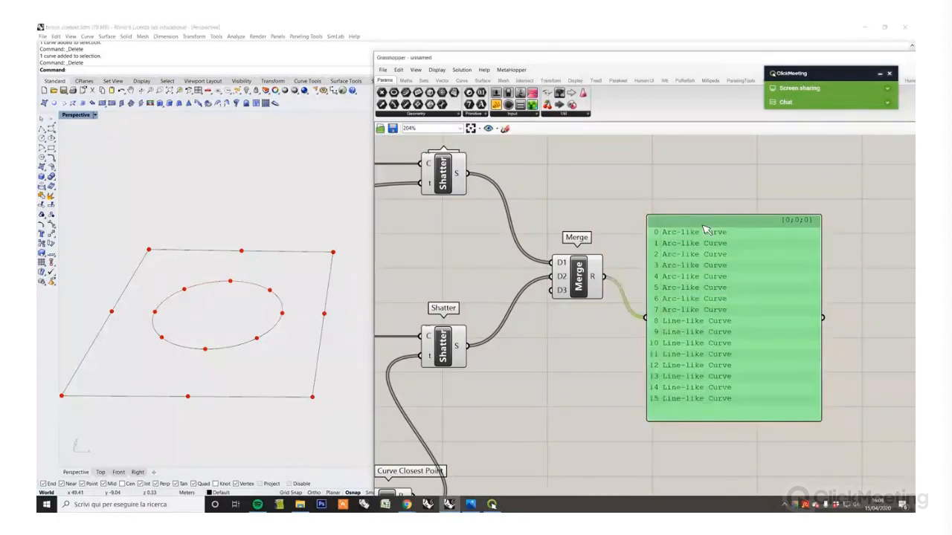
# Step: Replace the enlarged panel with a pasted, smaller one connected to Merge's R output, and stretch it downwards
pyautogui.press('Delete')
pyautogui.moveTo(622, 237); pyautogui.dragTo(654, 264, button='right')
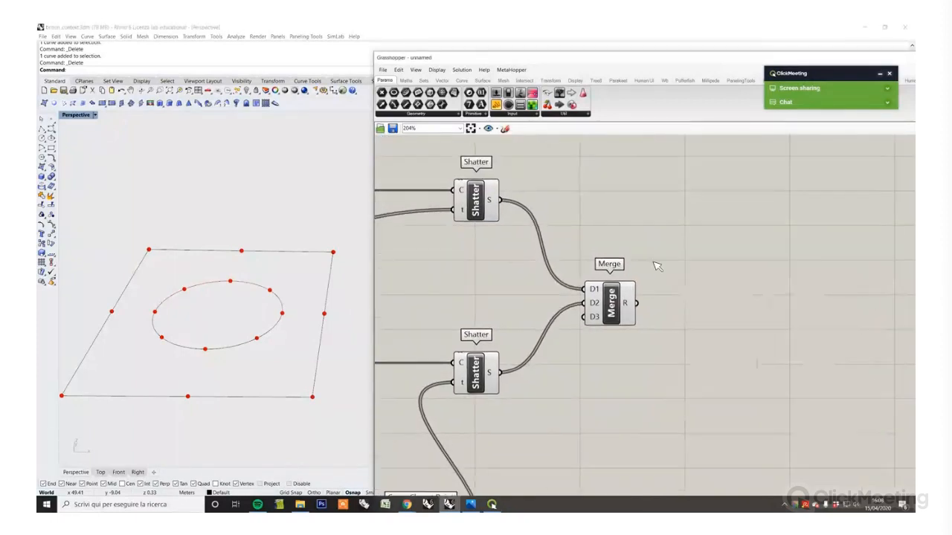
pyautogui.hotkey('ctrl', 'v')
pyautogui.moveTo(637, 305); pyautogui.dragTo(693, 268)
pyautogui.click(731, 321)
pyautogui.moveTo(736, 318); pyautogui.dragTo(736, 394)
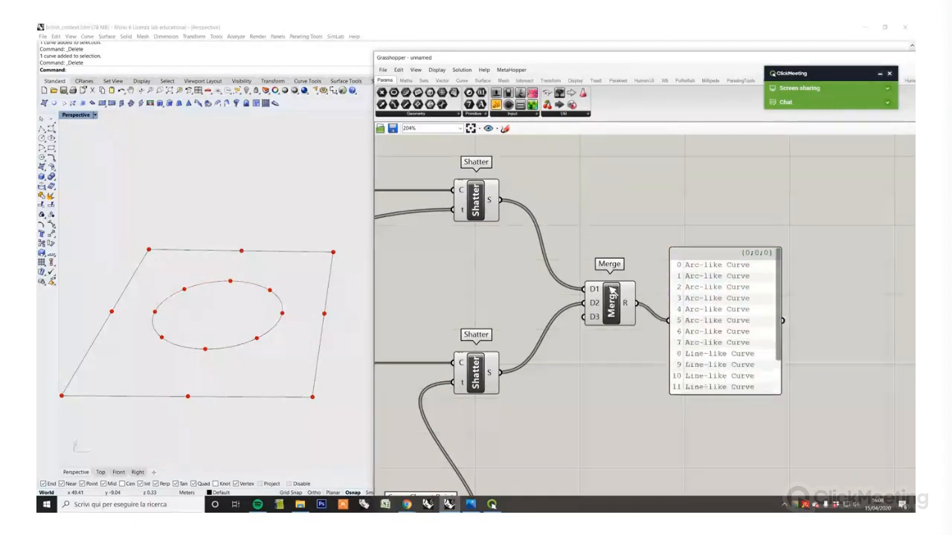
# Step: Graft the D1 and D2 inputs of the Merge that combines the two Shatter outputs
pyautogui.rightClick(594, 289)
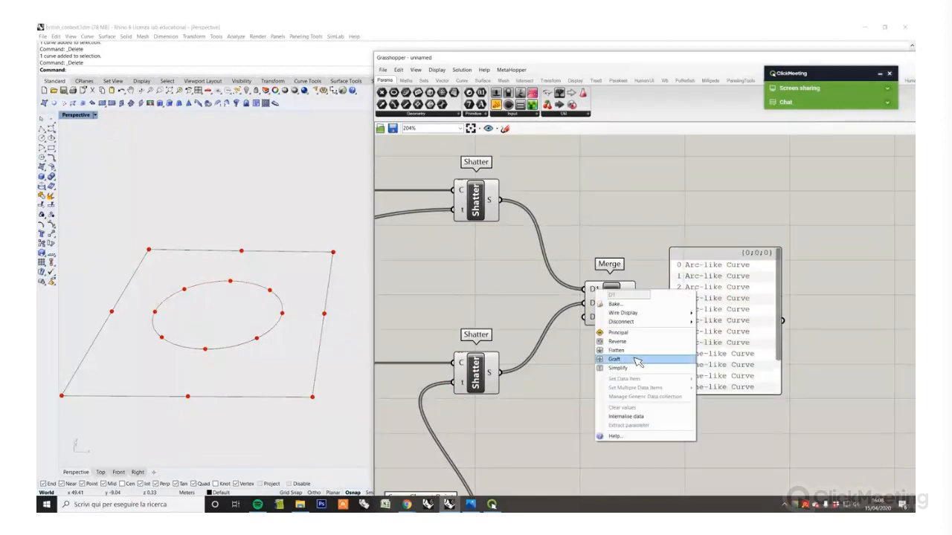
pyautogui.click(632, 363)
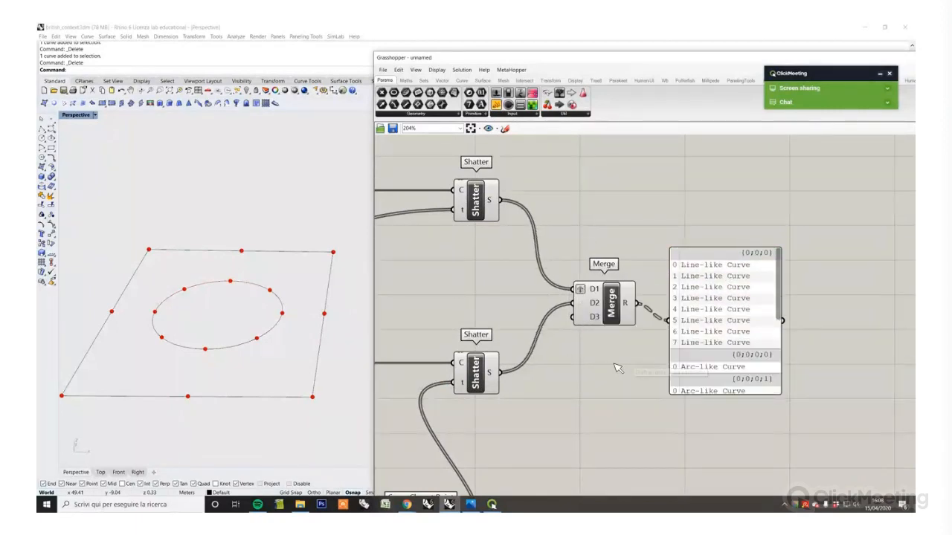
pyautogui.rightClick(596, 304)
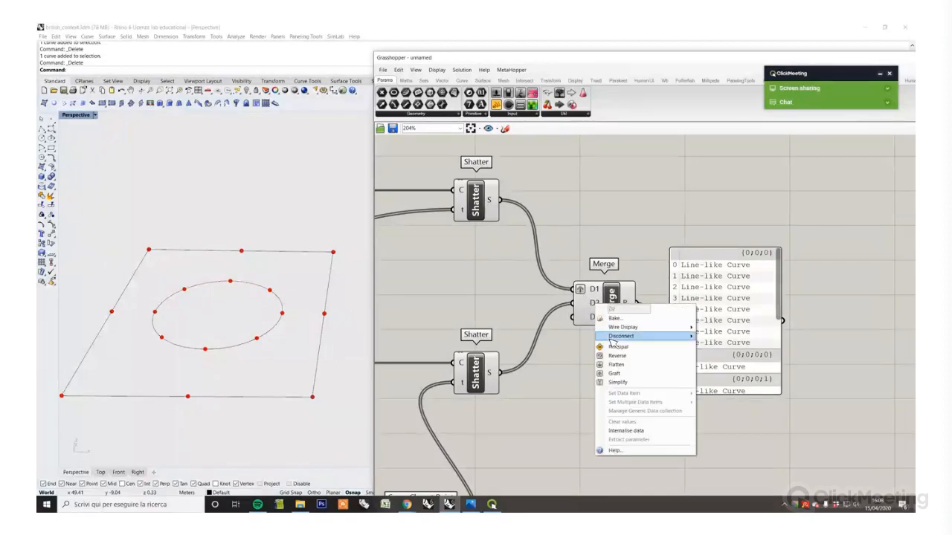
pyautogui.click(617, 376)
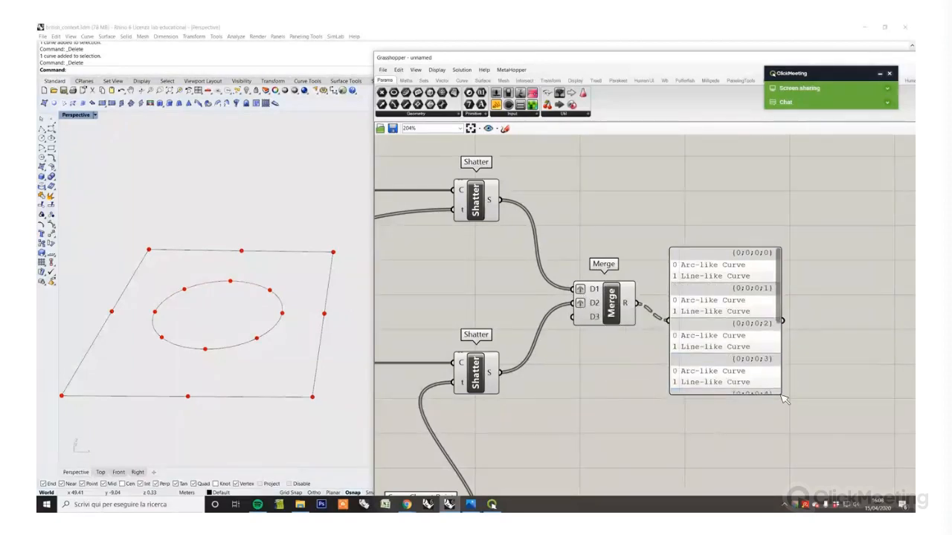
# Step: Enlarge the panel and examine the grafted branches to check that each one pairs an arc with a line
pyautogui.moveTo(780, 394); pyautogui.dragTo(864, 481)
pyautogui.moveTo(802, 415); pyautogui.dragTo(773, 360, button='right')
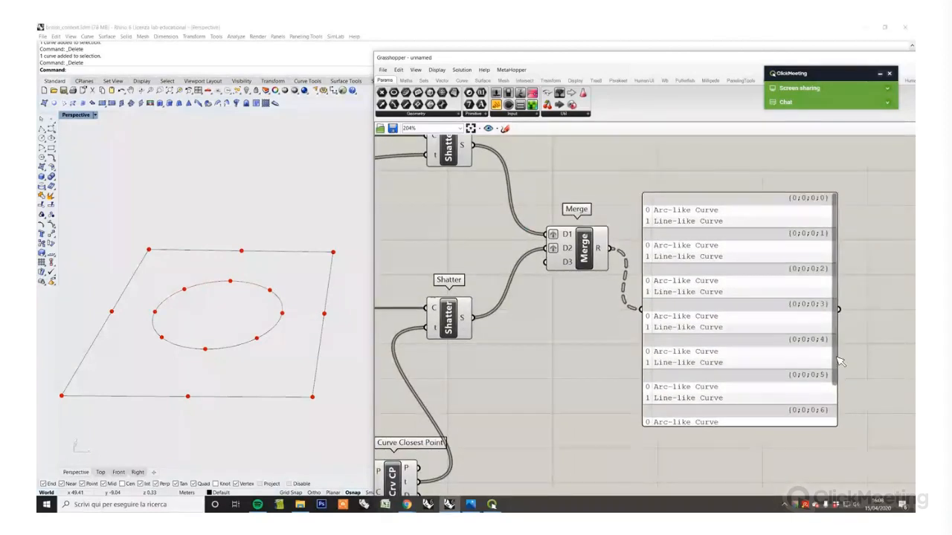
pyautogui.moveTo(836, 360); pyautogui.dragTo(841, 413)
pyautogui.moveTo(677, 261); pyautogui.dragTo(690, 288, button='right')
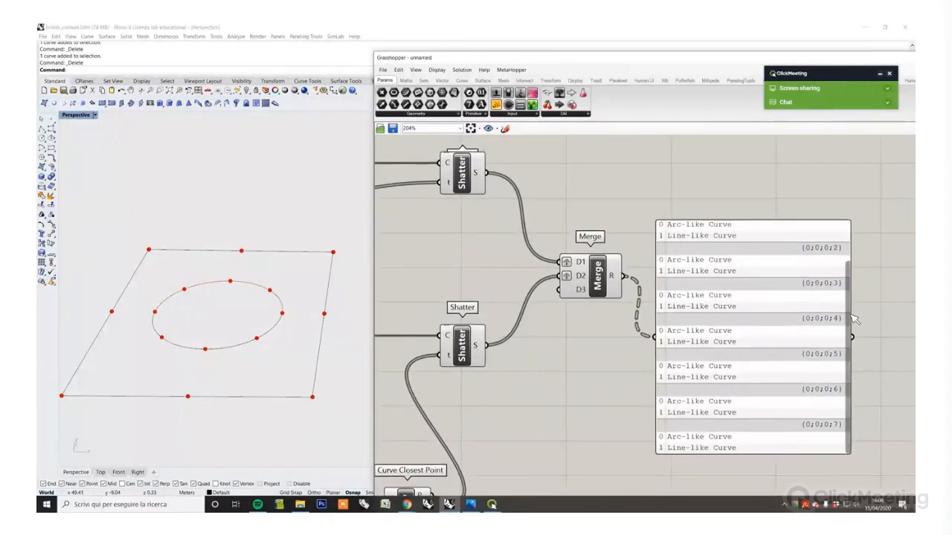
pyautogui.scroll(3, 707, 249)
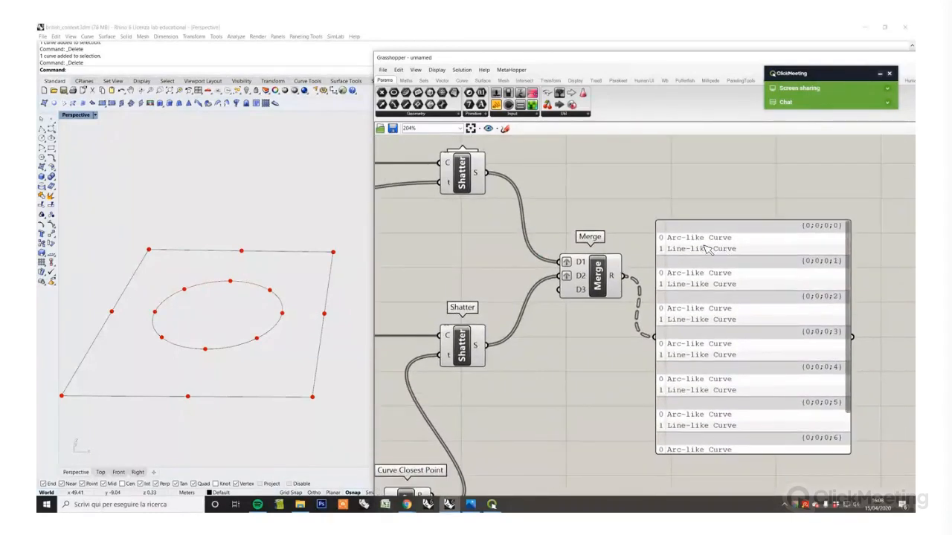
# Step: Sketch a frame around the panel's first branch, and discard the sketch
pyautogui.click(504, 128)
pyautogui.moveTo(642, 224)
pyautogui.mouseDown()
pyautogui.moveTo(699, 262)
pyautogui.moveTo(846, 253)
pyautogui.moveTo(842, 232)
pyautogui.moveTo(620, 215)
pyautogui.mouseUp()
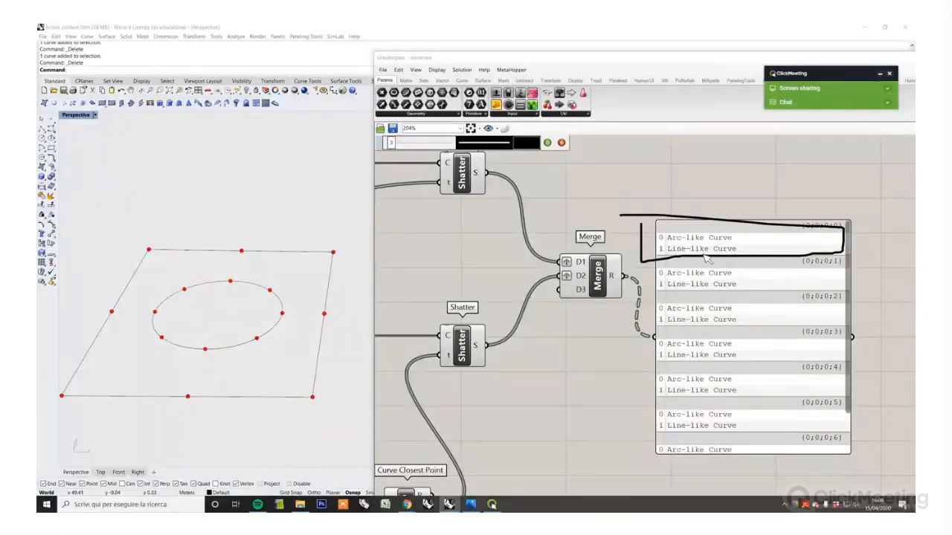
pyautogui.click(562, 142)
# Step: Replace the panel with a Loft component whose C input is fed by Merge's R output
pyautogui.click(728, 232)
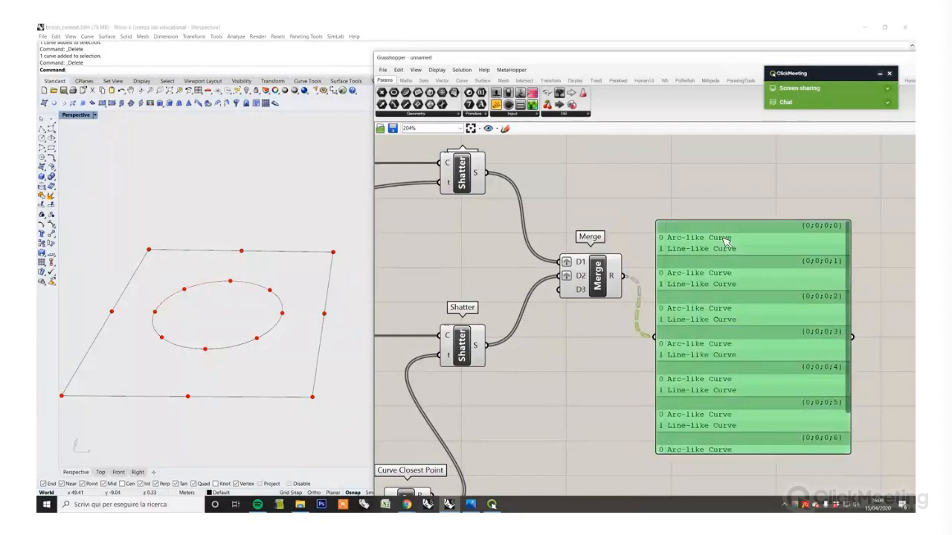
pyautogui.press('Delete')
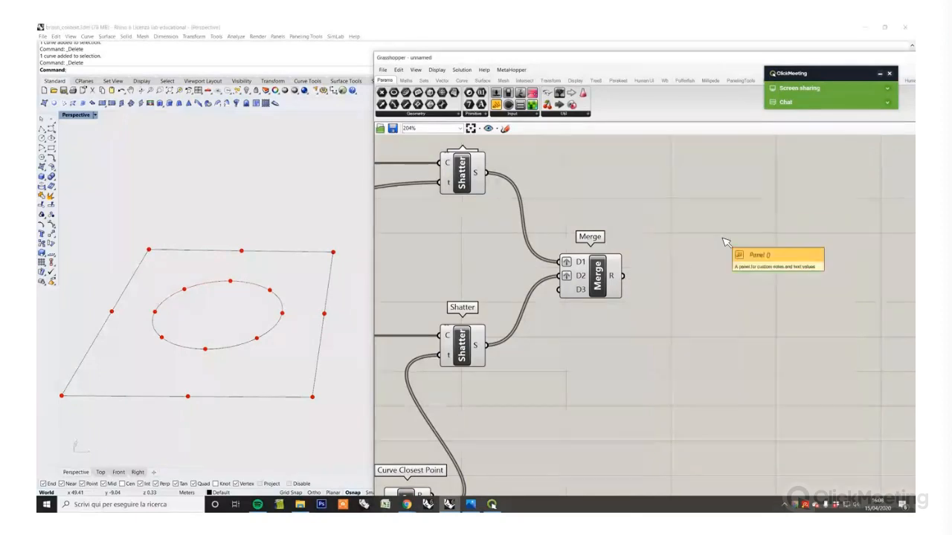
pyautogui.doubleClick(734, 316)
pyautogui.write('loft')
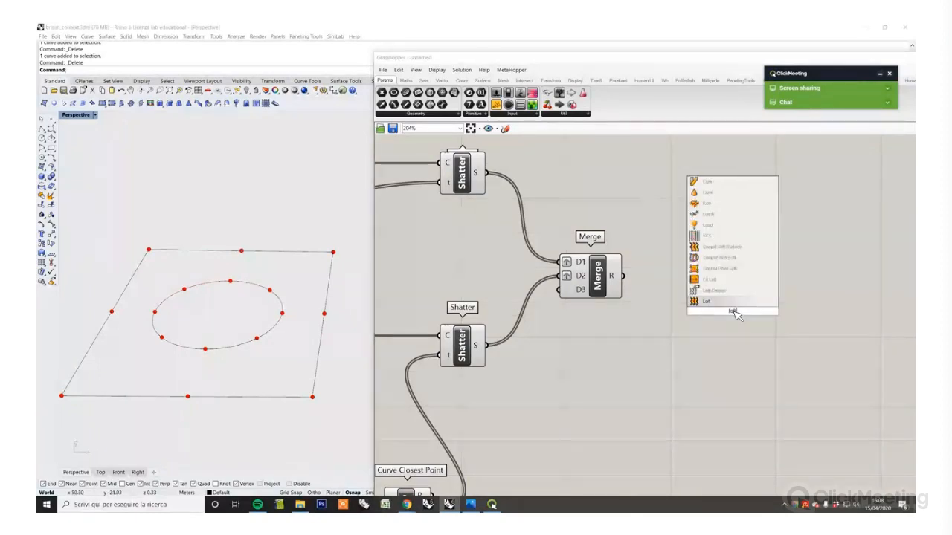
pyautogui.click(723, 302)
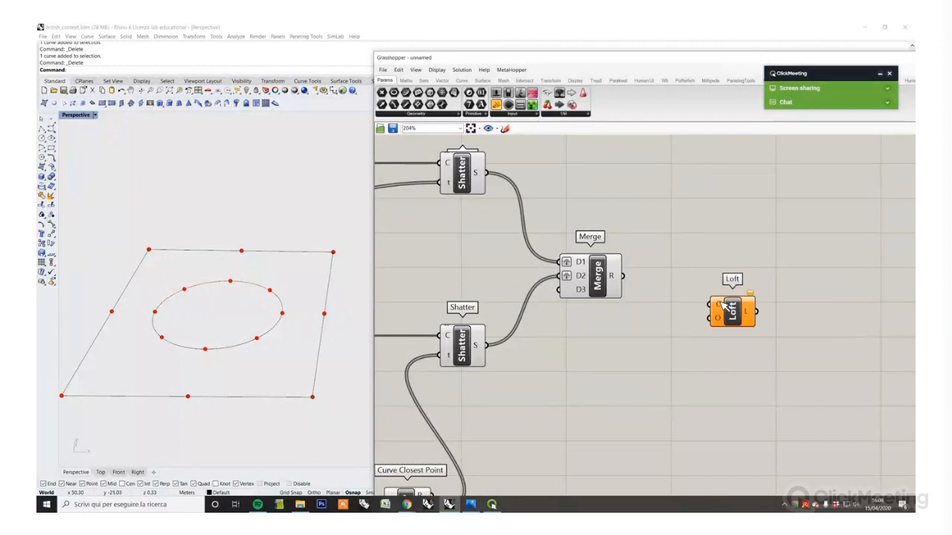
pyautogui.moveTo(623, 276); pyautogui.dragTo(702, 282)
pyautogui.click(677, 321)
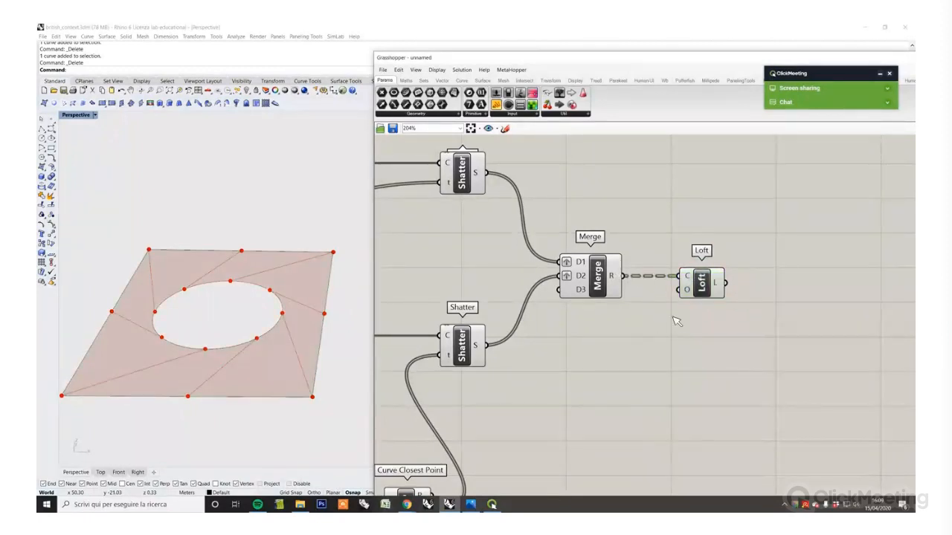
# Step: Add a Shift List component near the lower Shatter, and move Merge and Loft farther away to make room
pyautogui.scroll(-3, 632, 343)
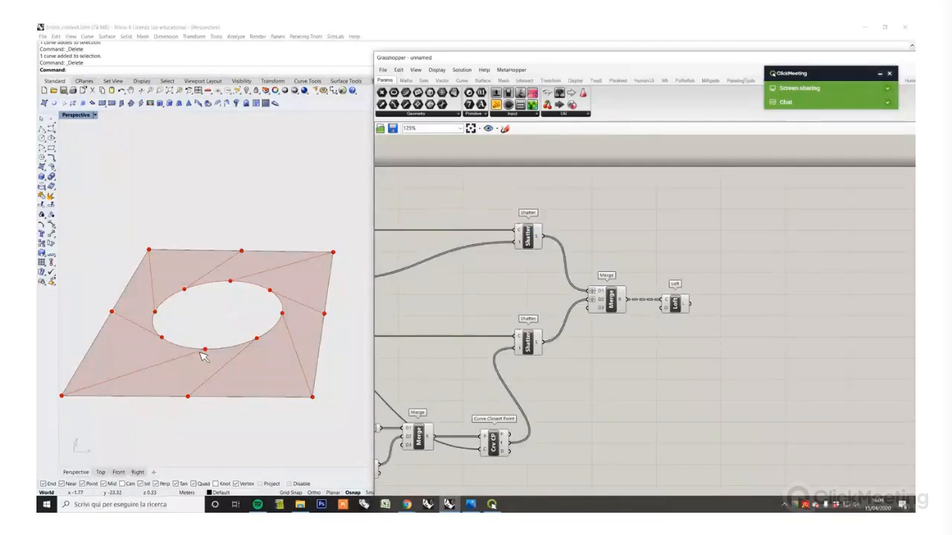
pyautogui.moveTo(210, 355); pyautogui.dragTo(220, 414, button='right')
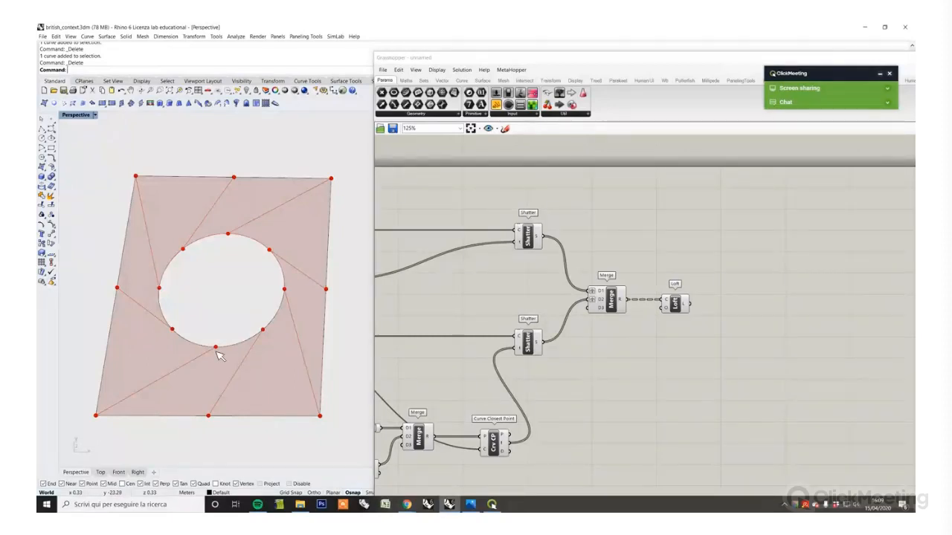
pyautogui.moveTo(255, 363); pyautogui.dragTo(253, 334, button='right')
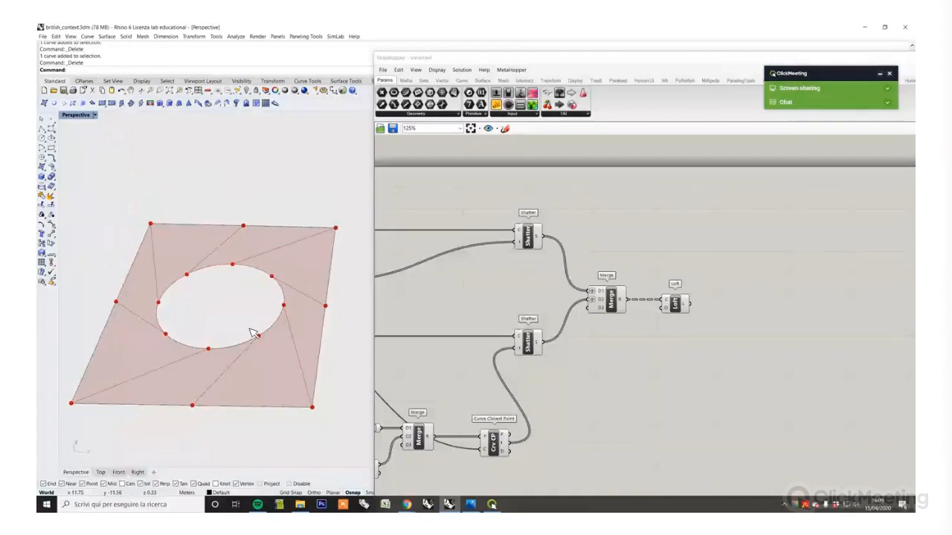
pyautogui.doubleClick(599, 365)
pyautogui.write('shift')
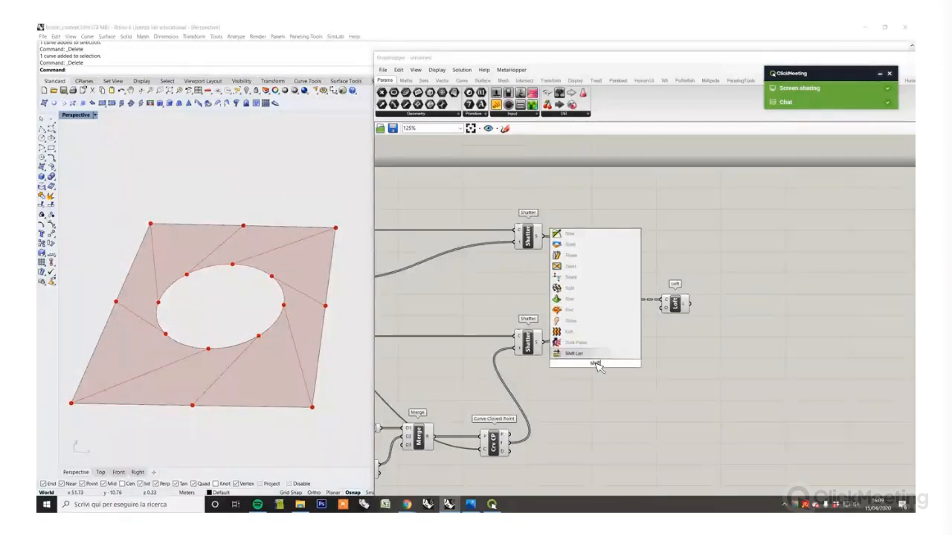
pyautogui.click(601, 356)
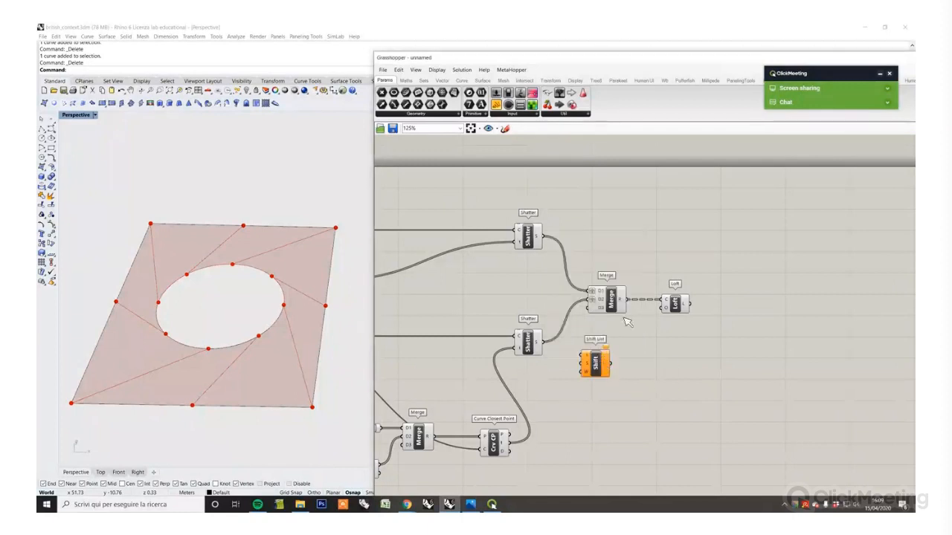
pyautogui.moveTo(697, 320)
pyautogui.mouseDown()
pyautogui.moveTo(591, 286)
pyautogui.moveTo(701, 304)
pyautogui.mouseUp()
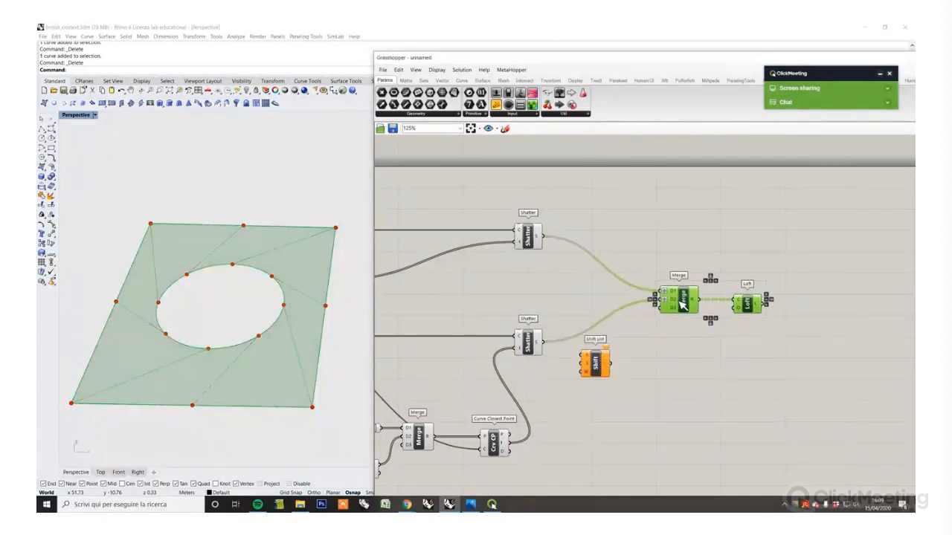
pyautogui.click(672, 372)
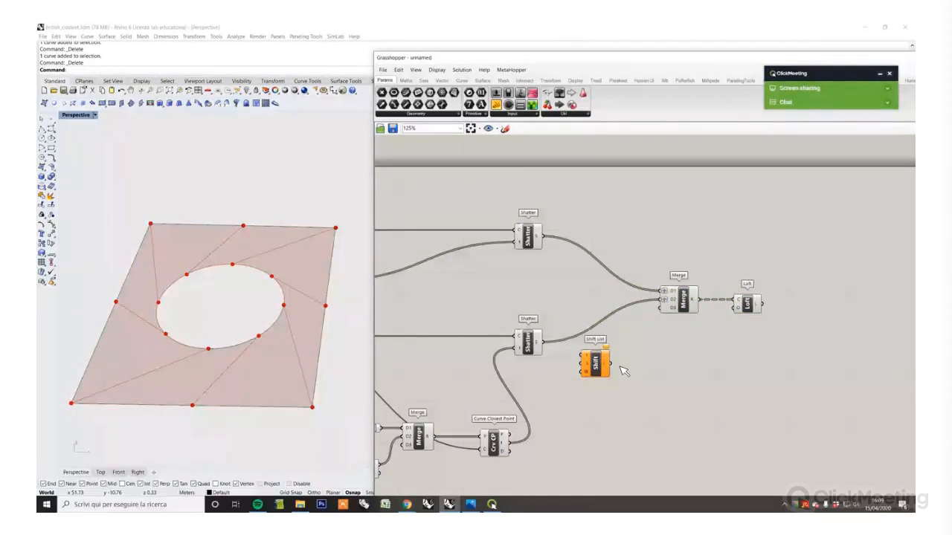
# Step: Route the lower Shatter's S output through Shift List's L input and output into Merge's D2 input
pyautogui.moveTo(595, 364); pyautogui.dragTo(617, 363)
pyautogui.moveTo(543, 343); pyautogui.dragTo(661, 307)
pyautogui.moveTo(624, 368); pyautogui.dragTo(672, 357)
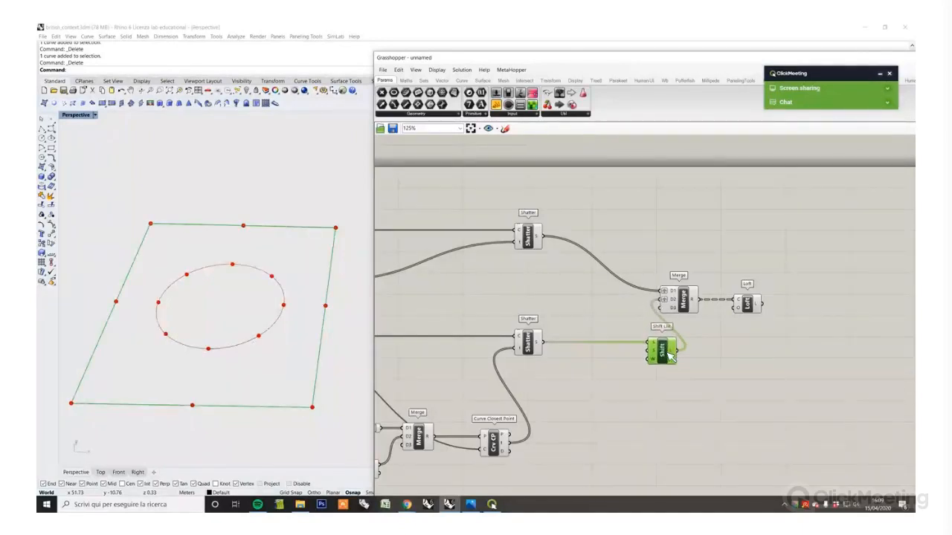
# Step: Feed Shift List's S input from a new number slider set to 1, and tidy both components' positions
pyautogui.doubleClick(578, 377)
pyautogui.write('1')
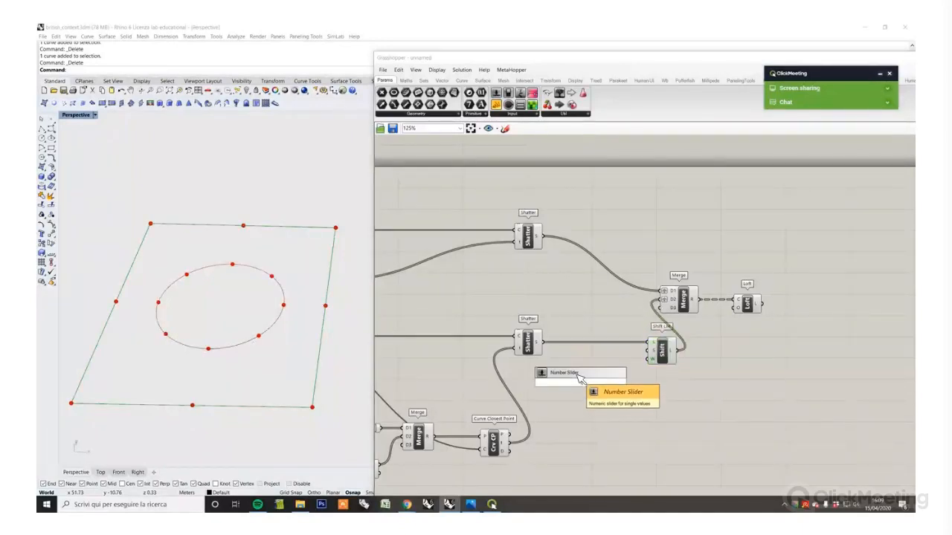
pyautogui.press('Return')
pyautogui.moveTo(610, 382); pyautogui.dragTo(651, 354)
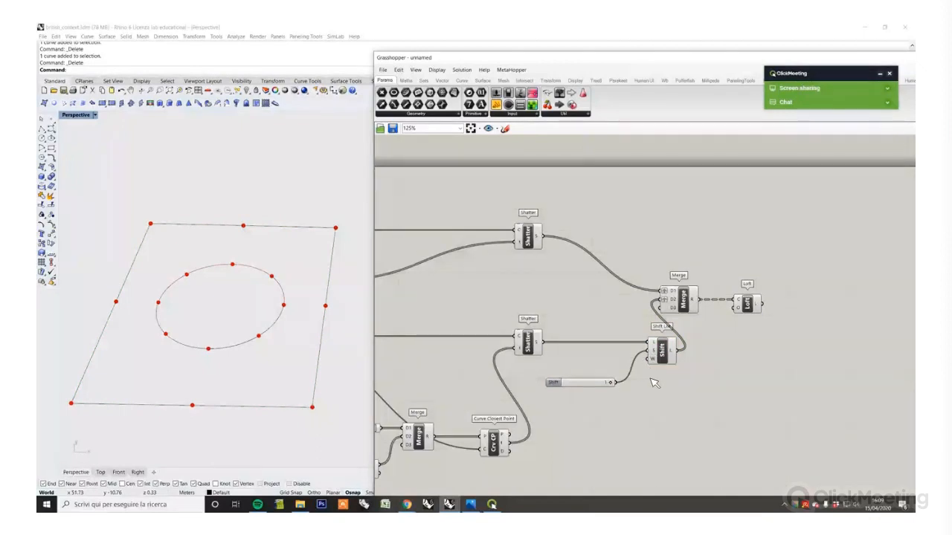
pyautogui.moveTo(669, 355); pyautogui.dragTo(641, 351)
pyautogui.click(692, 360)
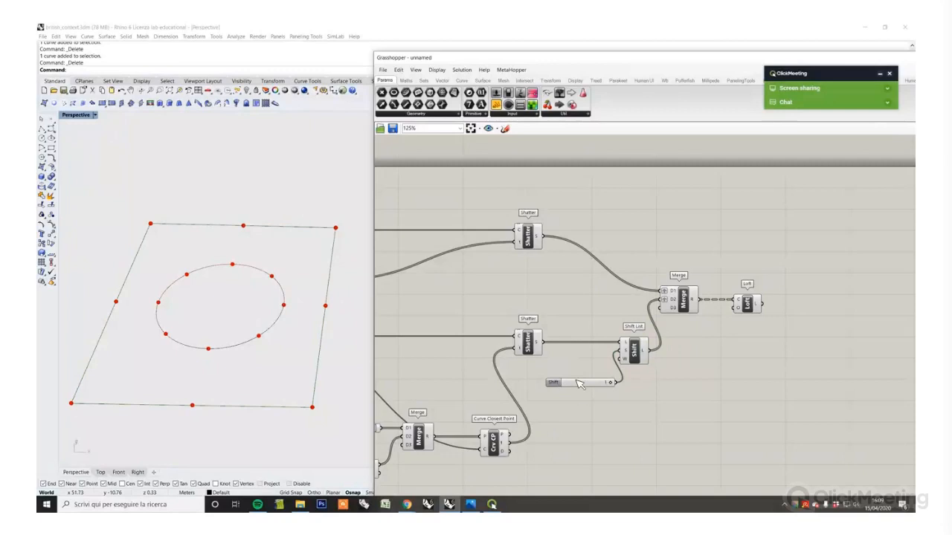
pyautogui.moveTo(593, 387); pyautogui.dragTo(586, 379)
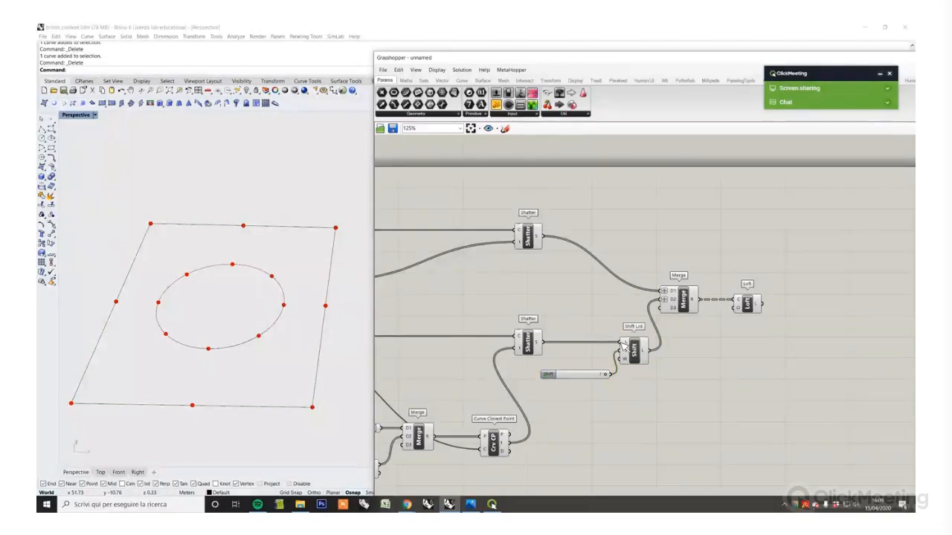
# Step: Move Loft away from Merge, connect a panel to Merge's R output, and enlarge it to inspect the branch paths
pyautogui.moveTo(763, 260); pyautogui.dragTo(691, 264, button='right')
pyautogui.moveTo(672, 305); pyautogui.dragTo(743, 306)
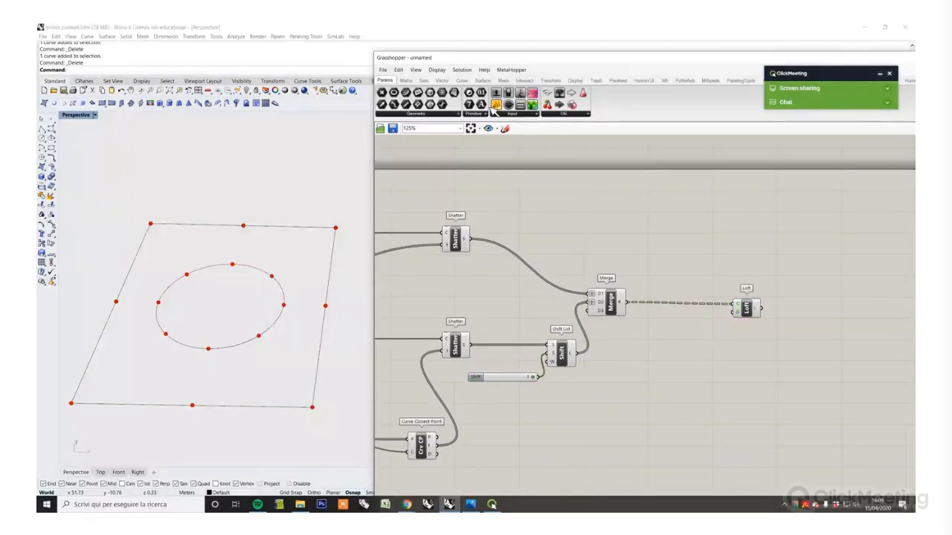
pyautogui.click(673, 235)
pyautogui.moveTo(626, 302); pyautogui.dragTo(638, 235)
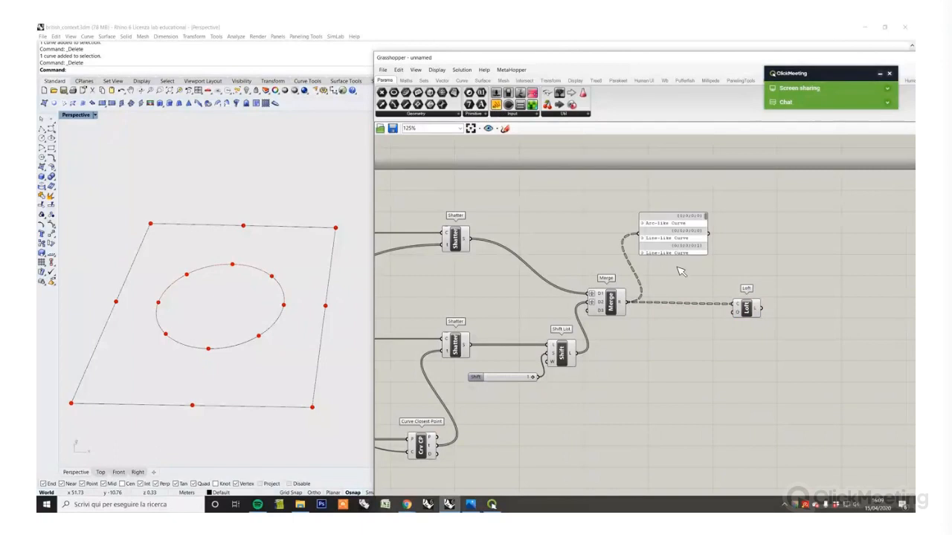
pyautogui.moveTo(710, 259); pyautogui.dragTo(761, 299)
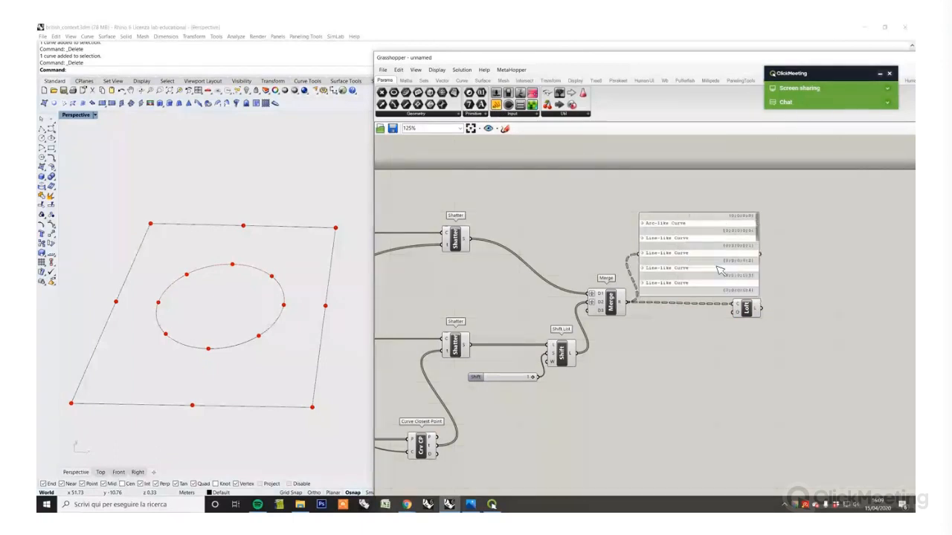
pyautogui.moveTo(688, 288); pyautogui.dragTo(711, 271)
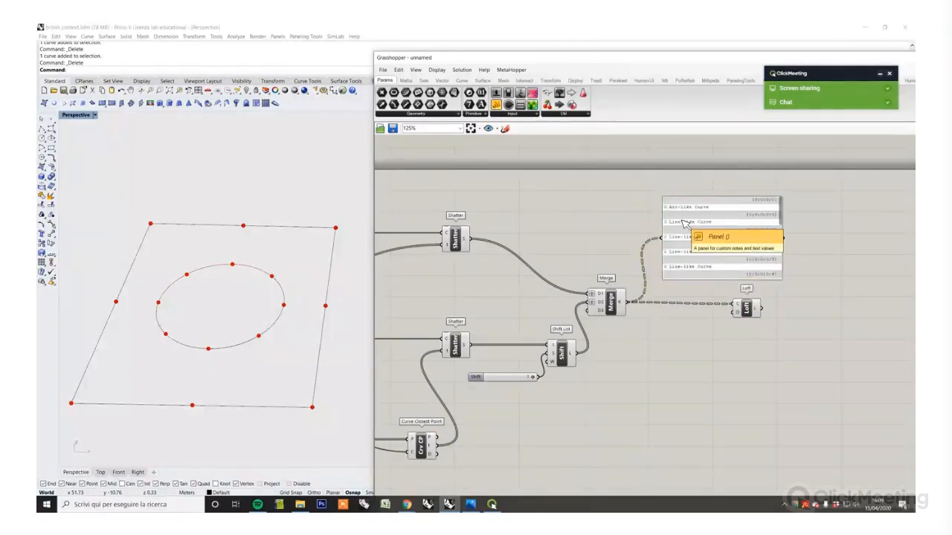
pyautogui.scroll(2, 684, 222)
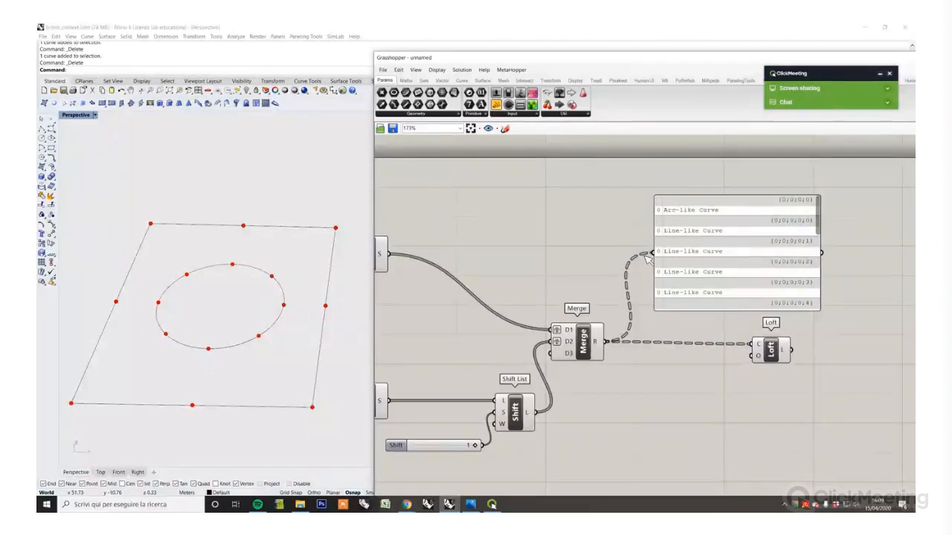
pyautogui.moveTo(626, 257); pyautogui.dragTo(664, 253, button='right')
pyautogui.moveTo(629, 295); pyautogui.dragTo(633, 284, button='right')
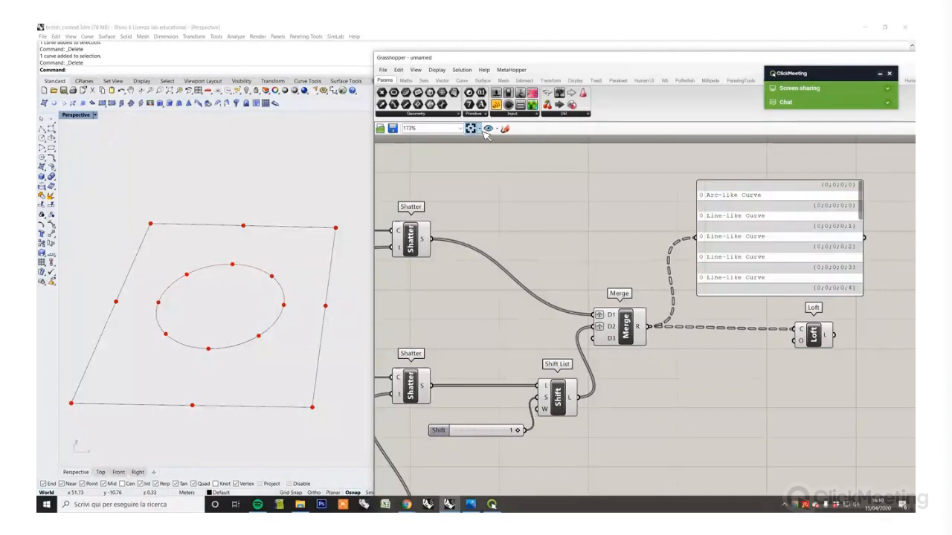
# Step: Sketch a loop around Shift List and its slider, and discard the sketch
pyautogui.click(504, 128)
pyautogui.moveTo(421, 445)
pyautogui.mouseDown()
pyautogui.moveTo(442, 414)
pyautogui.moveTo(551, 351)
pyautogui.moveTo(514, 453)
pyautogui.moveTo(418, 446)
pyautogui.mouseUp()
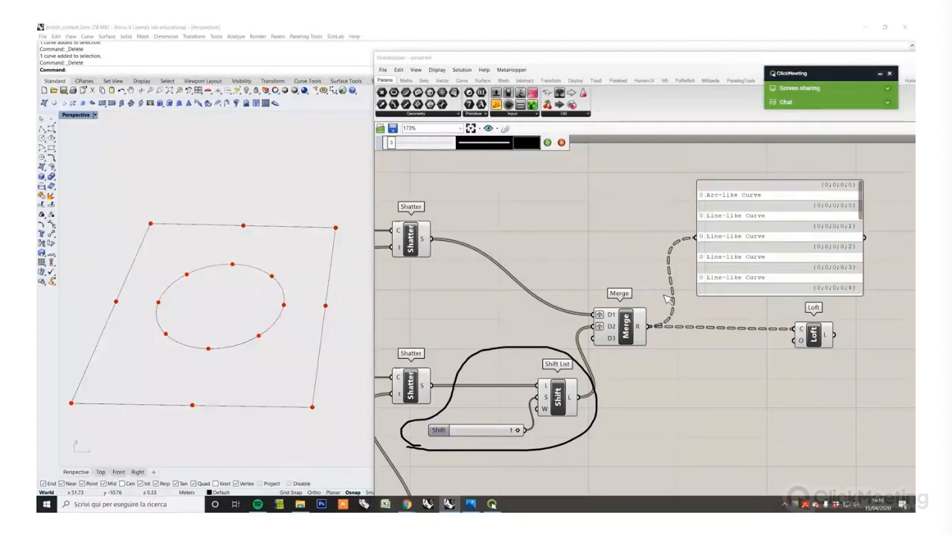
pyautogui.click(561, 142)
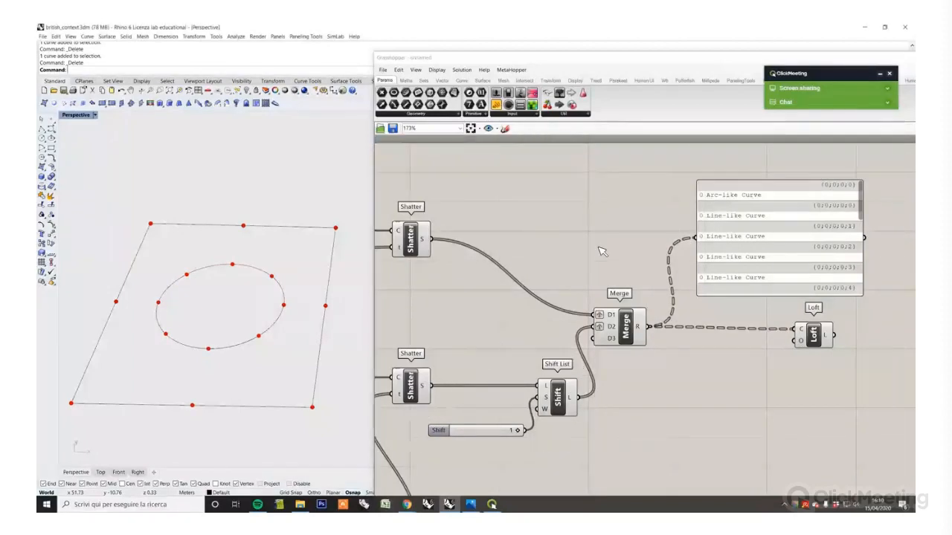
# Step: Apply Simplify to the D1 and D2 inputs of the Merge that feeds Loft
pyautogui.rightClick(614, 318)
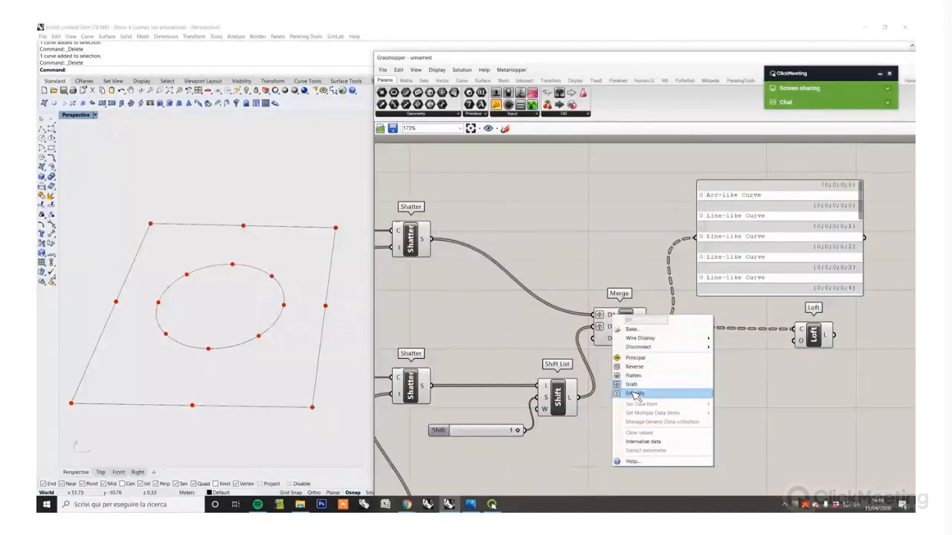
pyautogui.click(634, 396)
pyautogui.rightClick(612, 327)
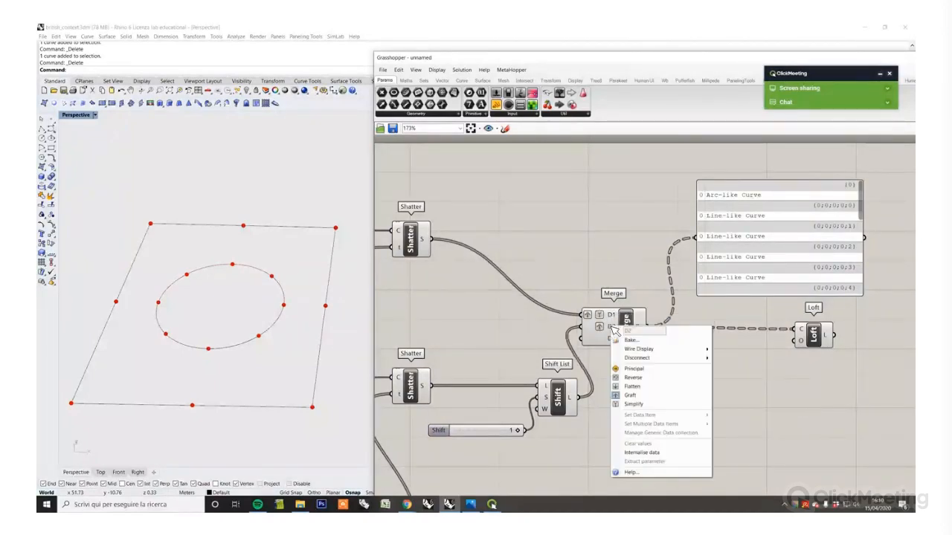
pyautogui.click(637, 396)
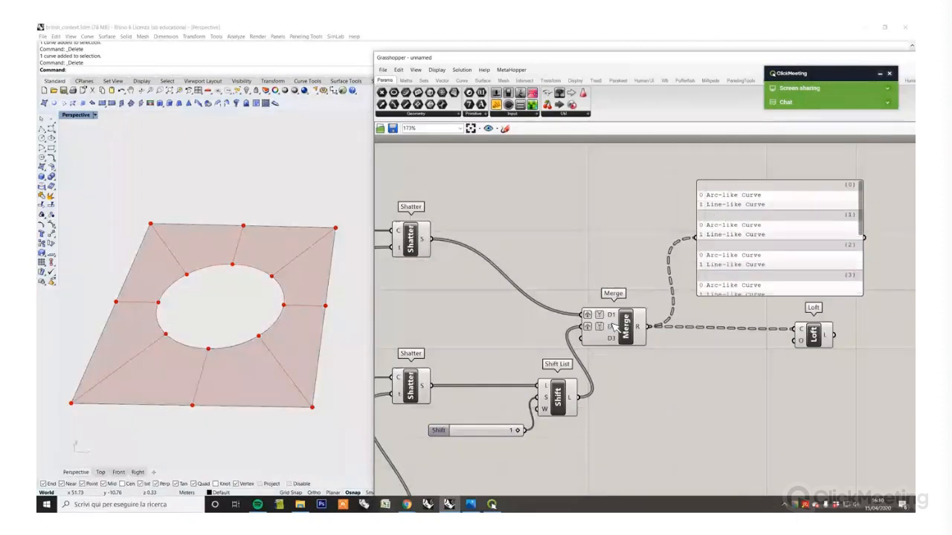
# Step: Move Merge up on the canvas, level with the upper Shatter component
pyautogui.moveTo(611, 329); pyautogui.dragTo(611, 253)
pyautogui.click(676, 292)
pyautogui.moveTo(705, 285); pyautogui.dragTo(638, 312, button='right')
# Step: Delete the panel attached to Merge's R output, and place Loft directly beside Merge
pyautogui.click(706, 276)
pyautogui.moveTo(710, 280); pyautogui.dragTo(717, 264)
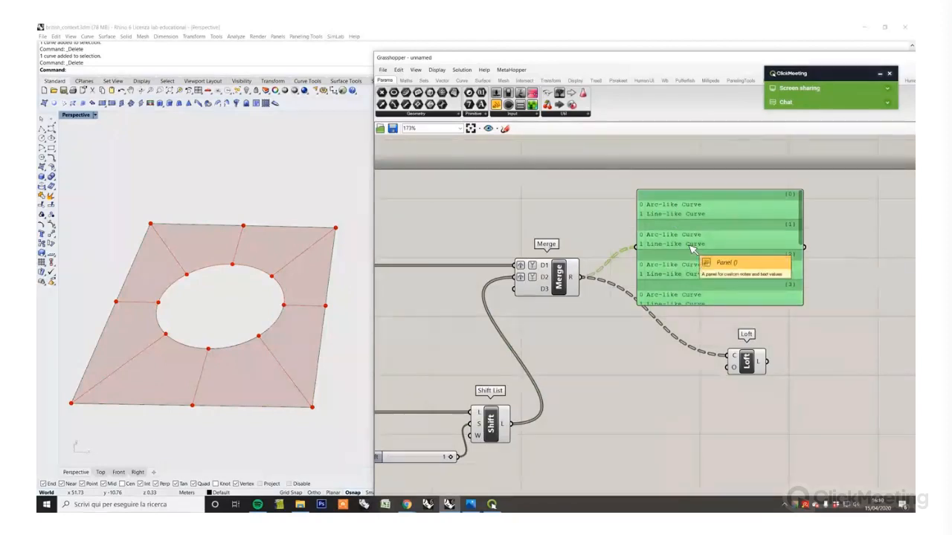
pyautogui.press('Delete')
pyautogui.moveTo(735, 373); pyautogui.dragTo(634, 296)
pyautogui.click(615, 343)
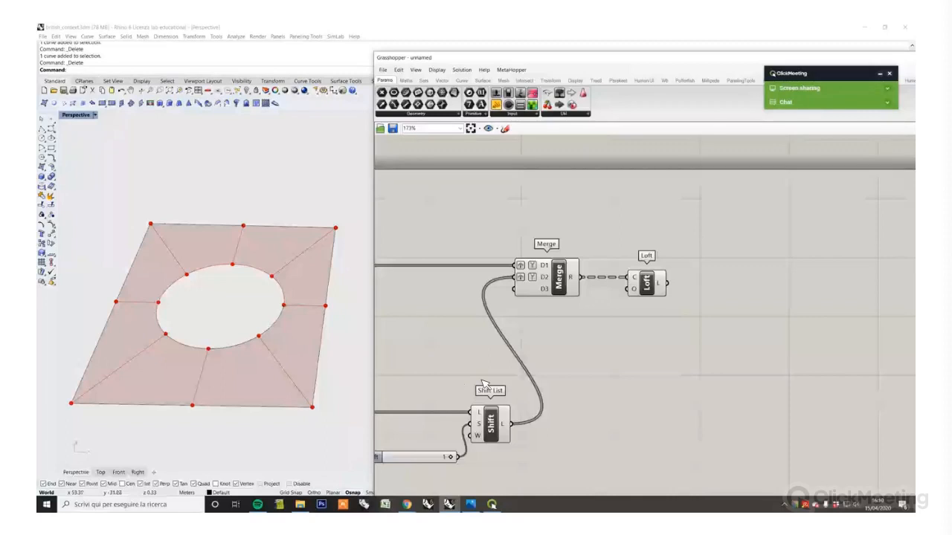
pyautogui.scroll(-5, 789, 294)
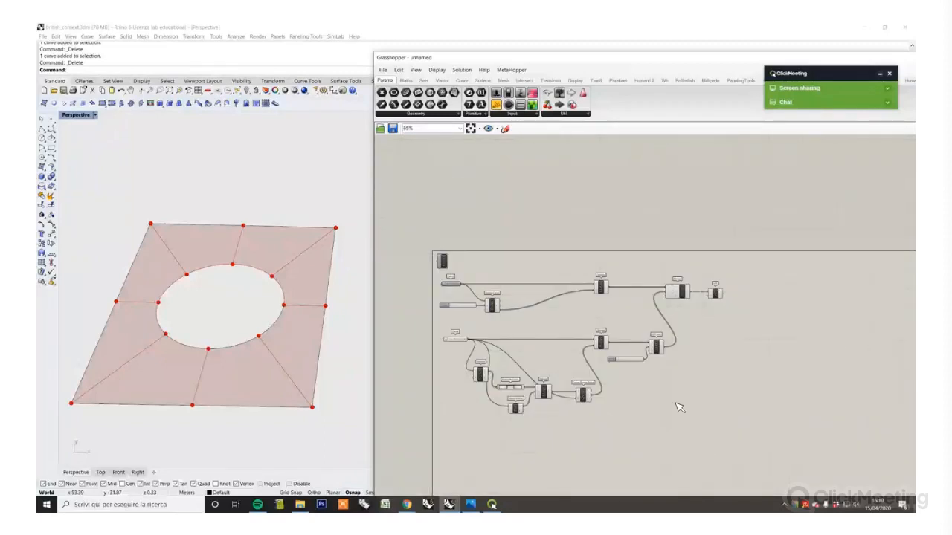
# Step: Turn off the preview of all components upstream of Loft, including the group feeding the lower Shatter component
pyautogui.moveTo(676, 403); pyautogui.dragTo(529, 235)
pyautogui.middleClick(568, 220)
pyautogui.click(601, 232)
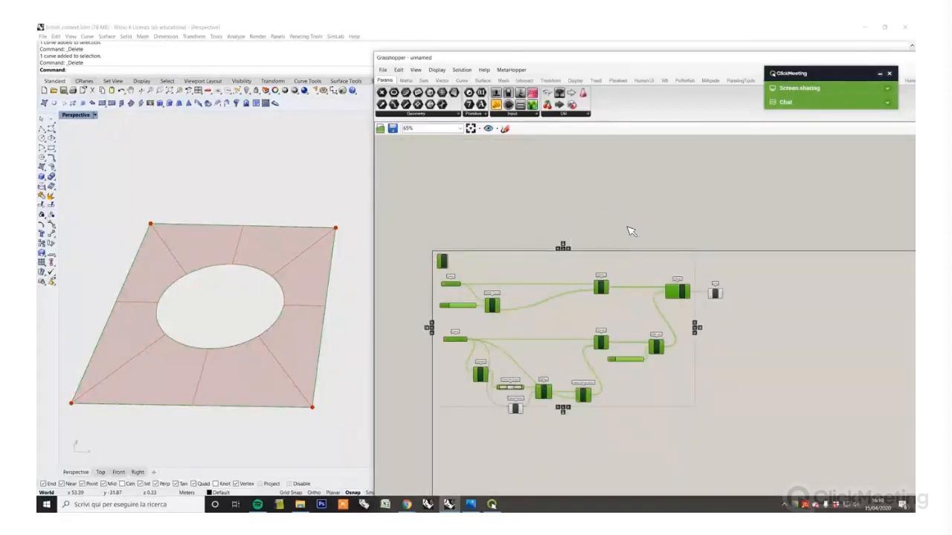
pyautogui.click(705, 295)
pyautogui.moveTo(713, 326); pyautogui.dragTo(692, 327, button='right')
pyautogui.moveTo(629, 448); pyautogui.dragTo(438, 360)
pyautogui.rightClick(516, 240)
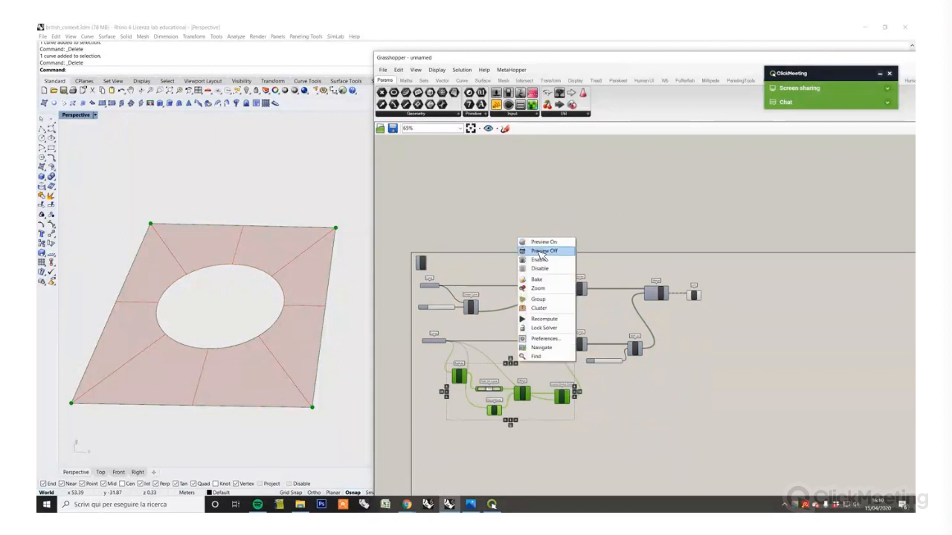
pyautogui.click(543, 256)
pyautogui.click(650, 272)
# Step: Check the lofted surfaces in the viewport and read Loft's L output in a temporary panel, and delete the panel
pyautogui.scroll(3, 703, 299)
pyautogui.scroll(4, 703, 299)
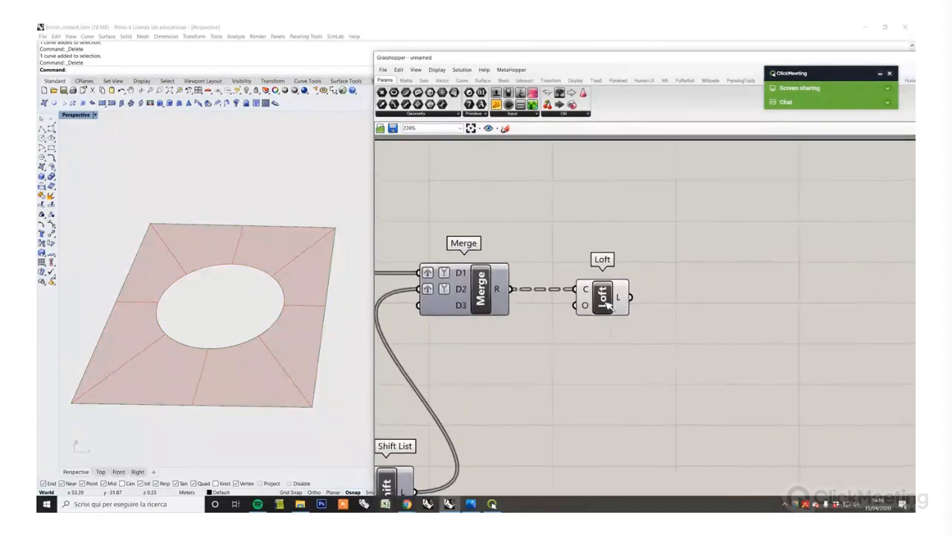
pyautogui.moveTo(610, 299)
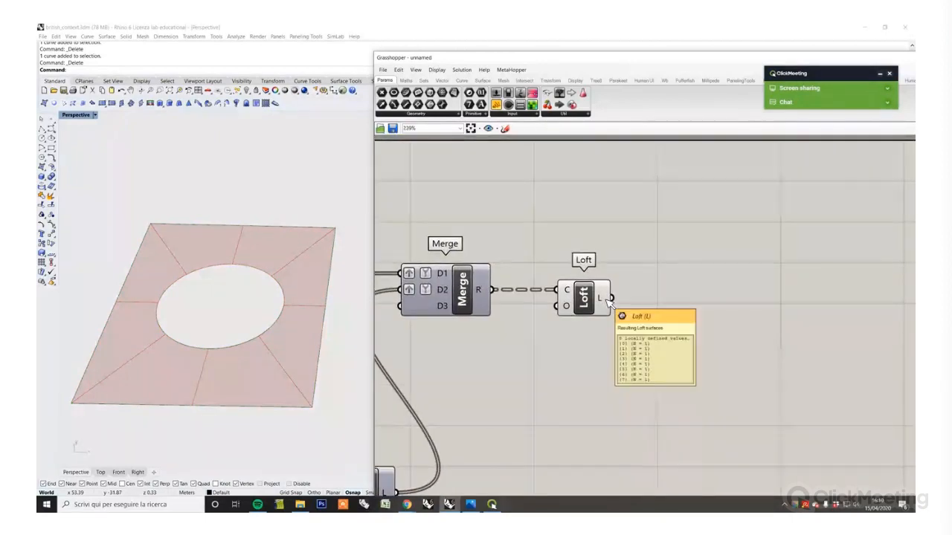
pyautogui.moveTo(218, 291); pyautogui.dragTo(237, 304, button='right')
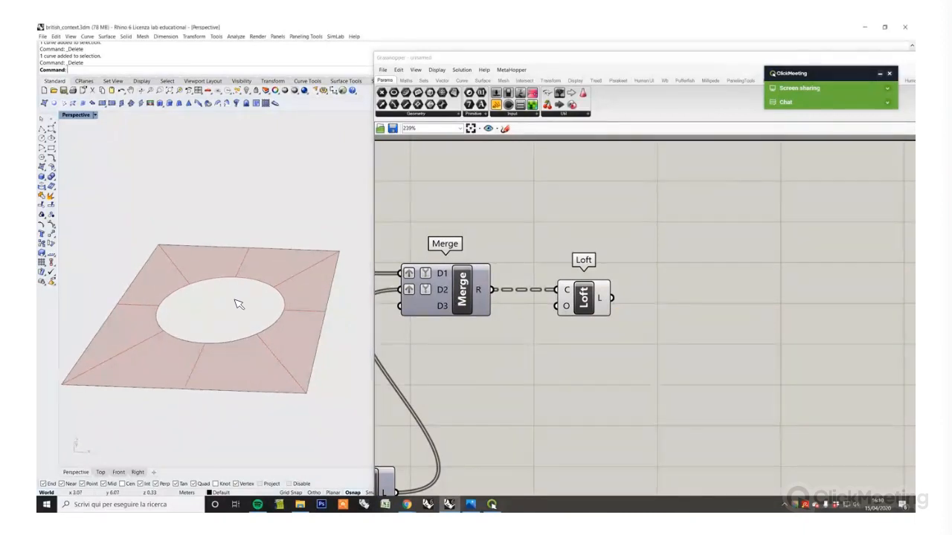
pyautogui.moveTo(246, 342); pyautogui.dragTo(550, 310, button='right')
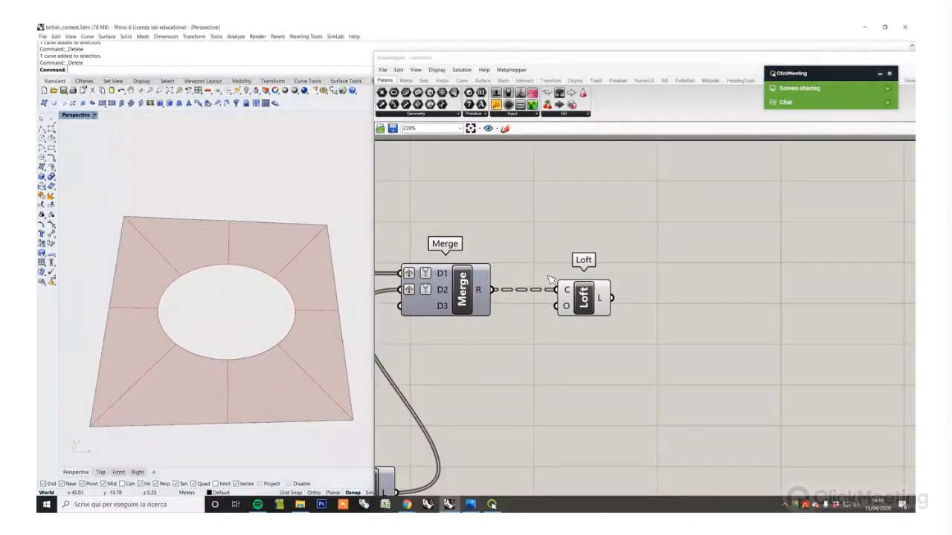
pyautogui.moveTo(615, 311); pyautogui.dragTo(574, 307, button='right')
pyautogui.click(674, 292)
pyautogui.moveTo(570, 294); pyautogui.dragTo(609, 292)
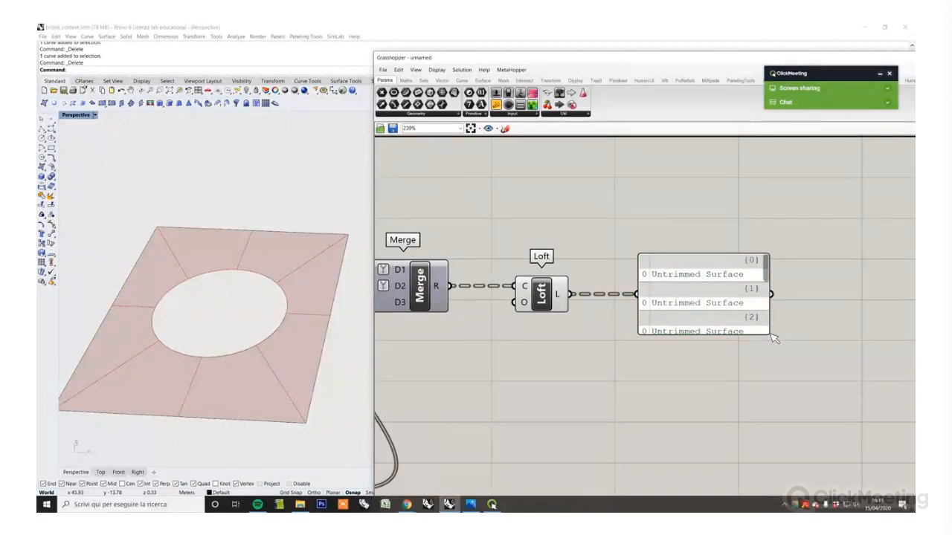
pyautogui.moveTo(773, 338); pyautogui.dragTo(825, 380)
pyautogui.click(756, 329)
pyautogui.press('Delete')
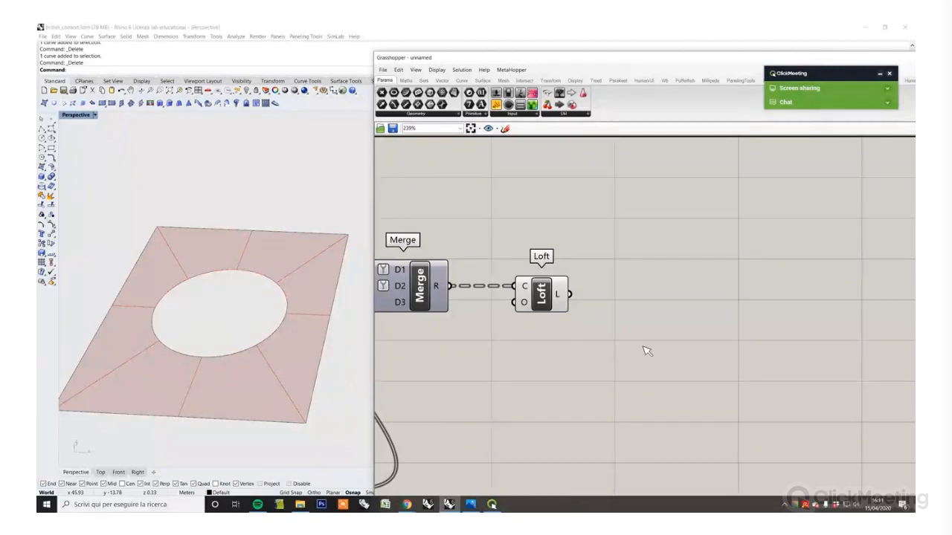
# Step: Add a Mesh Surface component beside Loft and connect Loft's L output to its S input
pyautogui.doubleClick(676, 349)
pyautogui.write('mesh su')
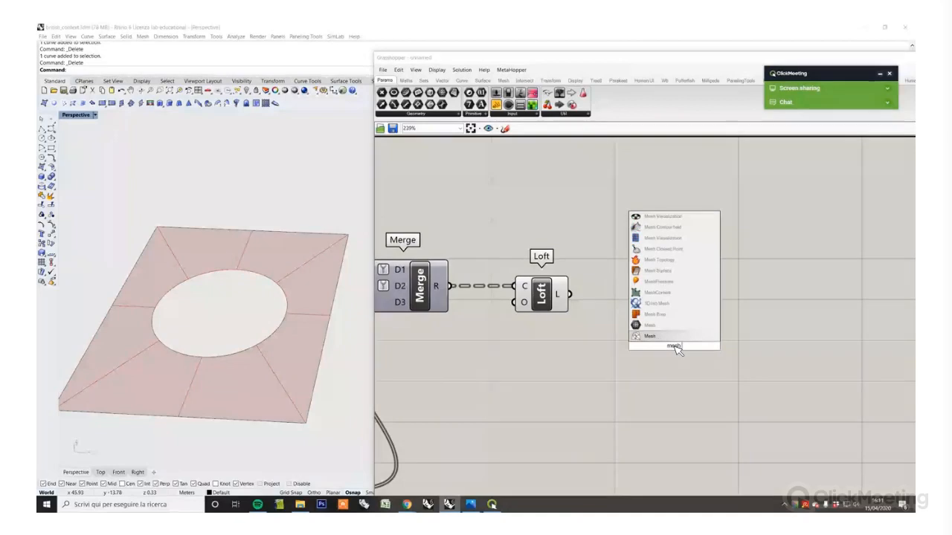
pyautogui.write('rfa')
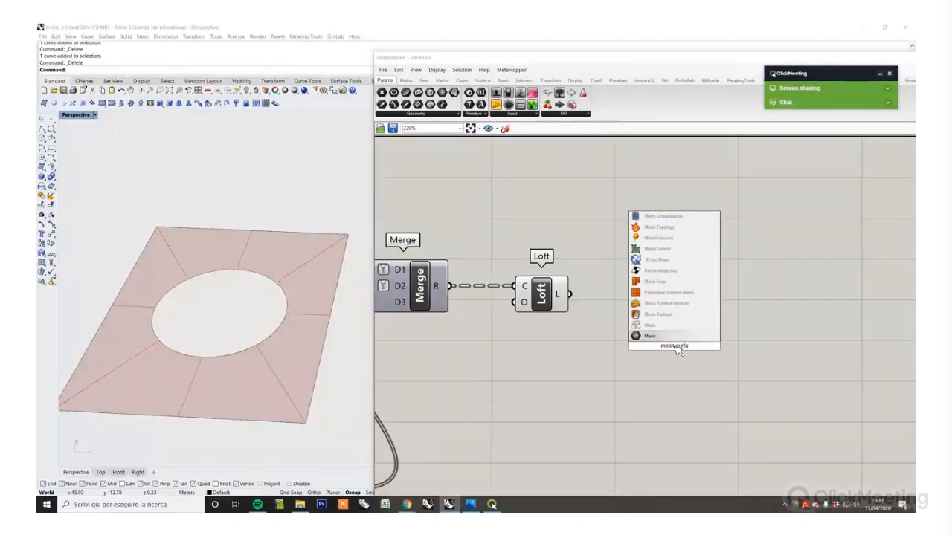
pyautogui.click(681, 318)
pyautogui.moveTo(687, 323); pyautogui.dragTo(698, 305)
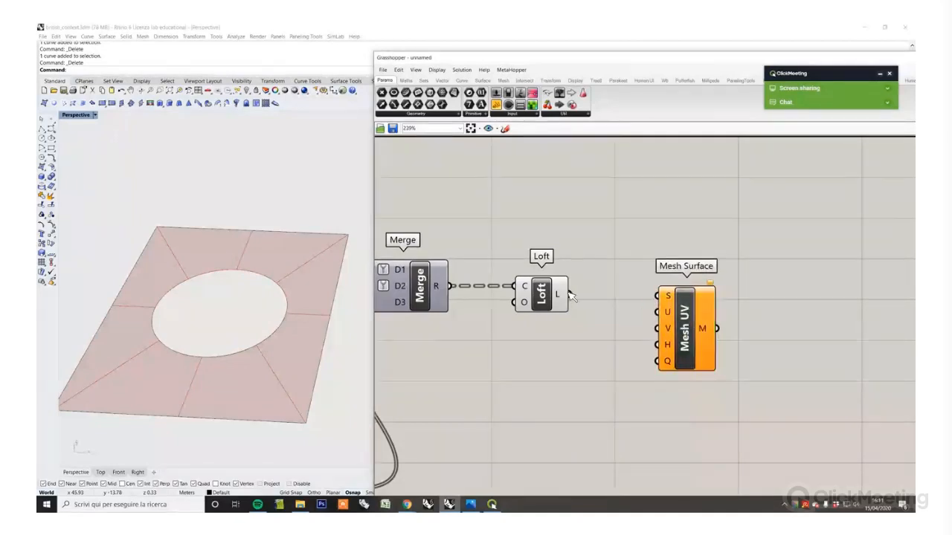
pyautogui.moveTo(570, 295); pyautogui.dragTo(656, 296)
pyautogui.moveTo(683, 342); pyautogui.dragTo(712, 339)
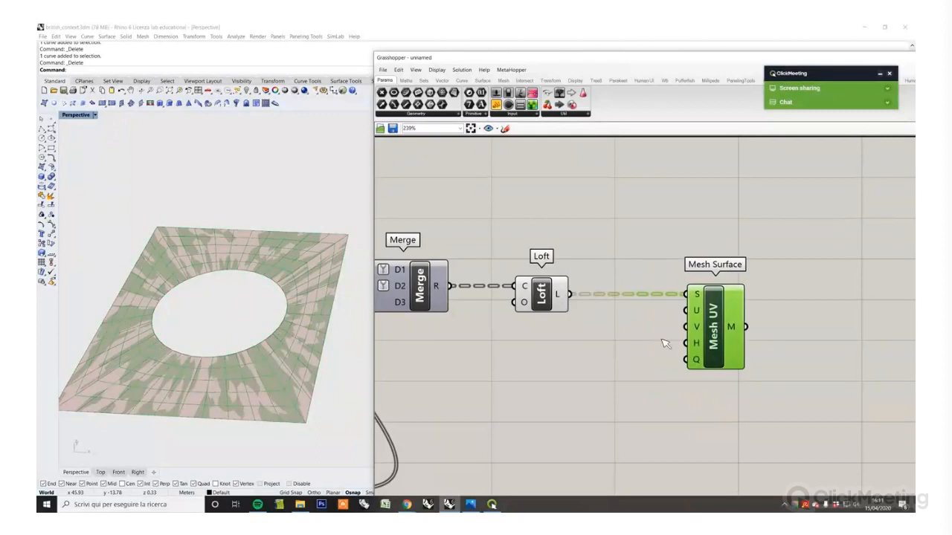
# Step: Turn off Loft's preview and place the component closer to Merge
pyautogui.click(548, 295)
pyautogui.middleClick(562, 218)
pyautogui.click(582, 229)
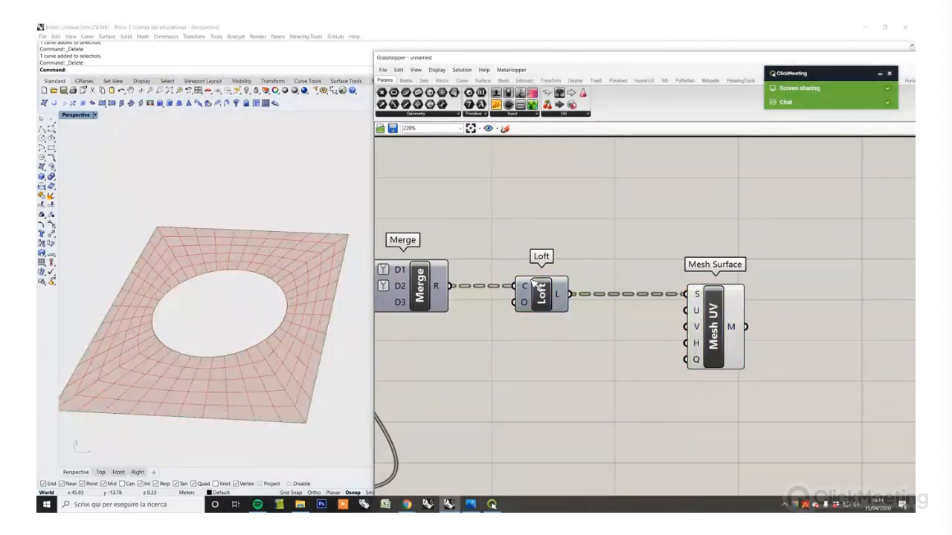
pyautogui.moveTo(548, 313); pyautogui.dragTo(532, 315)
pyautogui.click(548, 341)
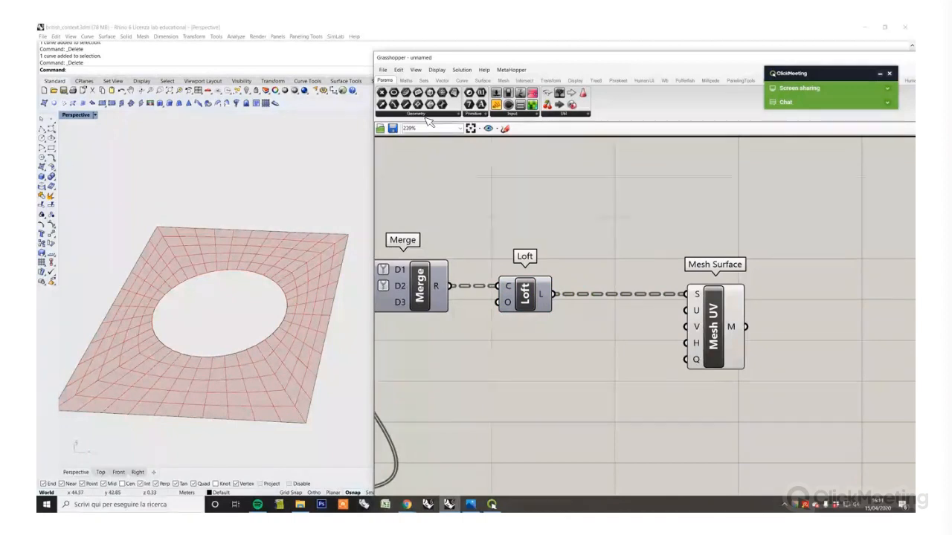
# Step: Look up the Preview Mesh Edges option among the display settings
pyautogui.click(437, 71)
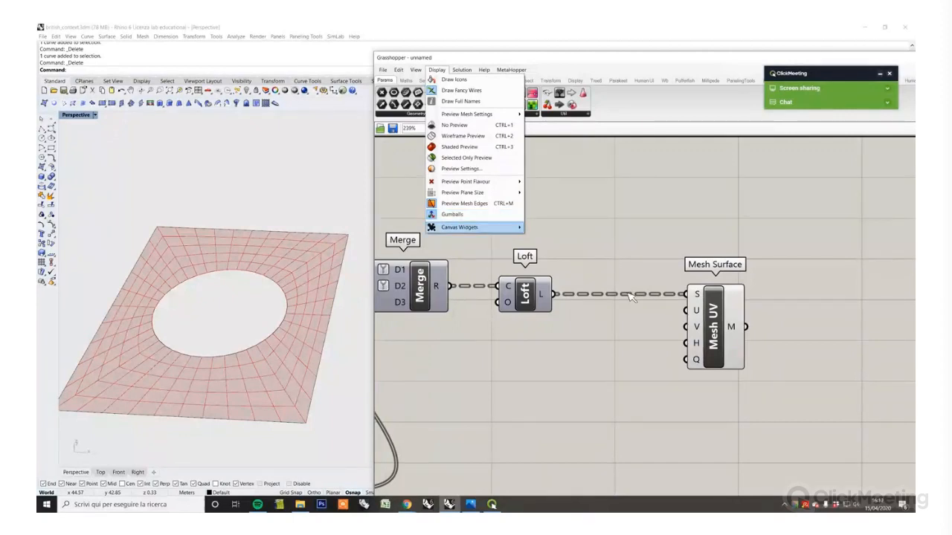
pyautogui.click(649, 331)
# Step: Add a number slider with the value 22 and connect it to Mesh Surface's U and V inputs
pyautogui.doubleClick(558, 360)
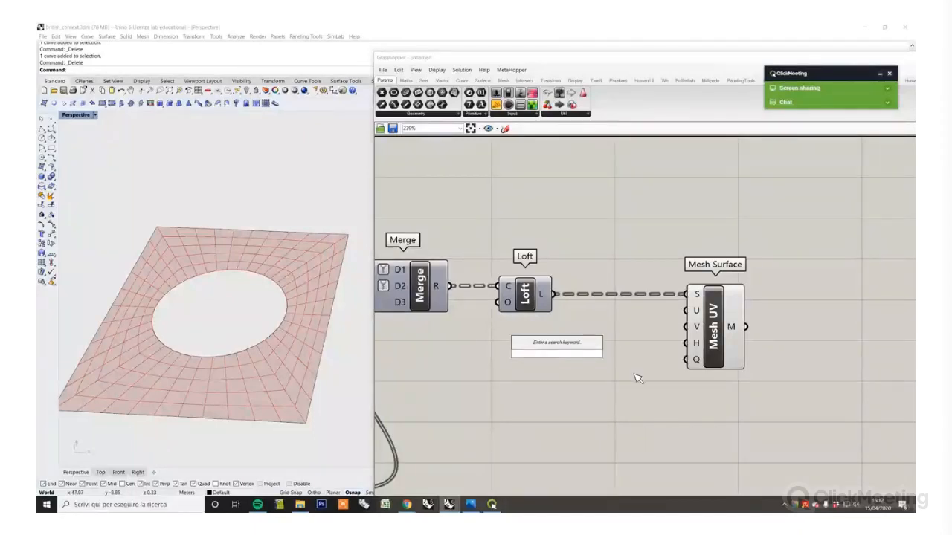
pyautogui.doubleClick(609, 368)
pyautogui.write('20')
pyautogui.press('Return')
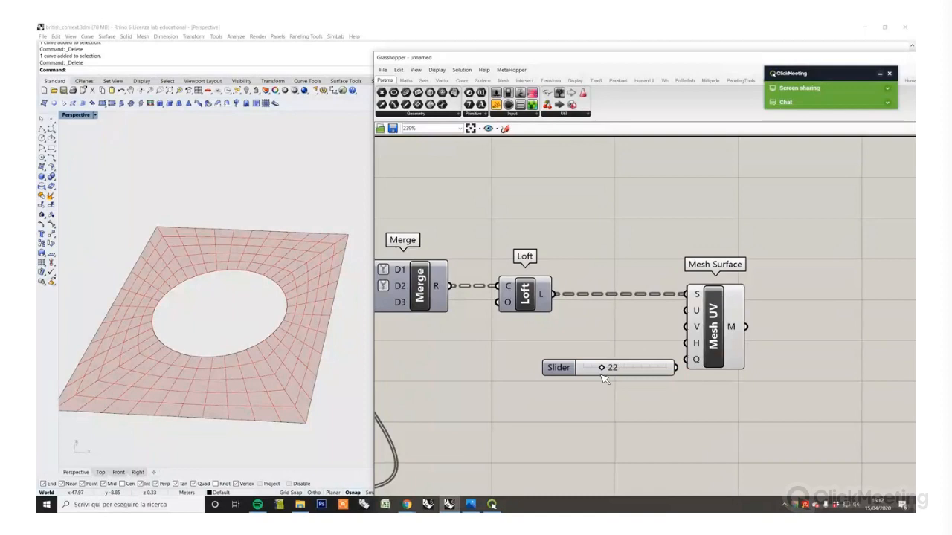
pyautogui.moveTo(638, 374); pyautogui.dragTo(685, 310)
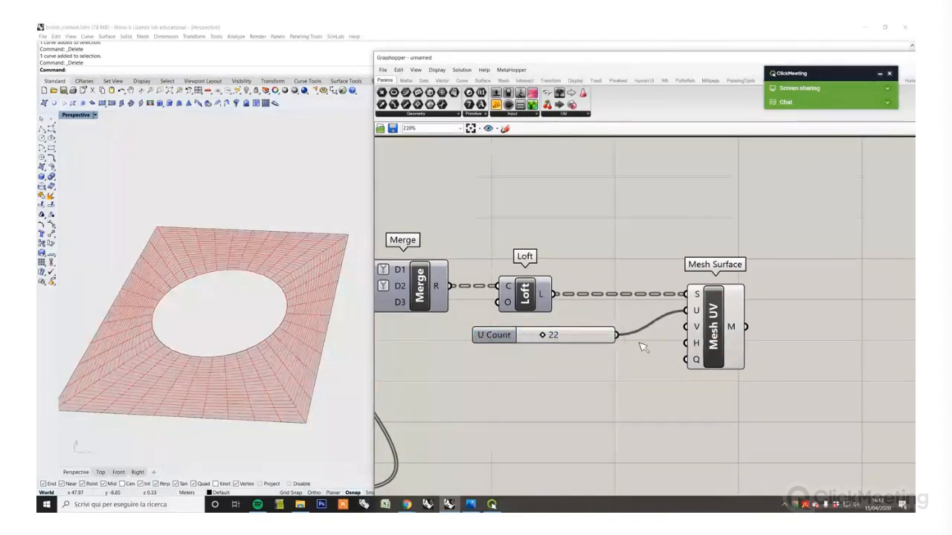
pyautogui.moveTo(616, 334); pyautogui.dragTo(686, 326)
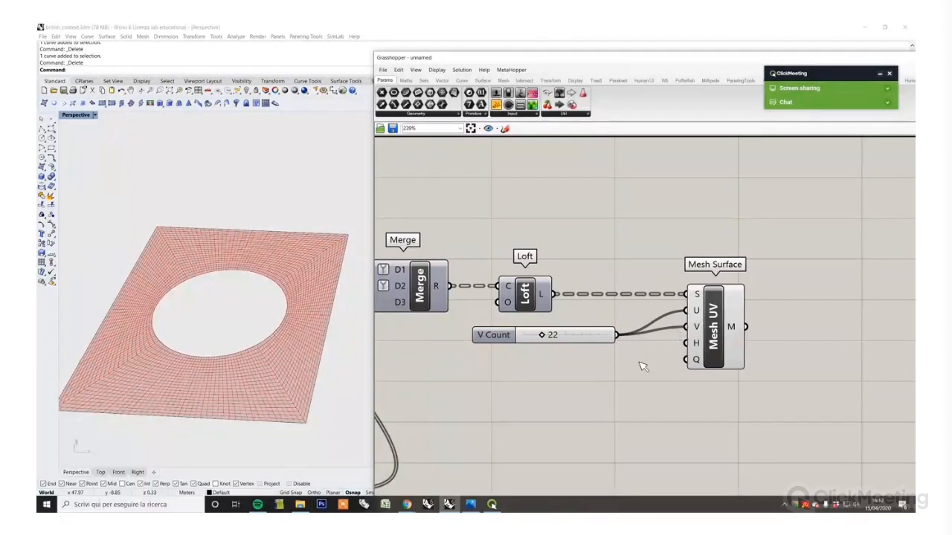
pyautogui.click(725, 342)
pyautogui.click(733, 381)
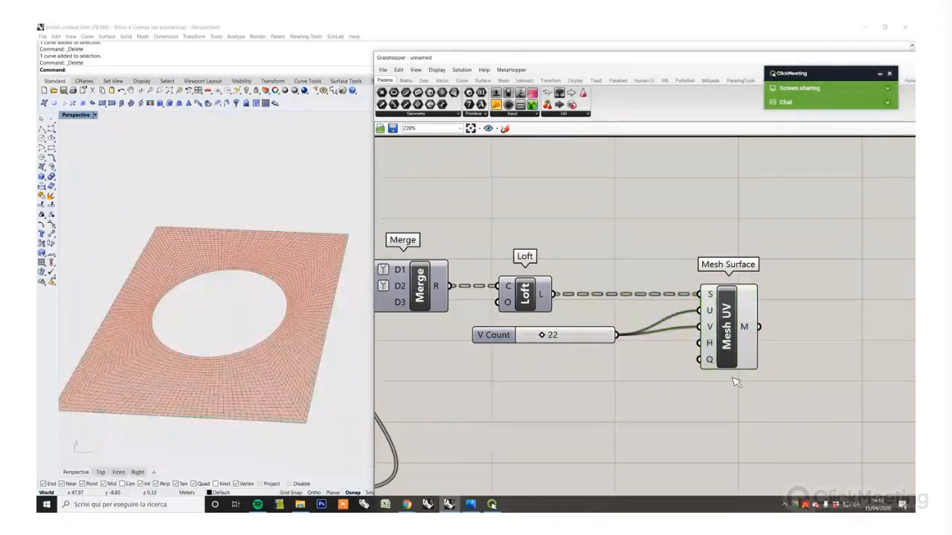
# Step: Read Mesh Surface's M output in a temporary enlarged panel, and delete the panel
pyautogui.moveTo(695, 381); pyautogui.dragTo(652, 361, button='right')
pyautogui.scroll(-1, 615, 384)
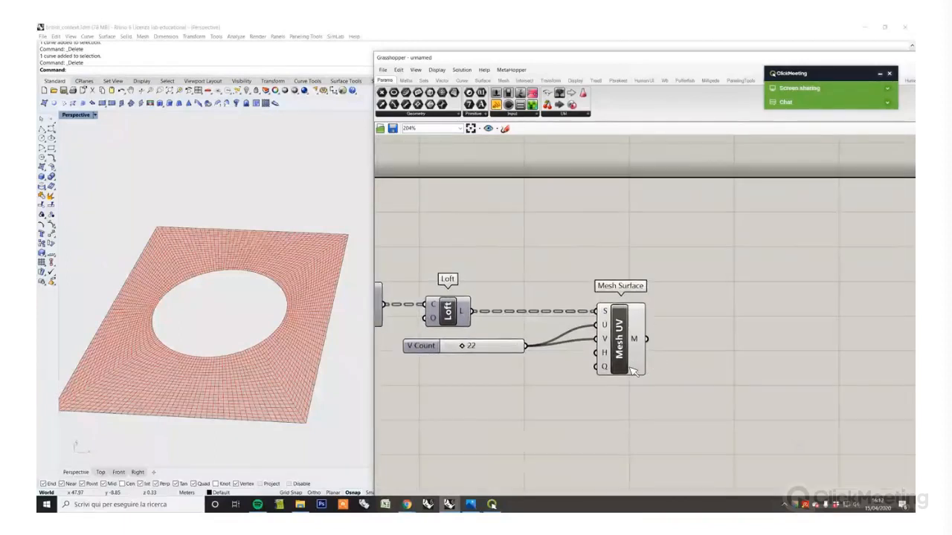
pyautogui.moveTo(370, 355); pyautogui.dragTo(509, 115, button='right')
pyautogui.moveTo(508, 104); pyautogui.dragTo(669, 334)
pyautogui.moveTo(744, 387); pyautogui.dragTo(751, 348, button='right')
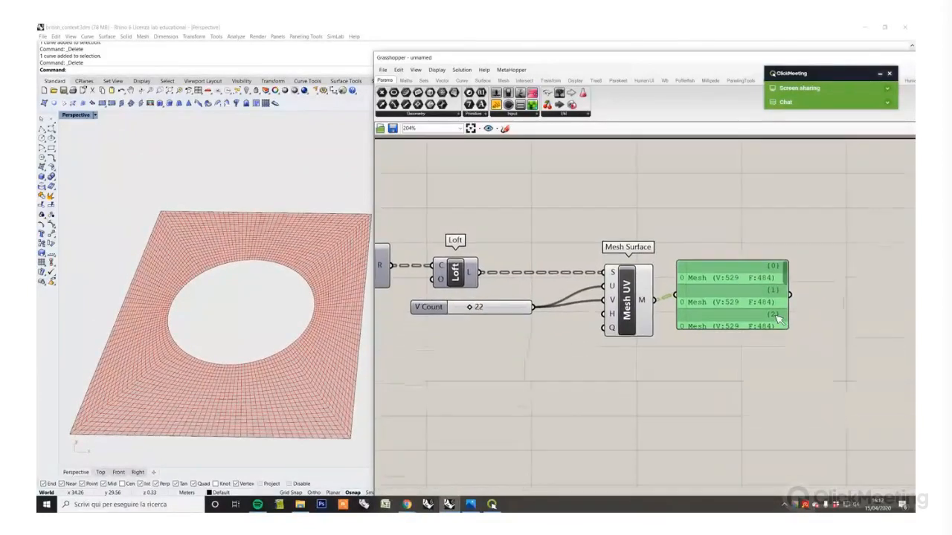
pyautogui.moveTo(855, 441); pyautogui.dragTo(856, 473)
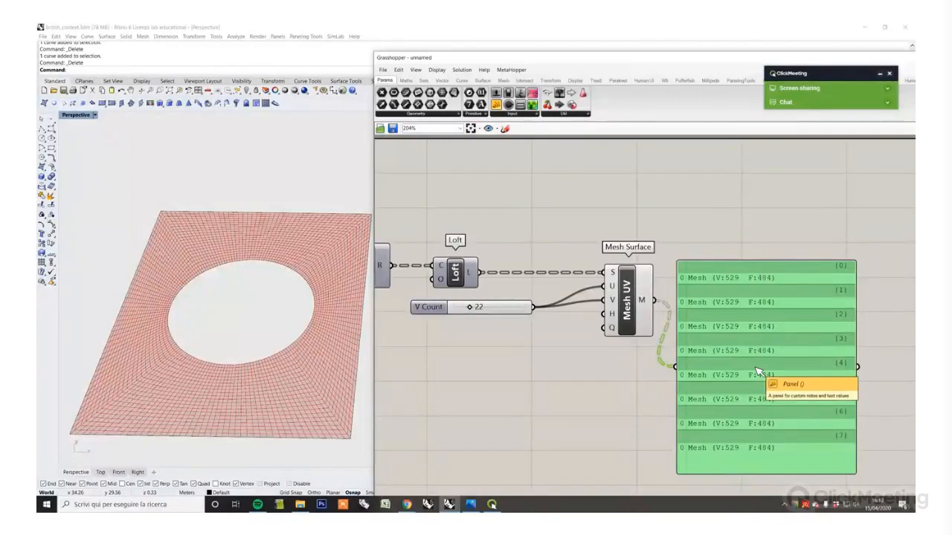
pyautogui.press('Delete')
pyautogui.moveTo(765, 367); pyautogui.dragTo(734, 364, button='right')
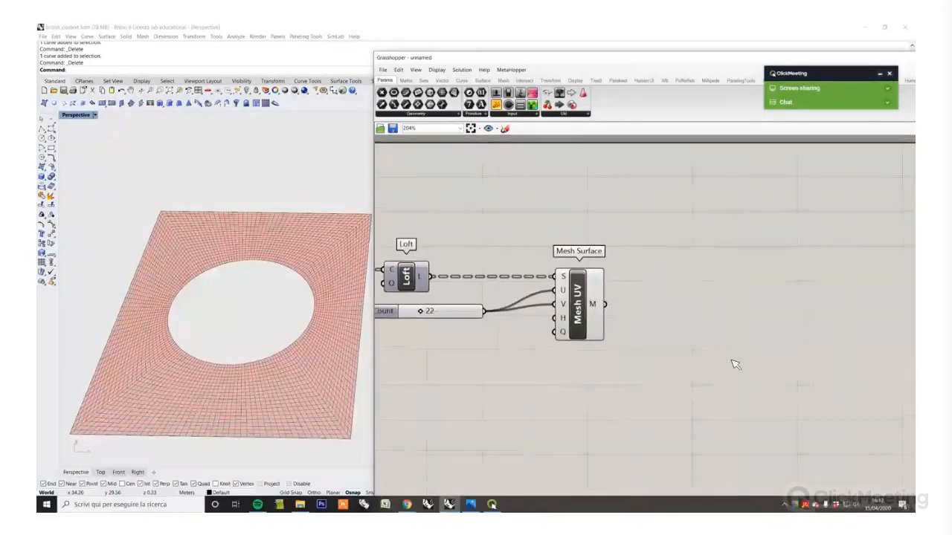
# Step: Add Weaverbird's Join Meshes and Weld, connect Mesh Surface's M output to its M+ input, and flatten that input
pyautogui.doubleClick(735, 364)
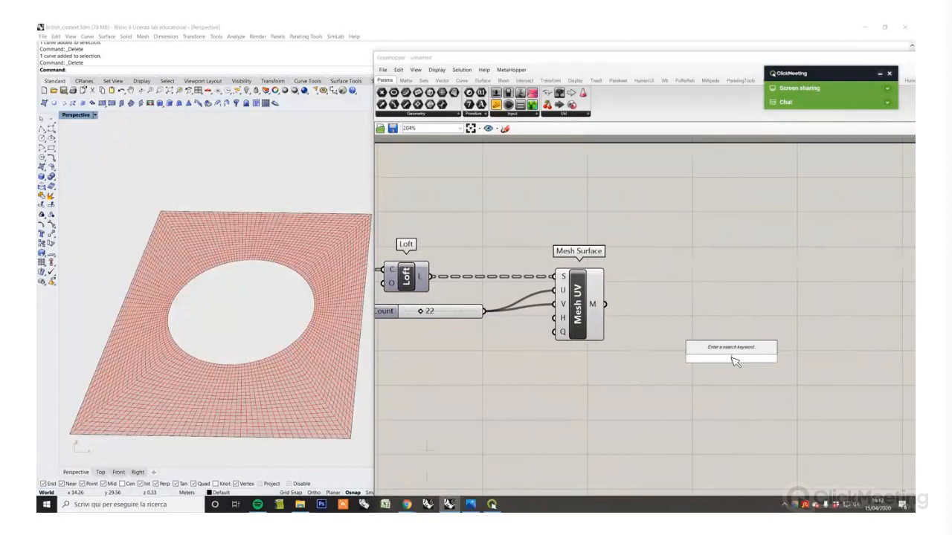
pyautogui.write('join')
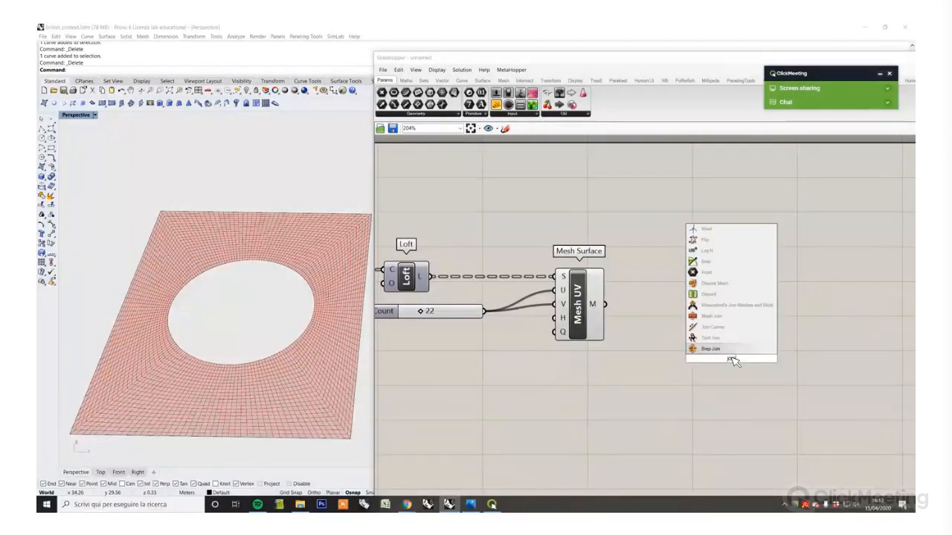
pyautogui.click(725, 304)
pyautogui.scroll(2, 773, 335)
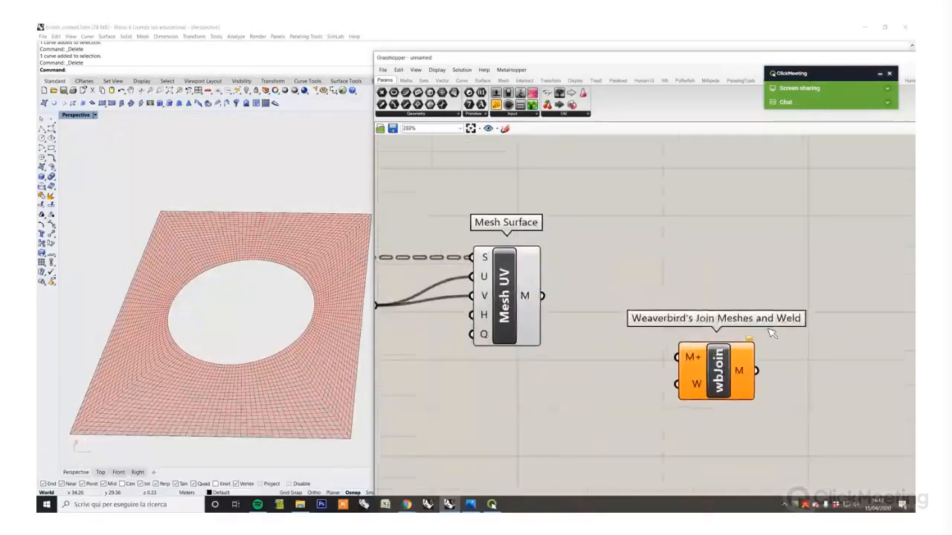
pyautogui.scroll(1, 771, 333)
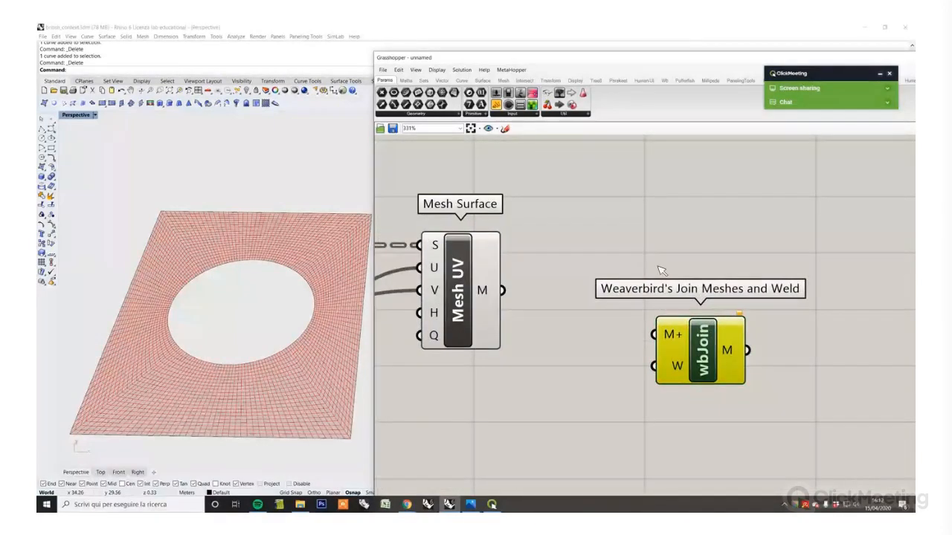
pyautogui.moveTo(674, 356); pyautogui.dragTo(668, 327)
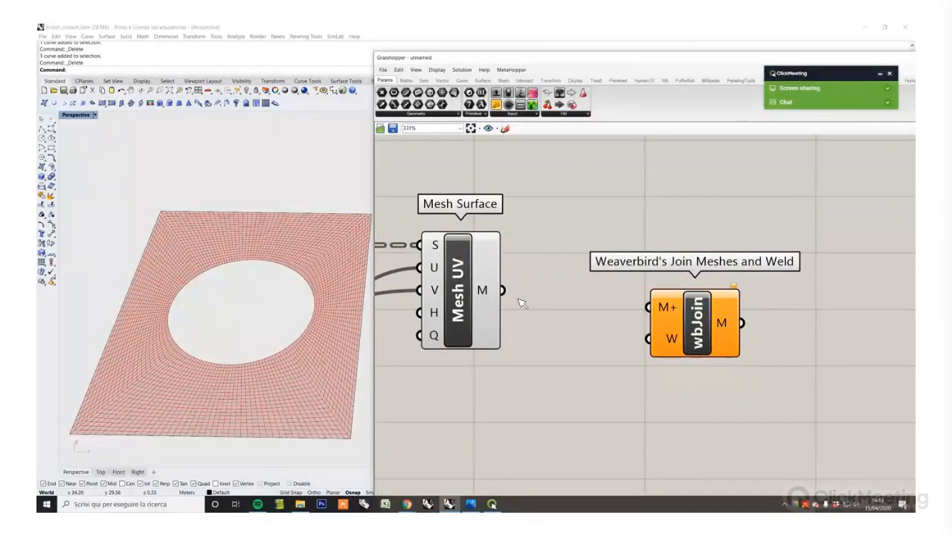
pyautogui.moveTo(513, 295); pyautogui.dragTo(647, 308)
pyautogui.moveTo(706, 336); pyautogui.dragTo(701, 322)
pyautogui.click(629, 325)
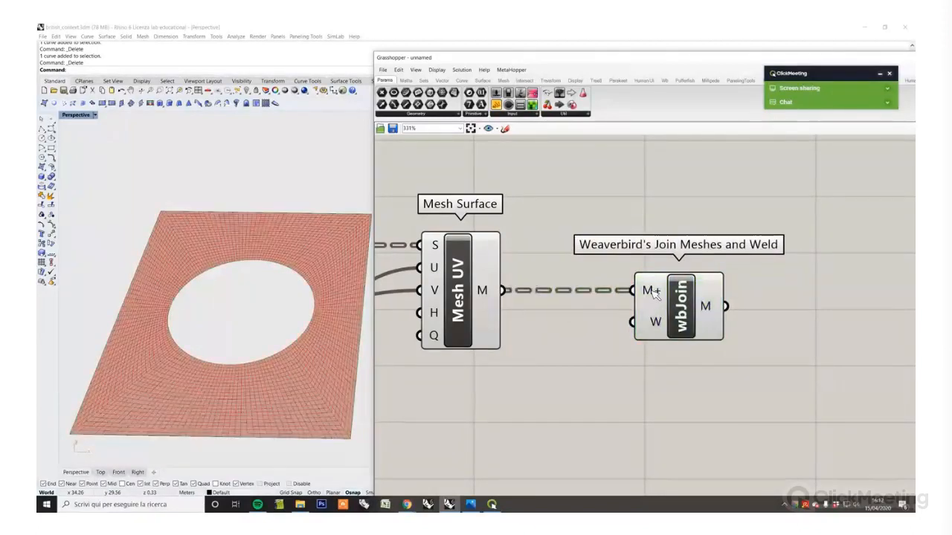
pyautogui.rightClick(653, 292)
pyautogui.click(666, 346)
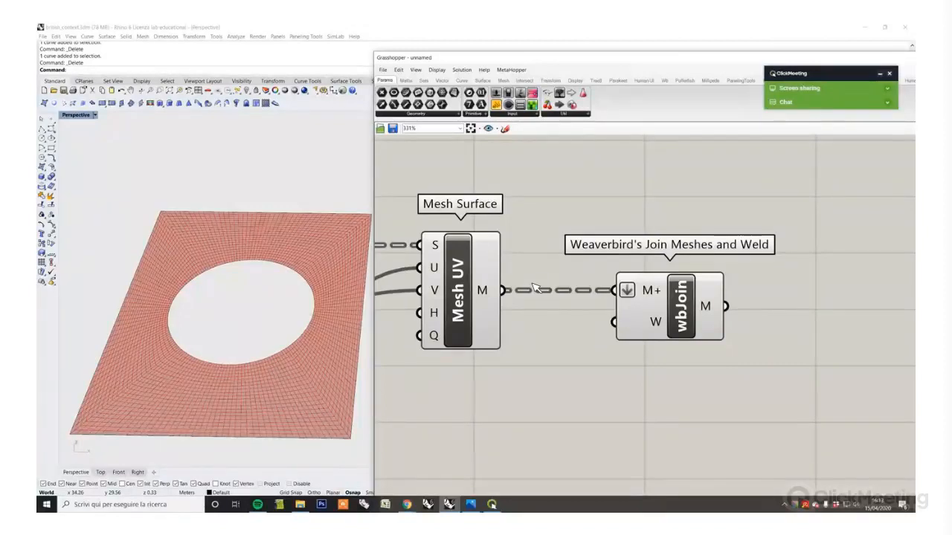
# Step: Add a Boolean Toggle set to True and connect it to the W input of Weaverbird's Join Meshes and Weld
pyautogui.doubleClick(554, 375)
pyautogui.write('t')
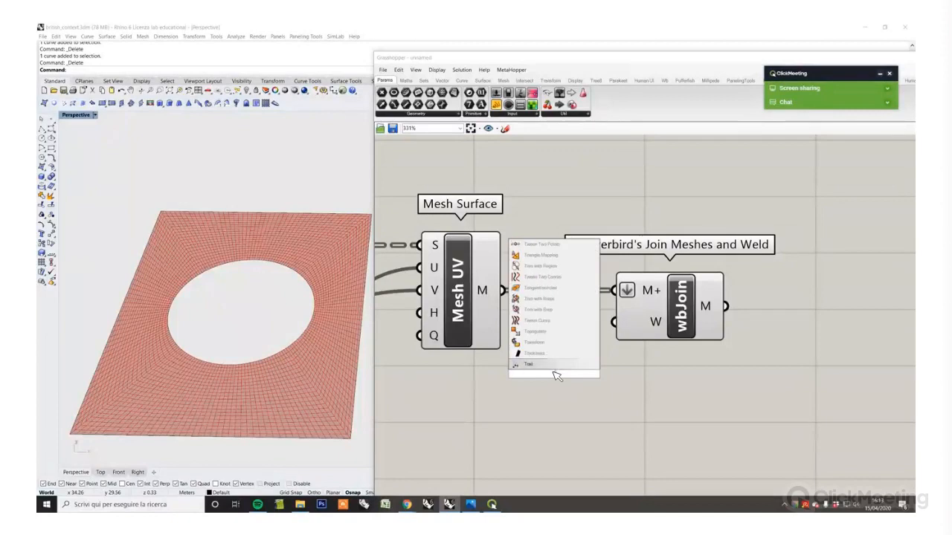
pyautogui.write('ogg')
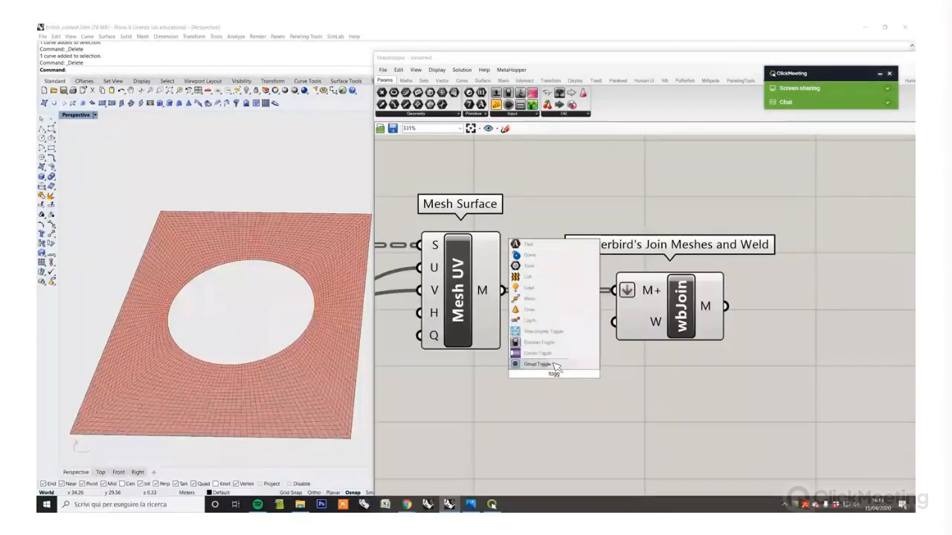
pyautogui.click(557, 364)
pyautogui.click(576, 374)
pyautogui.moveTo(576, 375); pyautogui.dragTo(613, 321)
pyautogui.scroll(-3, 661, 397)
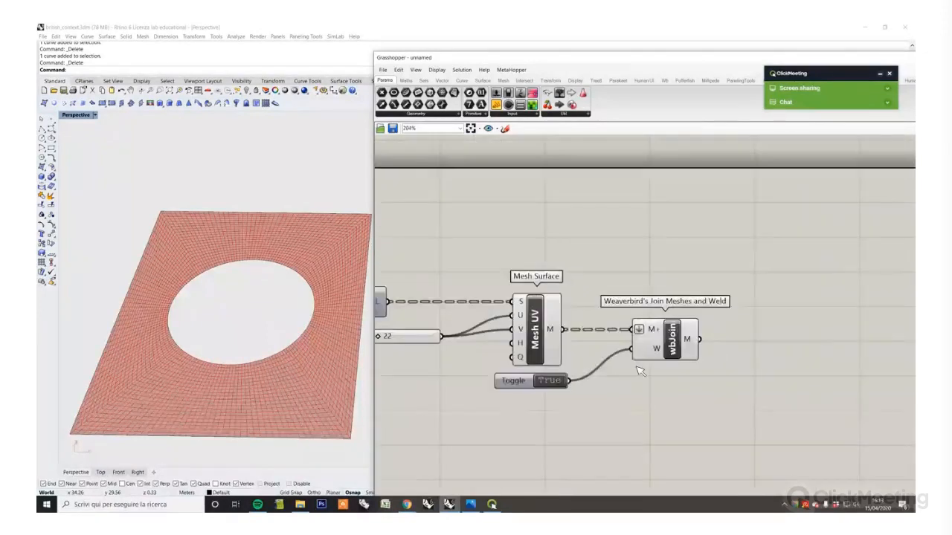
# Step: Read the M output of Weaverbird's Join Meshes and Weld in a temporary panel, check the mesh, and delete the panel
pyautogui.moveTo(639, 370); pyautogui.dragTo(491, 348, button='right')
pyautogui.click(497, 114)
pyautogui.click(496, 106)
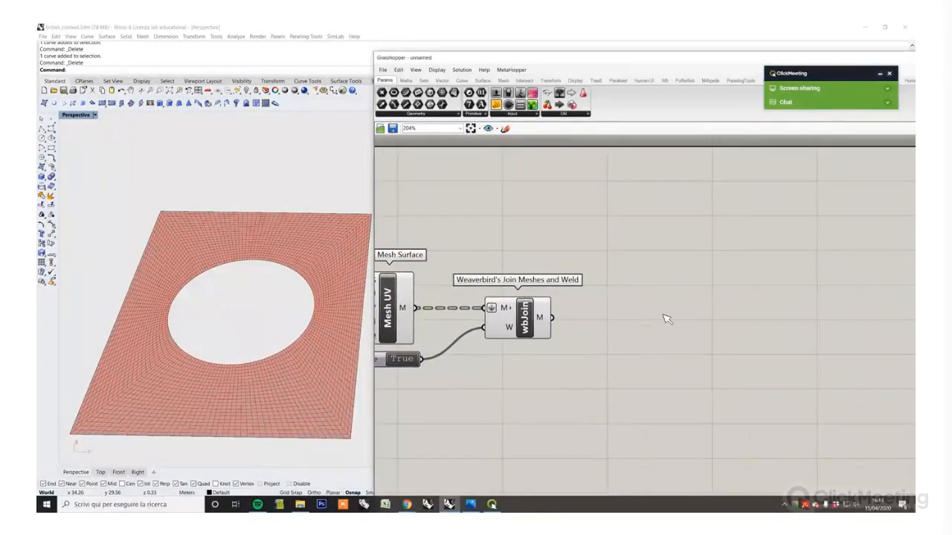
pyautogui.click(662, 314)
pyautogui.moveTo(551, 318); pyautogui.dragTo(643, 332)
pyautogui.click(595, 357)
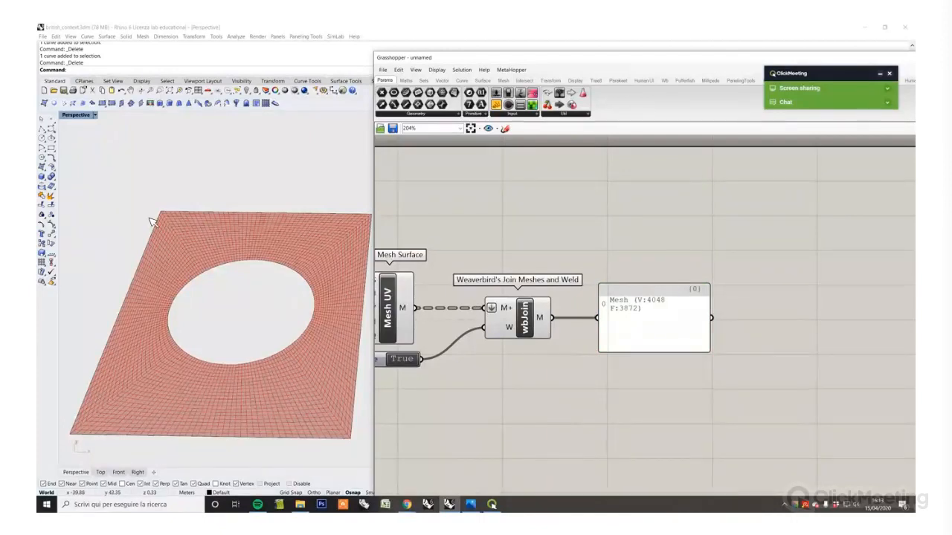
pyautogui.scroll(3, 150, 222)
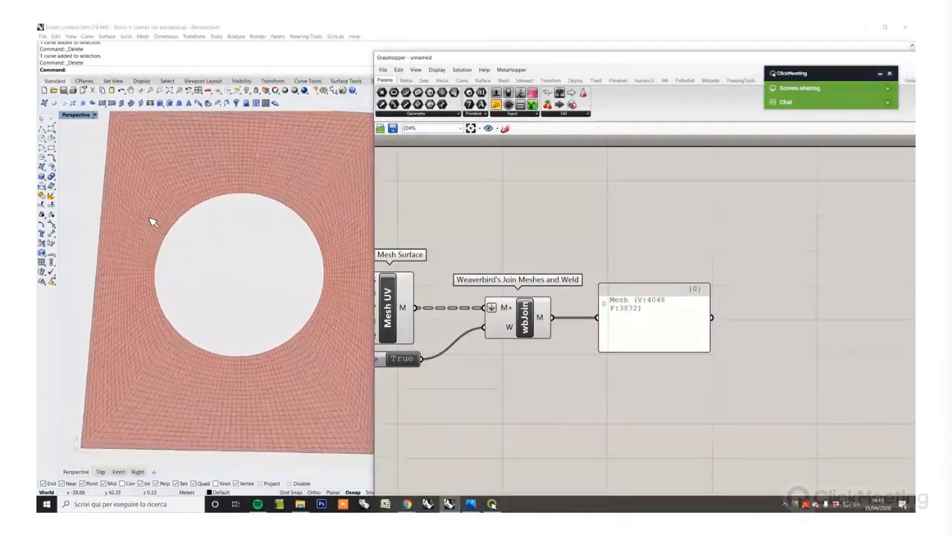
pyautogui.scroll(-2, 150, 221)
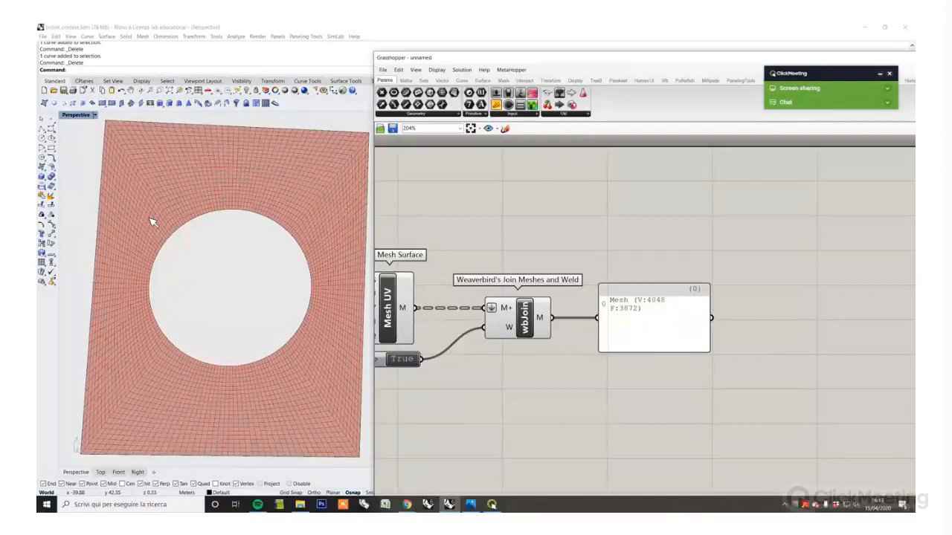
pyautogui.moveTo(150, 221); pyautogui.dragTo(474, 280, button='right')
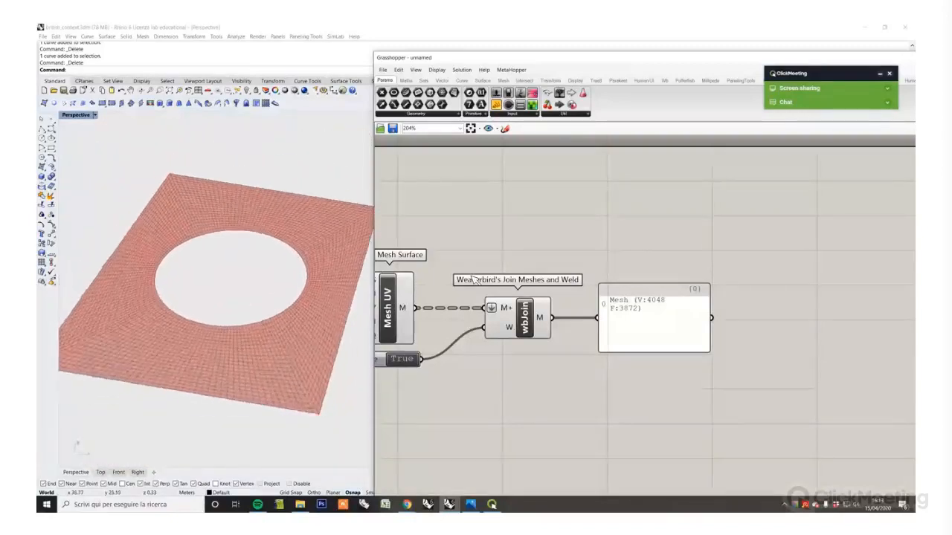
pyautogui.moveTo(681, 383); pyautogui.dragTo(650, 316)
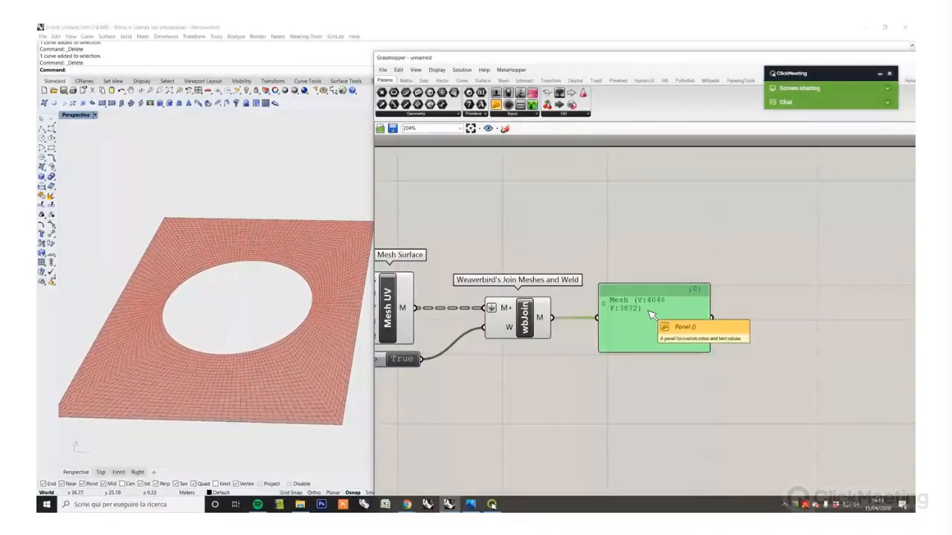
pyautogui.press('Delete')
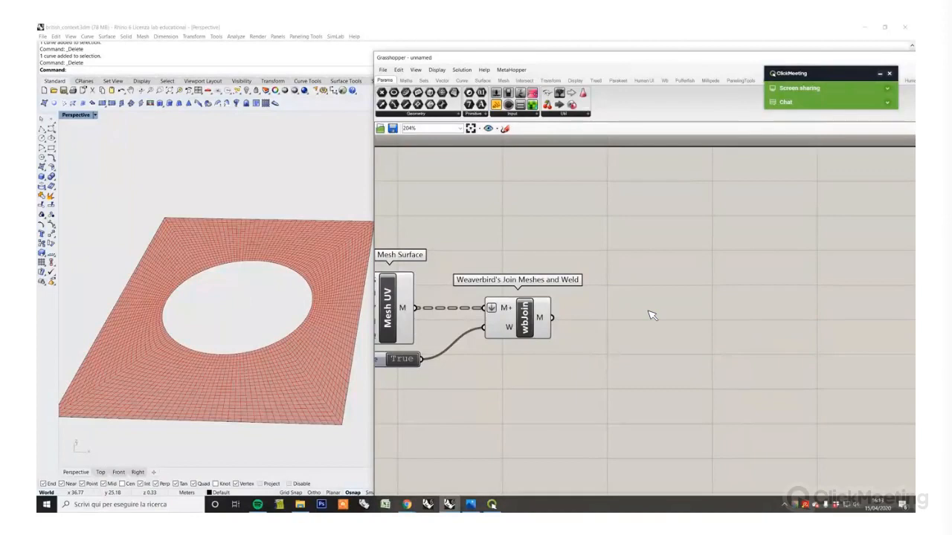
# Step: Add Weaverbird's Vertices Component and connect the M output of Join Meshes and Weld to its G input
pyautogui.doubleClick(696, 306)
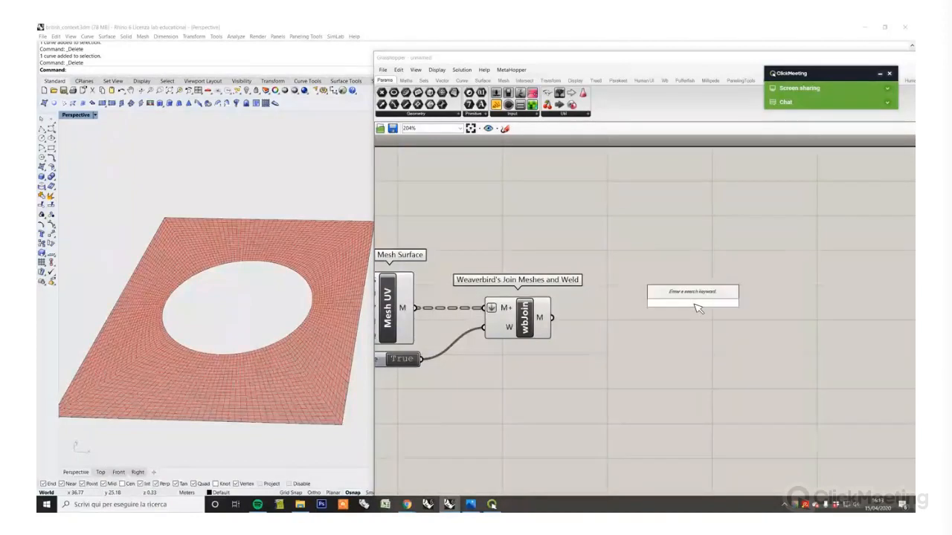
pyautogui.write('weld')
pyautogui.write('ices')
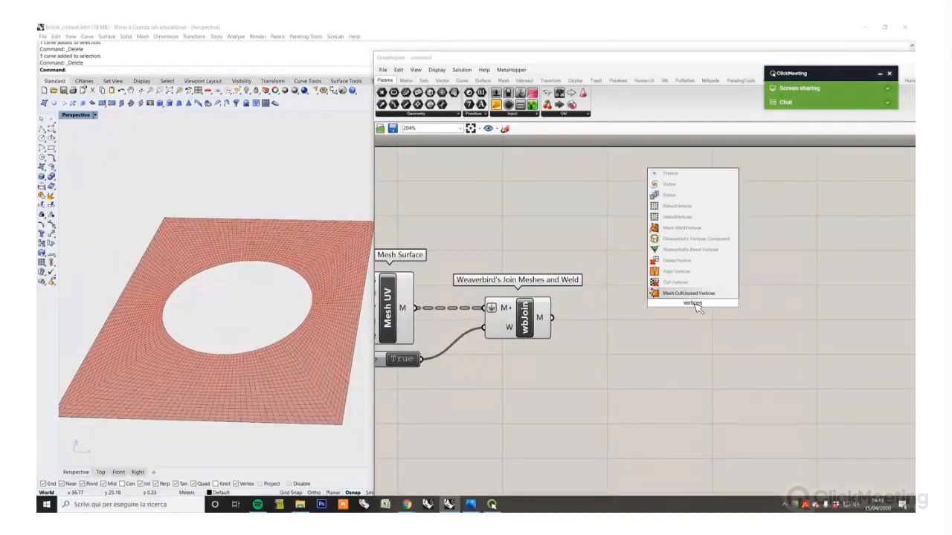
pyautogui.click(695, 239)
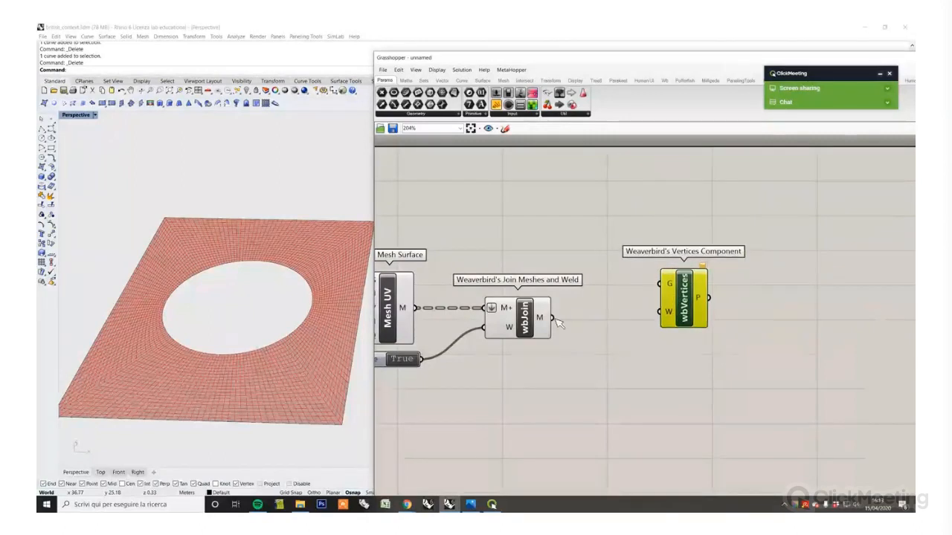
pyautogui.moveTo(551, 317); pyautogui.dragTo(695, 279)
pyautogui.click(663, 367)
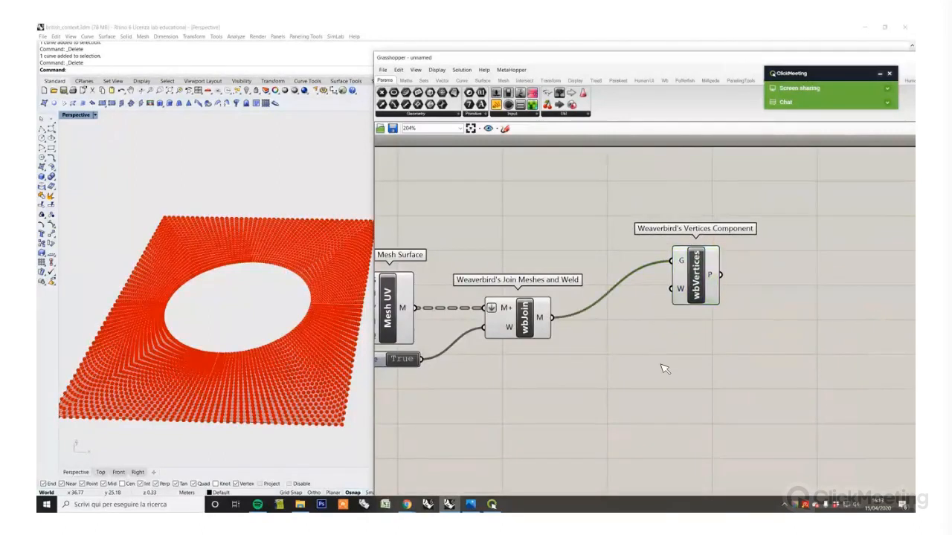
# Step: Add Weaverbird's Mesh Edges below the Vertices Component and connect the M output of Join Meshes and Weld to its G input
pyautogui.doubleClick(663, 367)
pyautogui.write('edges')
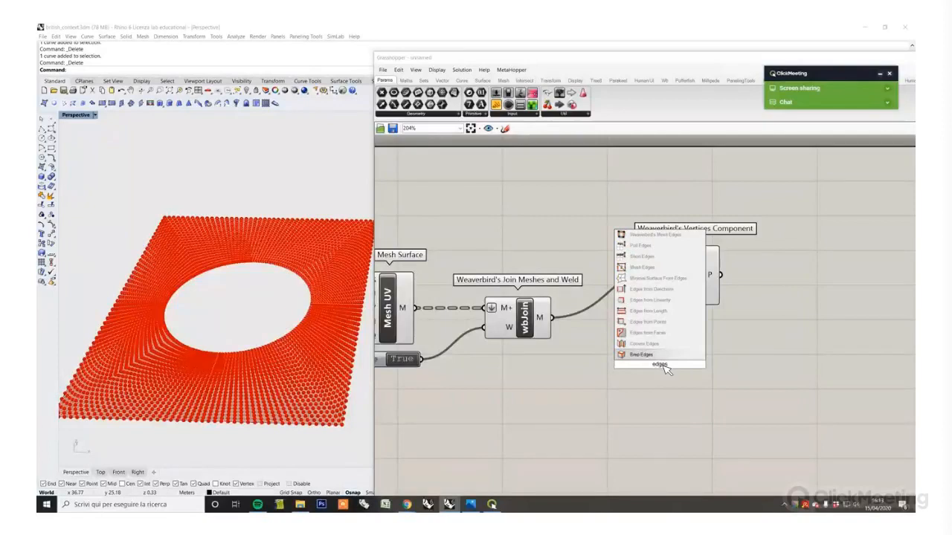
pyautogui.click(673, 235)
pyautogui.moveTo(676, 349); pyautogui.dragTo(704, 407)
pyautogui.moveTo(691, 294); pyautogui.dragTo(678, 303)
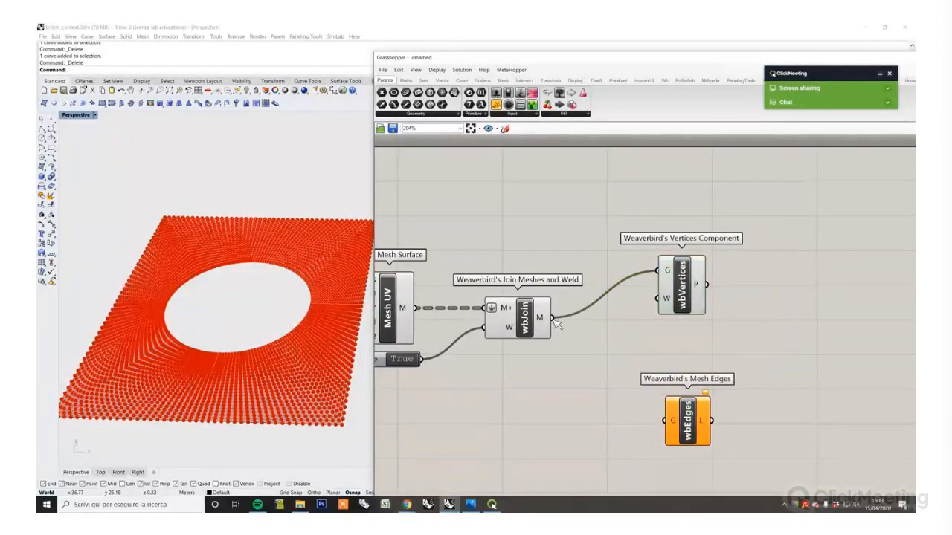
pyautogui.moveTo(553, 318)
pyautogui.mouseDown()
pyautogui.moveTo(665, 421)
pyautogui.moveTo(680, 417)
pyautogui.mouseUp()
# Step: Turn off the preview of Weaverbird's Join Meshes and Weld and of Mesh Surface
pyautogui.moveTo(549, 364)
pyautogui.mouseDown()
pyautogui.moveTo(482, 297)
pyautogui.moveTo(472, 271)
pyautogui.mouseUp()
pyautogui.middleClick(500, 227)
pyautogui.click(523, 243)
pyautogui.click(420, 268)
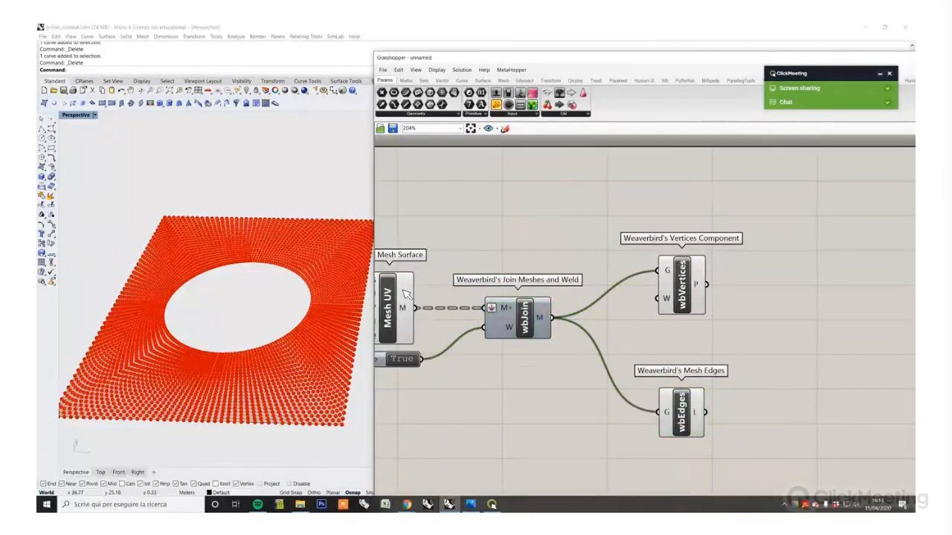
pyautogui.click(406, 294)
pyautogui.rightClick(467, 226)
pyautogui.click(487, 243)
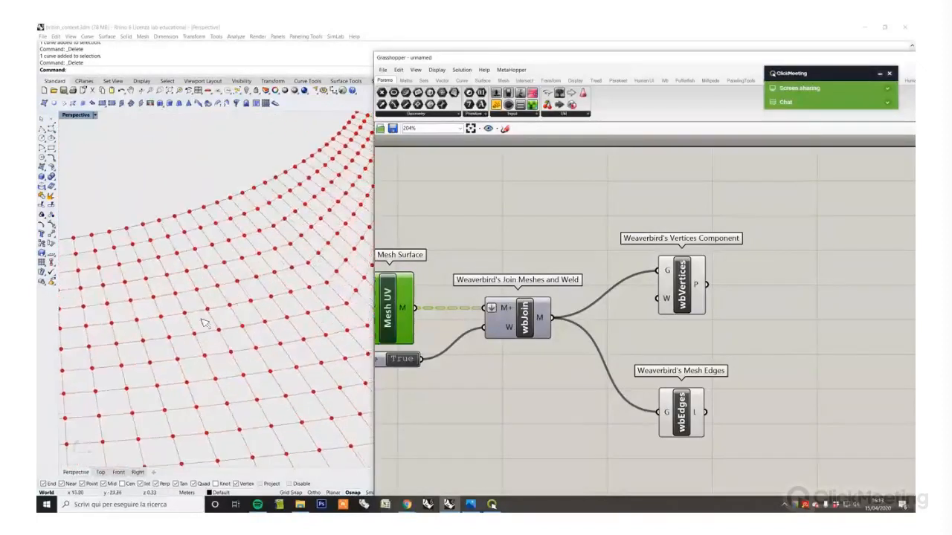
# Step: Examine the mesh's vertices and edges in the Perspective viewport, moving the Grasshopper window aside to uncover the model
pyautogui.moveTo(227, 351)
pyautogui.mouseDown(button='right')
pyautogui.moveTo(233, 363)
pyautogui.moveTo(232, 346)
pyautogui.mouseUp(button='right')
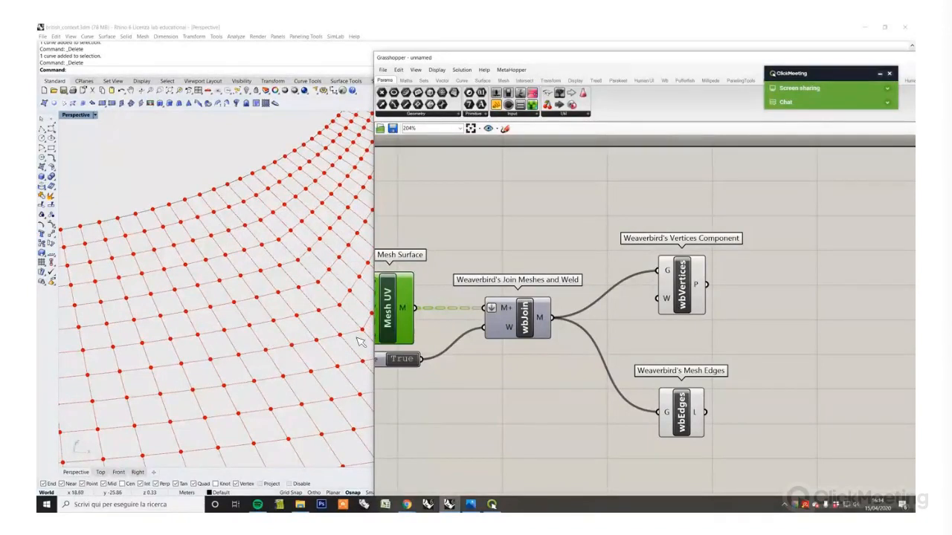
pyautogui.scroll(2, 702, 245)
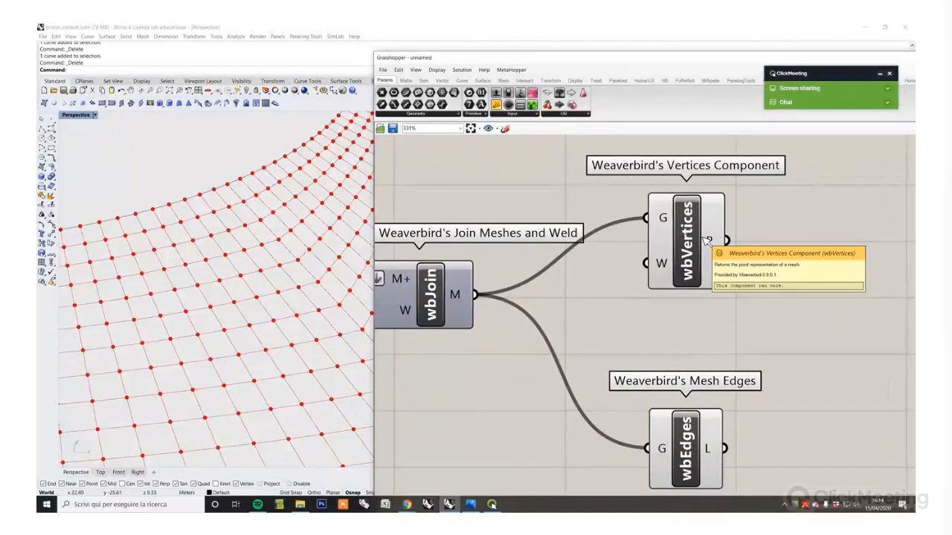
pyautogui.scroll(-2, 649, 283)
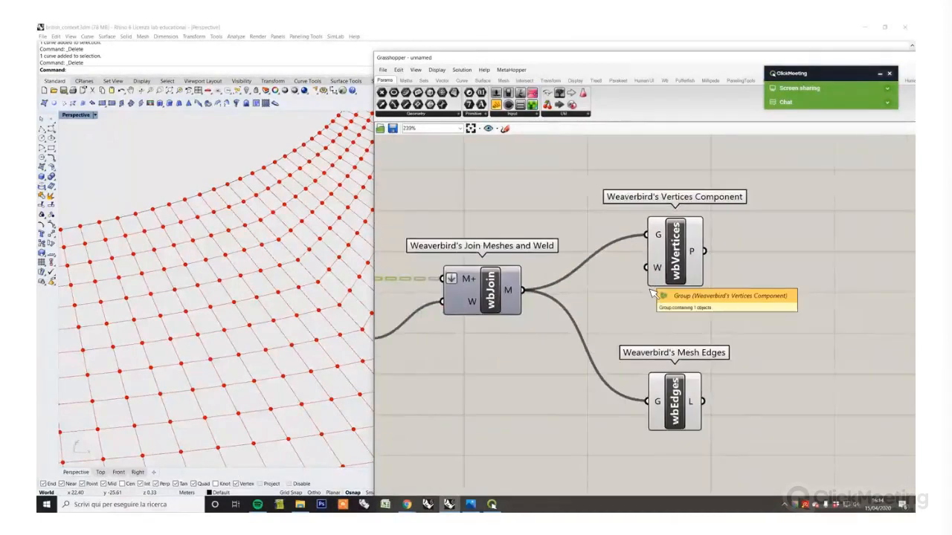
pyautogui.scroll(-1, 652, 294)
pyautogui.scroll(-4, 688, 349)
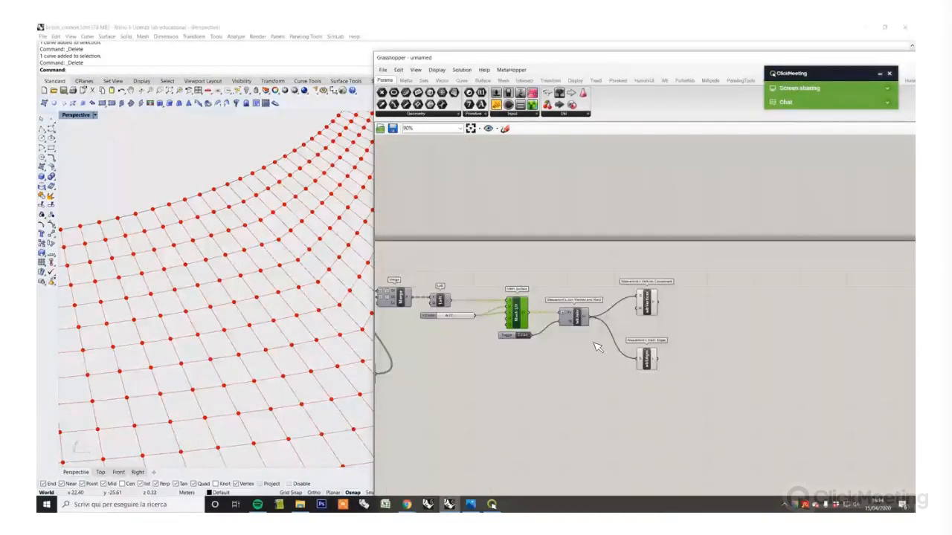
pyautogui.scroll(4, 637, 330)
pyautogui.scroll(-5, 305, 301)
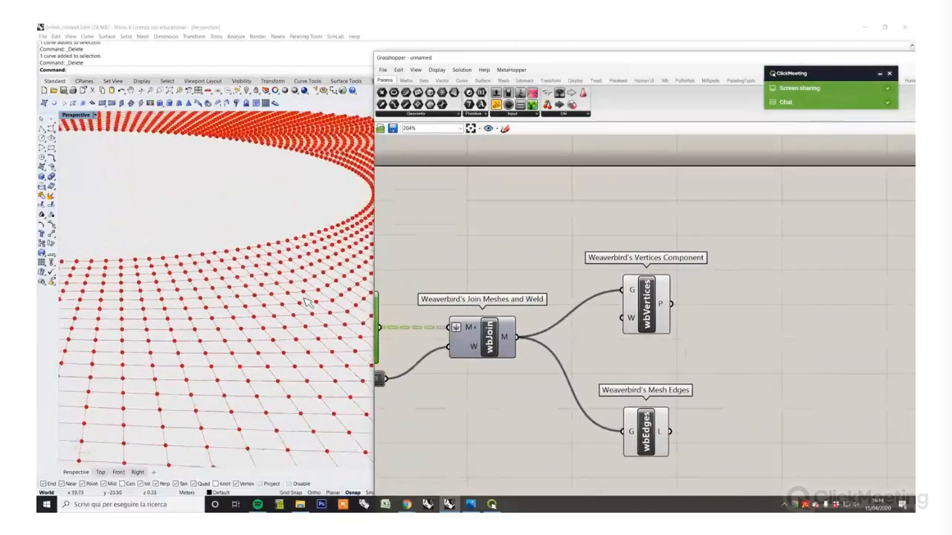
pyautogui.scroll(5, 306, 302)
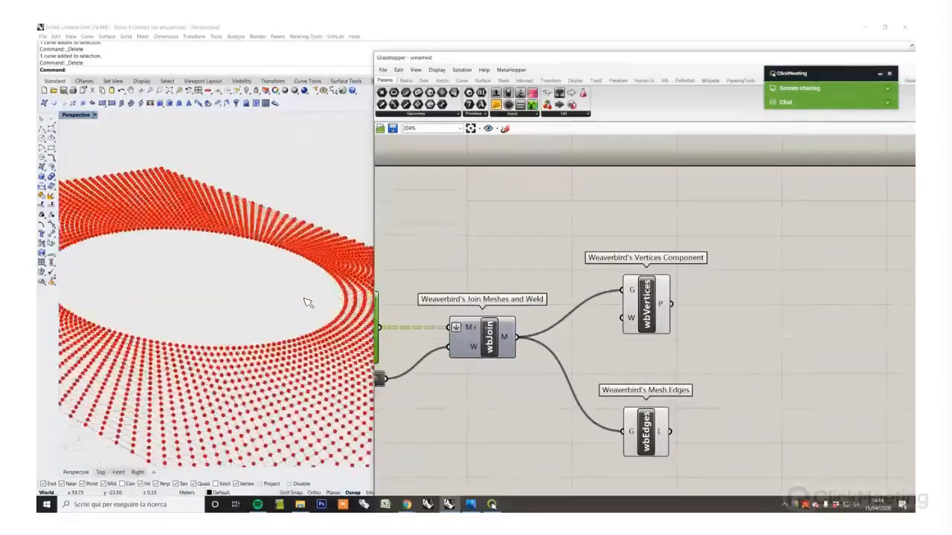
pyautogui.moveTo(304, 298); pyautogui.dragTo(309, 303, button='right')
pyautogui.moveTo(523, 59); pyautogui.dragTo(628, 58)
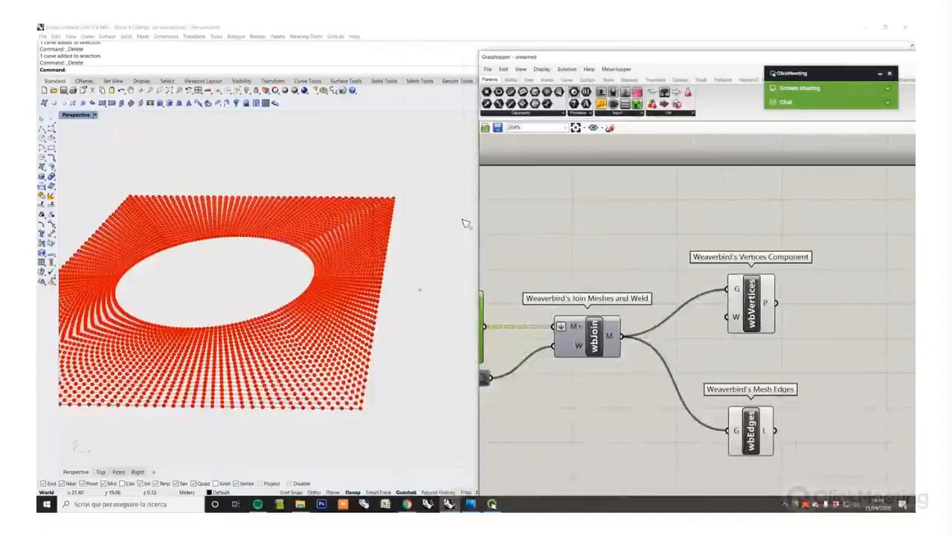
pyautogui.moveTo(466, 220); pyautogui.dragTo(329, 459, button='right')
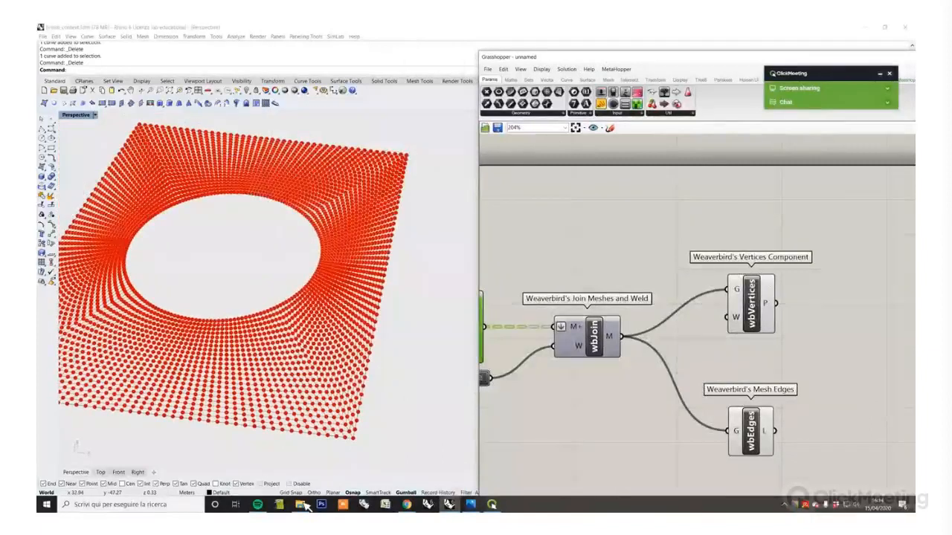
# Step: View the reference photo The-British-Museum-London.jpg in the photo viewer, and return to the mesh definition
pyautogui.click(299, 504)
pyautogui.doubleClick(729, 158)
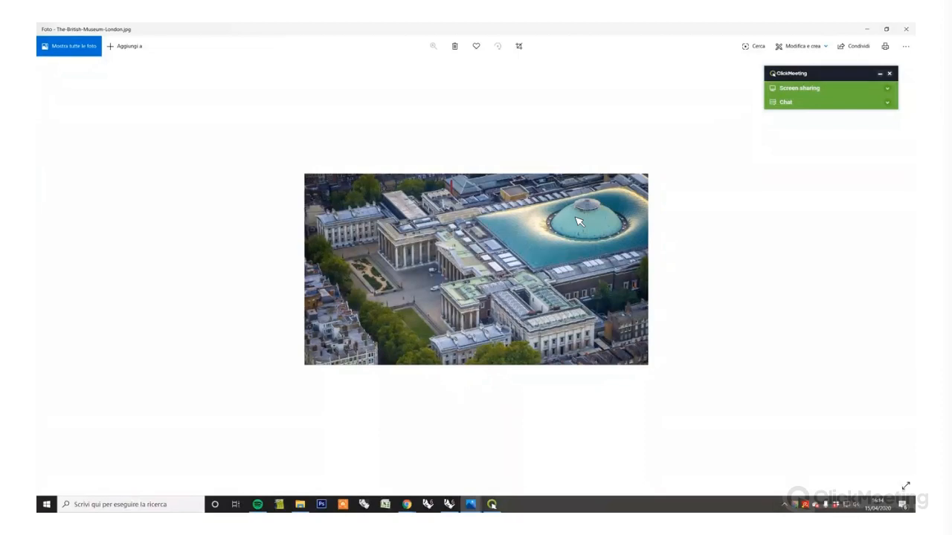
pyautogui.click(866, 29)
pyautogui.click(604, 489)
# Step: Move Weaverbird's Mesh Edges slightly lower beneath the Vertices Component, and reposition the Grasshopper and ClickMeeting windows to clear the component tabs
pyautogui.scroll(-2, 632, 417)
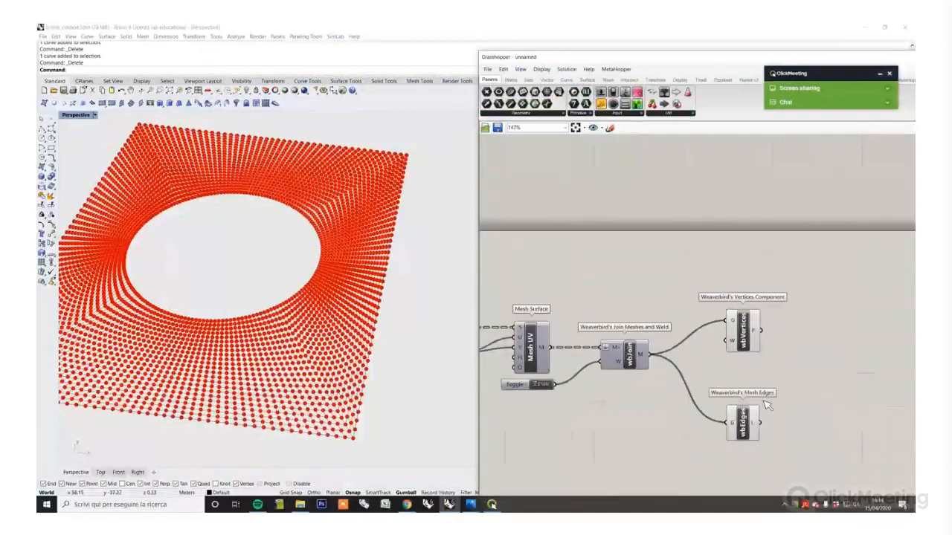
pyautogui.click(664, 416)
pyautogui.moveTo(665, 427); pyautogui.dragTo(666, 441)
pyautogui.click(679, 349)
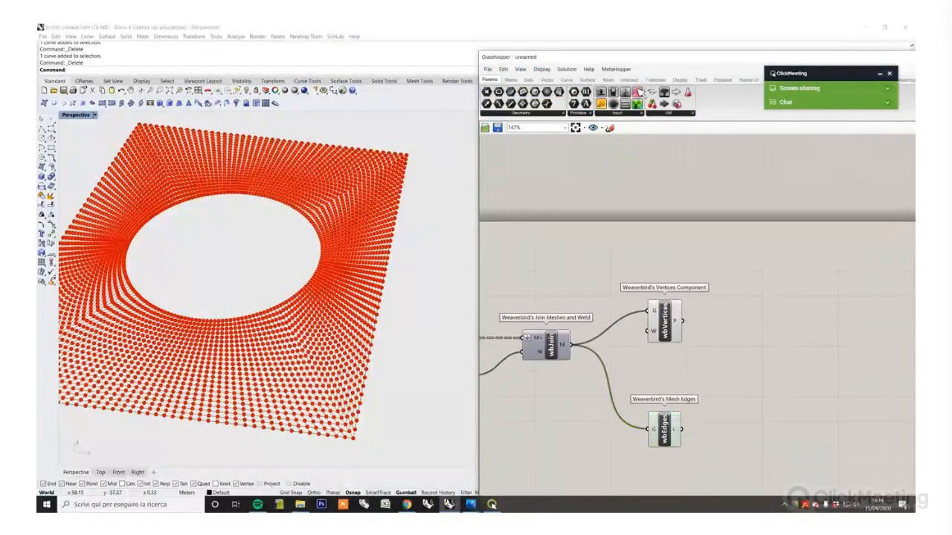
pyautogui.moveTo(478, 52); pyautogui.dragTo(402, 41)
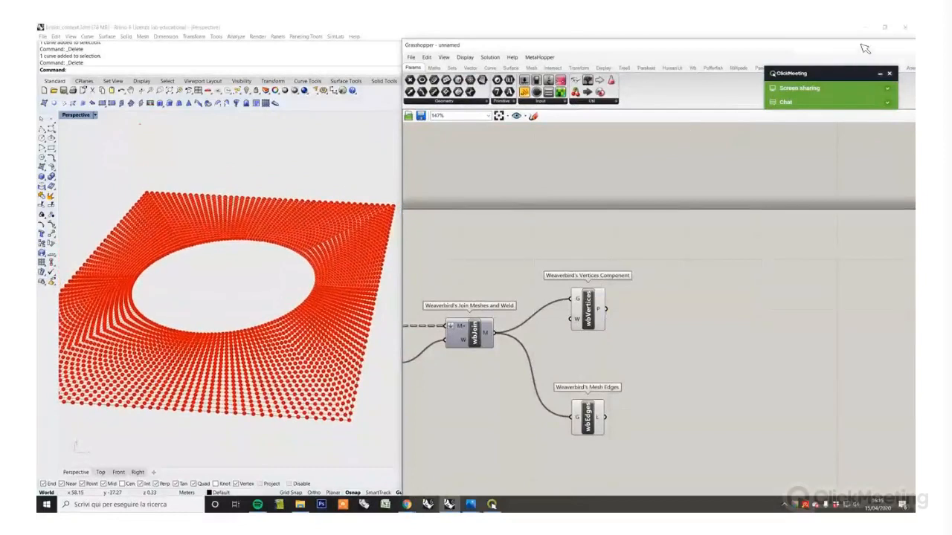
pyautogui.moveTo(846, 73); pyautogui.dragTo(851, 101)
pyautogui.click(773, 223)
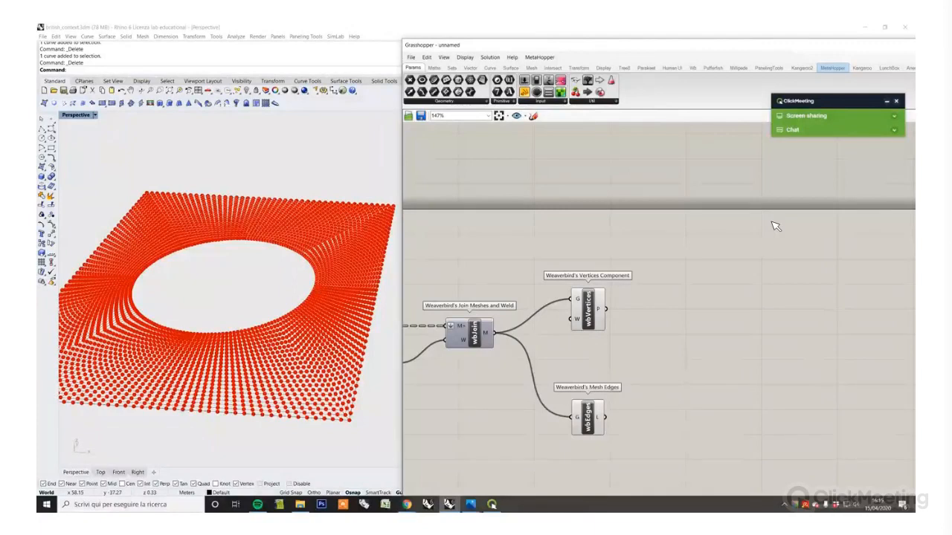
# Step: Sketch a straight line, an arrow and a coiled spring beside the Vertices Component, and discard the sketch
pyautogui.moveTo(721, 323); pyautogui.dragTo(704, 320, button='right')
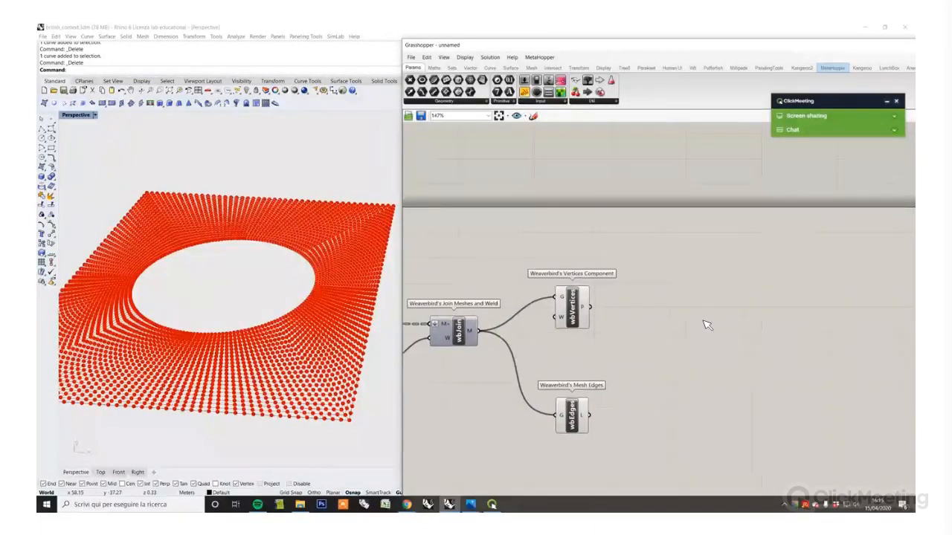
pyautogui.click(327, 419)
pyautogui.scroll(5, 323, 417)
pyautogui.click(306, 444)
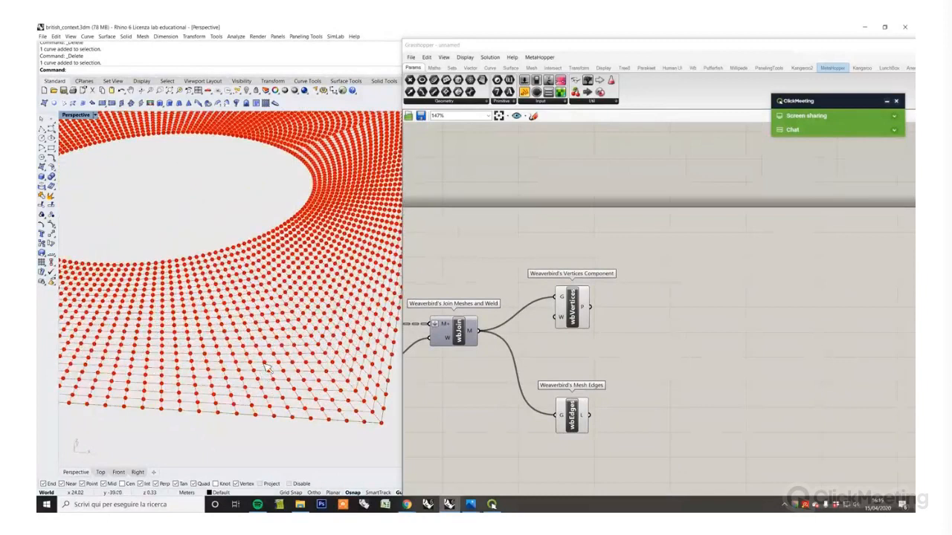
pyautogui.moveTo(707, 284); pyautogui.dragTo(608, 285, button='right')
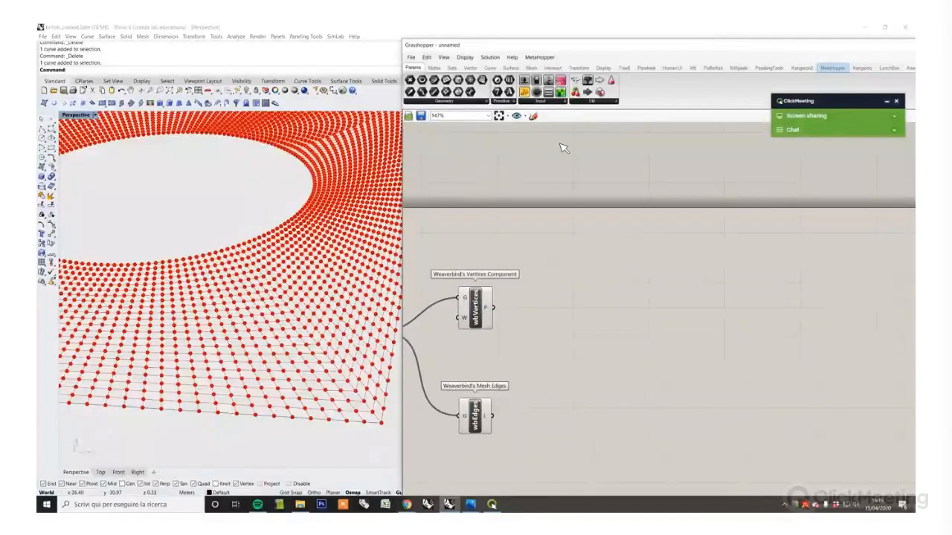
pyautogui.click(532, 115)
pyautogui.moveTo(573, 260); pyautogui.dragTo(670, 262)
pyautogui.moveTo(661, 256)
pyautogui.mouseDown()
pyautogui.moveTo(661, 266)
pyautogui.moveTo(751, 261)
pyautogui.moveTo(790, 275)
pyautogui.mouseUp()
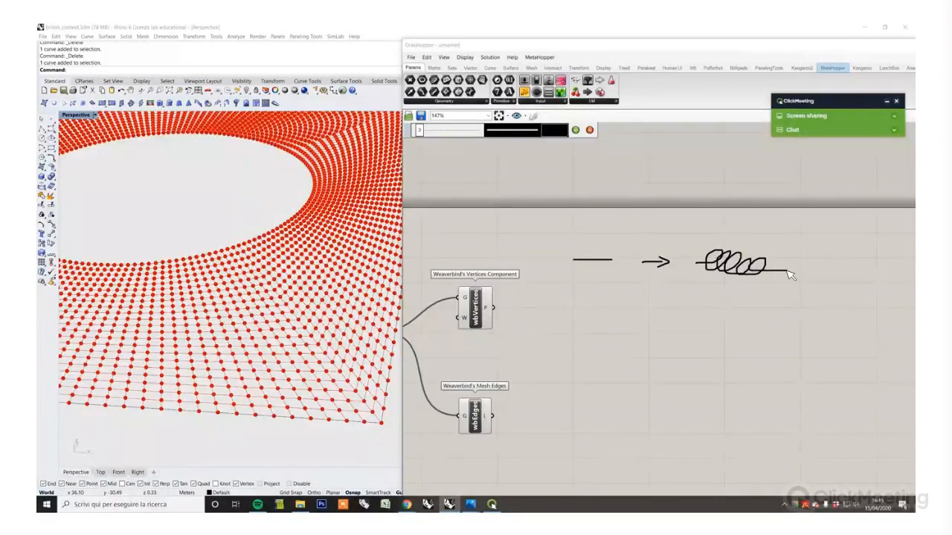
pyautogui.press('Escape')
# Step: Add a Kangaroo2 Length(Line) goal to the right of Weaverbird's Mesh Edges, shifting the Grasshopper window to reach the line goals
pyautogui.click(801, 68)
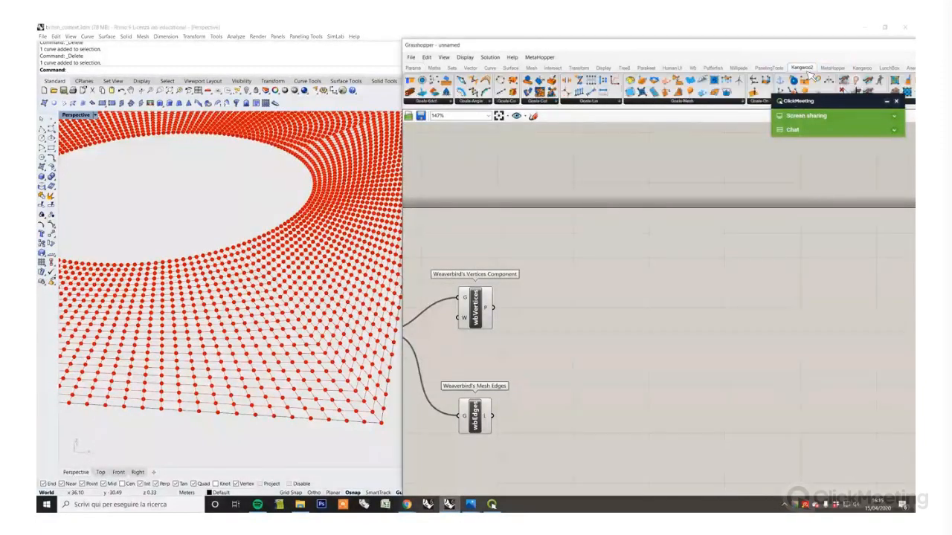
pyautogui.moveTo(669, 46); pyautogui.dragTo(487, 45)
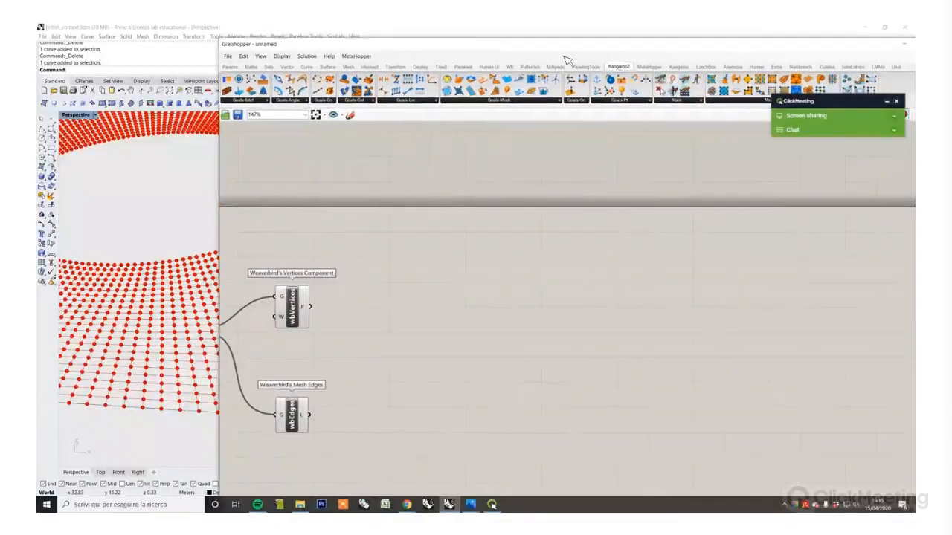
pyautogui.click(415, 101)
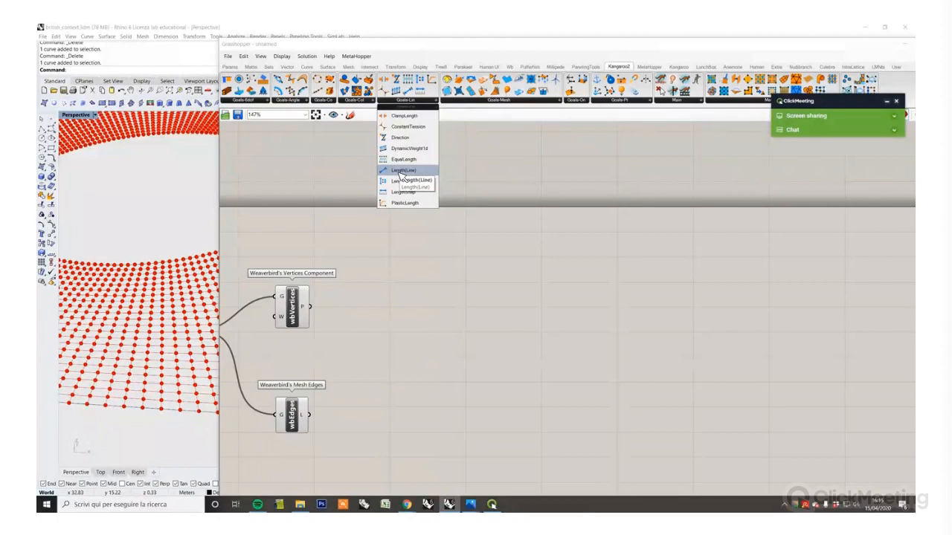
pyautogui.click(477, 333)
pyautogui.moveTo(485, 332); pyautogui.dragTo(475, 417)
pyautogui.moveTo(386, 380); pyautogui.dragTo(463, 334, button='right')
pyautogui.scroll(2, 463, 334)
pyautogui.moveTo(590, 404); pyautogui.dragTo(583, 439)
# Step: Connect the L output of Weaverbird's Mesh Edges to the Line input of Length(Line) and align the goal with it
pyautogui.moveTo(502, 373); pyautogui.dragTo(515, 297, button='right')
pyautogui.click(533, 313)
pyautogui.moveTo(606, 350); pyautogui.dragTo(607, 336)
pyautogui.click(536, 320)
pyautogui.moveTo(391, 295); pyautogui.dragTo(561, 299)
pyautogui.moveTo(611, 339); pyautogui.dragTo(637, 335)
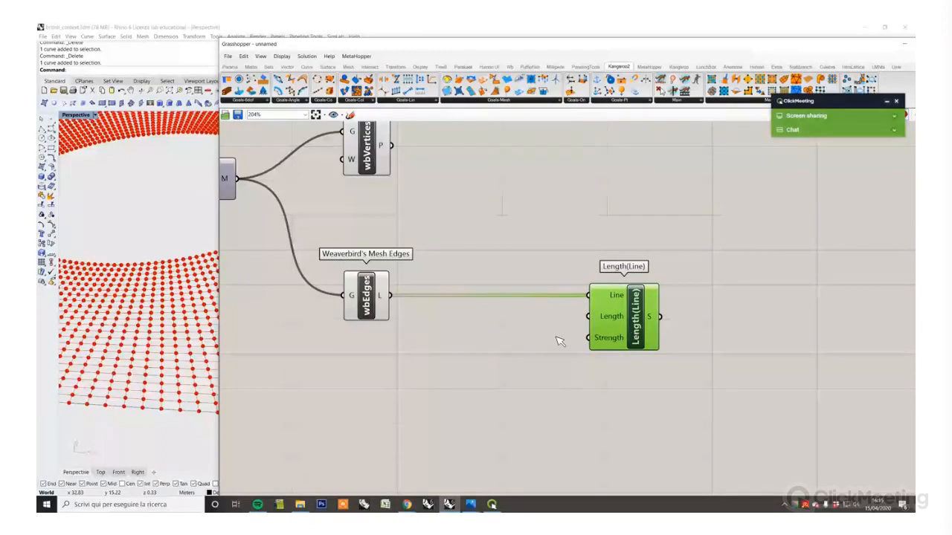
pyautogui.click(495, 341)
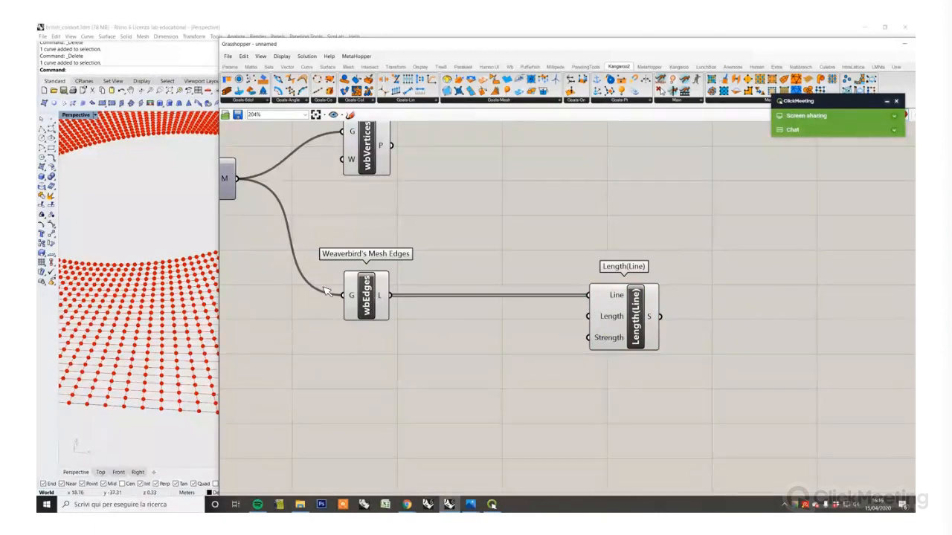
# Step: Add a curve Length component fed by the mesh edges, and move Length(Line) farther right to make room
pyautogui.doubleClick(426, 377)
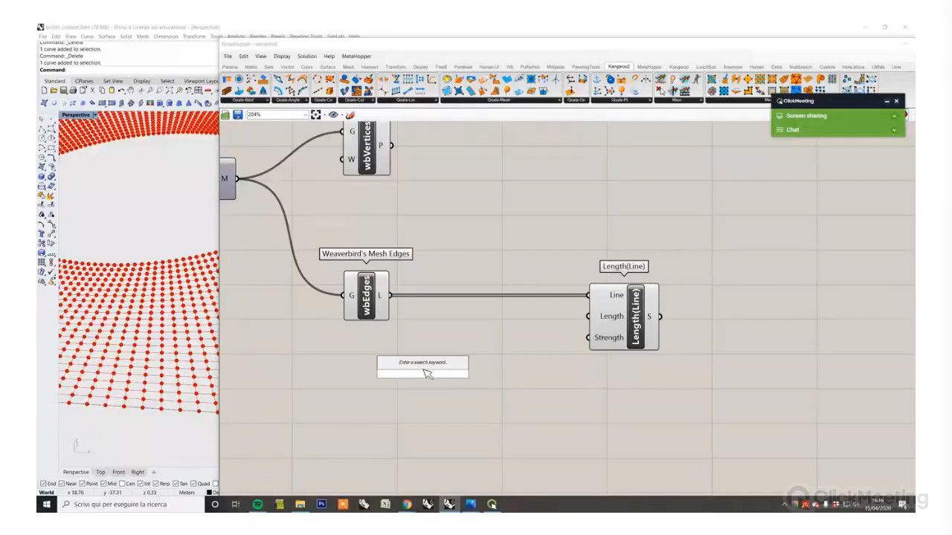
pyautogui.write('length')
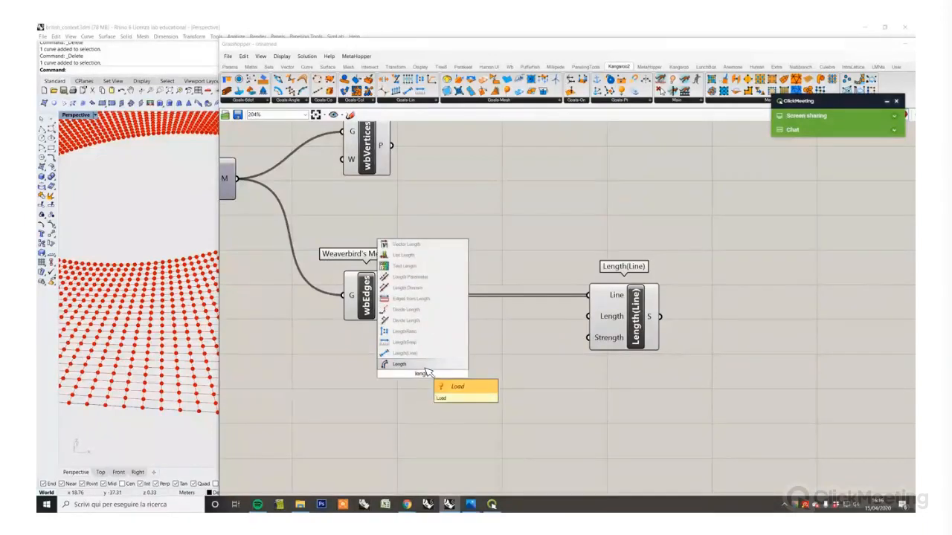
pyautogui.press('Return')
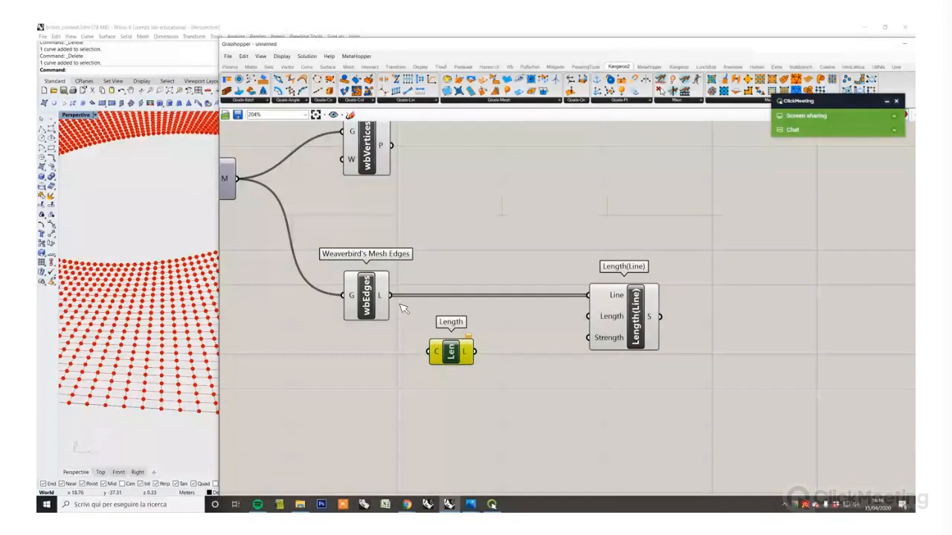
pyautogui.moveTo(389, 295); pyautogui.dragTo(430, 351)
pyautogui.moveTo(644, 336); pyautogui.dragTo(706, 336)
pyautogui.click(589, 392)
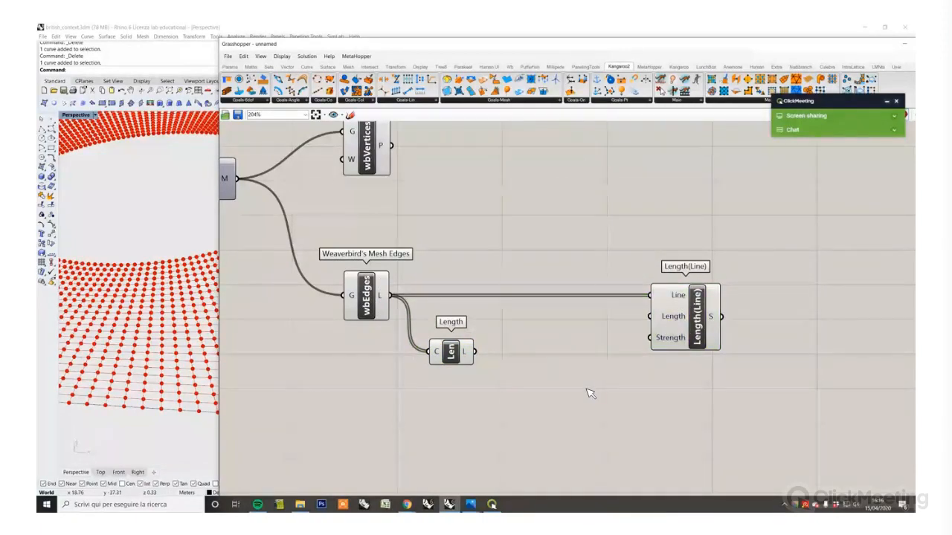
# Step: Add a Multiplication component between the Length component and Length(Line)
pyautogui.doubleClick(545, 377)
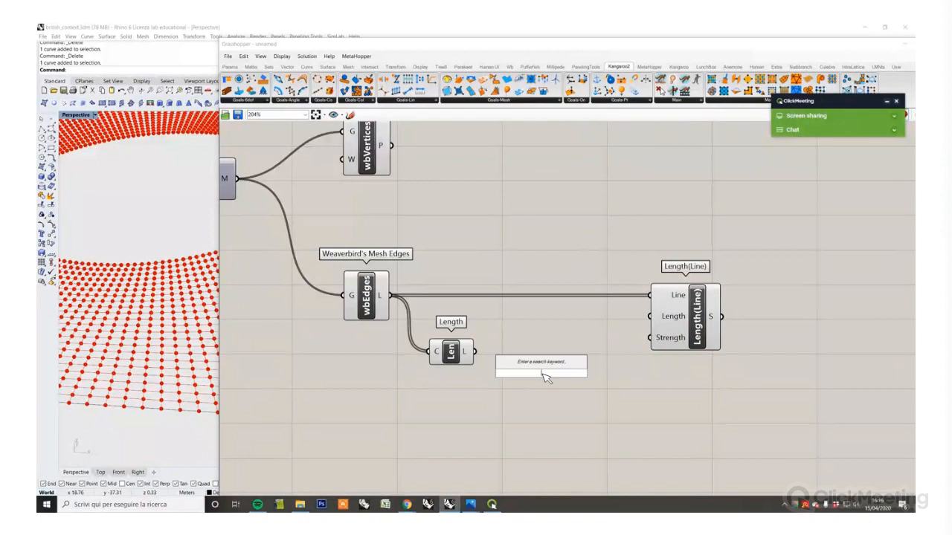
pyautogui.write('multi')
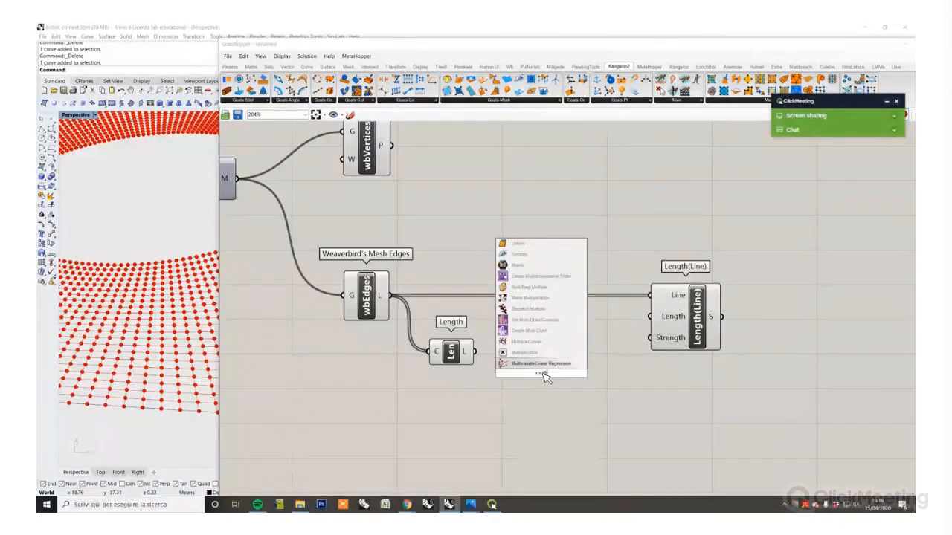
pyautogui.click(521, 352)
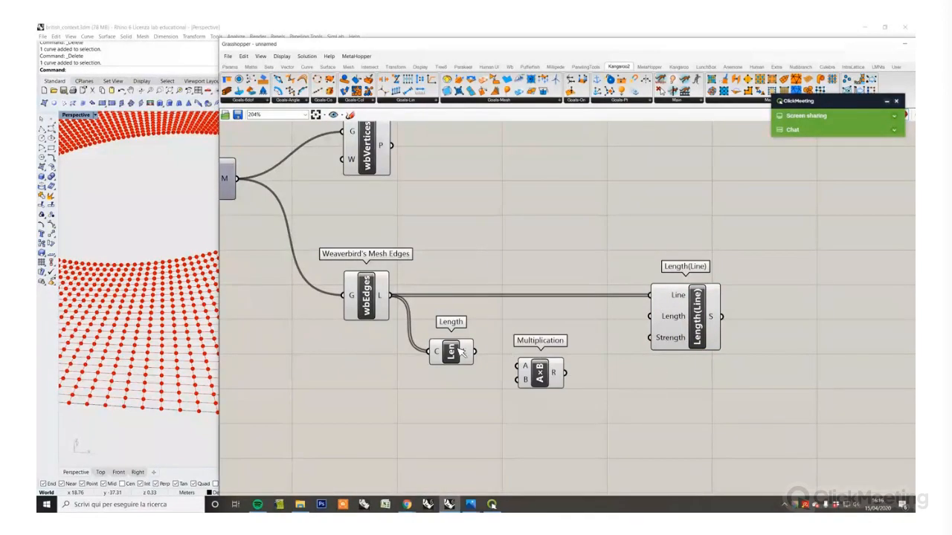
pyautogui.click(459, 353)
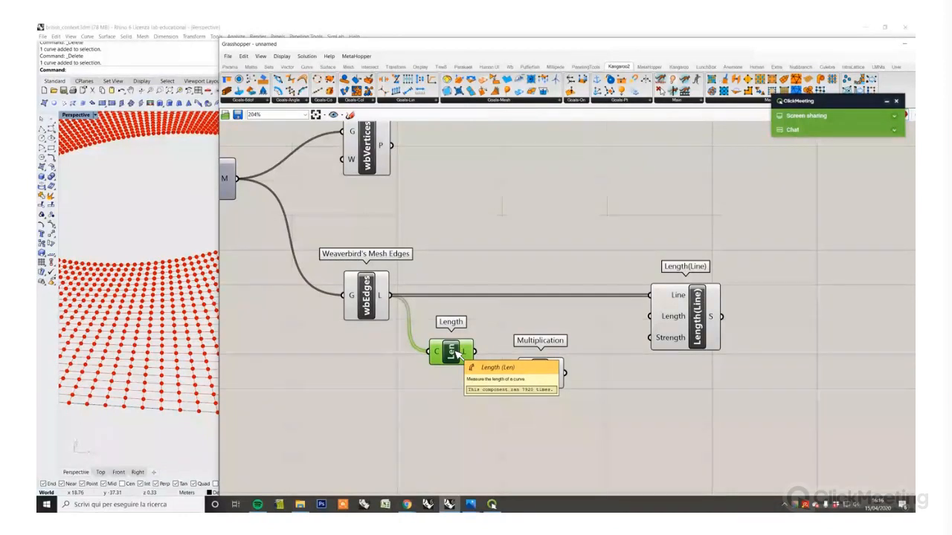
pyautogui.scroll(2, 459, 354)
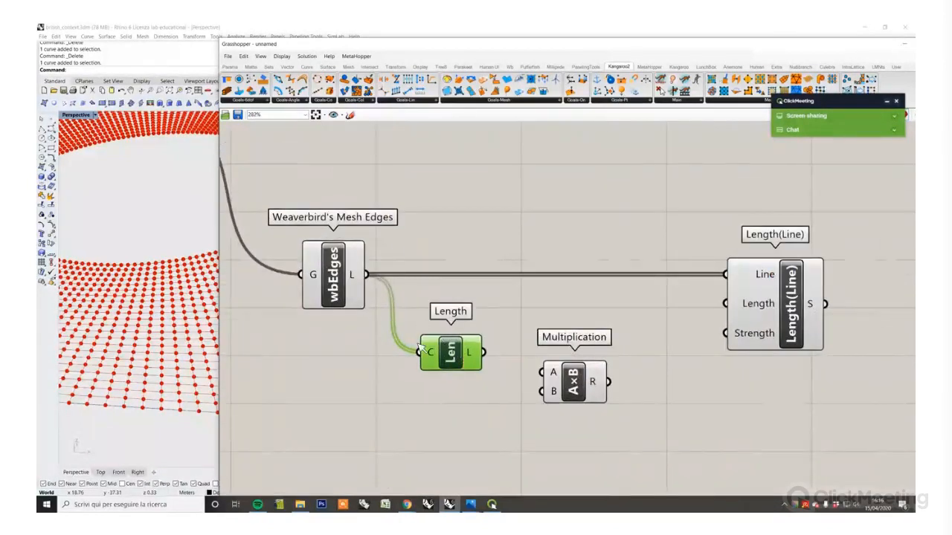
# Step: Sketch a loop around the C input of the Length component and discard the sketch
pyautogui.click(389, 227)
pyautogui.click(349, 114)
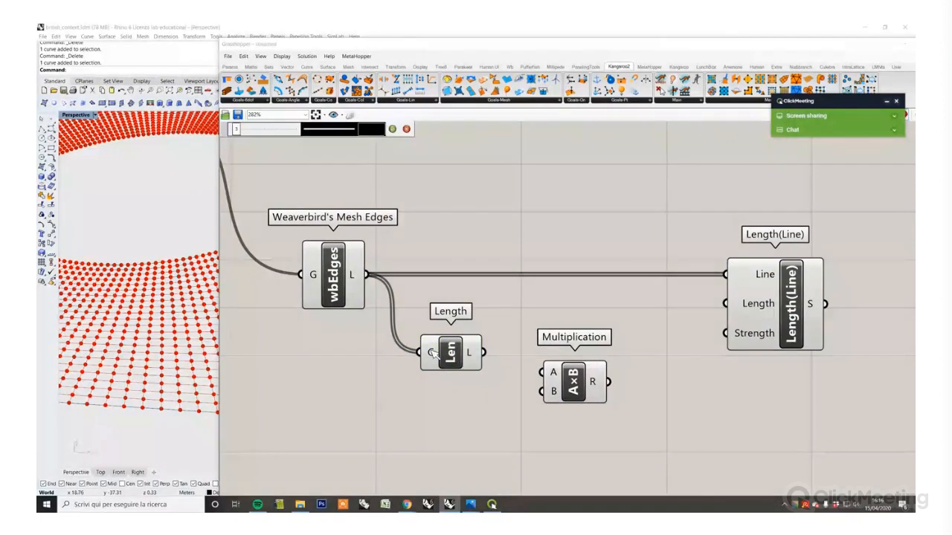
pyautogui.moveTo(435, 354)
pyautogui.mouseDown()
pyautogui.moveTo(425, 349)
pyautogui.moveTo(439, 348)
pyautogui.mouseUp()
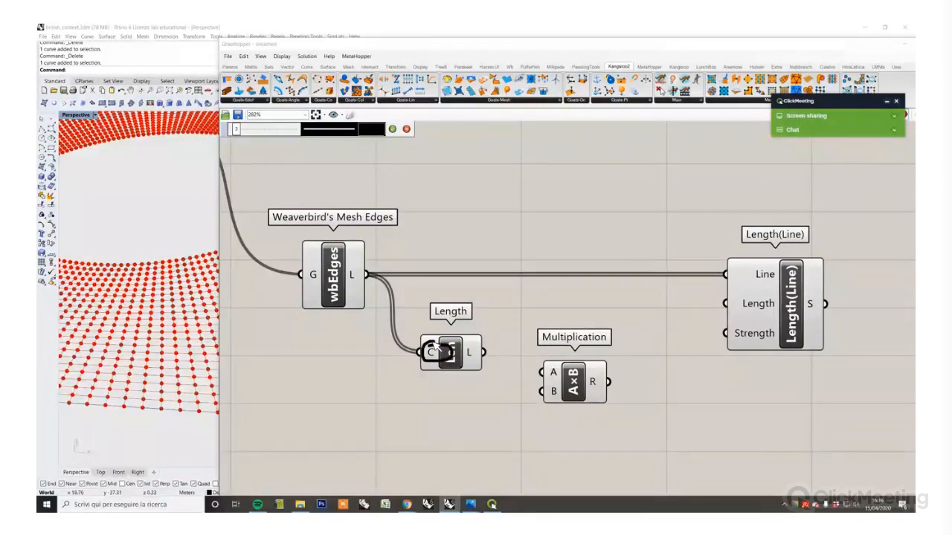
pyautogui.click(406, 129)
# Step: Multiply the edge lengths by a number slider set to 1.0 and feed the result into the Length input of Length(Line)
pyautogui.moveTo(483, 351)
pyautogui.mouseDown()
pyautogui.moveTo(521, 377)
pyautogui.moveTo(611, 368)
pyautogui.moveTo(595, 364)
pyautogui.mouseUp()
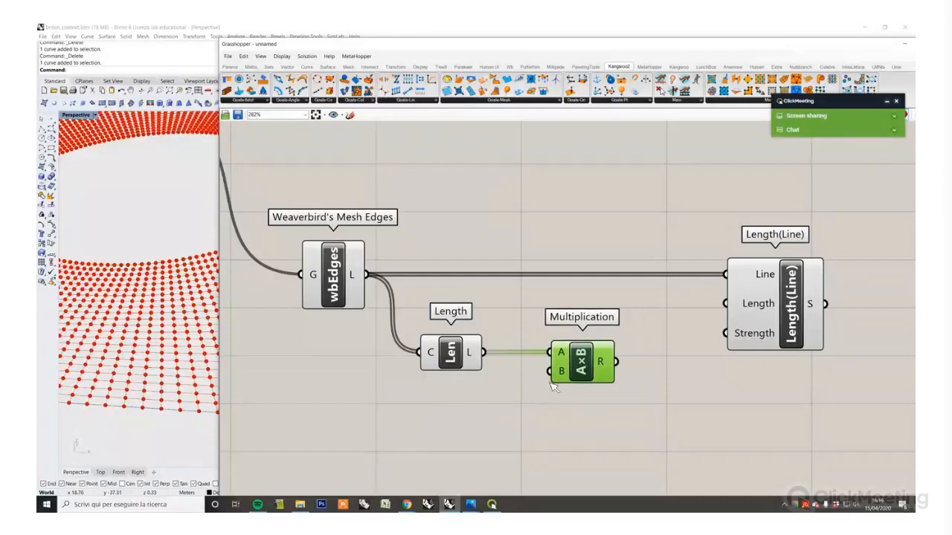
pyautogui.doubleClick(488, 442)
pyautogui.write('0')
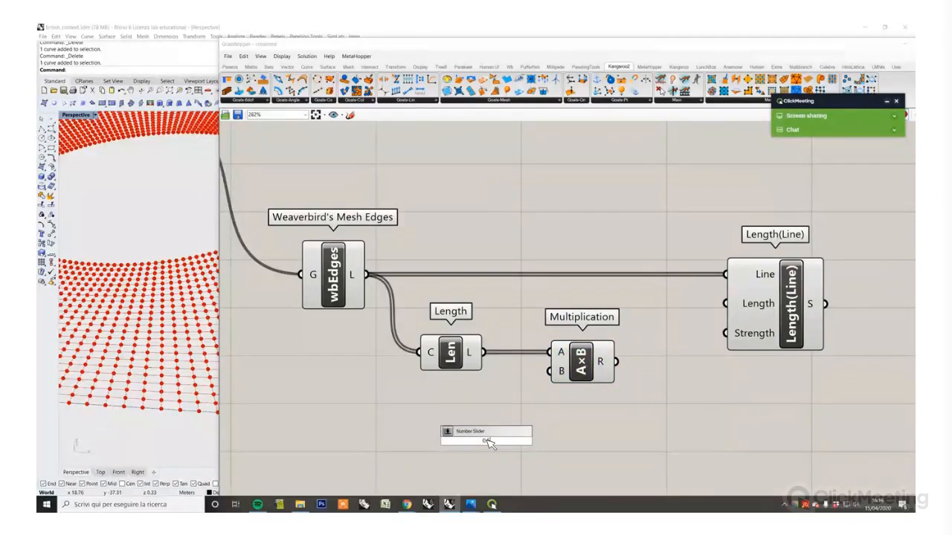
pyautogui.write('.5')
pyautogui.press('Return')
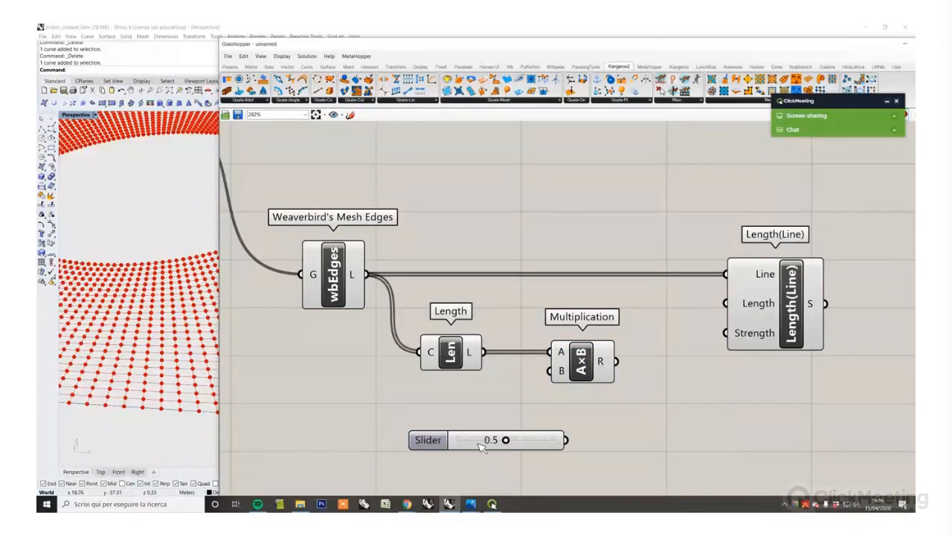
pyautogui.moveTo(481, 446); pyautogui.dragTo(548, 372)
pyautogui.click(455, 424)
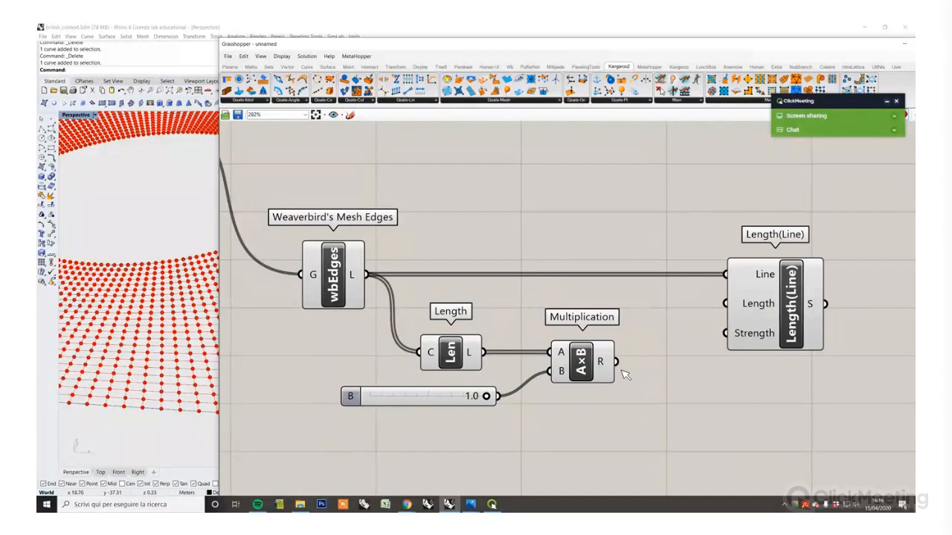
pyautogui.moveTo(615, 361); pyautogui.dragTo(724, 304)
pyautogui.moveTo(510, 241); pyautogui.dragTo(432, 234, button='right')
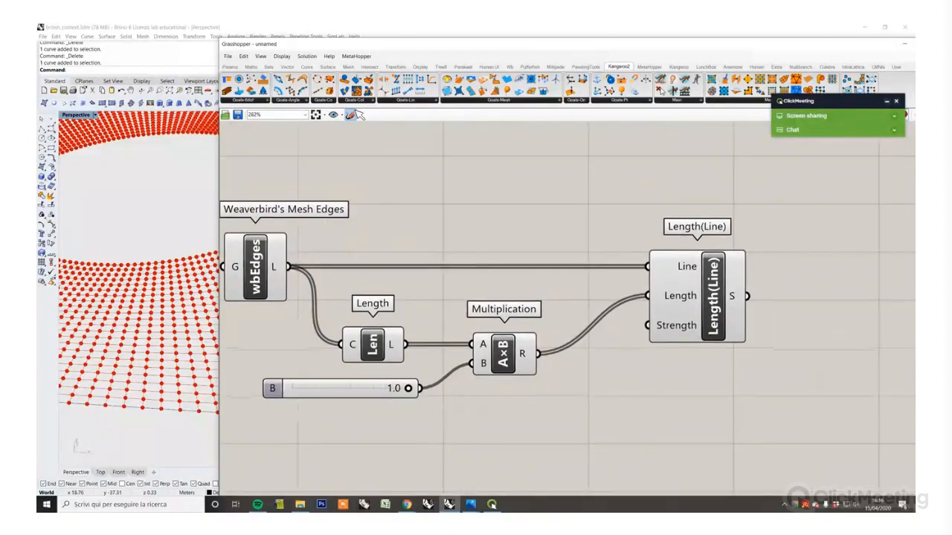
# Step: Sketch a coiled spring above the Length(Line) component and delete the sketch
pyautogui.click(343, 115)
pyautogui.moveTo(618, 196)
pyautogui.mouseDown()
pyautogui.moveTo(638, 194)
pyautogui.moveTo(639, 206)
pyautogui.moveTo(701, 199)
pyautogui.moveTo(715, 169)
pyautogui.moveTo(715, 202)
pyautogui.moveTo(765, 191)
pyautogui.mouseUp()
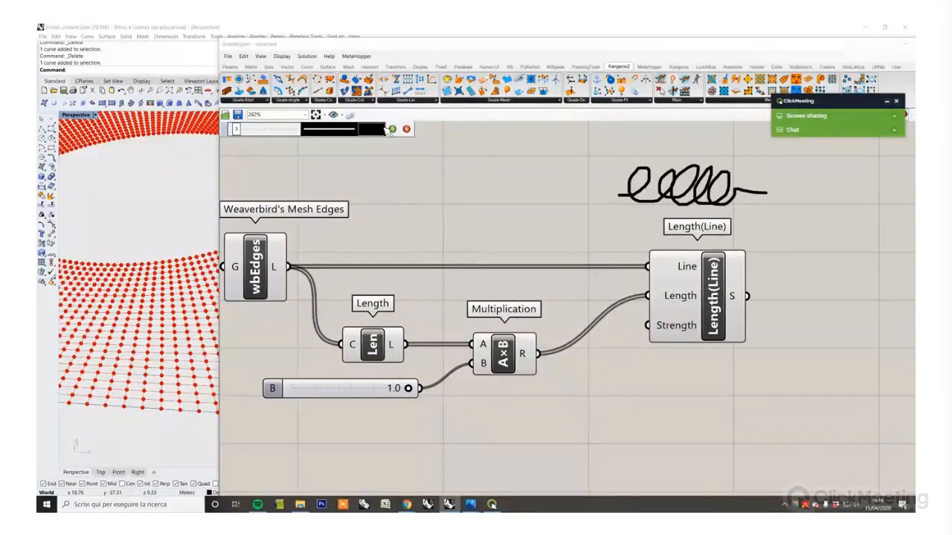
pyautogui.click(392, 128)
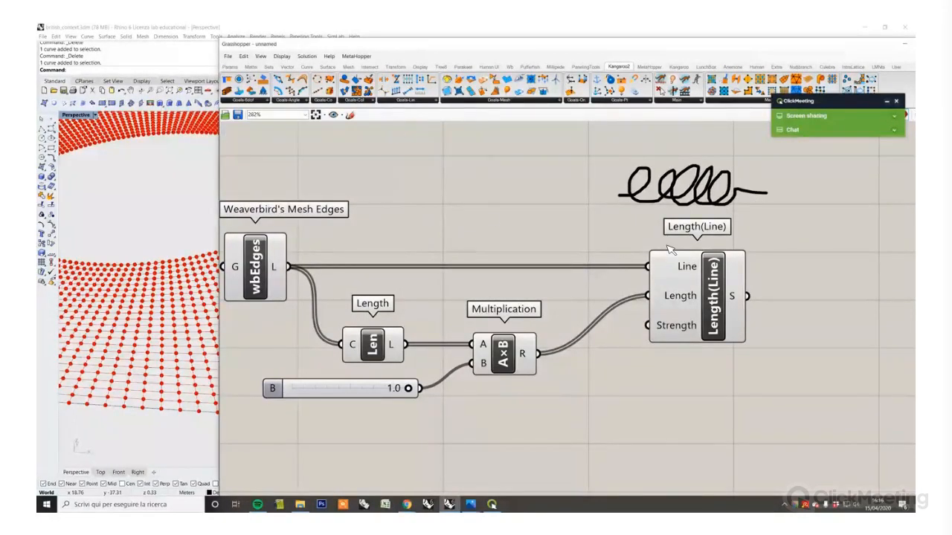
pyautogui.click(766, 192)
pyautogui.press('Delete')
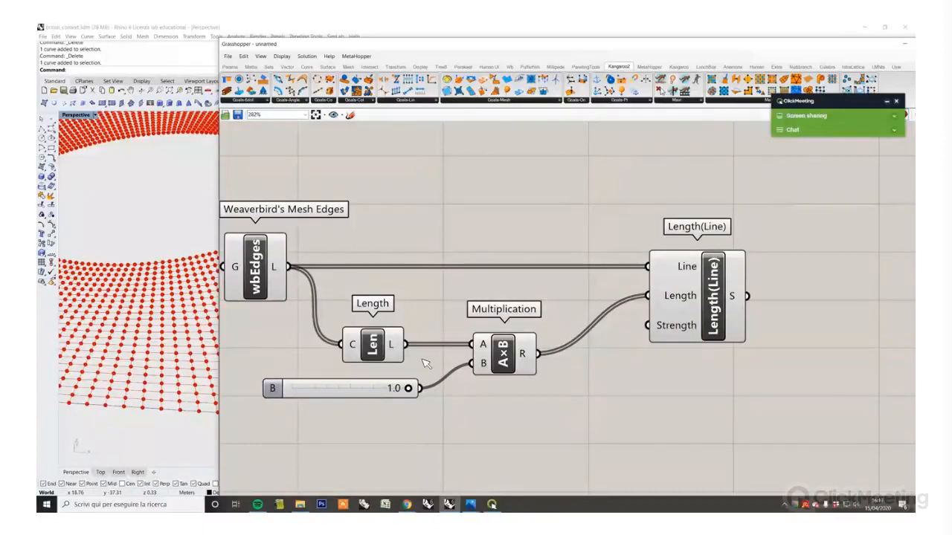
# Step: Move Weaverbird's Vertices Component slightly lower, closer to Weaverbird's Mesh Edges
pyautogui.moveTo(408, 389); pyautogui.dragTo(477, 394)
pyautogui.scroll(-5, 458, 356)
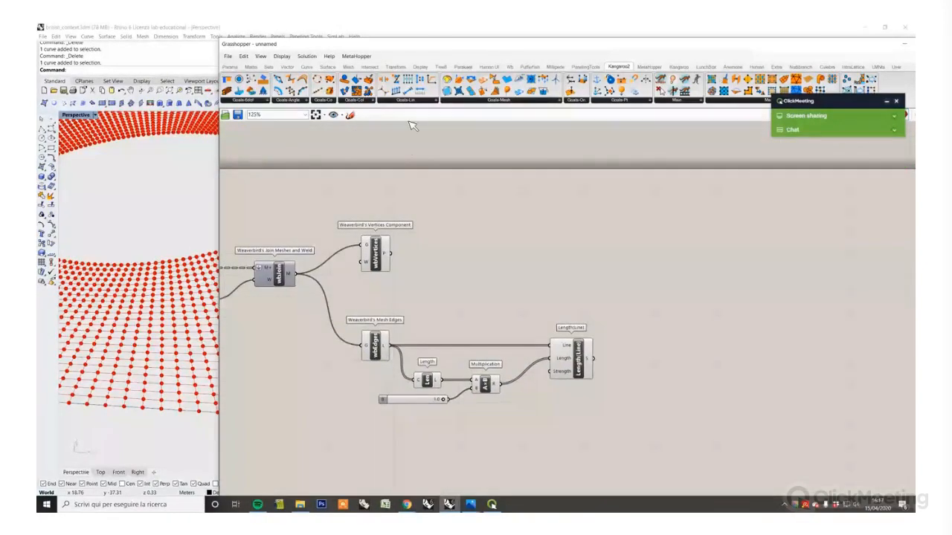
pyautogui.click(375, 276)
pyautogui.click(428, 293)
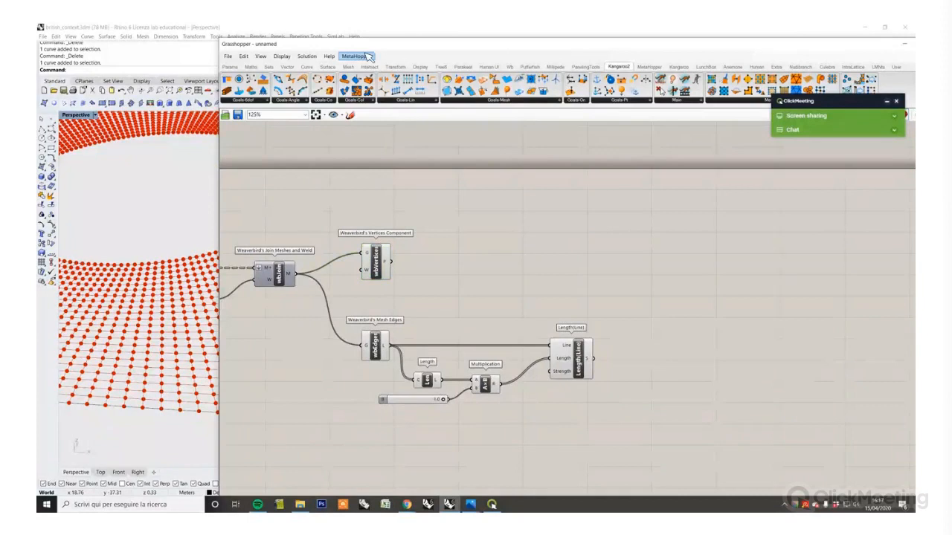
# Step: Move the Grasshopper window aside and examine the whole mesh with its vertices in the Perspective viewport
pyautogui.moveTo(355, 44); pyautogui.dragTo(561, 58)
pyautogui.scroll(-5, 420, 312)
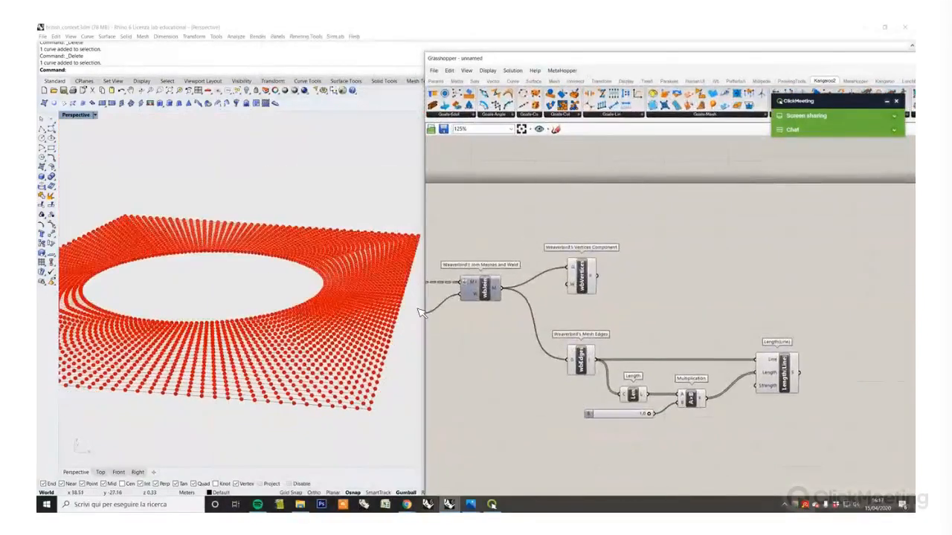
pyautogui.scroll(5, 420, 312)
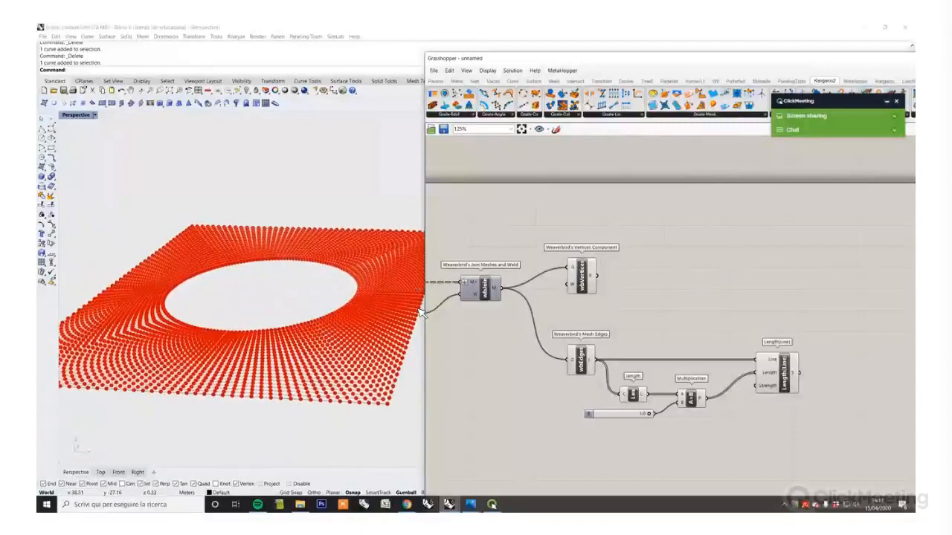
pyautogui.moveTo(420, 312); pyautogui.dragTo(251, 214, button='right')
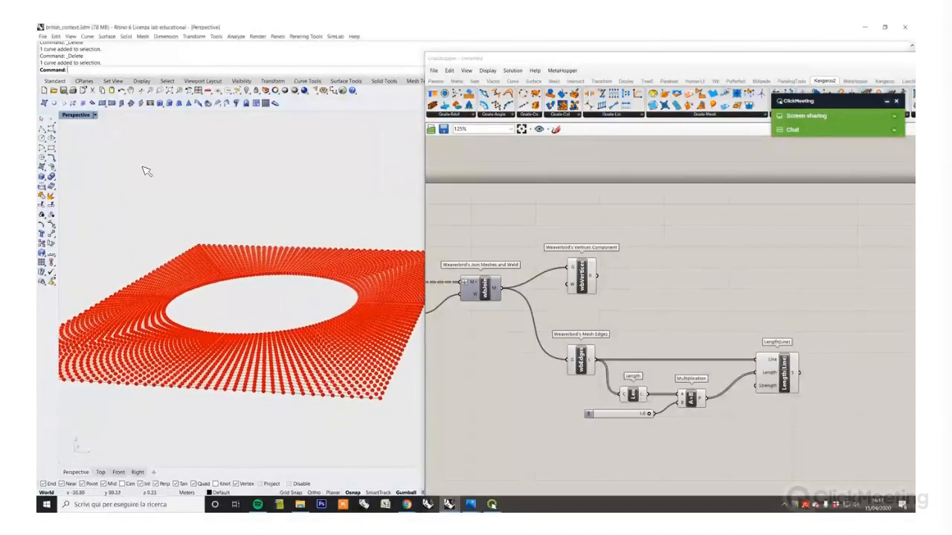
# Step: Draw a short upward arrow-like polyline above the mesh in the Perspective viewport and delete it
pyautogui.click(42, 129)
pyautogui.click(243, 247)
pyautogui.click(243, 202)
pyautogui.click(229, 217)
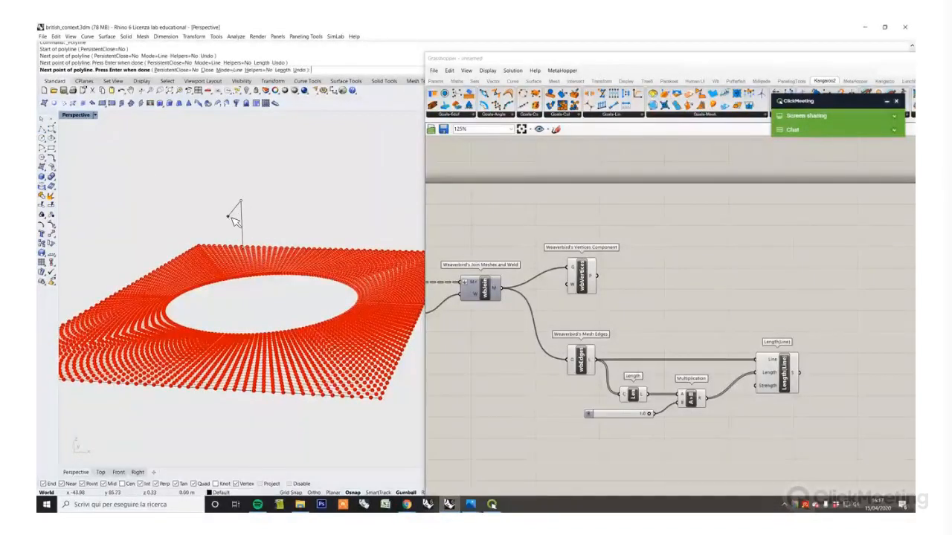
pyautogui.press('Return')
pyautogui.moveTo(256, 210); pyautogui.dragTo(287, 223, button='right')
pyautogui.moveTo(287, 223); pyautogui.dragTo(158, 174)
pyautogui.press('Delete')
pyautogui.moveTo(327, 417); pyautogui.dragTo(353, 438, button='right')
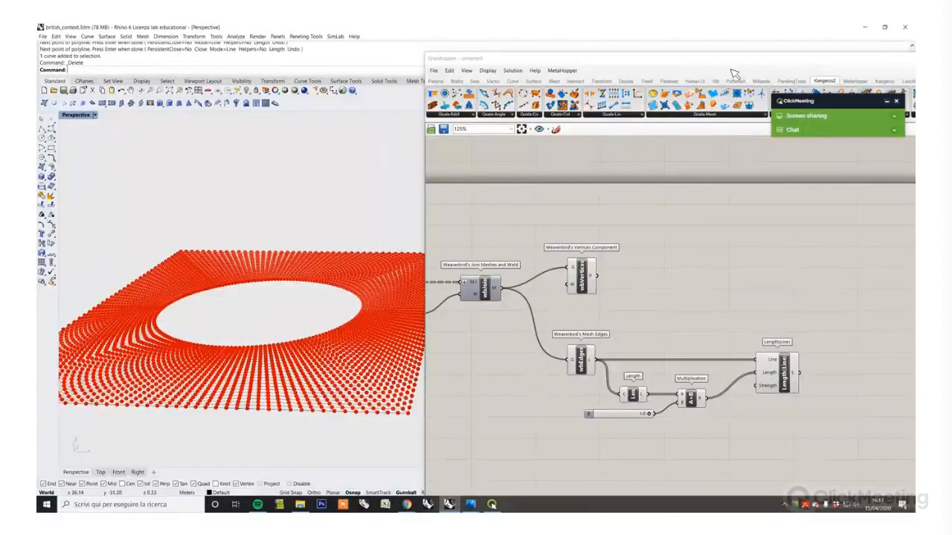
# Step: Add a Kangaroo2 Load goal above Length(Line) and connect the P output of Weaverbird's Vertices Component to its P input
pyautogui.moveTo(734, 67); pyautogui.dragTo(543, 60)
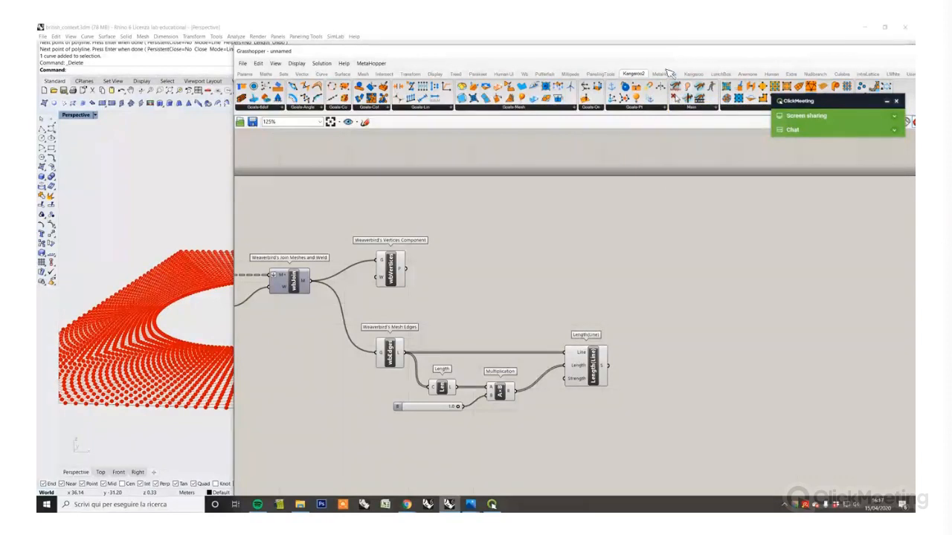
pyautogui.click(640, 113)
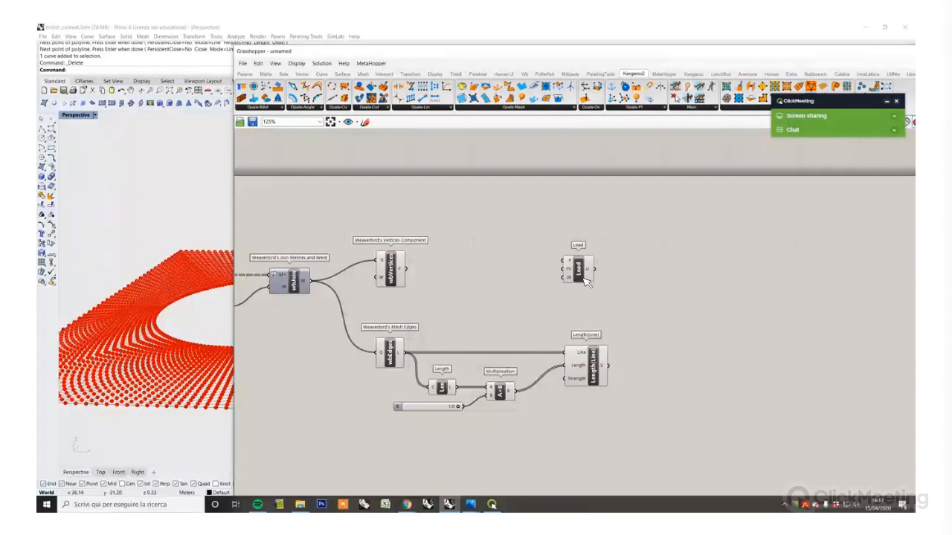
pyautogui.click(583, 274)
pyautogui.click(449, 257)
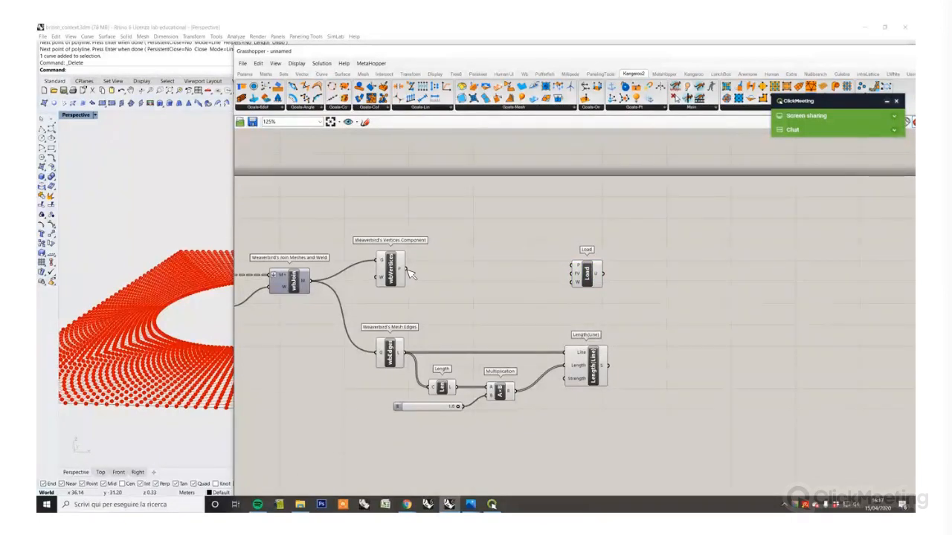
pyautogui.moveTo(406, 269); pyautogui.dragTo(573, 266)
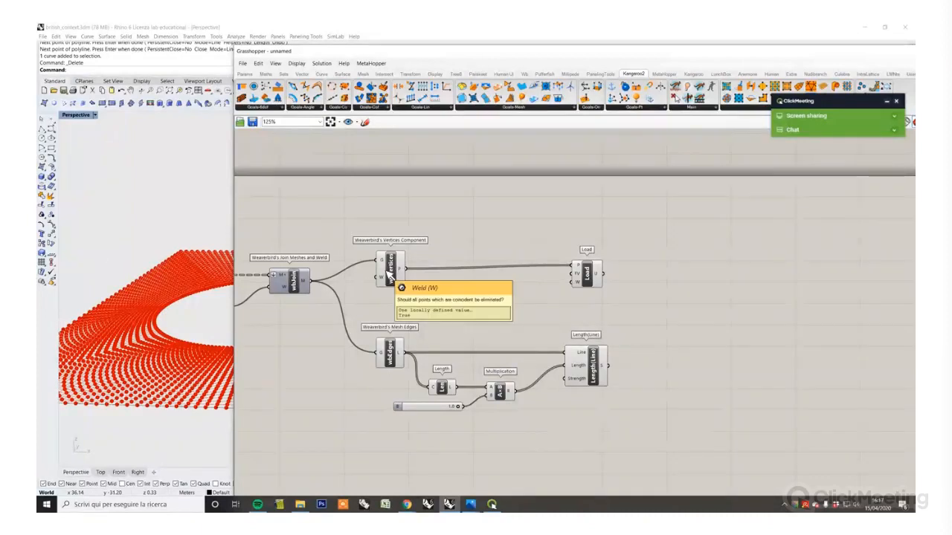
# Step: Add a Unit Z vector component before the Load goal and connect its V output to Load's FV input
pyautogui.moveTo(395, 276); pyautogui.dragTo(399, 272)
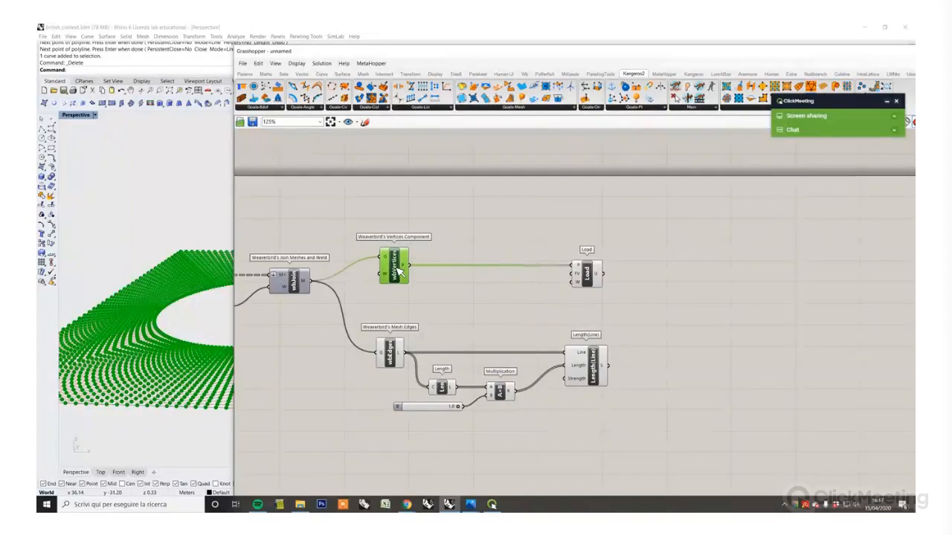
pyautogui.doubleClick(483, 308)
pyautogui.write('z')
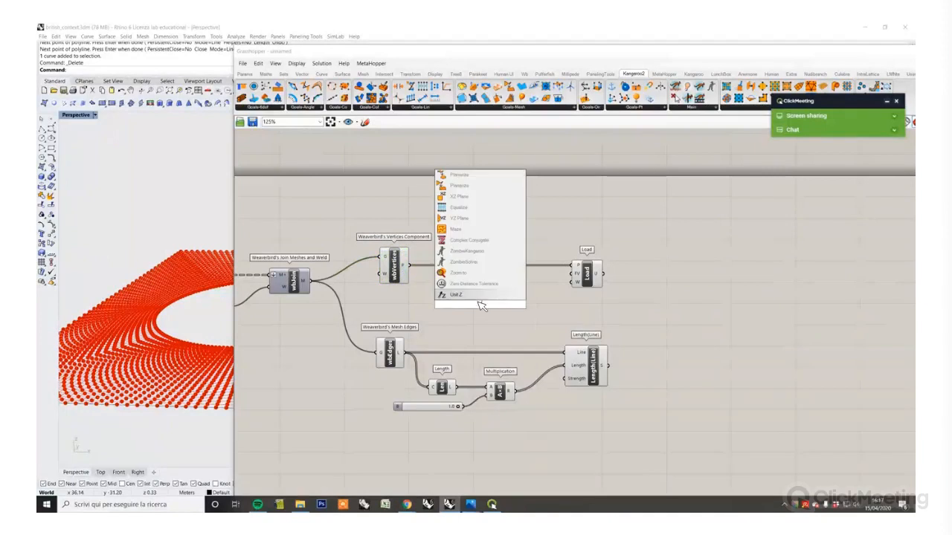
pyautogui.click(475, 297)
pyautogui.scroll(2, 495, 304)
pyautogui.moveTo(493, 305); pyautogui.dragTo(541, 290)
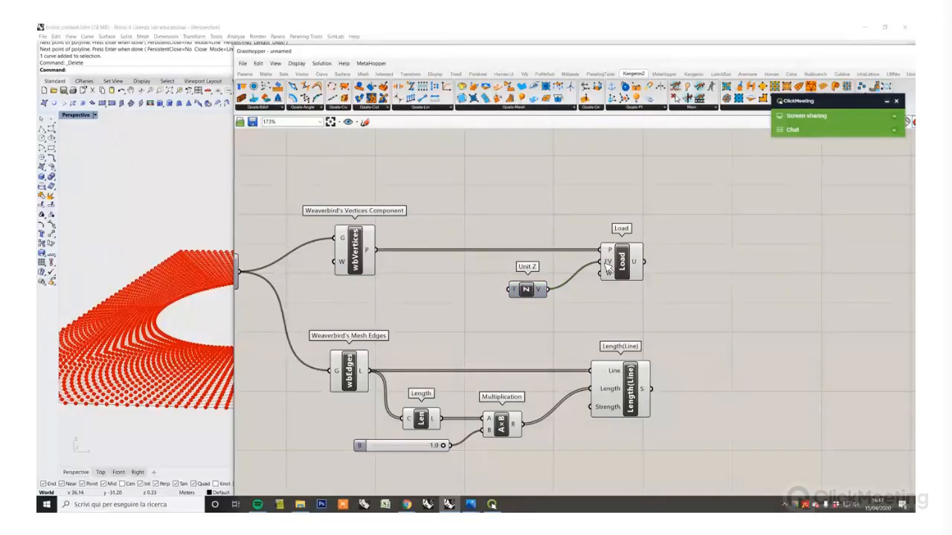
pyautogui.moveTo(606, 264)
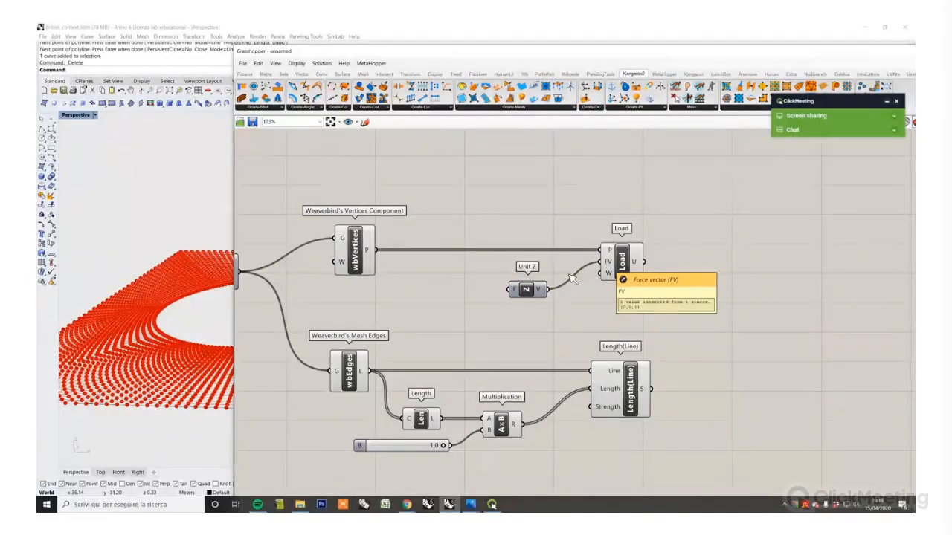
# Step: Add a number slider with value 1 beside Unit Z and connect it to the F (Factor) input
pyautogui.doubleClick(421, 297)
pyautogui.write('slider')
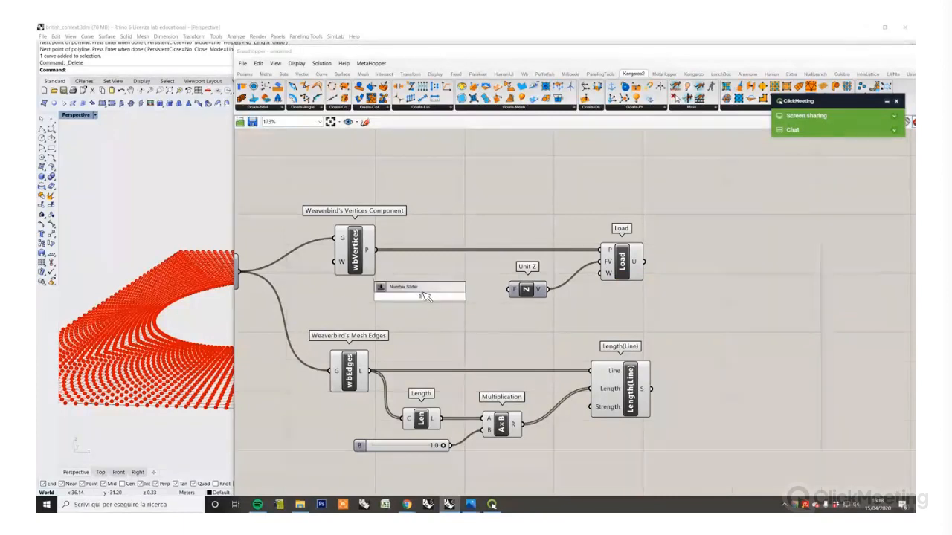
pyautogui.press('Return')
pyautogui.click(483, 307)
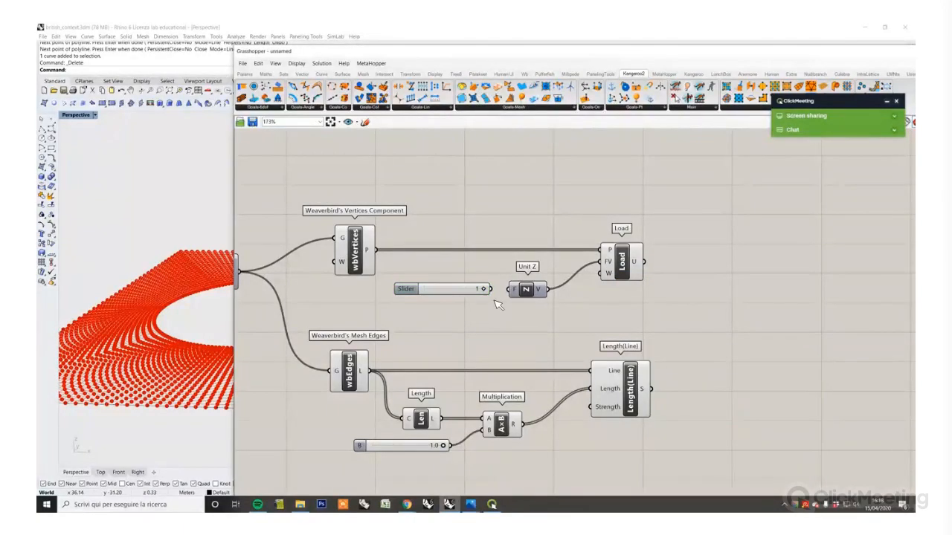
pyautogui.moveTo(456, 291); pyautogui.dragTo(455, 292)
pyautogui.click(717, 287)
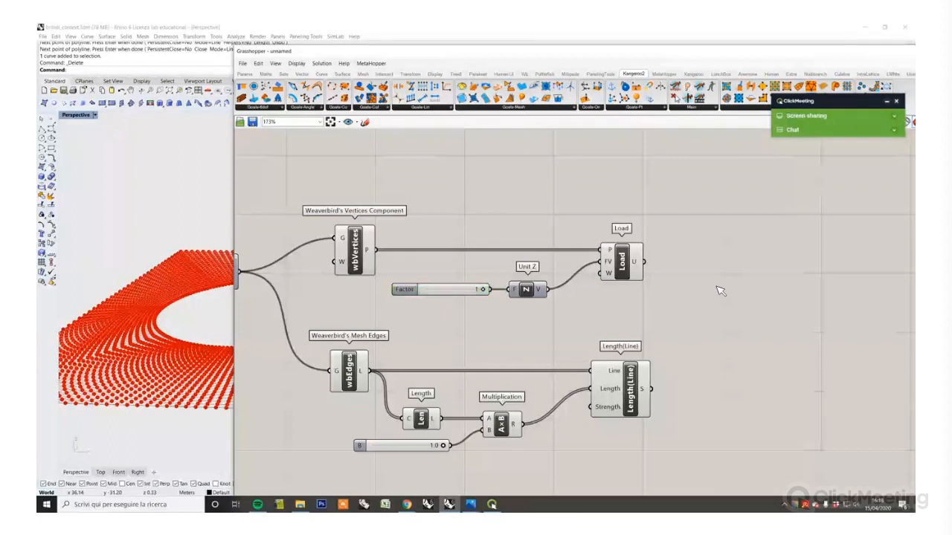
pyautogui.click(365, 123)
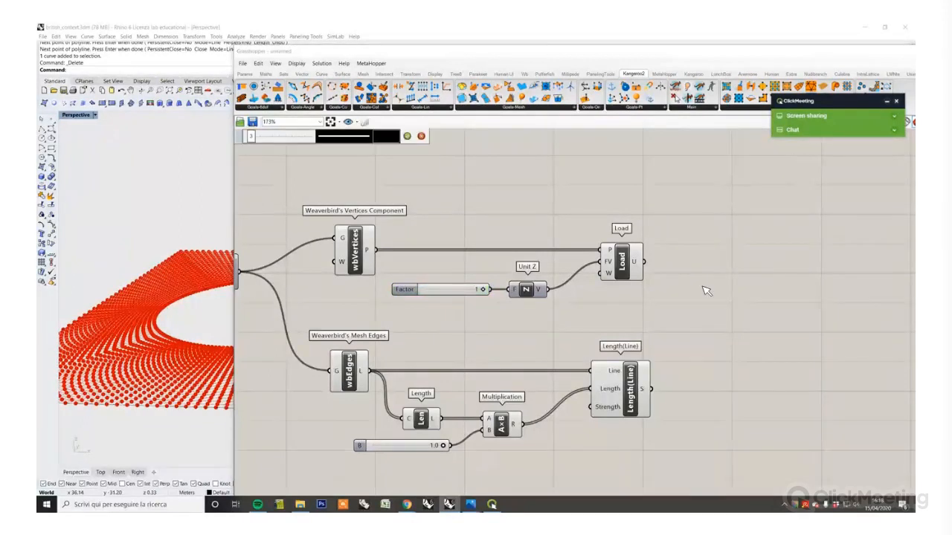
pyautogui.moveTo(700, 290)
pyautogui.mouseDown()
pyautogui.moveTo(702, 255)
pyautogui.moveTo(721, 248)
pyautogui.mouseUp()
pyautogui.press('Escape')
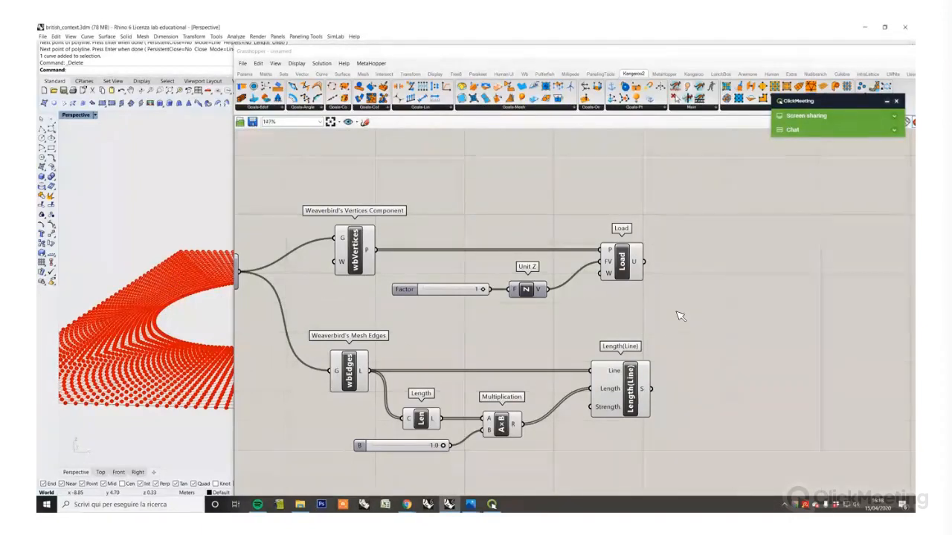
# Step: Move the Grasshopper window aside to examine the whole vertex-covered mesh in the Perspective viewport
pyautogui.scroll(-2, 680, 314)
pyautogui.moveTo(400, 52); pyautogui.dragTo(574, 60)
pyautogui.scroll(-2, 684, 330)
pyautogui.scroll(2, 593, 312)
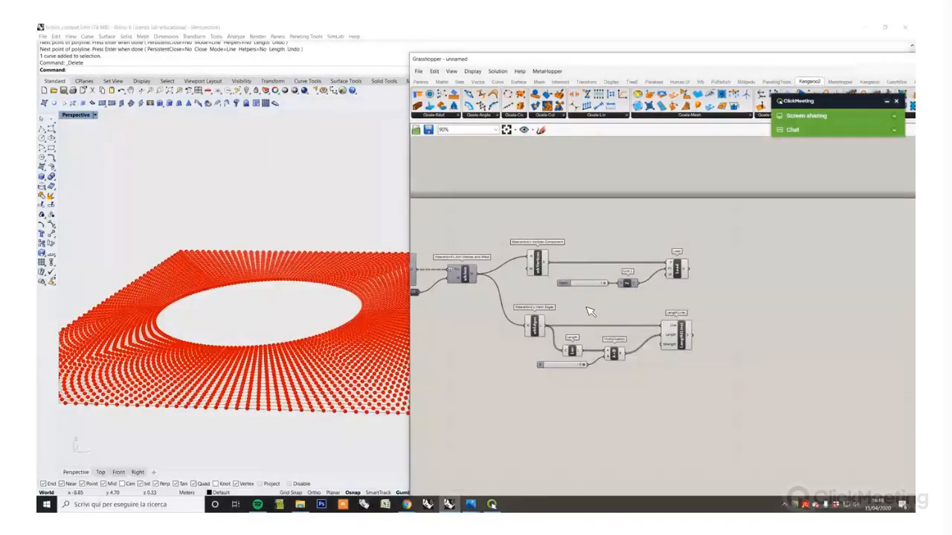
pyautogui.moveTo(236, 278); pyautogui.dragTo(238, 314, button='right')
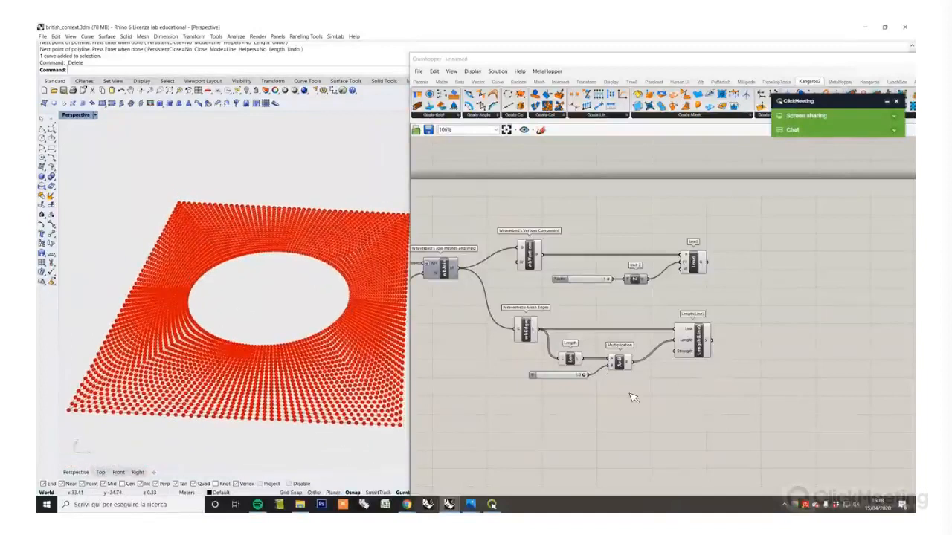
# Step: Turn off the preview of Weaverbird's Vertices Component, Unit Z, Weaverbird's Mesh Edges, Length and Multiplication
pyautogui.moveTo(642, 391); pyautogui.dragTo(509, 223)
pyautogui.rightClick(570, 208)
pyautogui.click(576, 215)
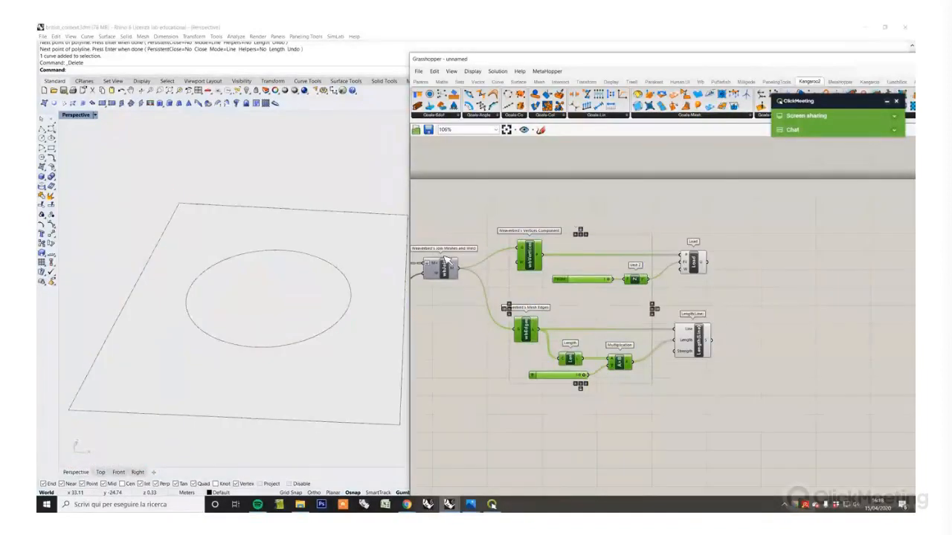
pyautogui.click(612, 287)
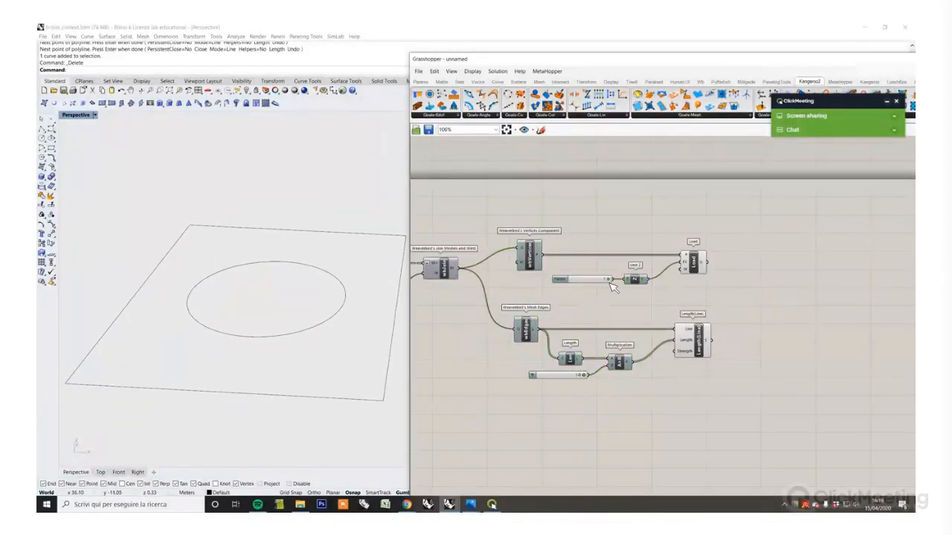
# Step: Turn the preview of Weaverbird's Mesh Edges back on and examine the edge grid in the Perspective viewport
pyautogui.rightClick(530, 329)
pyautogui.click(591, 325)
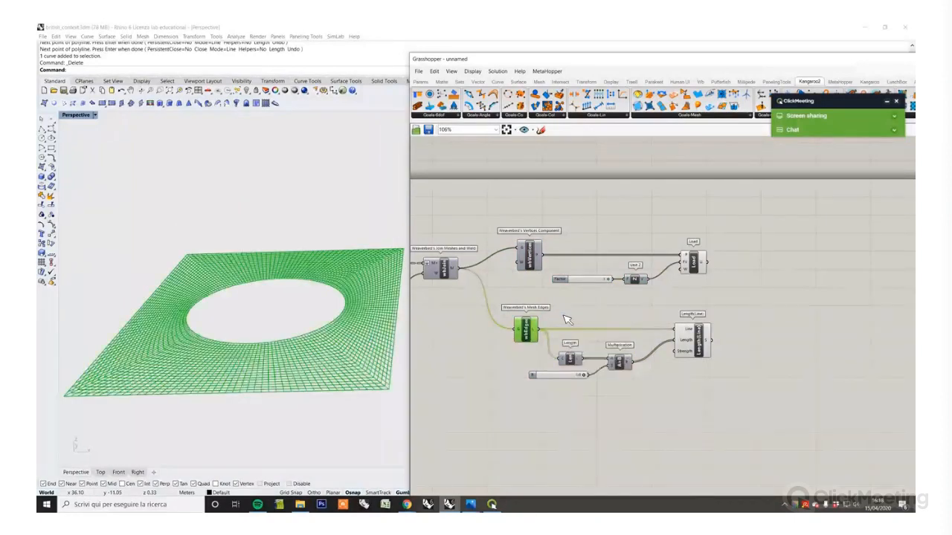
pyautogui.click(315, 383)
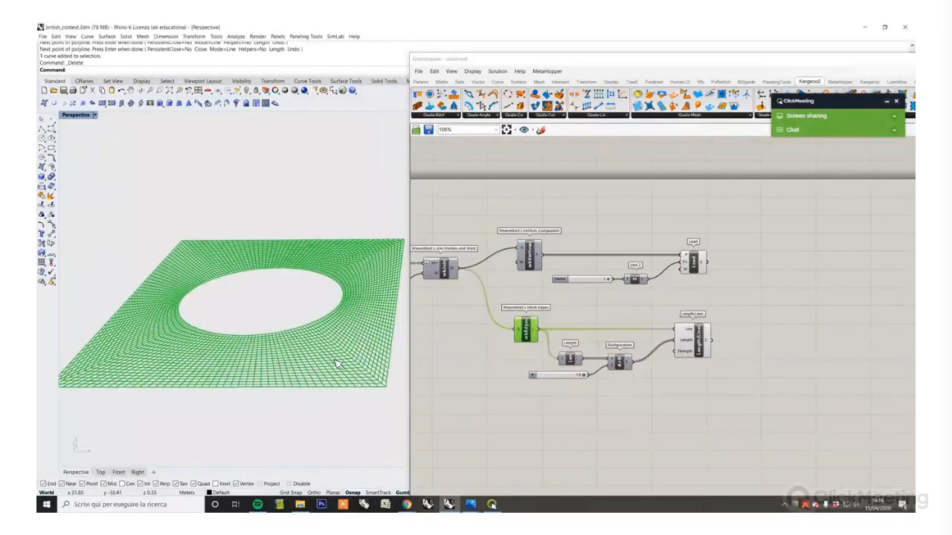
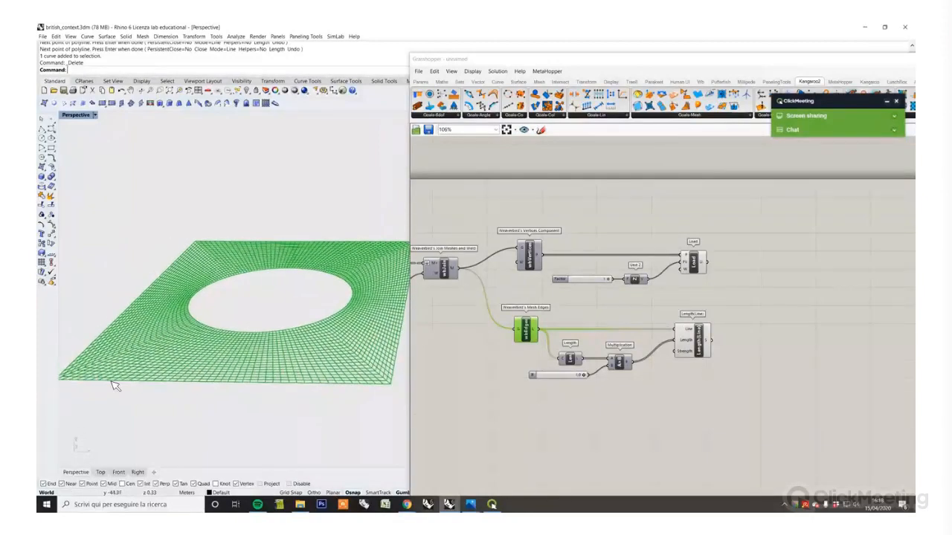
pyautogui.moveTo(115, 386); pyautogui.dragTo(292, 232, button='right')
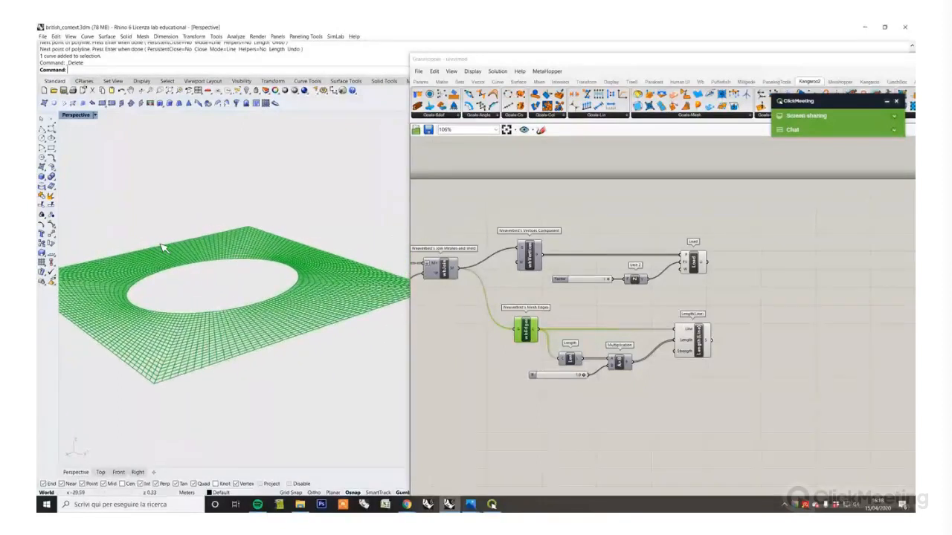
pyautogui.moveTo(162, 247); pyautogui.dragTo(261, 378, button='right')
pyautogui.click(684, 417)
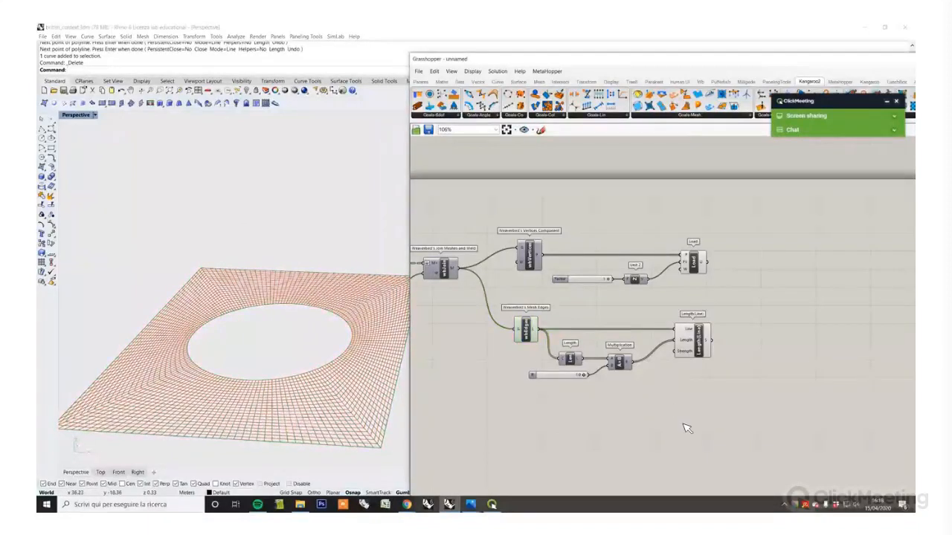
# Step: Add a Kangaroo2 NakedVertices component and place it below the Length(Line) goal
pyautogui.doubleClick(685, 429)
pyautogui.write('naked')
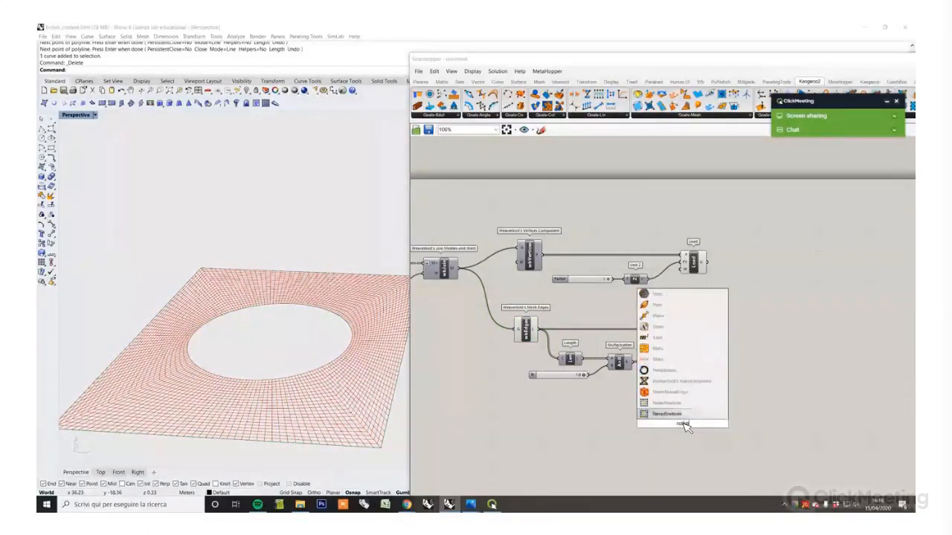
pyautogui.click(677, 413)
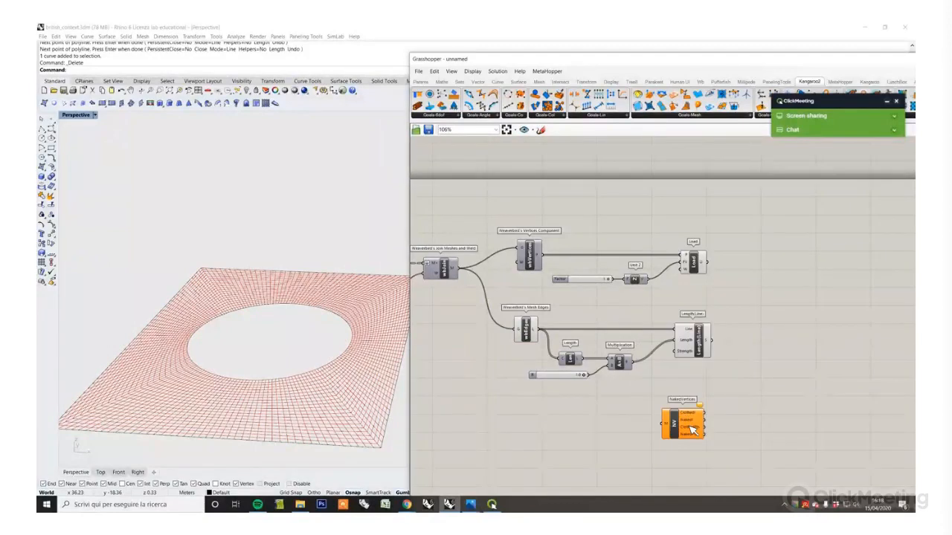
pyautogui.moveTo(678, 424); pyautogui.dragTo(632, 426)
pyautogui.scroll(5, 632, 430)
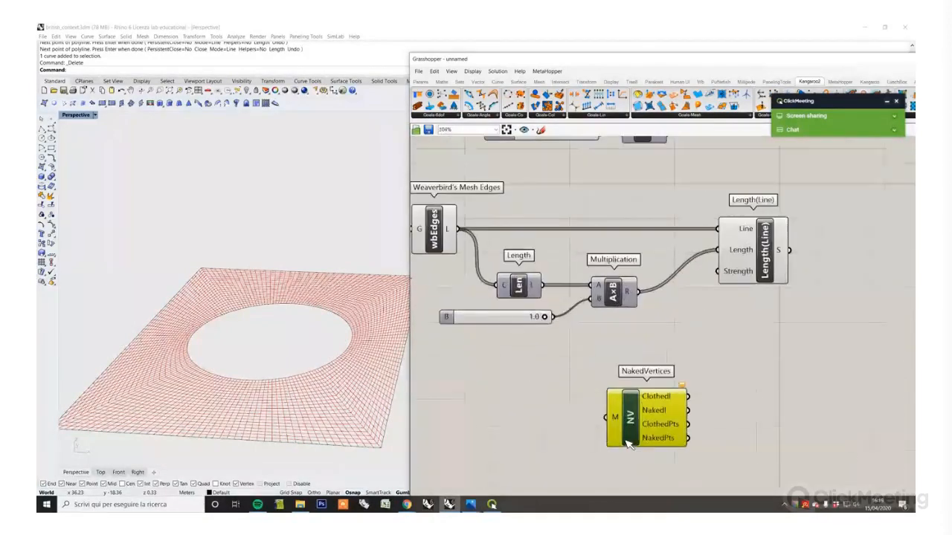
pyautogui.moveTo(631, 415); pyautogui.dragTo(585, 398)
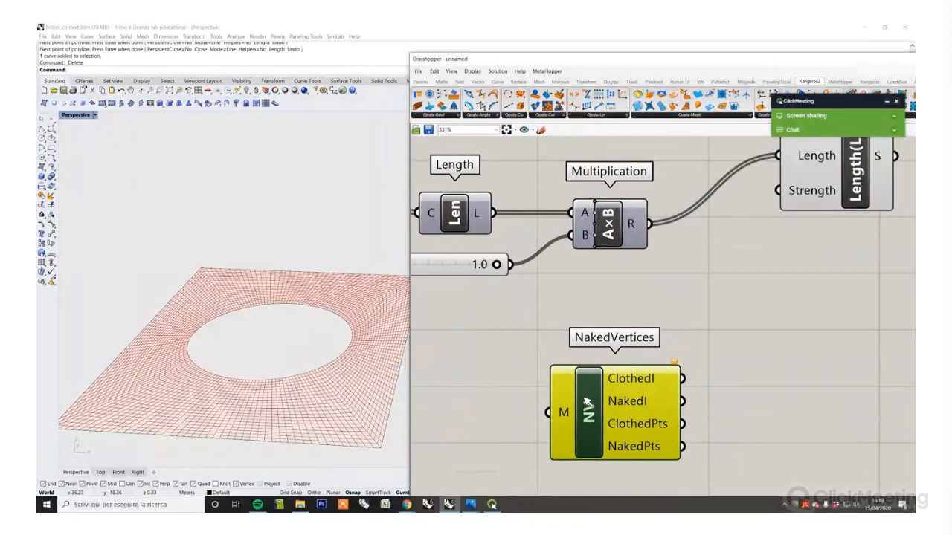
pyautogui.click(498, 399)
pyautogui.scroll(-2, 550, 410)
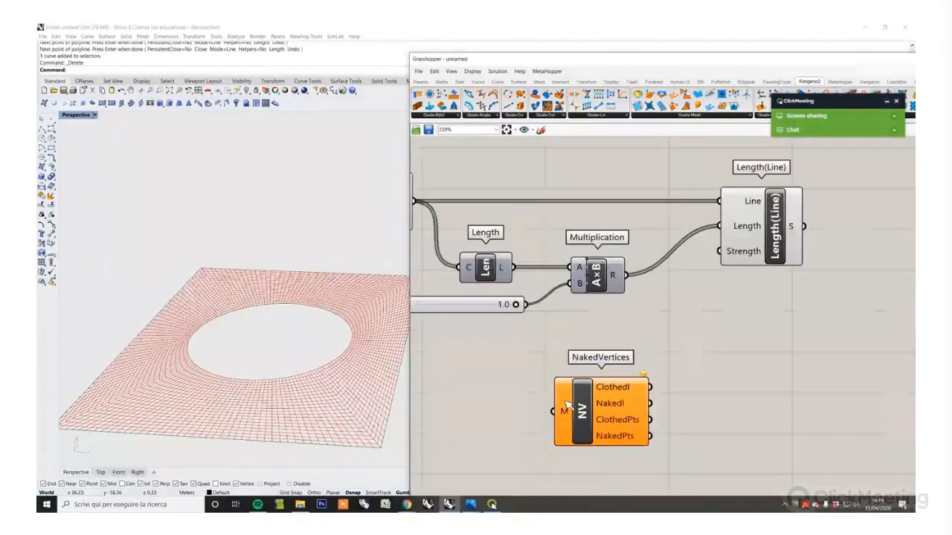
pyautogui.moveTo(583, 429); pyautogui.dragTo(683, 409)
pyautogui.scroll(-5, 680, 410)
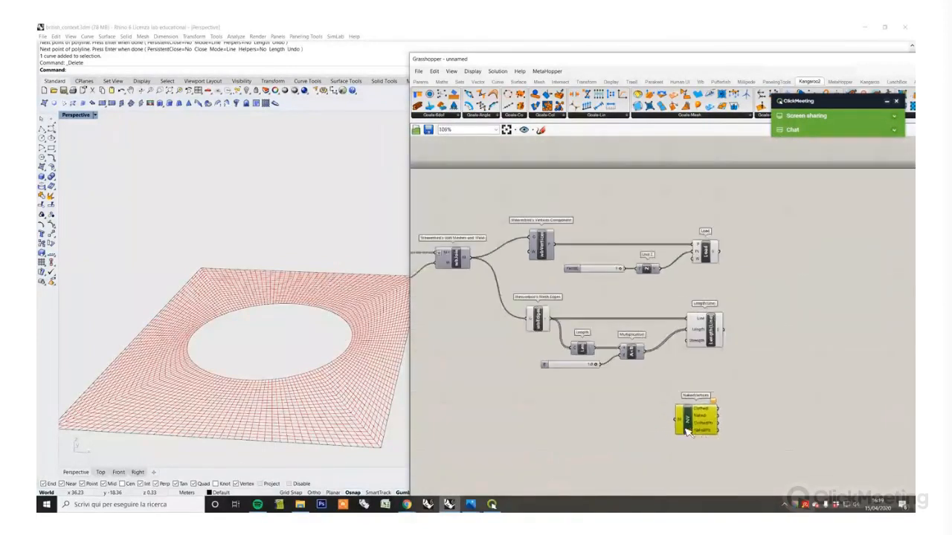
# Step: Connect the M output of Weaverbird's Join Meshes and Weld to NakedVertices' M input and position NakedVertices below the Multiplication component
pyautogui.scroll(5, 469, 264)
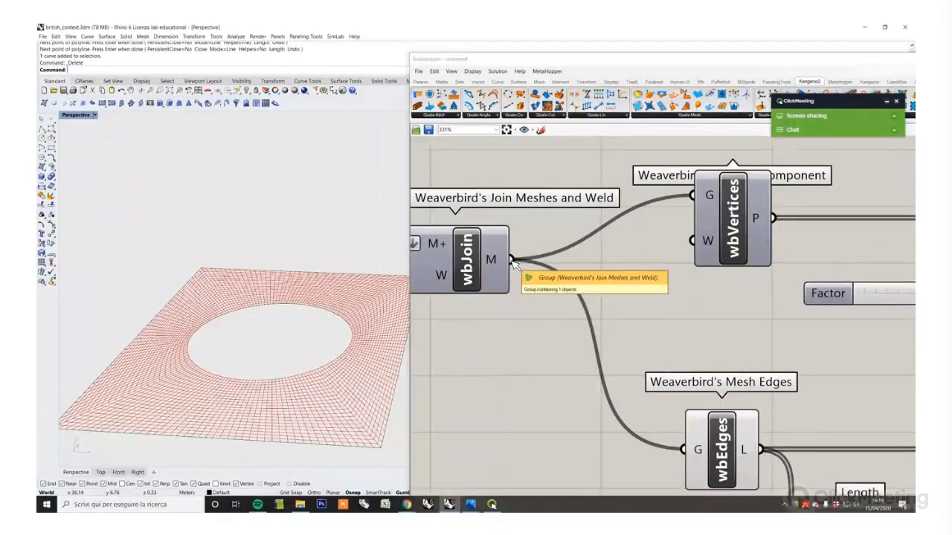
pyautogui.click(511, 261)
pyautogui.scroll(-5, 515, 265)
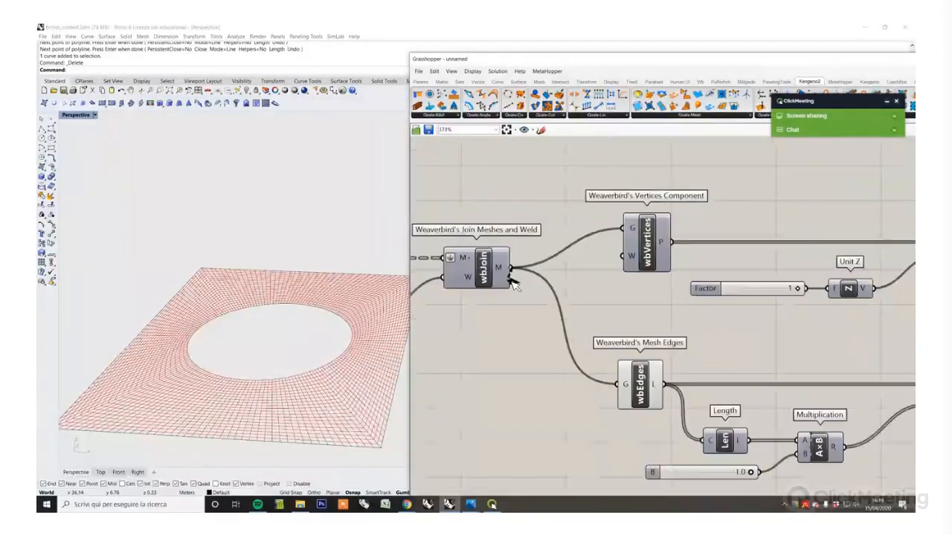
pyautogui.moveTo(509, 277); pyautogui.dragTo(698, 447)
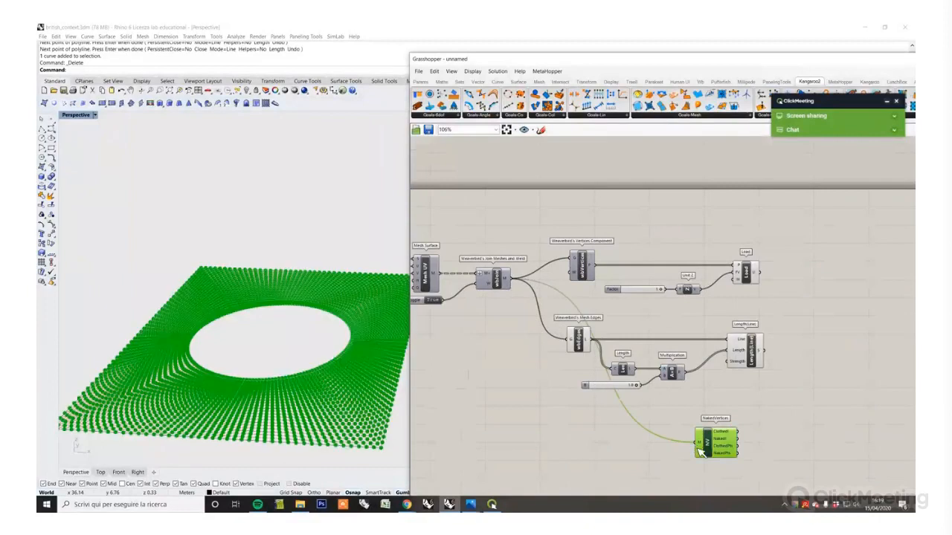
pyautogui.scroll(2, 613, 429)
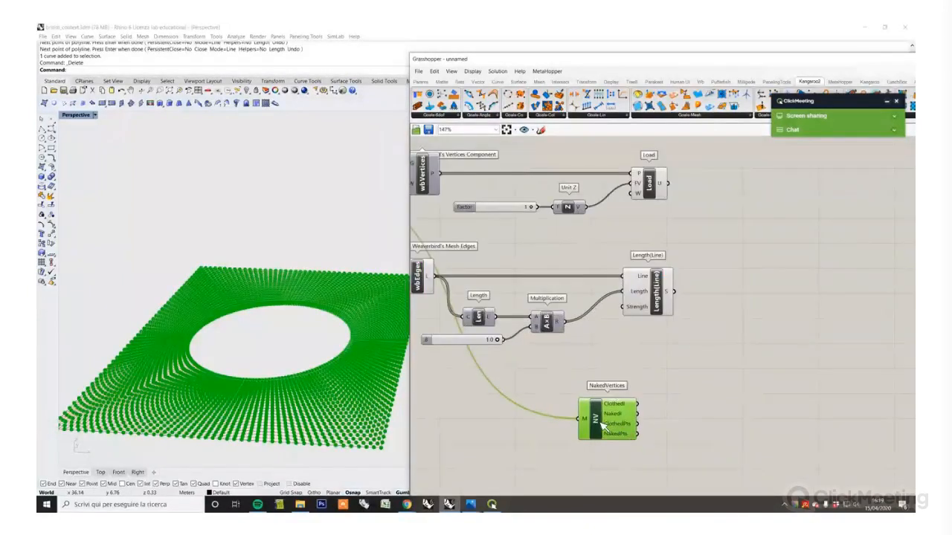
pyautogui.moveTo(602, 425); pyautogui.dragTo(532, 432)
pyautogui.click(598, 453)
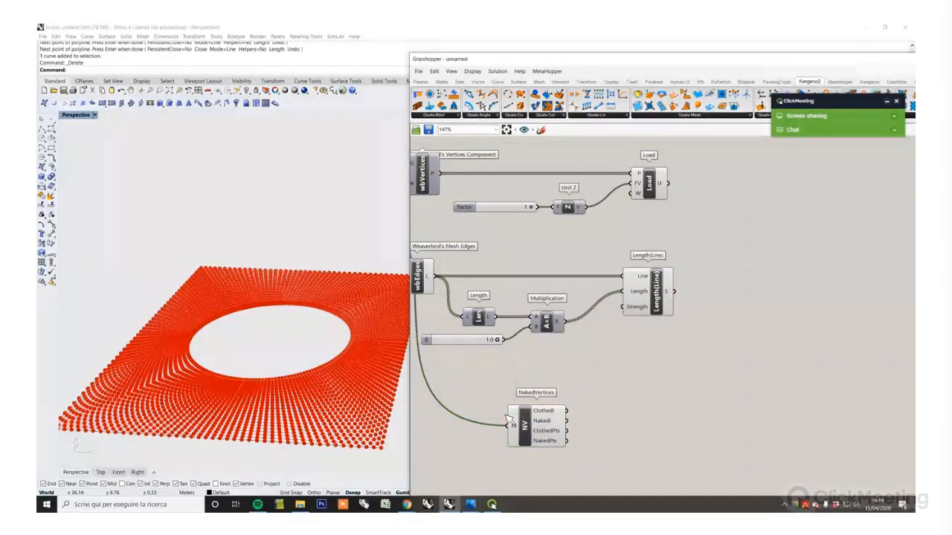
# Step: Add a Point parameter beside NakedVertices and connect the NakedPts output to it
pyautogui.scroll(3, 542, 435)
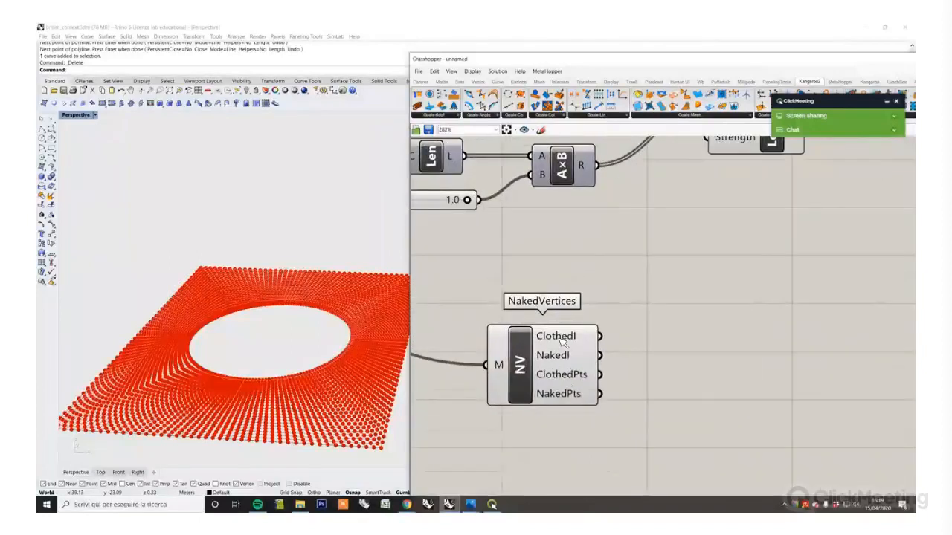
pyautogui.doubleClick(690, 404)
pyautogui.write('point')
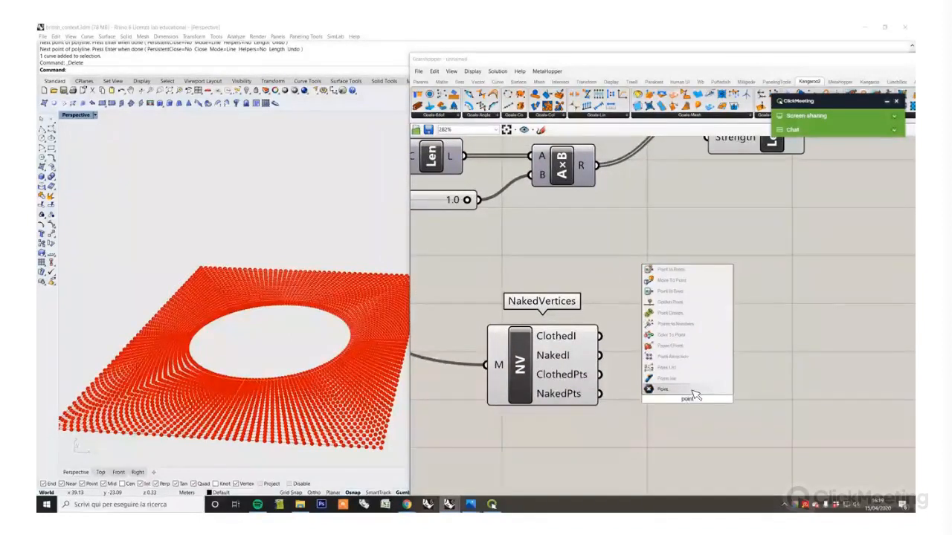
pyautogui.click(692, 391)
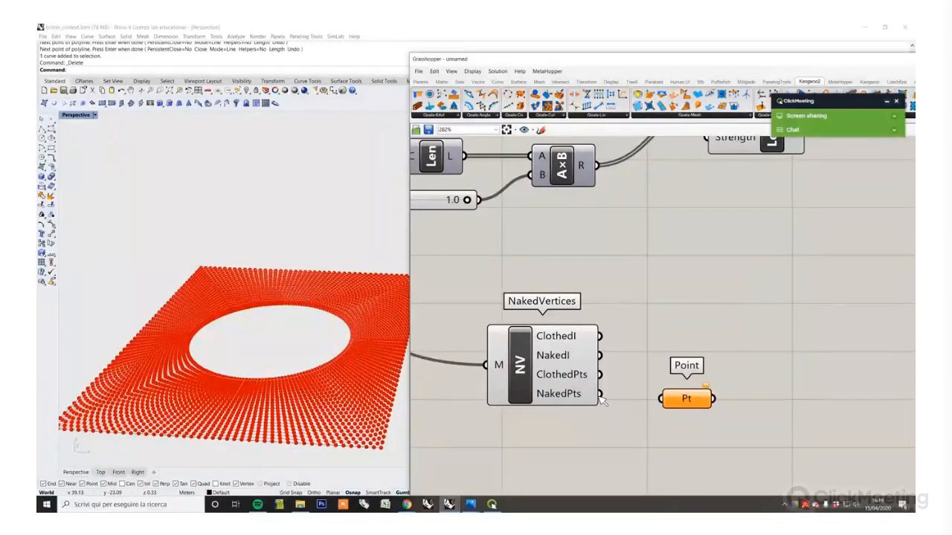
pyautogui.moveTo(601, 399); pyautogui.dragTo(688, 397)
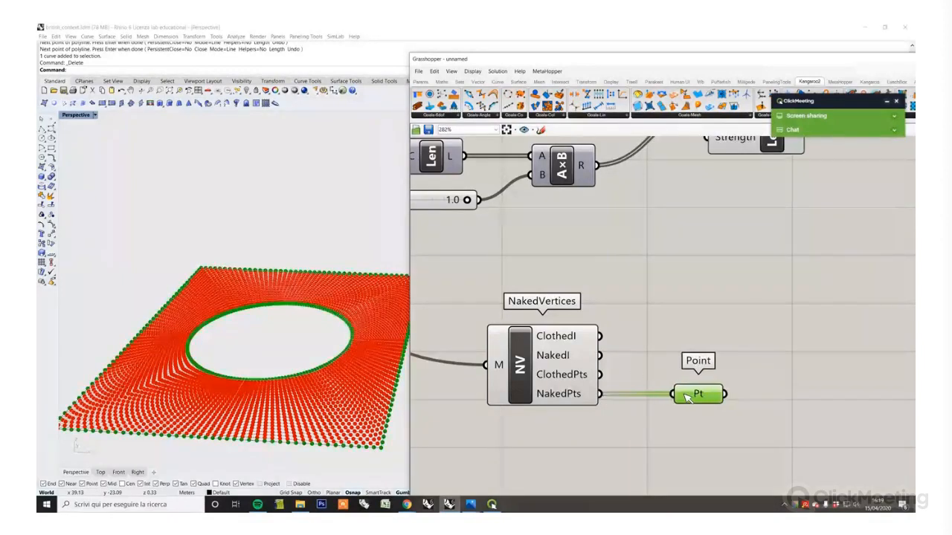
# Step: Turn off the preview of the NakedVertices component
pyautogui.click(644, 363)
pyautogui.click(569, 331)
pyautogui.rightClick(604, 289)
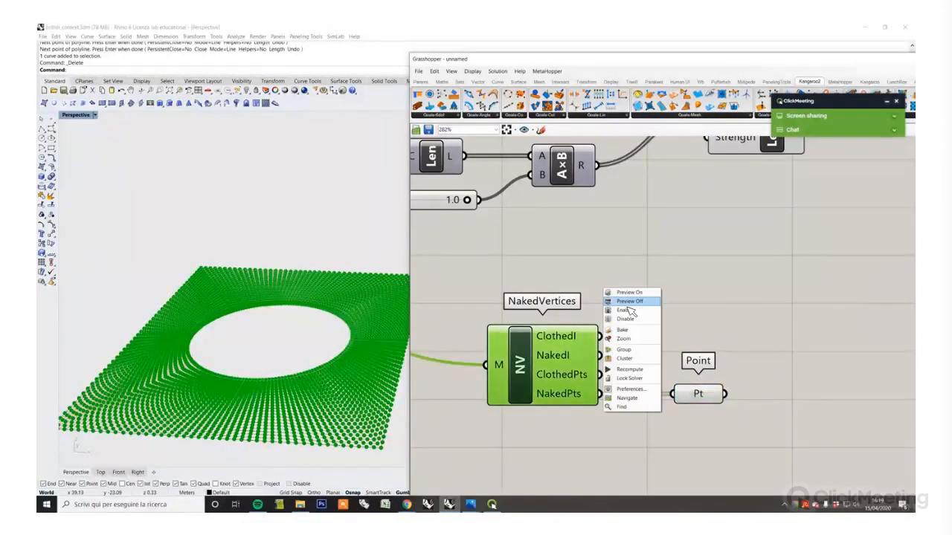
pyautogui.click(629, 301)
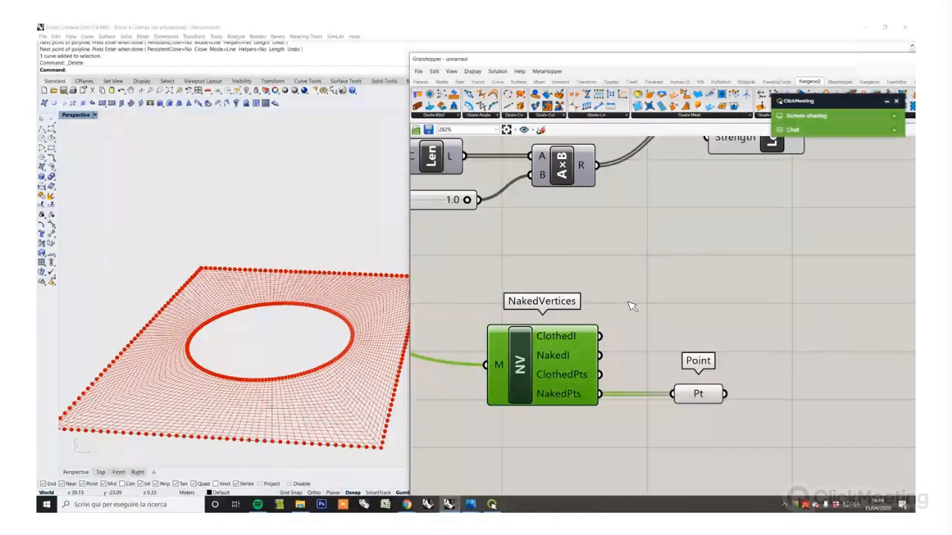
# Step: Move the NakedVertices component and its Point parameter together so they sit closer beneath the spring components
pyautogui.moveTo(346, 229); pyautogui.dragTo(372, 223, button='right')
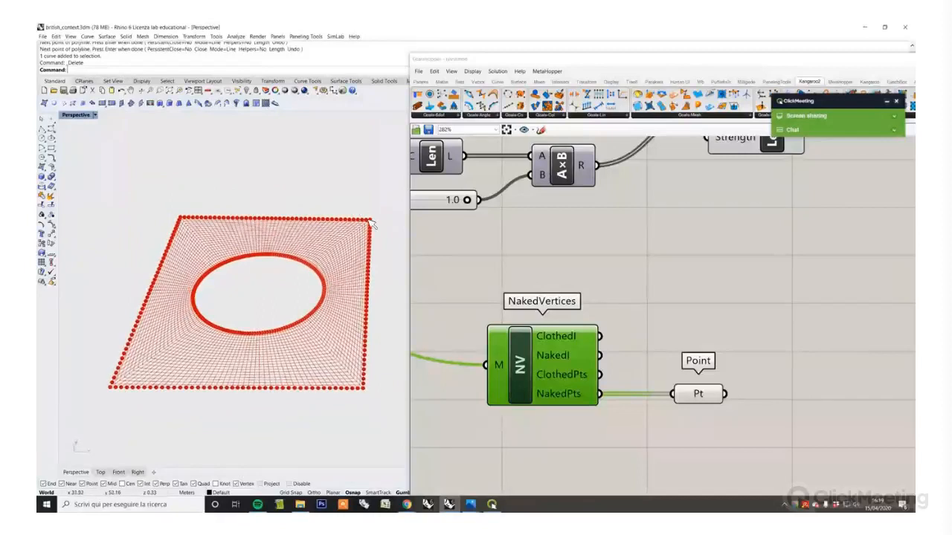
pyautogui.moveTo(360, 377); pyautogui.dragTo(122, 379, button='right')
pyautogui.moveTo(192, 245); pyautogui.dragTo(322, 350, button='right')
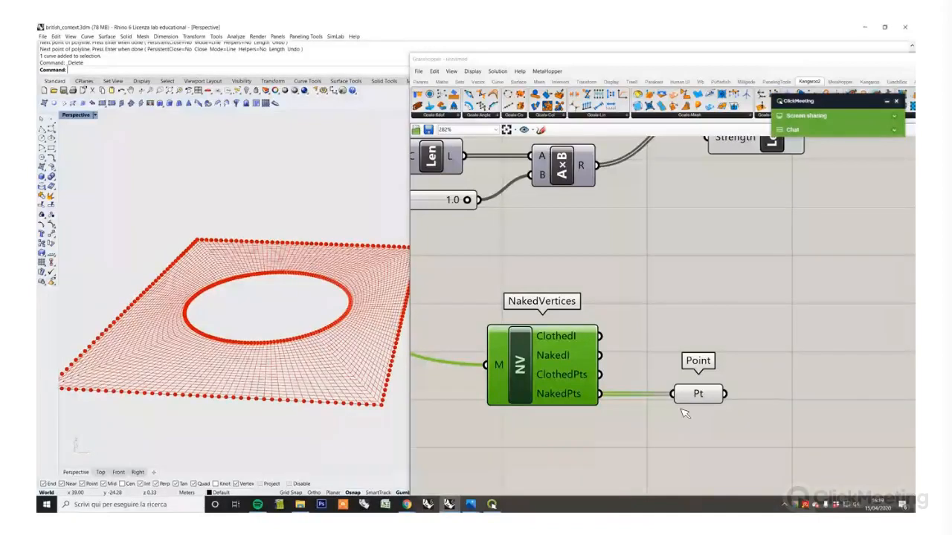
pyautogui.click(702, 426)
pyautogui.scroll(-3, 719, 414)
pyautogui.scroll(1, 657, 386)
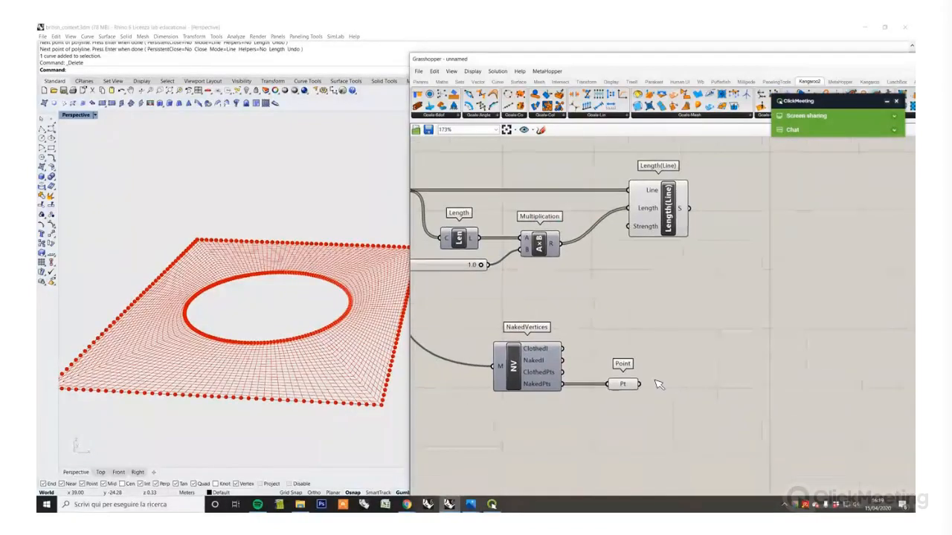
pyautogui.moveTo(648, 396); pyautogui.dragTo(504, 349)
pyautogui.click(680, 341)
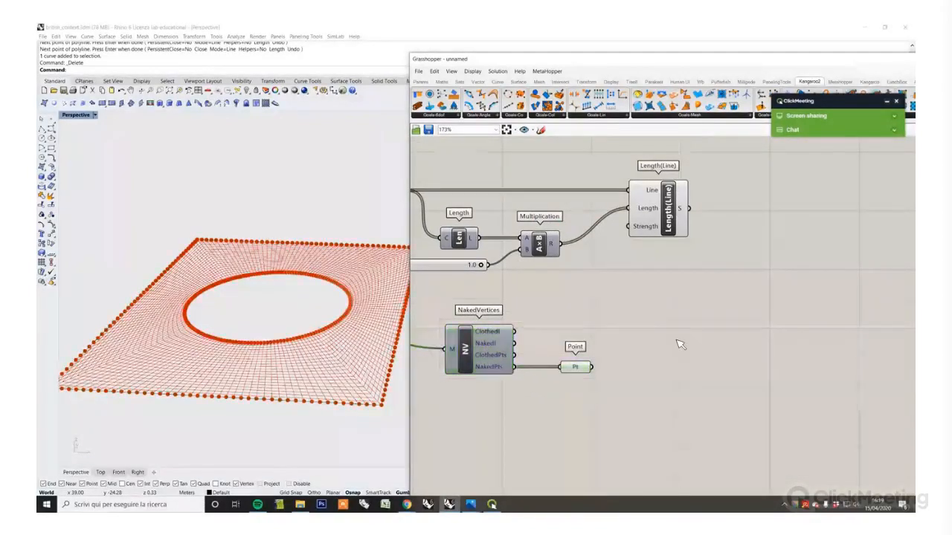
# Step: Sketch an upward arrow above the Load component and a coiled spring above the Length(Line) component as annotations
pyautogui.scroll(-3, 692, 404)
pyautogui.scroll(1, 695, 406)
pyautogui.moveTo(693, 403); pyautogui.dragTo(679, 417, button='right')
pyautogui.moveTo(635, 175); pyautogui.dragTo(628, 210, button='right')
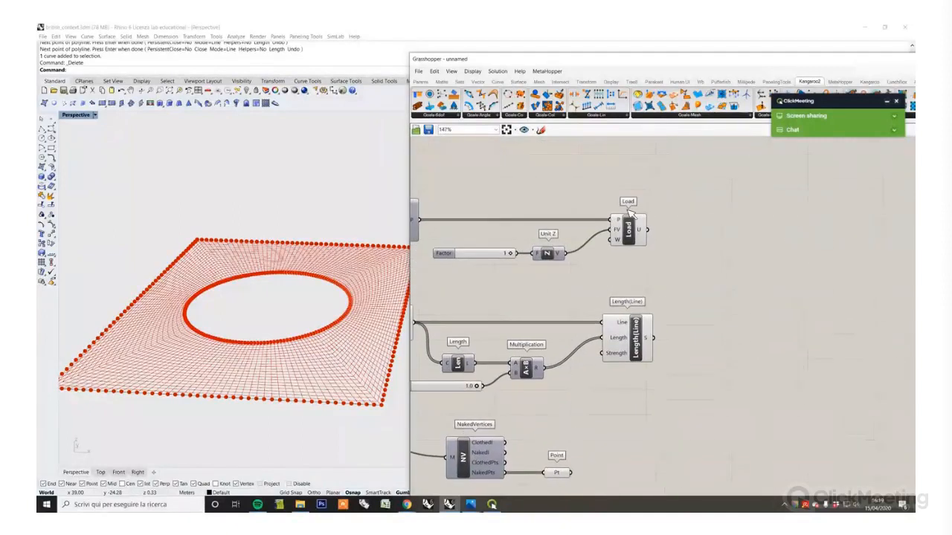
pyautogui.click(538, 130)
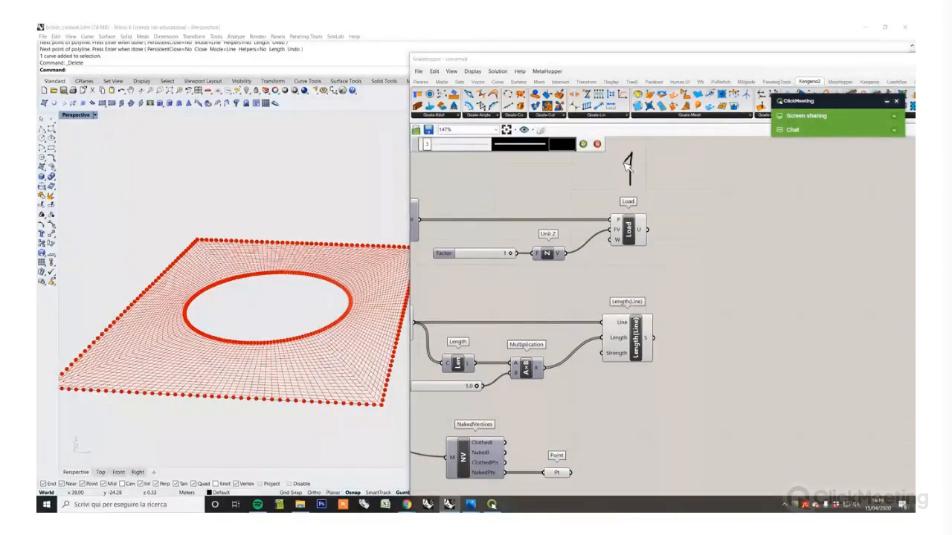
pyautogui.moveTo(632, 152); pyautogui.dragTo(644, 164)
pyautogui.moveTo(654, 290); pyautogui.dragTo(662, 290)
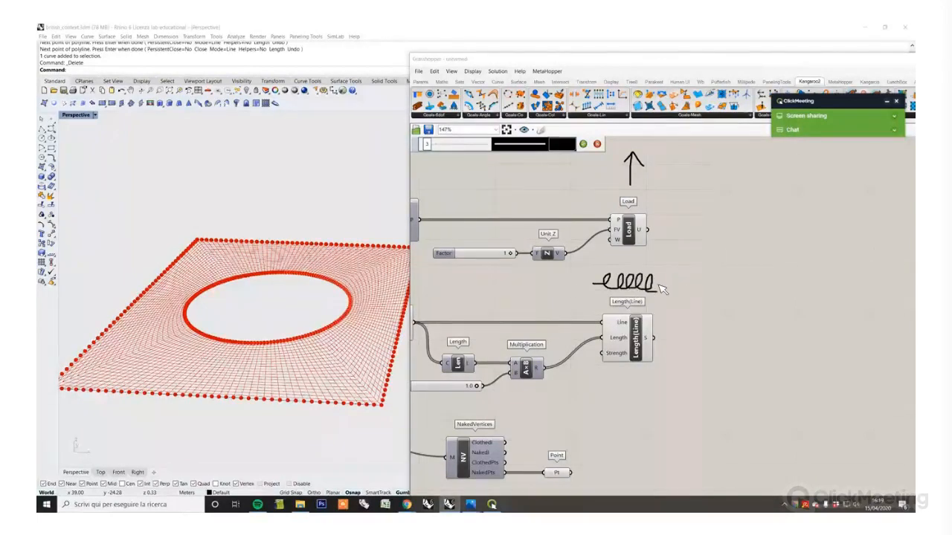
pyautogui.click(597, 144)
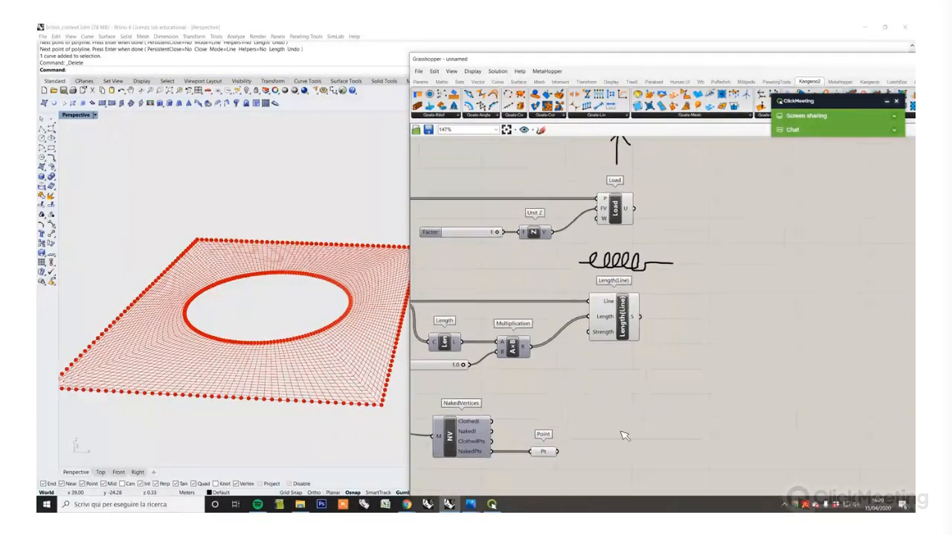
# Step: Add a Kangaroo2 Anchor goal beside the Point parameter and connect the Point output to its P input
pyautogui.click(816, 107)
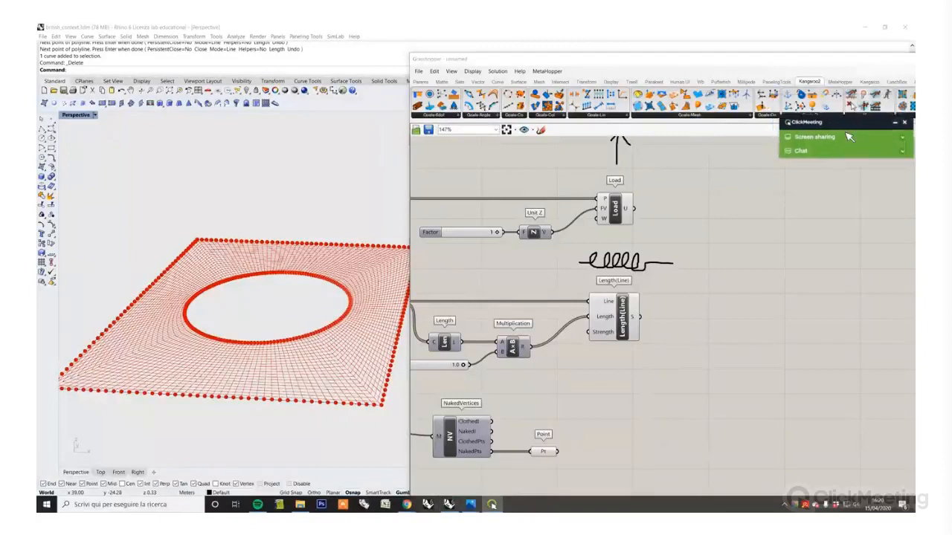
pyautogui.click(806, 116)
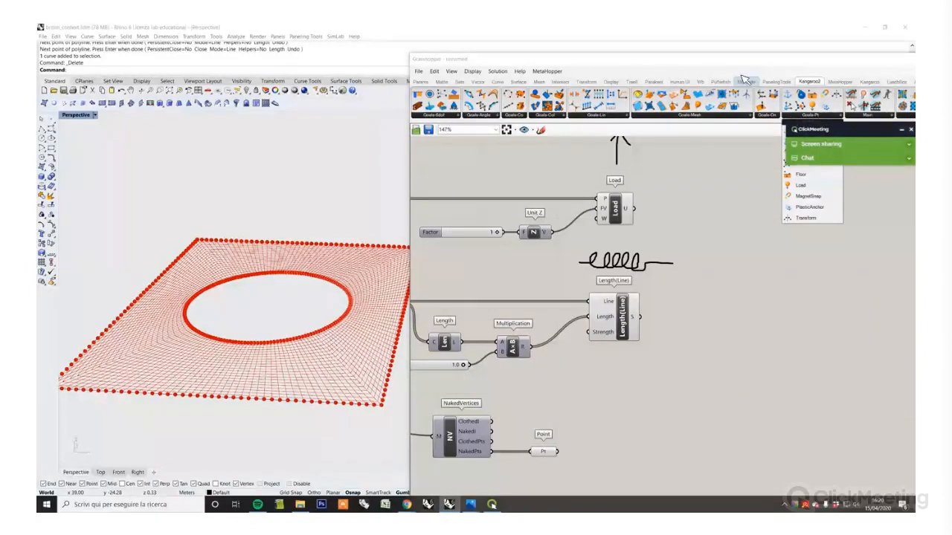
pyautogui.moveTo(744, 65); pyautogui.dragTo(690, 59)
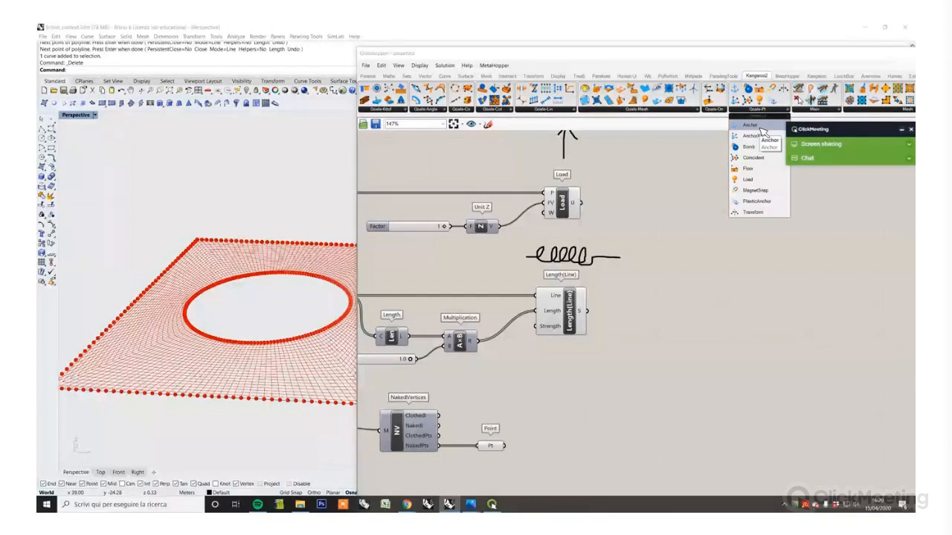
pyautogui.click(750, 126)
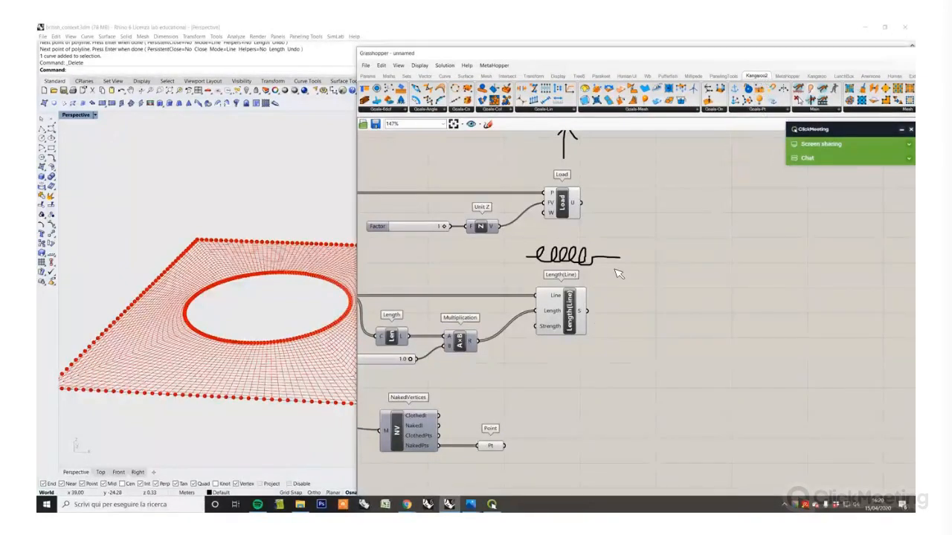
pyautogui.click(560, 451)
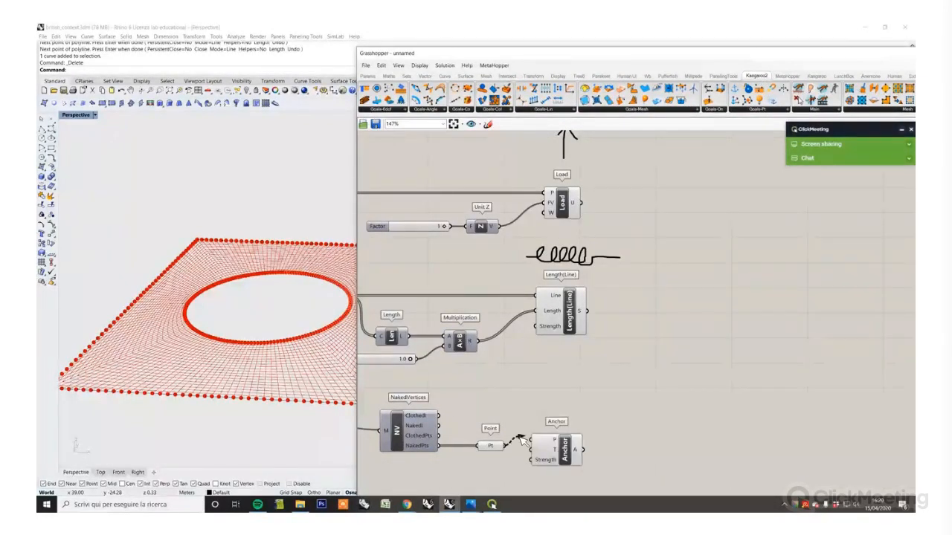
pyautogui.moveTo(519, 436); pyautogui.dragTo(565, 452)
pyautogui.click(564, 405)
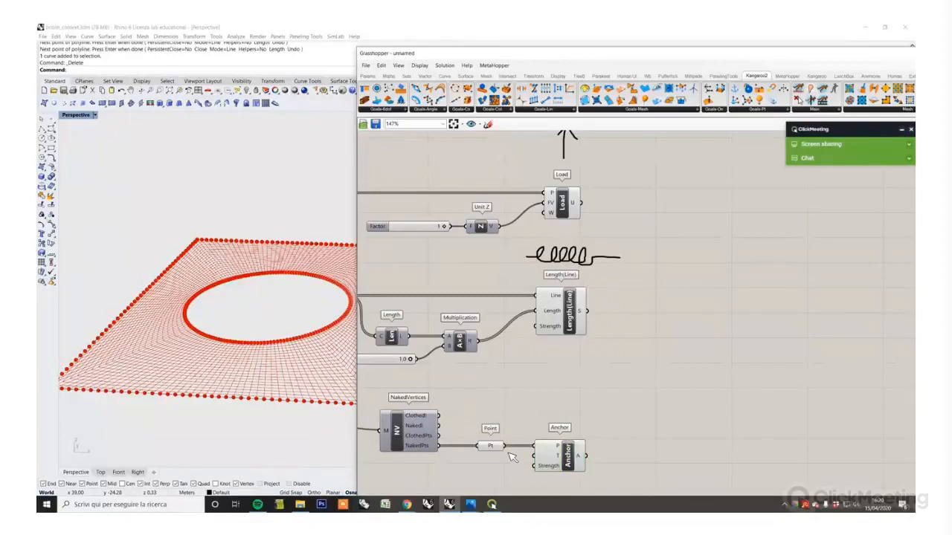
# Step: Turn off the preview of the Point parameter and shift it slightly away from the Anchor component
pyautogui.moveTo(510, 467); pyautogui.dragTo(479, 418)
pyautogui.middleClick(488, 435)
pyautogui.click(512, 385)
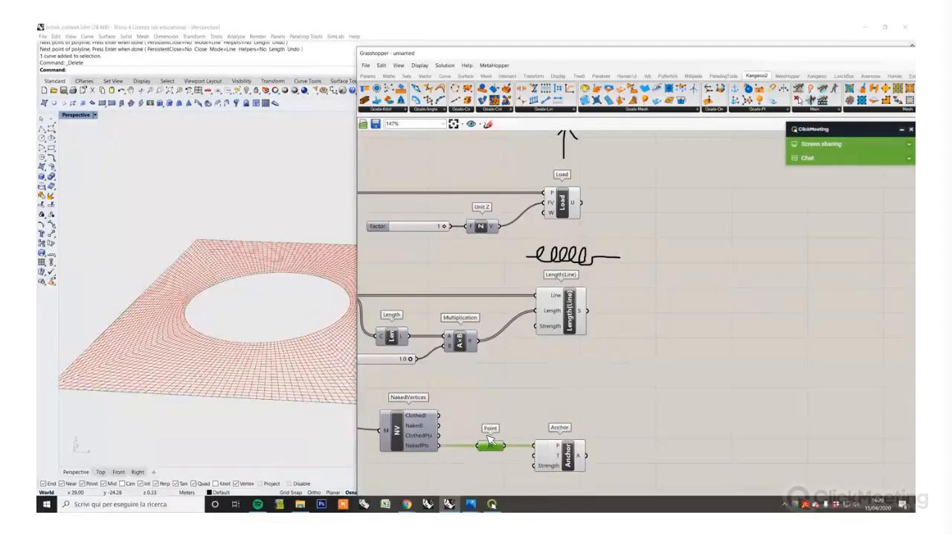
pyautogui.click(572, 385)
# Step: Handwrite an anchor label above the Anchor component with the sketch tool
pyautogui.moveTo(574, 386); pyautogui.dragTo(581, 375, button='right')
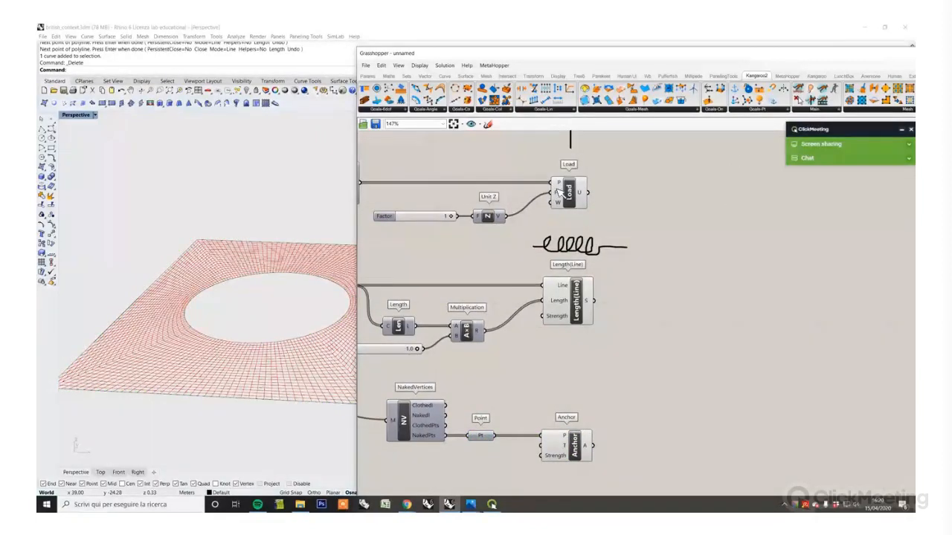
pyautogui.click(488, 124)
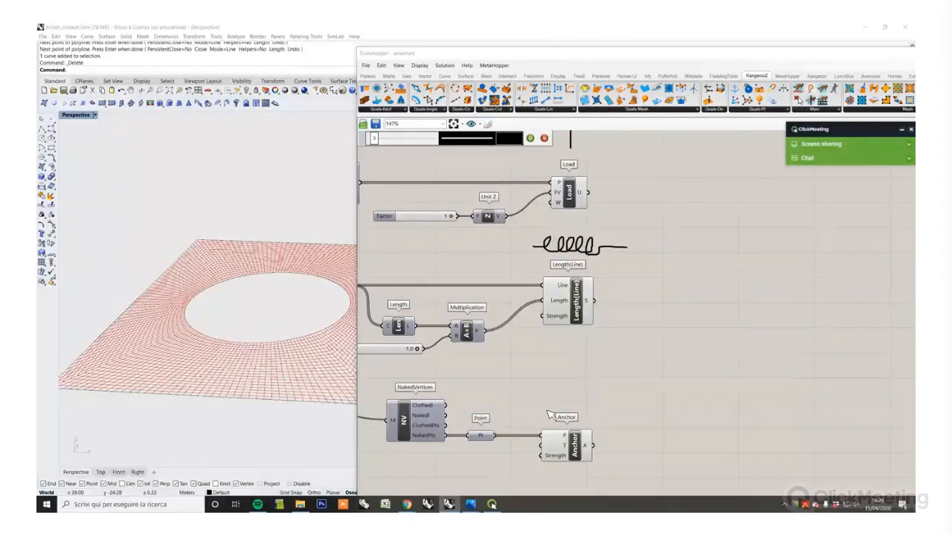
pyautogui.moveTo(534, 408); pyautogui.dragTo(568, 401)
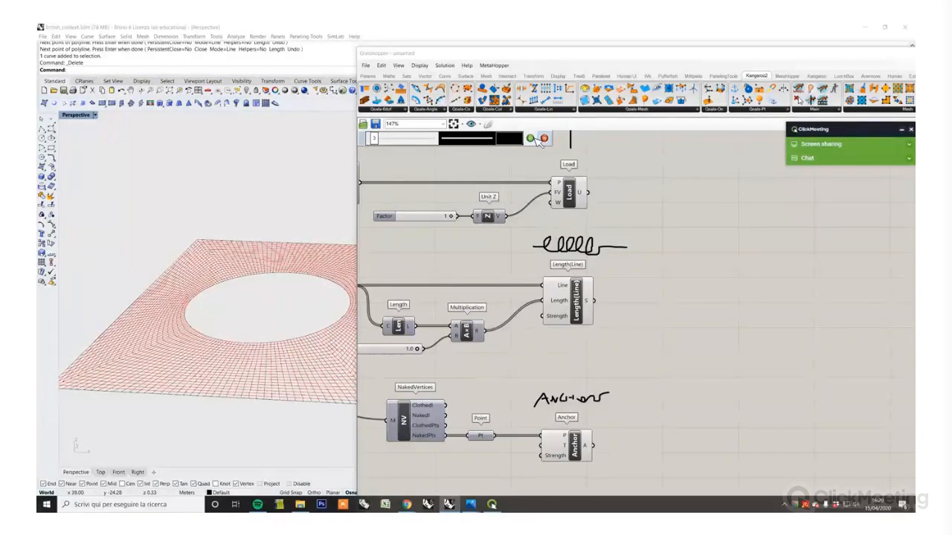
pyautogui.click(530, 138)
# Step: Add a Merge component and connect the Load, Length(Line) and Anchor outputs to D1, D2 and D3
pyautogui.doubleClick(682, 305)
pyautogui.write('merge')
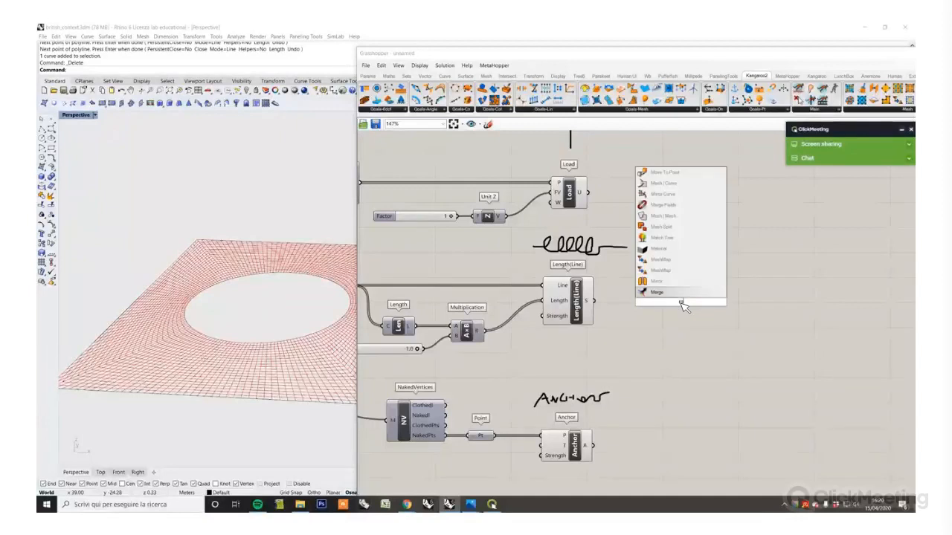
pyautogui.click(681, 302)
pyautogui.click(668, 255)
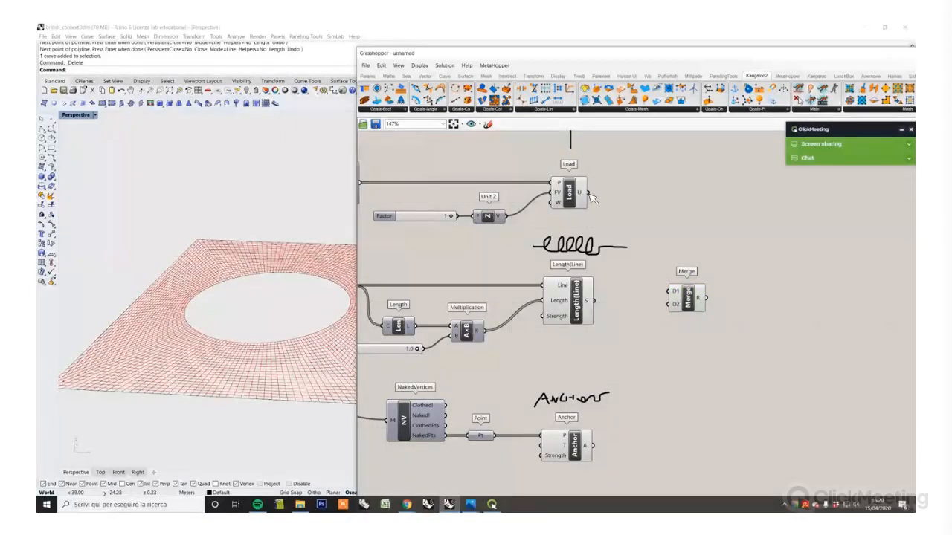
pyautogui.moveTo(588, 193); pyautogui.dragTo(728, 312)
pyautogui.click(652, 329)
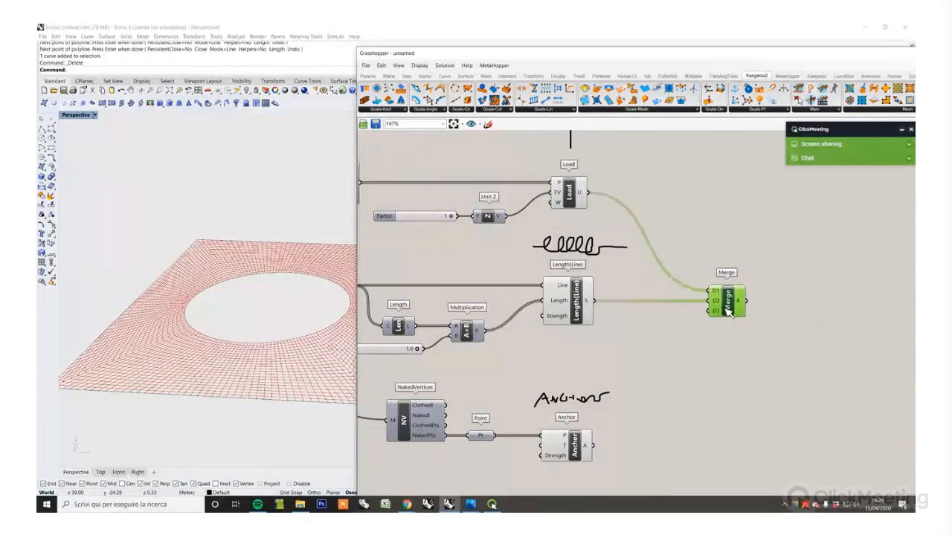
pyautogui.moveTo(592, 445); pyautogui.dragTo(728, 317)
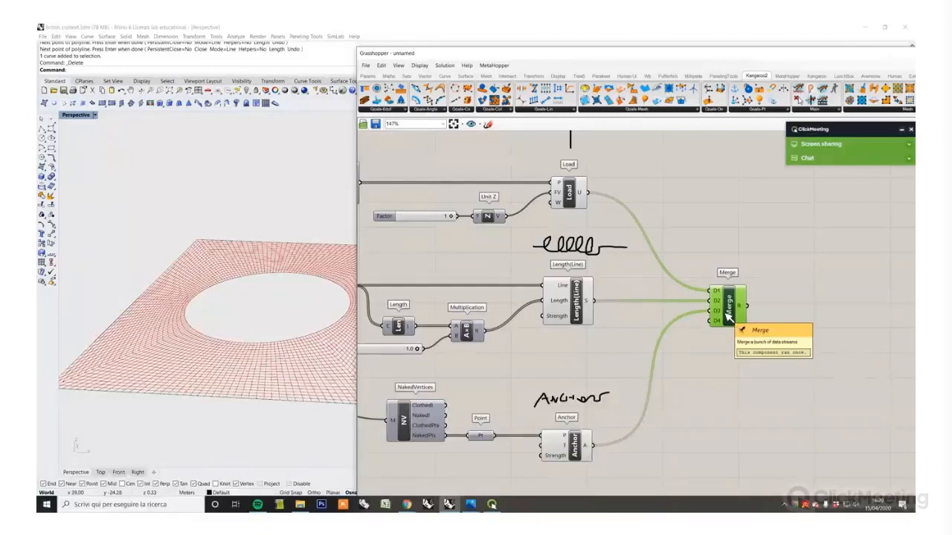
pyautogui.moveTo(720, 316)
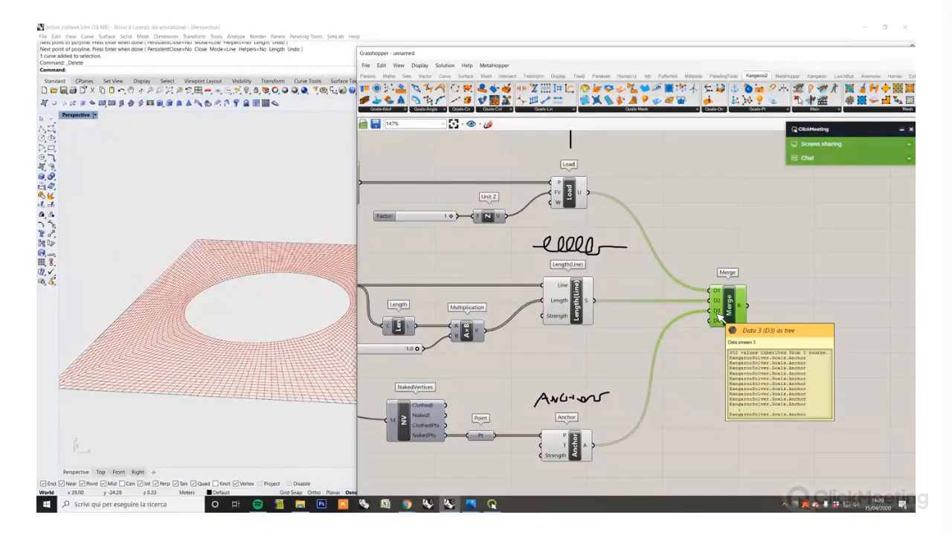
# Step: Add a Kangaroo2 Show component and place it above the Load component
pyautogui.scroll(-2, 676, 327)
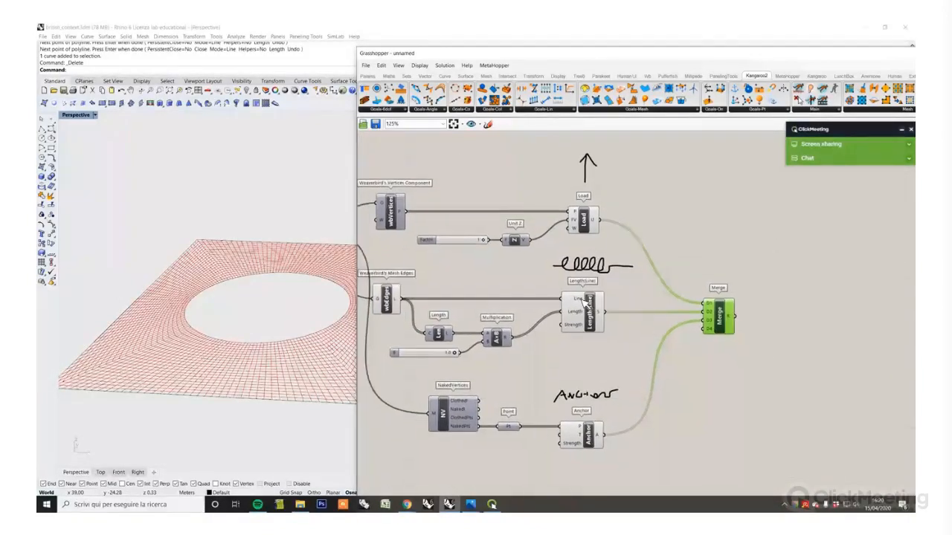
pyautogui.moveTo(234, 272); pyautogui.dragTo(246, 276, button='right')
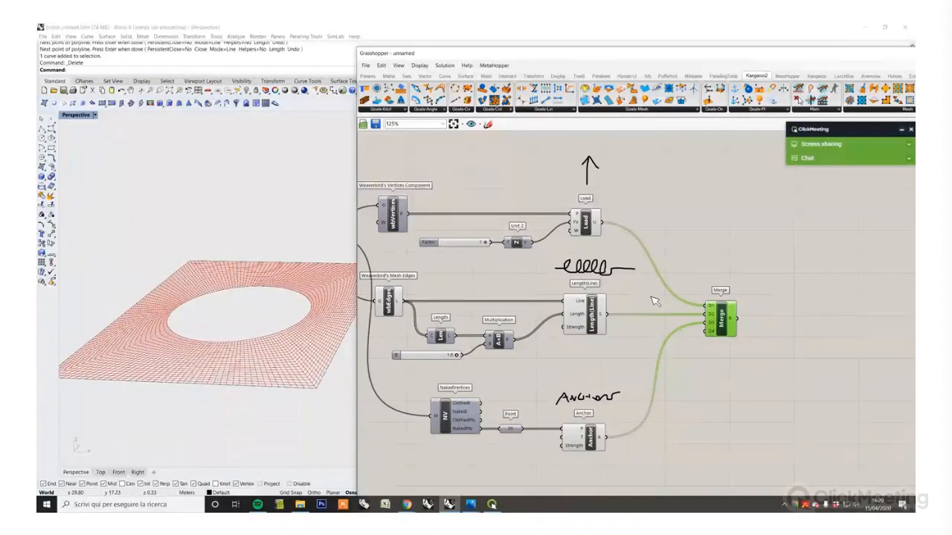
pyautogui.click(814, 110)
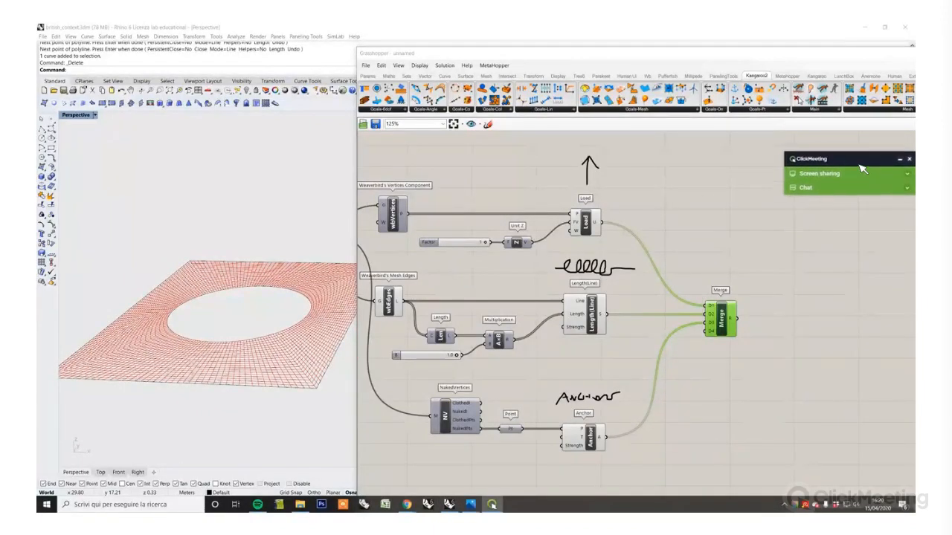
pyautogui.click(815, 111)
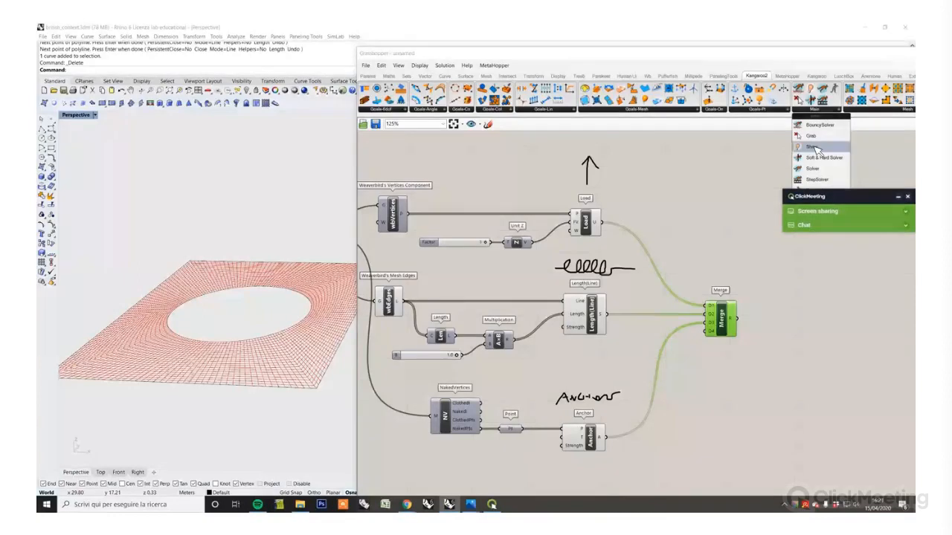
pyautogui.click(640, 195)
pyautogui.moveTo(652, 226); pyautogui.dragTo(678, 286, button='right')
pyautogui.moveTo(642, 234); pyautogui.dragTo(570, 203)
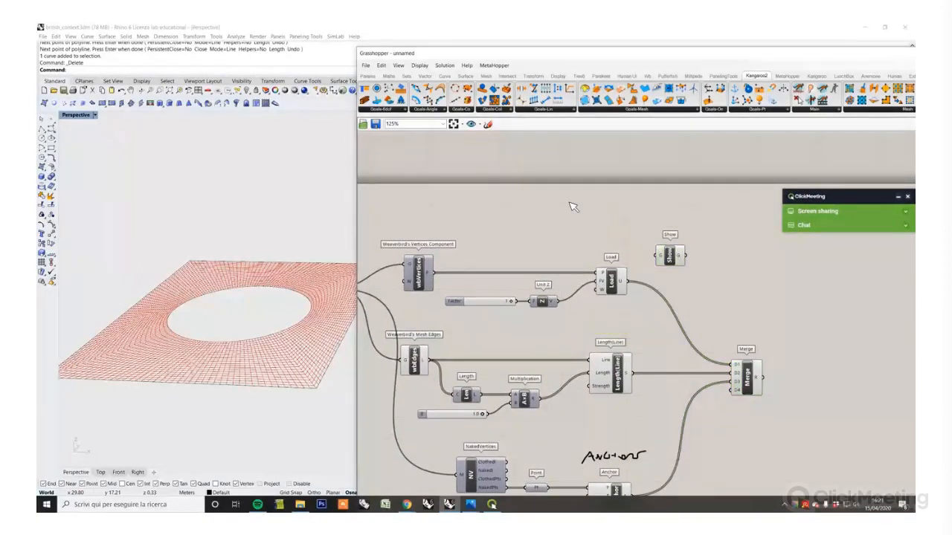
pyautogui.moveTo(673, 255); pyautogui.dragTo(605, 215)
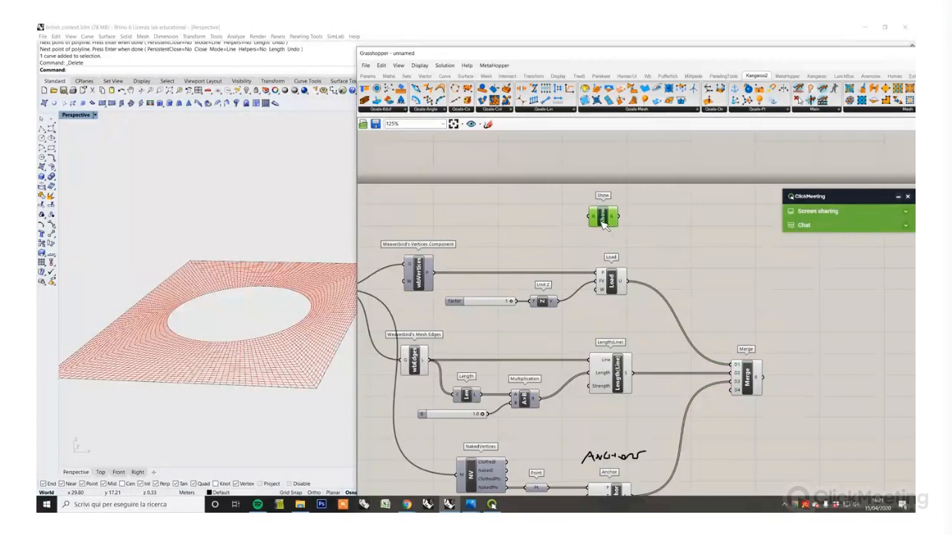
# Step: Connect the M output of Weaverbird's Join Meshes and Weld to the input of the Show component
pyautogui.moveTo(522, 225); pyautogui.dragTo(650, 234, button='right')
pyautogui.moveTo(463, 301); pyautogui.dragTo(718, 225)
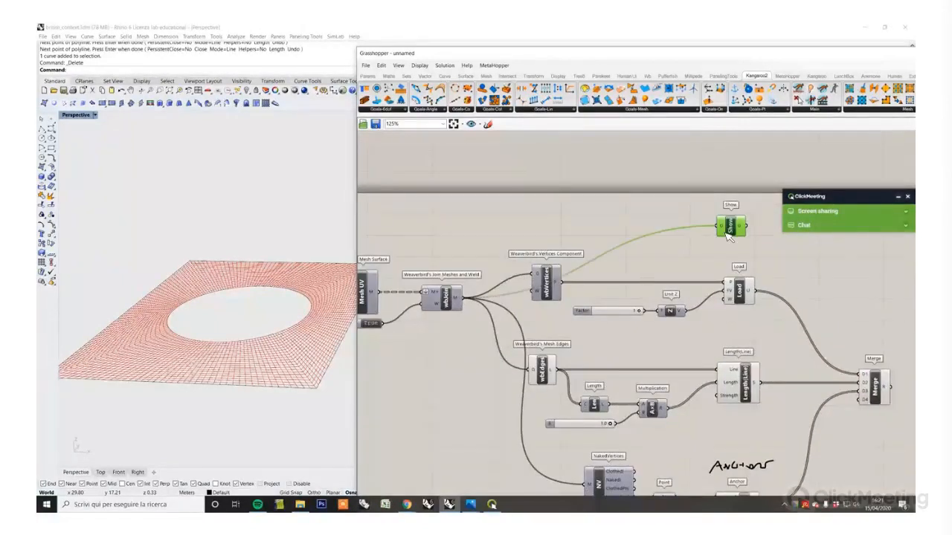
pyautogui.moveTo(724, 232); pyautogui.dragTo(564, 197, button='right')
# Step: Delete the Merge component and add a new empty Merge in its place
pyautogui.click(709, 339)
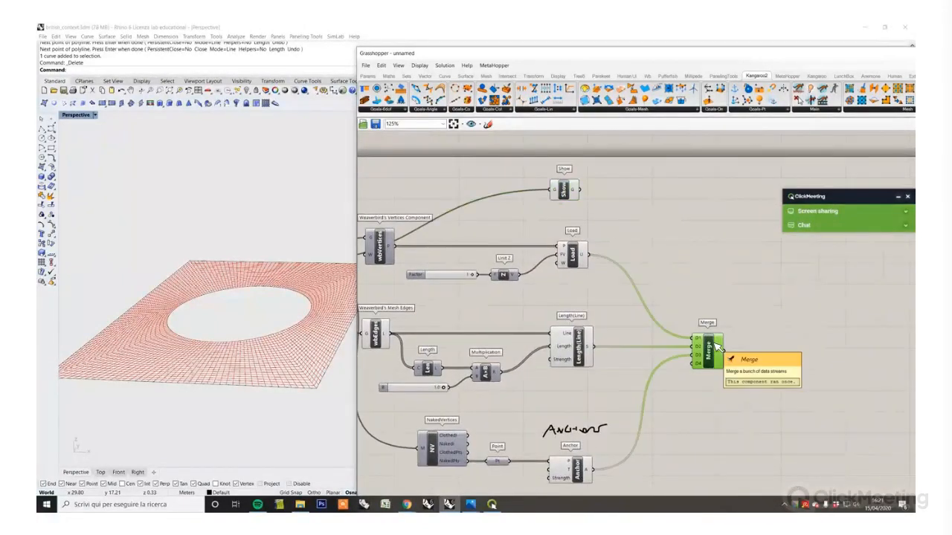
pyautogui.press('Delete')
pyautogui.rightClick(716, 347)
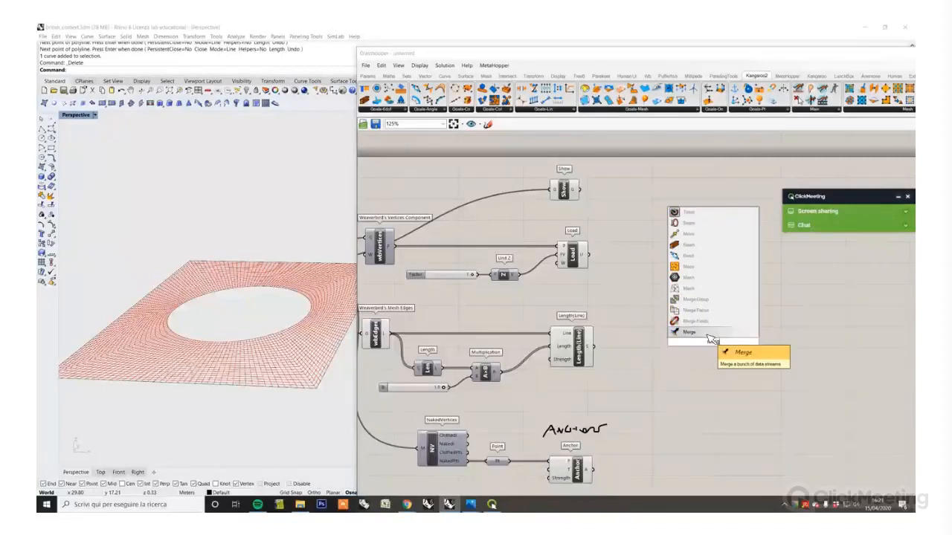
pyautogui.click(725, 340)
pyautogui.moveTo(714, 338); pyautogui.dragTo(672, 286)
# Step: Connect the Show, Load, Length(Line) and Anchor outputs to Merge's D1 to D4, and line up the Merge and Show components
pyautogui.moveTo(580, 190); pyautogui.dragTo(658, 254)
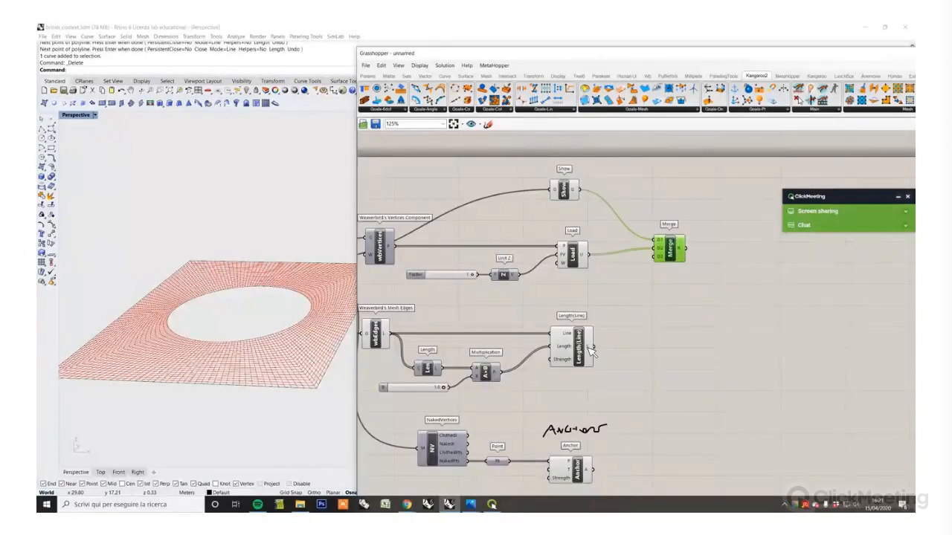
pyautogui.moveTo(594, 346); pyautogui.dragTo(688, 357)
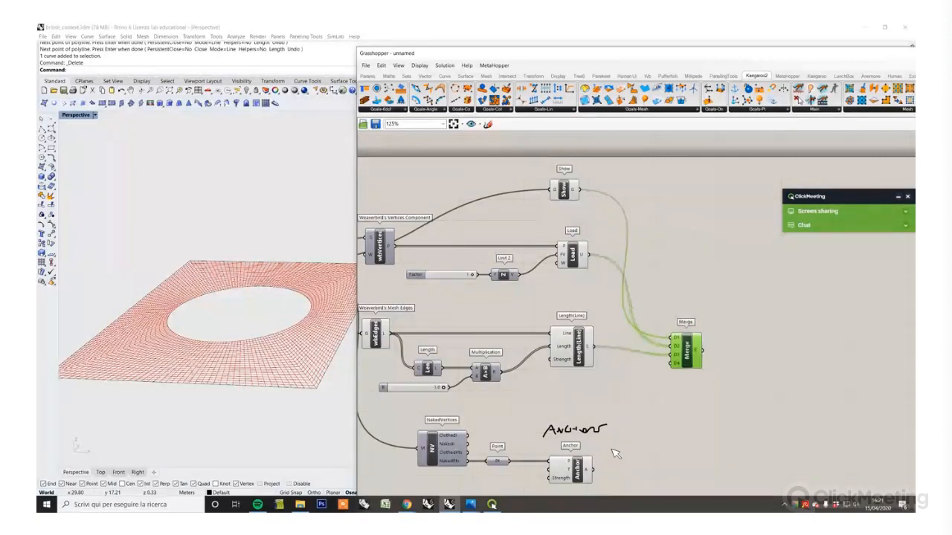
pyautogui.click(613, 452)
pyautogui.moveTo(592, 469); pyautogui.dragTo(666, 374)
pyautogui.moveTo(695, 364); pyautogui.dragTo(736, 340)
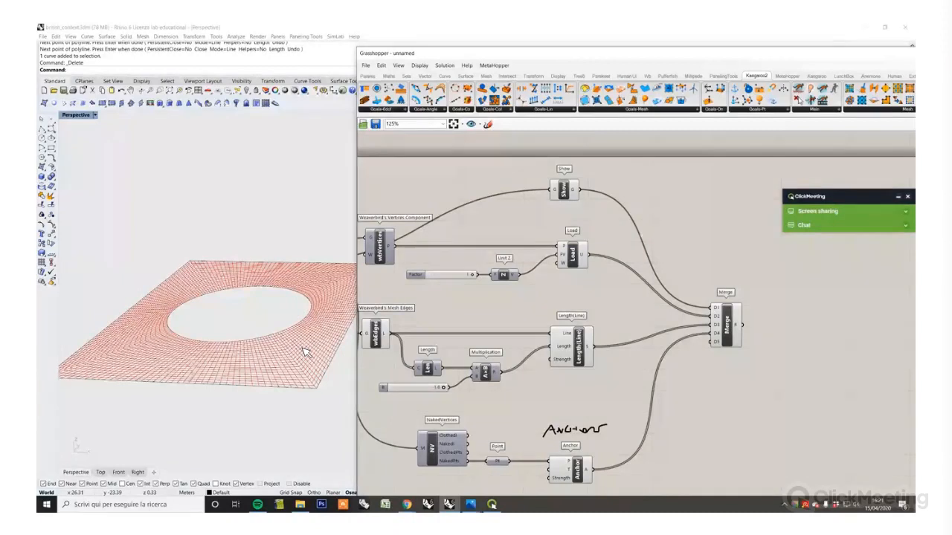
pyautogui.moveTo(567, 195); pyautogui.dragTo(575, 194)
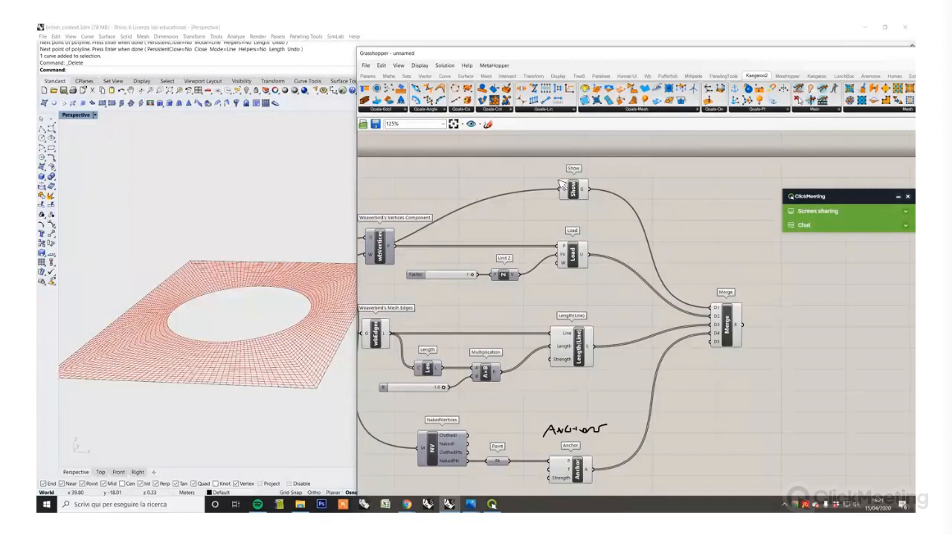
# Step: Rearrange the goal components by aligning Show above Load and moving Merge closer to the Length(Line) component
pyautogui.moveTo(574, 190); pyautogui.dragTo(571, 200)
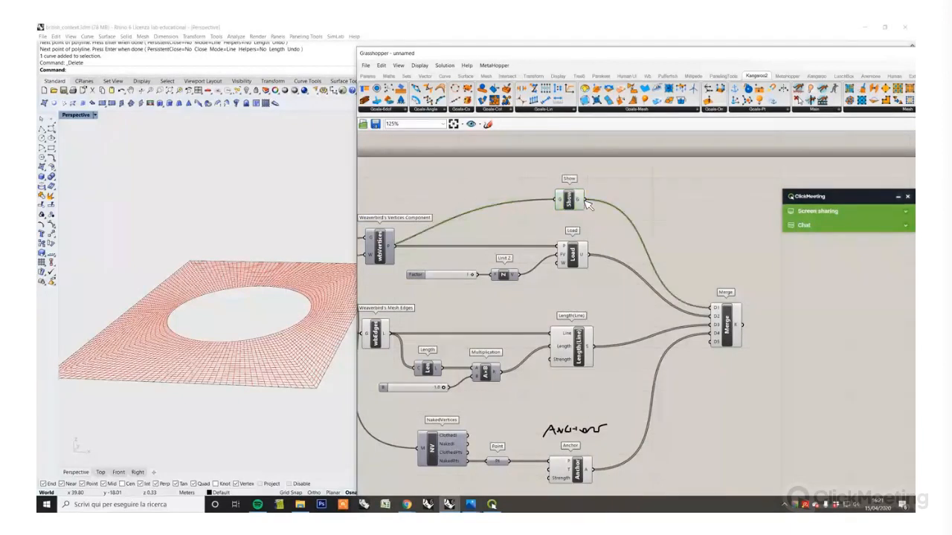
pyautogui.click(671, 278)
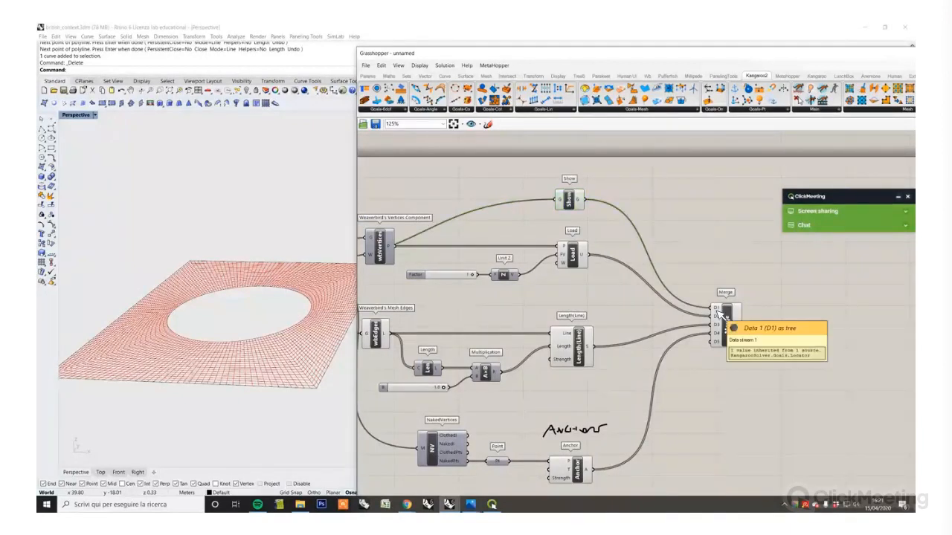
pyautogui.moveTo(725, 325); pyautogui.dragTo(690, 346)
pyautogui.click(736, 394)
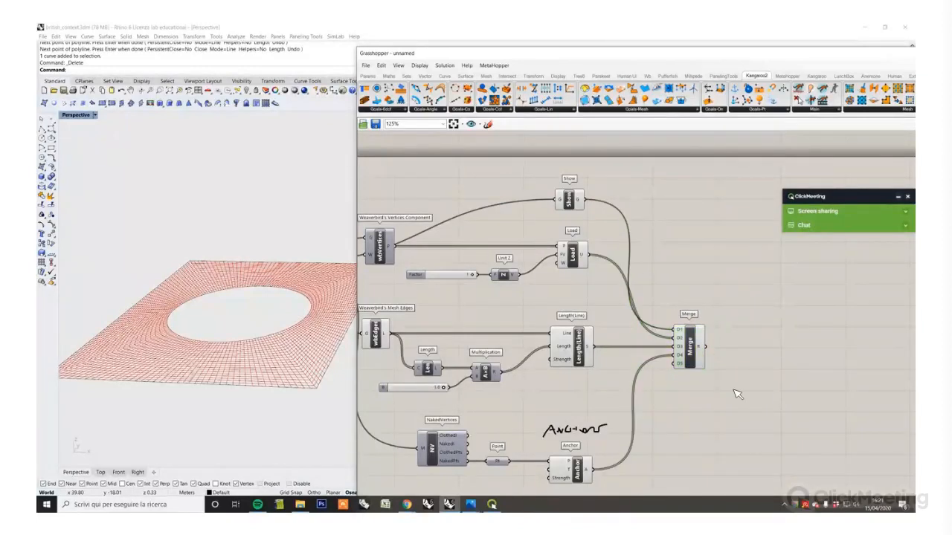
pyautogui.scroll(-4, 735, 388)
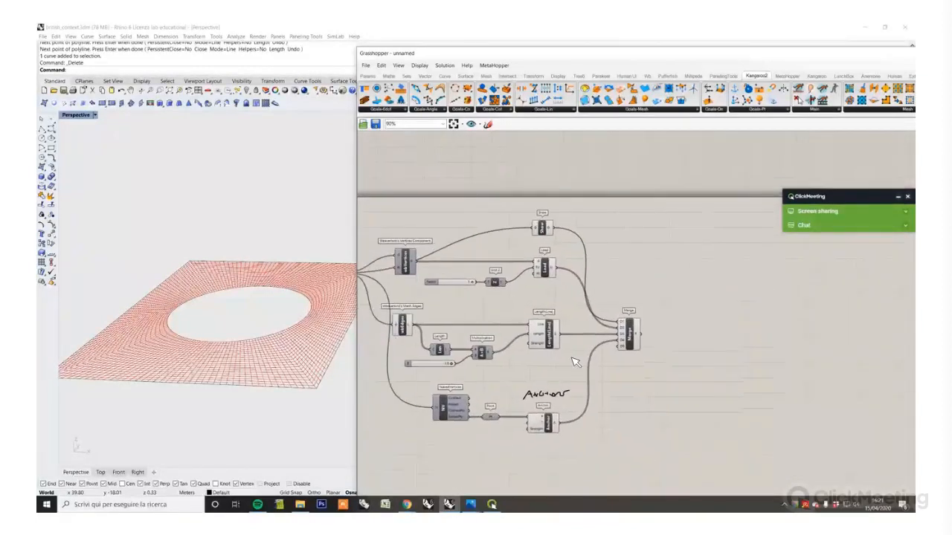
pyautogui.scroll(4, 574, 362)
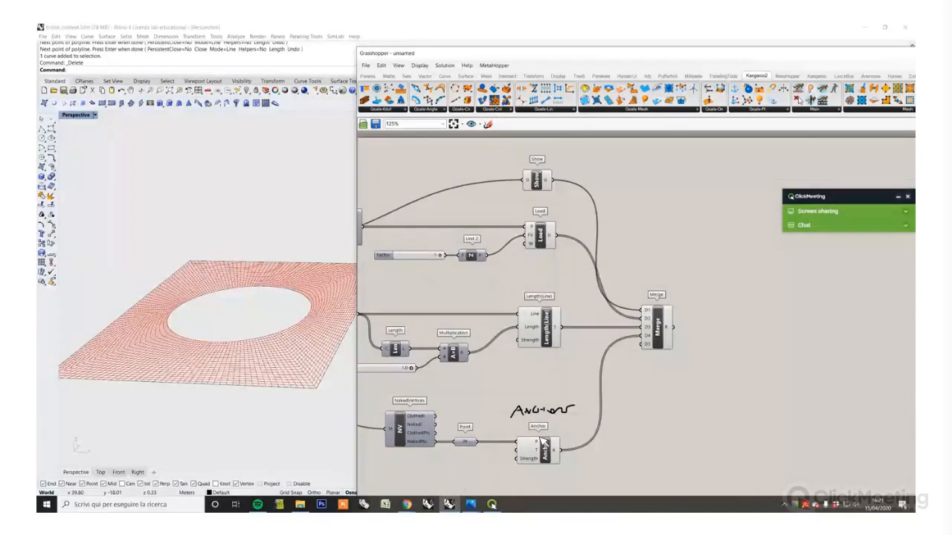
pyautogui.scroll(1, 541, 442)
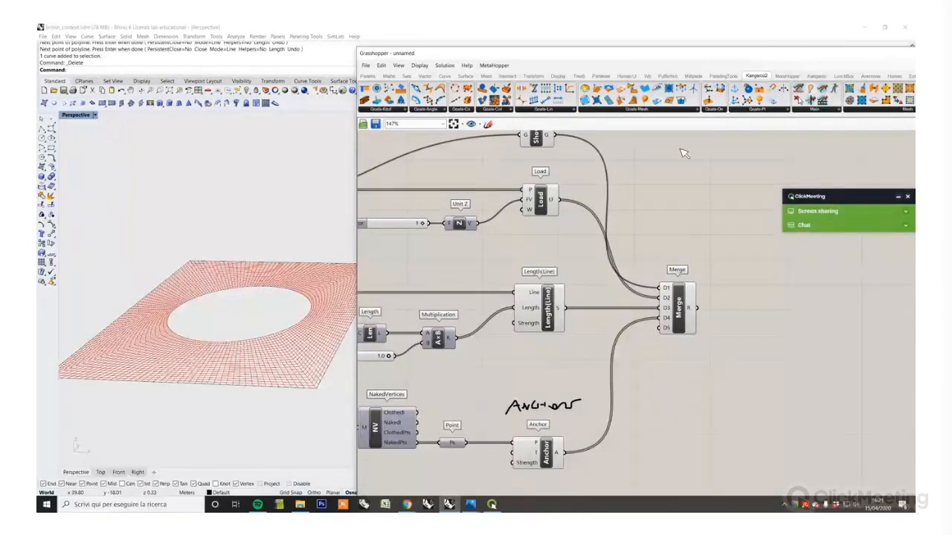
# Step: Add a Kangaroo BouncySolver component to the canvas beside the goals' Merge component
pyautogui.click(826, 112)
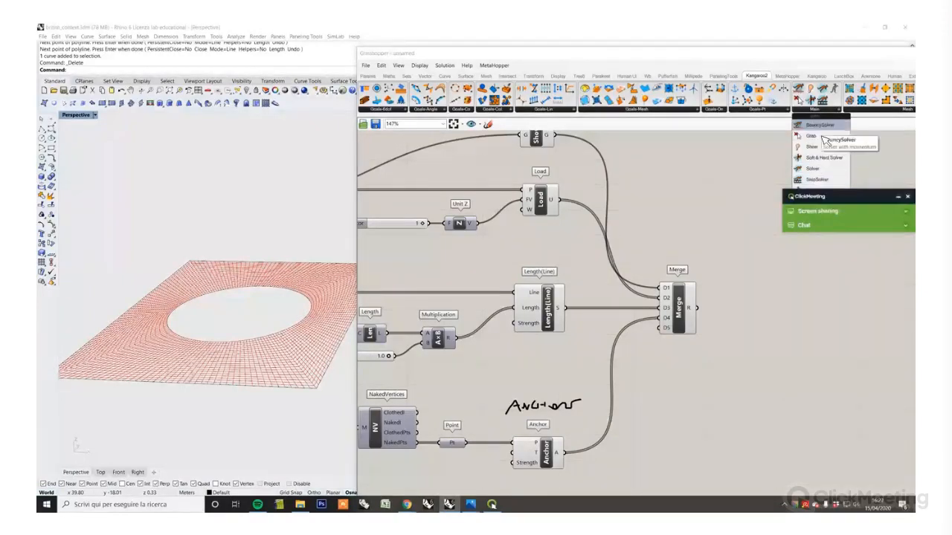
pyautogui.moveTo(868, 195); pyautogui.dragTo(684, 54)
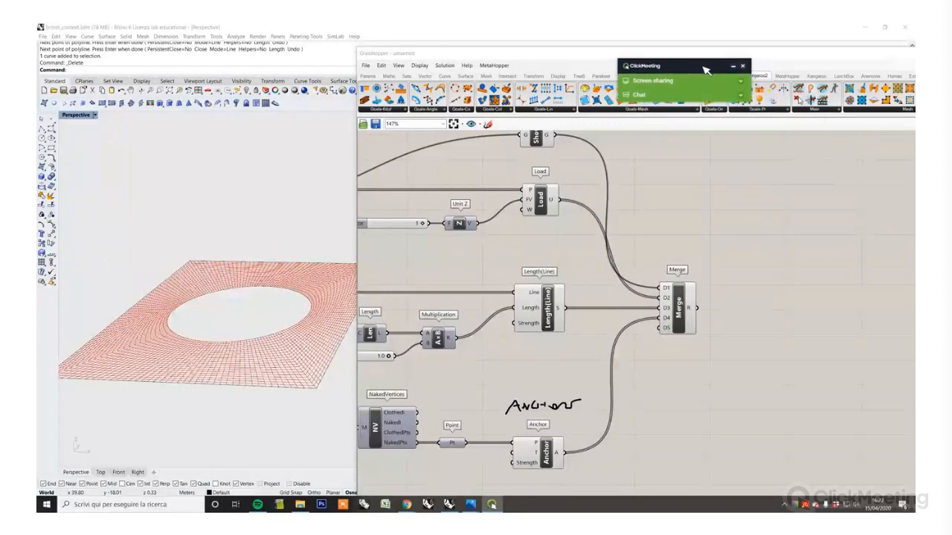
pyautogui.click(826, 111)
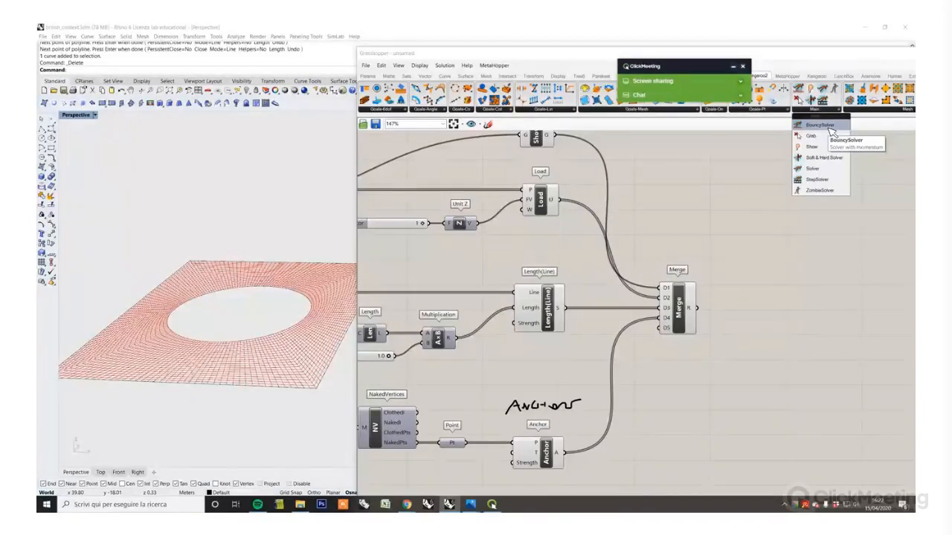
pyautogui.click(790, 311)
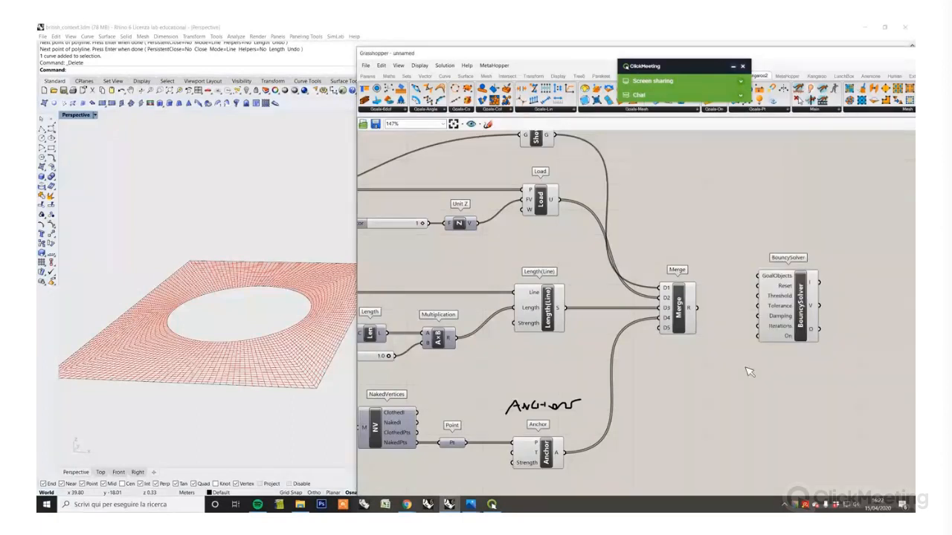
pyautogui.click(800, 311)
# Step: Set the V Count slider feeding the Mesh Surface component's U and V inputs to 10
pyautogui.scroll(-4, 538, 329)
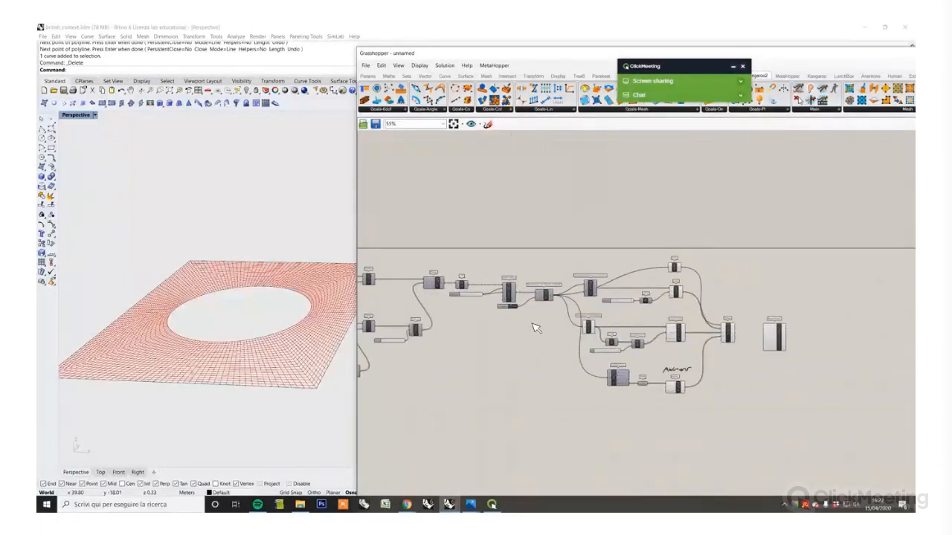
pyautogui.scroll(4, 465, 299)
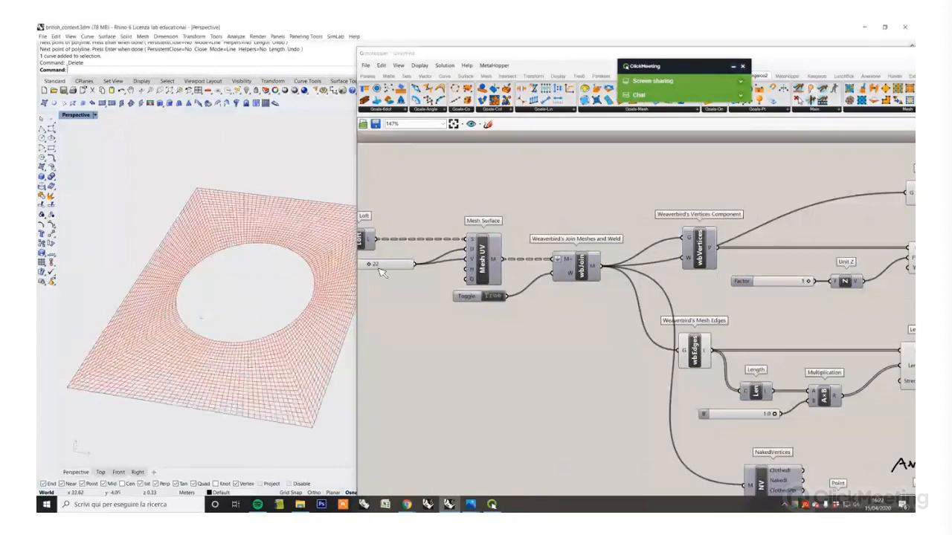
pyautogui.moveTo(373, 268); pyautogui.dragTo(480, 301, button='right')
pyautogui.scroll(2, 480, 302)
pyautogui.doubleClick(499, 299)
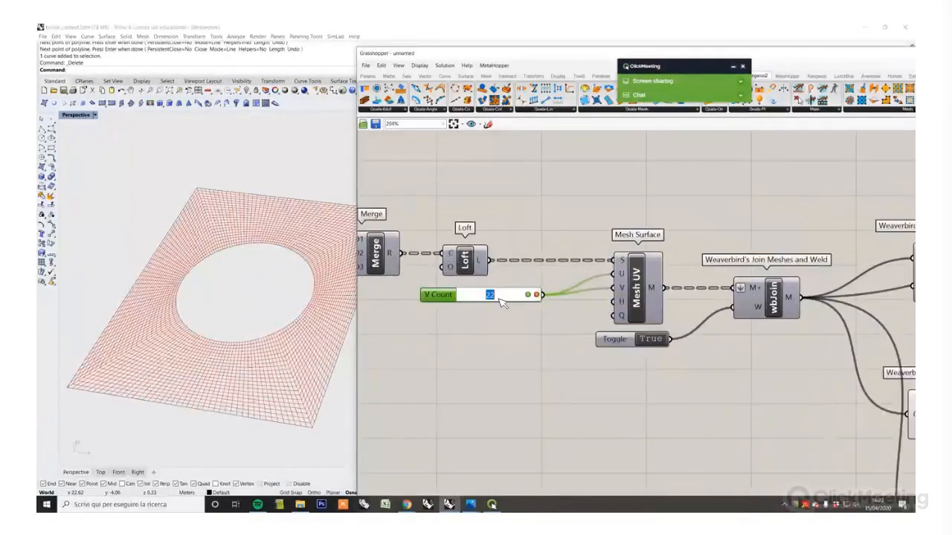
pyautogui.write('1')
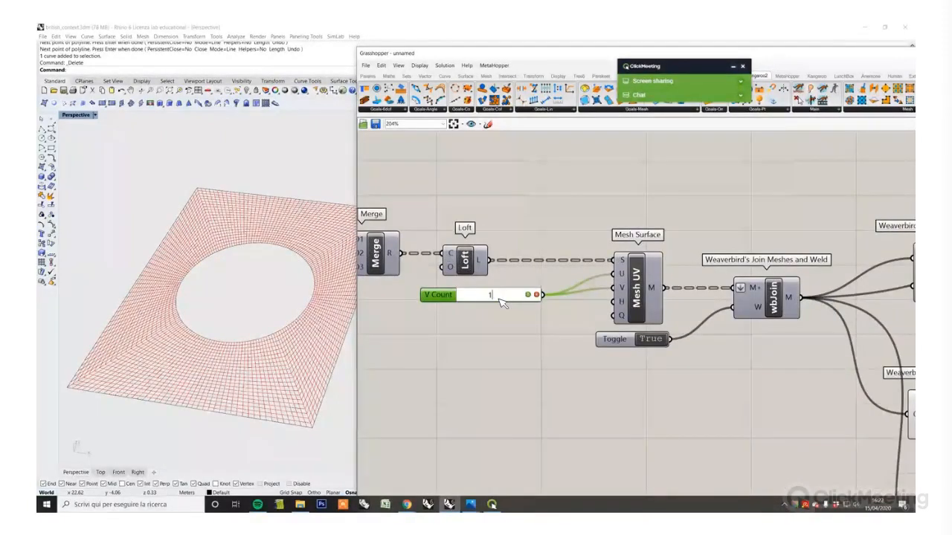
pyautogui.write('3')
pyautogui.moveTo(506, 300); pyautogui.dragTo(475, 299)
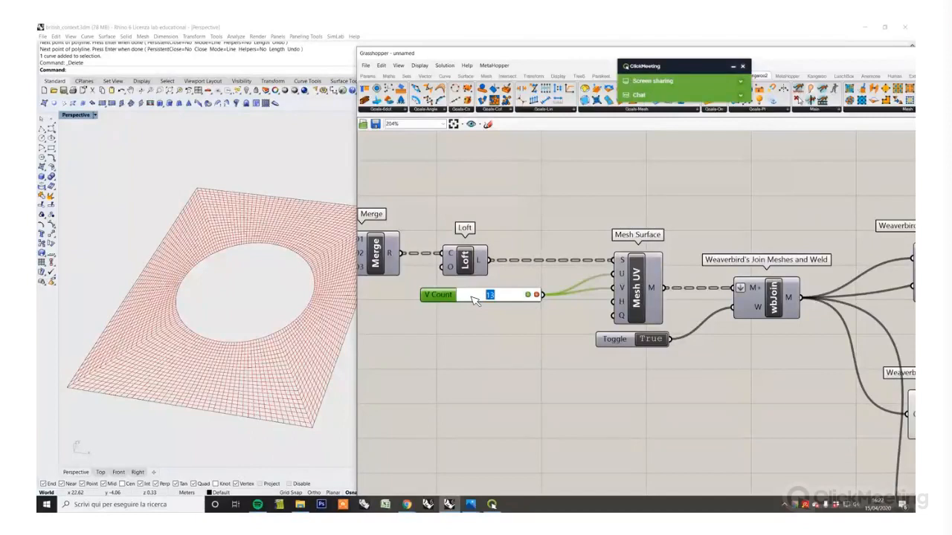
pyautogui.write('10')
pyautogui.press('Return')
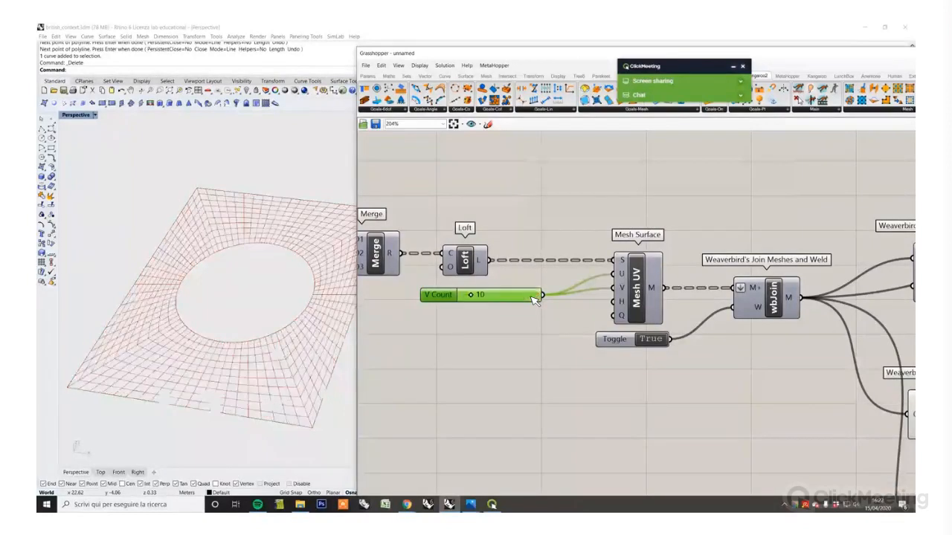
pyautogui.click(505, 327)
# Step: Move the BouncySolver component farther from Merge to leave room for its input components
pyautogui.moveTo(730, 350); pyautogui.dragTo(647, 338, button='right')
pyautogui.scroll(-4, 647, 339)
pyautogui.moveTo(884, 364); pyautogui.dragTo(527, 326, button='right')
pyautogui.scroll(2, 676, 349)
pyautogui.moveTo(676, 349); pyautogui.dragTo(626, 326, button='right')
pyautogui.moveTo(689, 323); pyautogui.dragTo(736, 339)
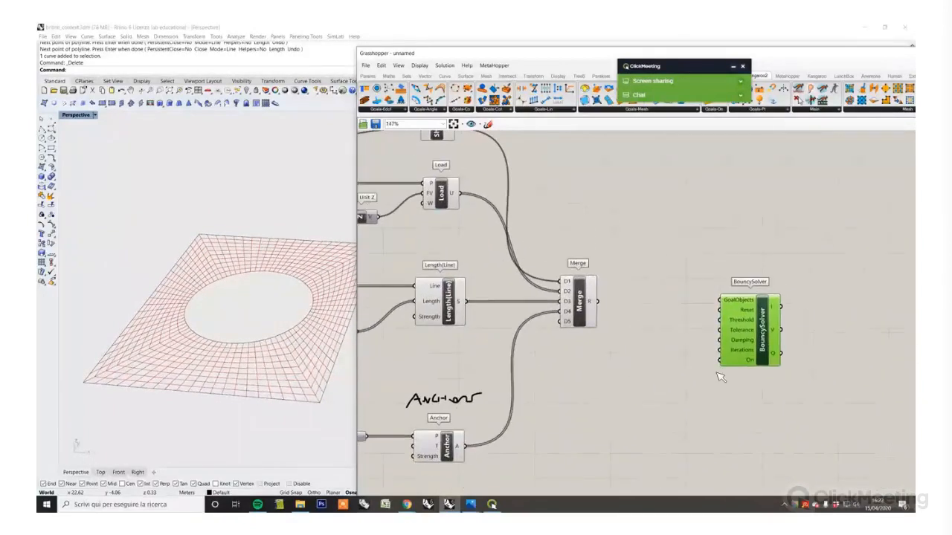
pyautogui.click(720, 377)
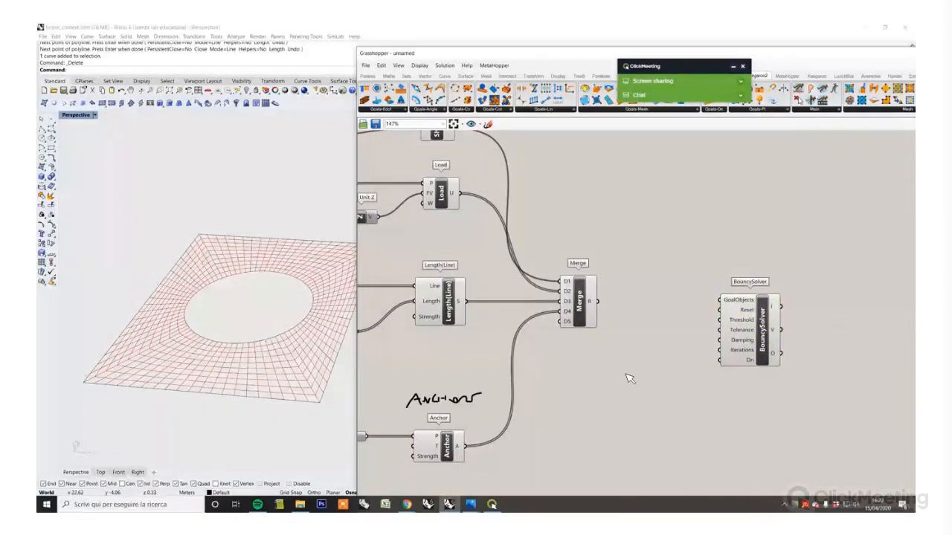
# Step: Flatten the GoalObjects input of the BouncySolver and nudge the component into place
pyautogui.rightClick(745, 303)
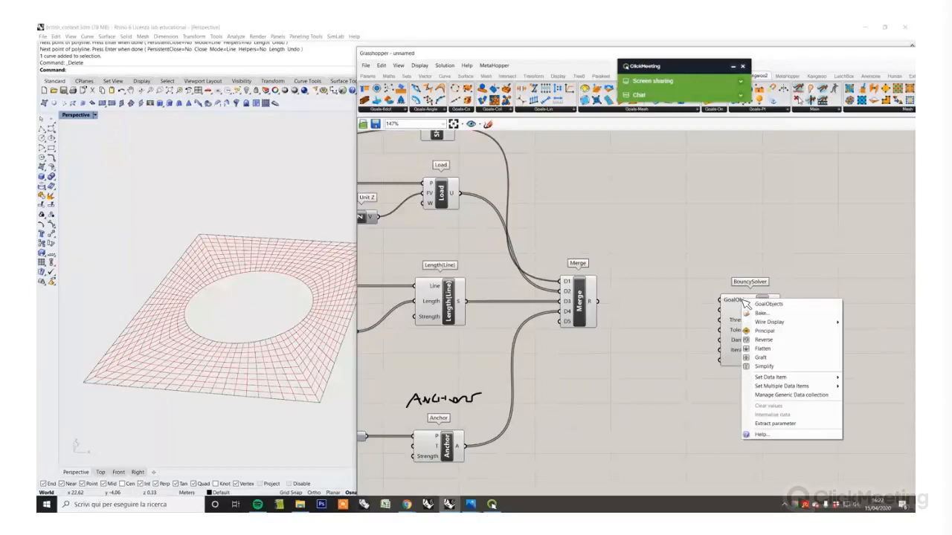
pyautogui.click(762, 348)
pyautogui.scroll(2, 757, 331)
pyautogui.moveTo(759, 298); pyautogui.dragTo(751, 288)
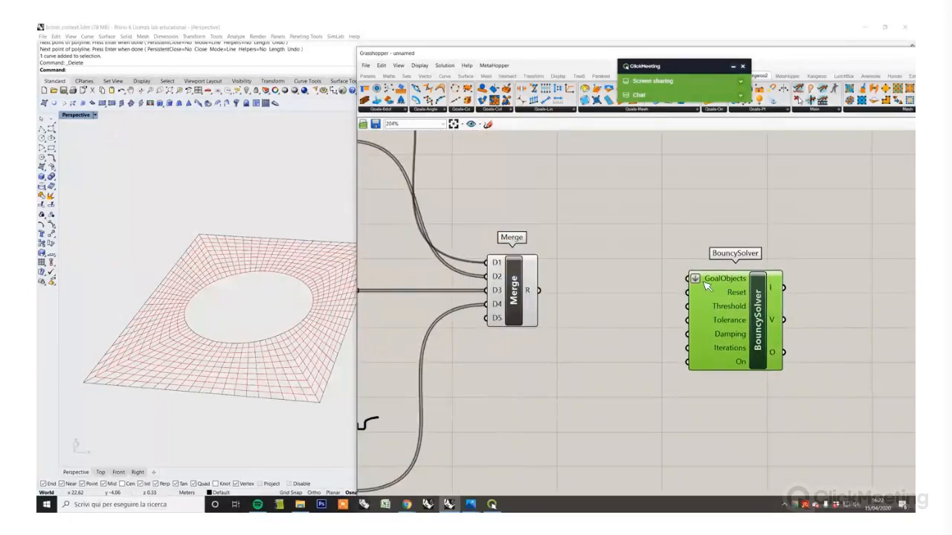
# Step: Add two Boolean Toggle components, stacked below Merge and ahead of the BouncySolver
pyautogui.doubleClick(623, 319)
pyautogui.write('tog')
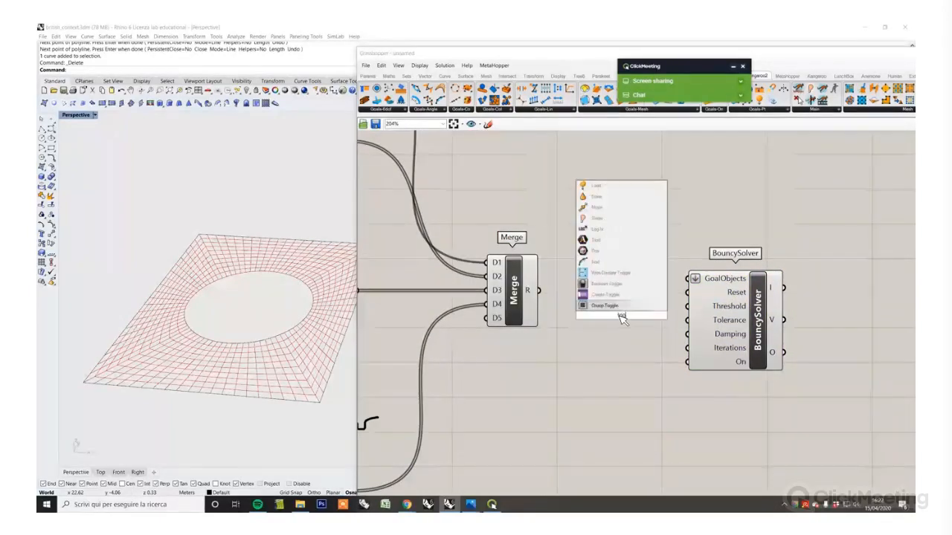
pyautogui.click(614, 285)
pyautogui.moveTo(614, 312); pyautogui.dragTo(553, 360)
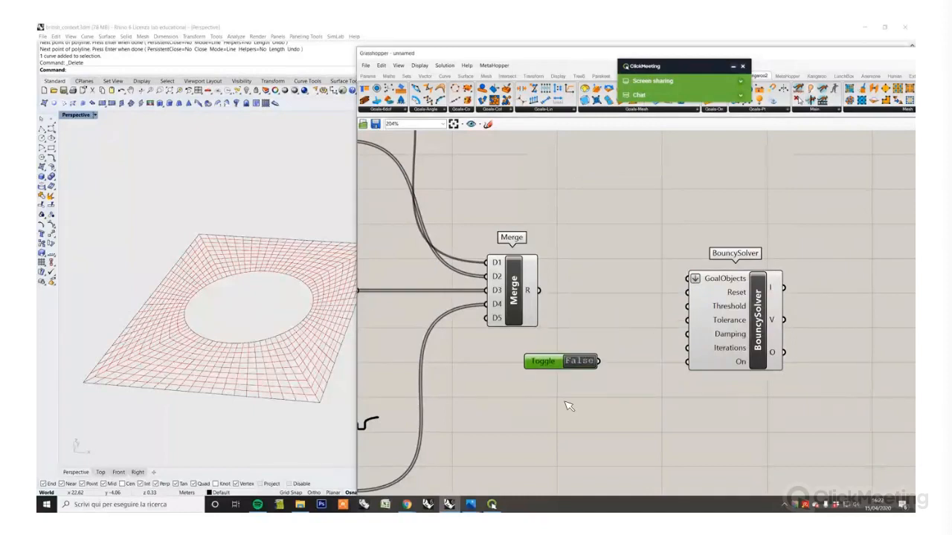
pyautogui.doubleClick(565, 401)
pyautogui.write('togg')
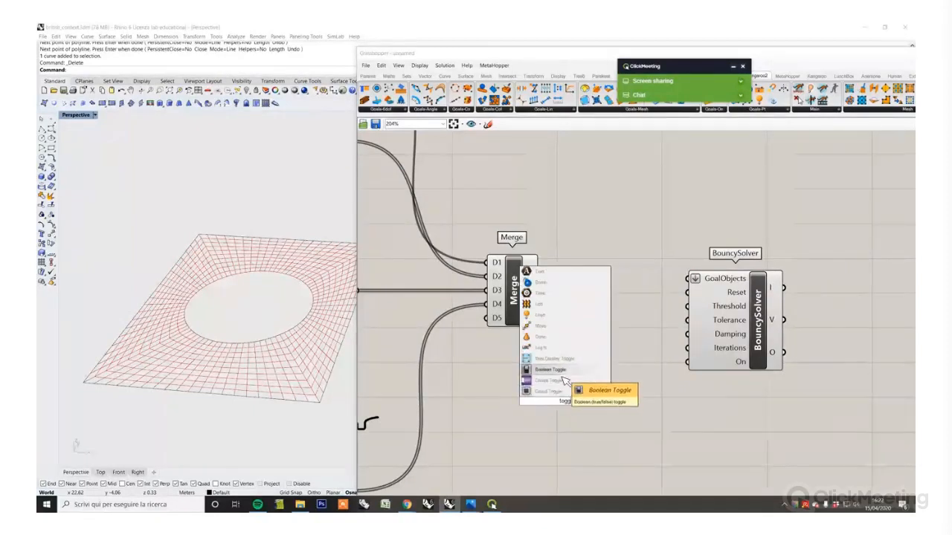
pyautogui.click(550, 370)
pyautogui.moveTo(556, 404); pyautogui.dragTo(553, 395)
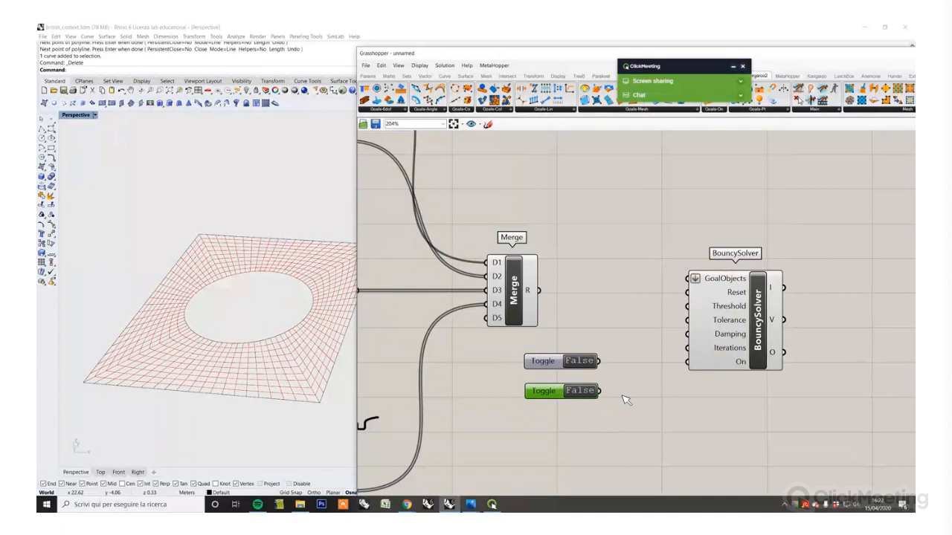
pyautogui.click(623, 397)
# Step: Connect the lower toggle to the BouncySolver's On input and the upper one to Reset, switching Reset to True and back to False
pyautogui.moveTo(754, 364); pyautogui.dragTo(755, 389)
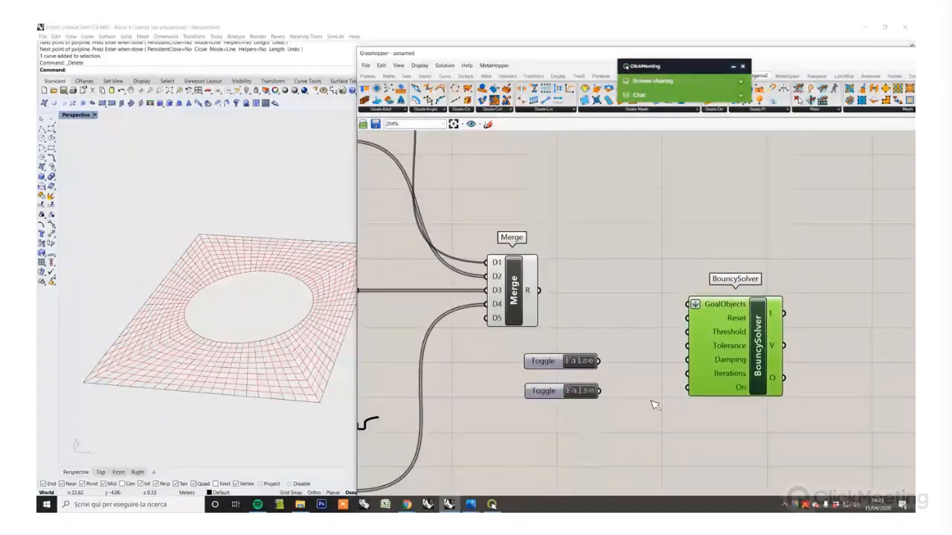
pyautogui.moveTo(599, 391); pyautogui.dragTo(686, 390)
pyautogui.click(593, 404)
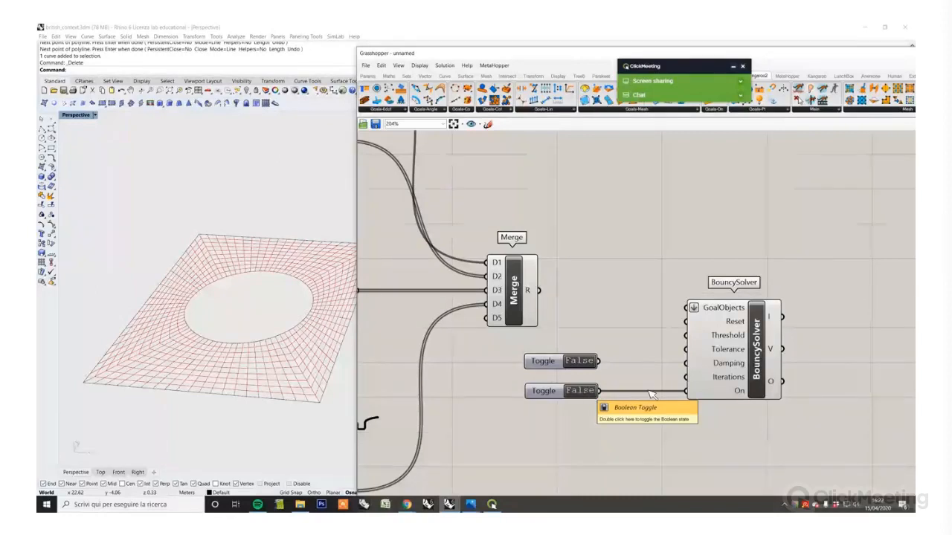
pyautogui.moveTo(726, 403)
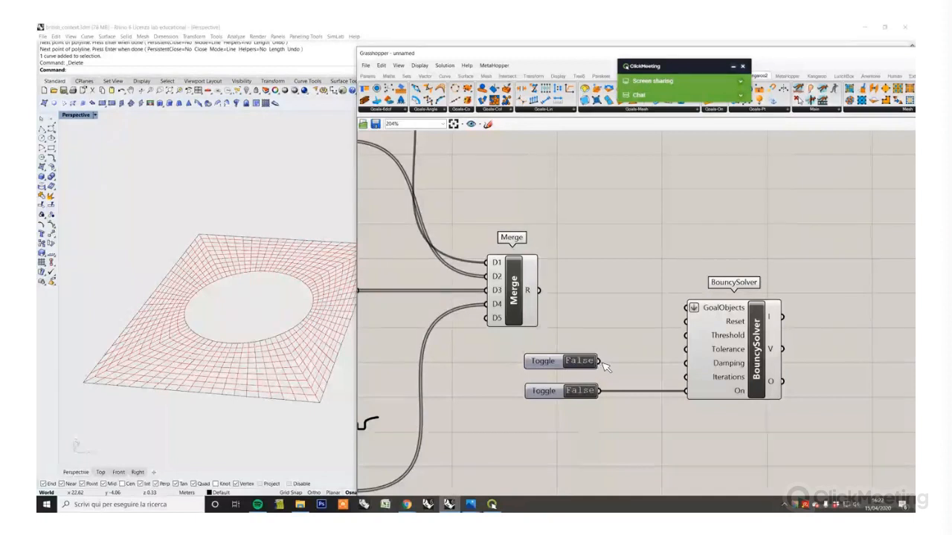
pyautogui.moveTo(604, 363); pyautogui.dragTo(686, 332)
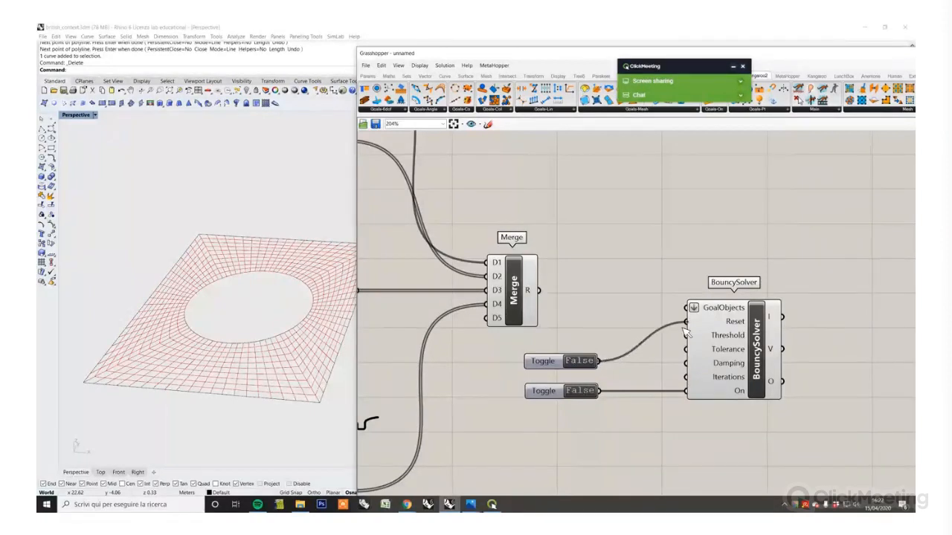
pyautogui.doubleClick(588, 361)
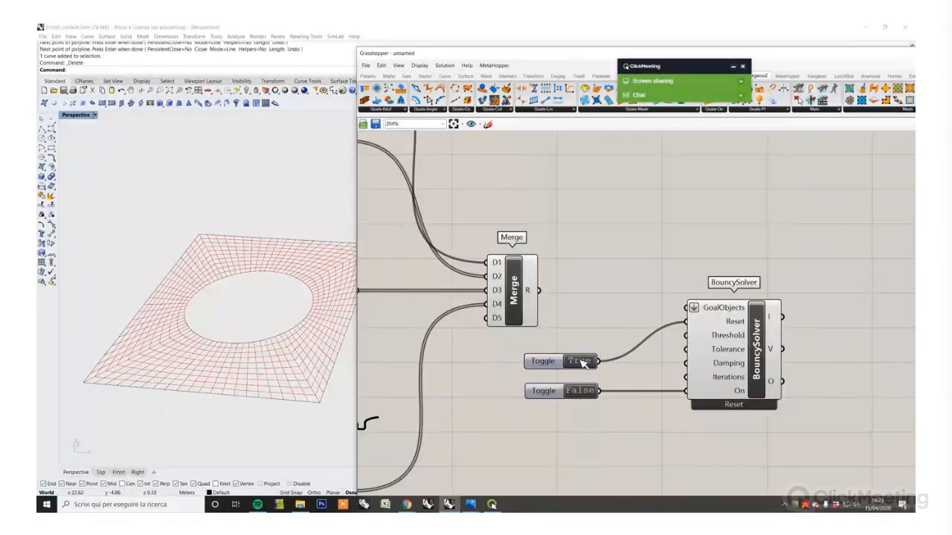
pyautogui.doubleClick(583, 362)
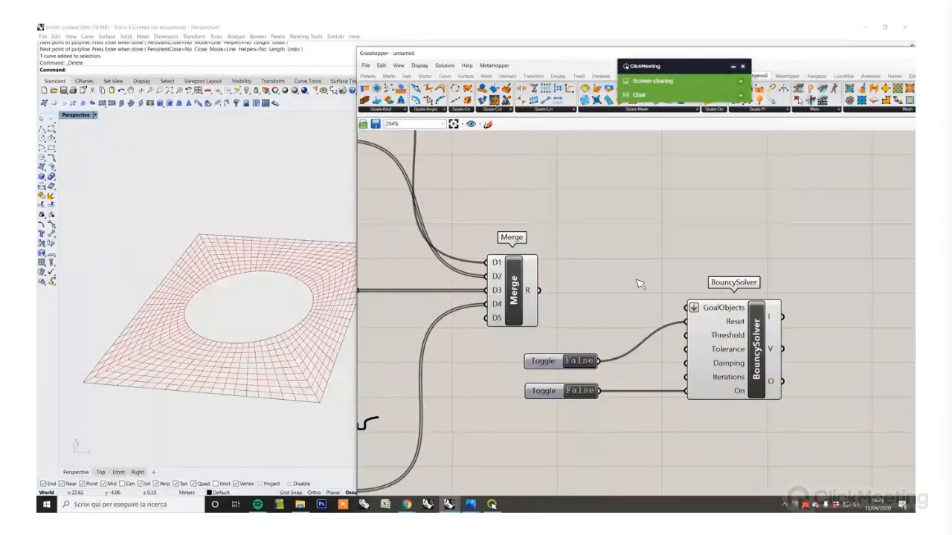
# Step: Connect Merge's result to the BouncySolver's GoalObjects input and shift the solver into line with Merge
pyautogui.moveTo(540, 290); pyautogui.dragTo(687, 307)
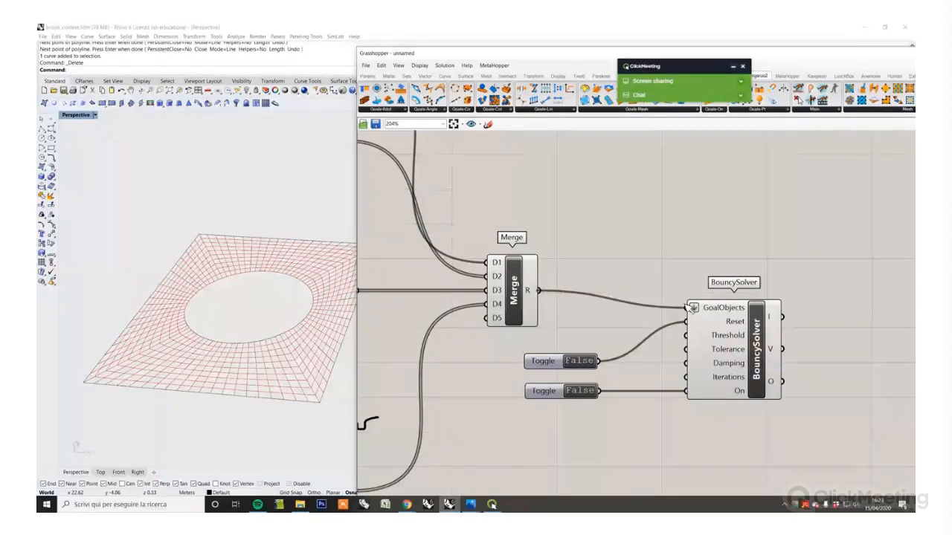
pyautogui.moveTo(751, 353); pyautogui.dragTo(727, 336)
pyautogui.click(796, 385)
pyautogui.scroll(3, 717, 383)
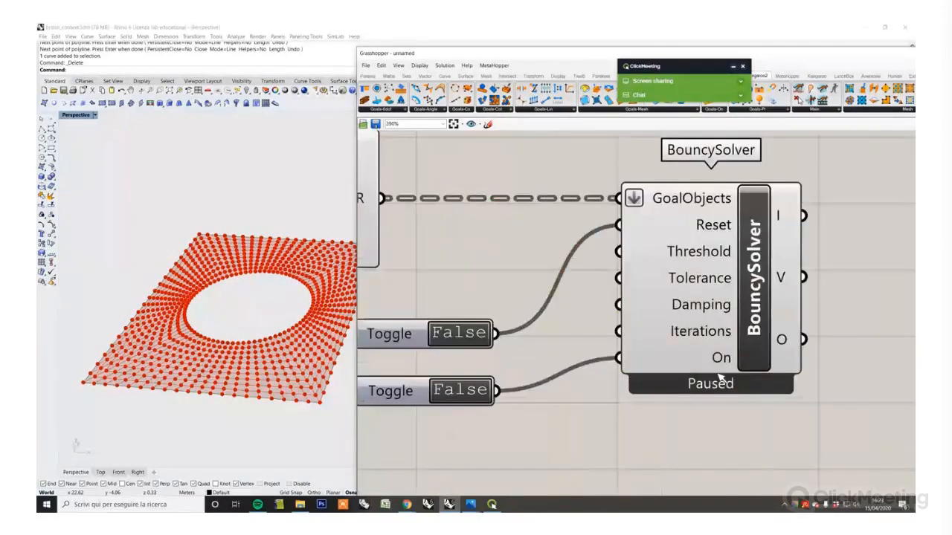
pyautogui.scroll(-3, 718, 392)
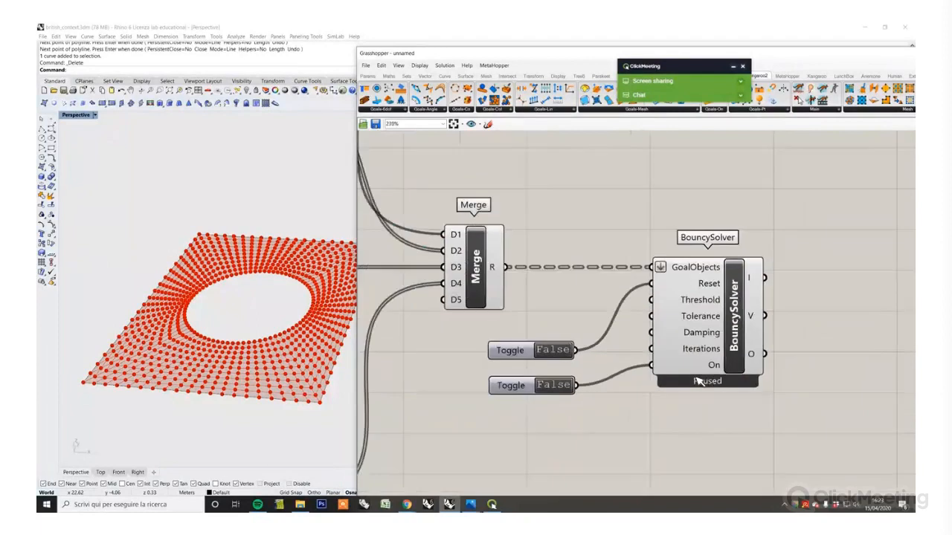
pyautogui.moveTo(318, 368); pyautogui.dragTo(308, 362, button='right')
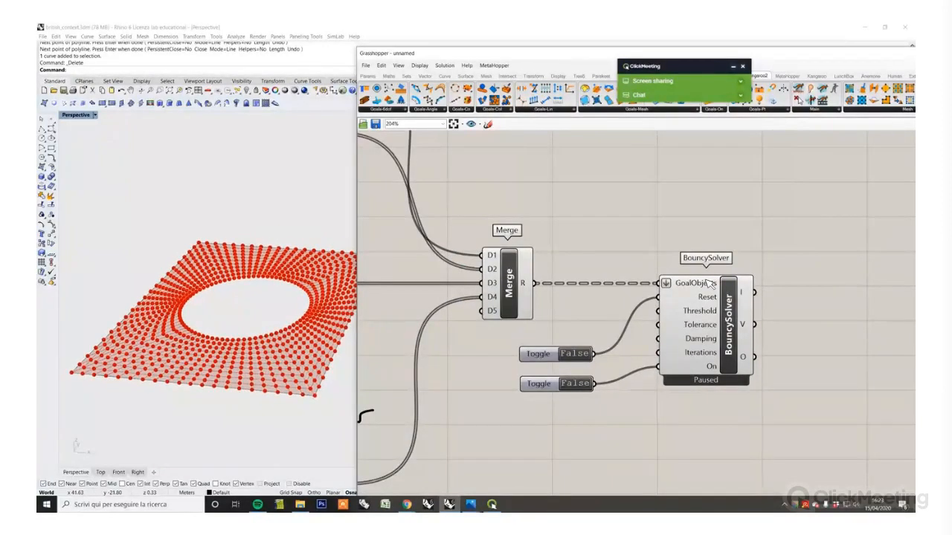
pyautogui.scroll(2, 328, 310)
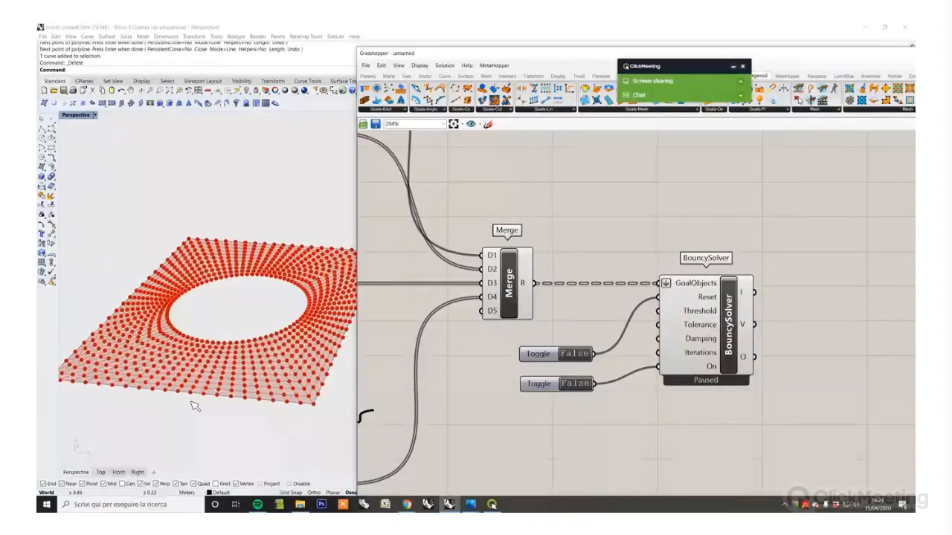
# Step: Turn off the preview of the goal components and Merge, leaving the BouncySolver previewed
pyautogui.scroll(-5, 729, 327)
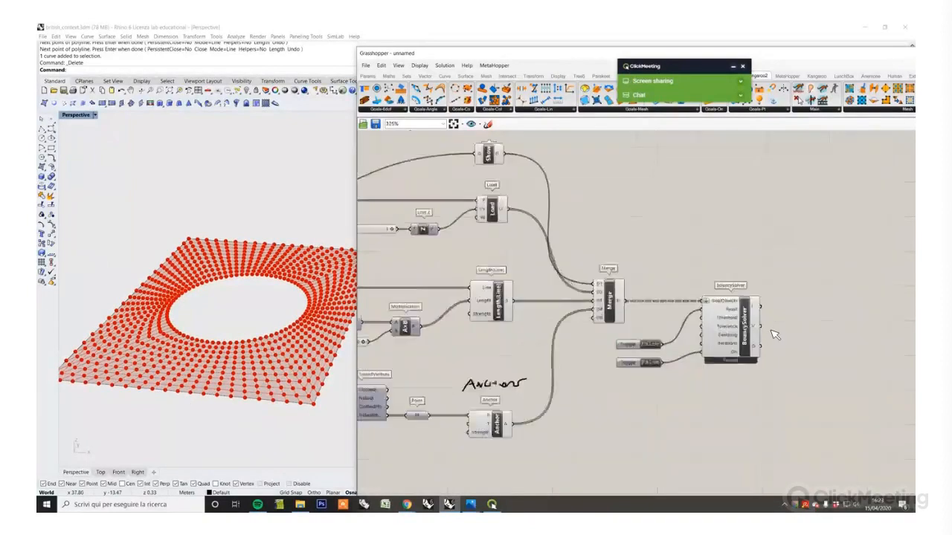
pyautogui.moveTo(686, 418); pyautogui.dragTo(509, 241)
pyautogui.scroll(-3, 621, 331)
pyautogui.rightClick(559, 225)
pyautogui.click(586, 238)
pyautogui.scroll(5, 654, 327)
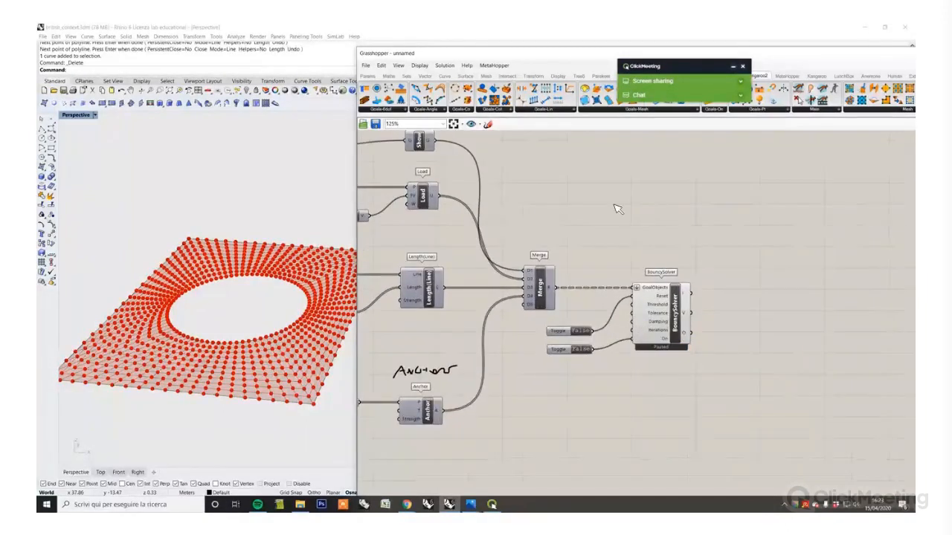
# Step: Add a Panel beside the BouncySolver, connect the solver's O output to it and nudge it into line
pyautogui.click(367, 76)
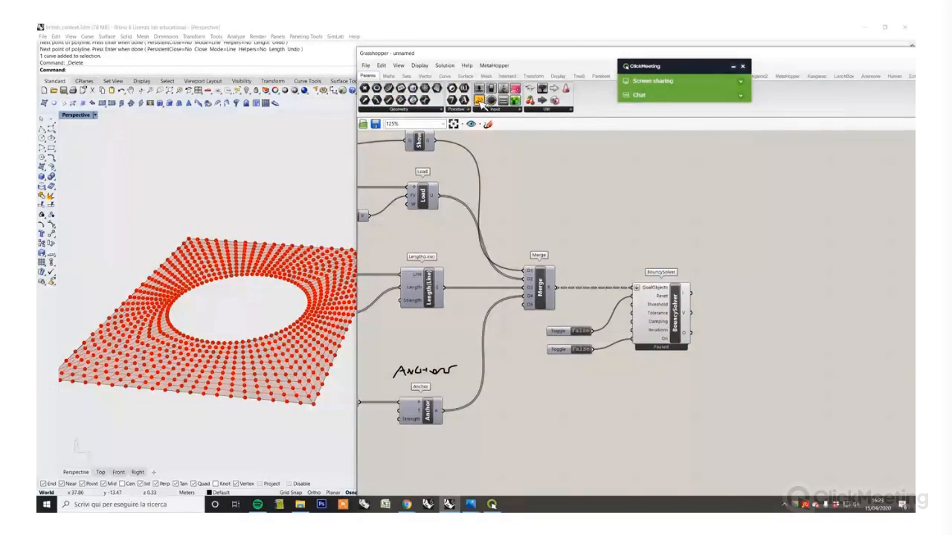
pyautogui.click(479, 101)
pyautogui.scroll(3, 777, 306)
pyautogui.click(761, 348)
pyautogui.moveTo(640, 355); pyautogui.dragTo(706, 347)
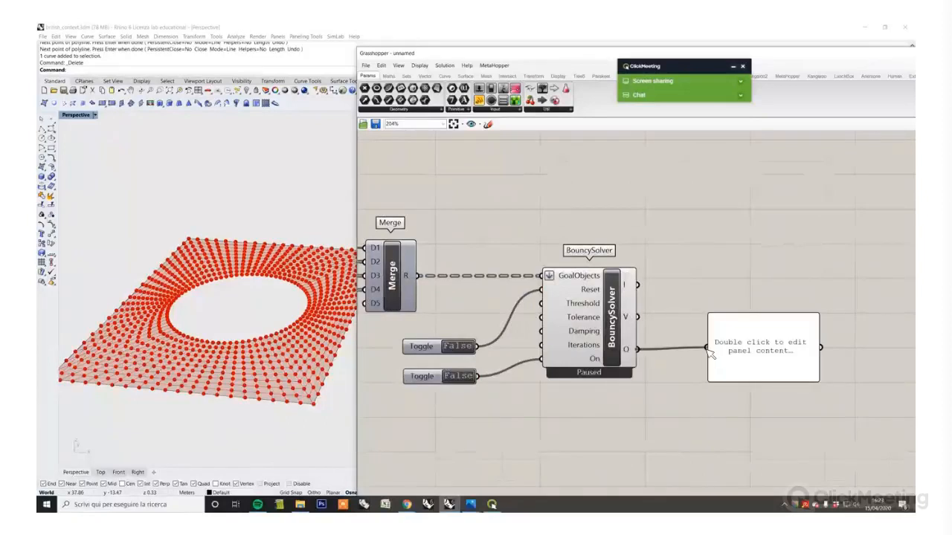
pyautogui.moveTo(781, 375); pyautogui.dragTo(791, 378)
pyautogui.moveTo(796, 409); pyautogui.dragTo(735, 305, button='right')
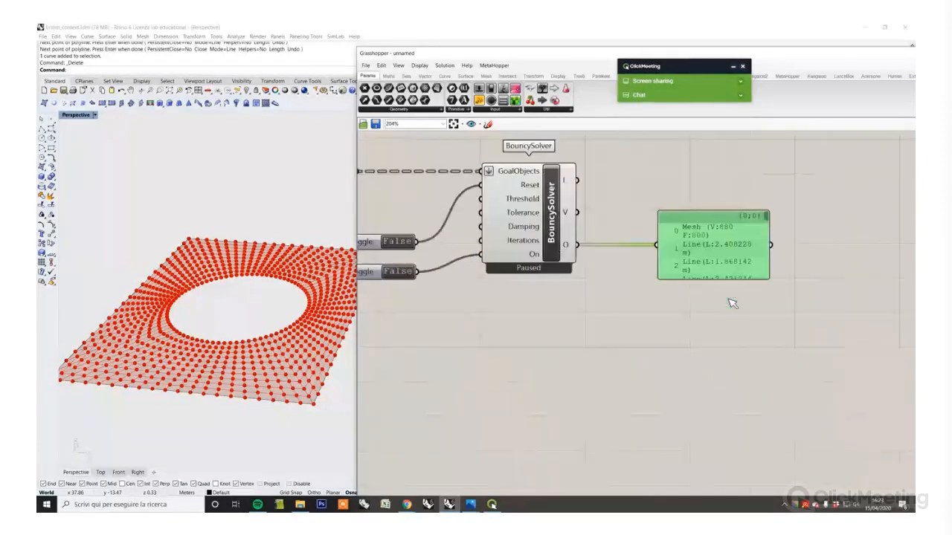
# Step: Enlarge the output panel so more list items fit and align it with the BouncySolver
pyautogui.moveTo(770, 280); pyautogui.dragTo(866, 415)
pyautogui.moveTo(812, 371); pyautogui.dragTo(786, 309)
pyautogui.moveTo(571, 298); pyautogui.dragTo(559, 388, button='right')
pyautogui.click(559, 388)
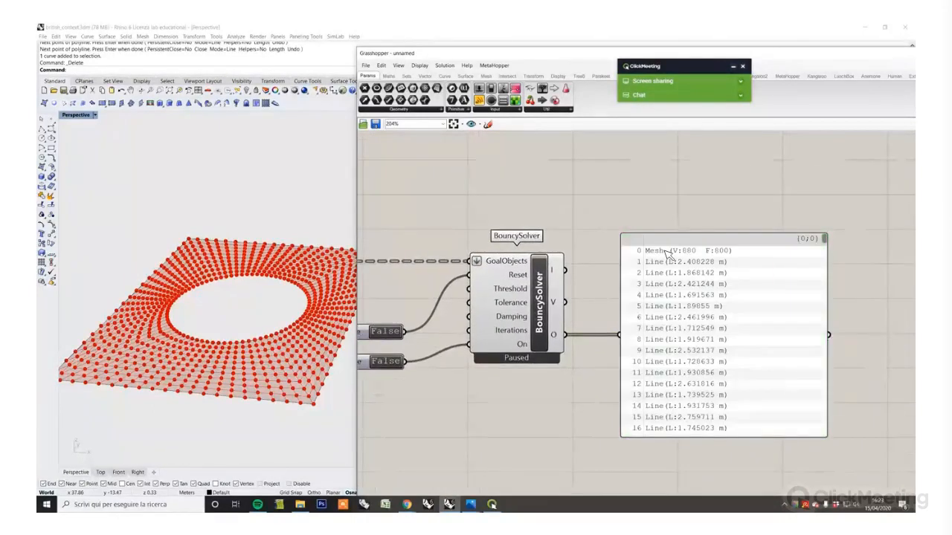
# Step: Compare the order of the goals entering Merge with the geometry listed in the BouncySolver's output panel
pyautogui.scroll(3, 668, 253)
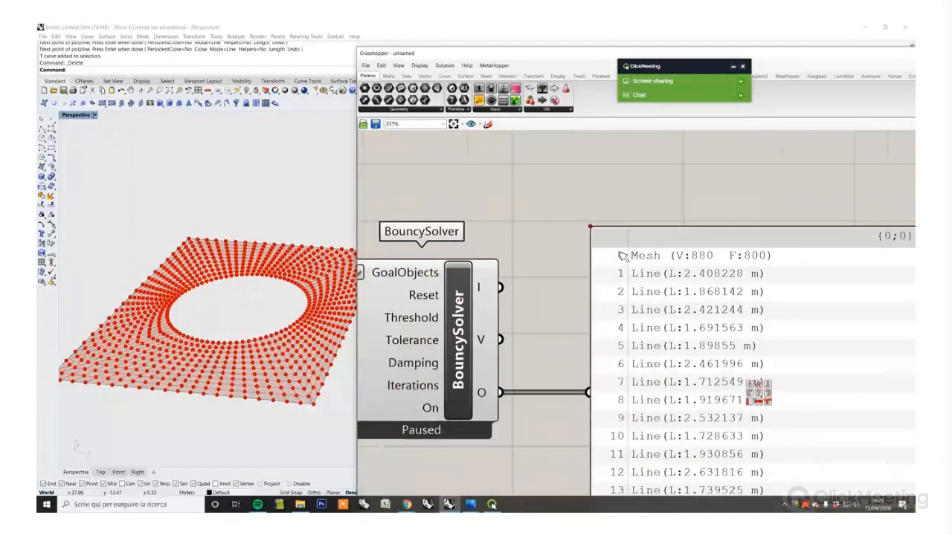
pyautogui.scroll(-5, 711, 298)
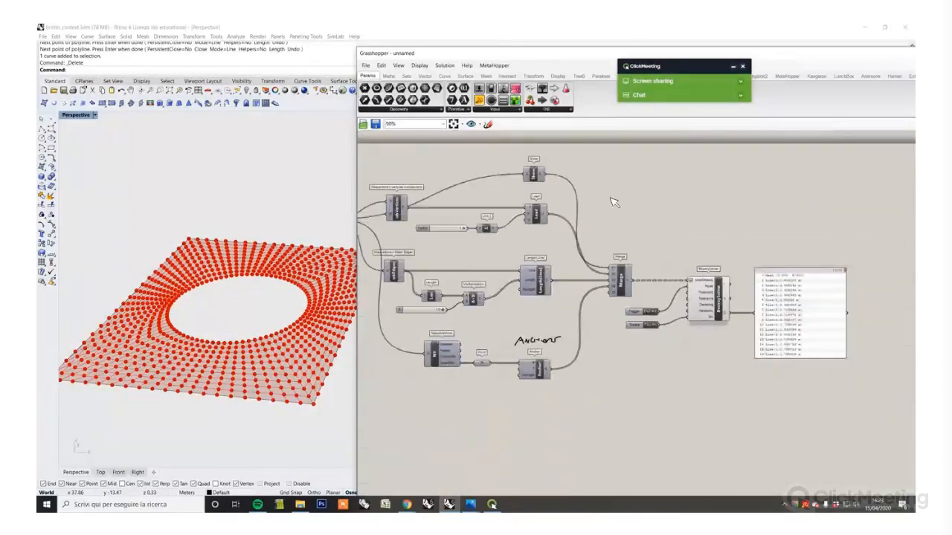
pyautogui.scroll(3, 654, 215)
pyautogui.scroll(3, 751, 332)
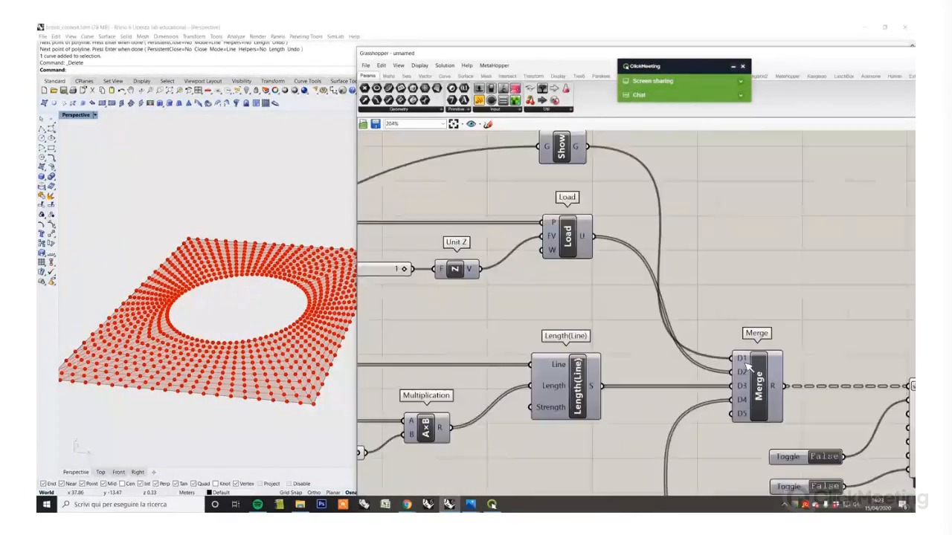
pyautogui.scroll(-4, 774, 360)
pyautogui.moveTo(850, 358); pyautogui.dragTo(568, 244, button='right')
pyautogui.scroll(5, 643, 254)
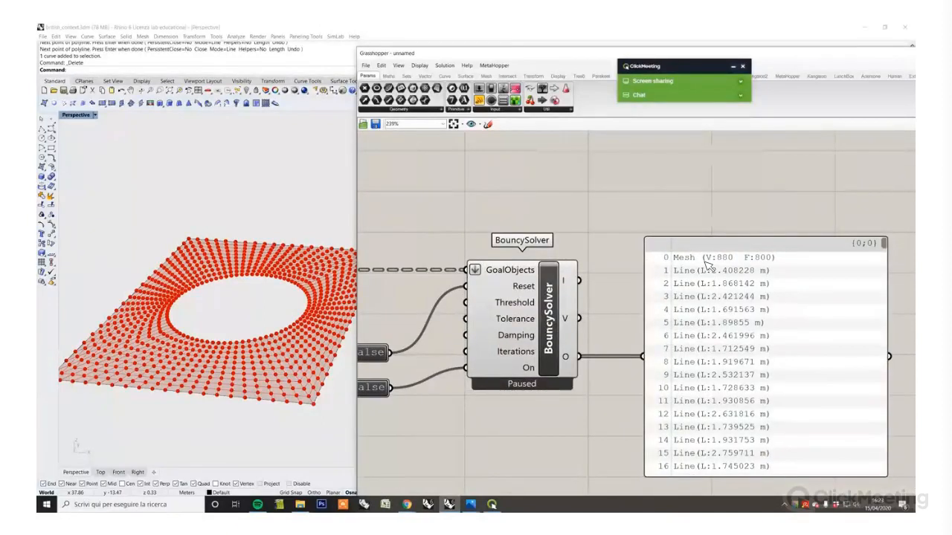
pyautogui.scroll(-5, 551, 246)
pyautogui.moveTo(416, 233); pyautogui.dragTo(452, 255, button='right')
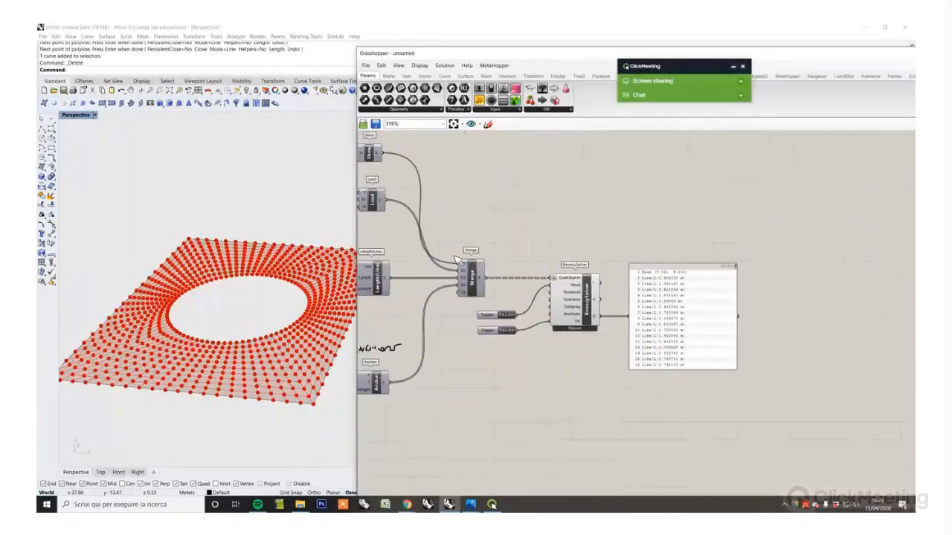
pyautogui.scroll(3, 607, 290)
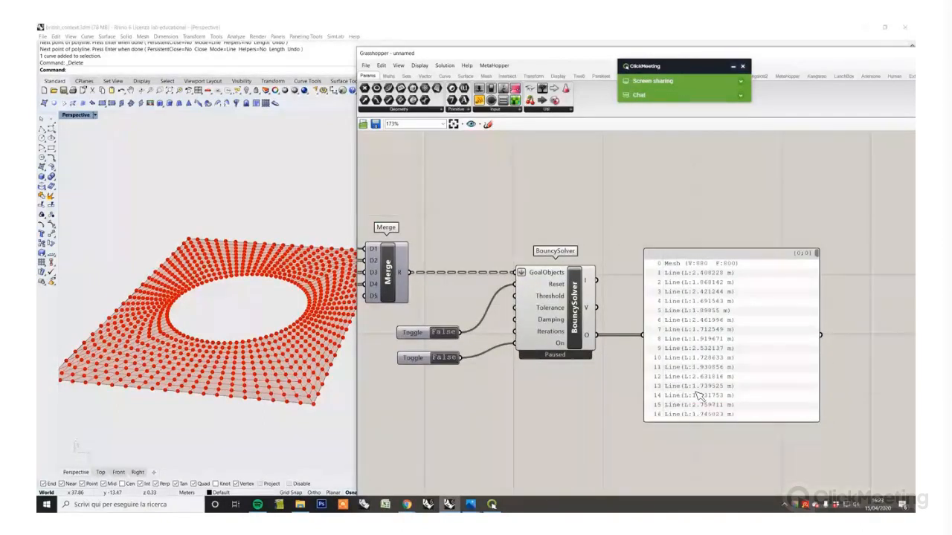
# Step: Move the output panel farther from the BouncySolver, keeping it level with the O output
pyautogui.moveTo(678, 398); pyautogui.dragTo(727, 390)
pyautogui.doubleClick(646, 414)
pyautogui.write('item')
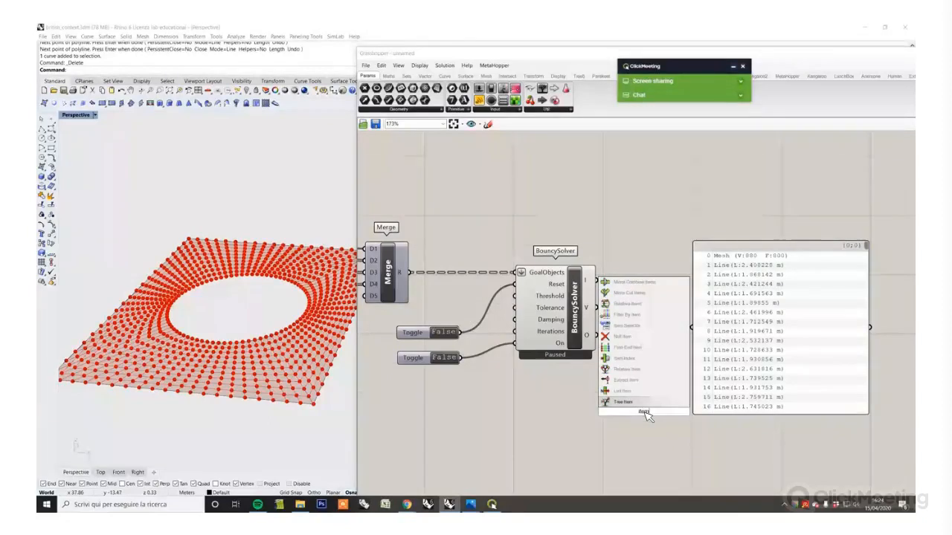
pyautogui.click(627, 425)
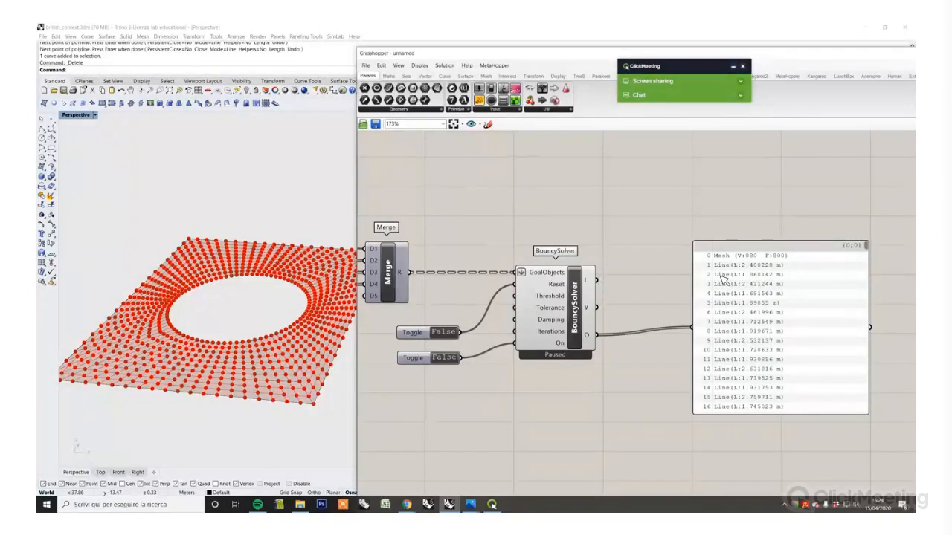
pyautogui.moveTo(732, 287); pyautogui.dragTo(733, 294)
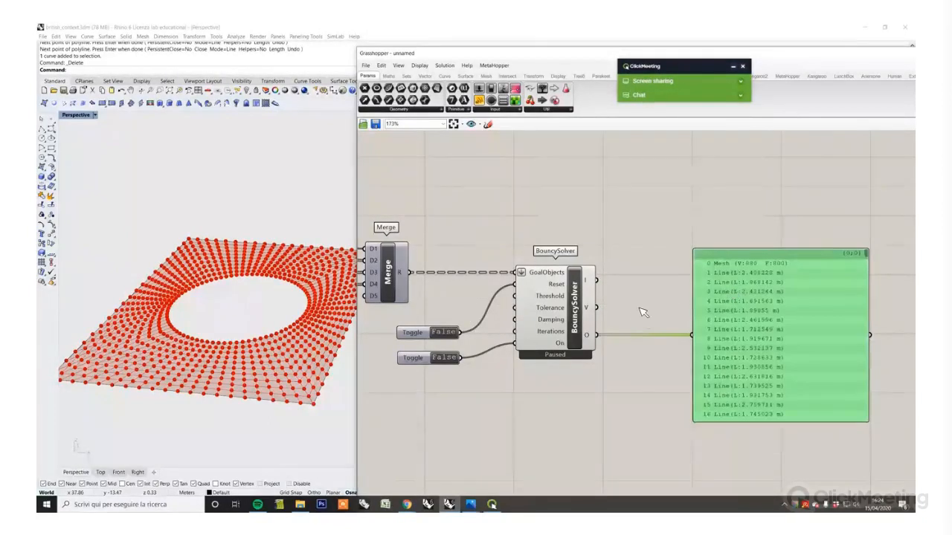
pyautogui.click(623, 354)
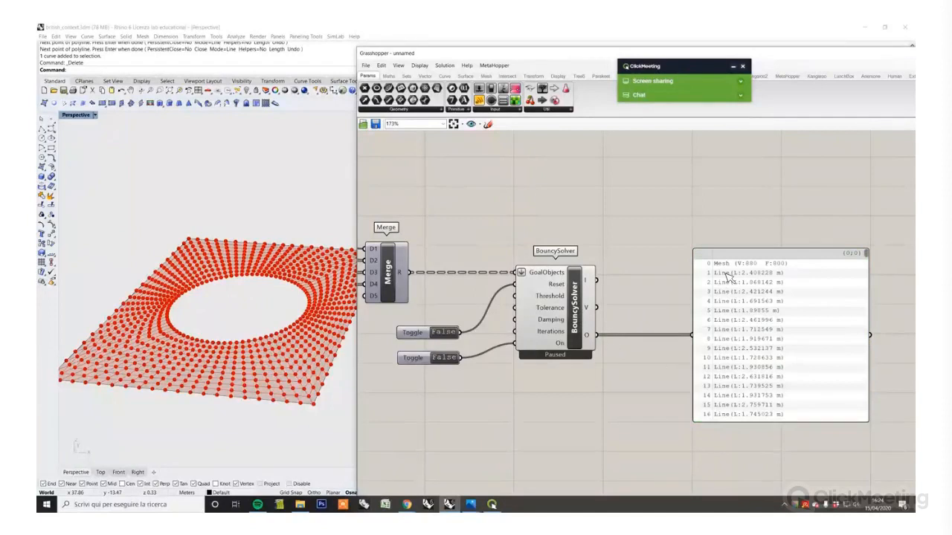
# Step: Add a Mesh parameter between the BouncySolver and the panel, feed it from the O output and wire it into the panel
pyautogui.doubleClick(638, 388)
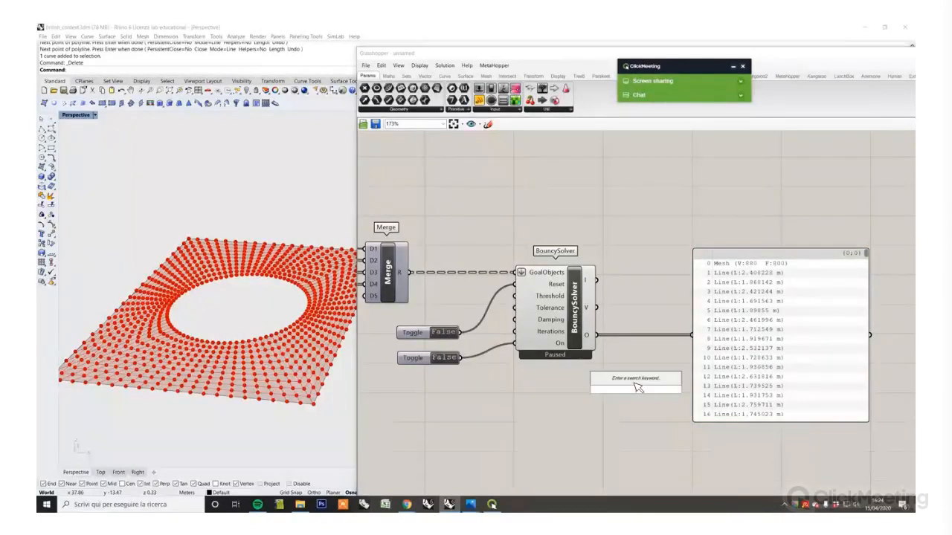
pyautogui.write('merge')
pyautogui.write('s')
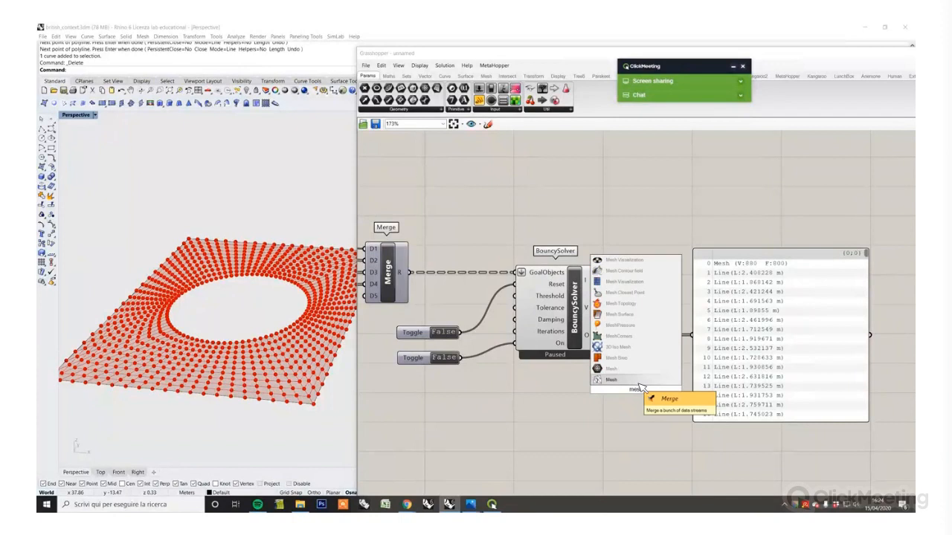
pyautogui.press('Return')
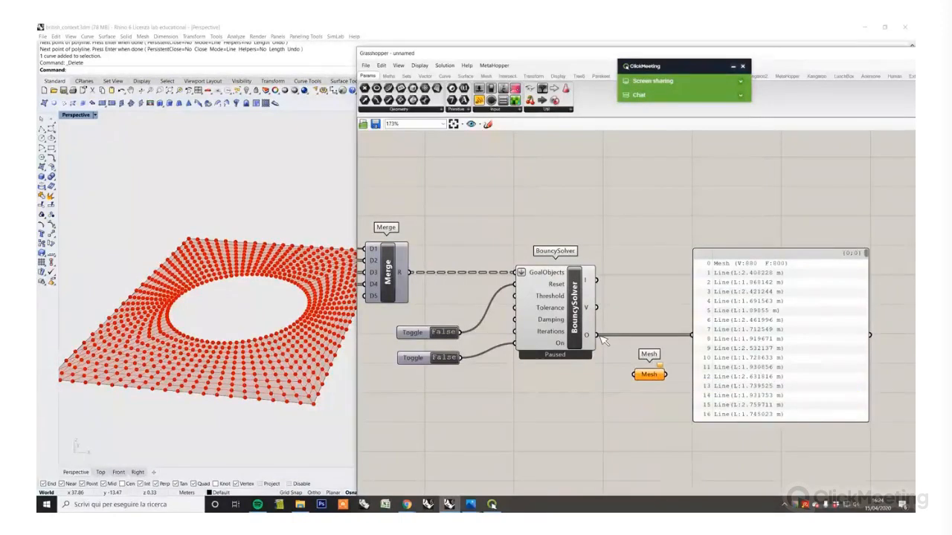
pyautogui.moveTo(597, 335); pyautogui.dragTo(762, 284)
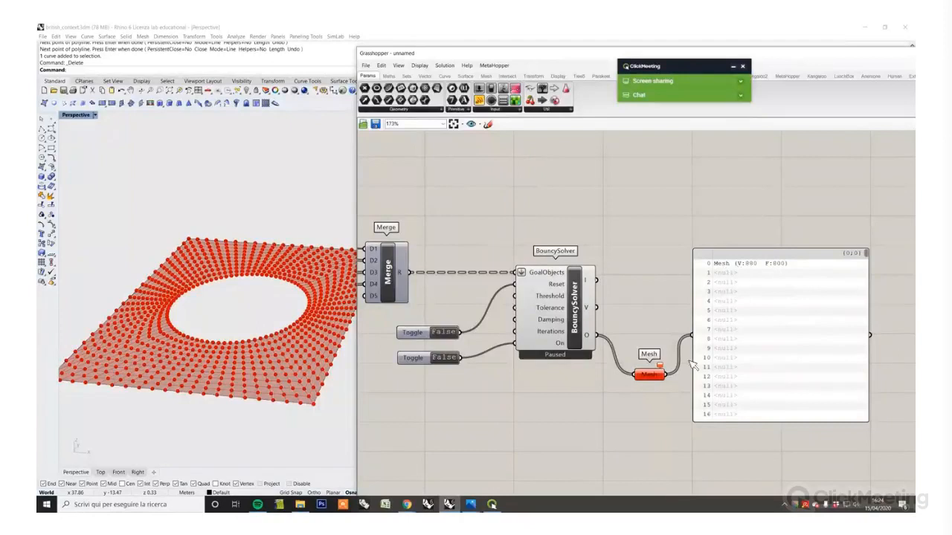
pyautogui.moveTo(653, 379); pyautogui.dragTo(649, 339)
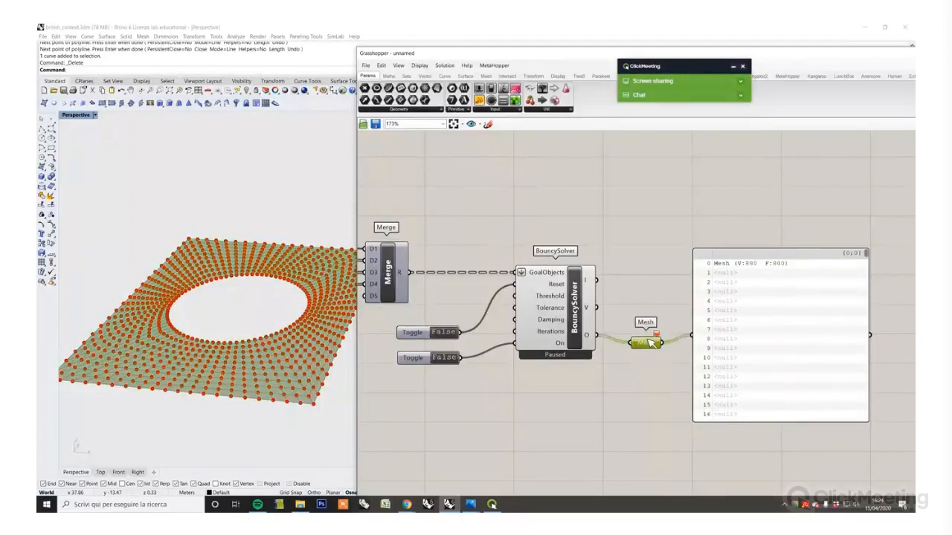
pyautogui.click(736, 319)
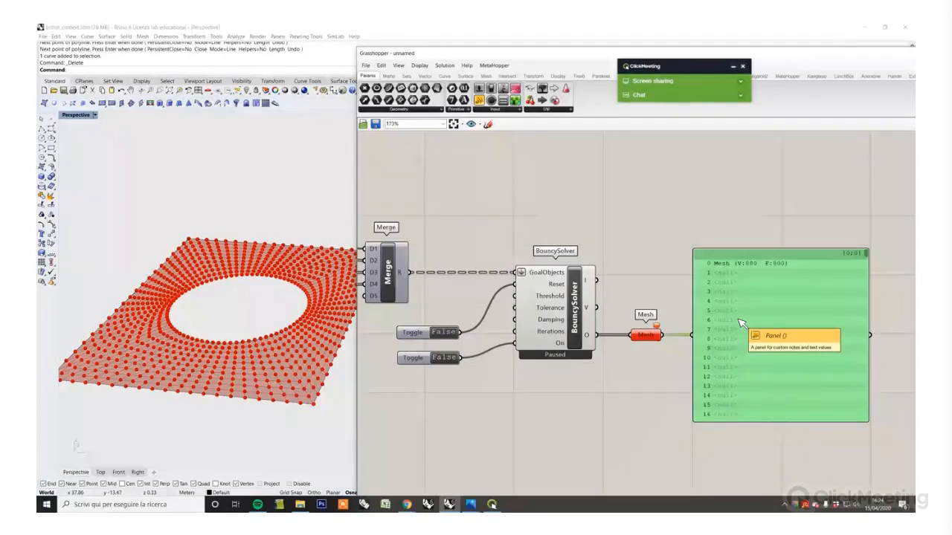
pyautogui.moveTo(659, 335); pyautogui.dragTo(641, 335)
# Step: Examine the items passing through the Mesh parameter and delete the panel connected to it
pyautogui.scroll(3, 524, 318)
pyautogui.scroll(2, 524, 319)
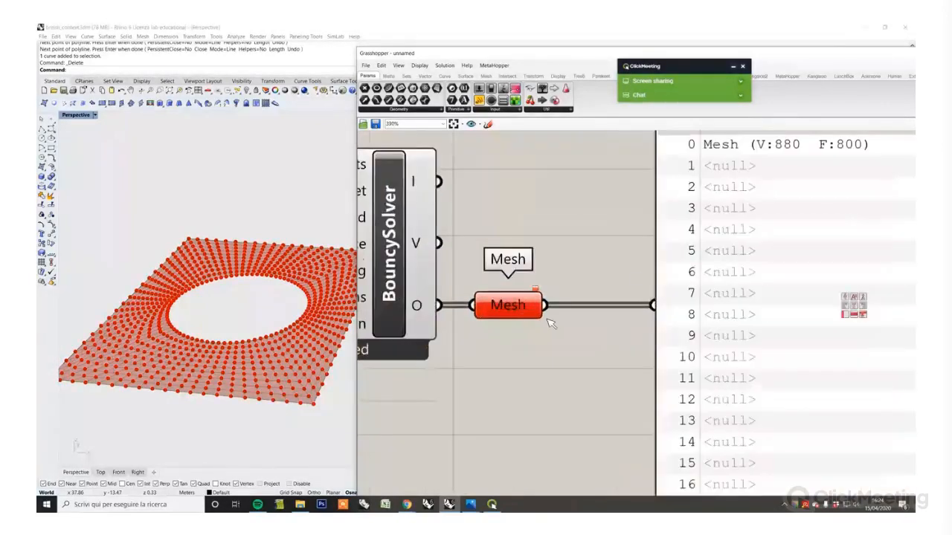
pyautogui.doubleClick(567, 376)
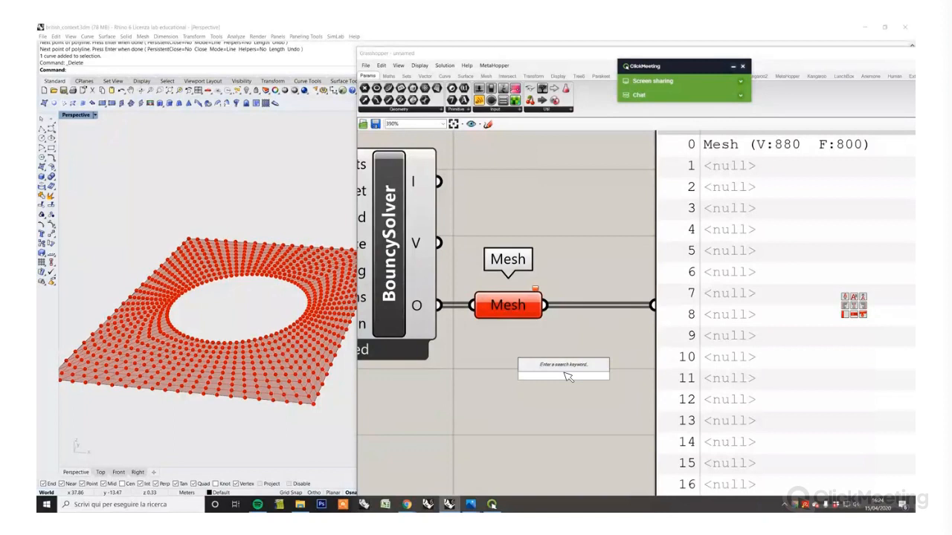
pyautogui.scroll(-2, 576, 359)
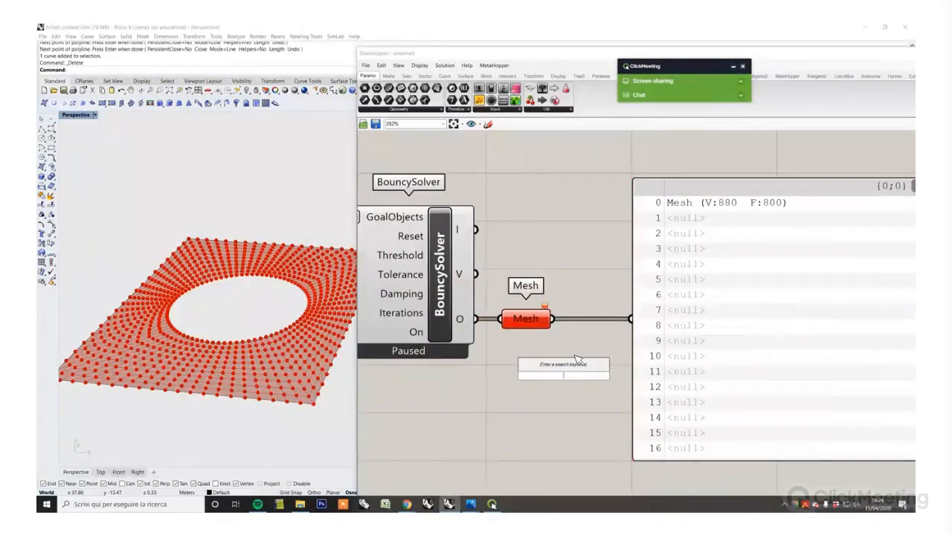
pyautogui.scroll(-3, 587, 358)
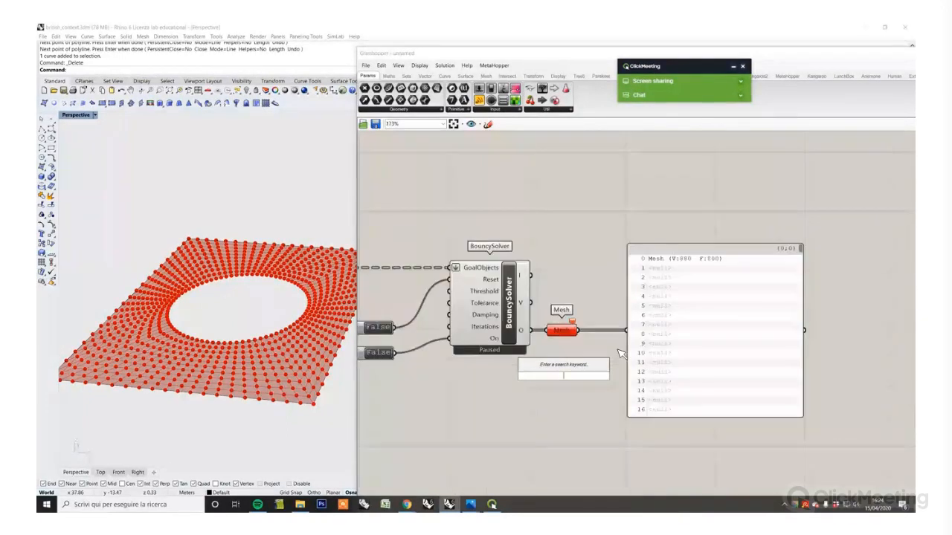
pyautogui.click(667, 367)
pyautogui.press('Delete')
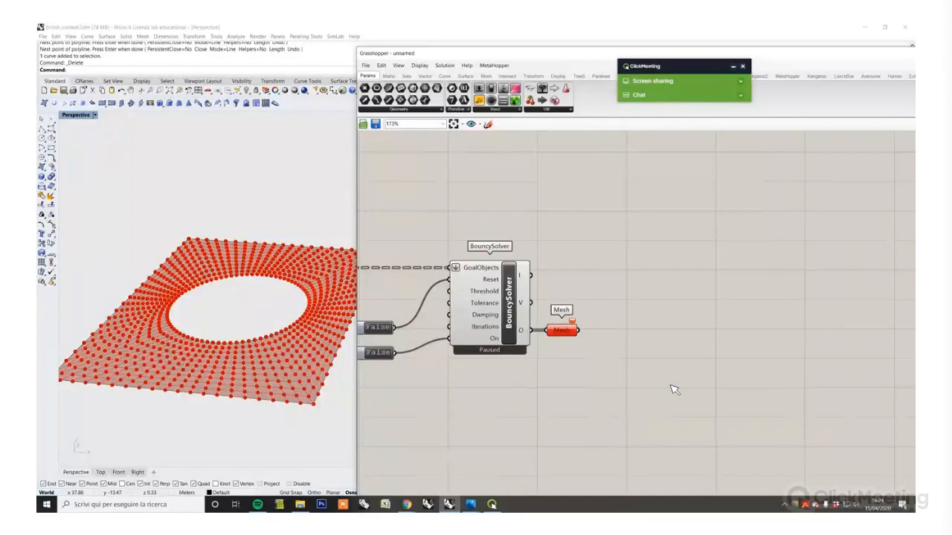
# Step: Turn off the BouncySolver's preview so only the Mesh parameter's geometry is displayed in the viewport
pyautogui.click(477, 296)
pyautogui.middleClick(534, 222)
pyautogui.click(553, 237)
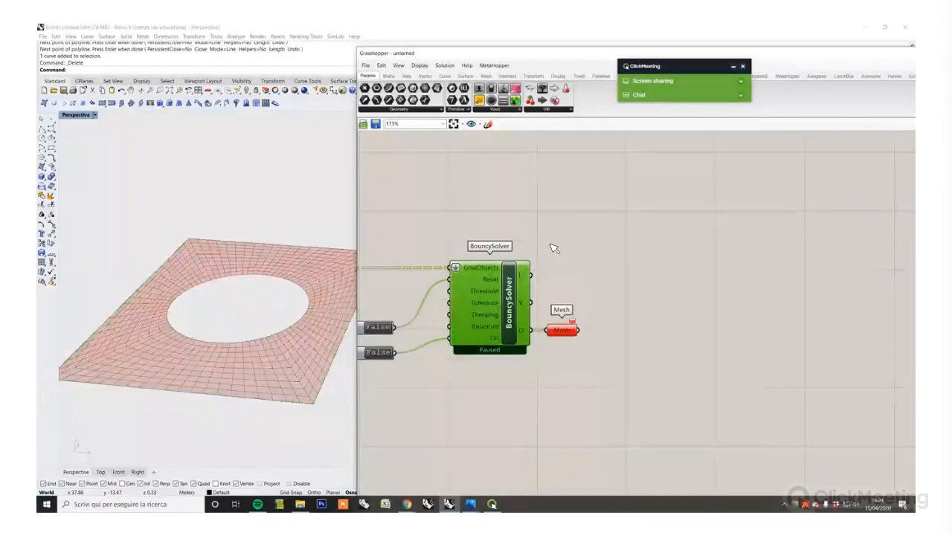
pyautogui.moveTo(547, 344); pyautogui.dragTo(590, 347, button='right')
pyautogui.click(276, 359)
pyautogui.moveTo(512, 401); pyautogui.dragTo(715, 400, button='right')
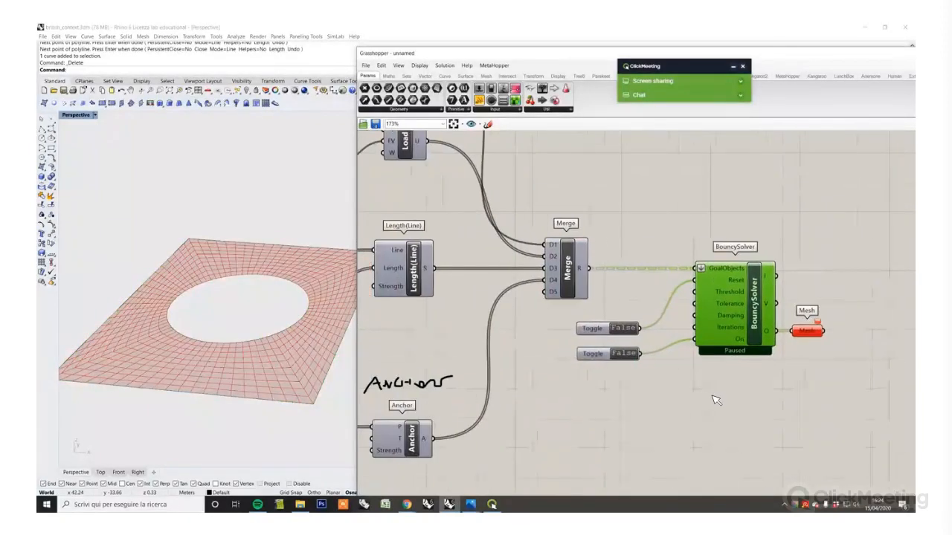
pyautogui.click(664, 394)
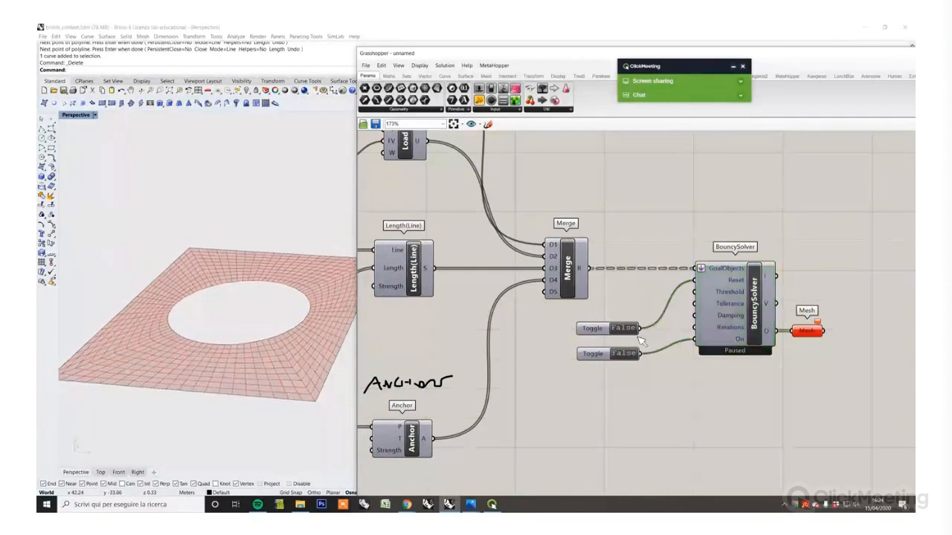
# Step: Start the simulation by setting the Reset and On toggles to True and switching Reset back to False
pyautogui.doubleClick(625, 329)
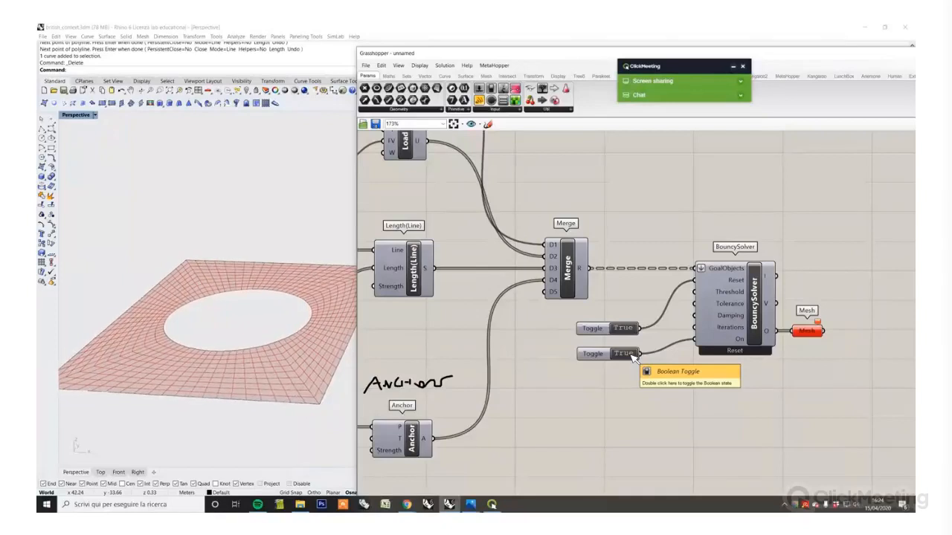
pyautogui.doubleClick(629, 328)
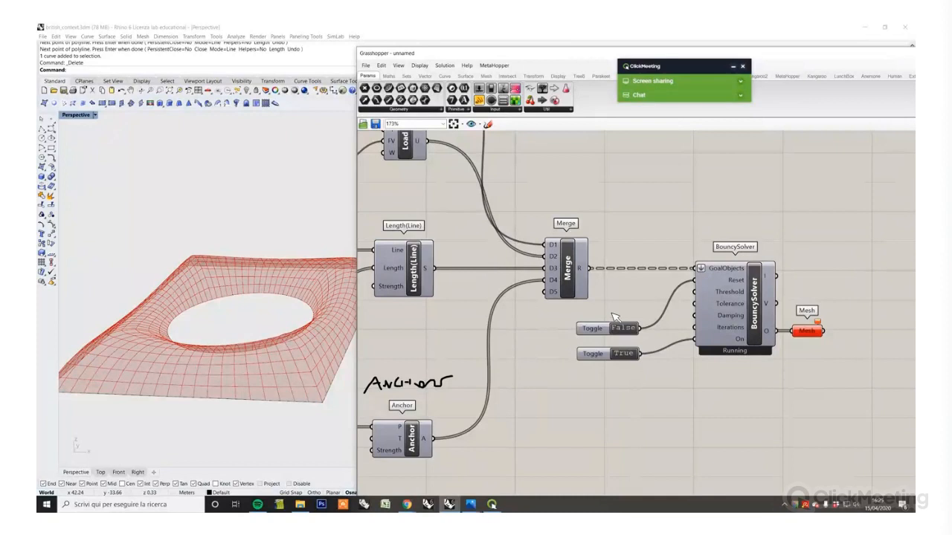
pyautogui.scroll(4, 770, 353)
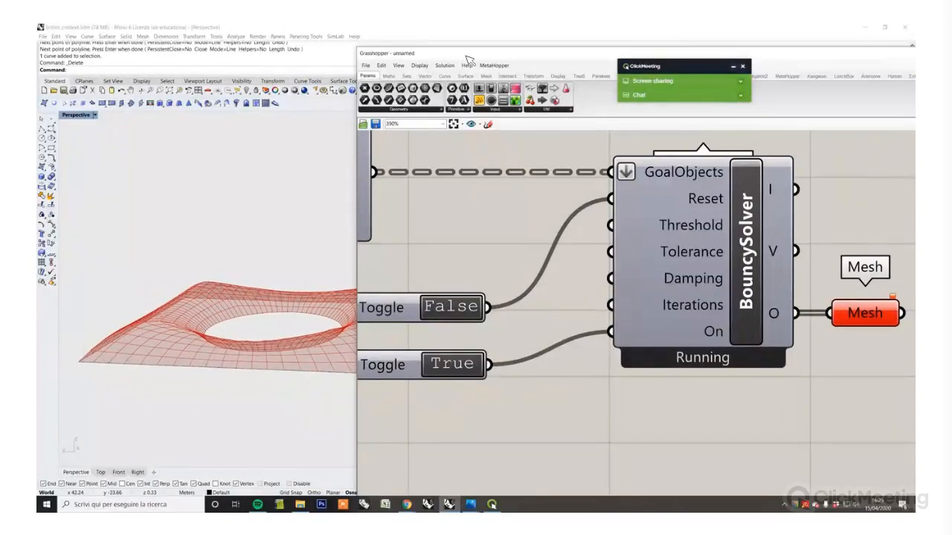
# Step: Move the Grasshopper window aside to uncover more of the Rhino viewport and set the Reset toggle to True
pyautogui.moveTo(468, 59); pyautogui.dragTo(553, 70)
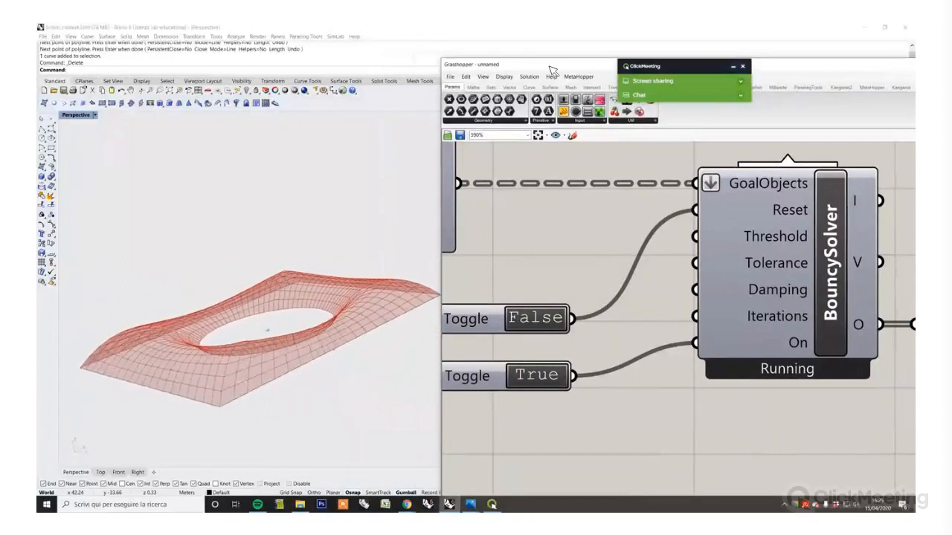
pyautogui.doubleClick(536, 318)
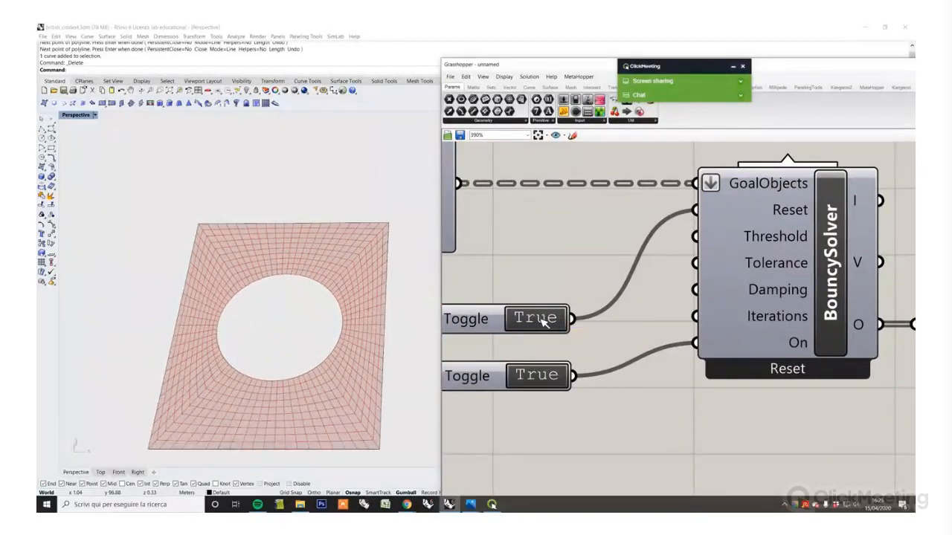
# Step: Set the Reset toggle to False to run the simulation and view the rising mesh in perspective
pyautogui.doubleClick(541, 319)
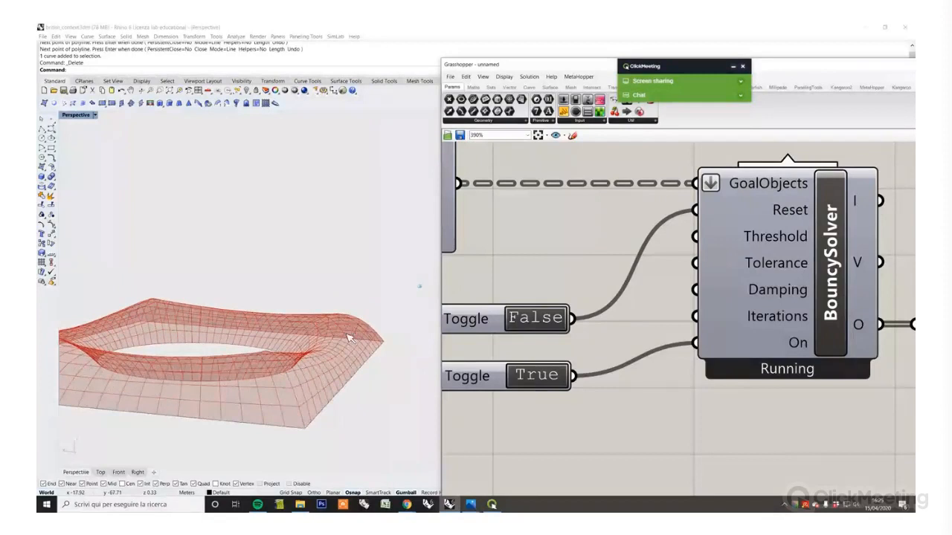
pyautogui.moveTo(296, 365); pyautogui.dragTo(202, 325, button='right')
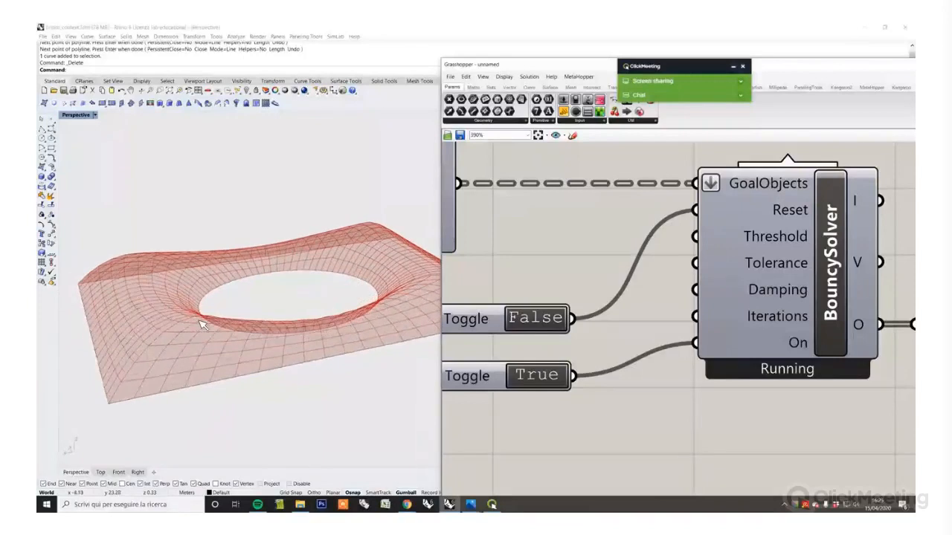
# Step: Show the whole relaxed mesh in the Top view with the construction grid hidden
pyautogui.click(102, 473)
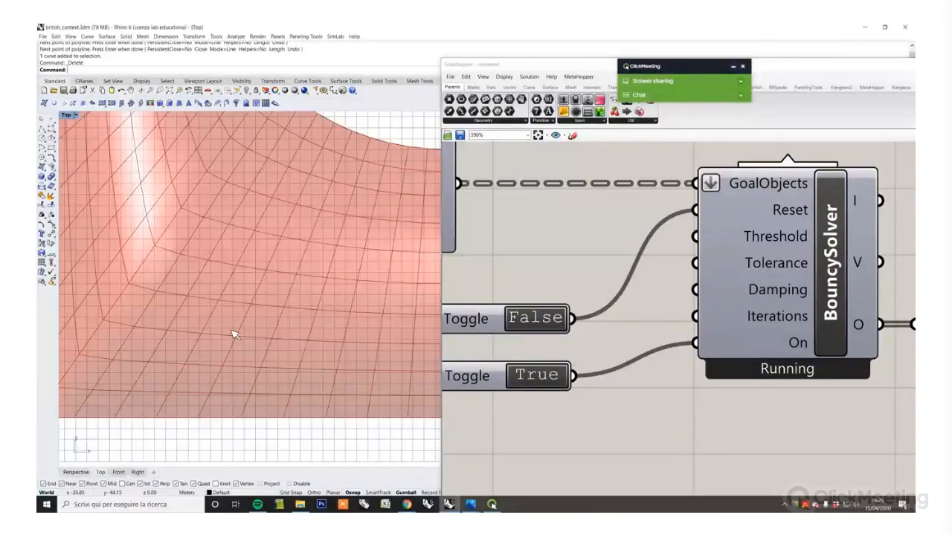
pyautogui.press('F7')
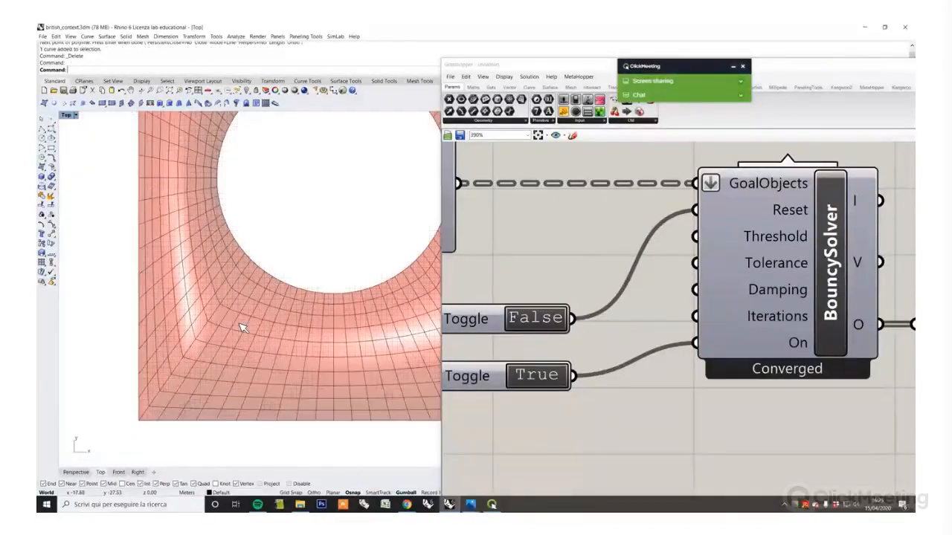
pyautogui.scroll(-5, 242, 328)
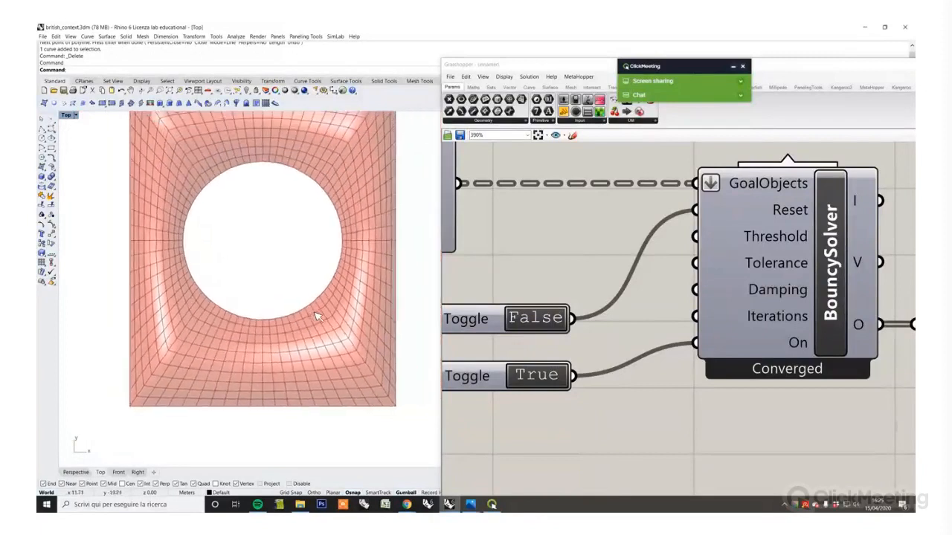
pyautogui.scroll(-1, 367, 406)
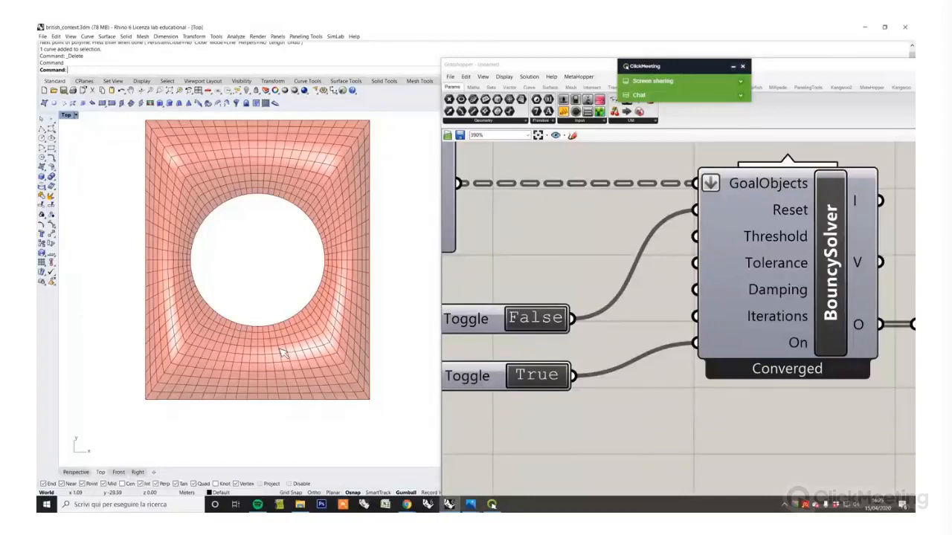
# Step: Examine in plan how the mesh lines run around the circular opening, along the edges and into the corners
pyautogui.scroll(5, 336, 331)
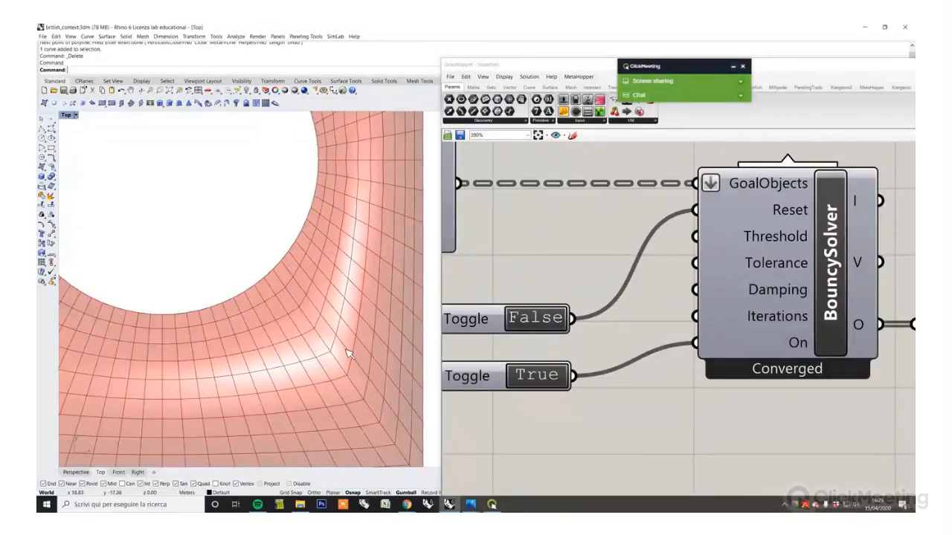
pyautogui.scroll(-5, 313, 338)
pyautogui.scroll(5, 304, 329)
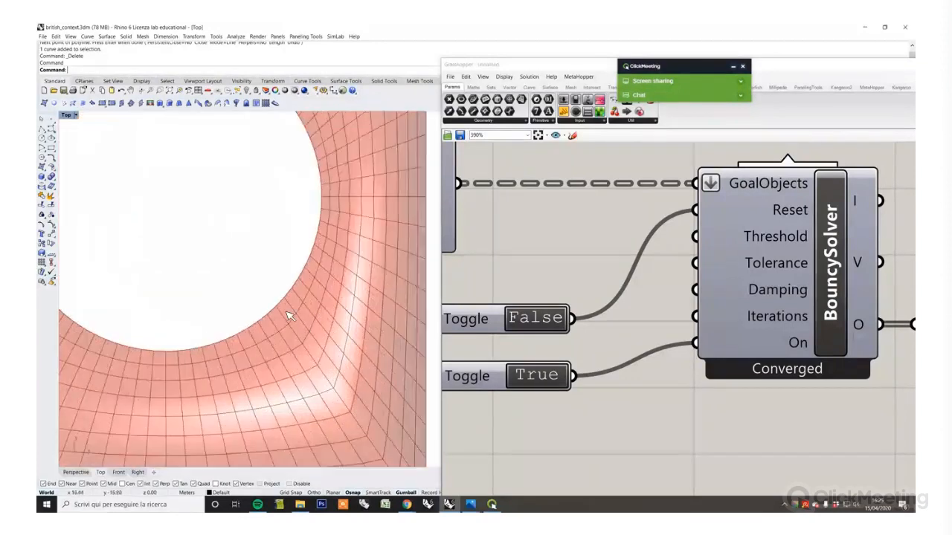
pyautogui.scroll(-5, 290, 316)
pyautogui.scroll(-2, 284, 275)
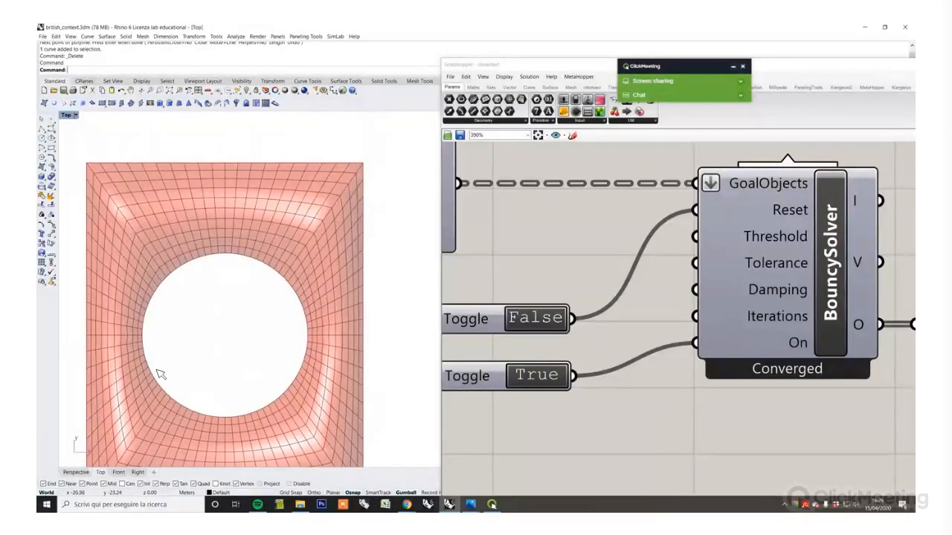
pyautogui.scroll(5, 307, 332)
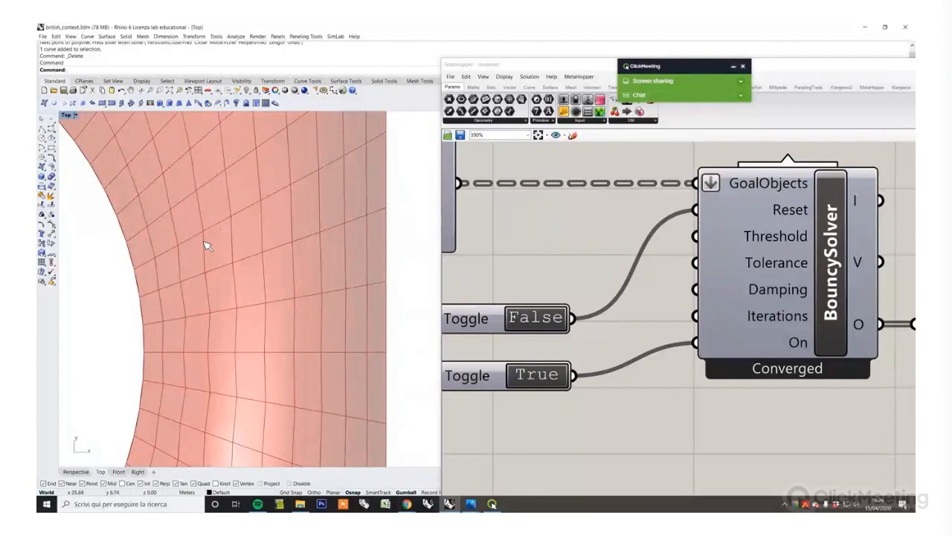
pyautogui.moveTo(208, 247); pyautogui.dragTo(270, 209, button='right')
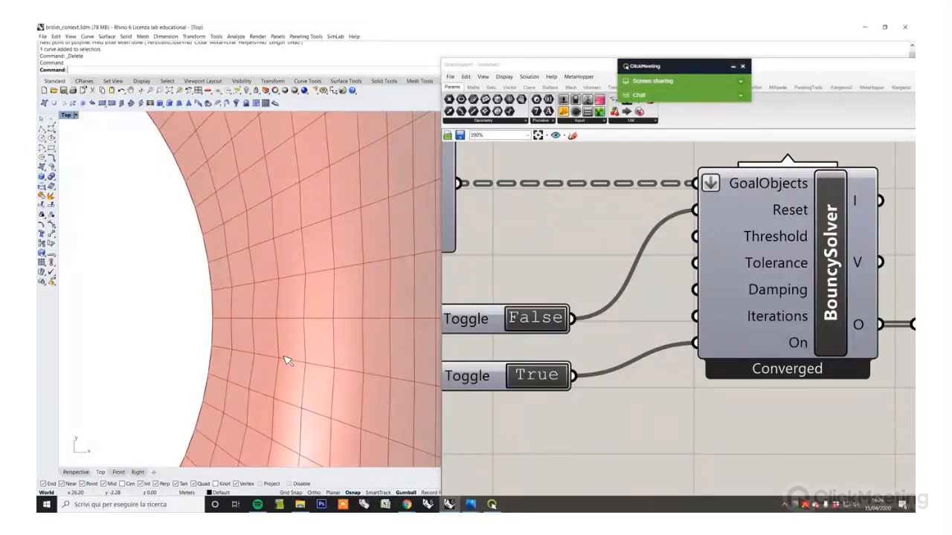
pyautogui.scroll(-5, 290, 350)
pyautogui.scroll(5, 293, 324)
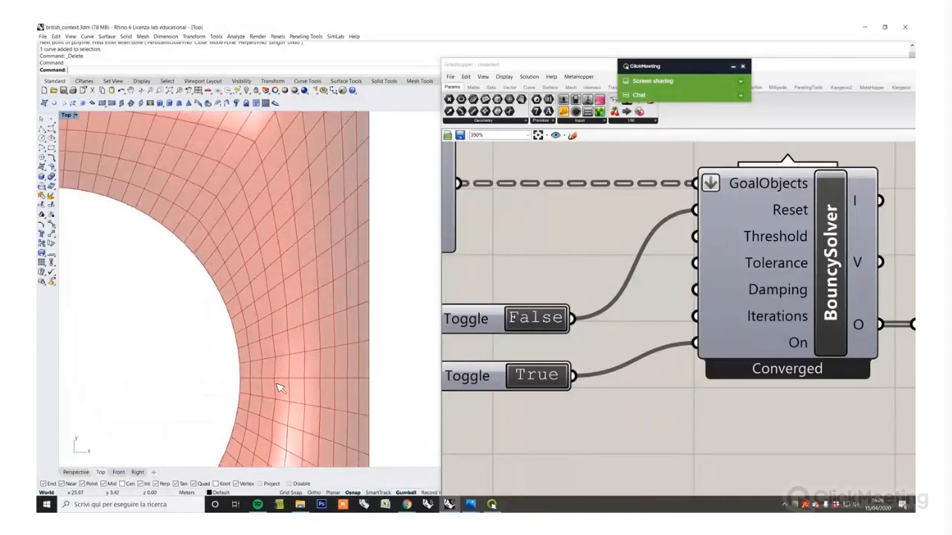
pyautogui.scroll(2, 336, 259)
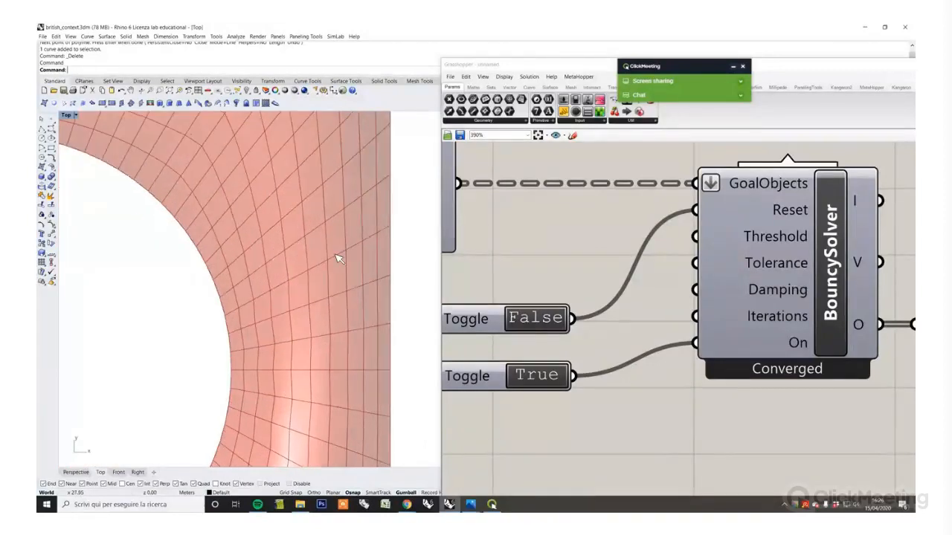
pyautogui.scroll(-5, 202, 297)
pyautogui.scroll(4, 263, 297)
pyautogui.scroll(-4, 245, 331)
pyautogui.moveTo(242, 327); pyautogui.dragTo(193, 329, button='right')
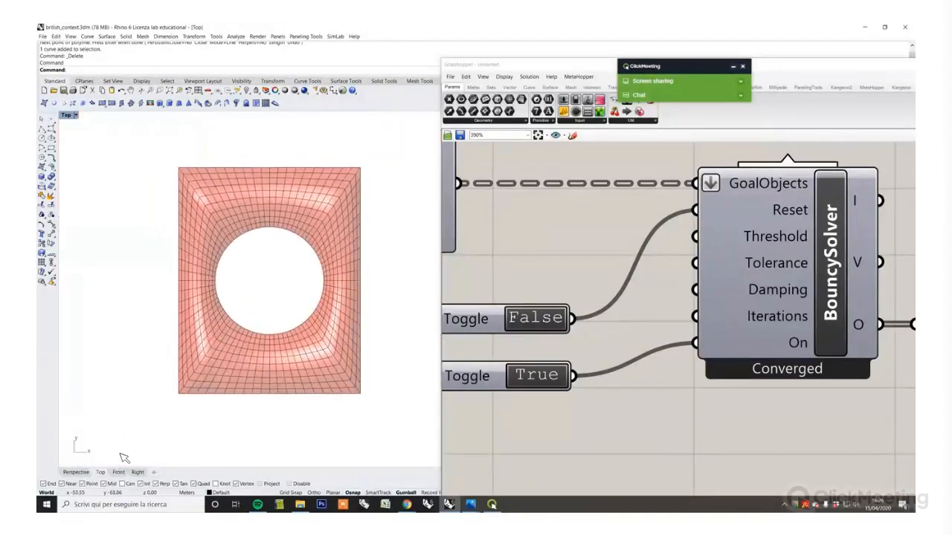
# Step: Return to the Perspective view and inspect the relaxed mesh around its opening
pyautogui.click(76, 472)
pyautogui.moveTo(145, 403); pyautogui.dragTo(291, 308, button='right')
pyautogui.scroll(4, 291, 307)
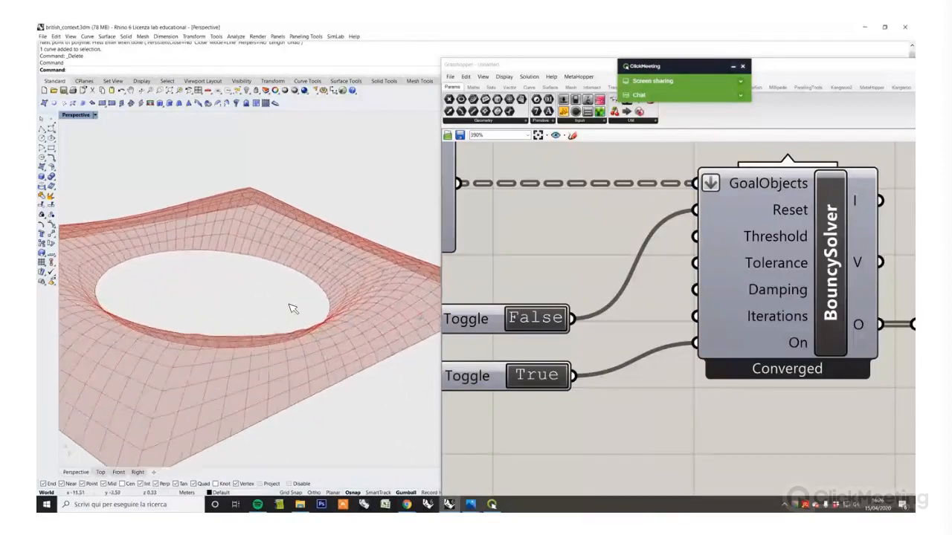
pyautogui.scroll(-4, 290, 308)
# Step: Uncover more of the Grasshopper canvas and set the edge-length multiplier slider B to 0.4
pyautogui.scroll(-8, 673, 284)
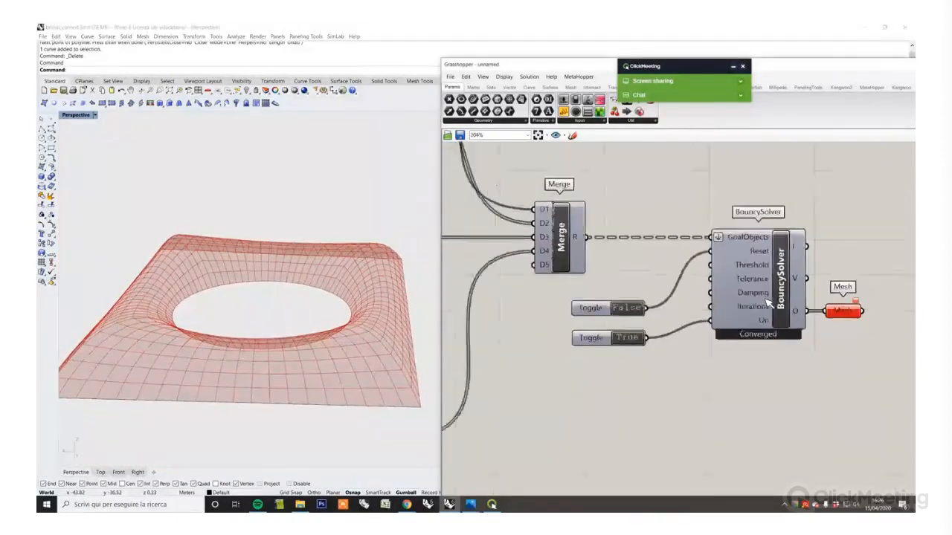
pyautogui.scroll(5, 673, 284)
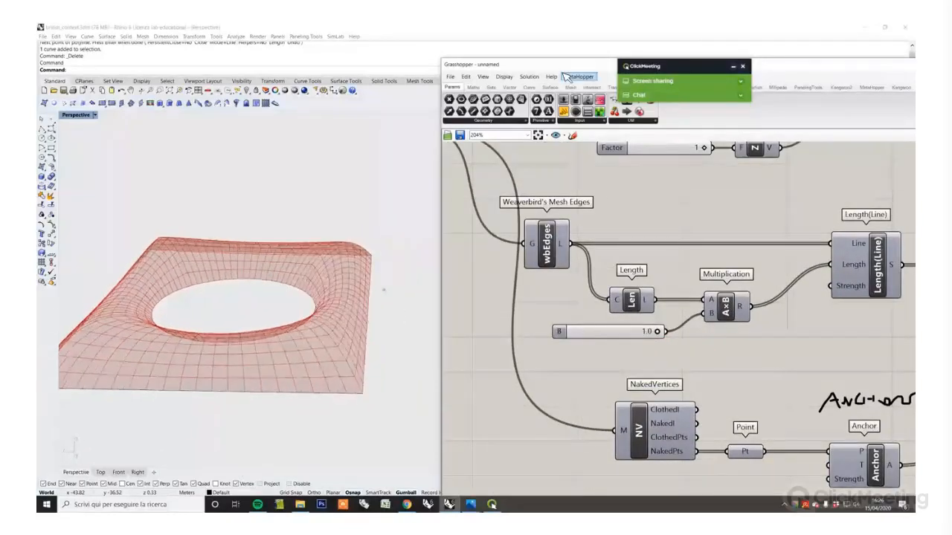
pyautogui.moveTo(544, 68); pyautogui.dragTo(470, 64)
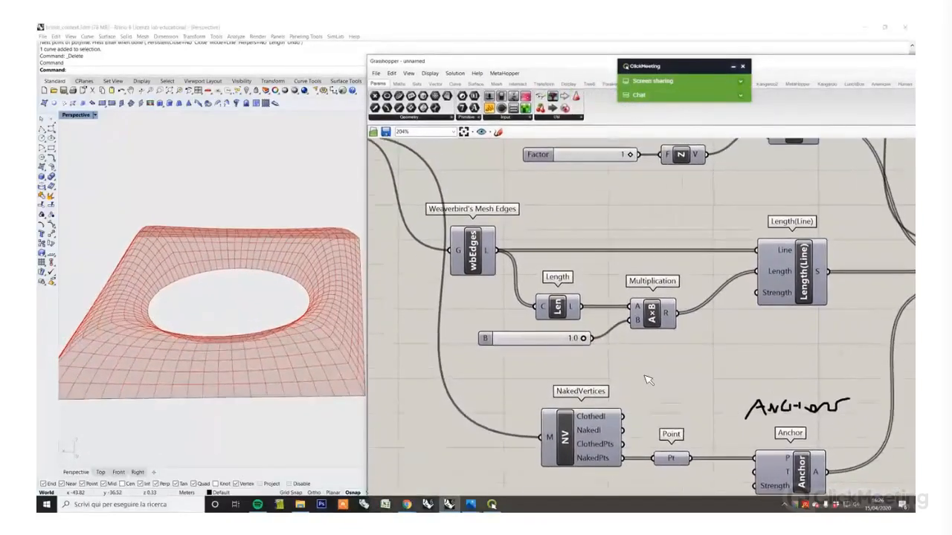
pyautogui.moveTo(683, 353); pyautogui.dragTo(636, 368, button='right')
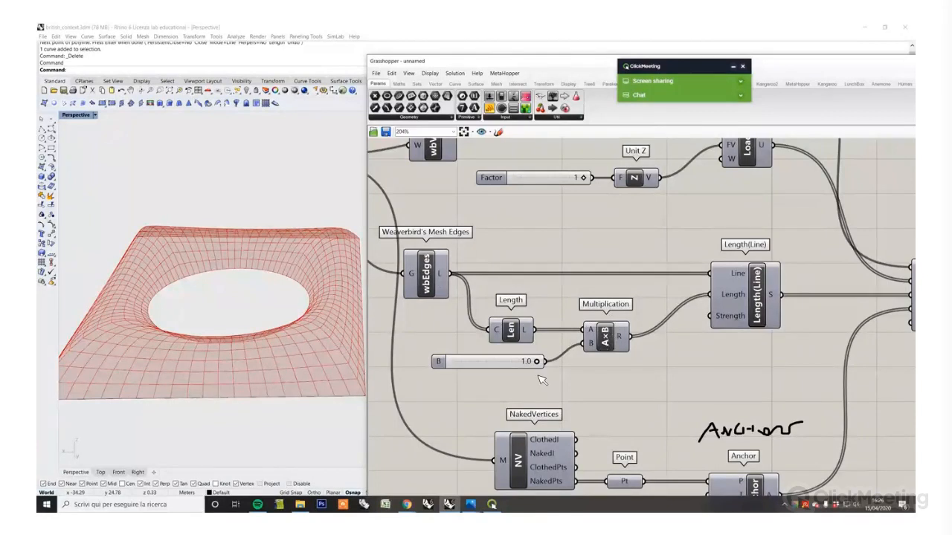
pyautogui.moveTo(631, 375); pyautogui.dragTo(614, 374, button='right')
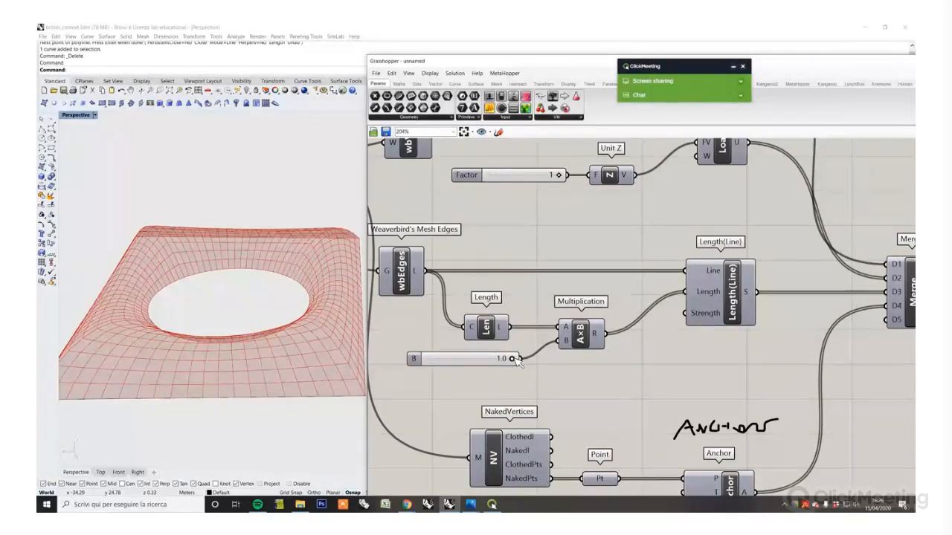
pyautogui.moveTo(517, 358); pyautogui.dragTo(461, 358)
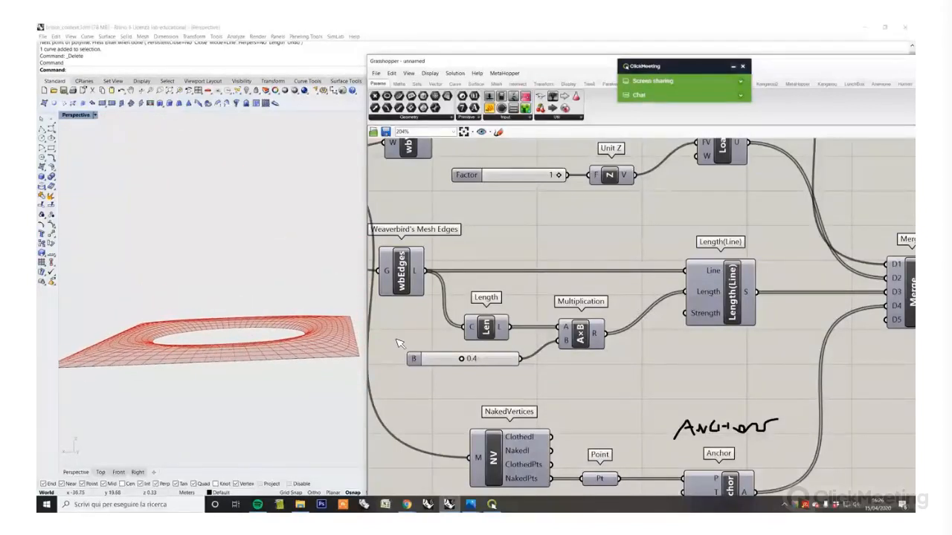
# Step: Add a number slider of 5, connect it to the Unit Z factor in place of the existing slider, and align it below
pyautogui.doubleClick(508, 222)
pyautogui.write('5')
pyautogui.press('Return')
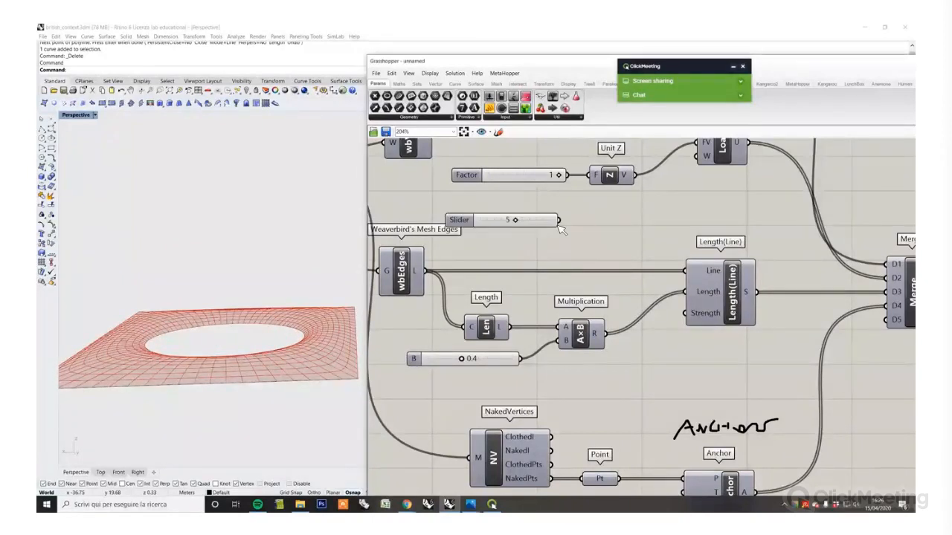
pyautogui.moveTo(592, 184); pyautogui.dragTo(592, 179)
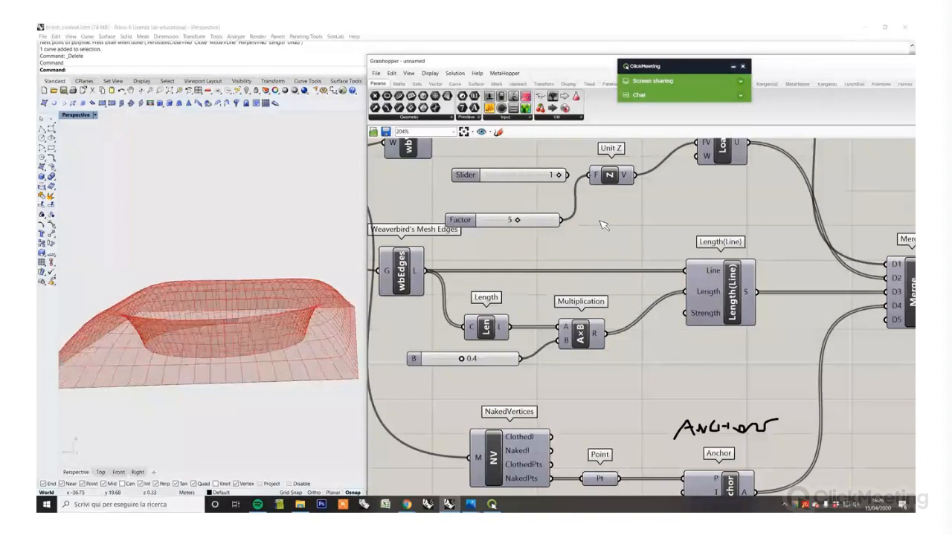
pyautogui.moveTo(543, 224); pyautogui.dragTo(545, 203)
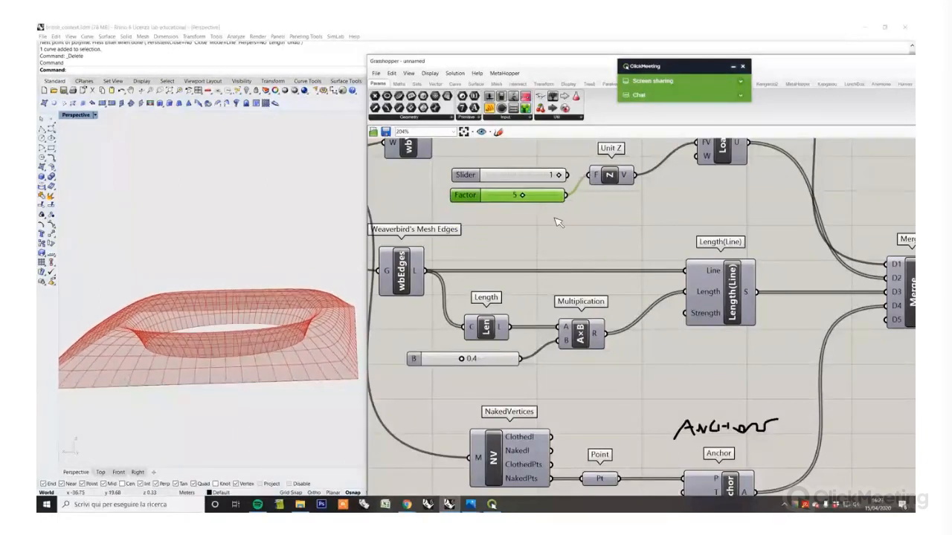
pyautogui.click(534, 232)
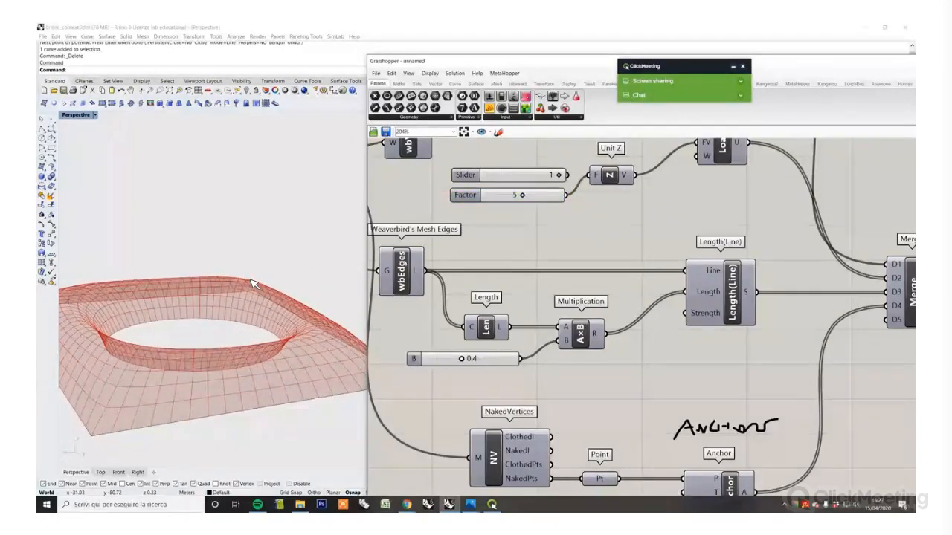
# Step: Set the edge-length multiplier slider B to 0.2 and inspect the resulting mesh from several angles
pyautogui.scroll(5, 251, 286)
pyautogui.moveTo(252, 289); pyautogui.dragTo(289, 296, button='right')
pyautogui.click(461, 359)
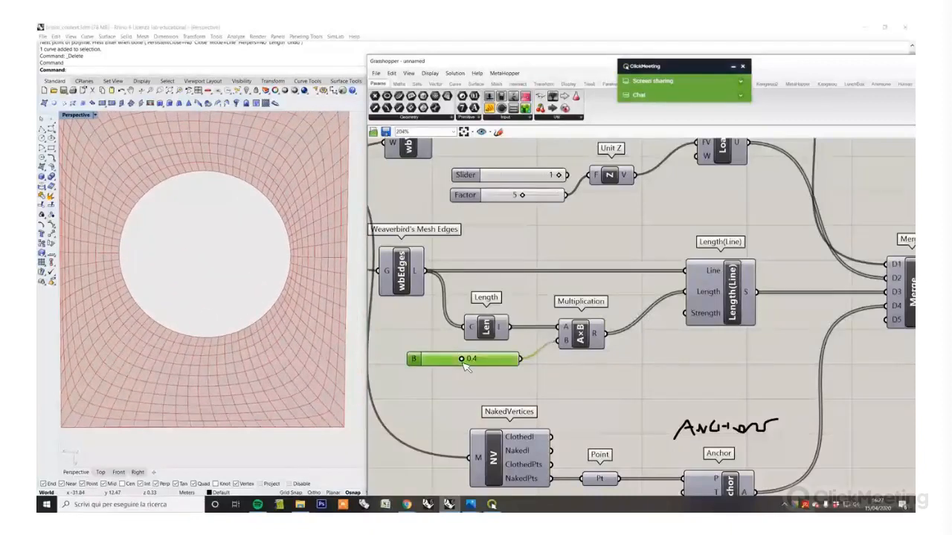
pyautogui.moveTo(460, 359); pyautogui.dragTo(447, 358)
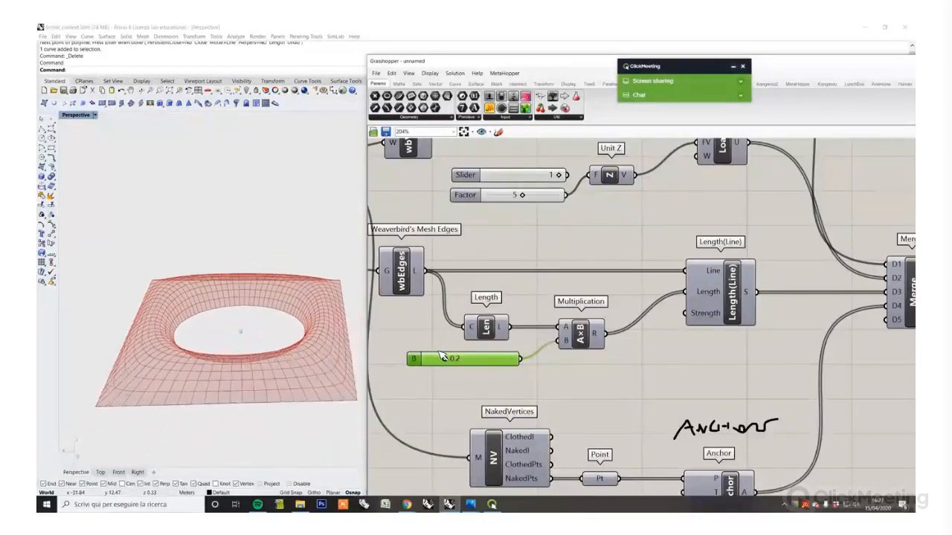
pyautogui.moveTo(264, 343); pyautogui.dragTo(204, 325, button='right')
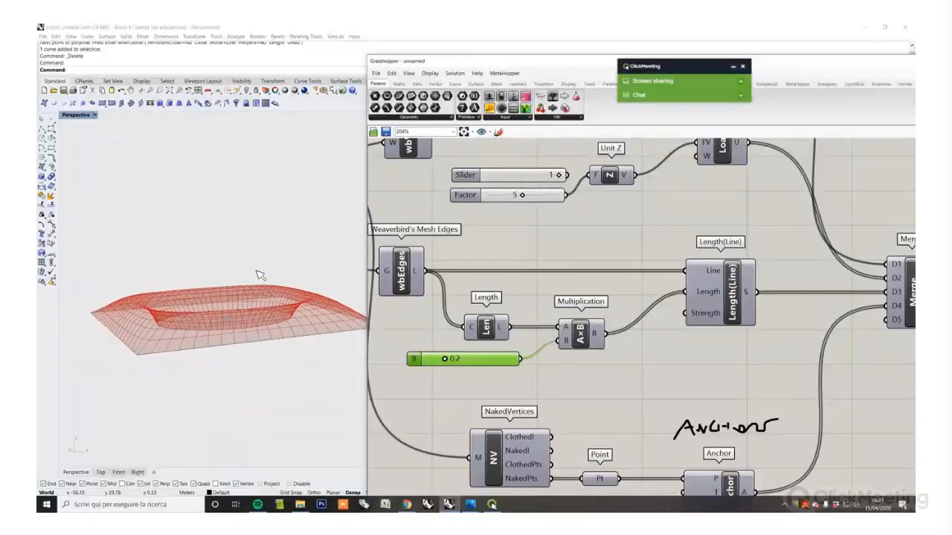
pyautogui.moveTo(257, 271)
pyautogui.mouseDown(button='right')
pyautogui.moveTo(269, 288)
pyautogui.moveTo(255, 309)
pyautogui.moveTo(259, 275)
pyautogui.mouseUp(button='right')
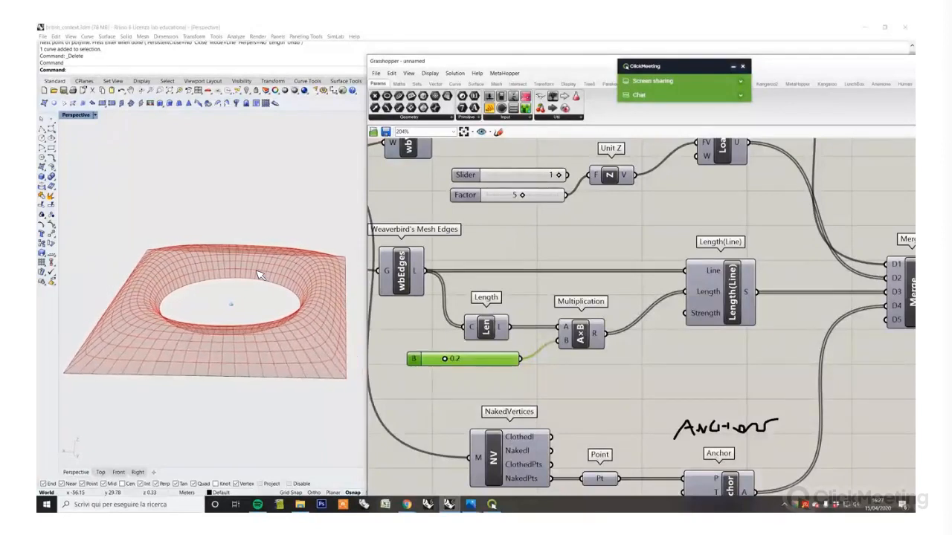
pyautogui.scroll(-3, 714, 342)
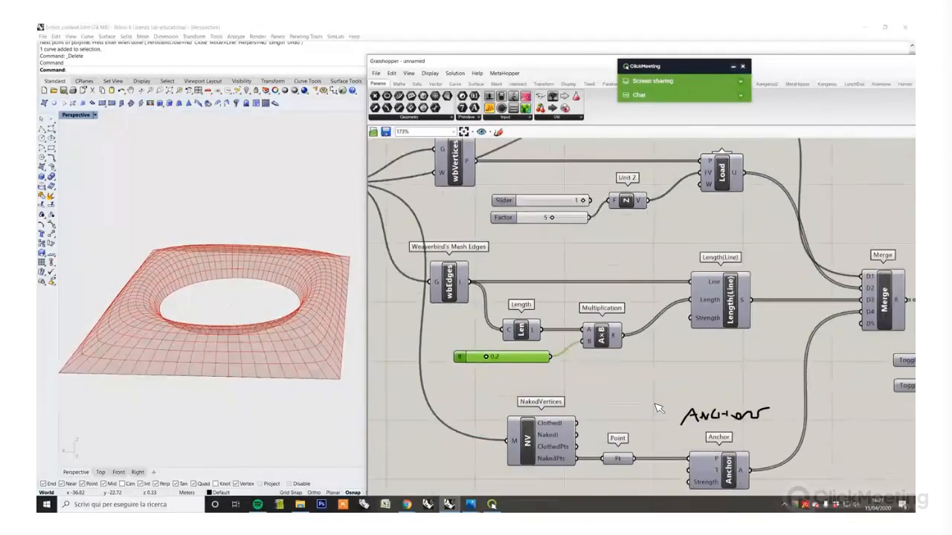
pyautogui.click(633, 322)
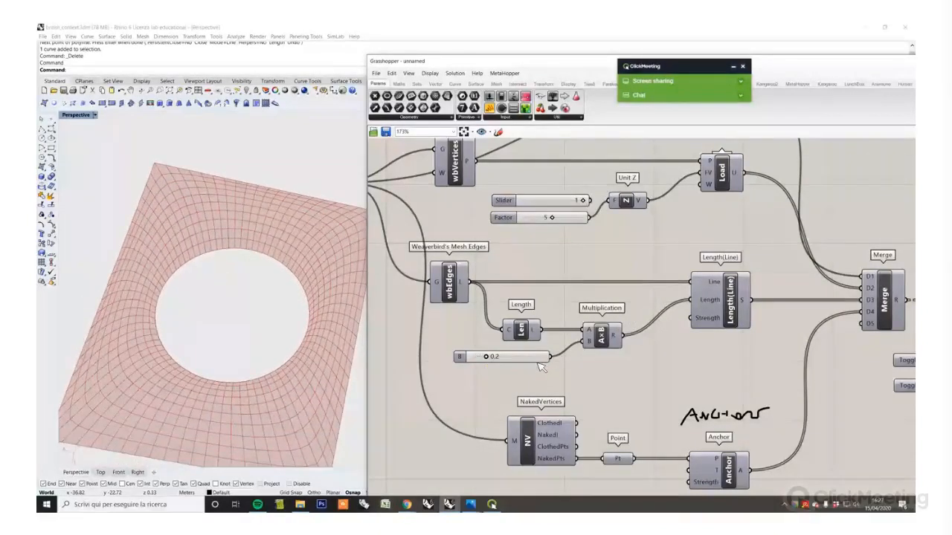
# Step: Raise the edge-length multiplier slider B to 1.0 to compare the form, and return it to 0.2
pyautogui.scroll(1, 480, 358)
pyautogui.scroll(1, 530, 361)
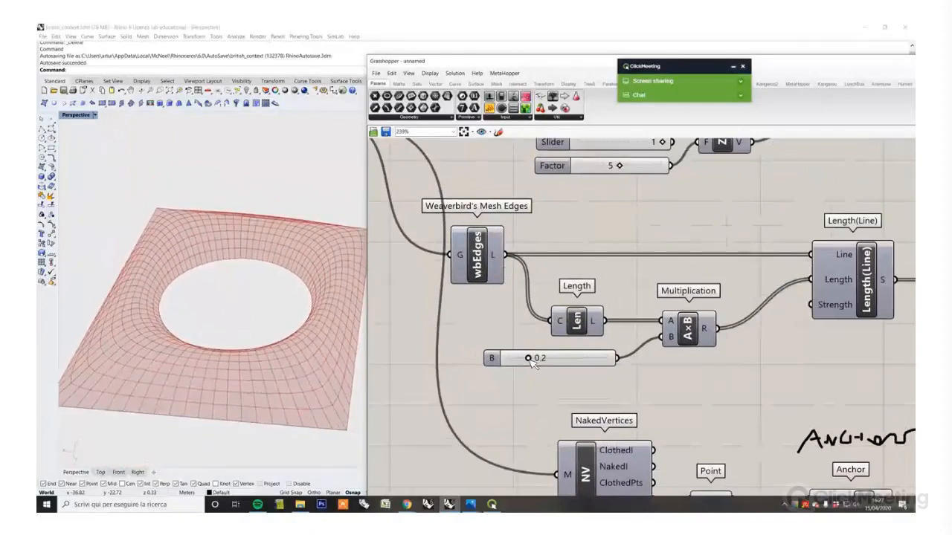
pyautogui.scroll(1, 533, 362)
pyautogui.moveTo(528, 359)
pyautogui.mouseDown()
pyautogui.moveTo(520, 359)
pyautogui.moveTo(541, 358)
pyautogui.mouseUp()
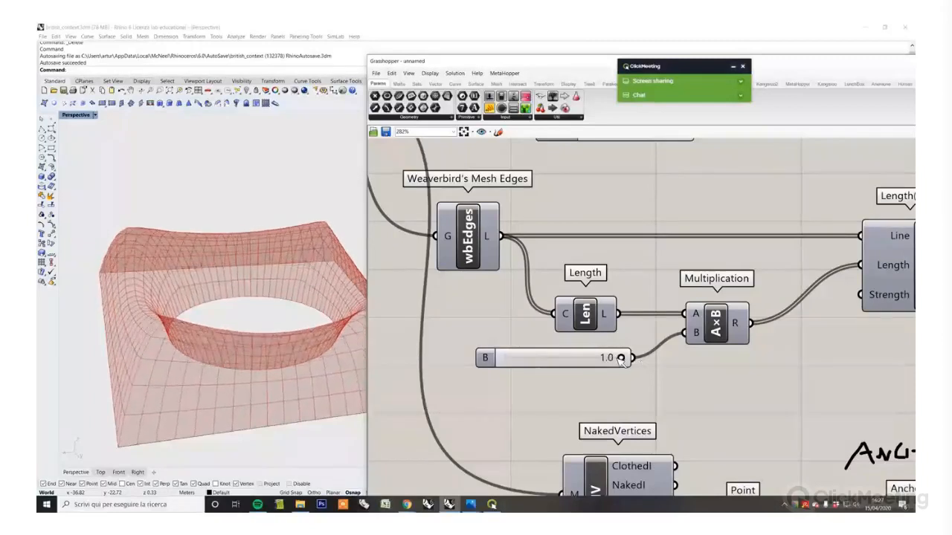
pyautogui.moveTo(335, 410); pyautogui.dragTo(413, 354, button='right')
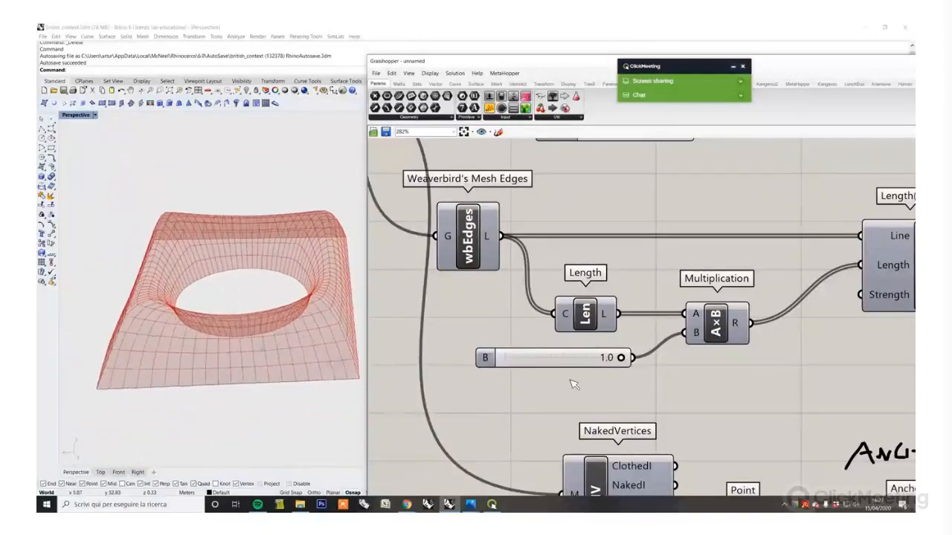
pyautogui.moveTo(621, 359); pyautogui.dragTo(587, 359)
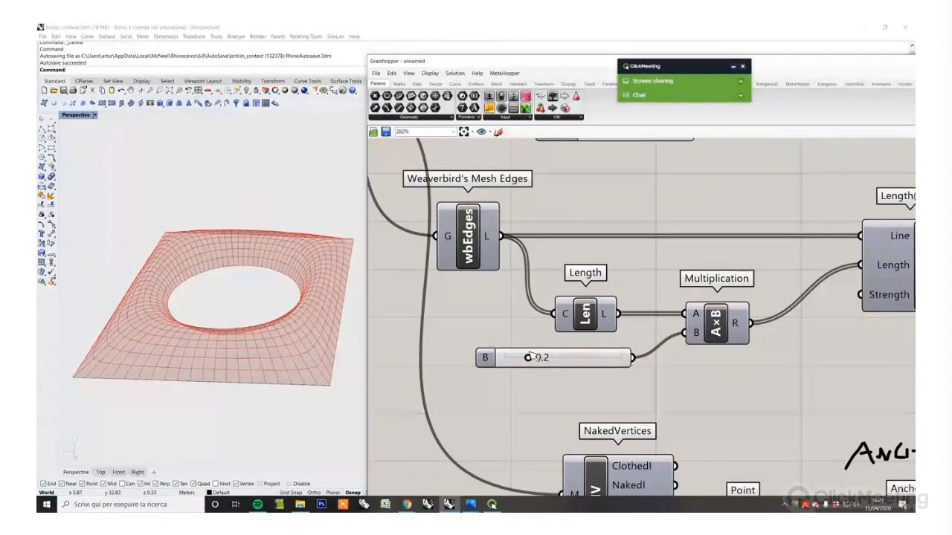
# Step: Remove the slider of 5 and restore the slider of 1 as the Unit Z factor
pyautogui.scroll(-5, 555, 372)
pyautogui.scroll(3, 591, 321)
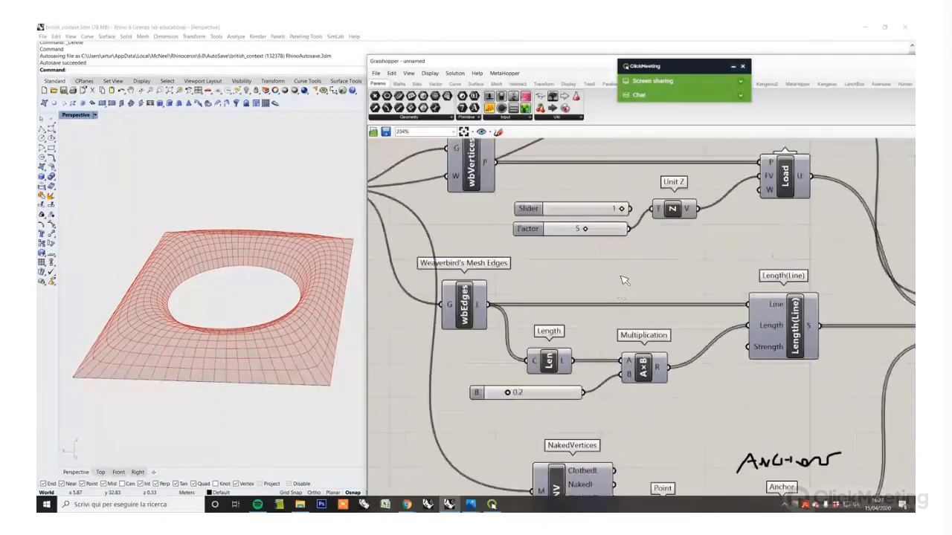
pyautogui.click(619, 235)
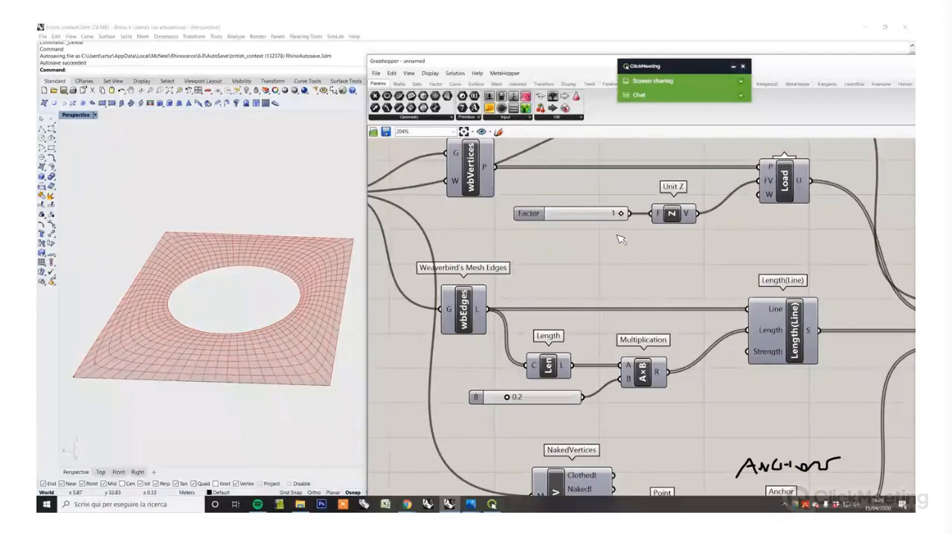
# Step: Set the V Count slider feeding the U and V inputs of Mesh Surface to 22
pyautogui.scroll(-5, 570, 276)
pyautogui.scroll(5, 439, 275)
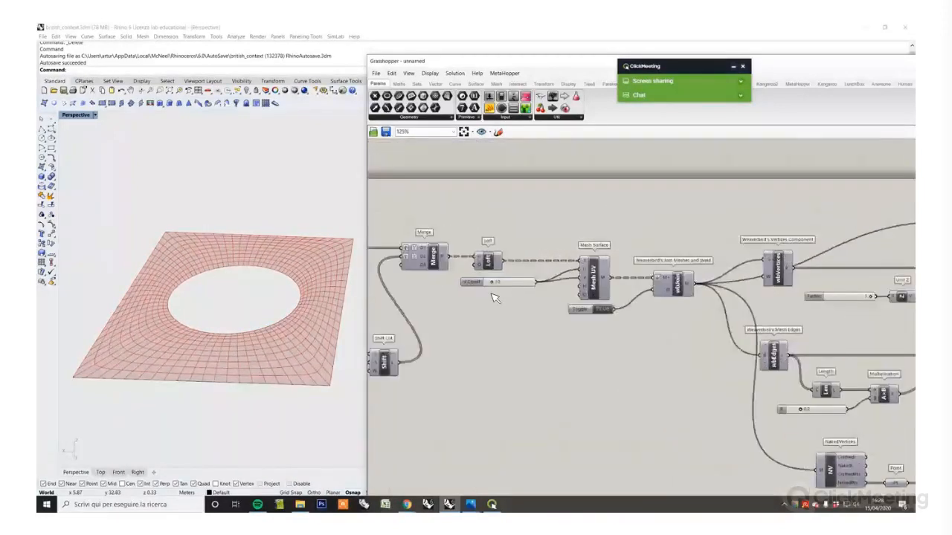
pyautogui.doubleClick(518, 278)
pyautogui.write('22')
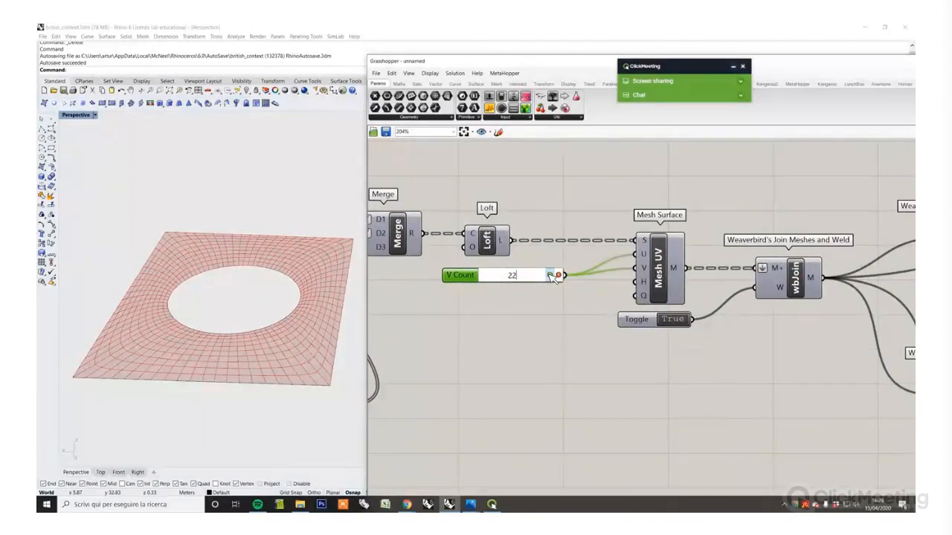
pyautogui.press('Return')
pyautogui.click(533, 308)
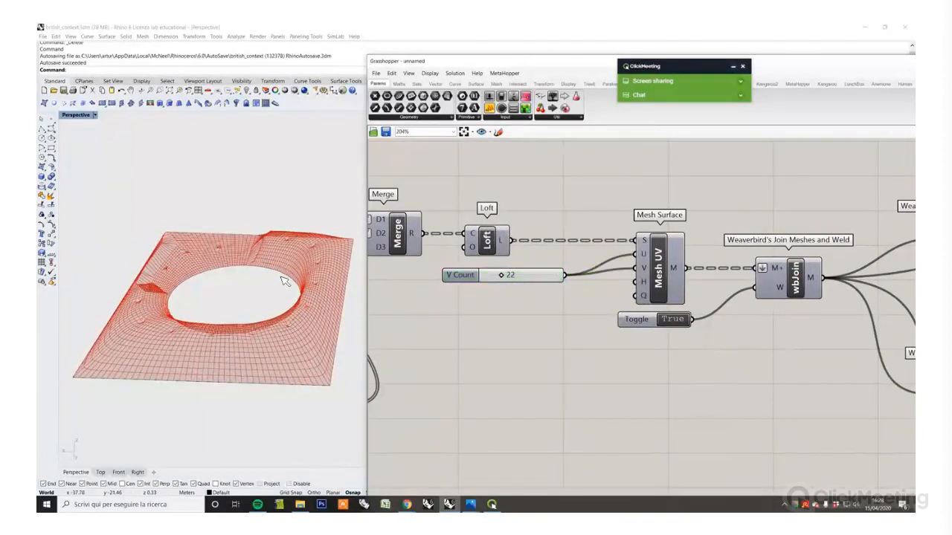
# Step: Restart the BouncySolver simulation by switching its Reset toggle to True and back to False
pyautogui.scroll(-5, 513, 275)
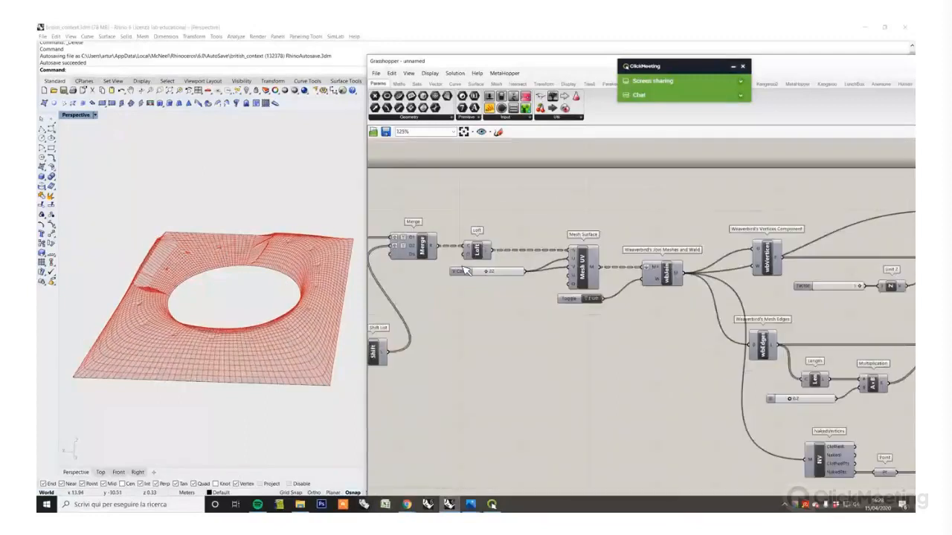
pyautogui.scroll(5, 687, 339)
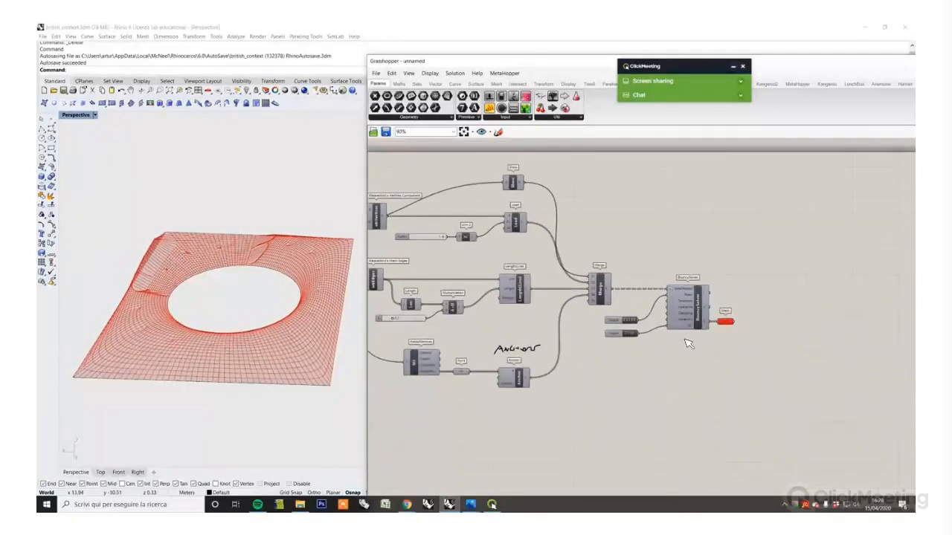
pyautogui.scroll(2, 669, 339)
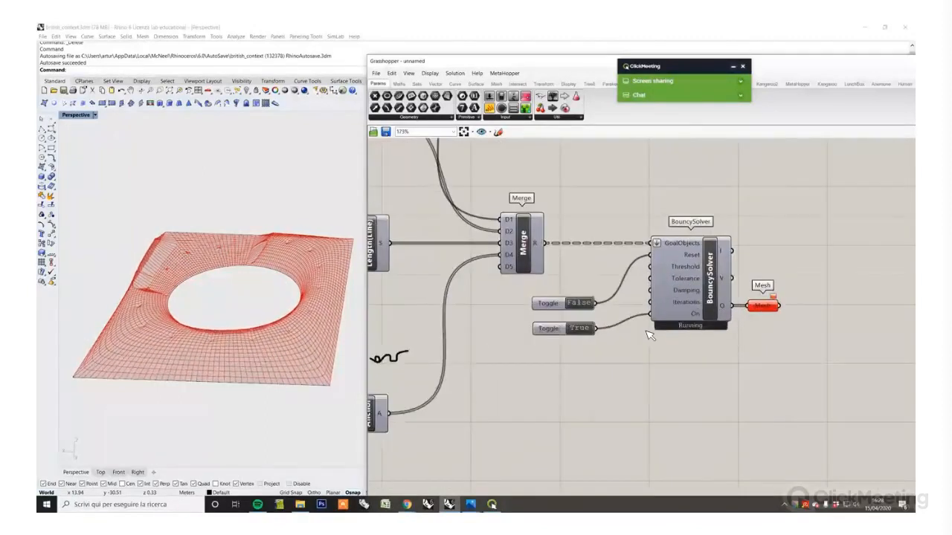
pyautogui.scroll(2, 628, 327)
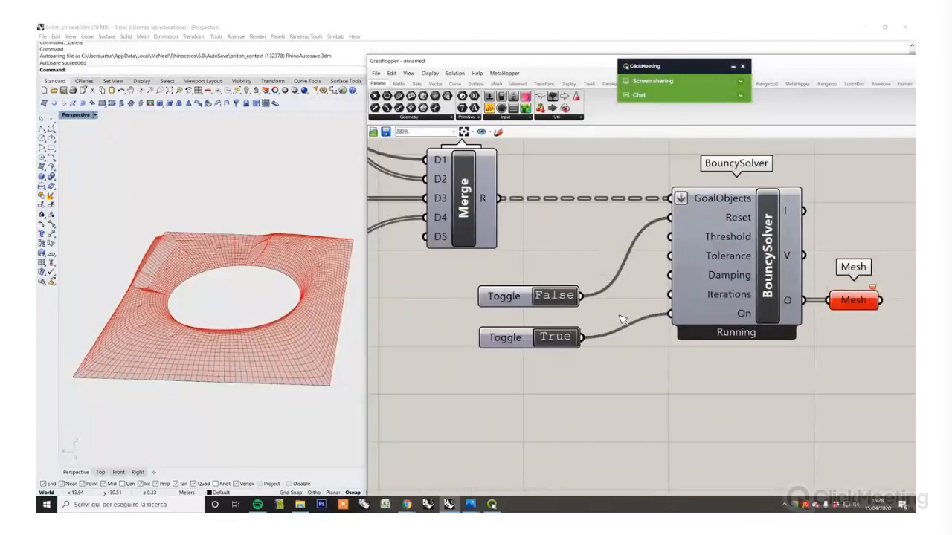
pyautogui.doubleClick(553, 297)
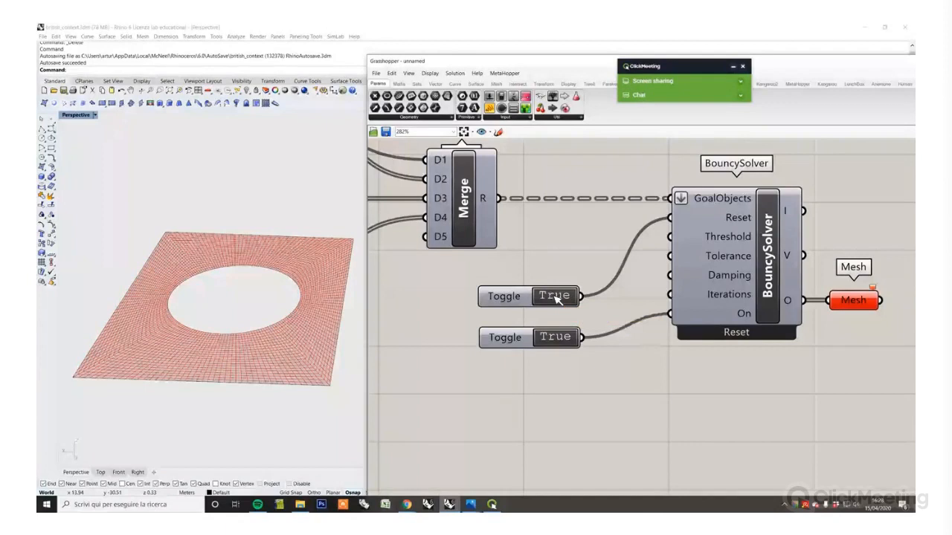
pyautogui.doubleClick(553, 297)
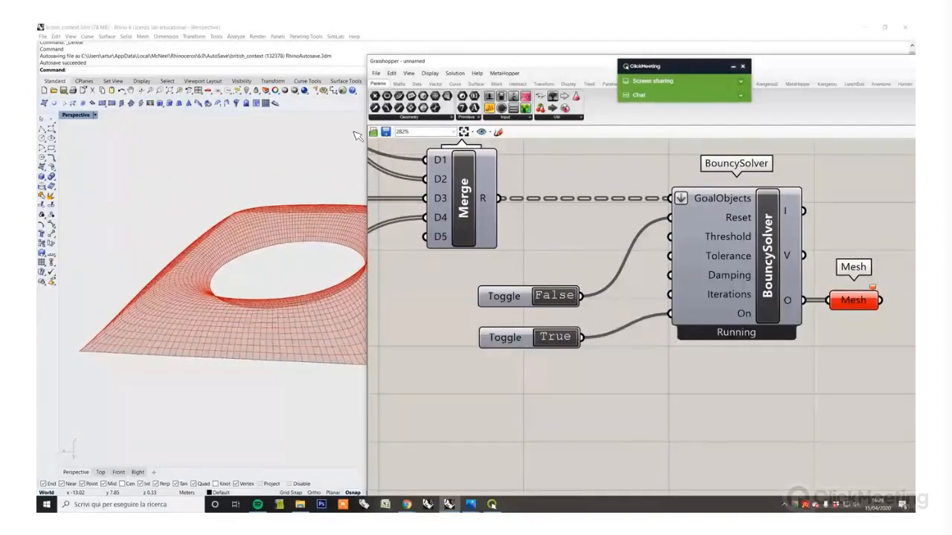
# Step: Uncover more of the Rhino viewport and pause the BouncySolver by setting its On toggle to False
pyautogui.moveTo(521, 61); pyautogui.dragTo(612, 82)
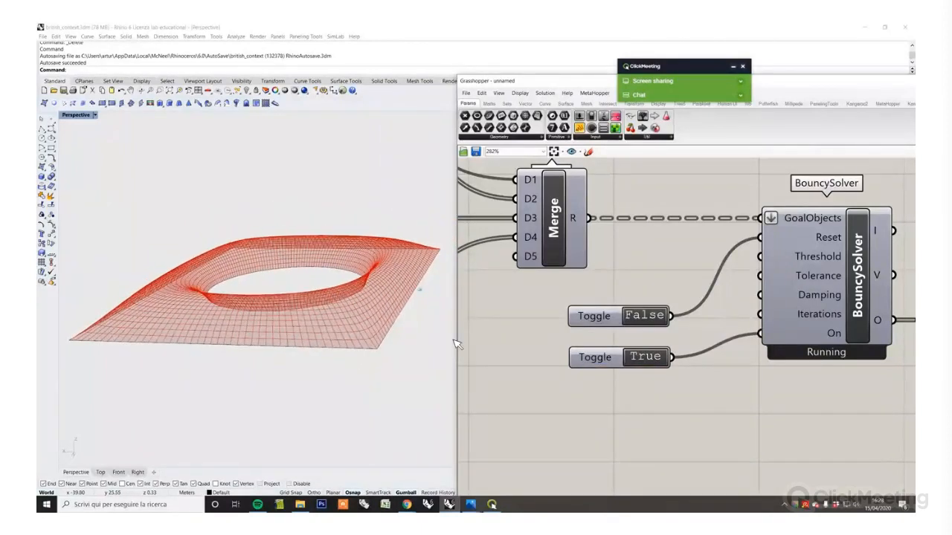
pyautogui.moveTo(767, 418); pyautogui.dragTo(712, 408, button='right')
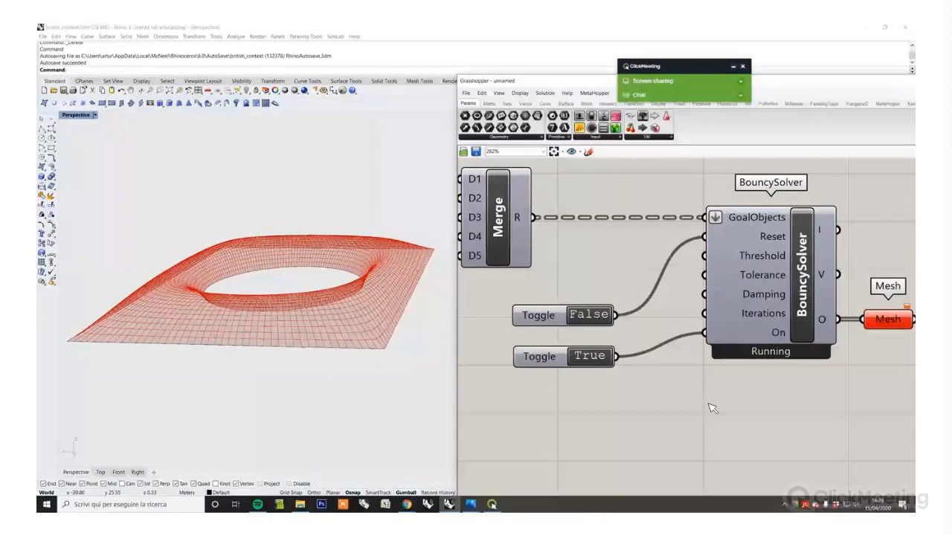
pyautogui.doubleClick(593, 358)
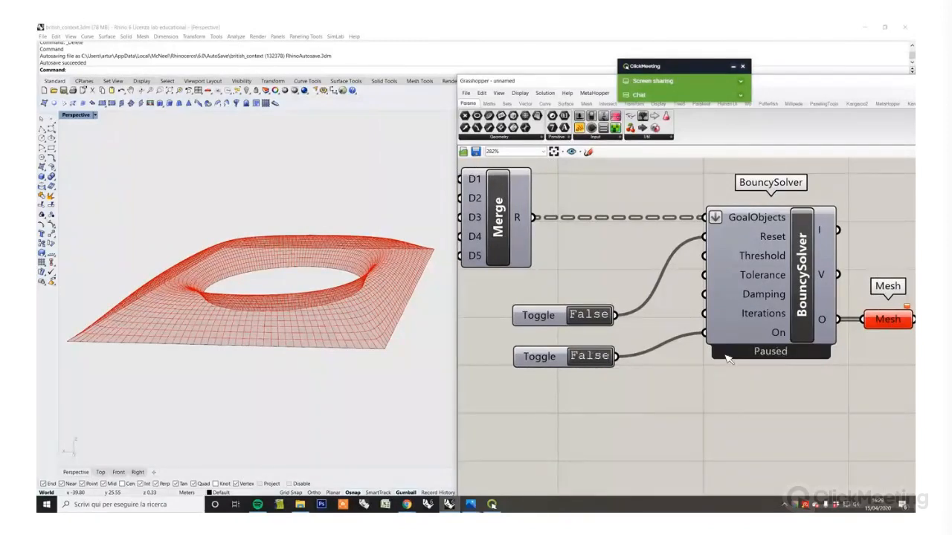
pyautogui.moveTo(444, 350); pyautogui.dragTo(833, 98, button='right')
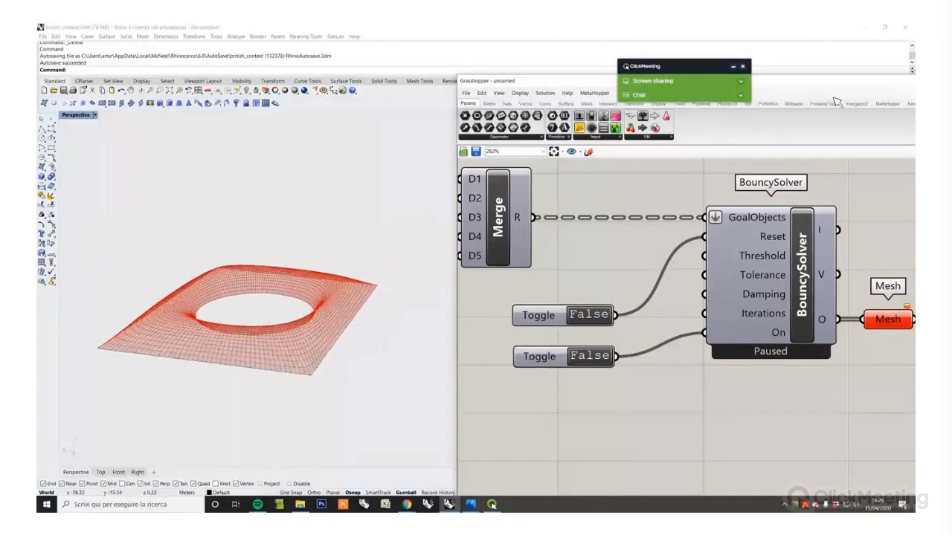
# Step: Make the _building layer visible around the roof mesh, and bring the Grasshopper canvas back up beside it
pyautogui.moveTo(840, 86); pyautogui.dragTo(839, 361)
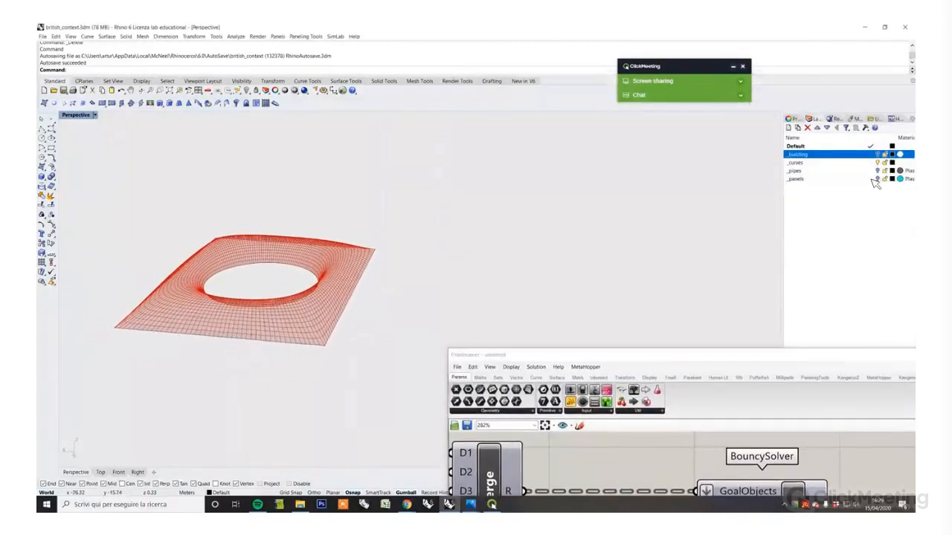
pyautogui.click(878, 155)
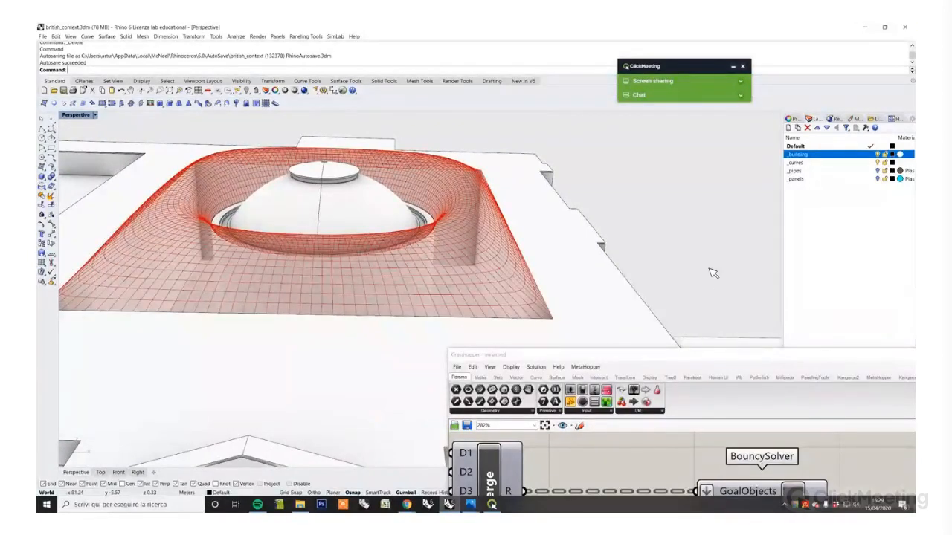
pyautogui.moveTo(691, 352); pyautogui.dragTo(708, 132)
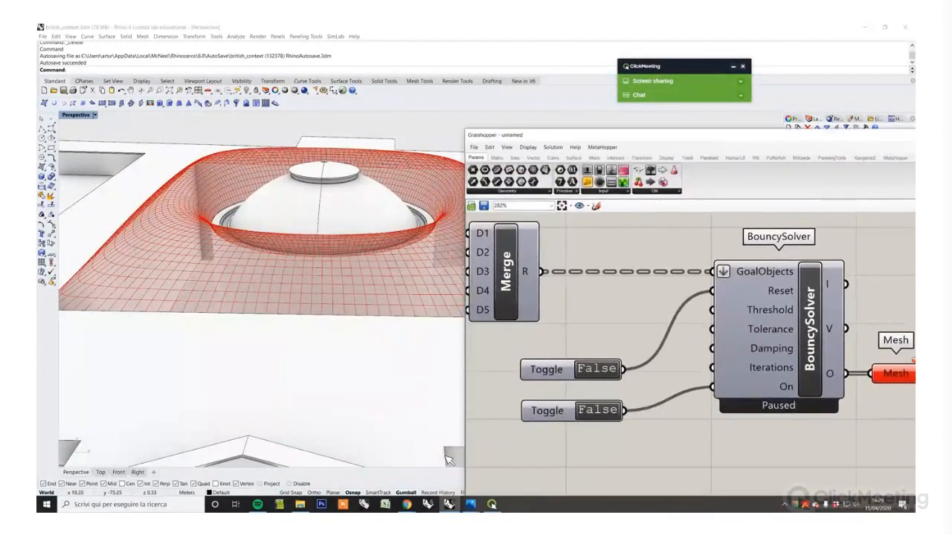
# Step: View the reference photo 0793_fp77556.jpg from the images folder and compare it with the roof mesh around the dome from a low angle
pyautogui.click(297, 504)
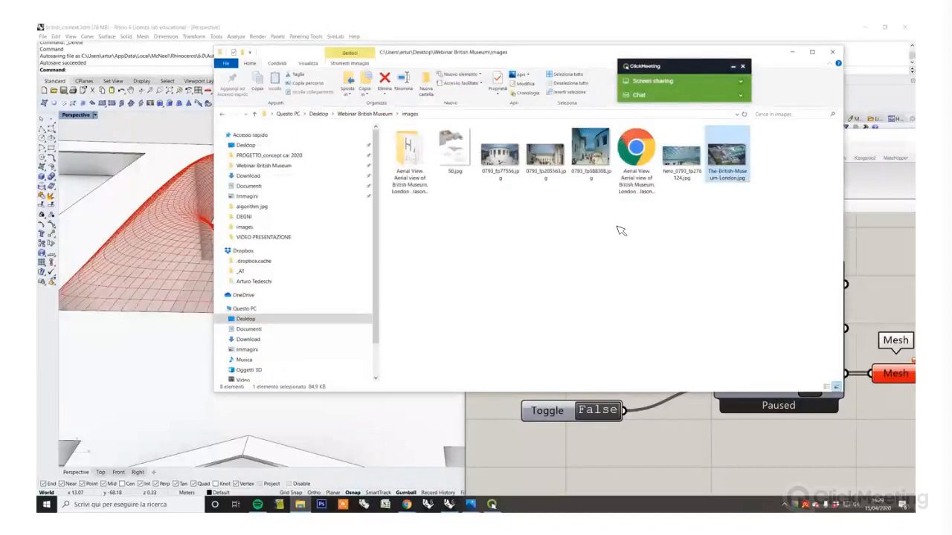
pyautogui.doubleClick(512, 158)
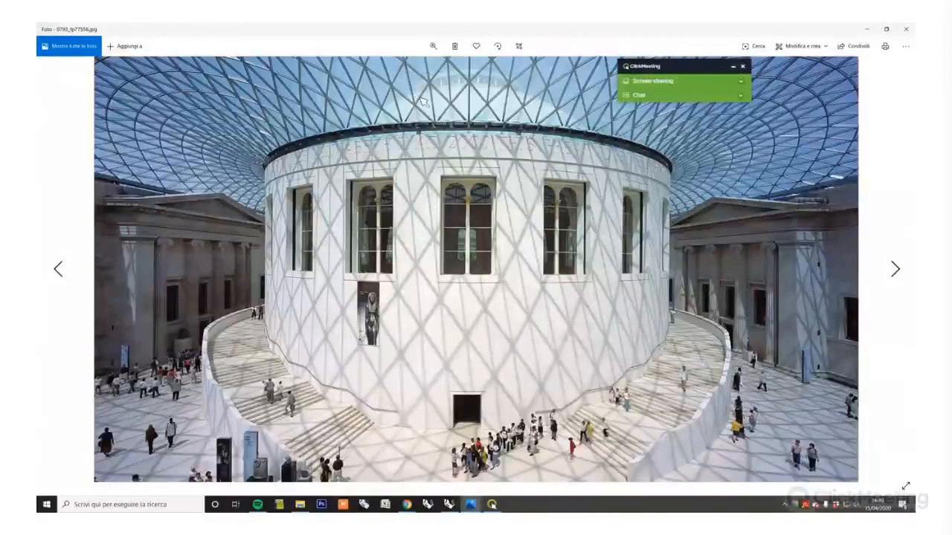
pyautogui.click(866, 29)
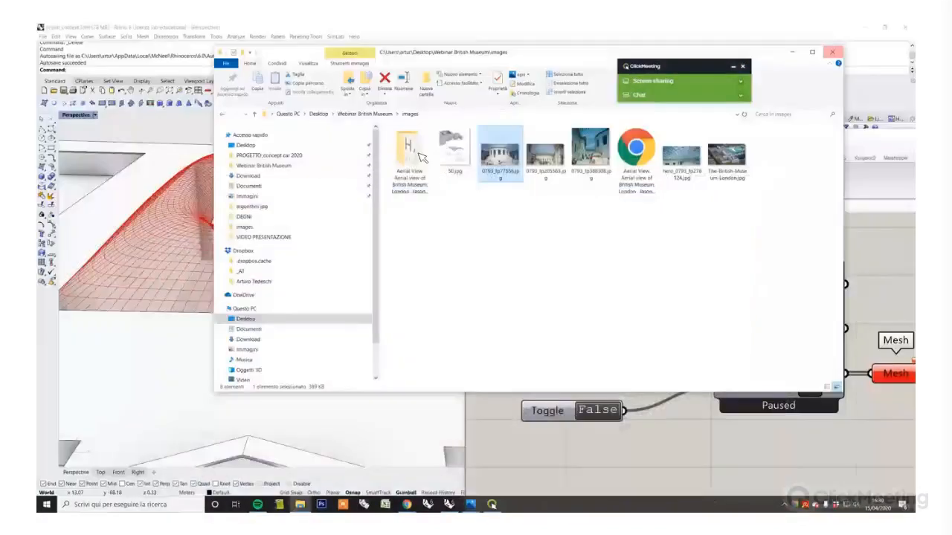
pyautogui.moveTo(307, 61); pyautogui.dragTo(654, 172)
pyautogui.click(494, 387)
pyautogui.moveTo(379, 328)
pyautogui.mouseDown(button='right')
pyautogui.moveTo(307, 347)
pyautogui.moveTo(246, 344)
pyautogui.moveTo(339, 314)
pyautogui.moveTo(370, 328)
pyautogui.mouseUp(button='right')
pyautogui.moveTo(430, 423); pyautogui.dragTo(430, 427, button='right')
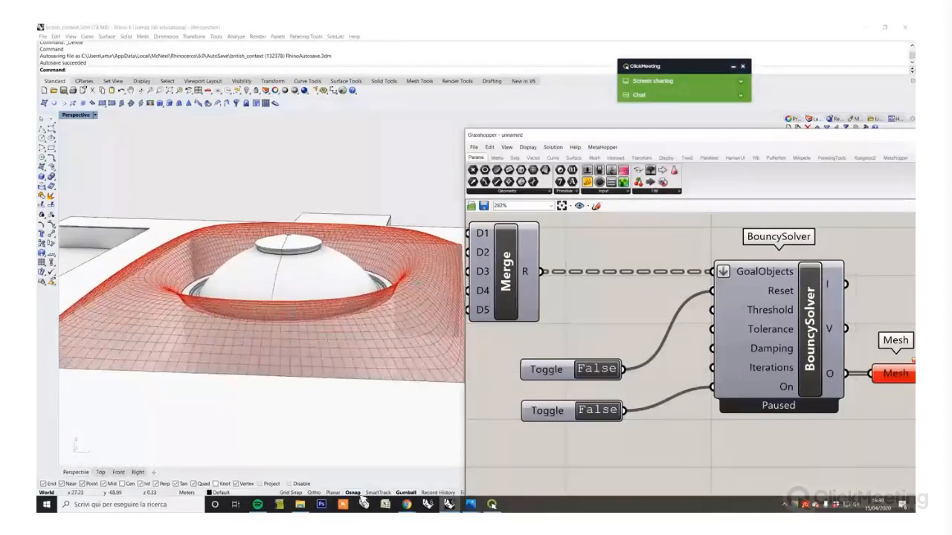
# Step: View the reference photo 0793_fp205563.jpg and examine the roof mesh within the building from above
pyautogui.click(299, 504)
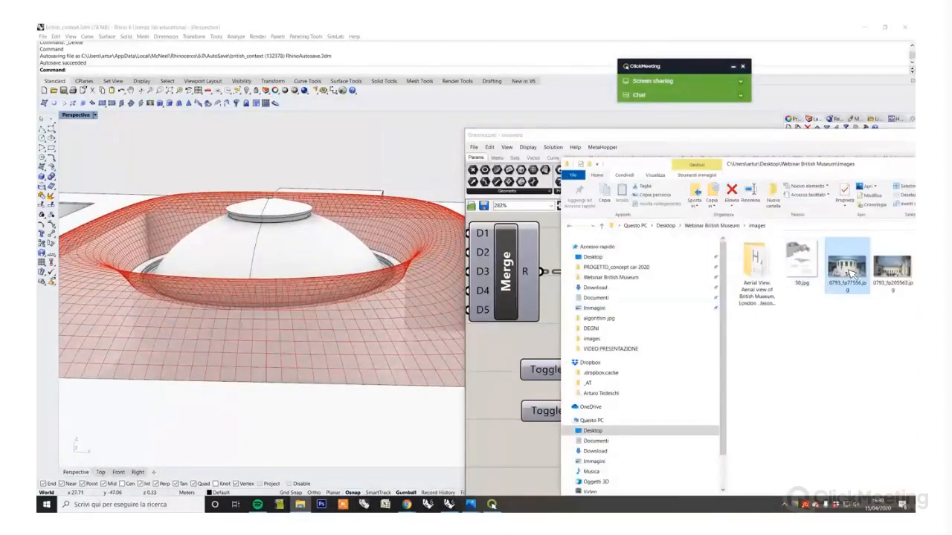
pyautogui.doubleClick(882, 268)
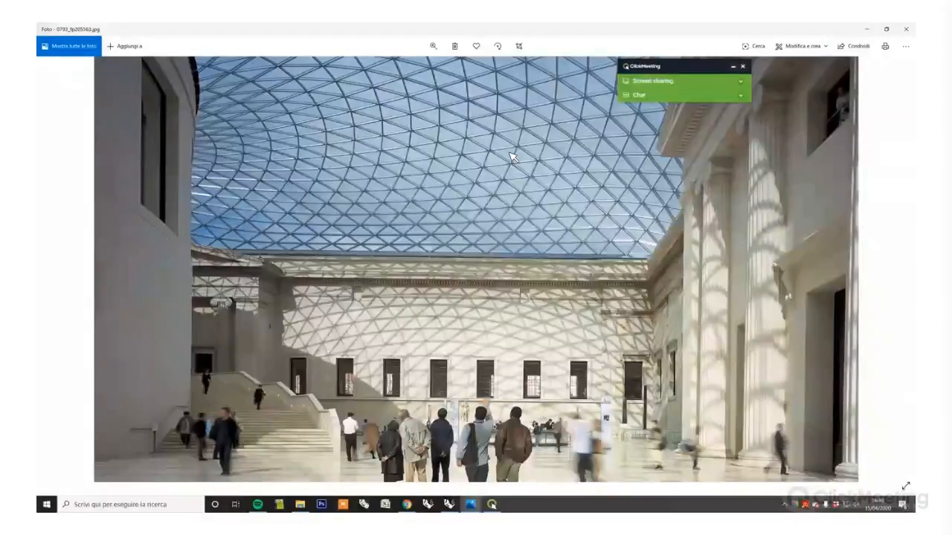
pyautogui.click(865, 30)
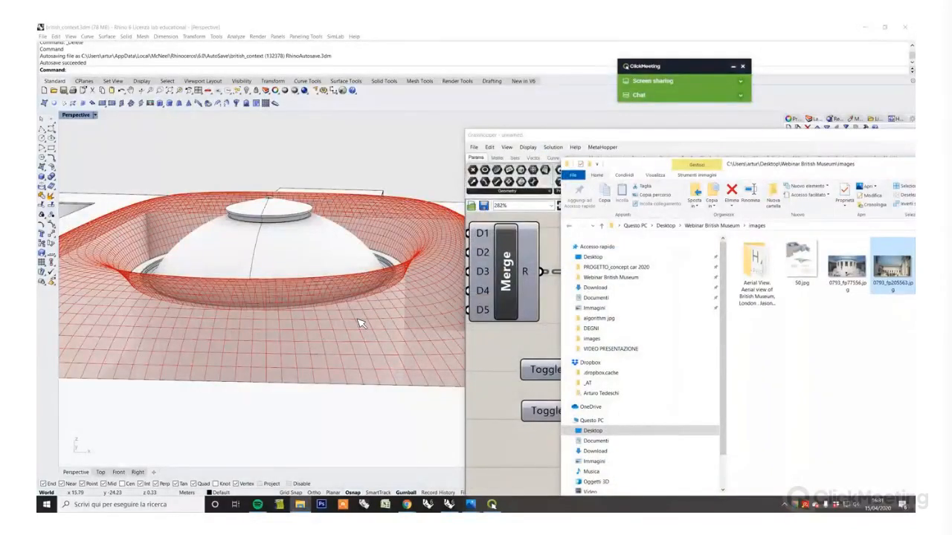
pyautogui.click(414, 245)
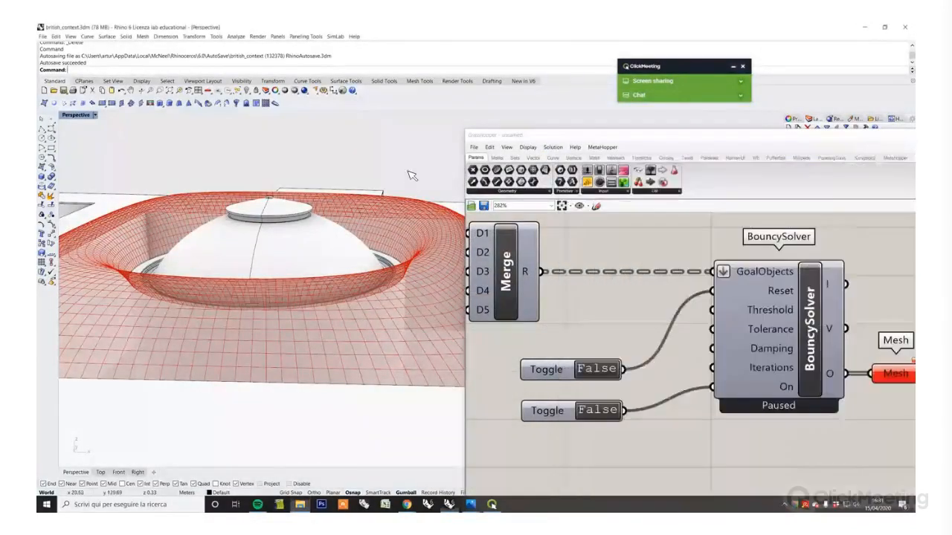
pyautogui.moveTo(415, 245); pyautogui.dragTo(330, 227, button='right')
pyautogui.scroll(-6, 331, 226)
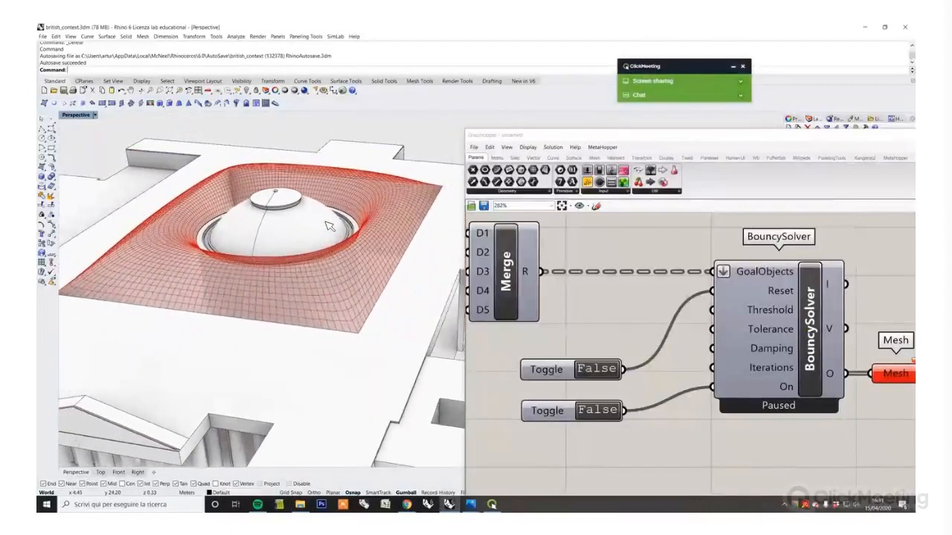
pyautogui.scroll(3, 329, 227)
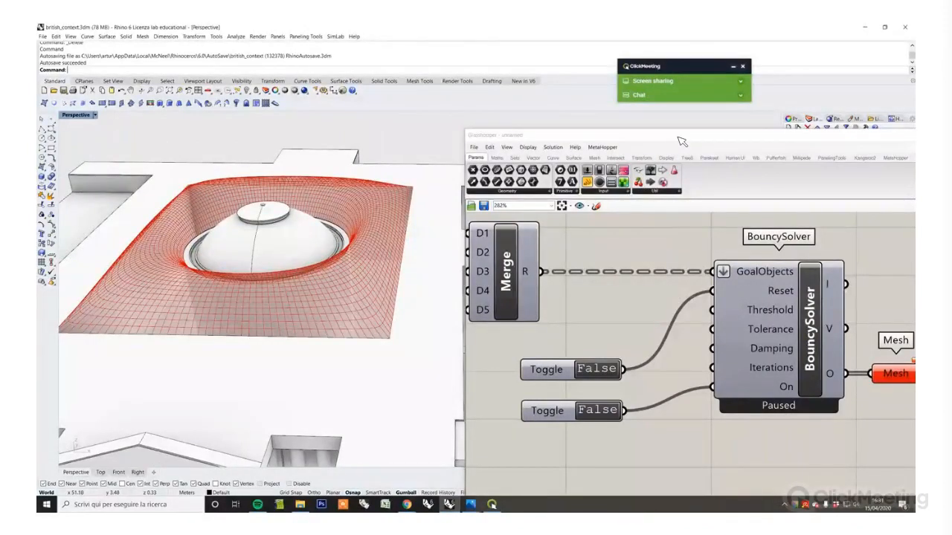
# Step: Enlarge the visible Grasshopper canvas around the BouncySolver and show the PanelingTools components
pyautogui.moveTo(678, 138); pyautogui.dragTo(568, 115)
pyautogui.scroll(-3, 646, 311)
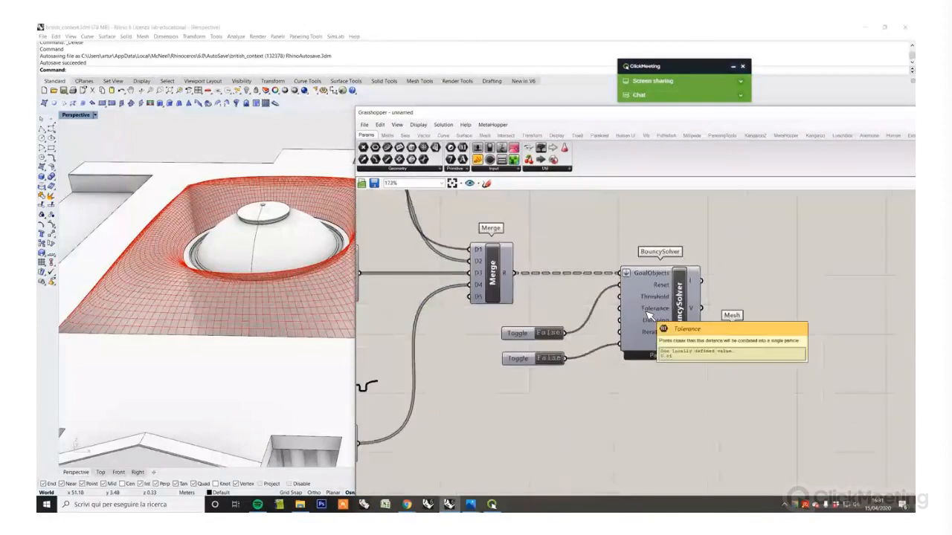
pyautogui.click(722, 136)
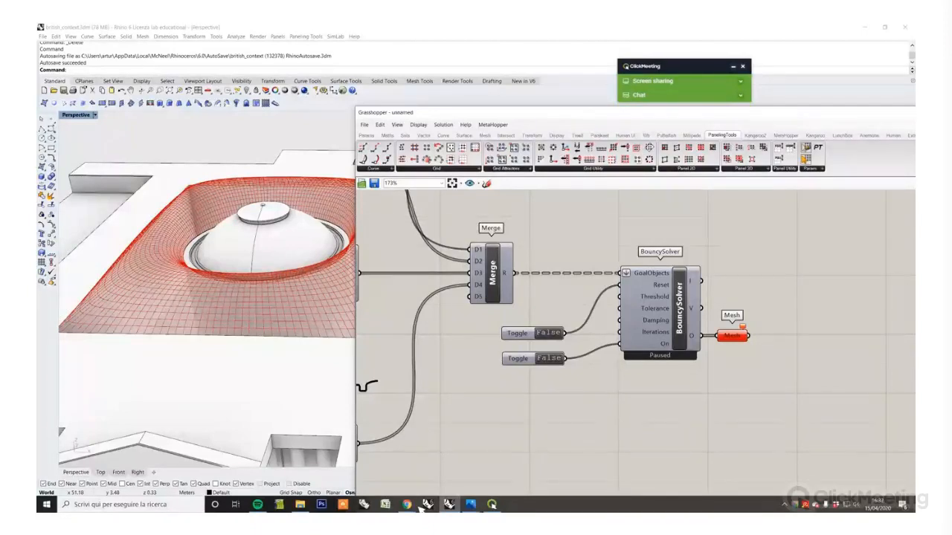
# Step: Mute the presenter audio in the ClickMeeting room in Chrome, return to the model, and expand the meeting chat
pyautogui.moveTo(407, 504)
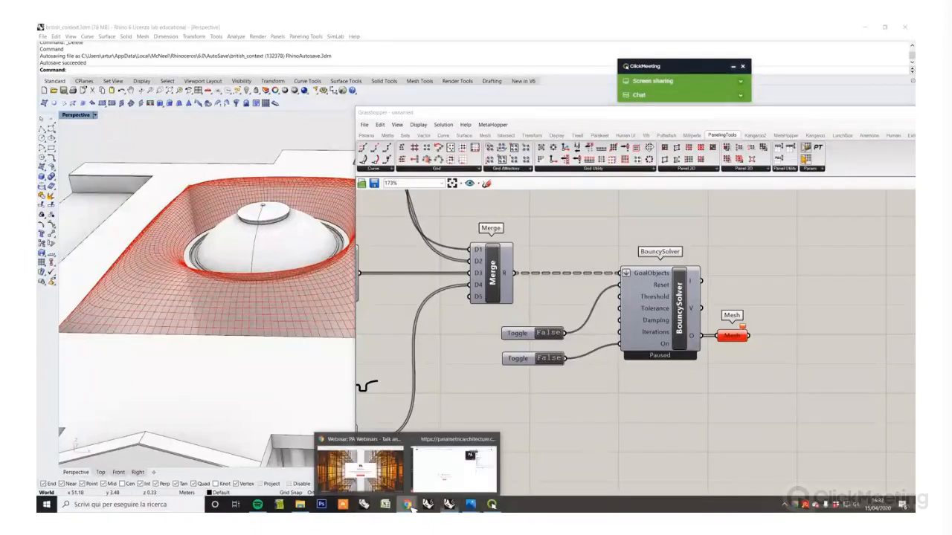
pyautogui.click(455, 479)
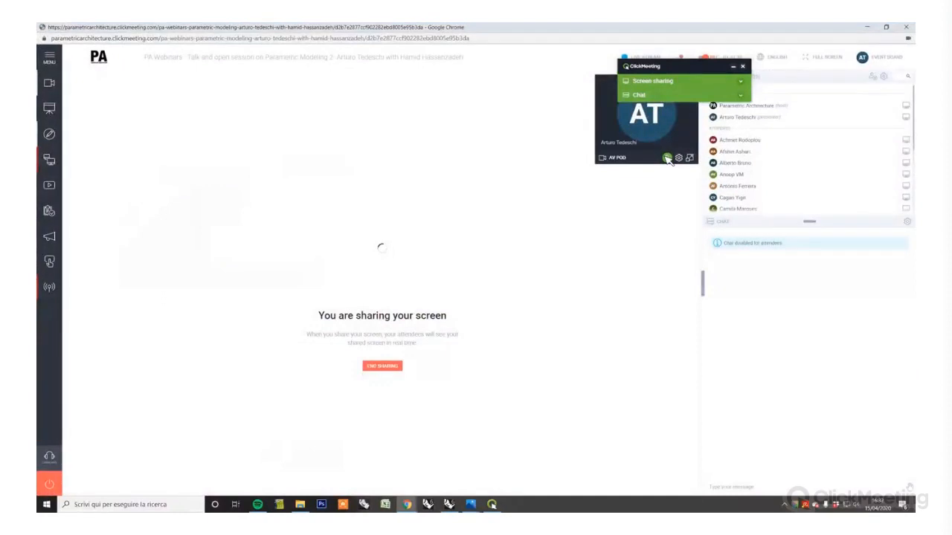
pyautogui.click(667, 158)
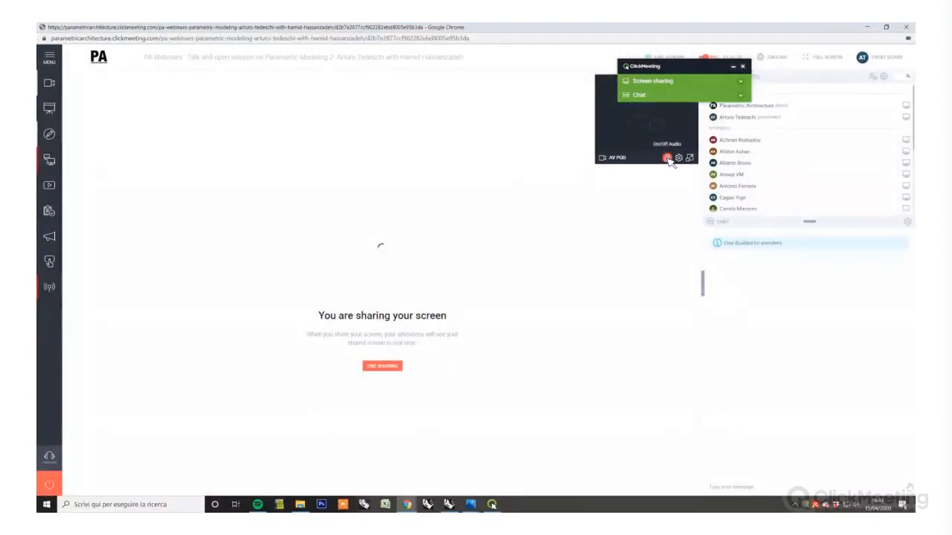
pyautogui.click(866, 27)
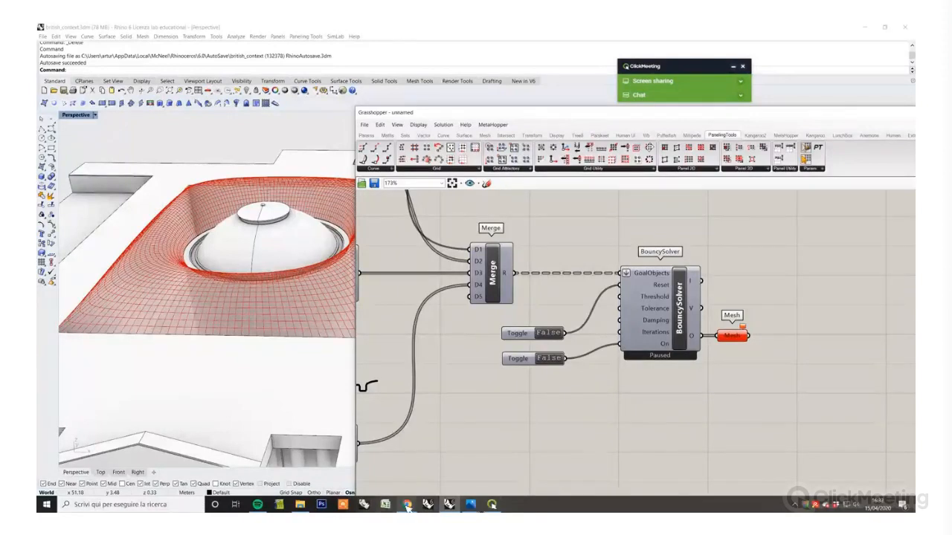
pyautogui.moveTo(407, 507)
pyautogui.click(740, 95)
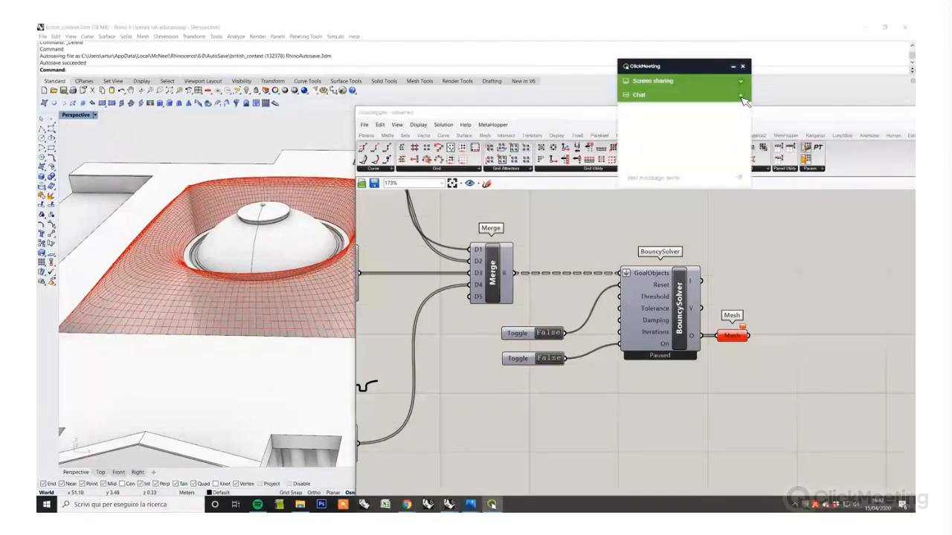
# Step: Collapse the meeting chat, then show the screen sharing preview briefly and collapse it as well
pyautogui.click(741, 96)
pyautogui.click(742, 81)
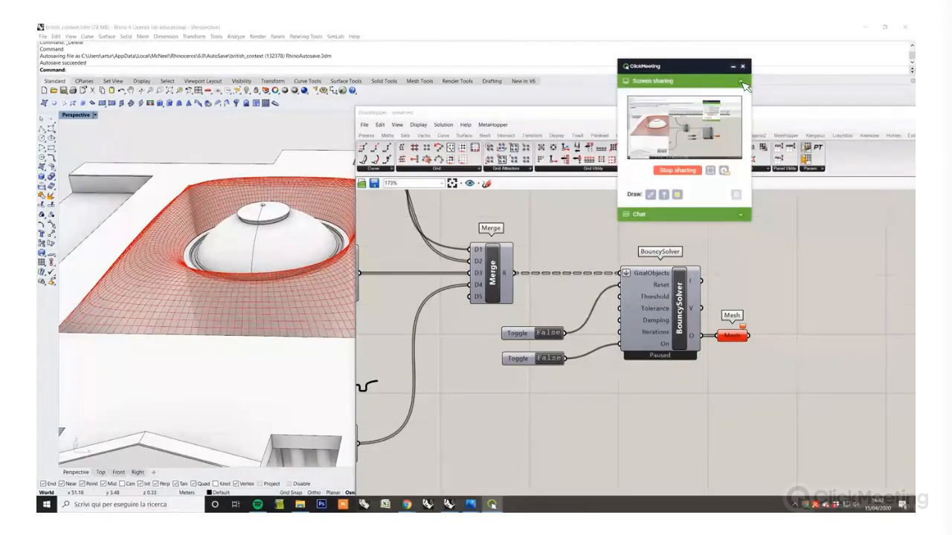
pyautogui.click(743, 83)
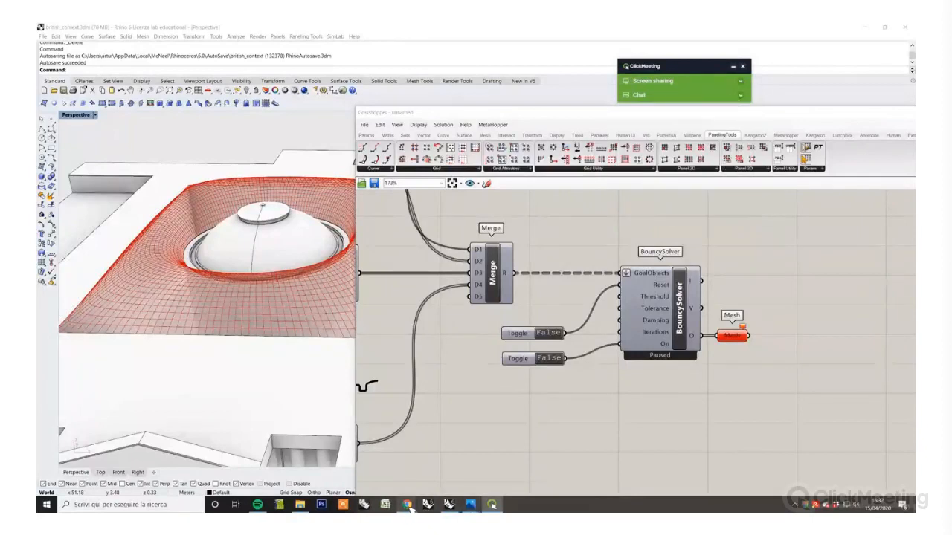
# Step: Check the ClickMeeting room in Chrome and return to the Rhino model
pyautogui.moveTo(407, 505)
pyautogui.click(439, 473)
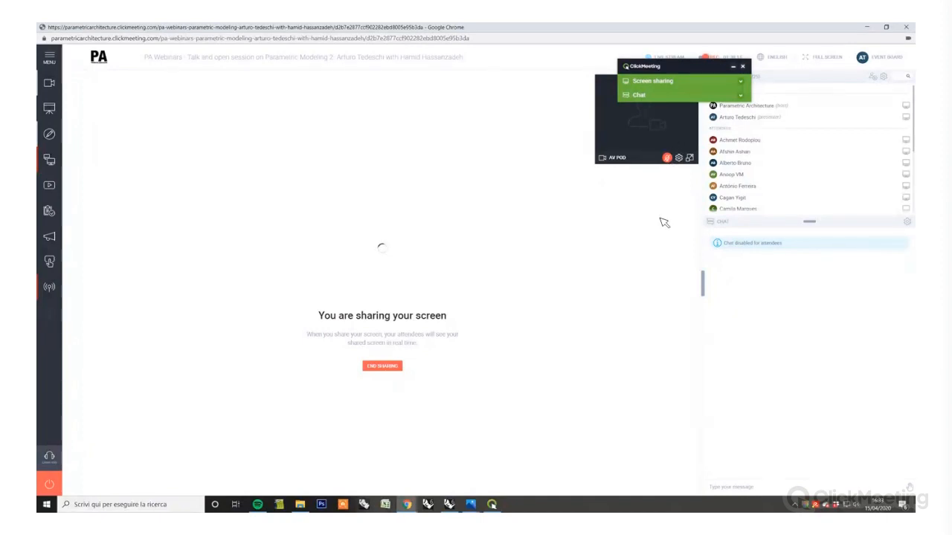
pyautogui.click(449, 504)
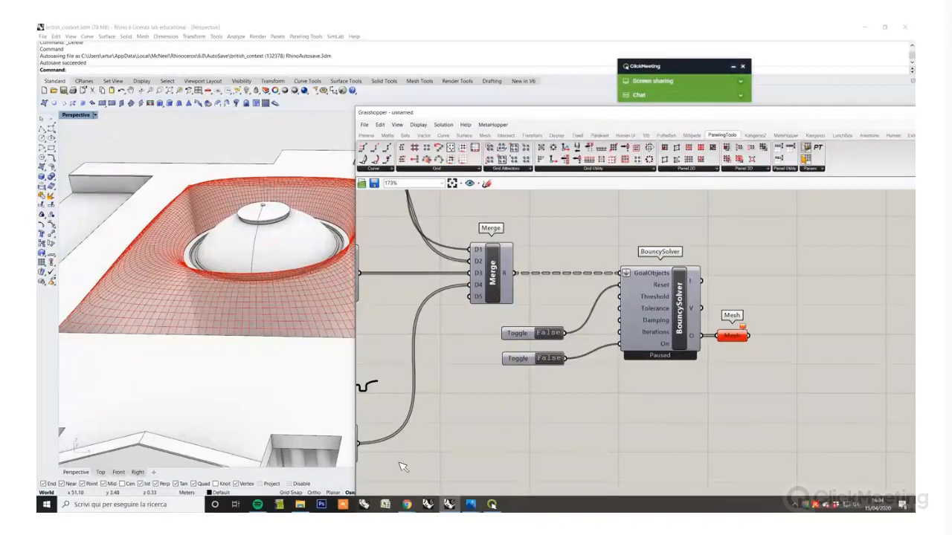
# Step: Unmute the presenter audio in the ClickMeeting room in Chrome and minimize the browser to get back to the model
pyautogui.moveTo(406, 504)
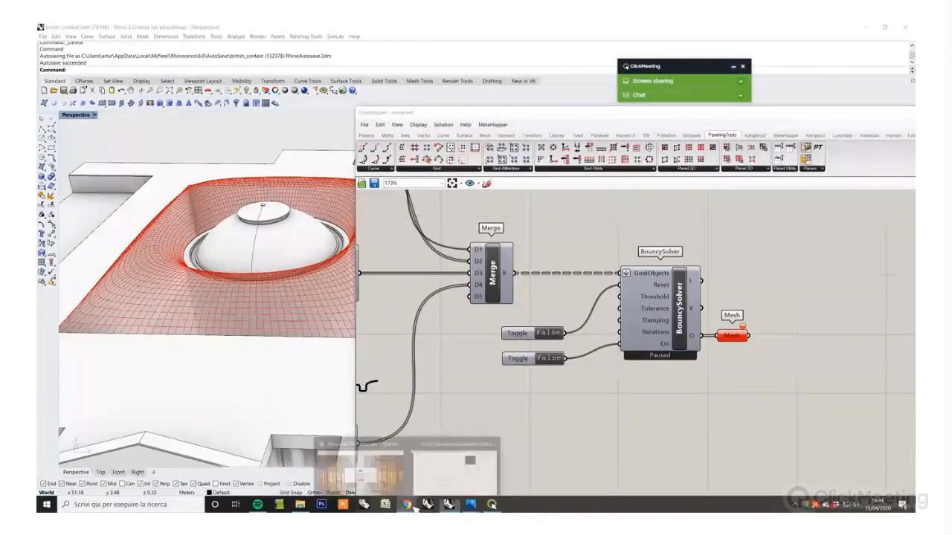
pyautogui.click(434, 485)
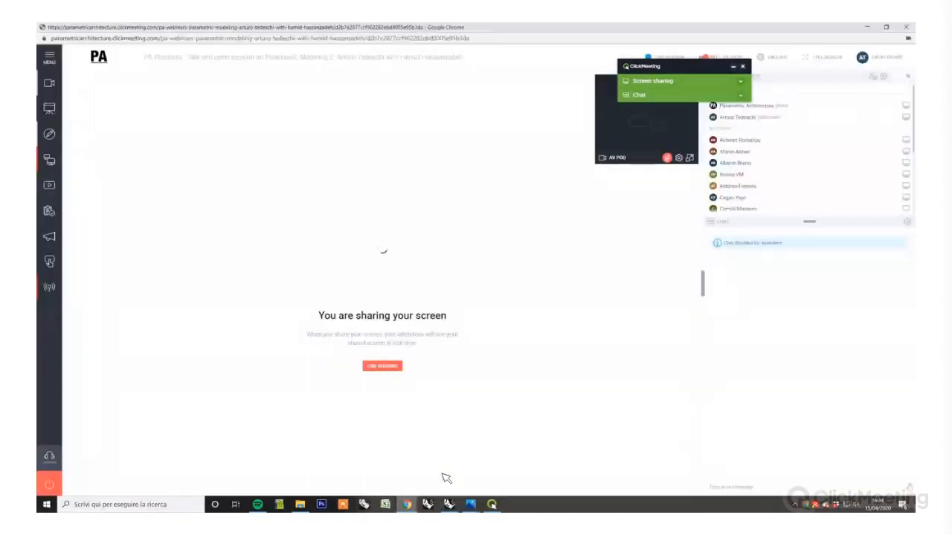
pyautogui.click(667, 159)
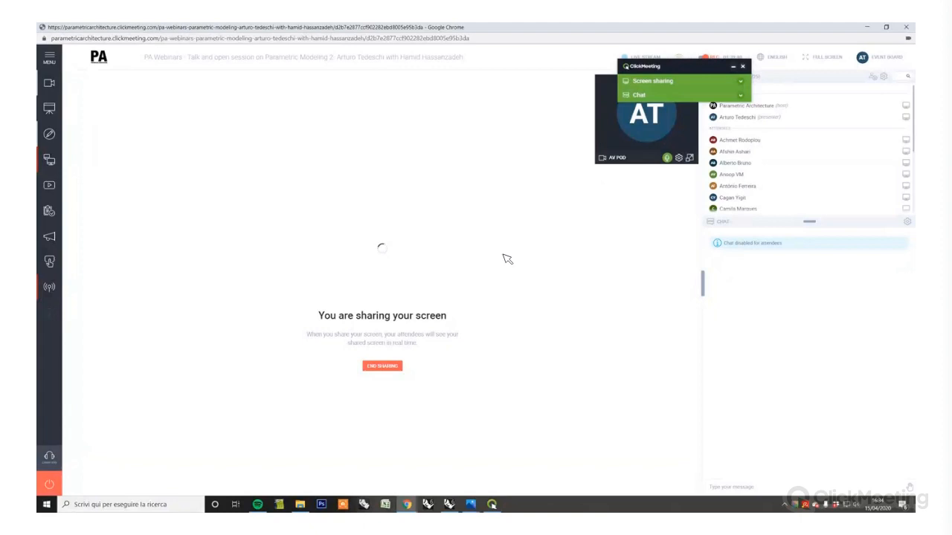
pyautogui.click(867, 28)
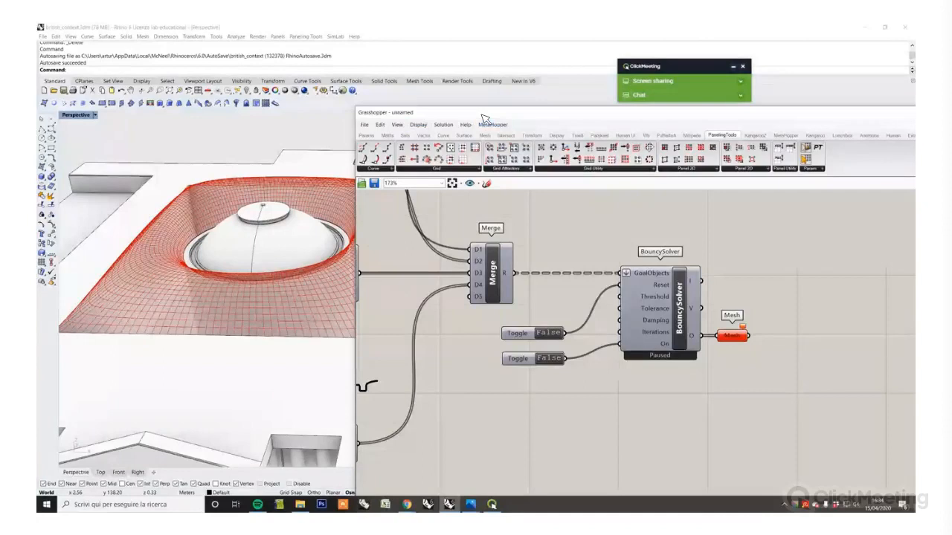
# Step: Add a WarpWeft component to the Grasshopper canvas beside the Mesh parameter that follows the BouncySolver
pyautogui.moveTo(483, 117); pyautogui.dragTo(575, 122)
pyautogui.scroll(3, 355, 342)
pyautogui.moveTo(356, 342); pyautogui.dragTo(743, 124, button='right')
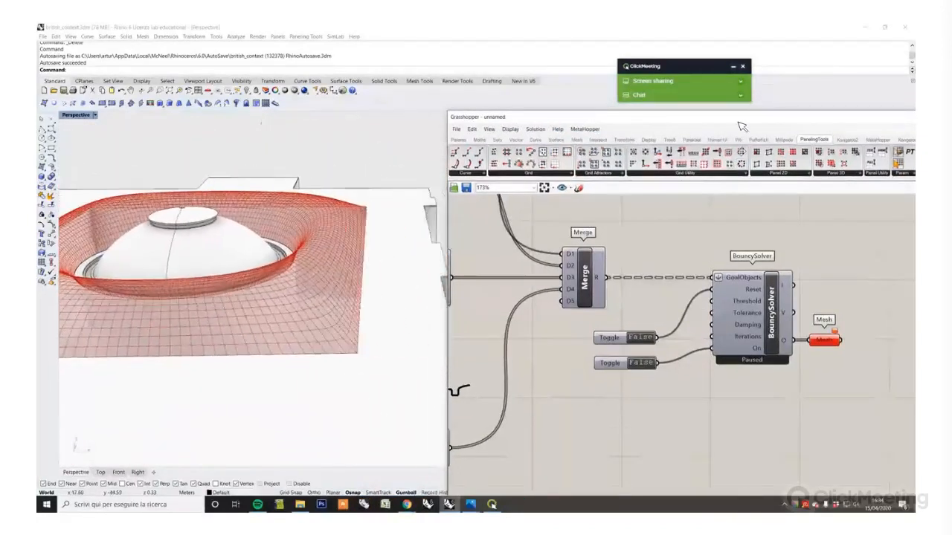
pyautogui.moveTo(744, 123); pyautogui.dragTo(507, 136)
pyautogui.moveTo(518, 358); pyautogui.dragTo(352, 341, button='right')
pyautogui.scroll(2, 617, 391)
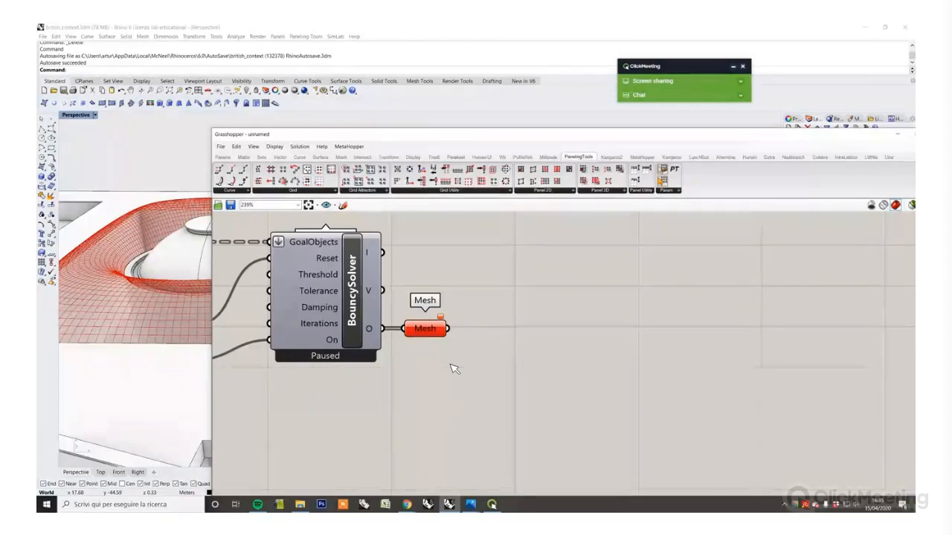
pyautogui.doubleClick(510, 376)
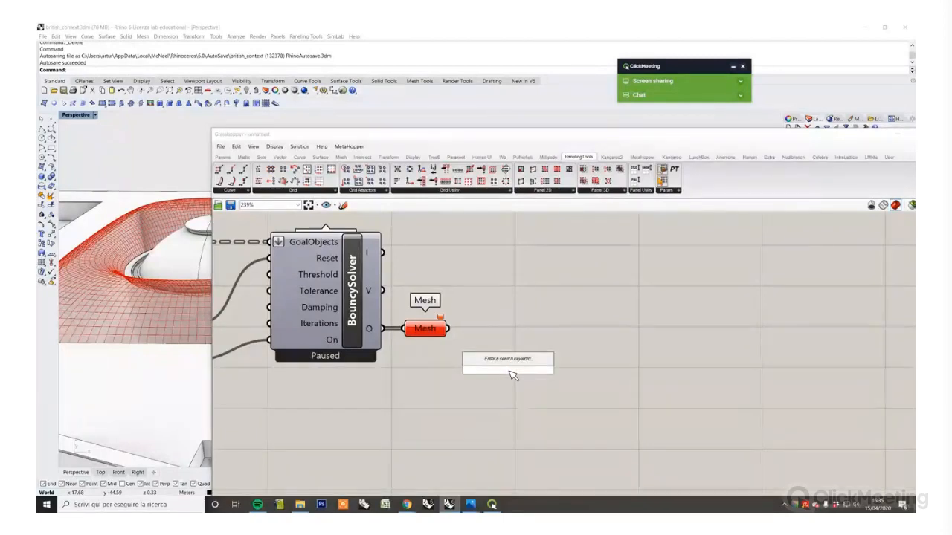
pyautogui.write('warp')
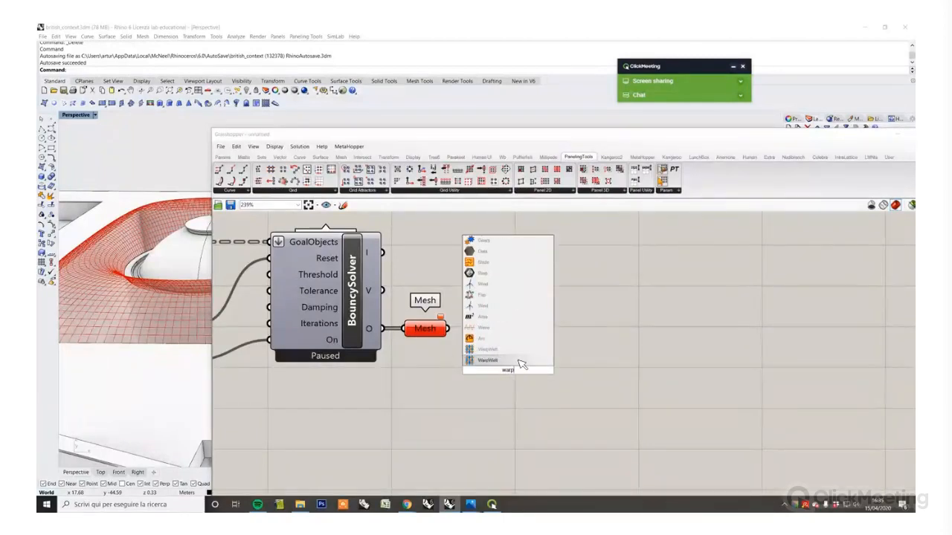
pyautogui.click(519, 362)
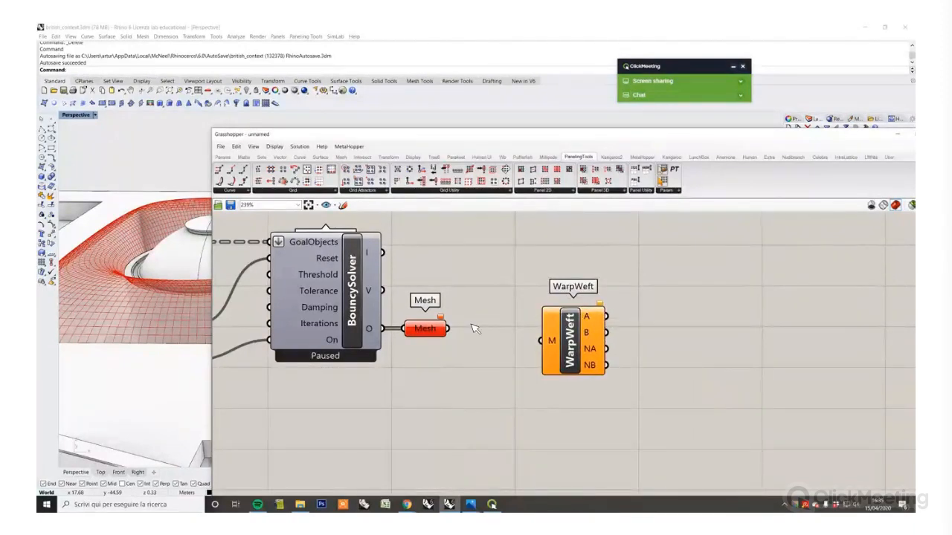
pyautogui.moveTo(690, 376); pyautogui.dragTo(613, 349, button='right')
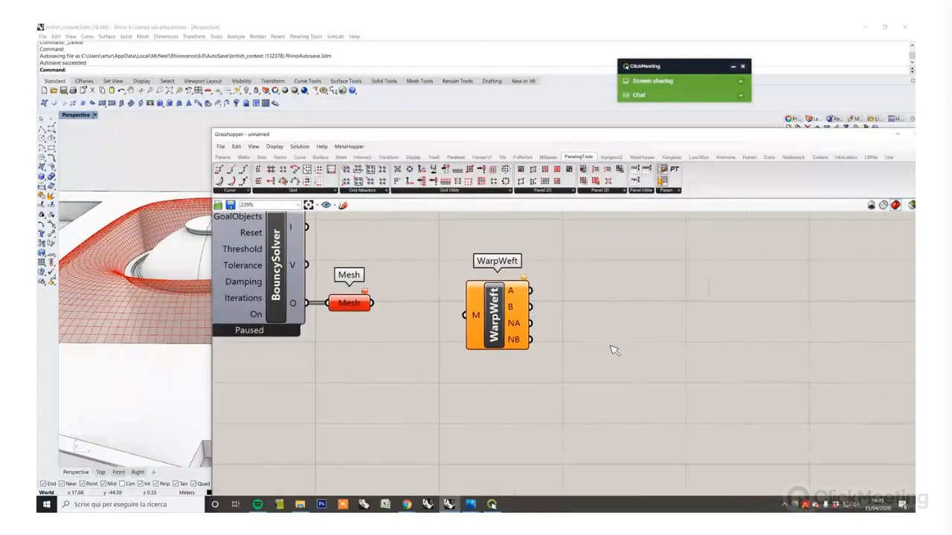
# Step: Sketch a curved four-sided patch crossed by grid lines in two directions beside WarpWeft, then discard the sketch
pyautogui.scroll(-3, 580, 330)
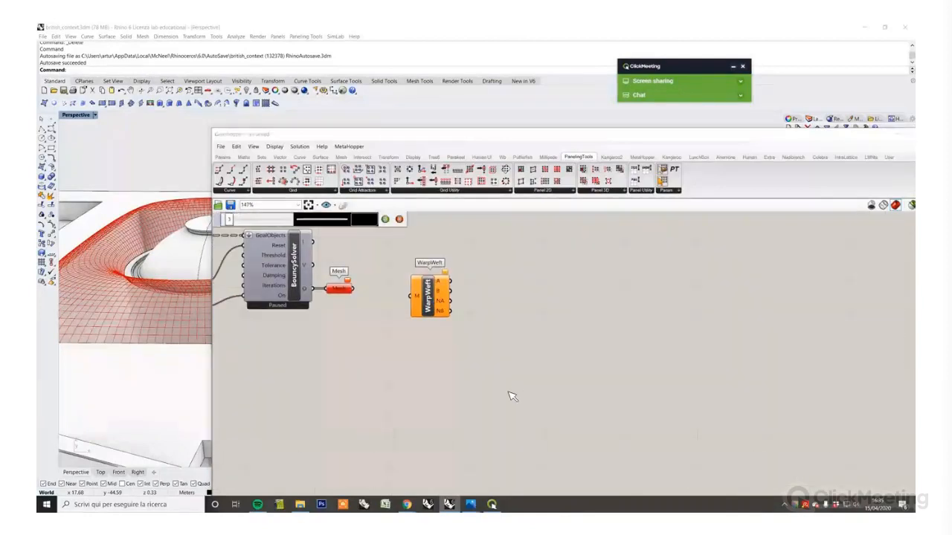
pyautogui.moveTo(614, 319)
pyautogui.mouseDown()
pyautogui.moveTo(510, 391)
pyautogui.moveTo(691, 424)
pyautogui.moveTo(644, 323)
pyautogui.moveTo(614, 318)
pyautogui.mouseUp()
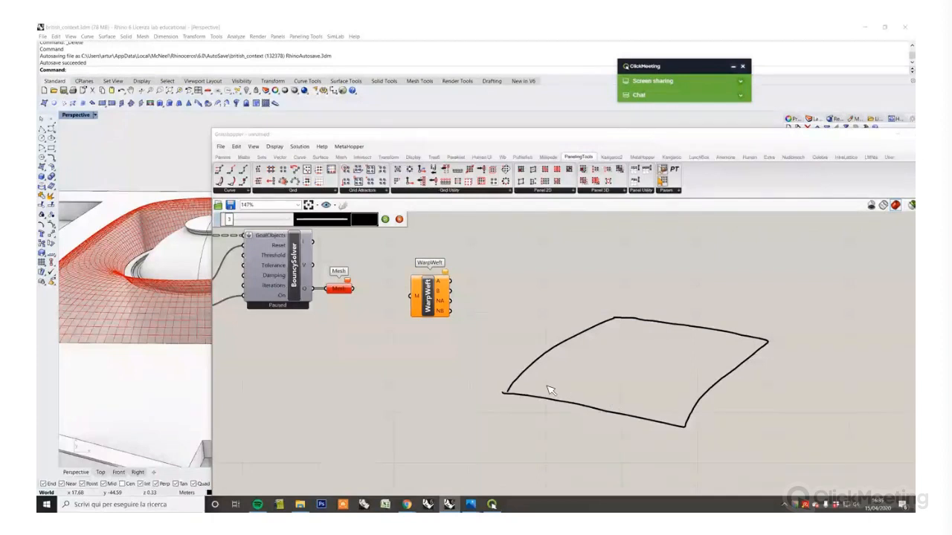
pyautogui.moveTo(536, 396)
pyautogui.mouseDown()
pyautogui.moveTo(631, 321)
pyautogui.moveTo(653, 316)
pyautogui.mouseUp()
pyautogui.moveTo(517, 372); pyautogui.dragTo(734, 421)
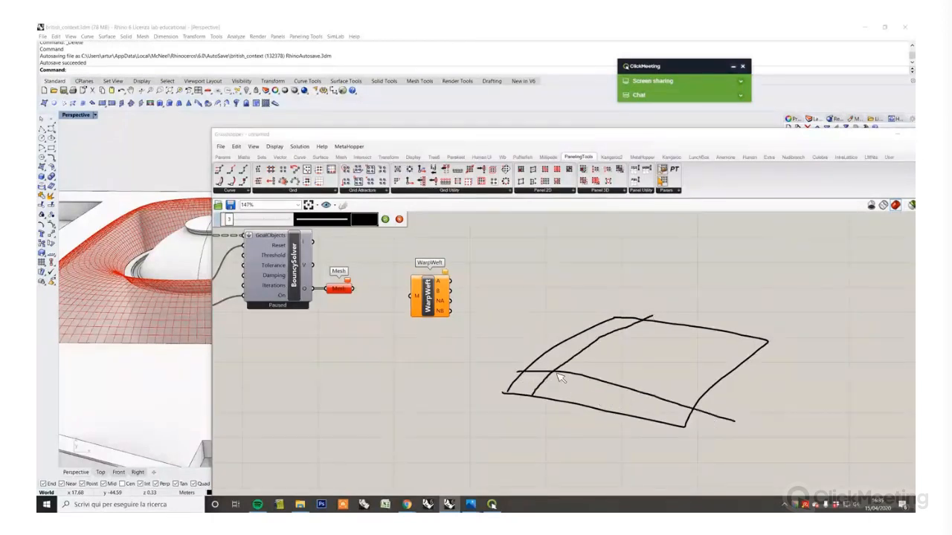
pyautogui.moveTo(531, 386); pyautogui.dragTo(661, 311)
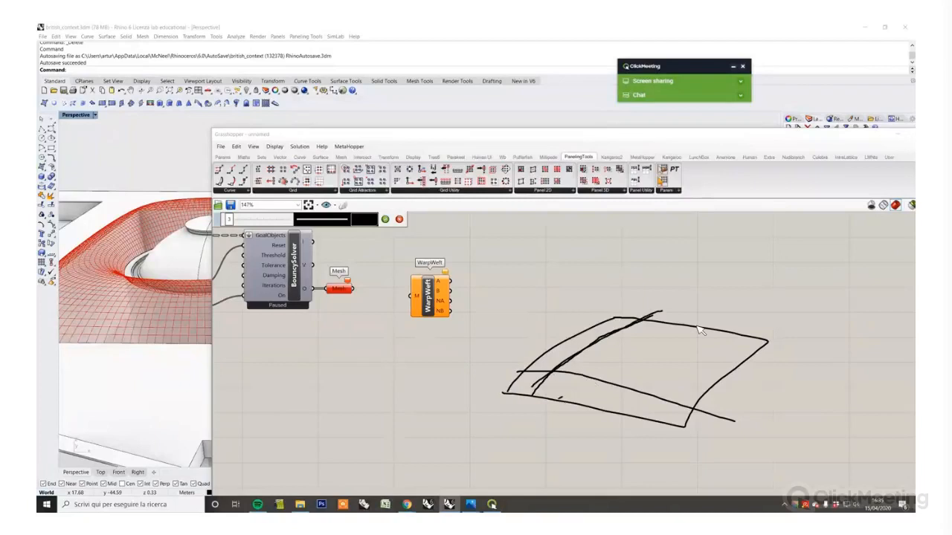
pyautogui.moveTo(564, 397); pyautogui.dragTo(706, 325)
pyautogui.moveTo(596, 391); pyautogui.dragTo(729, 327)
pyautogui.moveTo(613, 414); pyautogui.dragTo(745, 333)
pyautogui.moveTo(625, 430)
pyautogui.mouseDown()
pyautogui.moveTo(705, 374)
pyautogui.moveTo(500, 324)
pyautogui.mouseUp()
pyautogui.moveTo(712, 362); pyautogui.dragTo(496, 312)
pyautogui.moveTo(741, 369); pyautogui.dragTo(456, 290)
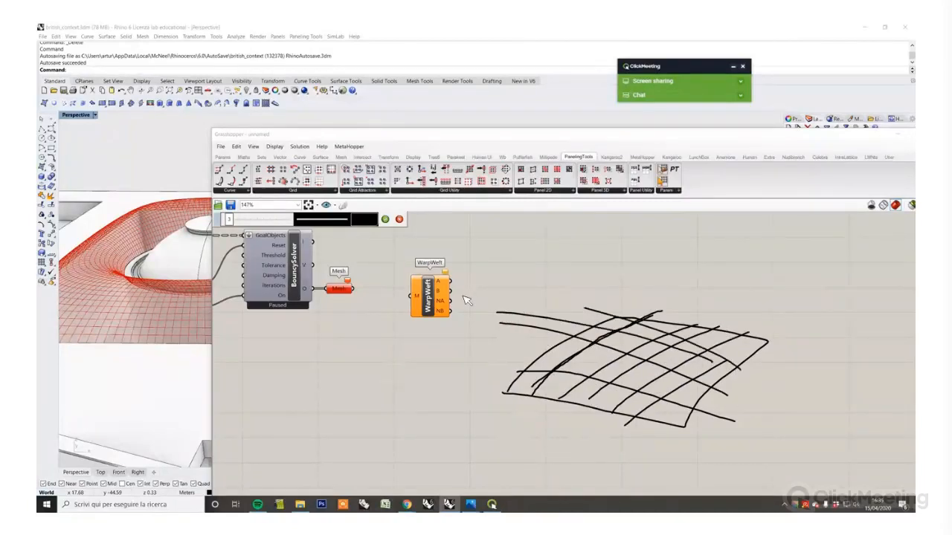
pyautogui.click(399, 219)
# Step: Connect the Mesh parameter's output to the M input of WarpWeft
pyautogui.scroll(3, 557, 312)
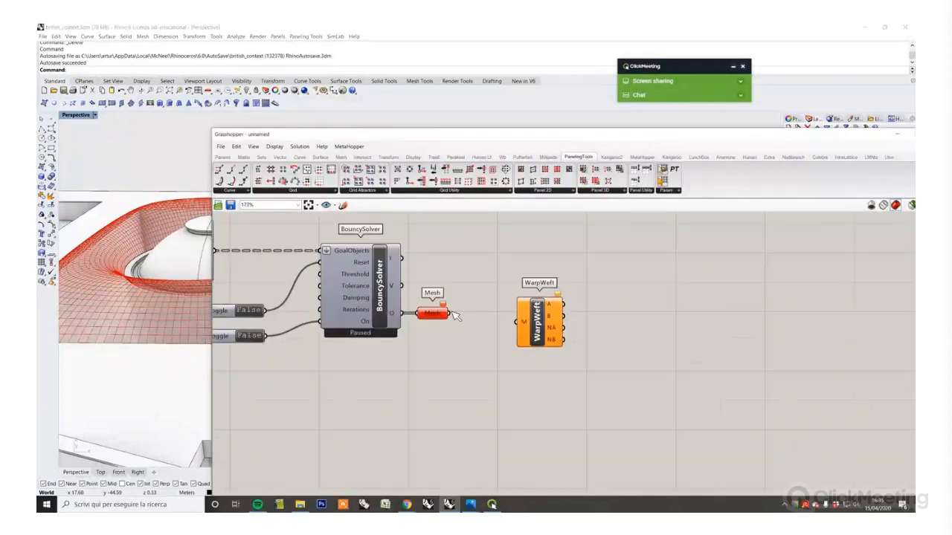
pyautogui.moveTo(470, 314); pyautogui.dragTo(510, 327)
pyautogui.click(567, 355)
pyautogui.click(528, 356)
pyautogui.scroll(2, 619, 343)
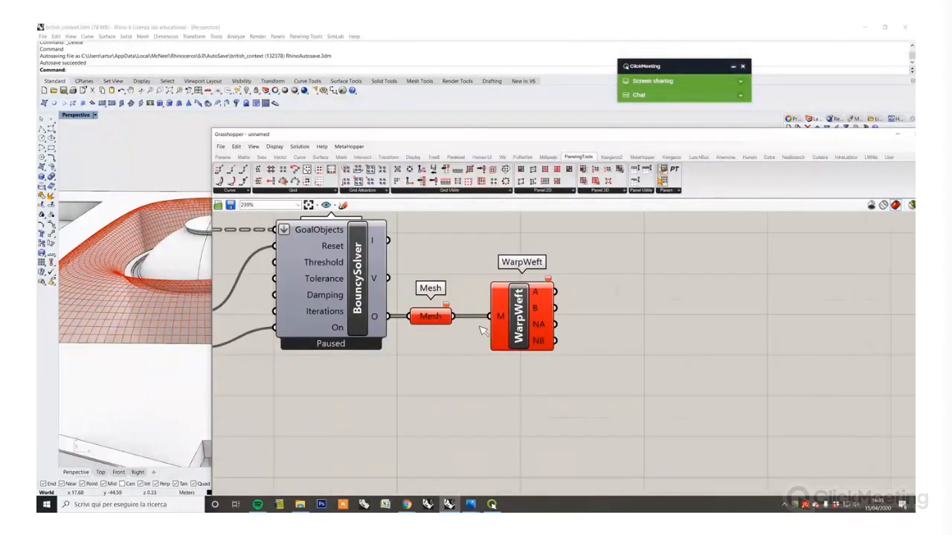
# Step: Add a Curve parameter beside WarpWeft and connect WarpWeft's A output to it
pyautogui.moveTo(405, 147); pyautogui.dragTo(573, 149)
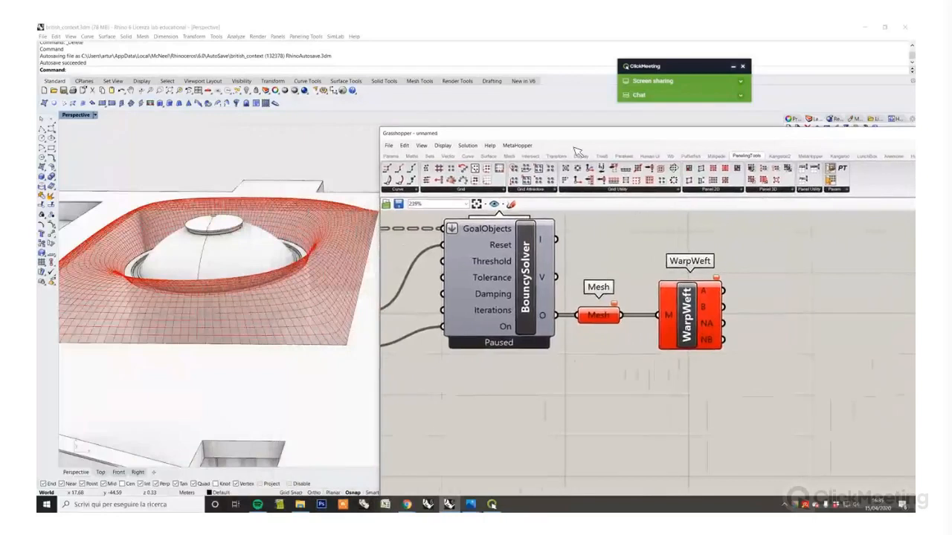
pyautogui.moveTo(327, 286); pyautogui.dragTo(261, 333, button='right')
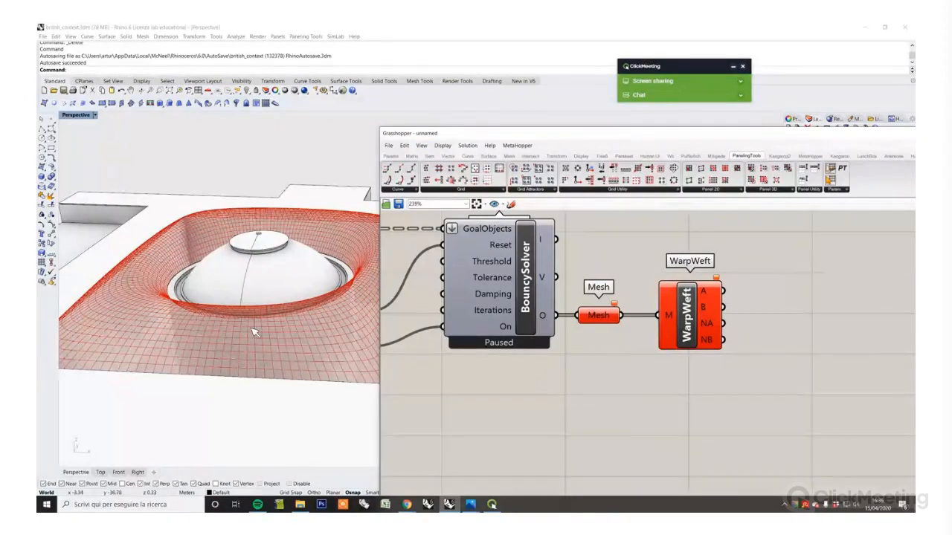
pyautogui.doubleClick(736, 400)
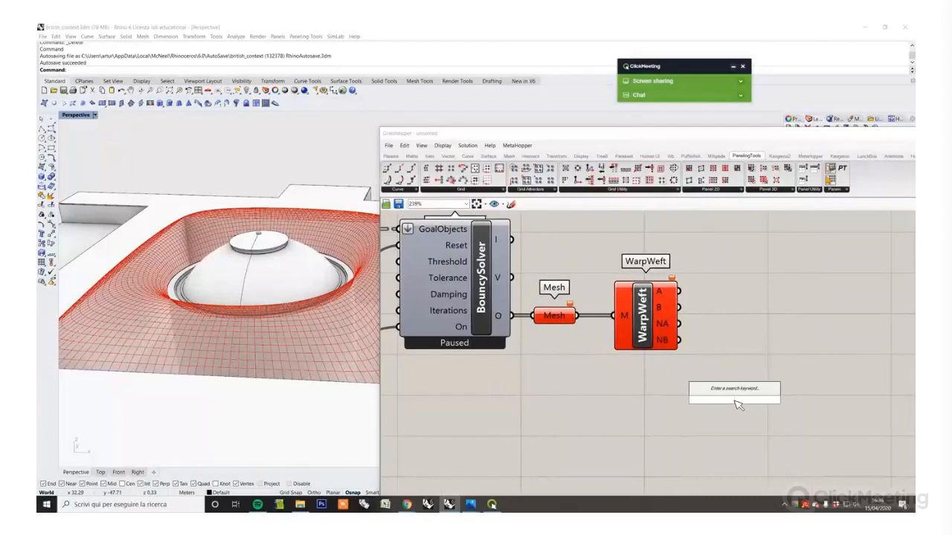
pyautogui.write('curve')
pyautogui.click(731, 393)
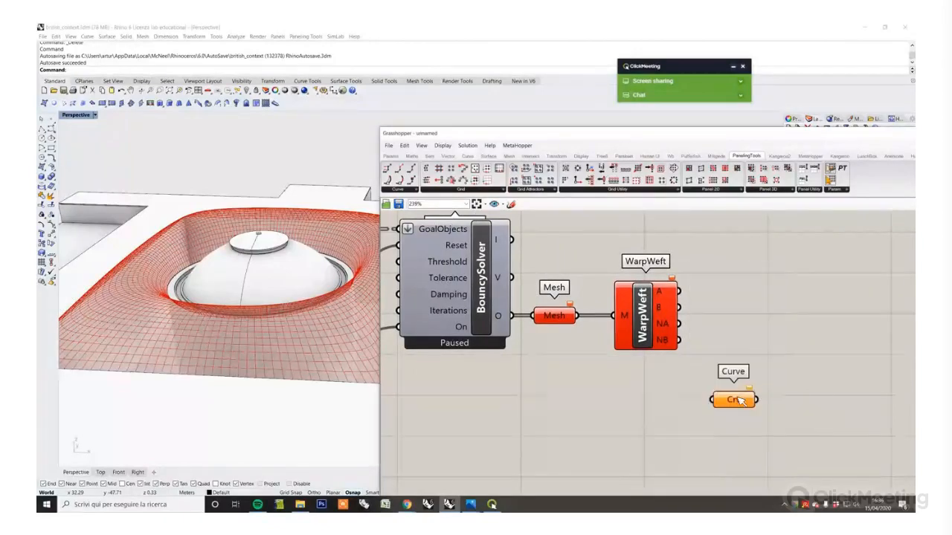
pyautogui.moveTo(738, 400); pyautogui.dragTo(758, 318)
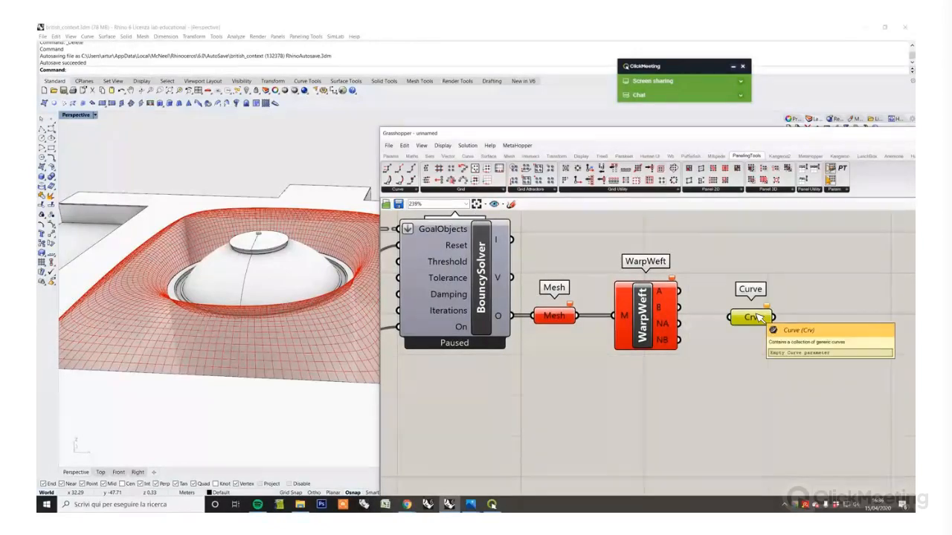
pyautogui.moveTo(678, 290); pyautogui.dragTo(728, 320)
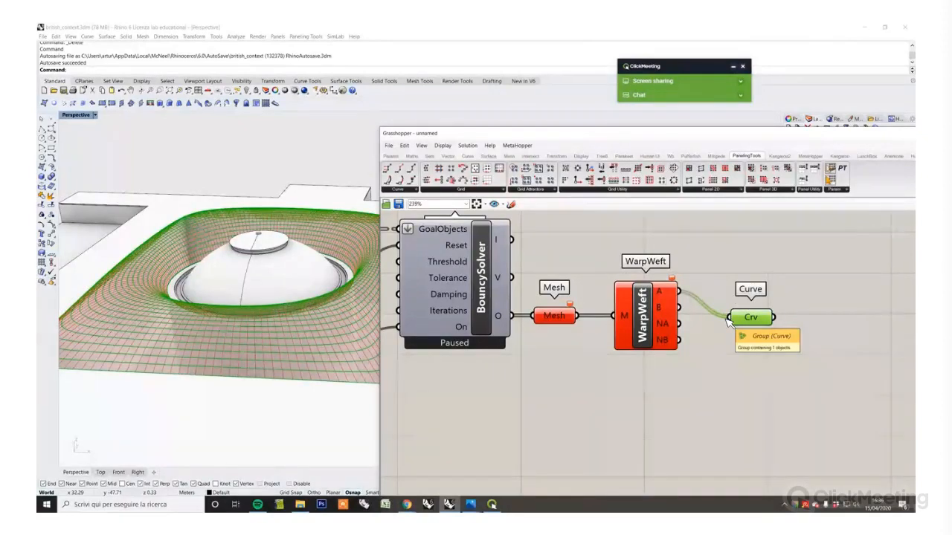
# Step: Turn off the preview of the WarpWeft component and the Mesh parameter so only the extracted curves display
pyautogui.click(703, 248)
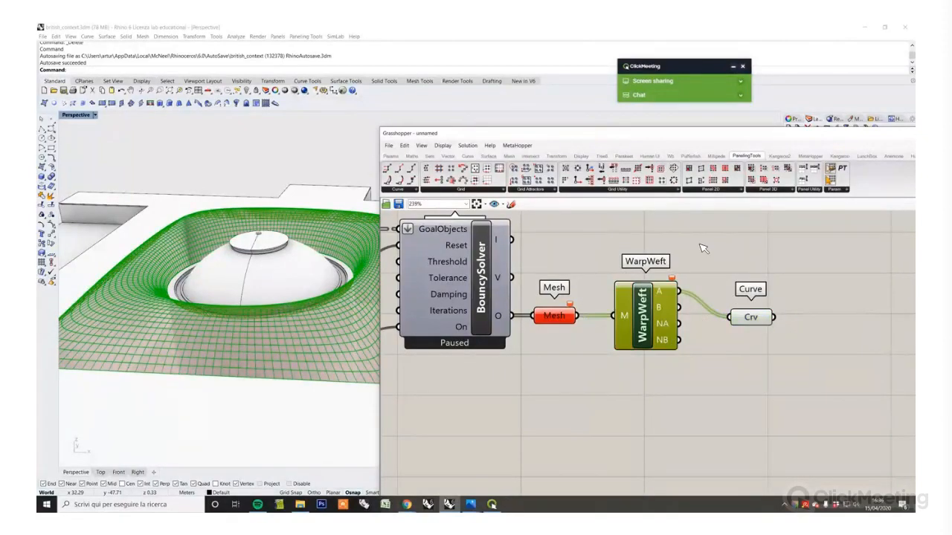
pyautogui.middleClick(700, 244)
pyautogui.click(717, 257)
pyautogui.click(714, 260)
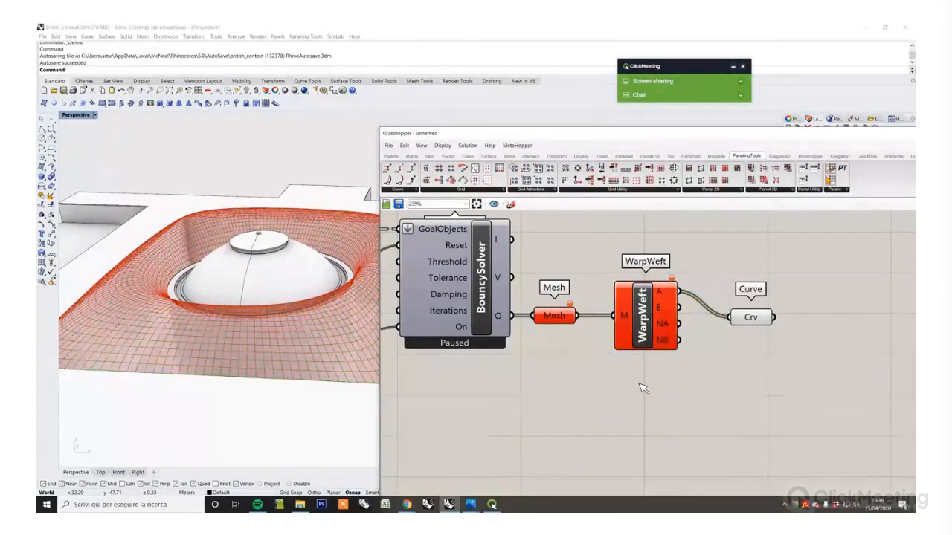
pyautogui.moveTo(643, 388); pyautogui.dragTo(556, 276)
pyautogui.middleClick(556, 240)
pyautogui.click(599, 247)
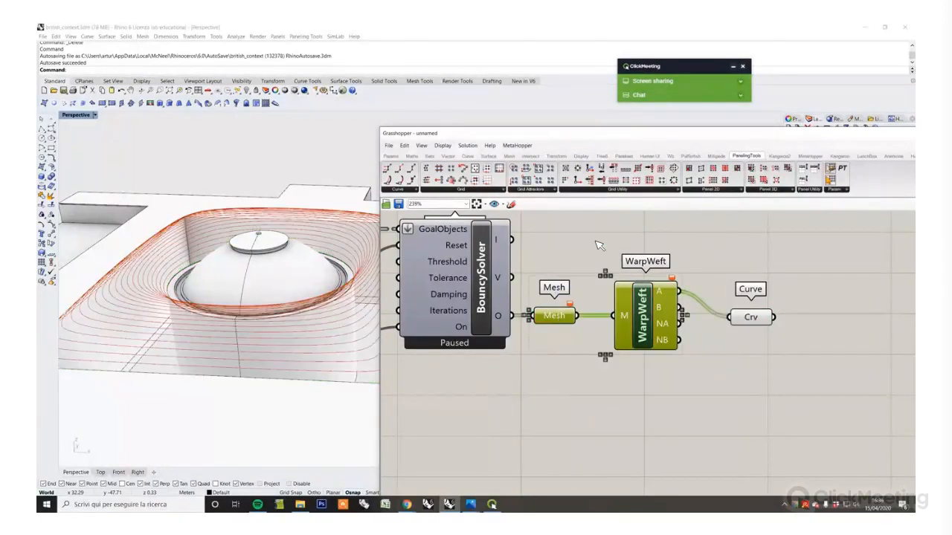
pyautogui.click(599, 246)
# Step: Hide the _building layer in Rhino and move the Grasshopper window back up beside the roof curves
pyautogui.moveTo(173, 293); pyautogui.dragTo(223, 298, button='right')
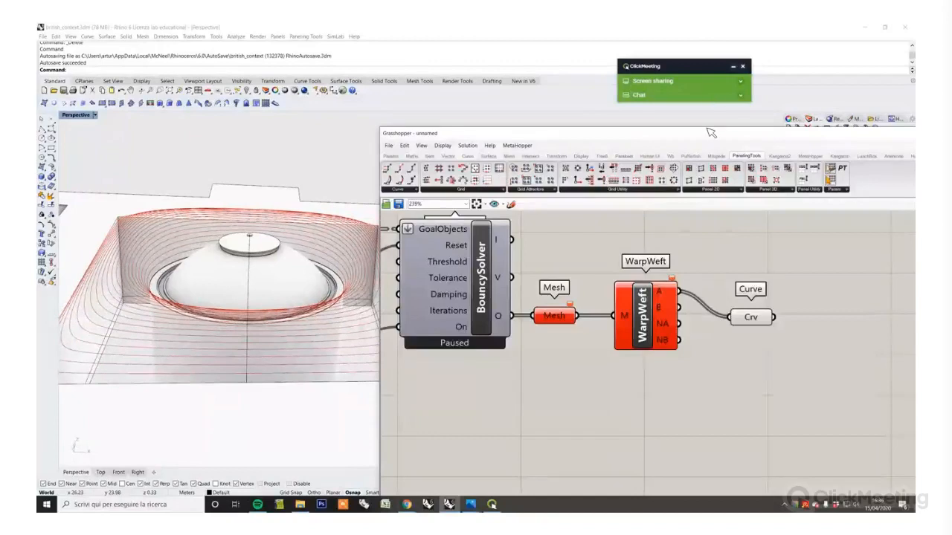
pyautogui.moveTo(711, 132); pyautogui.dragTo(761, 333)
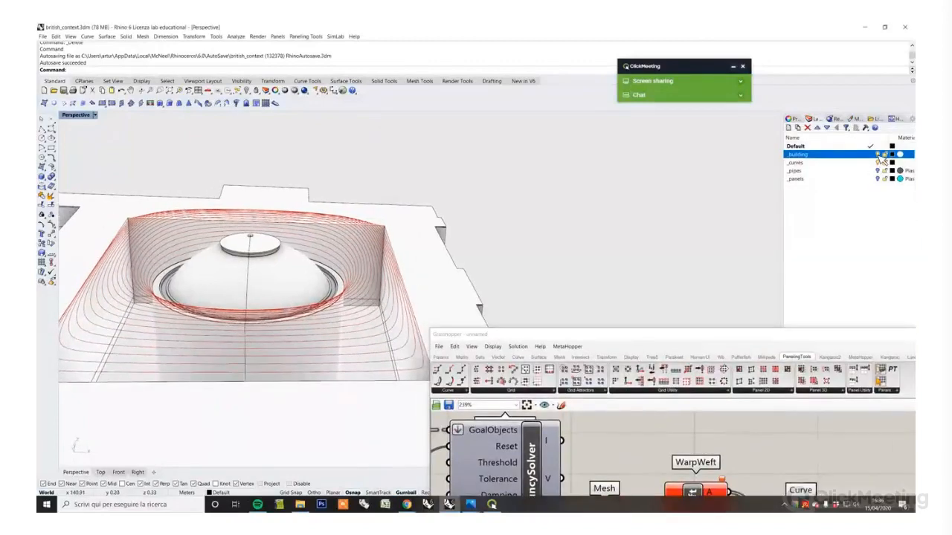
pyautogui.click(878, 155)
pyautogui.moveTo(599, 251); pyautogui.dragTo(592, 330, button='right')
pyautogui.moveTo(591, 340); pyautogui.dragTo(560, 154)
# Step: Examine the closed curves around the oculus, then feed the Curve parameter from WarpWeft's B output instead of A
pyautogui.moveTo(241, 276); pyautogui.dragTo(356, 314, button='right')
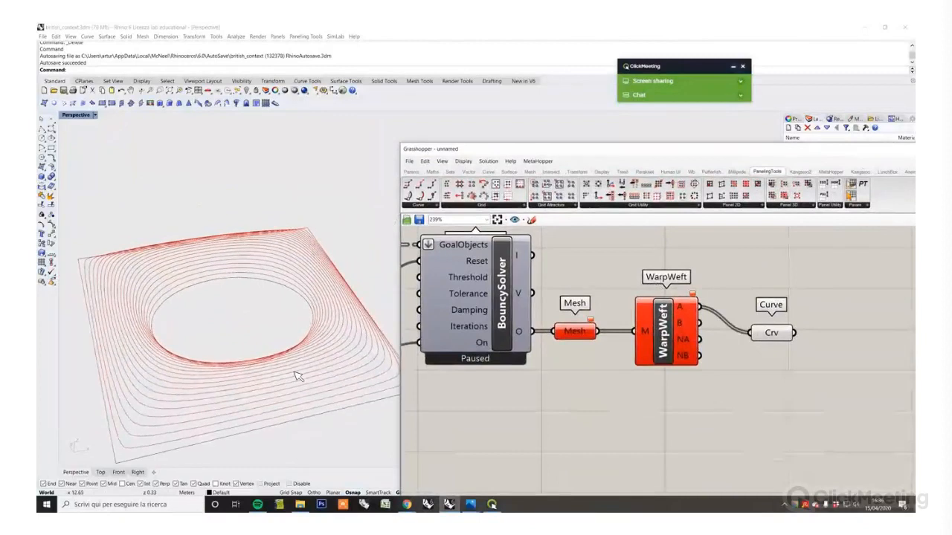
pyautogui.moveTo(296, 377); pyautogui.dragTo(292, 183, button='right')
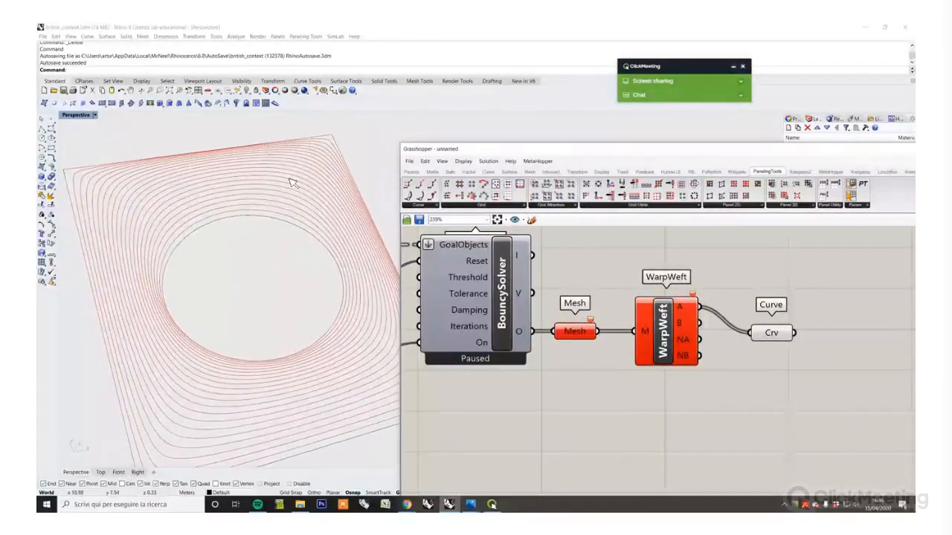
pyautogui.moveTo(699, 323); pyautogui.dragTo(749, 332)
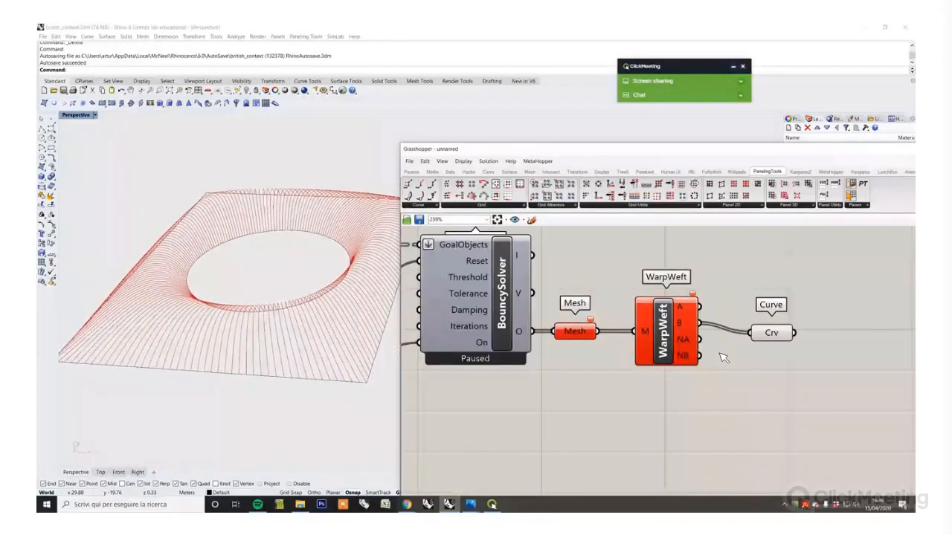
# Step: Move WarpWeft closer to the Mesh parameter and feed the Curve parameter from WarpWeft's A output, aligning it beside that output
pyautogui.moveTo(683, 348); pyautogui.dragTo(668, 348)
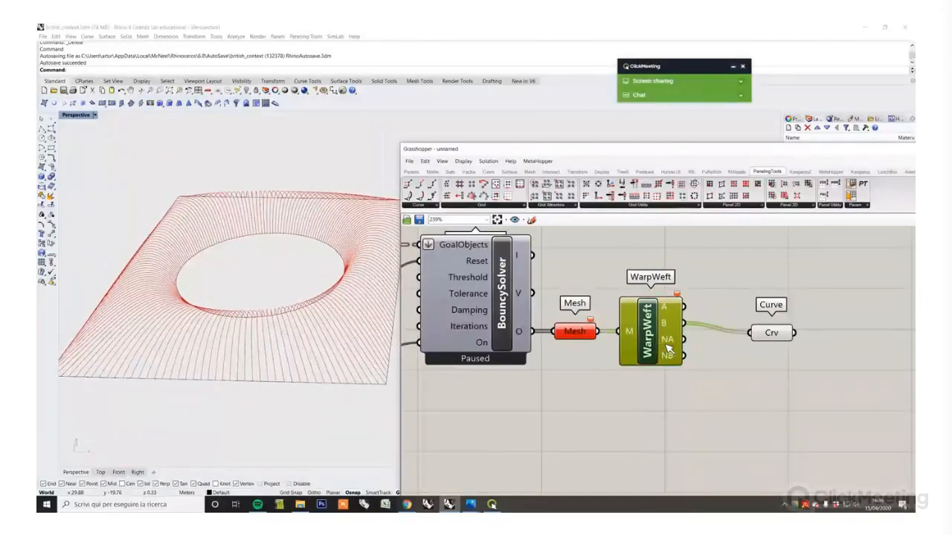
pyautogui.click(741, 365)
pyautogui.click(773, 335)
pyautogui.moveTo(773, 335); pyautogui.dragTo(733, 305)
pyautogui.click(749, 348)
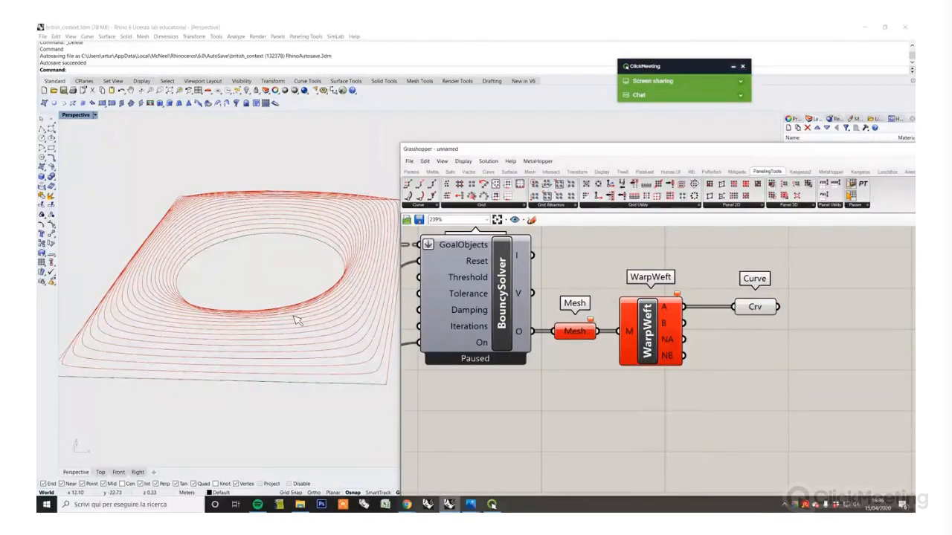
# Step: Sketch a polyline in Rhino from the oculus centre across the ring curves to just outside the front edge
pyautogui.moveTo(295, 319); pyautogui.dragTo(217, 229, button='right')
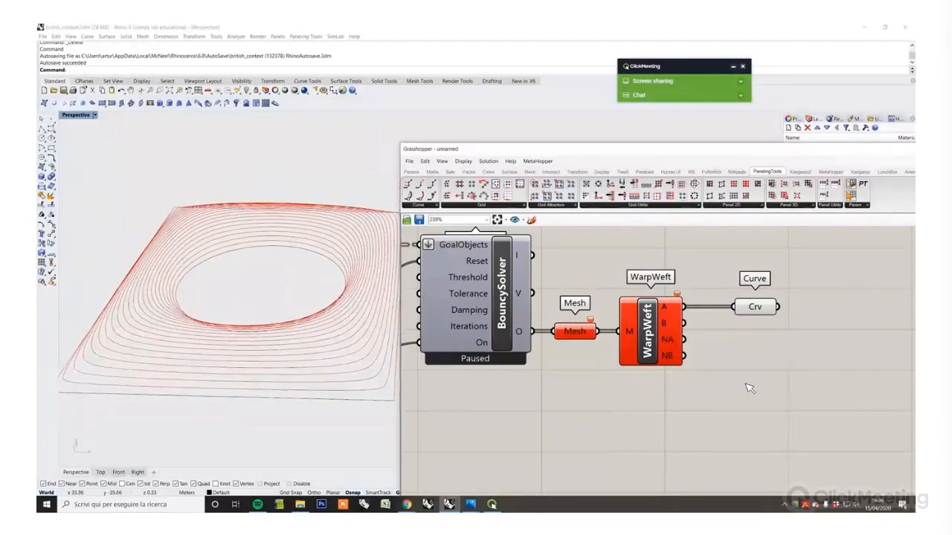
pyautogui.moveTo(748, 389); pyautogui.dragTo(691, 389, button='right')
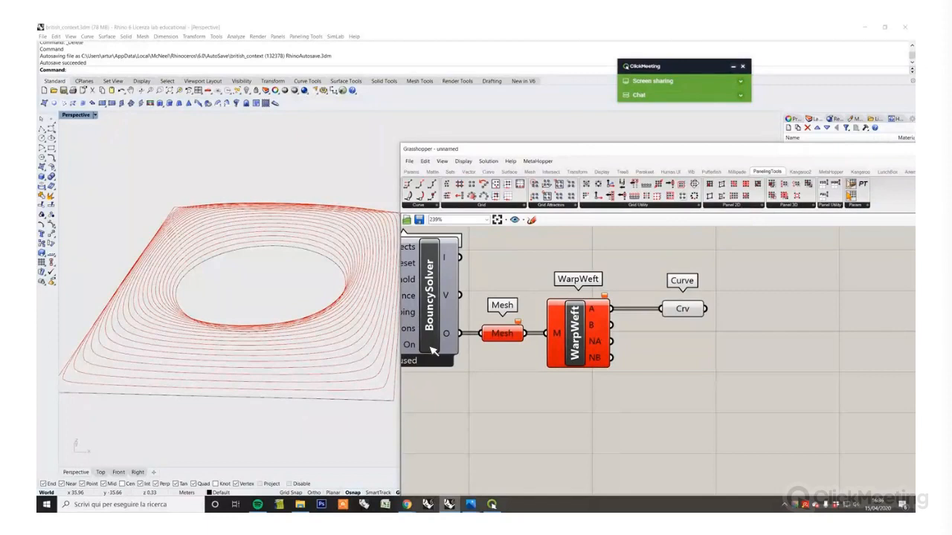
pyautogui.moveTo(280, 314); pyautogui.dragTo(268, 320, button='right')
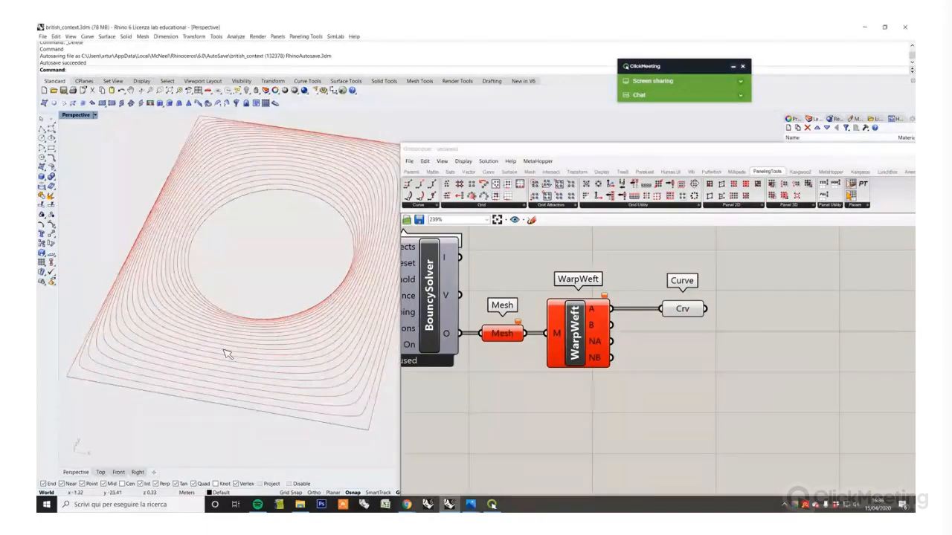
pyautogui.scroll(3, 259, 317)
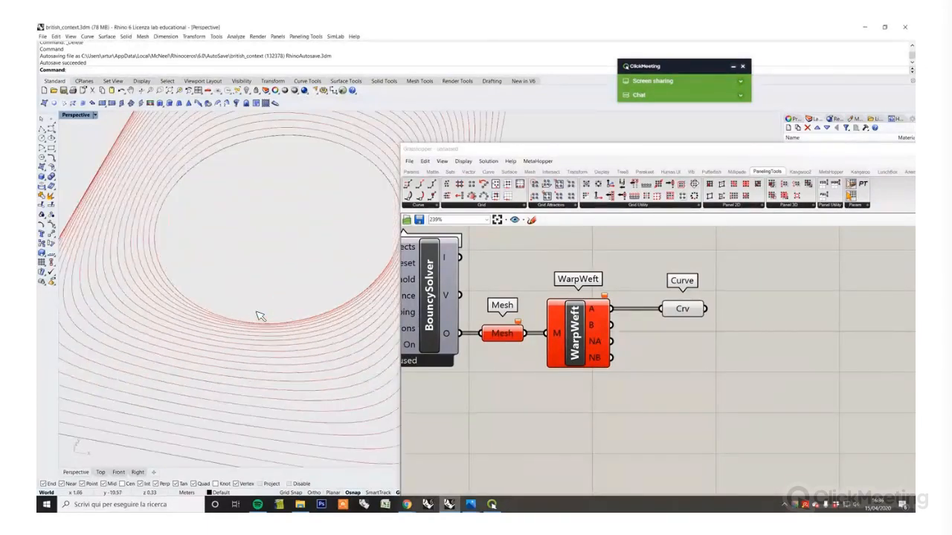
pyautogui.scroll(-4, 254, 318)
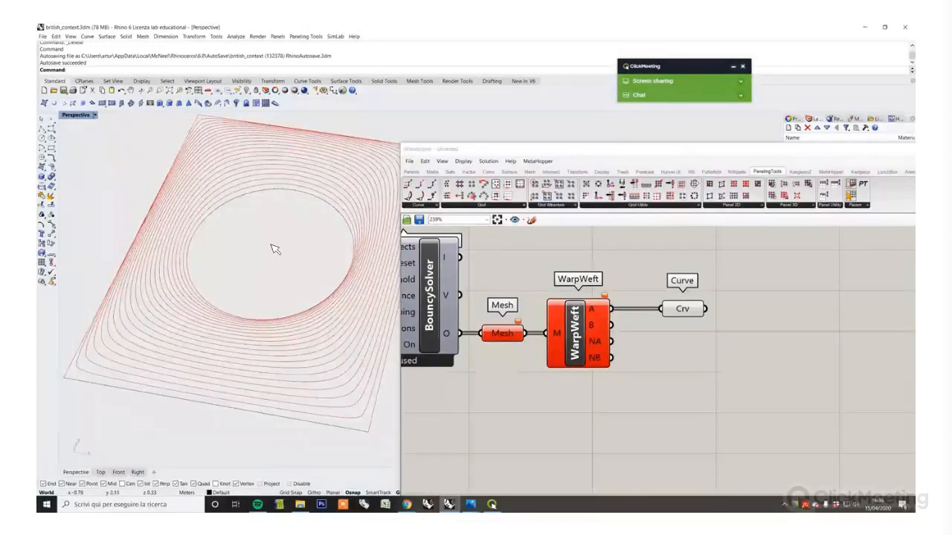
pyautogui.click(46, 130)
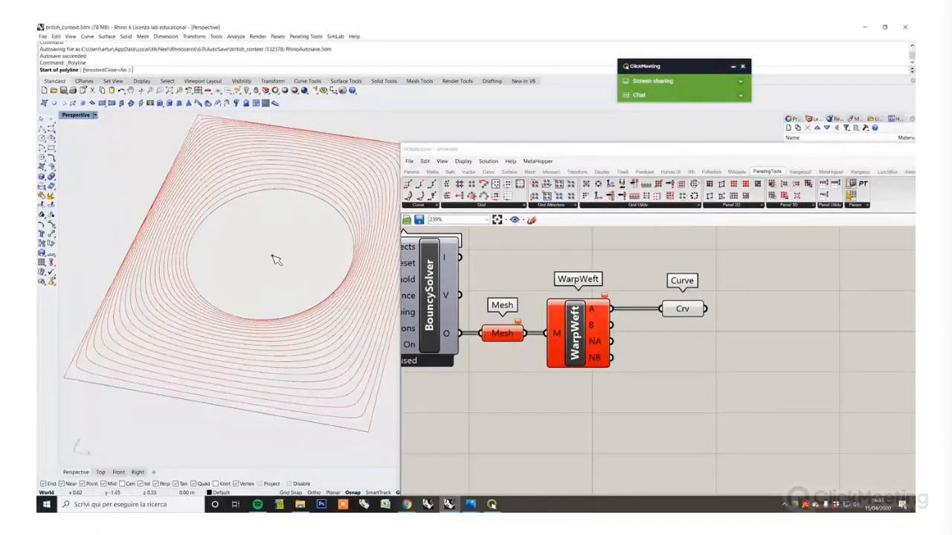
pyautogui.click(271, 256)
pyautogui.click(185, 425)
pyautogui.click(177, 416)
pyautogui.press('Return')
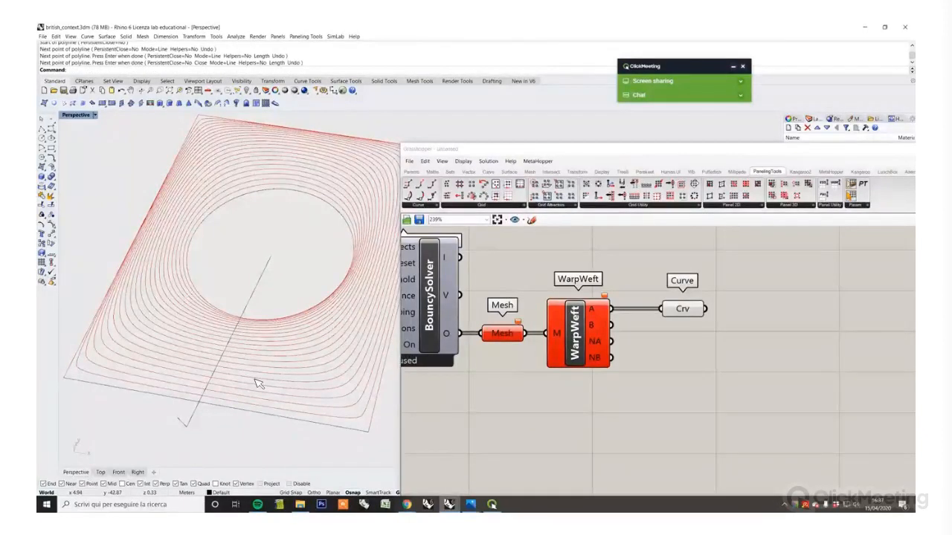
# Step: Try a Point On Curve component fed directly by the Curve parameter, and delete it
pyautogui.doubleClick(768, 355)
pyautogui.write('curve')
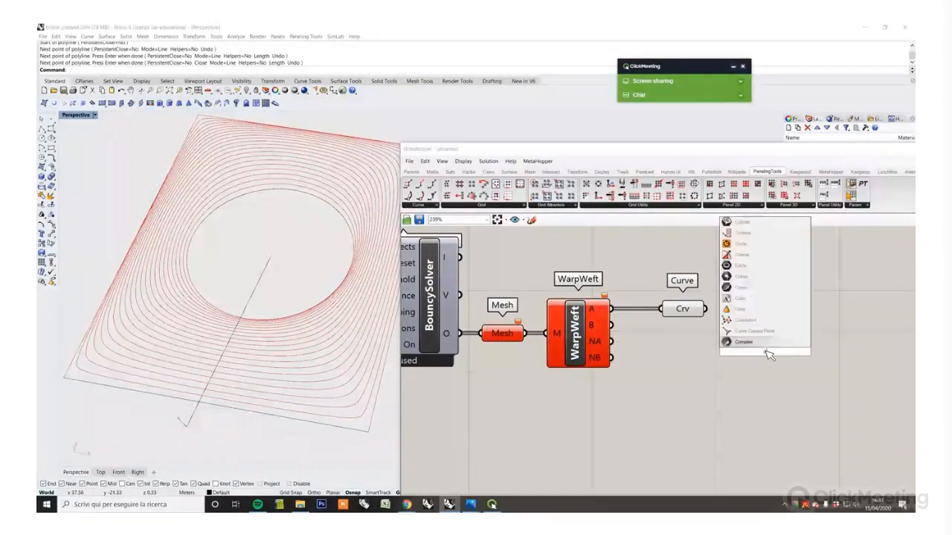
pyautogui.click(773, 320)
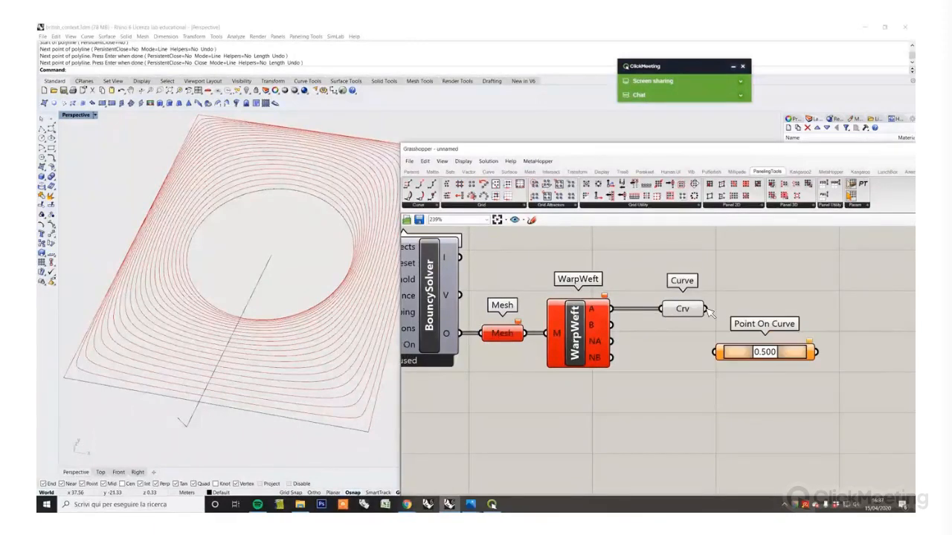
pyautogui.moveTo(707, 308); pyautogui.dragTo(715, 351)
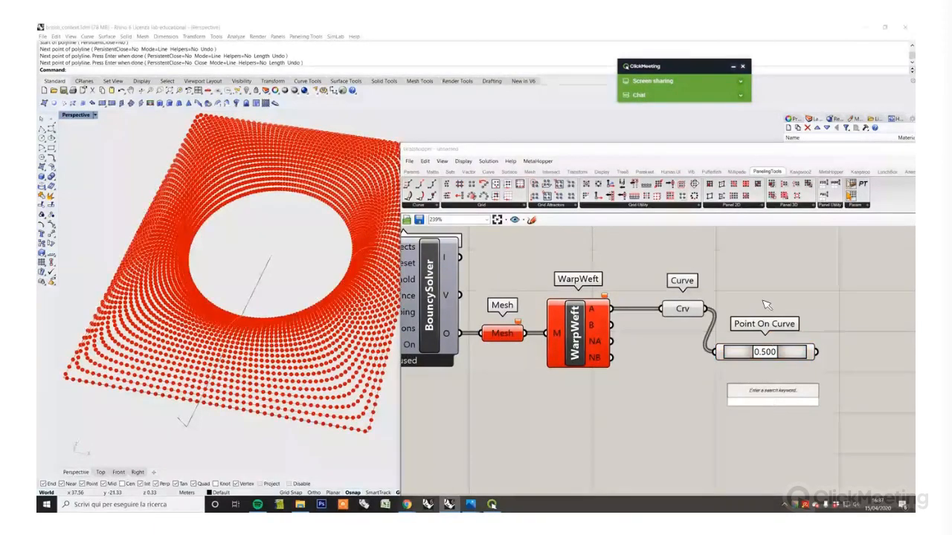
pyautogui.click(781, 351)
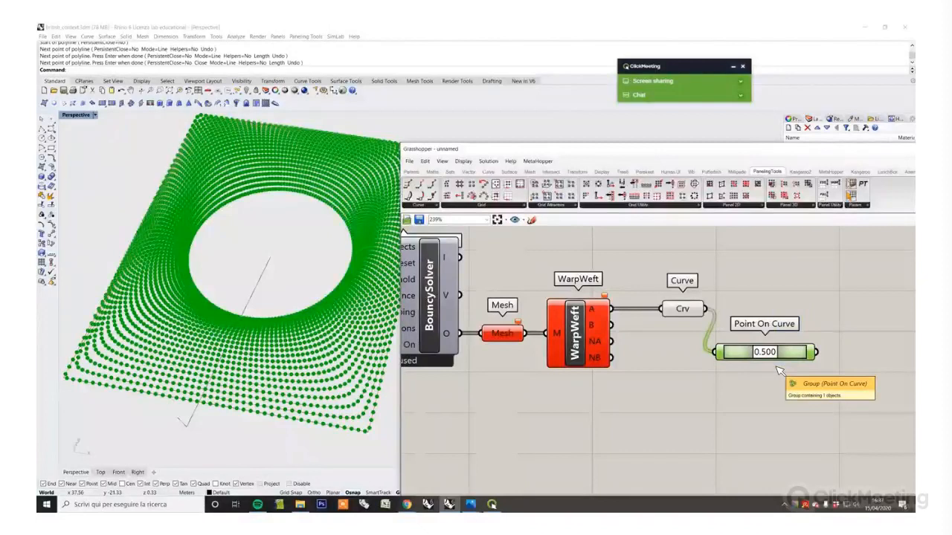
pyautogui.press('Delete')
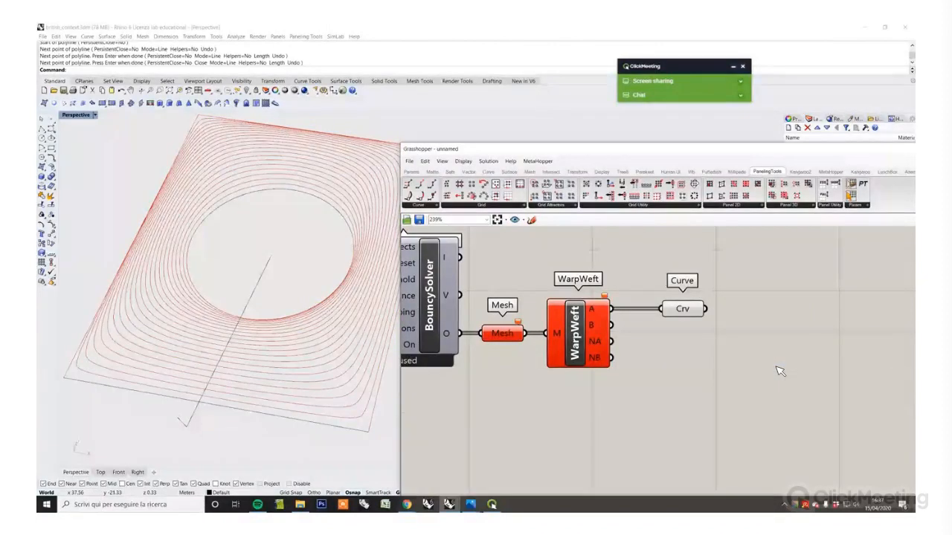
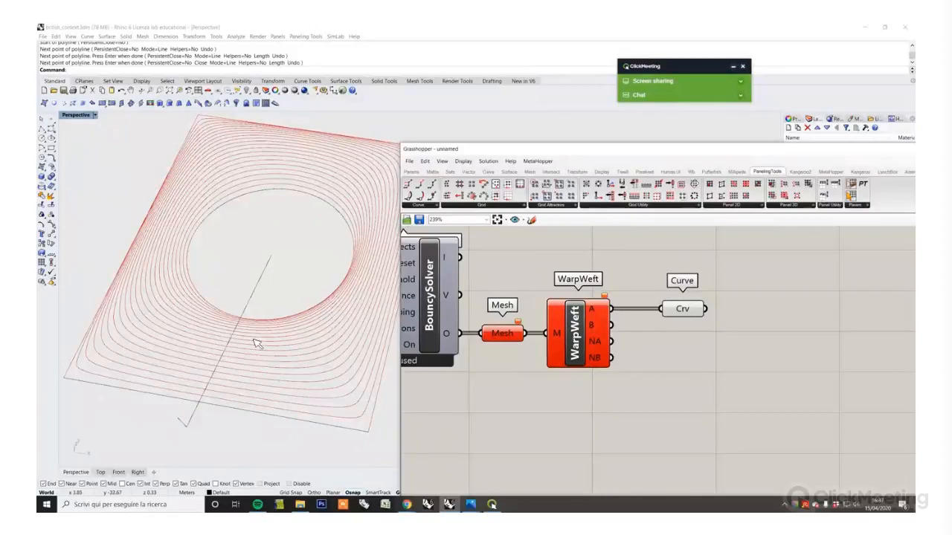
# Step: Delete the polyline sketched across the ring curves in Rhino
pyautogui.rightClick(163, 424)
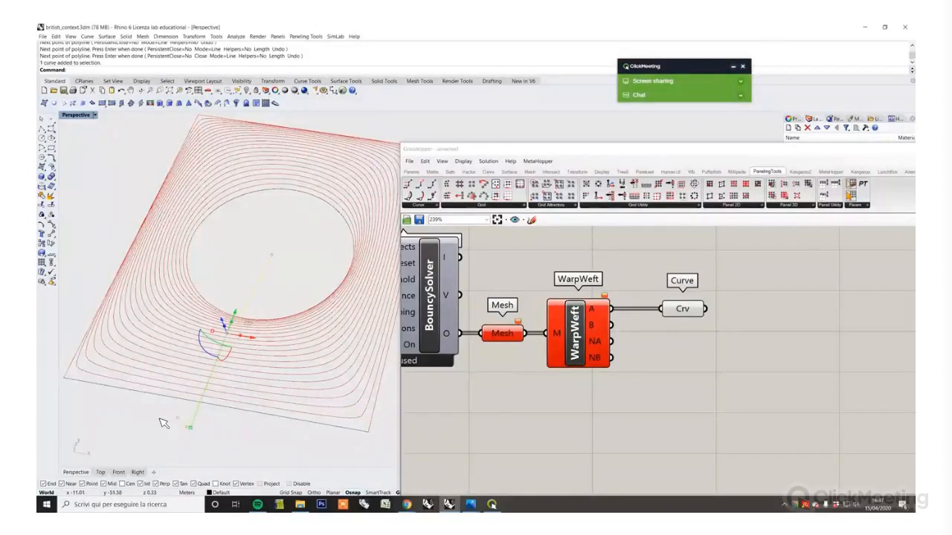
pyautogui.press('Delete')
pyautogui.scroll(-3, 170, 411)
pyautogui.scroll(1, 208, 392)
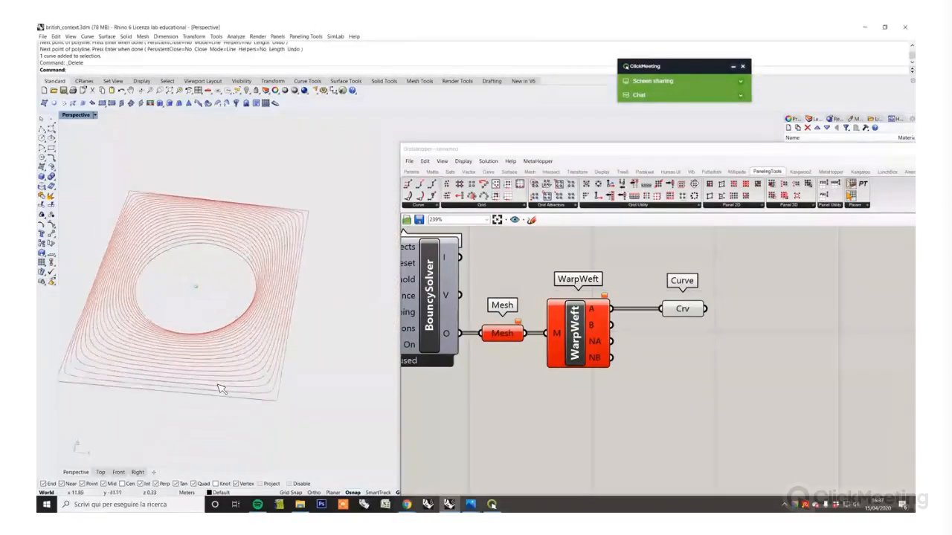
pyautogui.moveTo(220, 389); pyautogui.dragTo(246, 303, button='right')
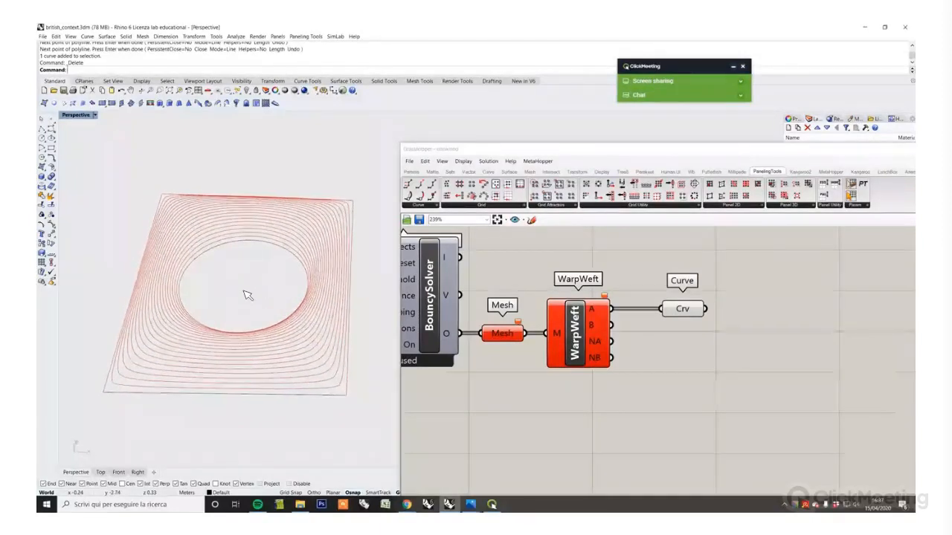
# Step: Add a Join Curves component beside the Curve parameter and connect the parameter to its C input
pyautogui.doubleClick(730, 368)
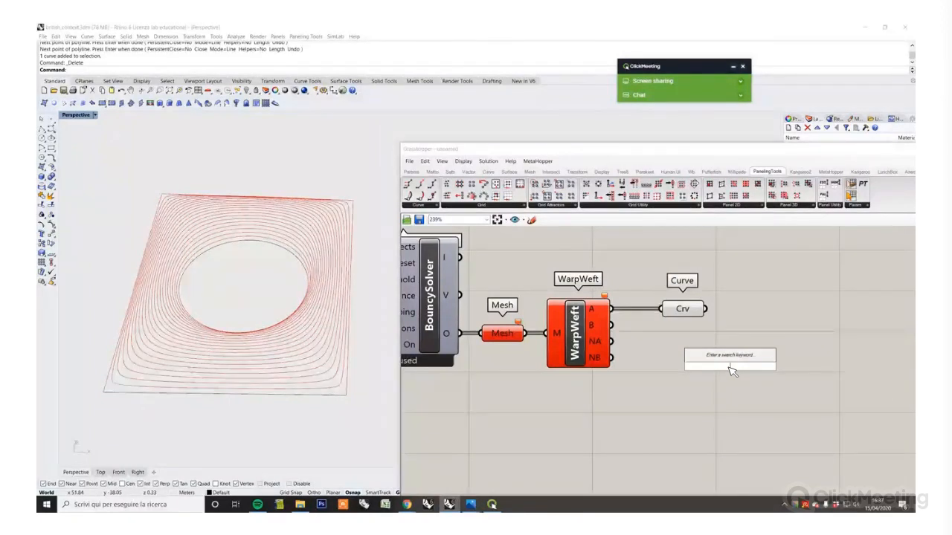
pyautogui.moveTo(760, 292); pyautogui.dragTo(676, 298, button='right')
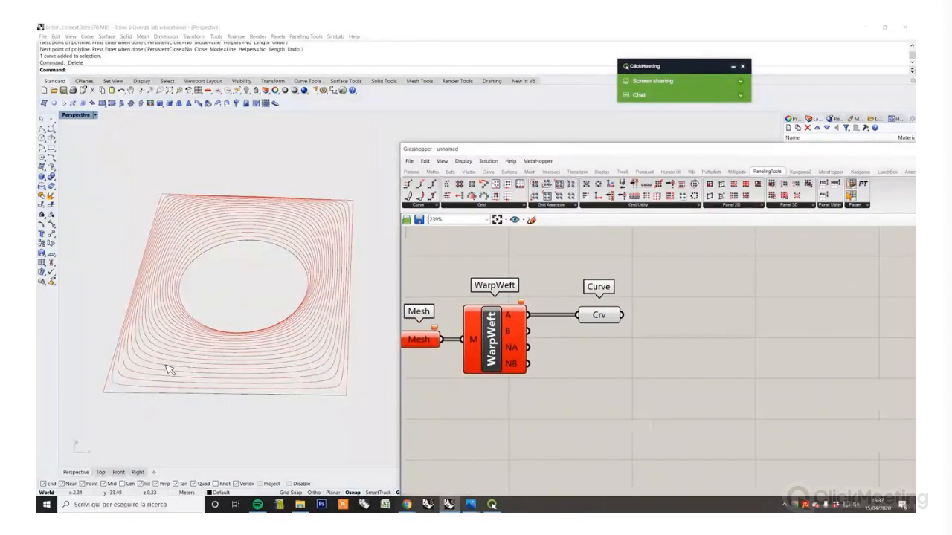
pyautogui.scroll(2, 132, 369)
pyautogui.scroll(-3, 153, 383)
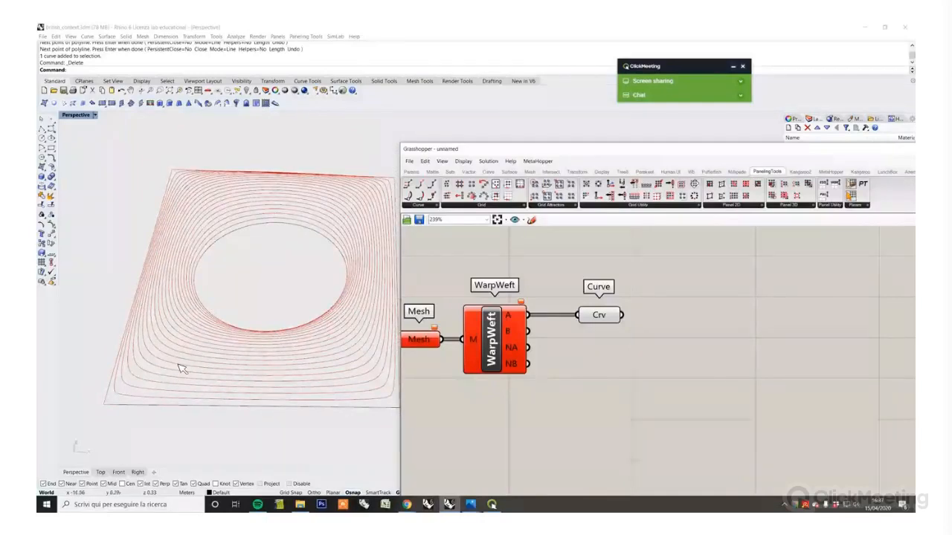
pyautogui.doubleClick(863, 392)
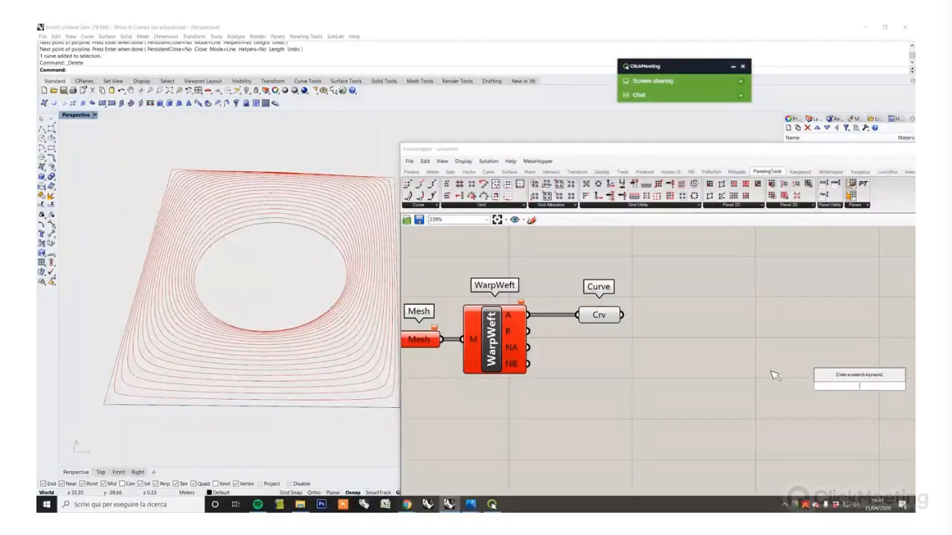
pyautogui.doubleClick(755, 368)
pyautogui.write('join')
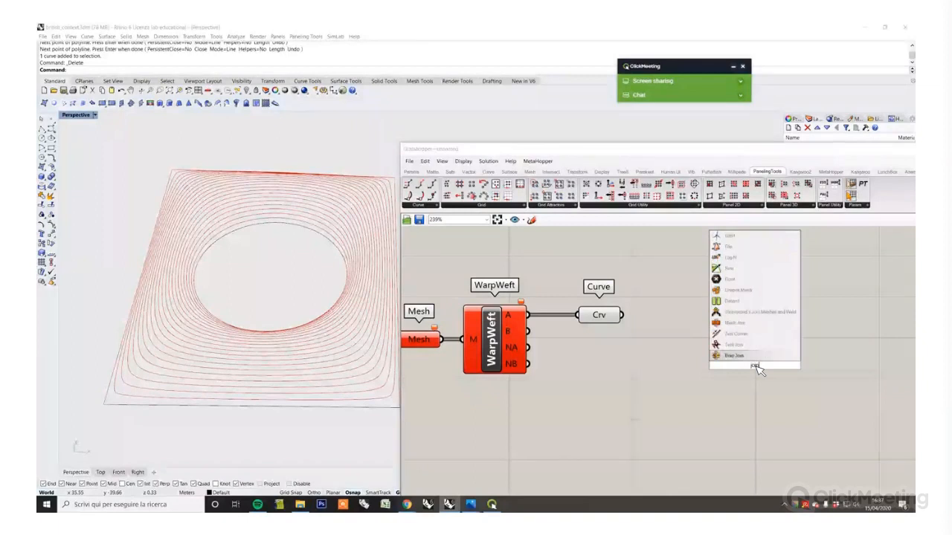
pyautogui.click(755, 357)
pyautogui.moveTo(725, 350); pyautogui.dragTo(682, 332)
pyautogui.click(666, 345)
pyautogui.click(624, 344)
# Step: Turn off the preview of the Curve parameter that feeds Join Curves
pyautogui.click(598, 315)
pyautogui.middleClick(589, 267)
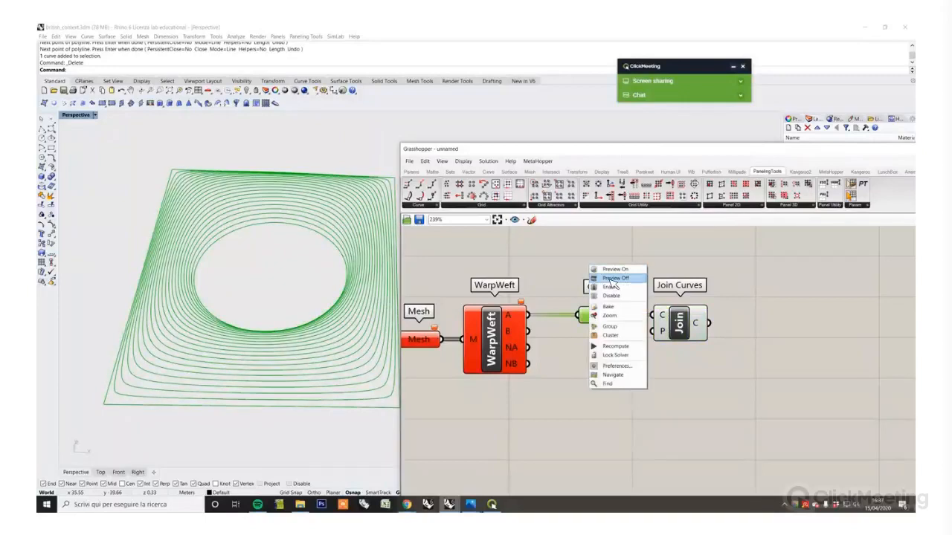
pyautogui.click(614, 278)
pyautogui.click(623, 257)
# Step: Add a Panel fed by the Join Curves output and align it beside that component
pyautogui.click(416, 173)
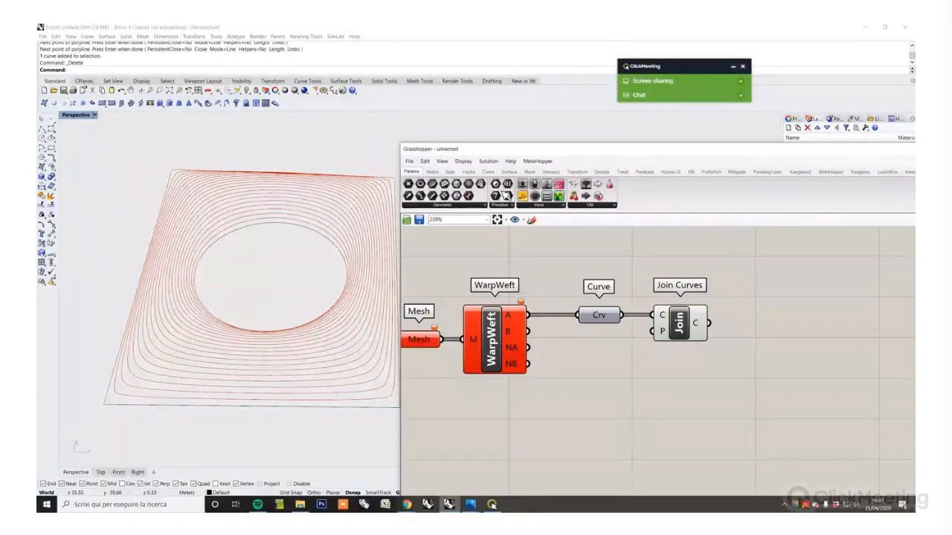
pyautogui.click(823, 345)
pyautogui.moveTo(708, 323); pyautogui.dragTo(769, 351)
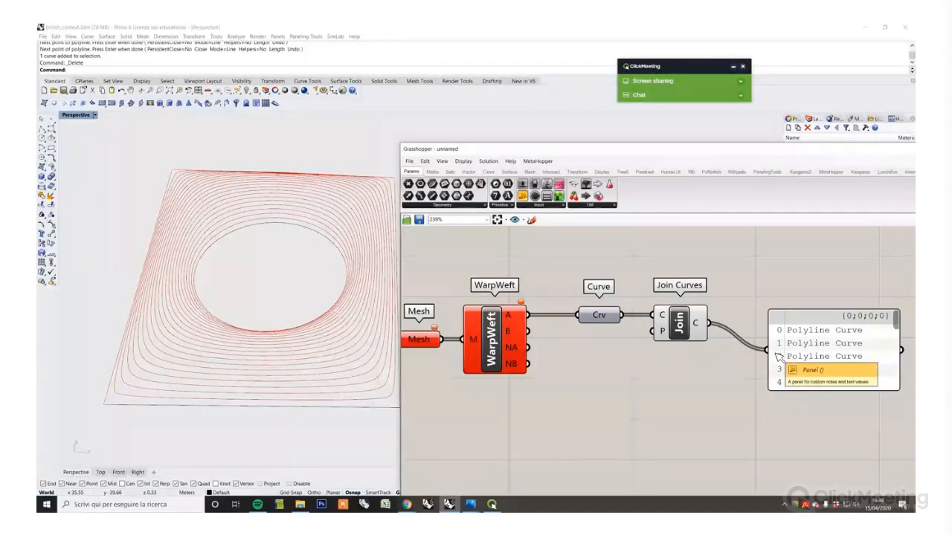
pyautogui.click(814, 354)
pyautogui.moveTo(814, 354); pyautogui.dragTo(793, 327)
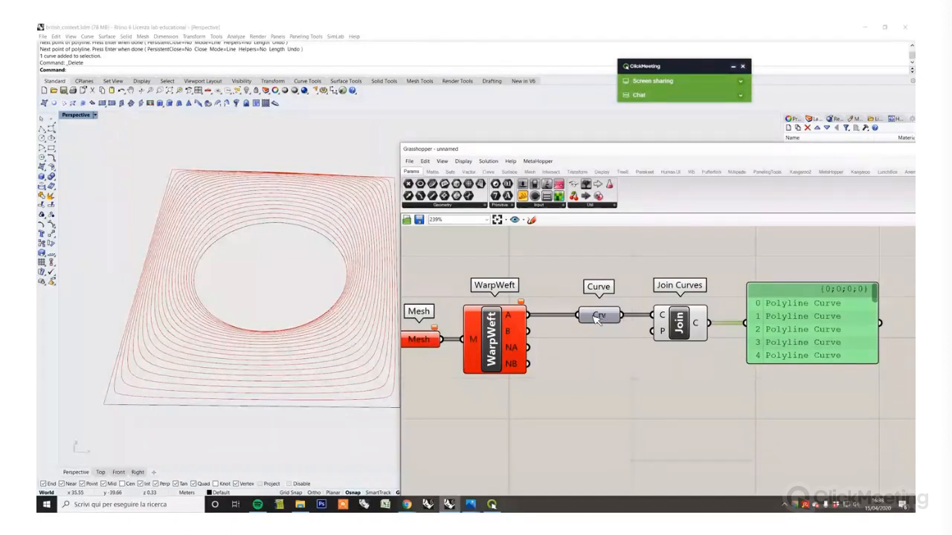
# Step: Shift the Curve parameter, Join Curves and the panel closer to WarpWeft to tighten the layout
pyautogui.moveTo(598, 318); pyautogui.dragTo(579, 316)
pyautogui.moveTo(679, 322); pyautogui.dragTo(658, 322)
pyautogui.moveTo(800, 336); pyautogui.dragTo(781, 336)
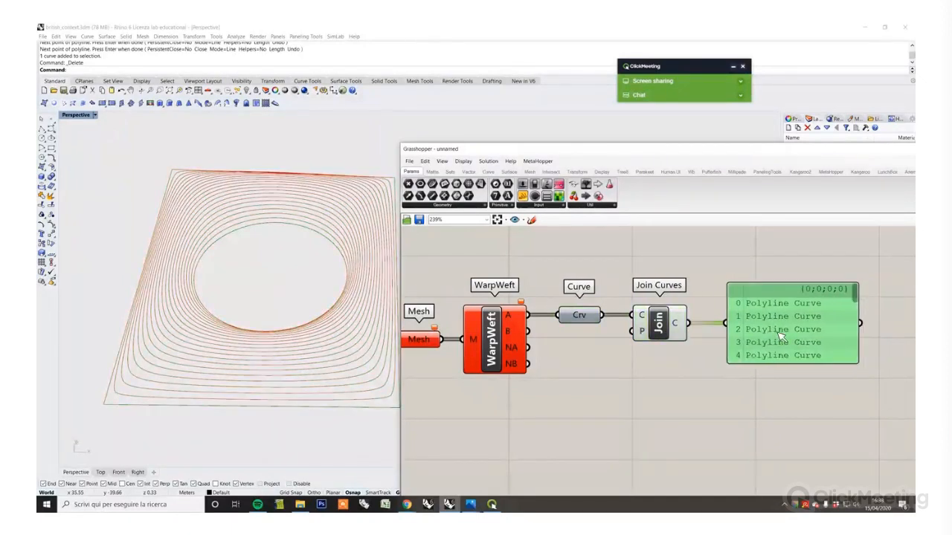
pyautogui.click(668, 380)
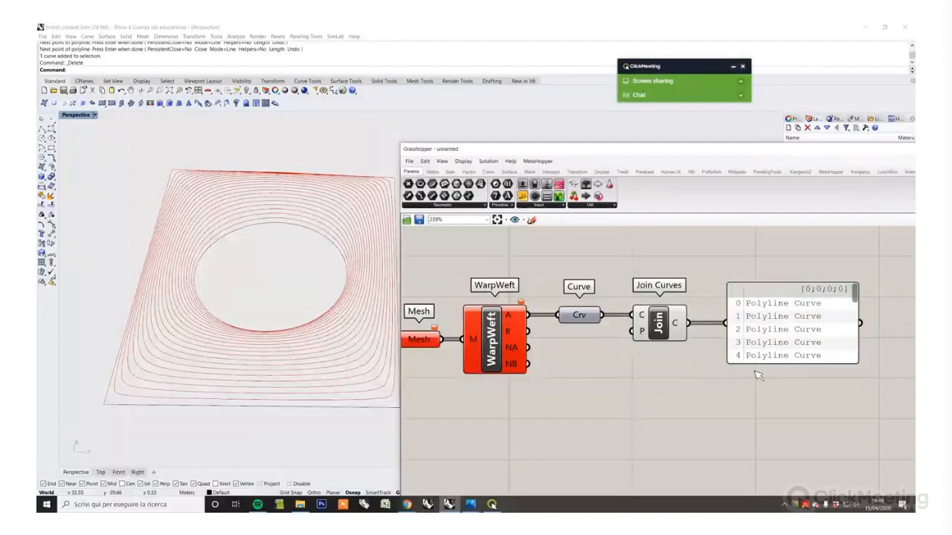
# Step: Enlarge the panel to read the full list of joined polylines, and delete the panel
pyautogui.moveTo(782, 366); pyautogui.dragTo(792, 444)
pyautogui.scroll(-2, 762, 394)
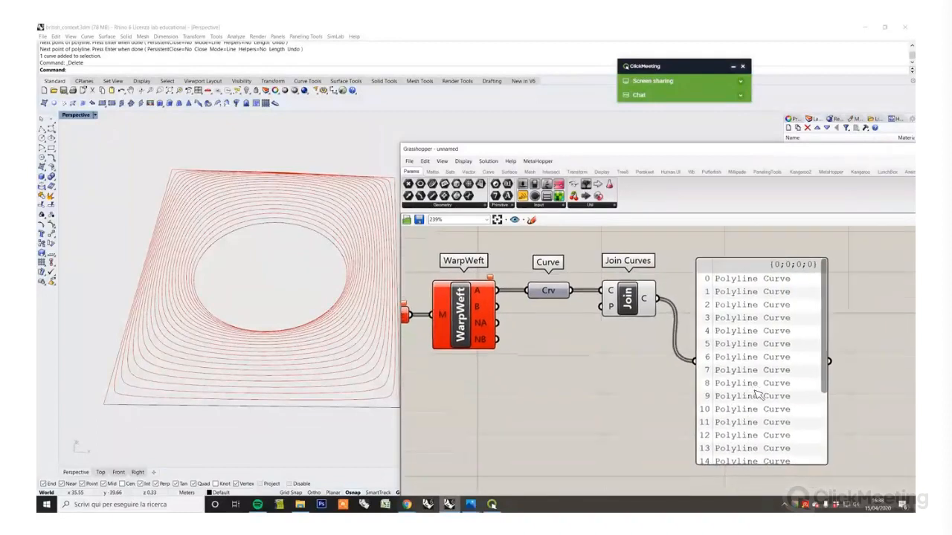
pyautogui.moveTo(753, 408); pyautogui.dragTo(719, 396)
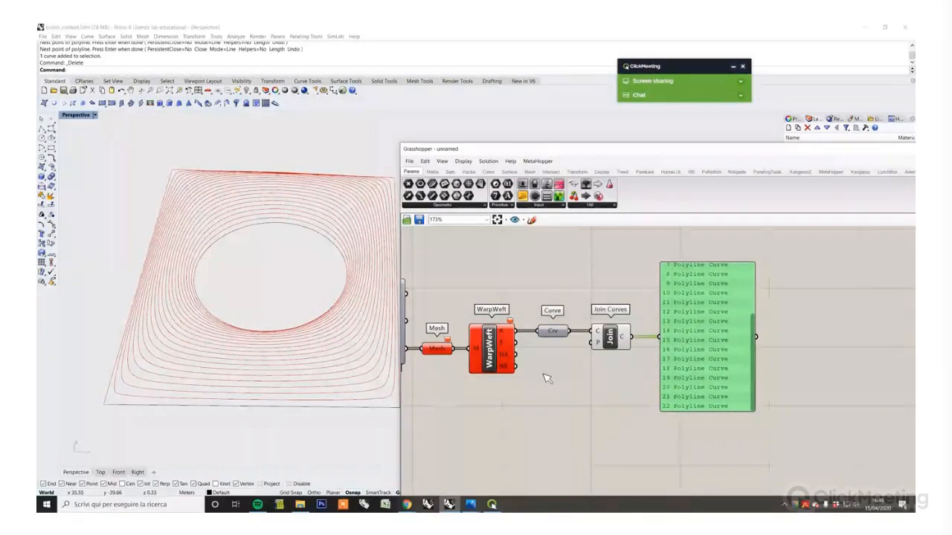
pyautogui.press('Delete')
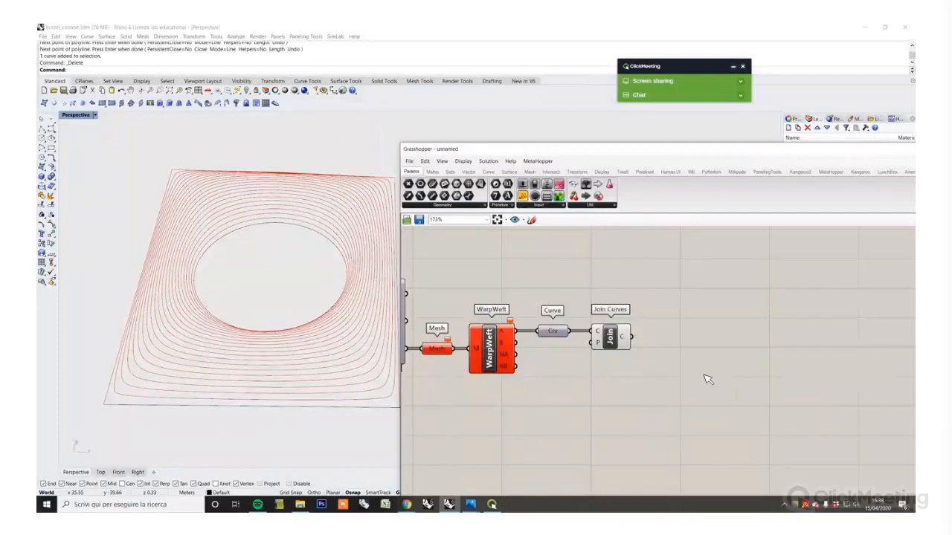
# Step: Add a Point On Curve component beside Join Curves and feed it the joined curves
pyautogui.doubleClick(707, 379)
pyautogui.write('curve')
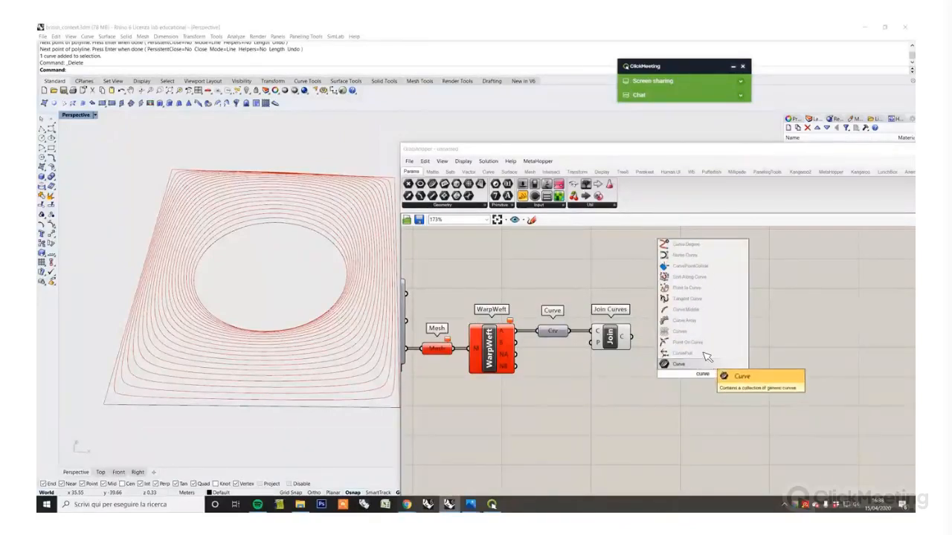
pyautogui.click(705, 342)
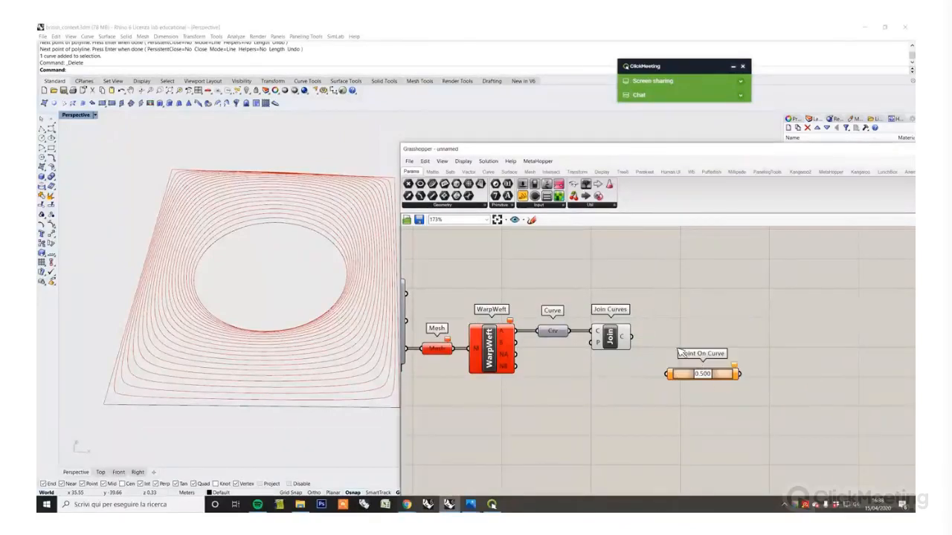
pyautogui.moveTo(677, 376); pyautogui.dragTo(659, 342)
# Step: Add a Point List component beside Point On Curve and feed it the curve midpoints
pyautogui.doubleClick(760, 365)
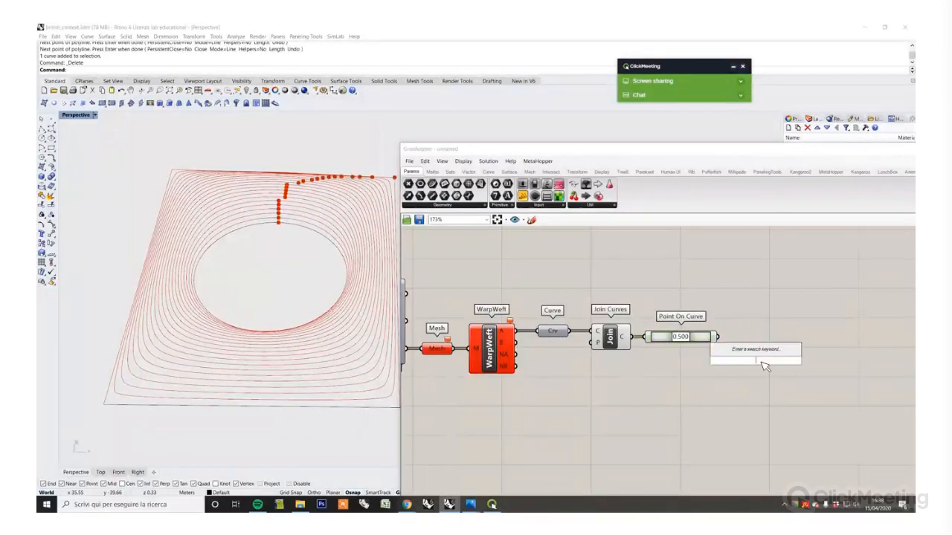
pyautogui.write('point list')
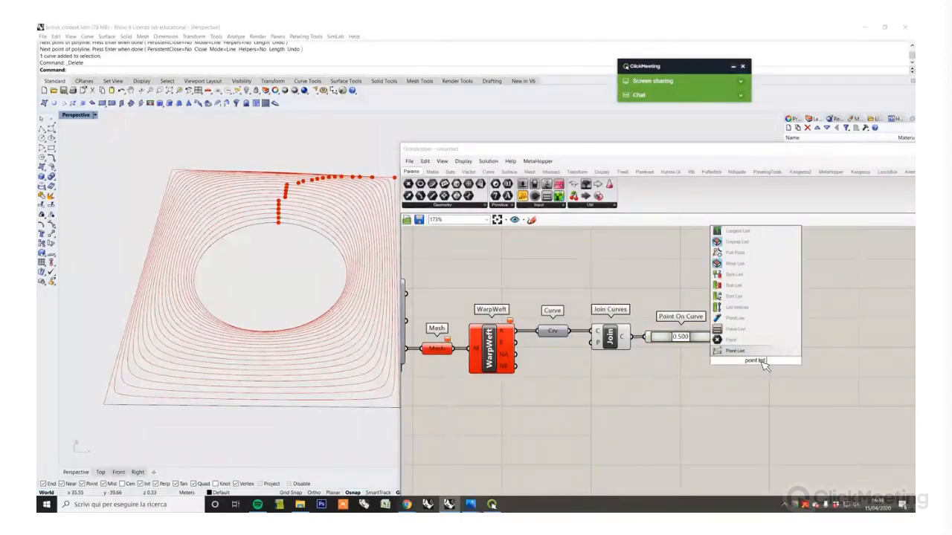
pyautogui.press('Return')
pyautogui.moveTo(718, 337); pyautogui.dragTo(750, 339)
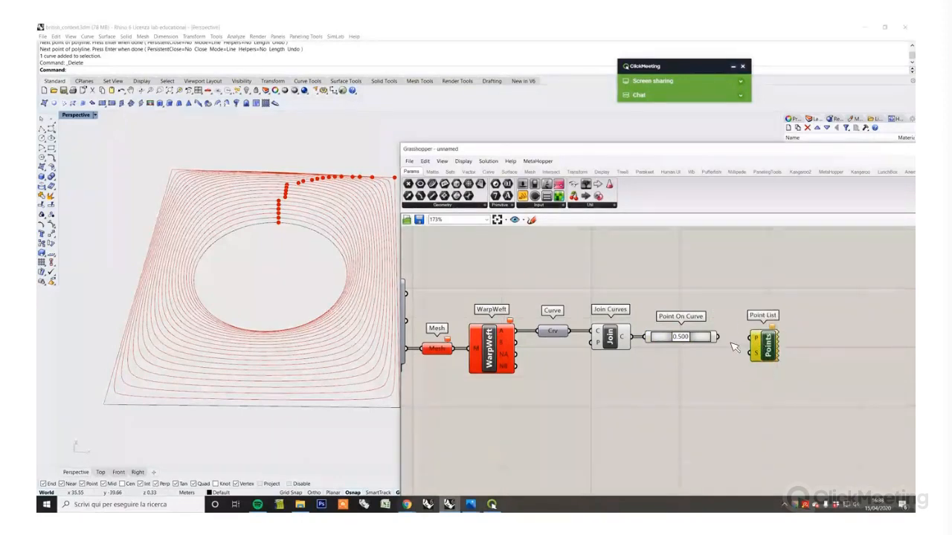
# Step: Add a number slider for the Point List's size input and set it to 1
pyautogui.doubleClick(703, 359)
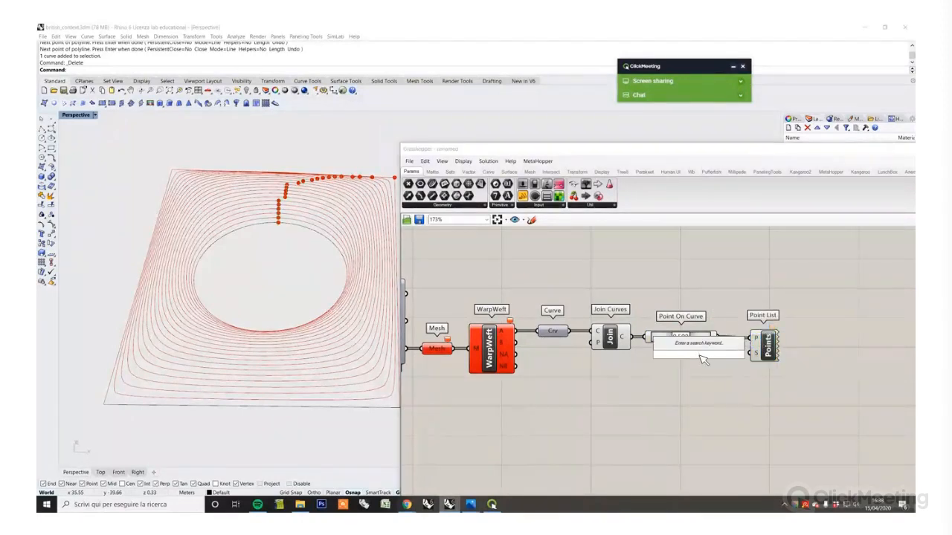
pyautogui.write('2')
pyautogui.press('Return')
pyautogui.moveTo(728, 362); pyautogui.dragTo(710, 368)
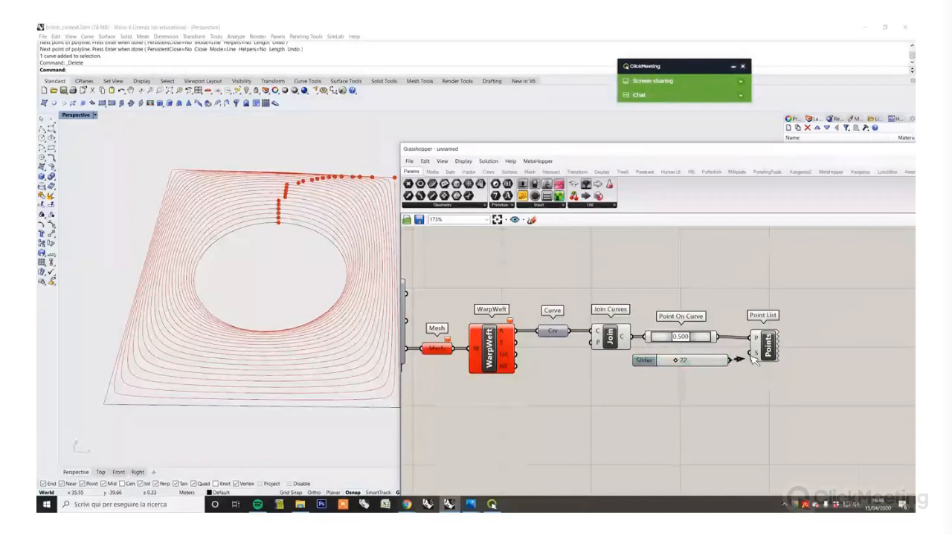
pyautogui.scroll(2, 678, 362)
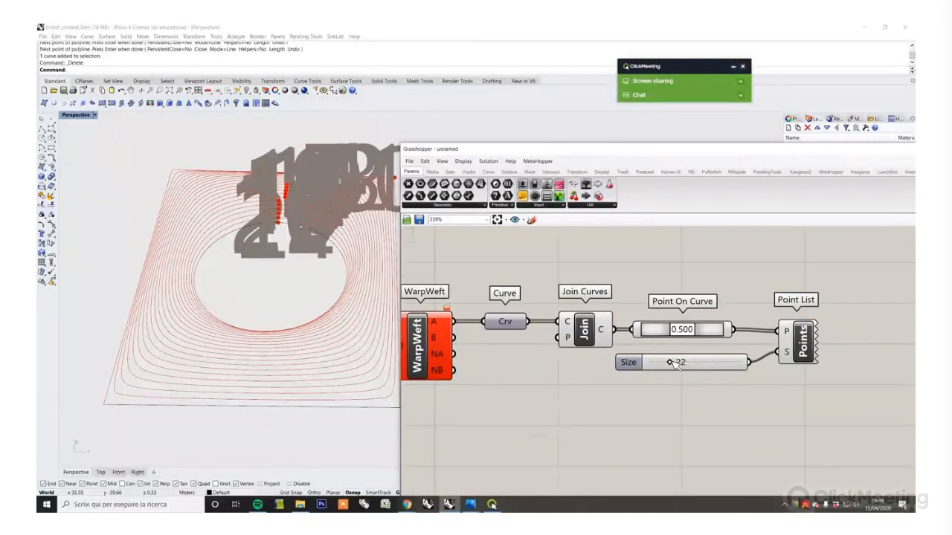
pyautogui.moveTo(675, 363); pyautogui.dragTo(651, 363)
# Step: Turn off the preview of the Join Curves and Point On Curve components so only the point numbers are displayed
pyautogui.moveTo(652, 293); pyautogui.dragTo(558, 342)
pyautogui.rightClick(625, 277)
pyautogui.click(647, 296)
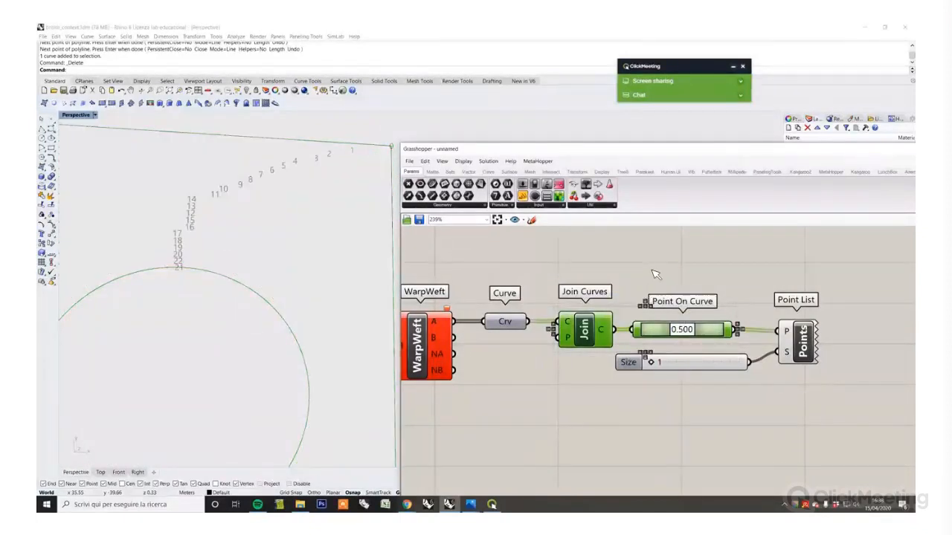
pyautogui.click(654, 275)
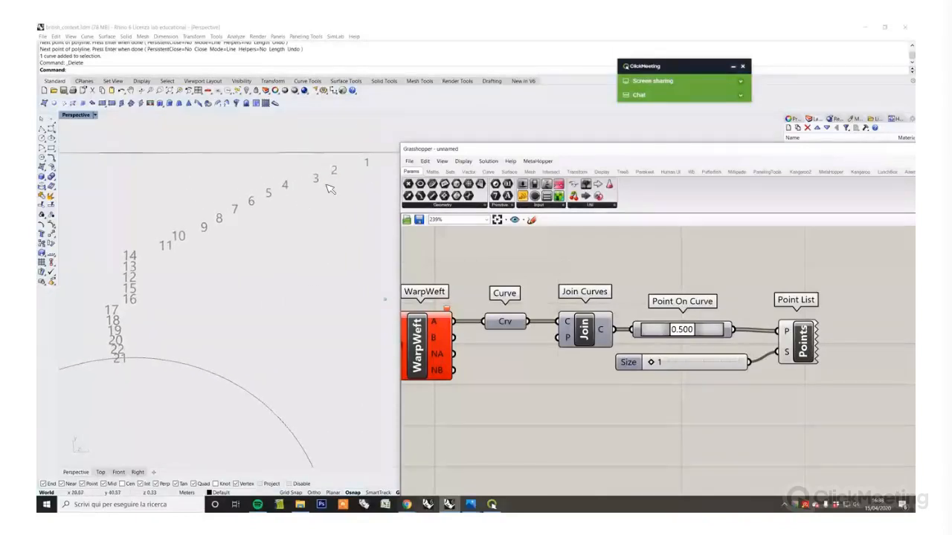
# Step: Examine the order of the numbered points towards the circle, and delete Point On Curve, the Size slider and Point List
pyautogui.moveTo(435, 153); pyautogui.dragTo(532, 152)
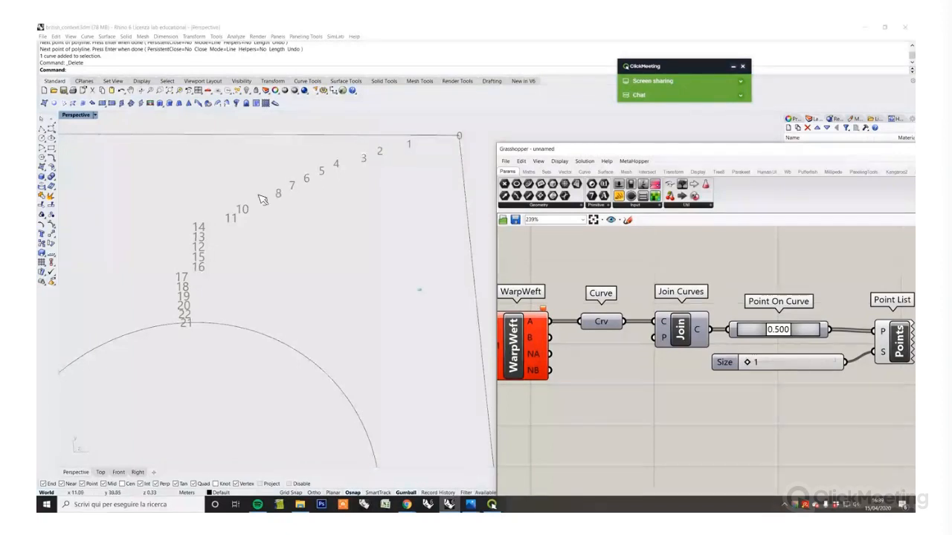
pyautogui.keyDown('ctrl'); pyautogui.moveTo(263, 199); pyautogui.dragTo(218, 316, button='right'); pyautogui.keyUp('ctrl')
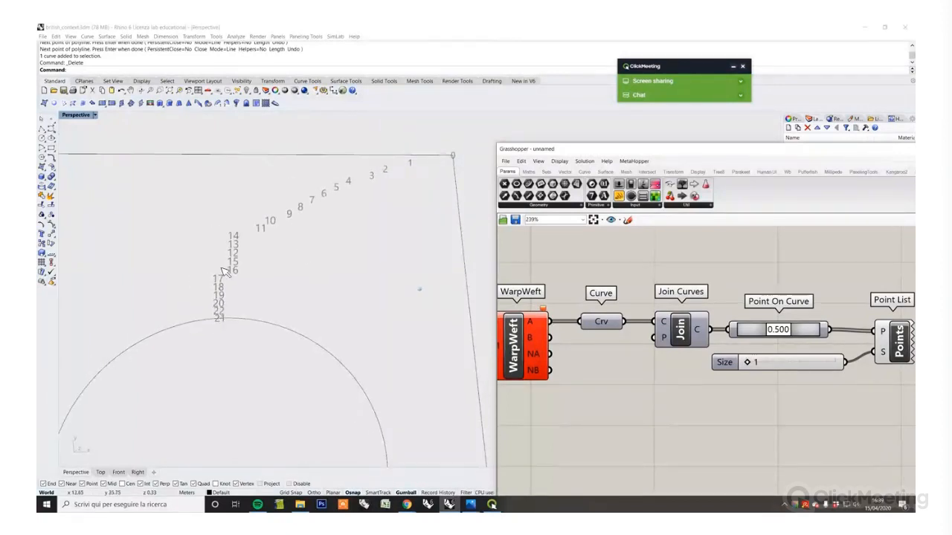
pyautogui.moveTo(223, 271); pyautogui.dragTo(332, 206, button='right')
pyautogui.moveTo(731, 337); pyautogui.dragTo(707, 341, button='right')
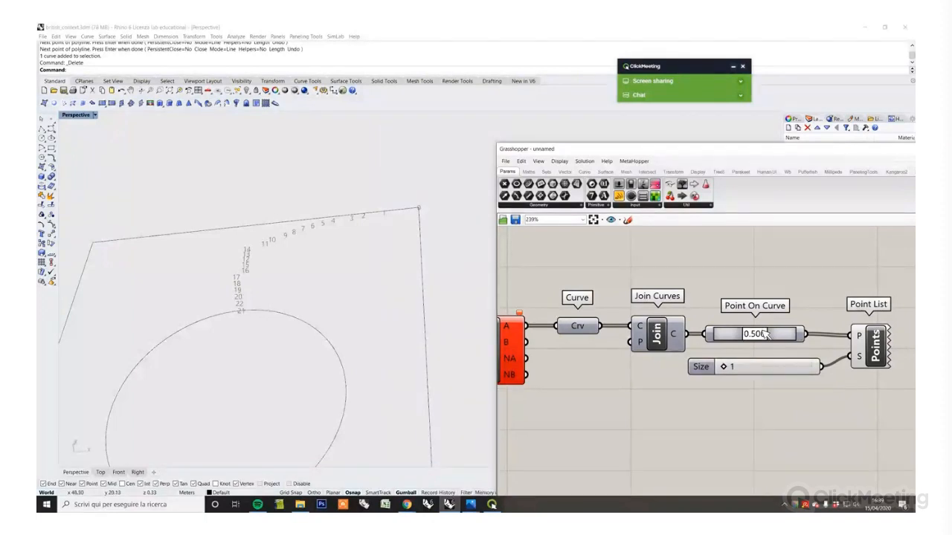
pyautogui.moveTo(803, 349); pyautogui.dragTo(722, 352, button='right')
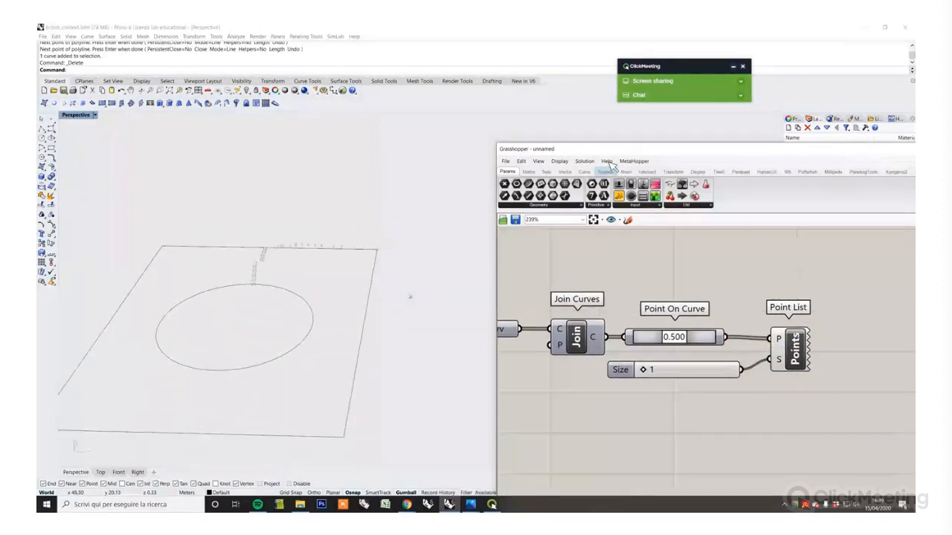
pyautogui.moveTo(496, 144); pyautogui.dragTo(390, 139)
pyautogui.moveTo(747, 414); pyautogui.dragTo(597, 306)
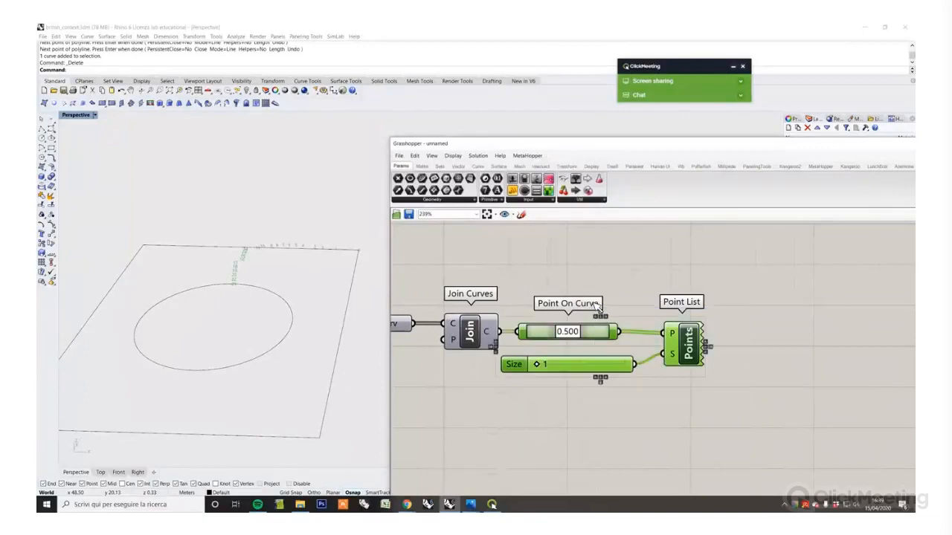
pyautogui.press('Delete')
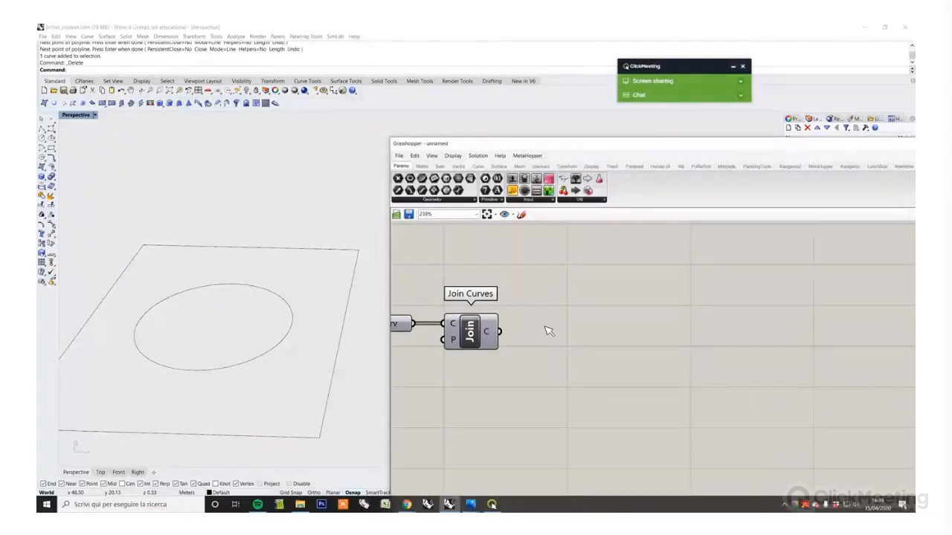
# Step: Add an Area component near the start of the definition and feed it the Circle curve parameter
pyautogui.moveTo(565, 320); pyautogui.dragTo(586, 317, button='right')
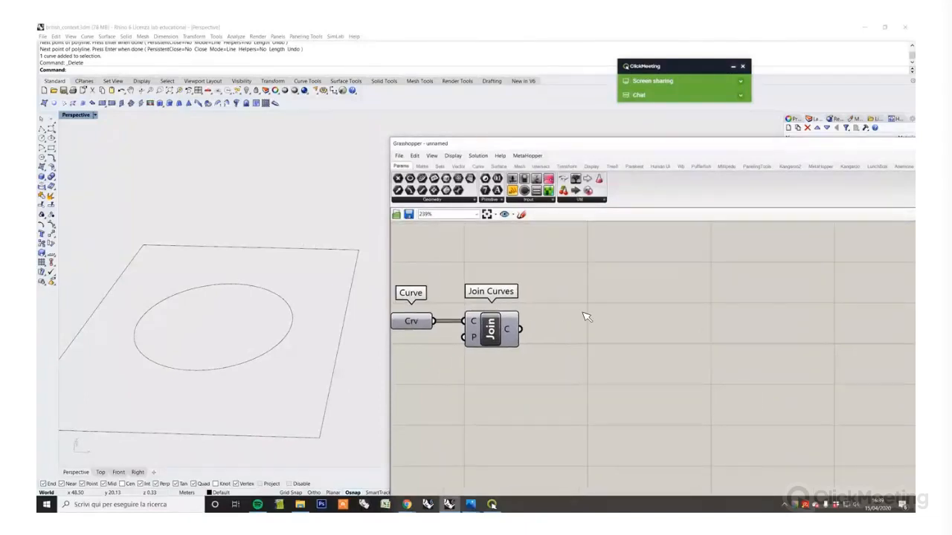
pyautogui.doubleClick(619, 357)
pyautogui.write('area')
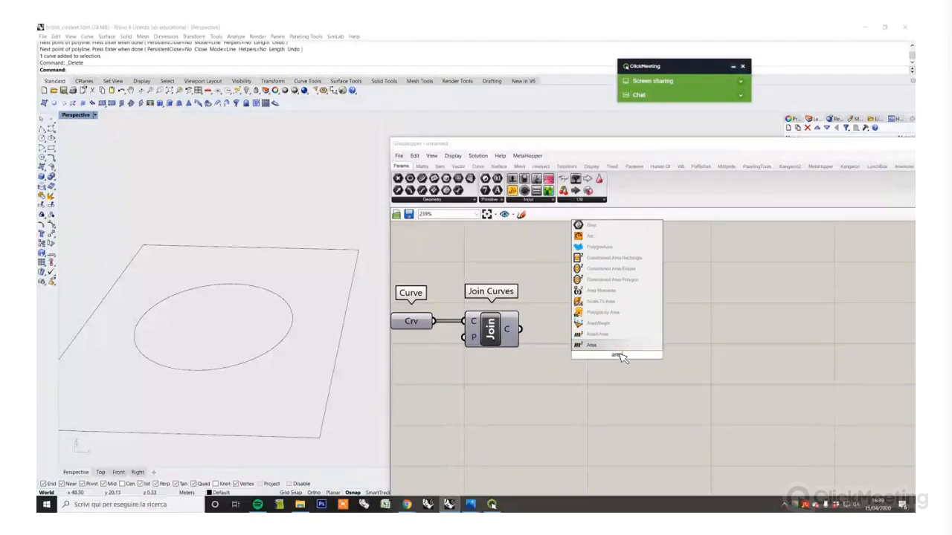
pyautogui.press('Return')
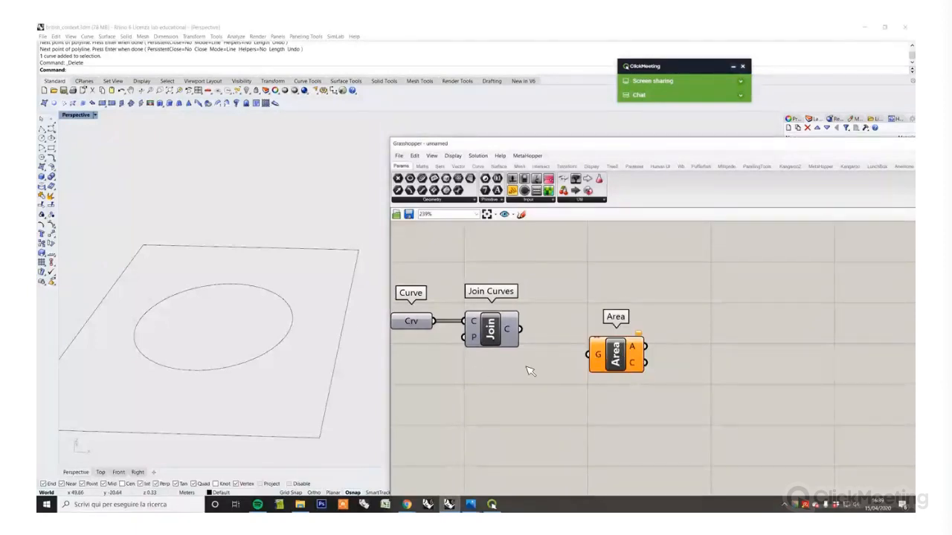
pyautogui.moveTo(593, 366); pyautogui.dragTo(613, 277)
pyautogui.scroll(-9, 677, 335)
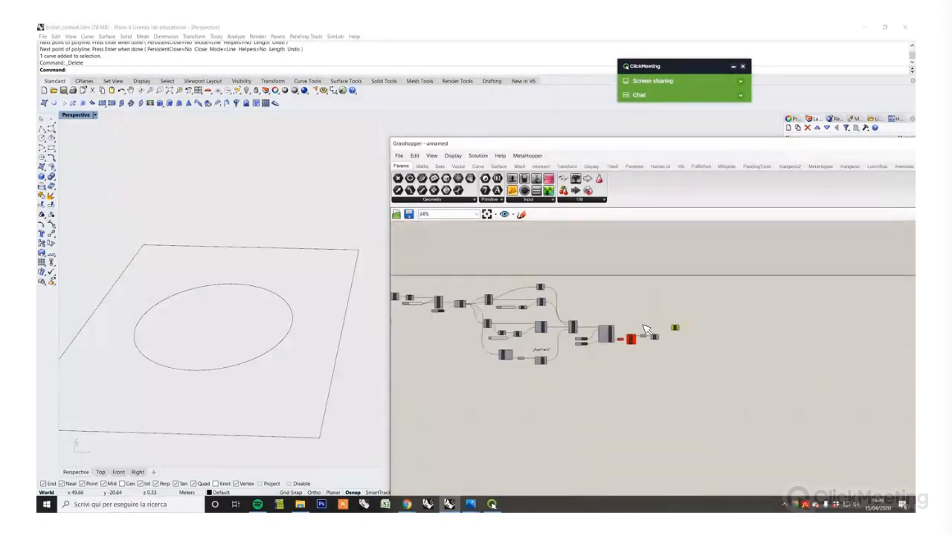
pyautogui.scroll(7, 483, 305)
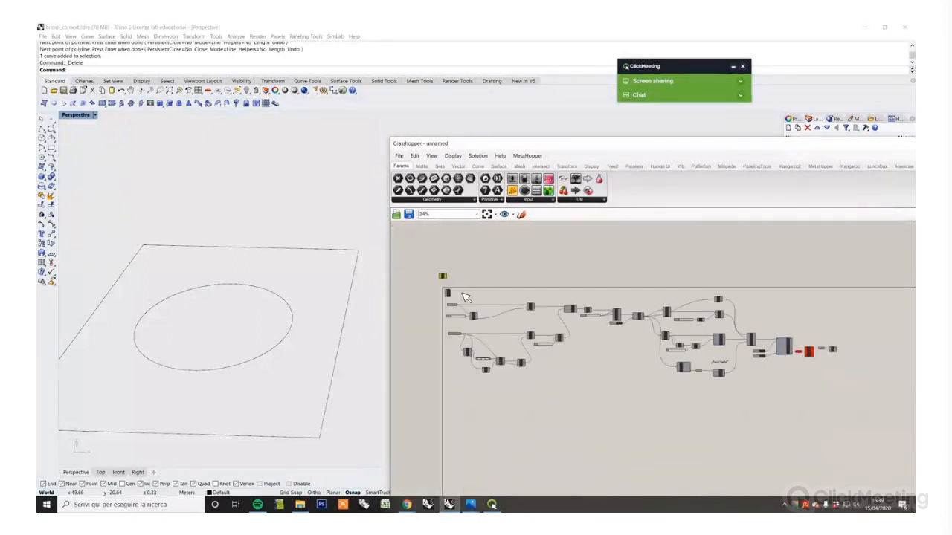
pyautogui.scroll(3, 483, 308)
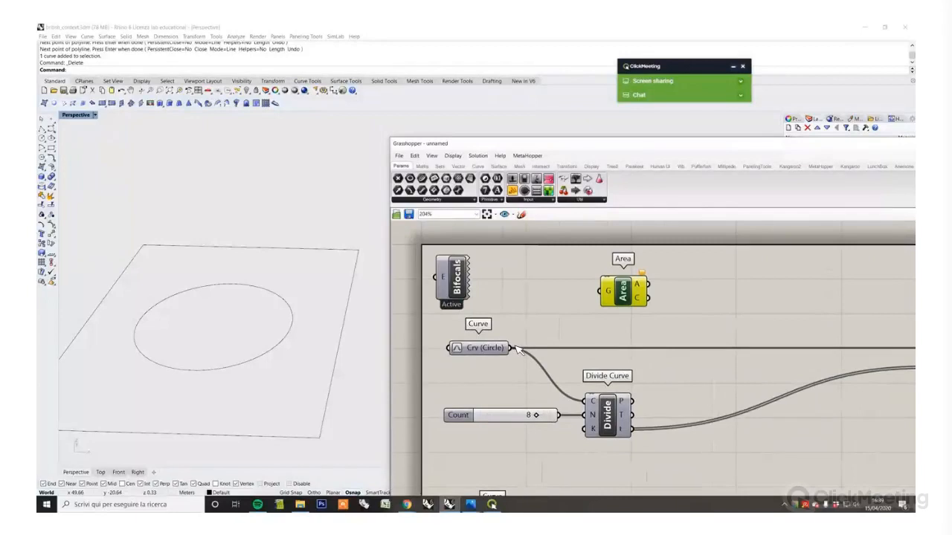
pyautogui.moveTo(511, 348); pyautogui.dragTo(601, 291)
pyautogui.scroll(2, 607, 291)
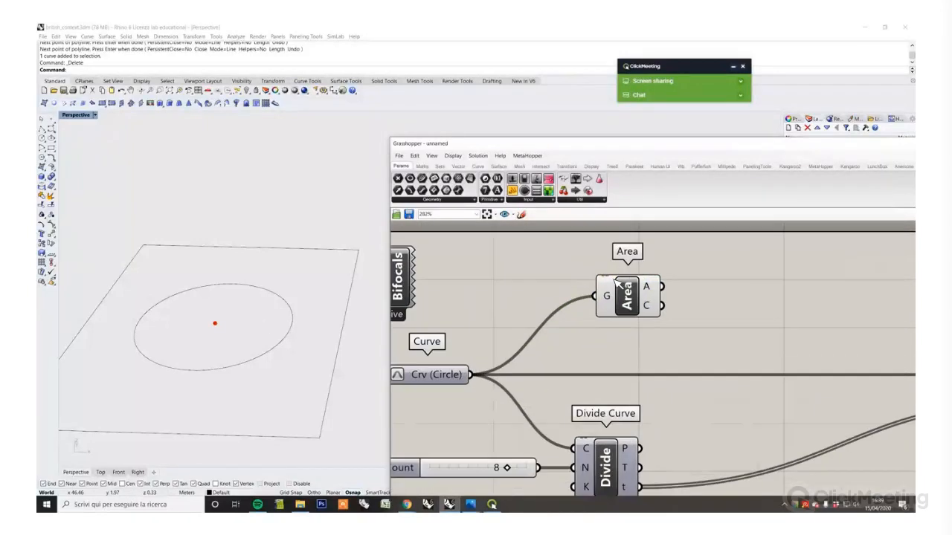
# Step: Move the Area component to the end of the definition, just above Join Curves
pyautogui.moveTo(523, 351); pyautogui.dragTo(549, 349, button='right')
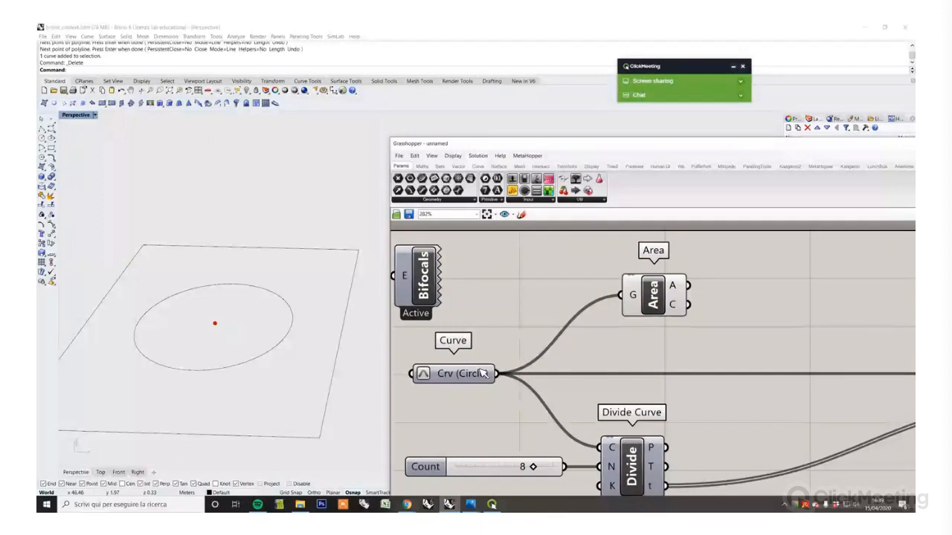
pyautogui.click(672, 301)
pyautogui.scroll(-10, 595, 342)
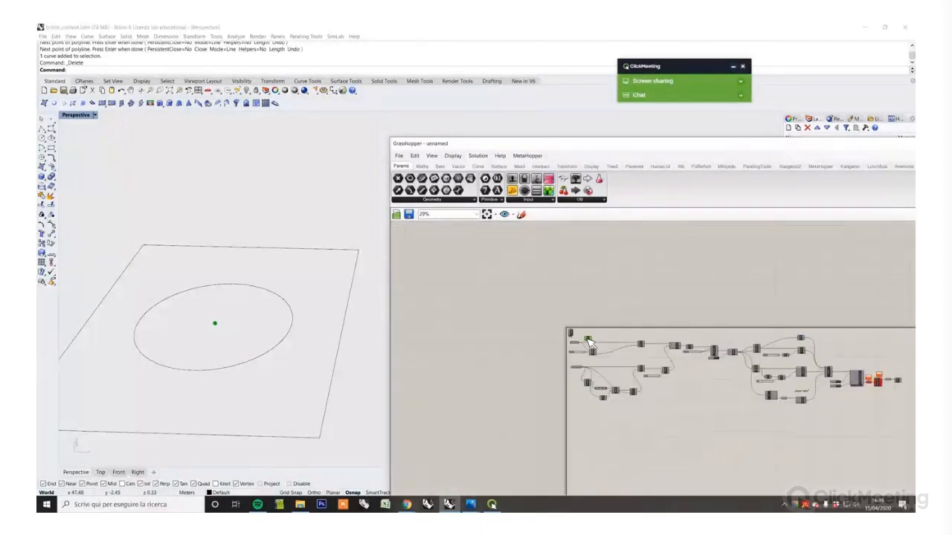
pyautogui.scroll(10, 627, 342)
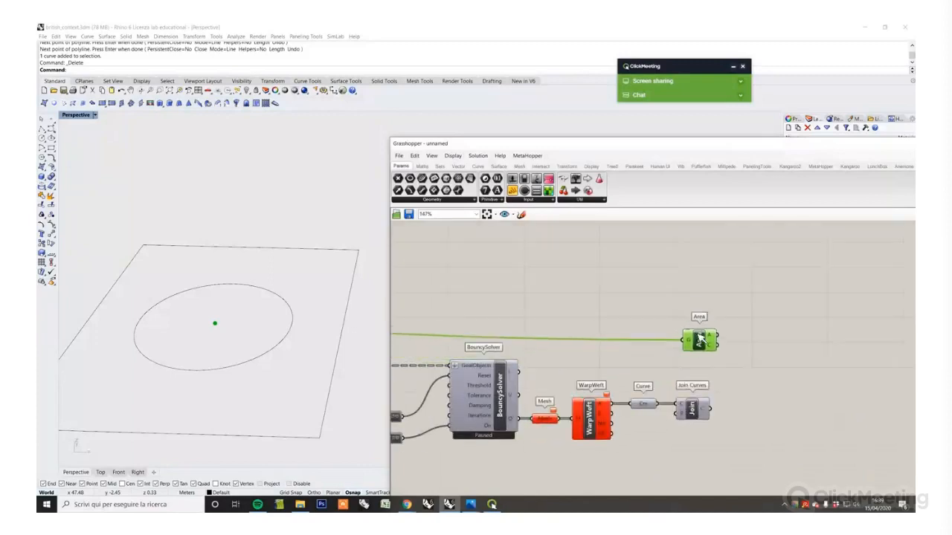
pyautogui.moveTo(688, 314); pyautogui.dragTo(727, 333)
pyautogui.click(753, 392)
pyautogui.moveTo(706, 379); pyautogui.dragTo(651, 356, button='right')
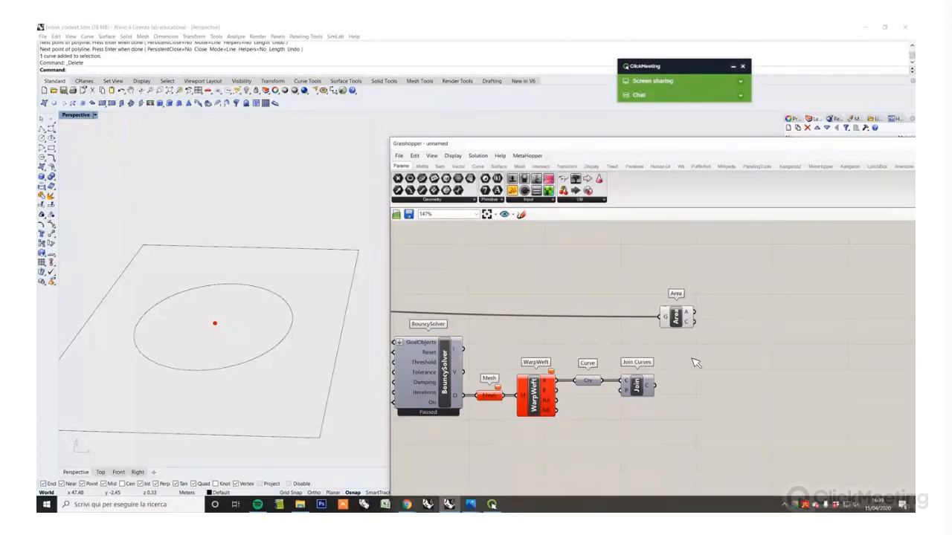
pyautogui.moveTo(680, 321); pyautogui.dragTo(669, 311)
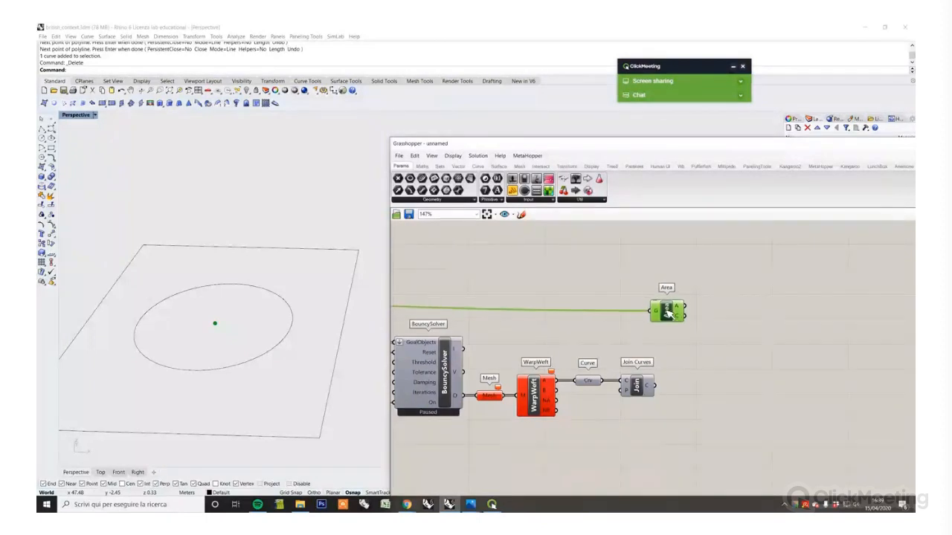
# Step: Turn the preview of Join Curves back on and examine the joined rings around the circle's centre point
pyautogui.doubleClick(712, 393)
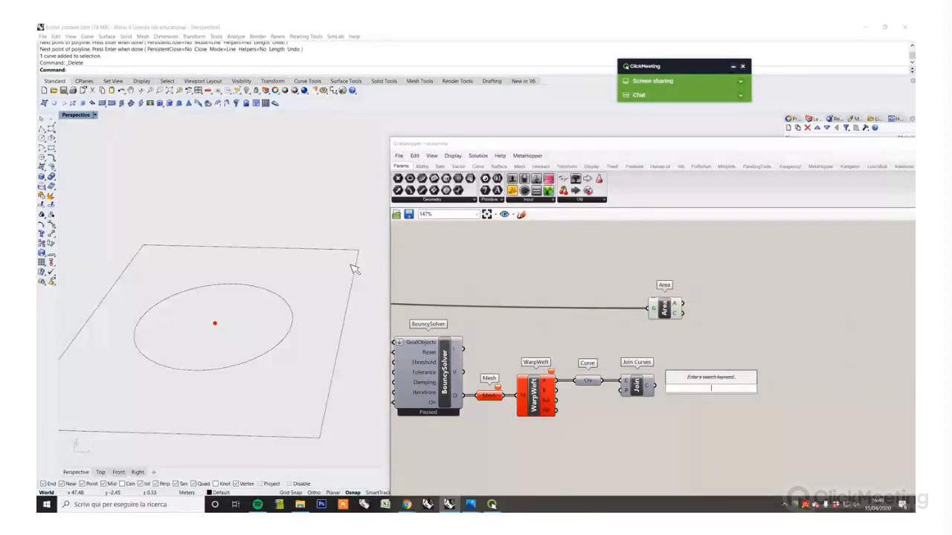
pyautogui.click(641, 385)
pyautogui.middleClick(619, 347)
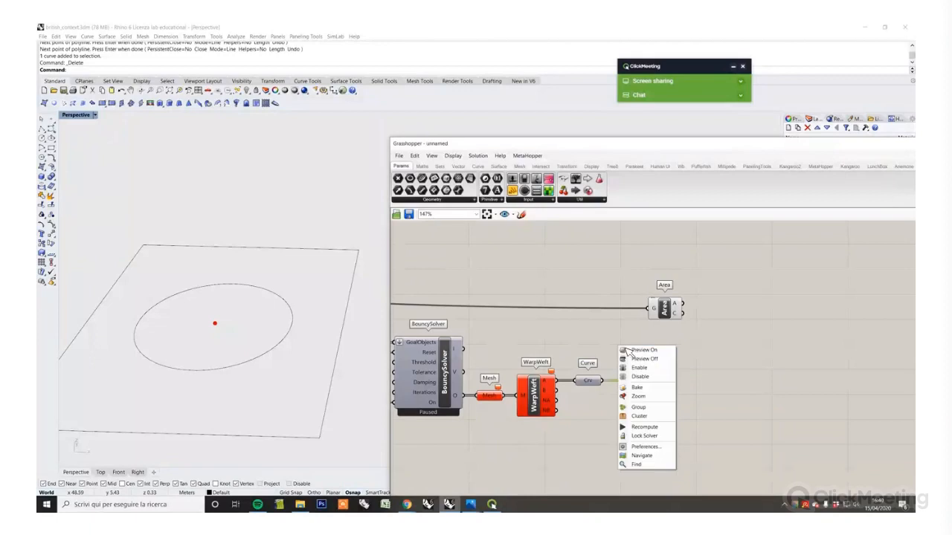
pyautogui.click(627, 351)
pyautogui.click(275, 313)
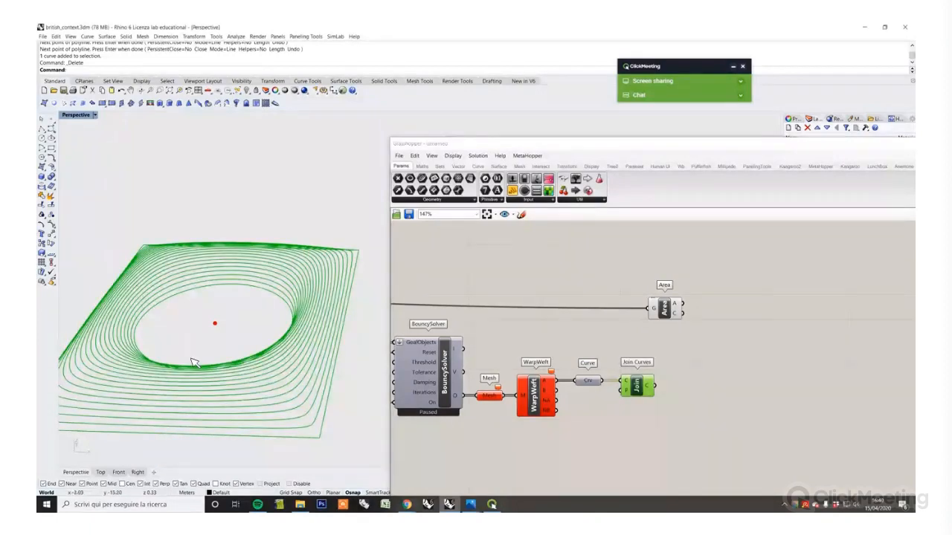
pyautogui.moveTo(192, 357); pyautogui.dragTo(192, 454, button='right')
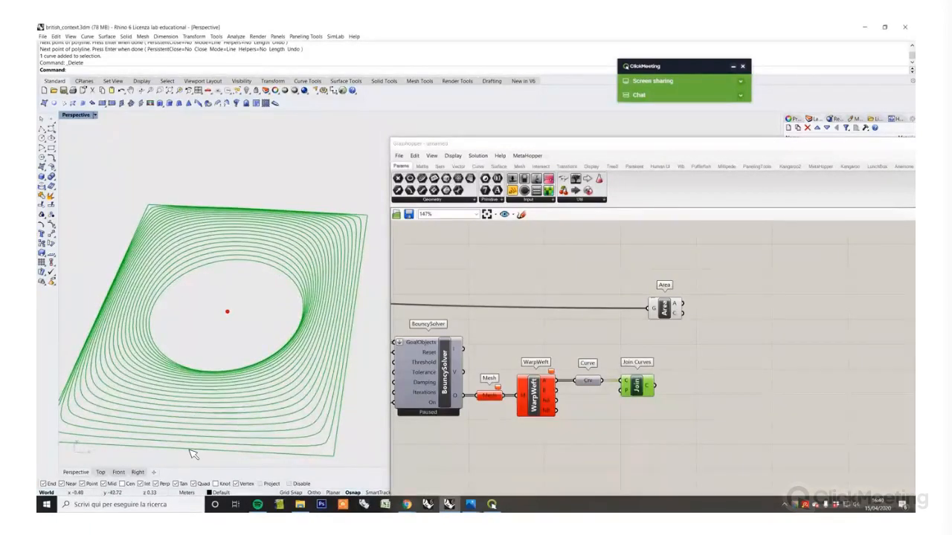
# Step: Add a Sort List component beside Join Curves
pyautogui.click(708, 362)
pyautogui.doubleClick(708, 360)
pyautogui.write('sort')
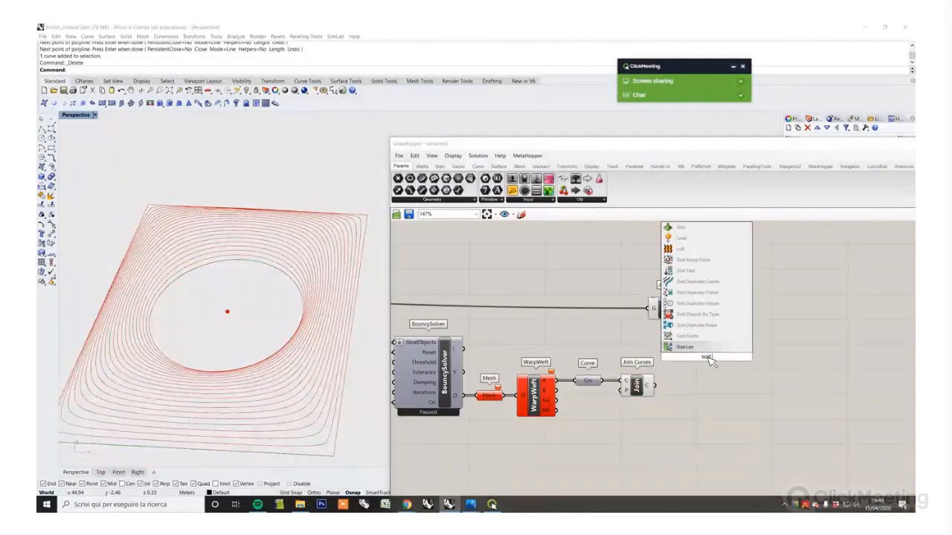
pyautogui.press('Return')
pyautogui.scroll(2, 705, 362)
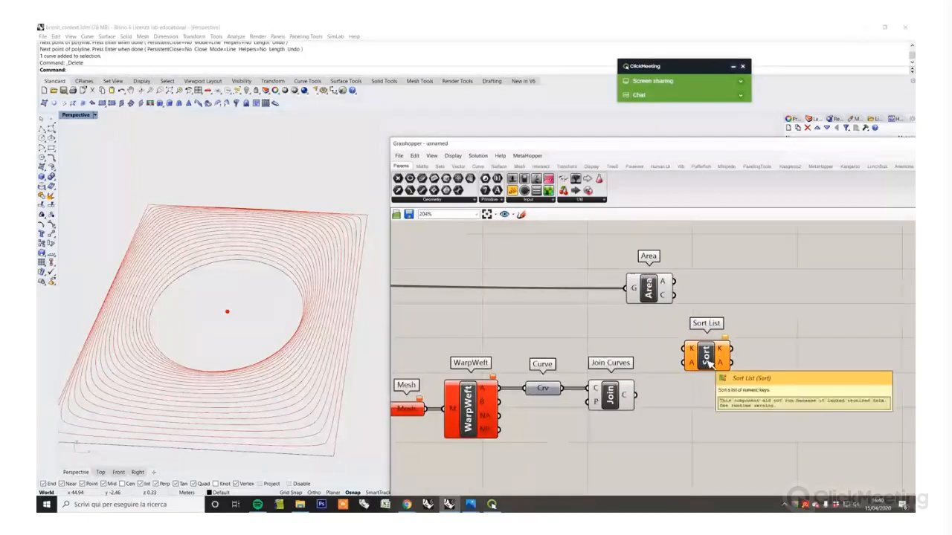
# Step: Align Area directly above Join Curves and move Sort List level with Area, leaving a gap between the two
pyautogui.moveTo(671, 292); pyautogui.dragTo(629, 307)
pyautogui.click(673, 321)
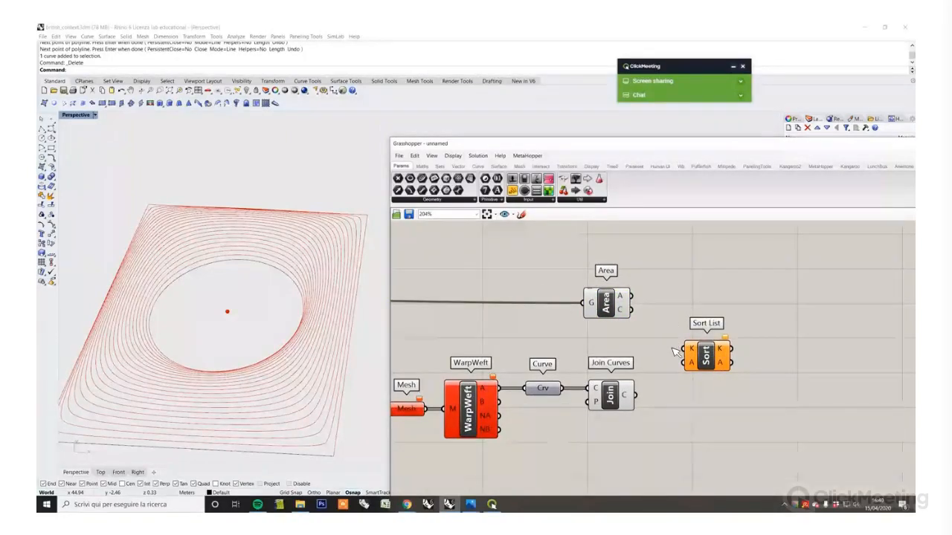
pyautogui.moveTo(693, 350); pyautogui.dragTo(769, 306)
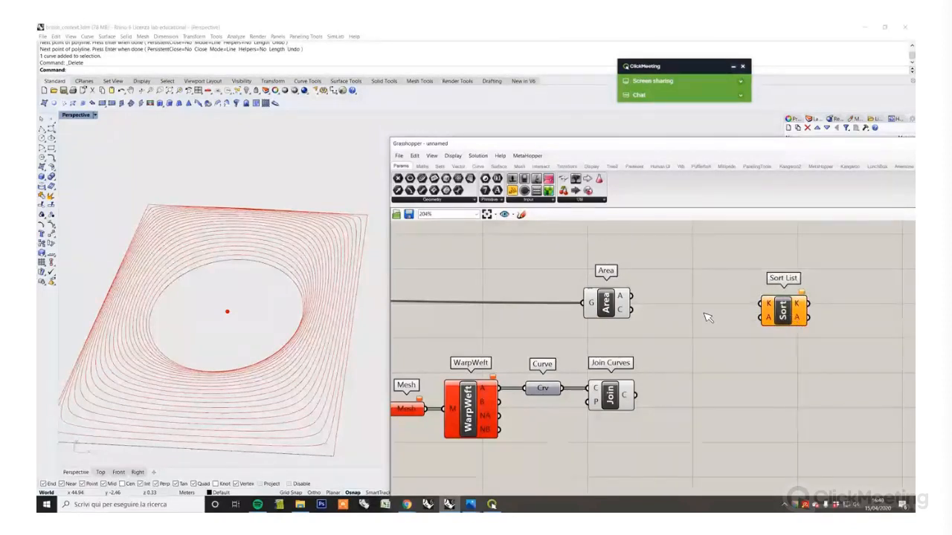
pyautogui.moveTo(634, 396)
pyautogui.mouseDown()
pyautogui.moveTo(712, 322)
pyautogui.moveTo(758, 319)
pyautogui.moveTo(647, 393)
pyautogui.mouseUp()
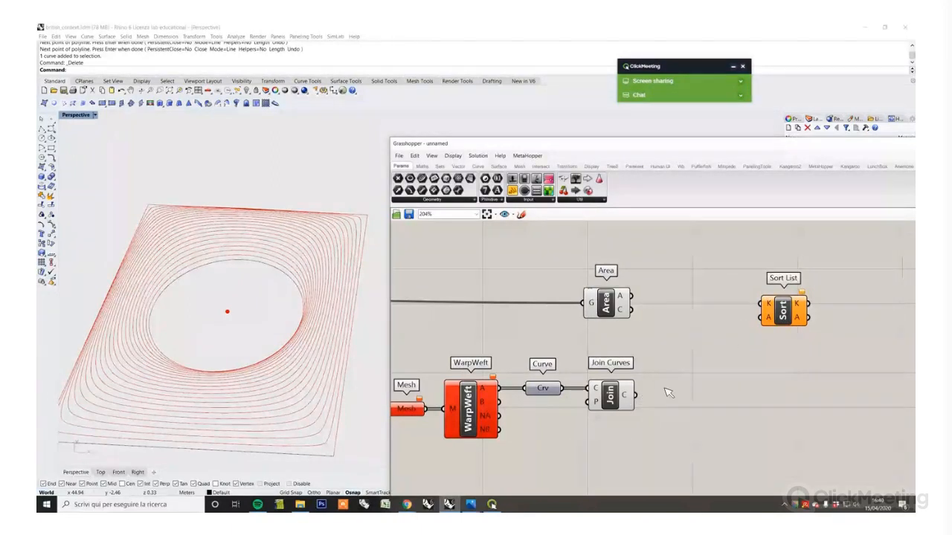
# Step: Connect the joined curves from Join Curves to the A input of Sort List
pyautogui.moveTo(634, 396); pyautogui.dragTo(809, 307)
pyautogui.moveTo(797, 313); pyautogui.dragTo(749, 318, button='right')
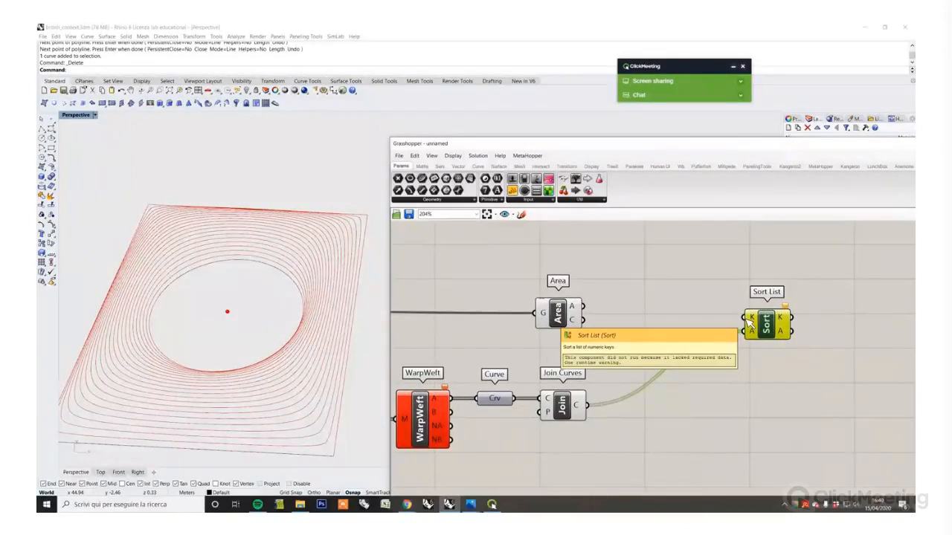
pyautogui.click(627, 317)
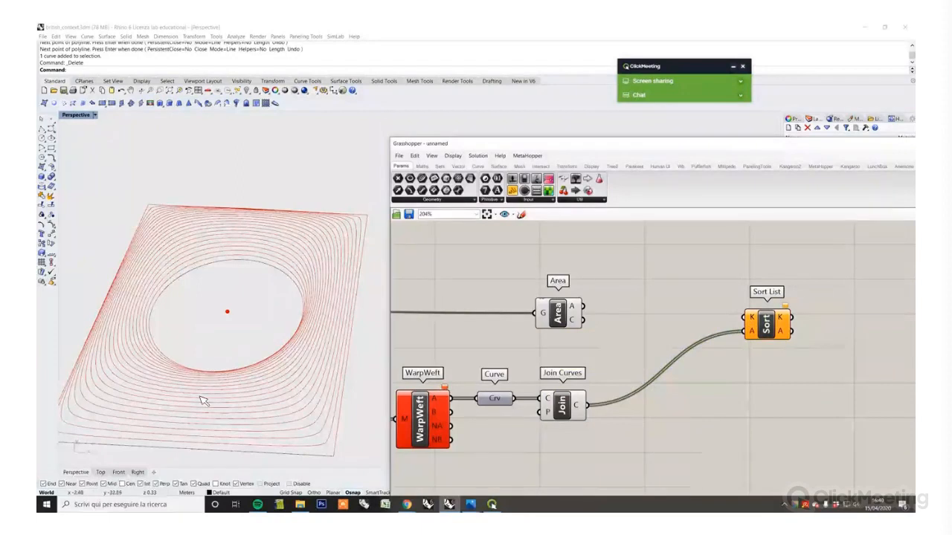
# Step: Add a Distance component beside Area and move Area up to leave room above Join Curves
pyautogui.moveTo(571, 313); pyautogui.dragTo(566, 289)
pyautogui.doubleClick(627, 285)
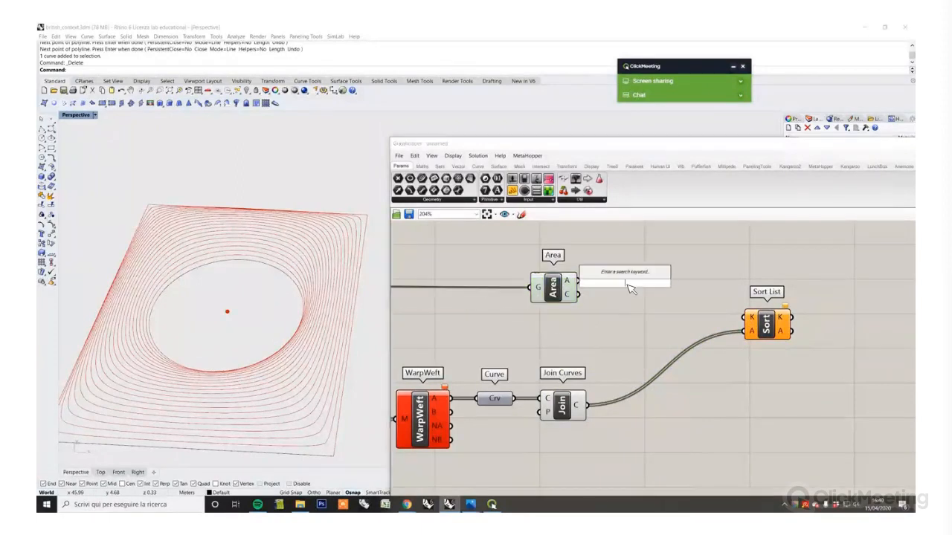
pyautogui.write('distance')
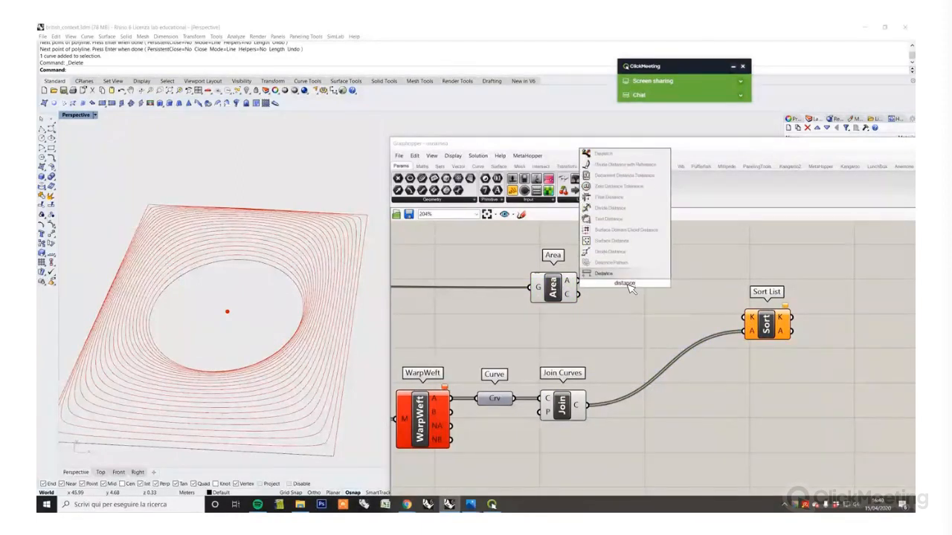
pyautogui.press('Return')
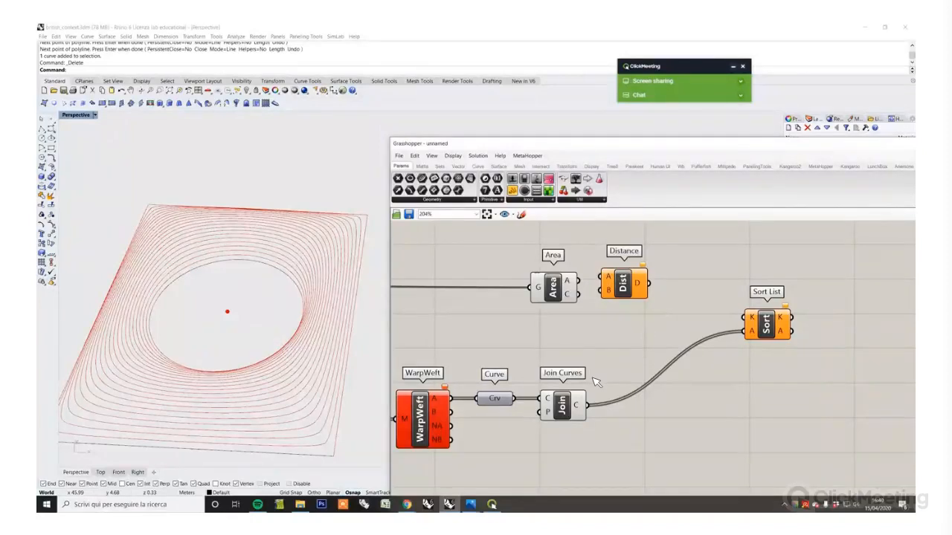
pyautogui.moveTo(615, 296); pyautogui.dragTo(638, 295)
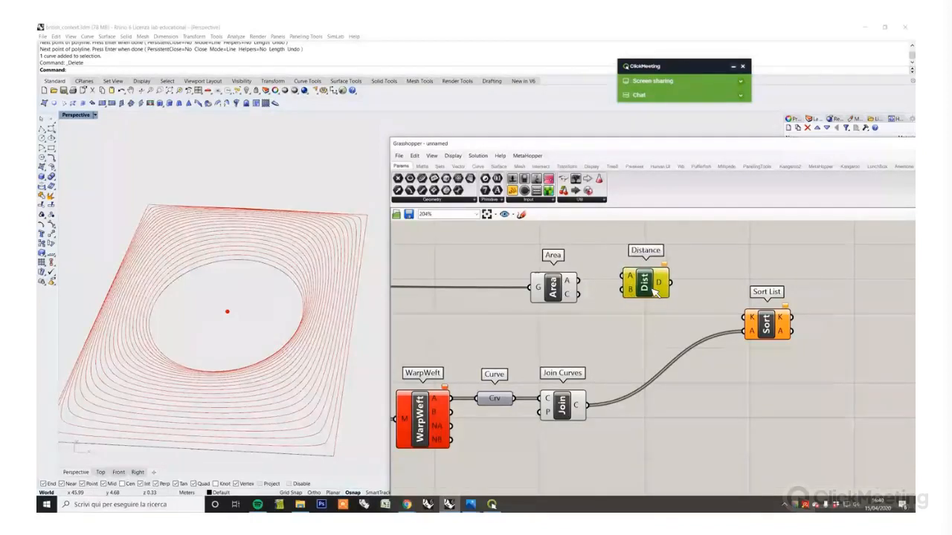
pyautogui.moveTo(561, 295); pyautogui.dragTo(566, 274)
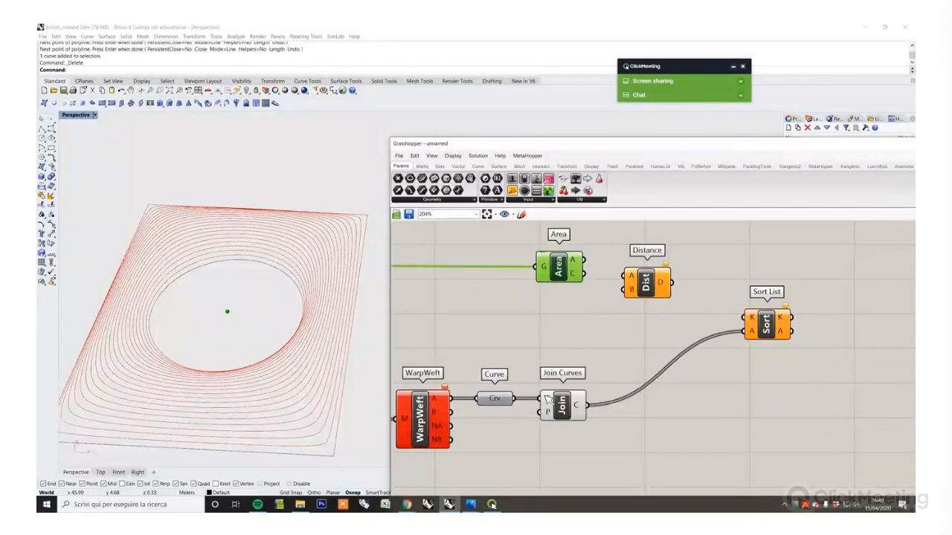
# Step: Add a Point On Curve component between Area and Join Curves and feed it the joined curves
pyautogui.moveTo(548, 400); pyautogui.dragTo(538, 400)
pyautogui.doubleClick(616, 359)
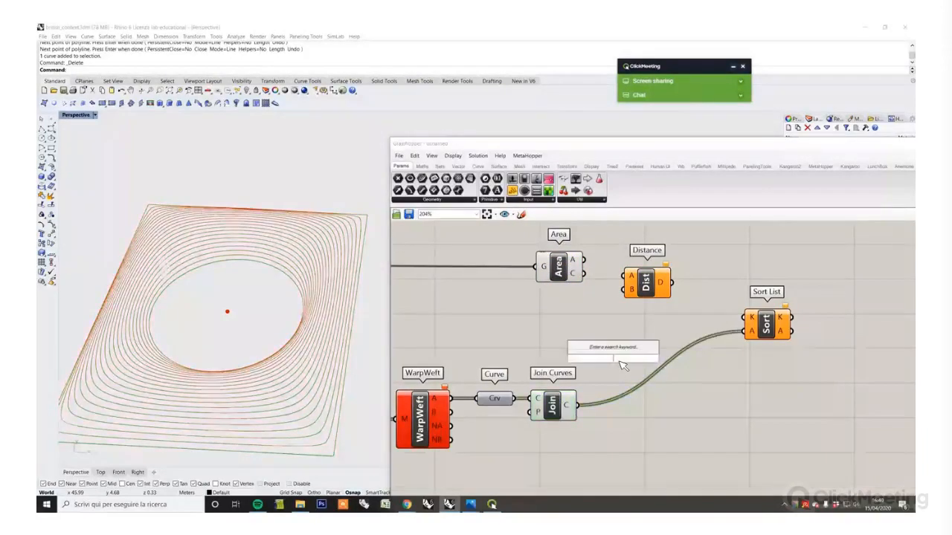
pyautogui.write('curve')
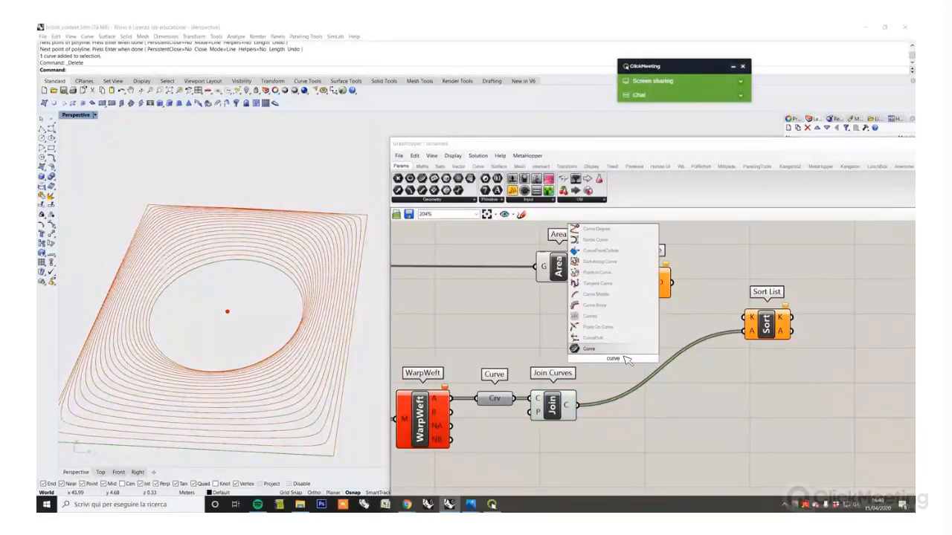
pyautogui.click(594, 327)
pyautogui.moveTo(577, 405); pyautogui.dragTo(533, 337)
pyautogui.click(621, 343)
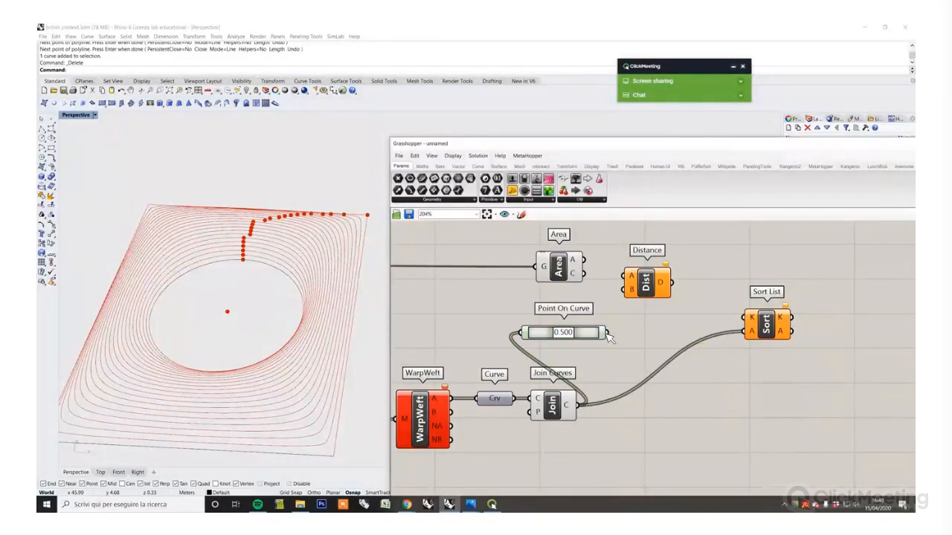
# Step: Connect Point On Curve to Distance's A input and Area's centroid to B, and turn off the preview of all three components
pyautogui.moveTo(607, 333); pyautogui.dragTo(678, 278)
pyautogui.moveTo(585, 274); pyautogui.dragTo(679, 281)
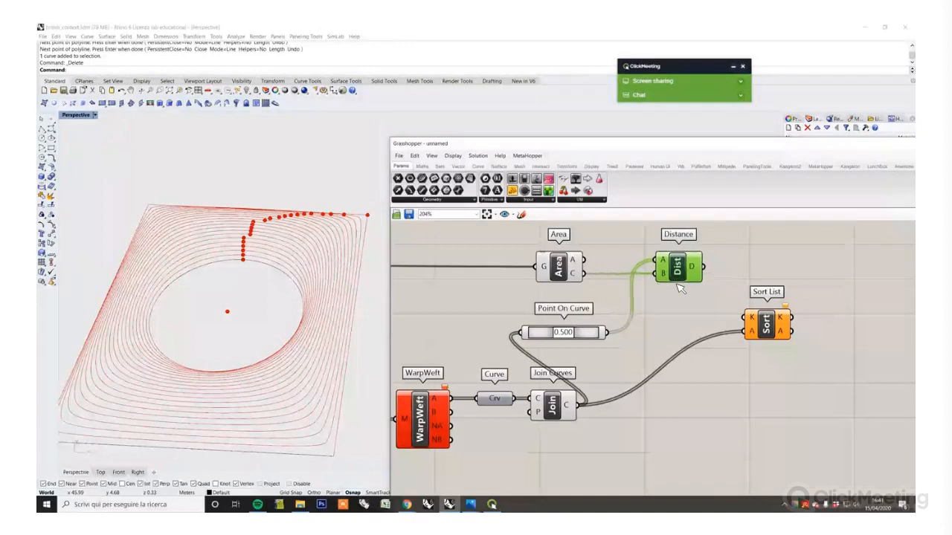
pyautogui.moveTo(667, 333); pyautogui.dragTo(552, 264)
pyautogui.rightClick(473, 252)
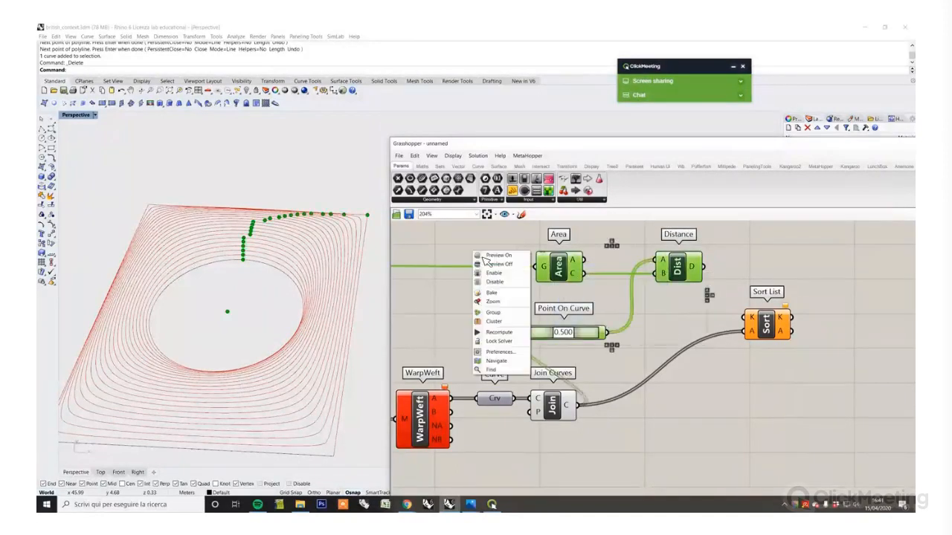
pyautogui.click(499, 264)
pyautogui.click(650, 387)
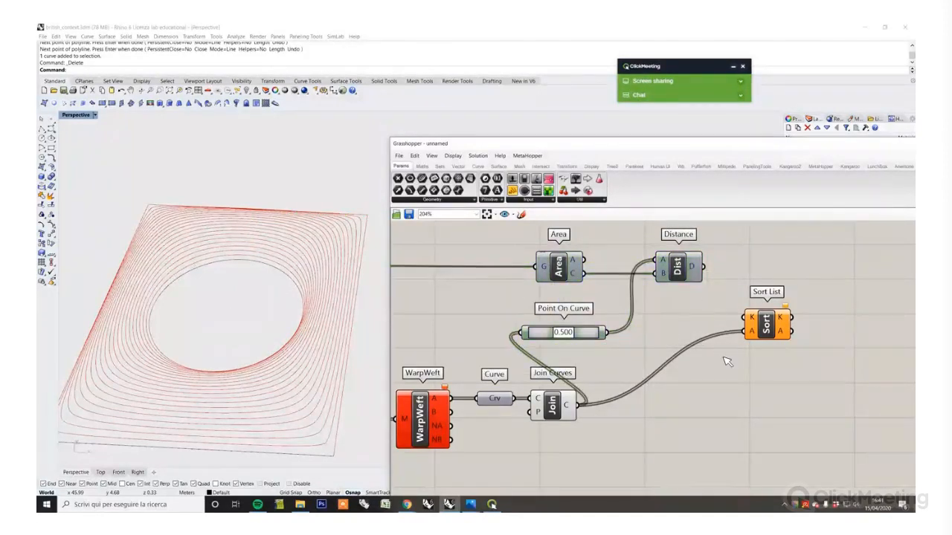
# Step: Place Sort List level with Join Curves and connect Distance's D output to its K input as the sorting key
pyautogui.scroll(-2, 620, 371)
pyautogui.moveTo(678, 342); pyautogui.dragTo(563, 285)
pyautogui.click(621, 370)
pyautogui.moveTo(752, 389); pyautogui.dragTo(758, 393)
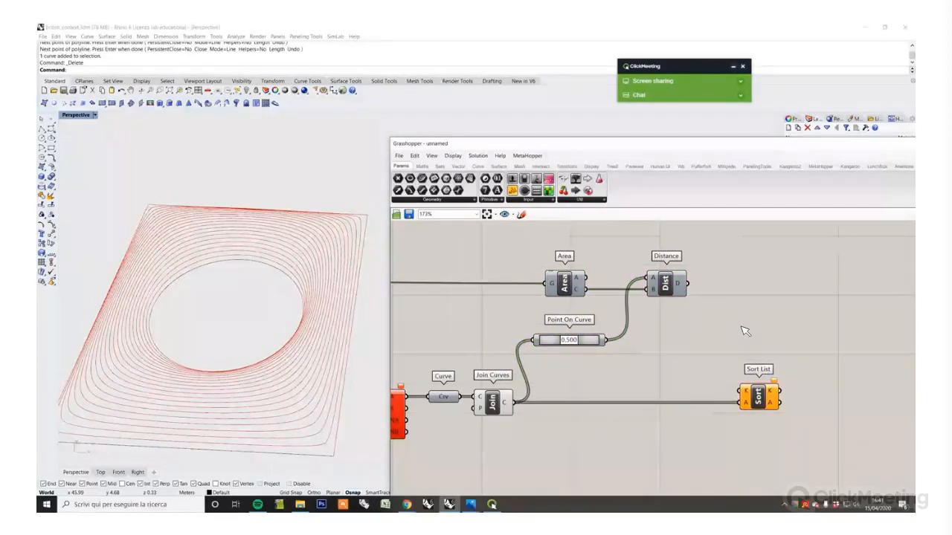
pyautogui.moveTo(688, 283); pyautogui.dragTo(764, 397)
pyautogui.click(630, 411)
# Step: Turn off the preview of the Join Curves component
pyautogui.moveTo(502, 376); pyautogui.dragTo(497, 372)
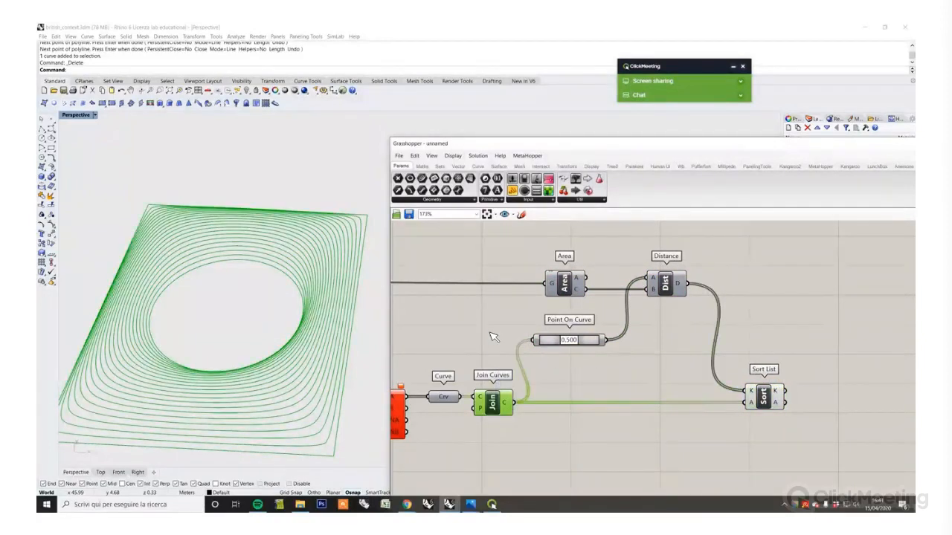
pyautogui.rightClick(493, 332)
pyautogui.click(672, 378)
pyautogui.moveTo(671, 379); pyautogui.dragTo(711, 344, button='right')
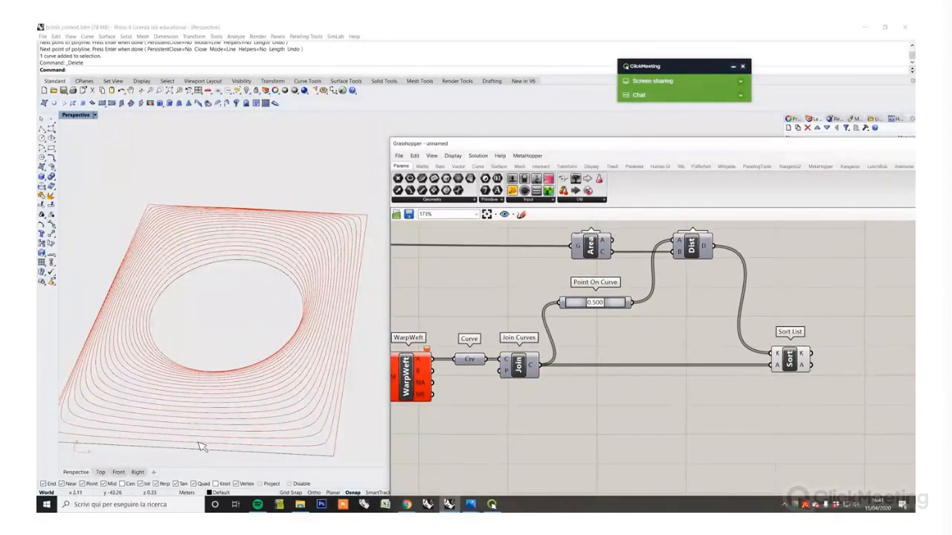
# Step: Highlight the output of Sort List and examine the rings between the central circle and the outer boundary
pyautogui.click(223, 368)
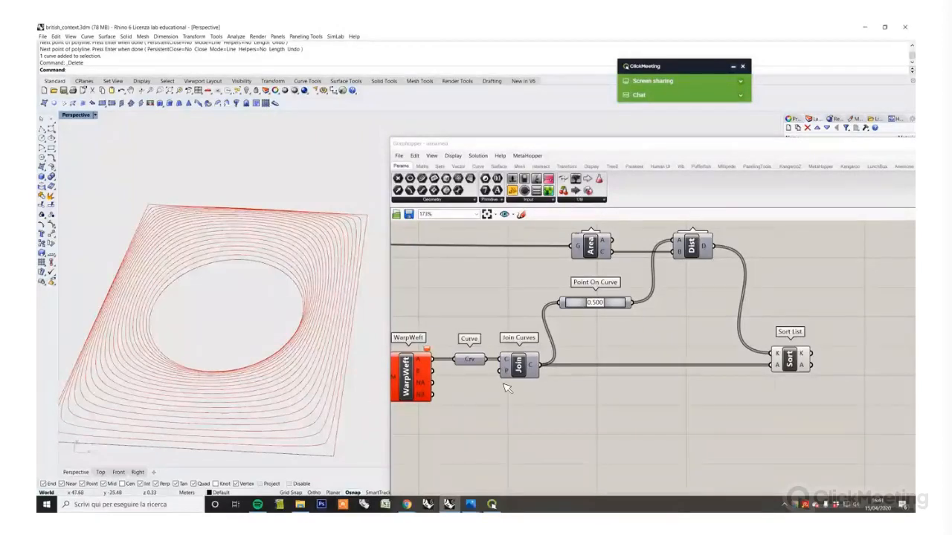
pyautogui.moveTo(775, 358); pyautogui.dragTo(776, 364)
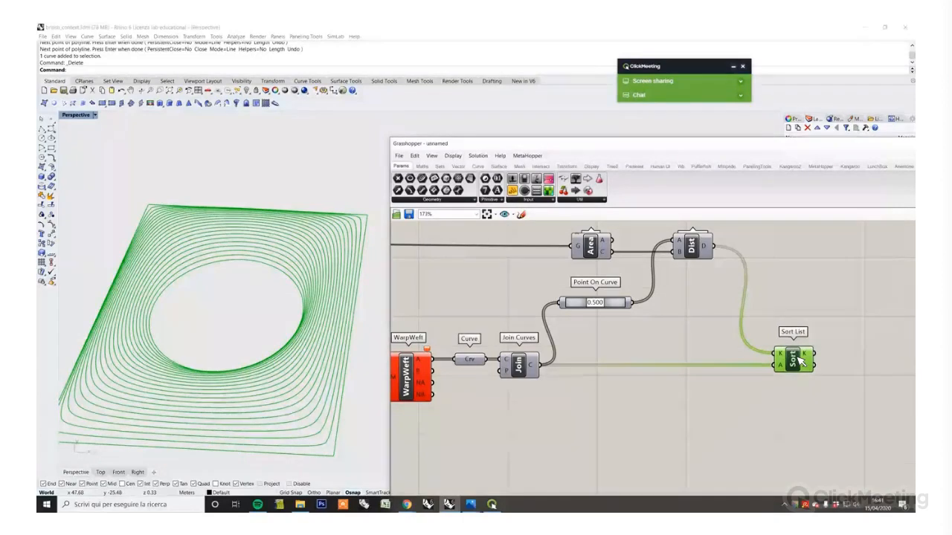
pyautogui.click(727, 411)
# Step: Add a Curve parameter below Join Curves and connect WarpWeft's B output to it
pyautogui.scroll(-2, 694, 399)
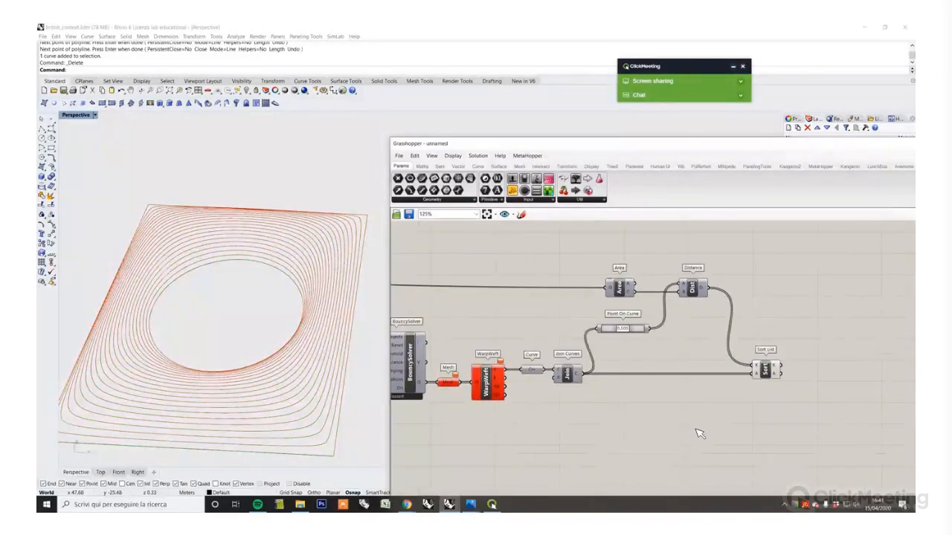
pyautogui.moveTo(694, 431); pyautogui.dragTo(698, 385, button='right')
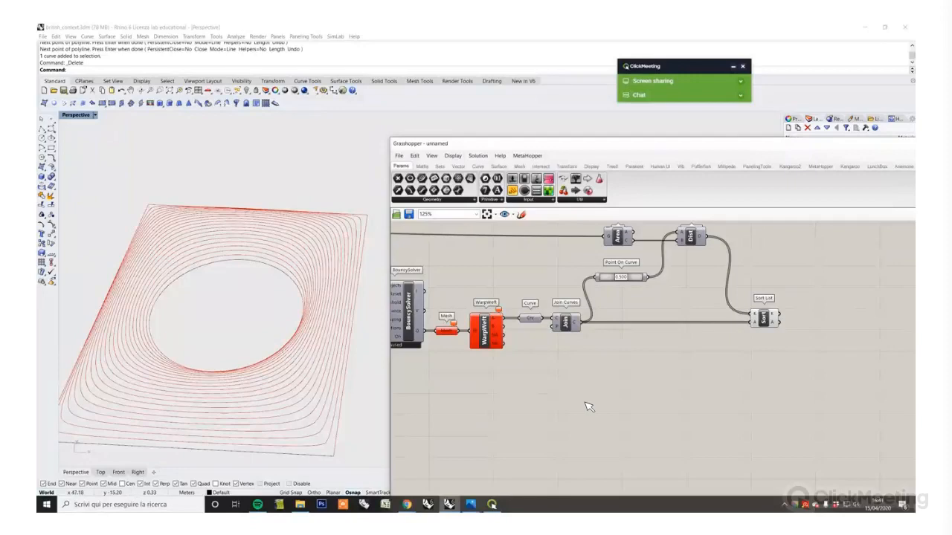
pyautogui.scroll(1, 587, 406)
pyautogui.doubleClick(557, 385)
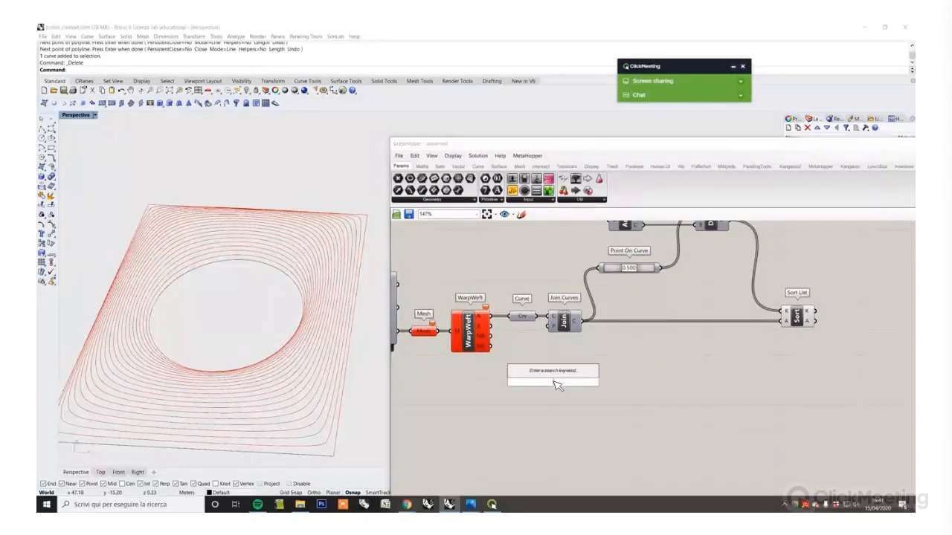
pyautogui.write('curve')
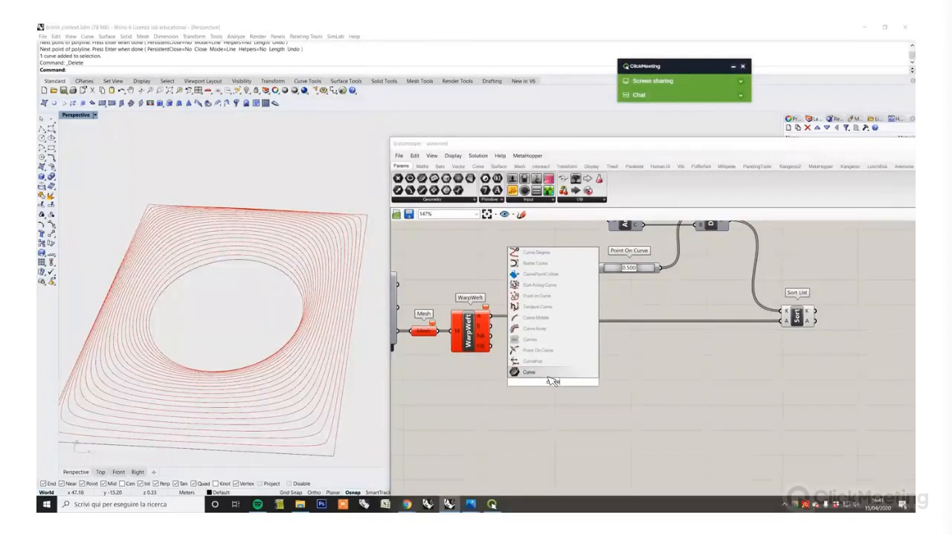
pyautogui.press('Return')
pyautogui.moveTo(491, 326); pyautogui.dragTo(541, 403)
# Step: Turn off the preview of Sort List so only the radial lines are displayed
pyautogui.click(797, 319)
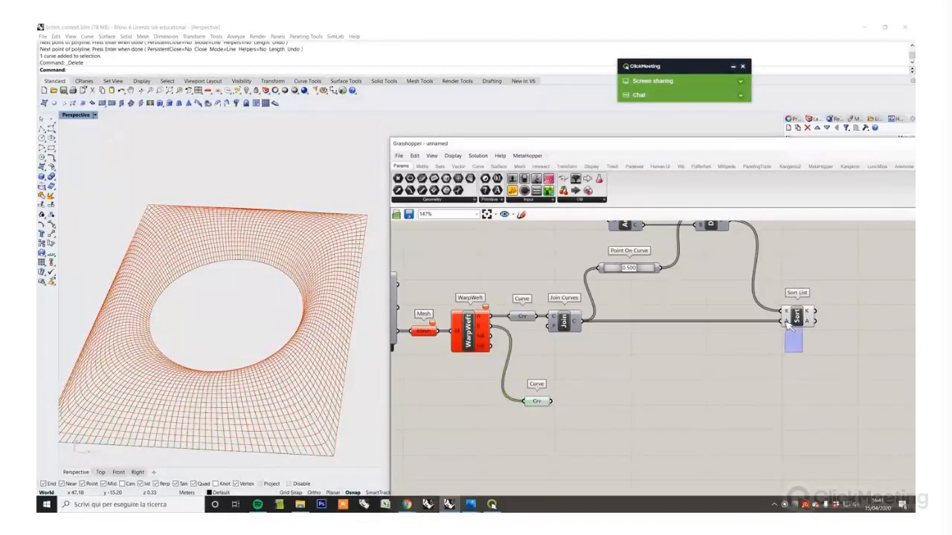
pyautogui.rightClick(793, 262)
pyautogui.click(816, 274)
pyautogui.click(637, 344)
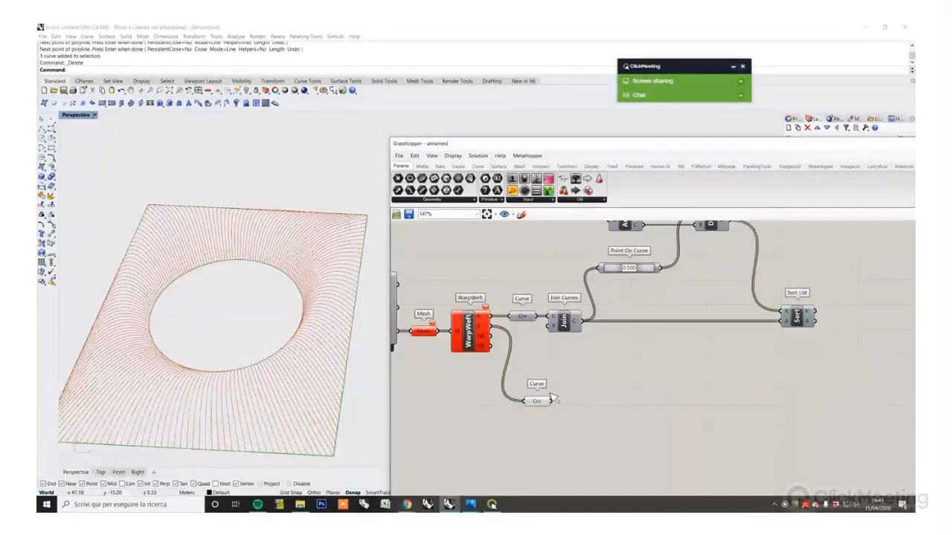
# Step: Reposition the new Curve parameter below WarpWeft and examine its radial lines in the viewport
pyautogui.moveTo(541, 411); pyautogui.dragTo(553, 419)
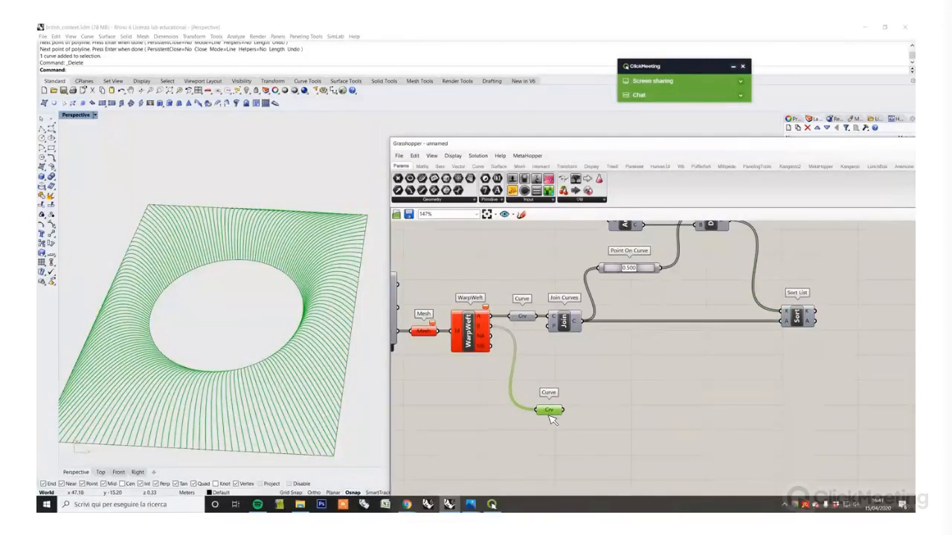
pyautogui.click(619, 415)
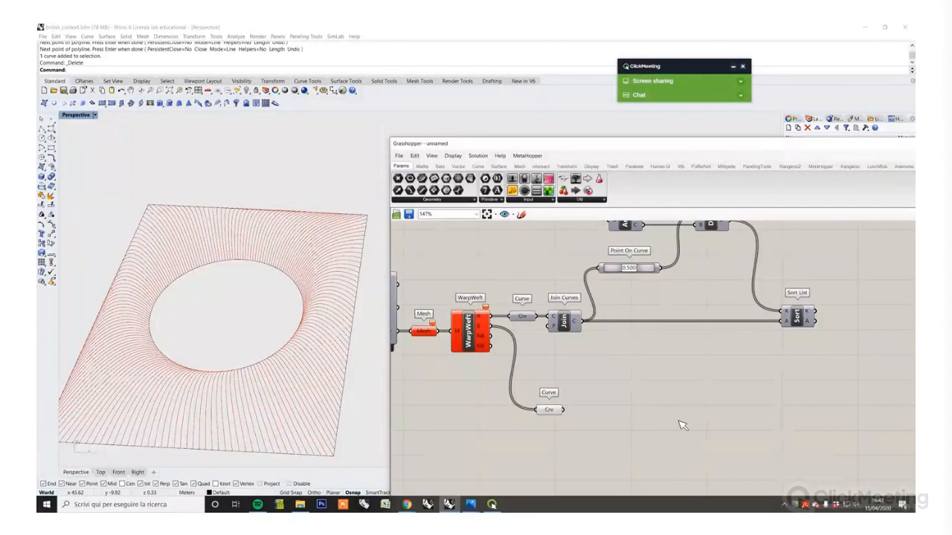
pyautogui.moveTo(556, 409); pyautogui.dragTo(543, 406)
# Step: Add a second Point On Curve set to the midpoint (1/2) and feed it the radial lines from the lower Curve parameter
pyautogui.doubleClick(687, 421)
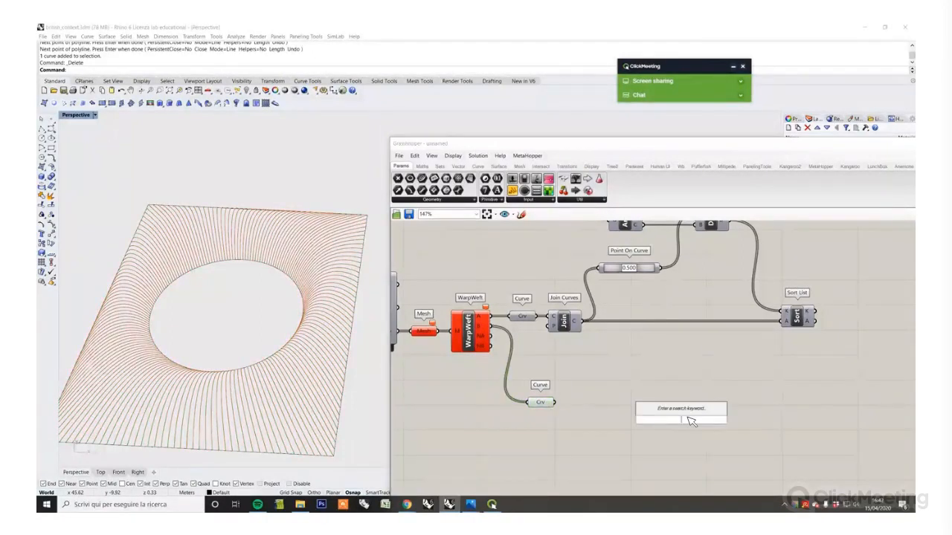
pyautogui.write('point on curv')
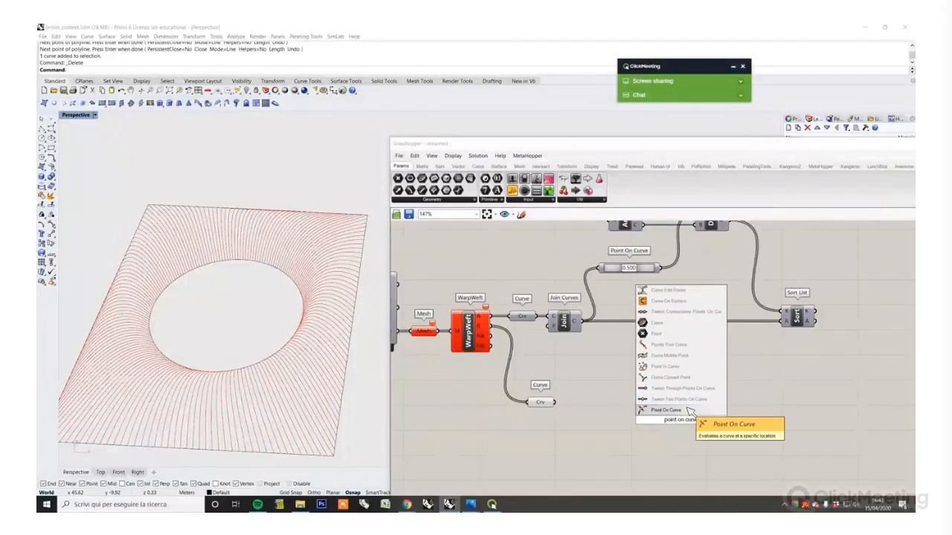
pyautogui.click(662, 409)
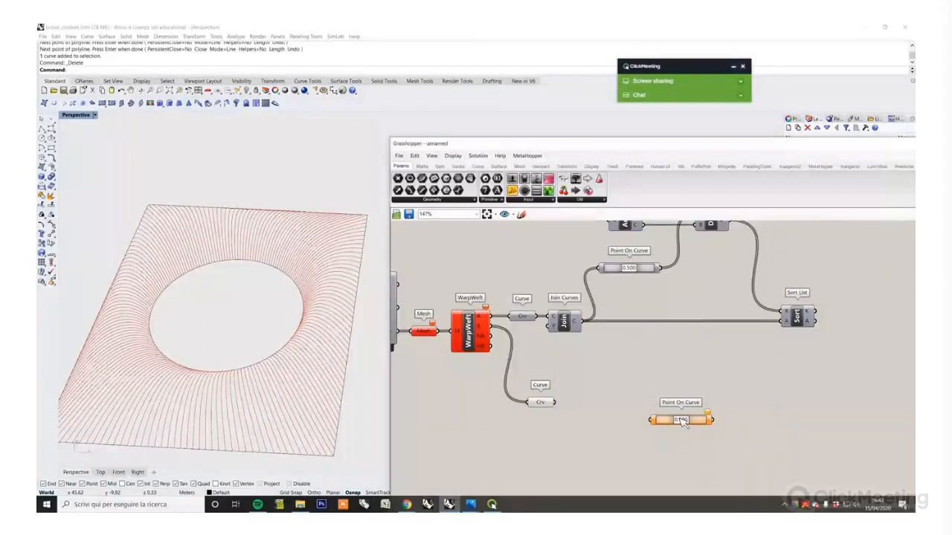
pyautogui.rightClick(691, 422)
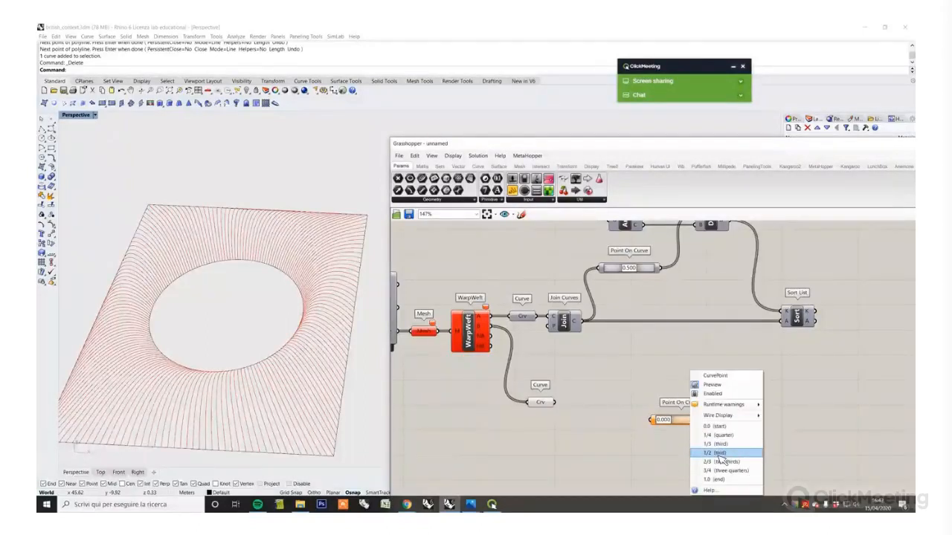
pyautogui.click(721, 460)
pyautogui.moveTo(552, 403); pyautogui.dragTo(679, 418)
# Step: Insert a Join Curves component between the lower Curve parameter and Point On Curve so each radial line gets one midpoint
pyautogui.doubleClick(570, 417)
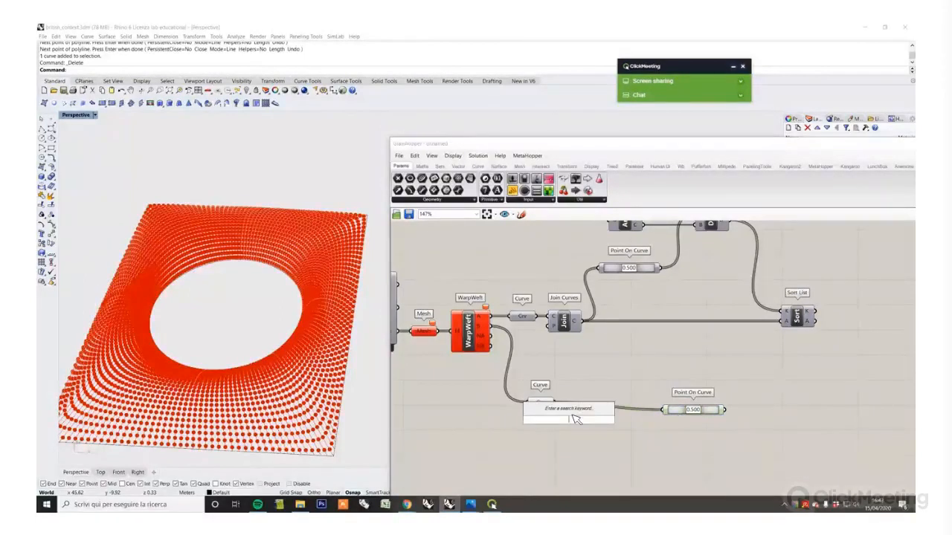
pyautogui.write('join')
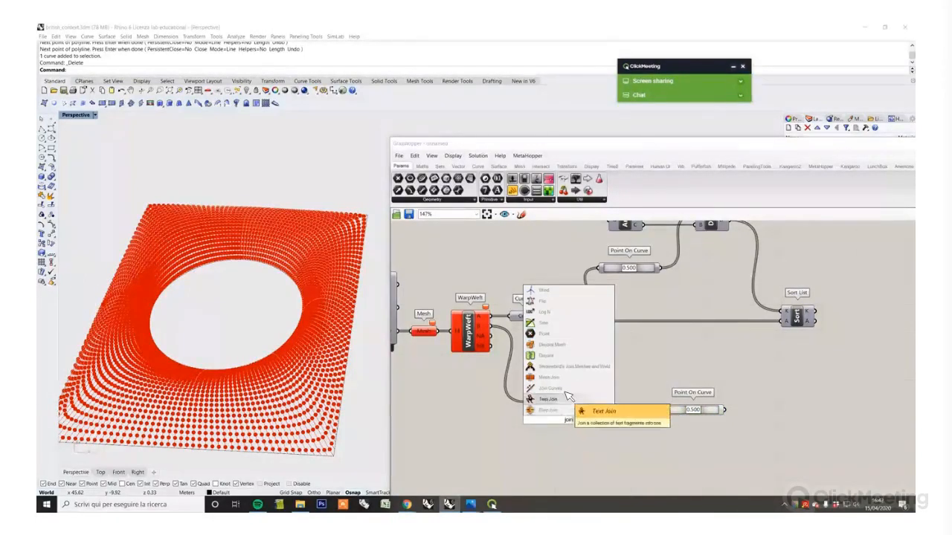
pyautogui.click(568, 389)
pyautogui.moveTo(555, 402); pyautogui.dragTo(660, 420)
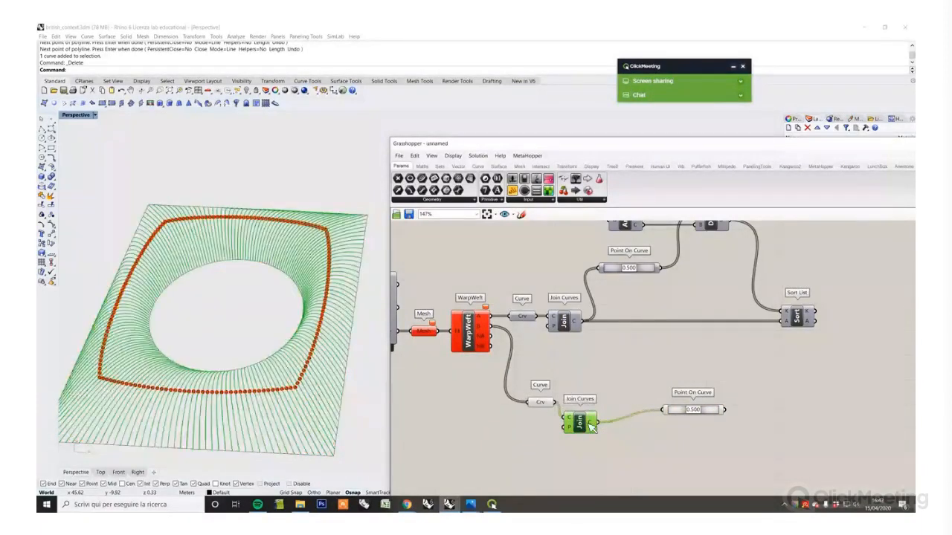
pyautogui.moveTo(590, 426); pyautogui.dragTo(641, 421)
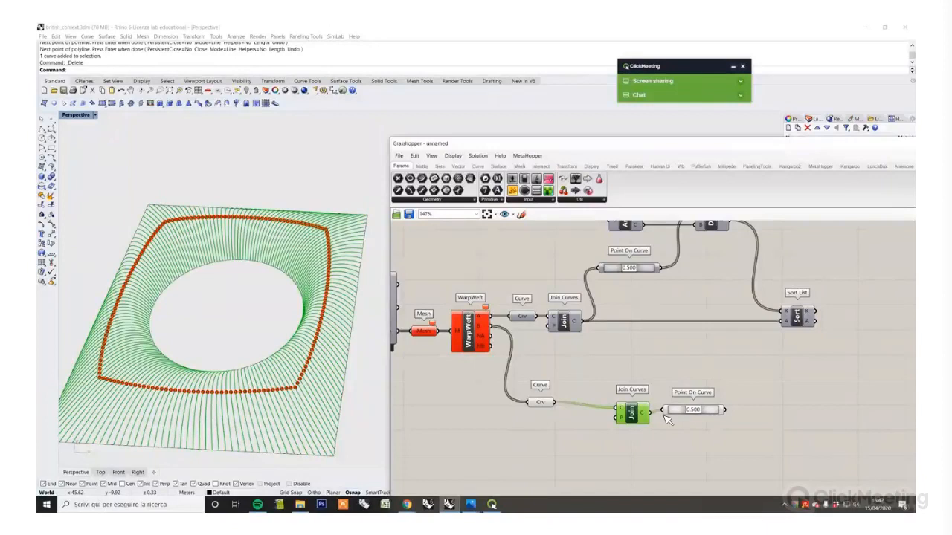
# Step: Rearrange the second branch so its Curve and Join Curves components sit beneath the upper Curve and Join Curves pair
pyautogui.moveTo(698, 415); pyautogui.dragTo(757, 418)
pyautogui.moveTo(639, 419); pyautogui.dragTo(696, 419)
pyautogui.click(542, 401)
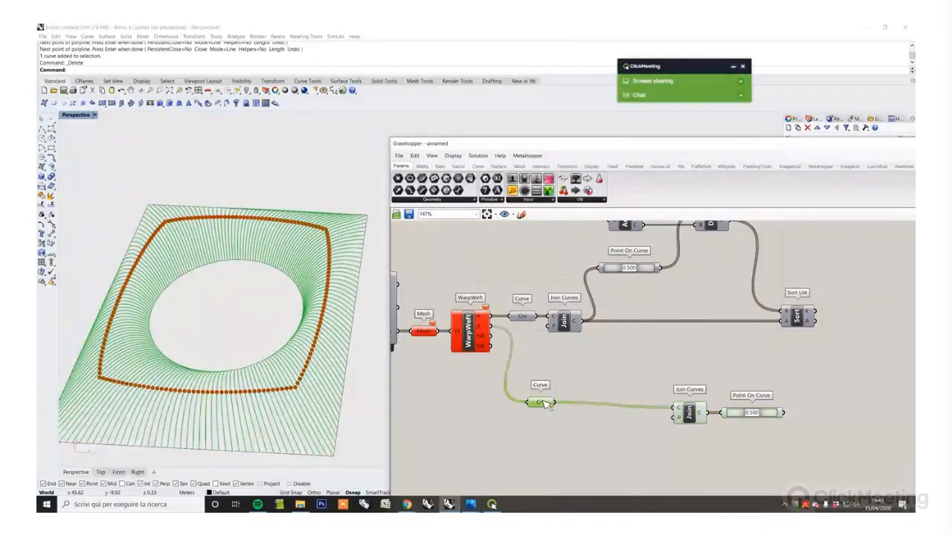
pyautogui.moveTo(545, 404); pyautogui.dragTo(525, 379)
pyautogui.moveTo(688, 417); pyautogui.dragTo(567, 385)
# Step: Turn off the preview of the lower Curve parameter and the lower Join Curves component
pyautogui.middleClick(525, 343)
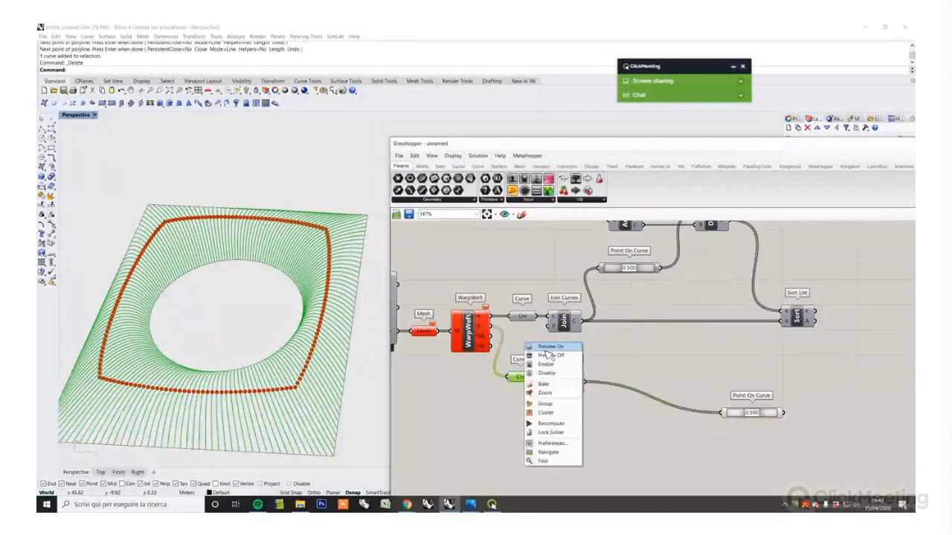
pyautogui.click(545, 357)
pyautogui.moveTo(620, 371); pyautogui.dragTo(587, 405, button='right')
pyautogui.click(540, 419)
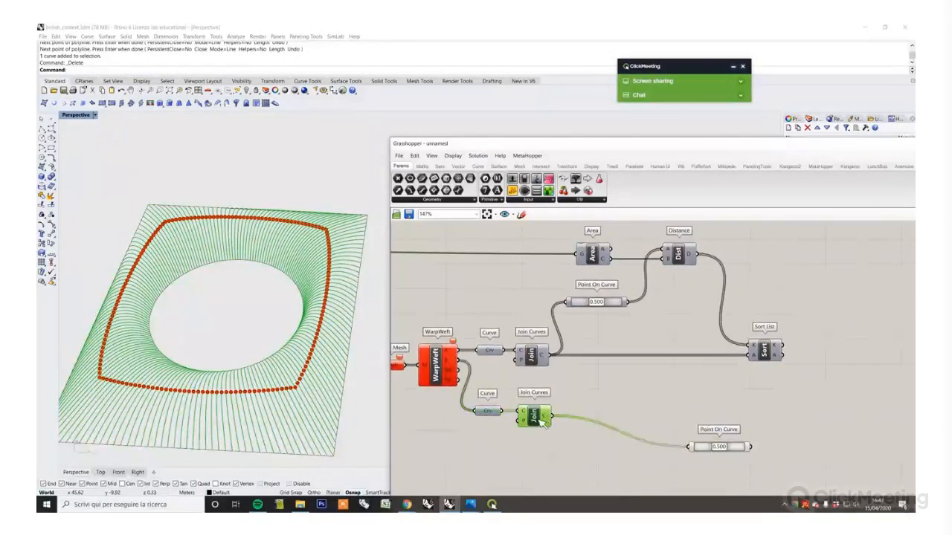
pyautogui.rightClick(591, 386)
pyautogui.click(620, 412)
# Step: Add a Sort Along Curve component after the lower Point On Curve and feed the midpoints into its points input
pyautogui.moveTo(738, 450); pyautogui.dragTo(679, 429)
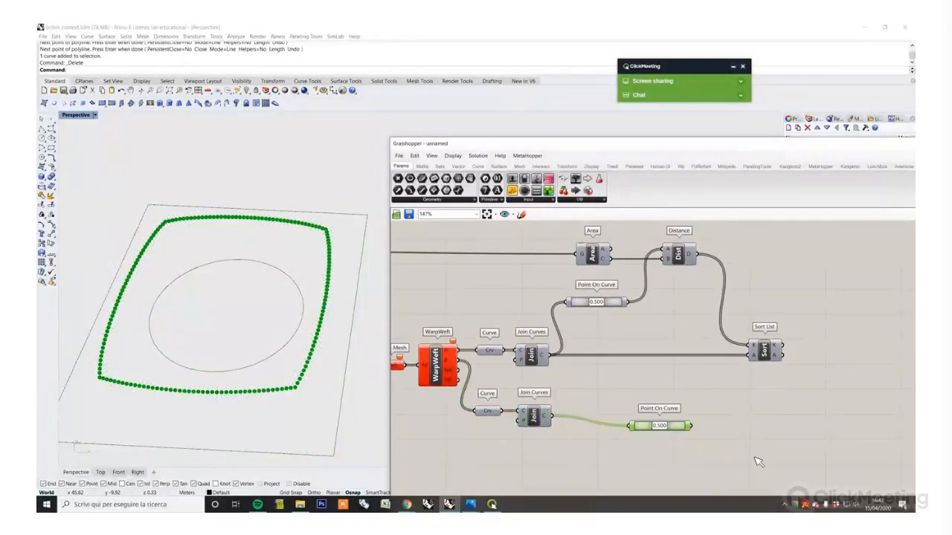
pyautogui.doubleClick(757, 462)
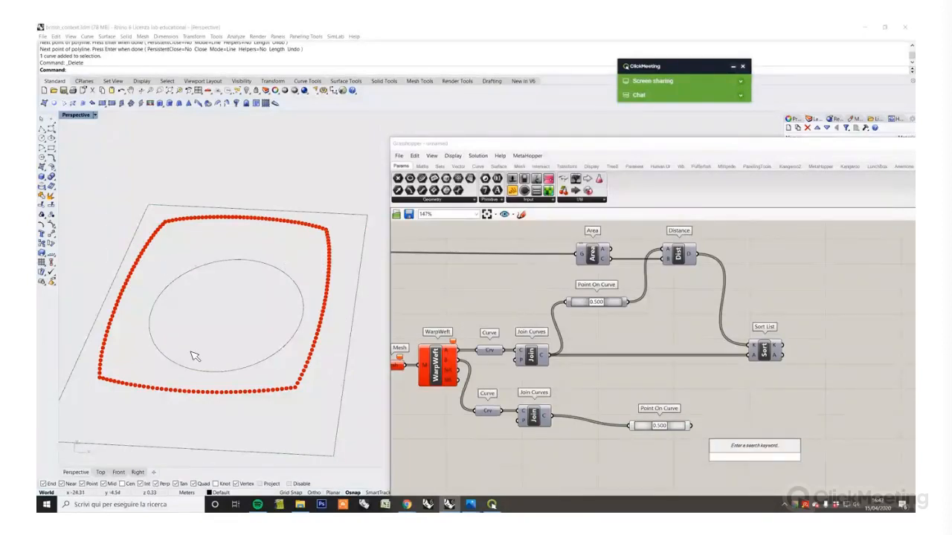
pyautogui.doubleClick(775, 426)
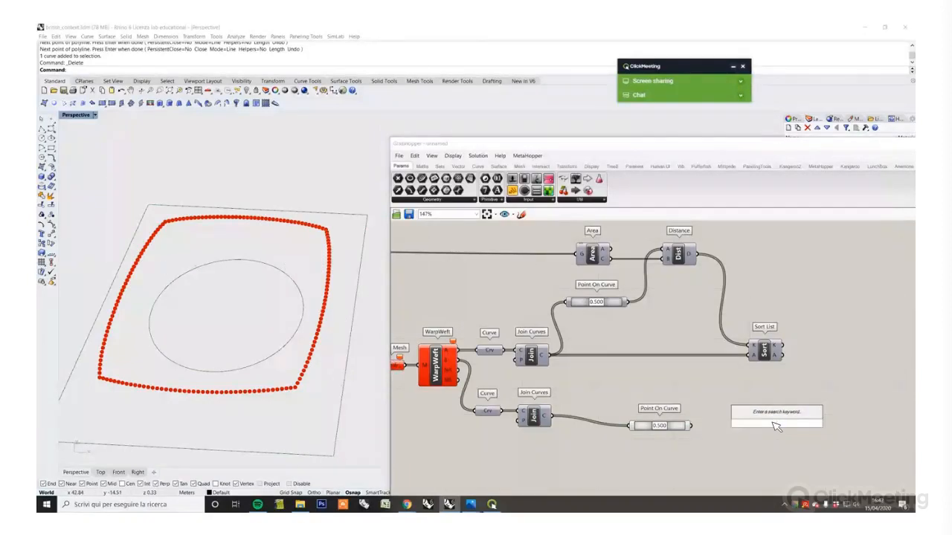
pyautogui.write('sort alo')
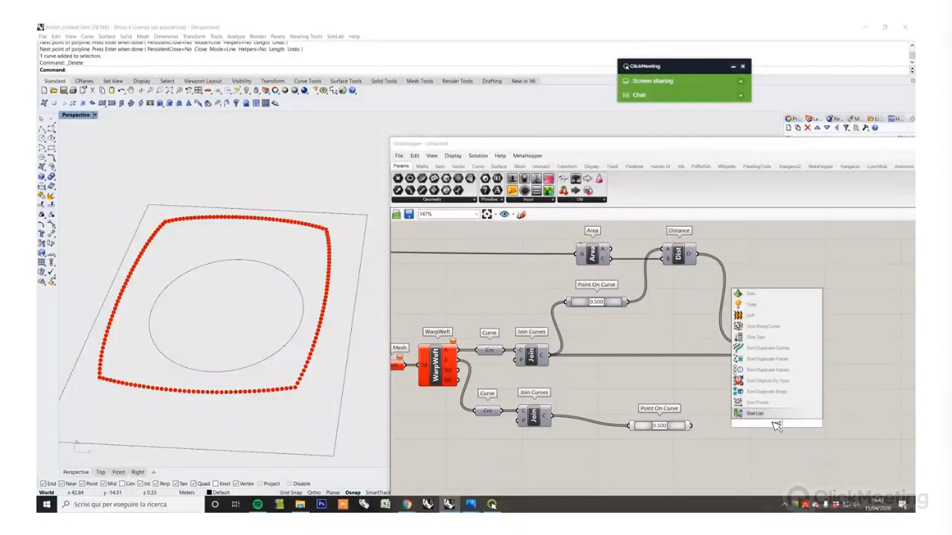
pyautogui.write('ng curve')
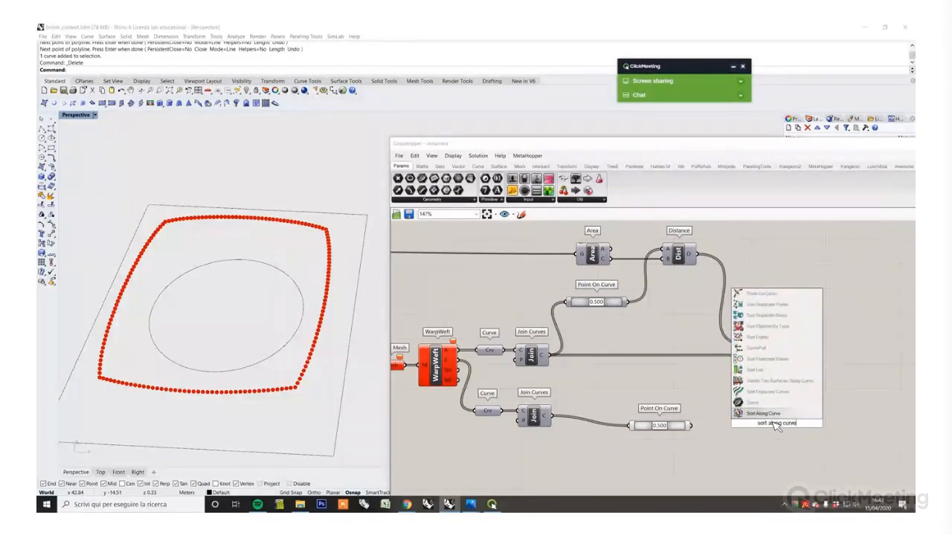
pyautogui.click(752, 414)
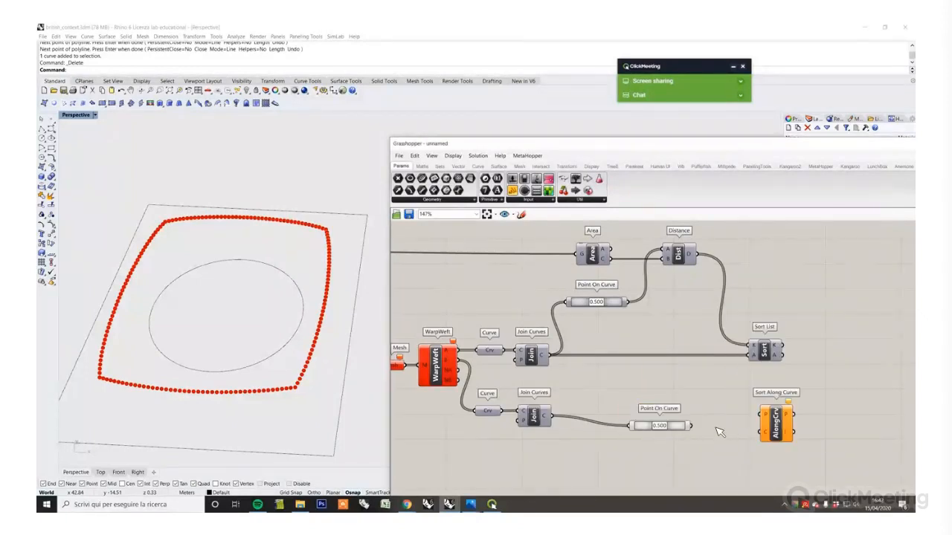
pyautogui.moveTo(760, 414); pyautogui.dragTo(684, 422)
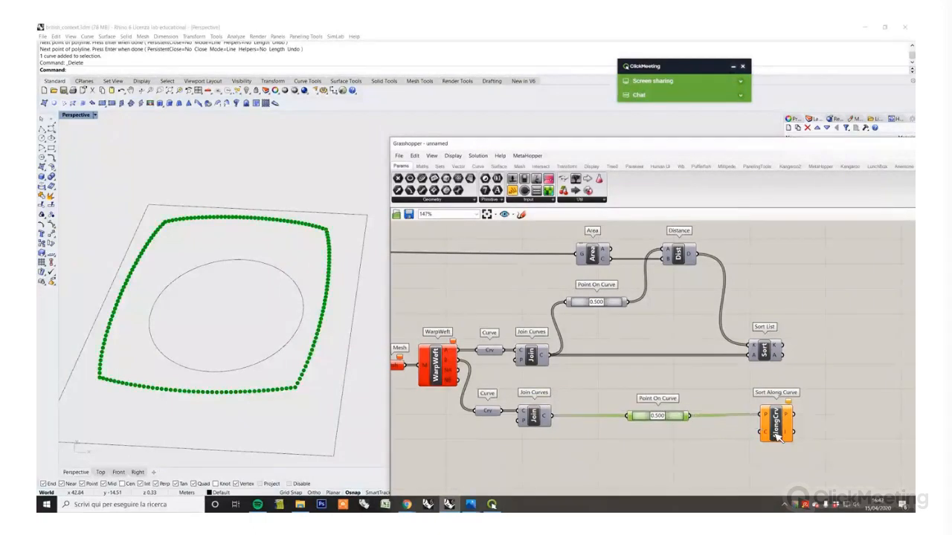
# Step: Wire the circle Curve parameter into the curve input of Sort Along Curve and align that component with its branch
pyautogui.moveTo(776, 433); pyautogui.dragTo(779, 430)
pyautogui.scroll(-3, 684, 335)
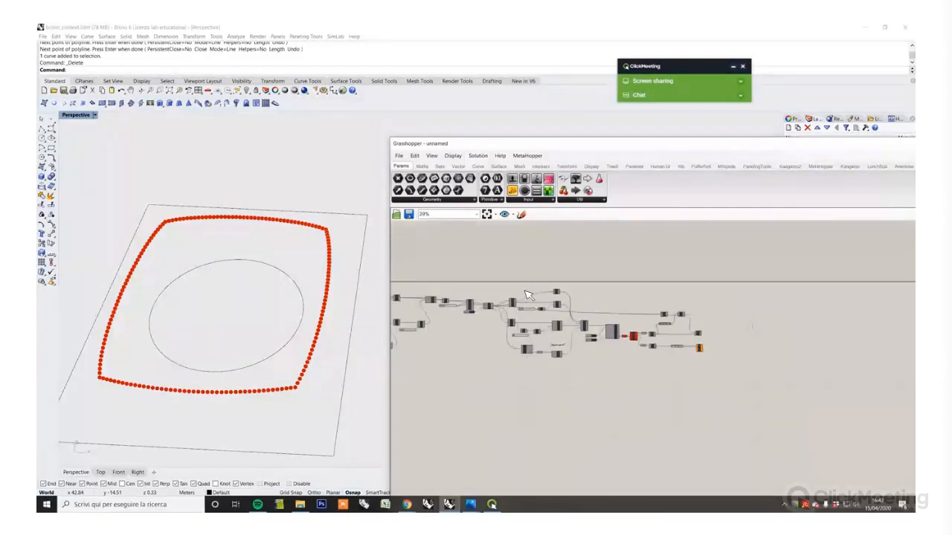
pyautogui.scroll(1, 475, 316)
pyautogui.scroll(5, 476, 316)
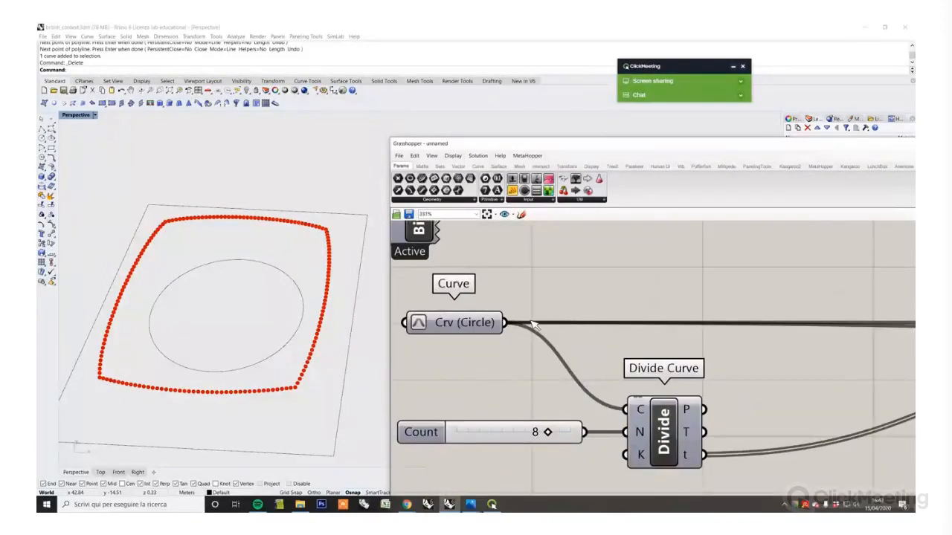
pyautogui.moveTo(510, 327); pyautogui.dragTo(558, 278)
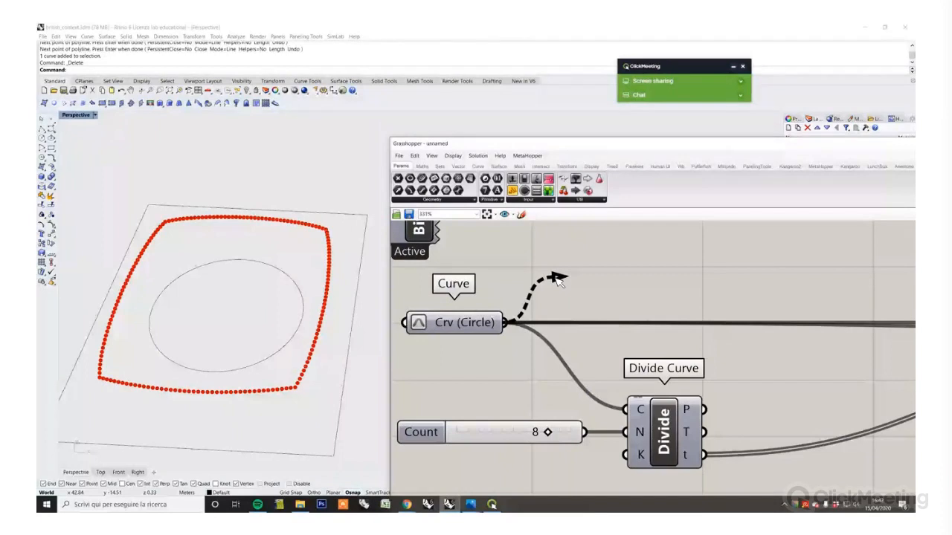
pyautogui.scroll(-8, 557, 278)
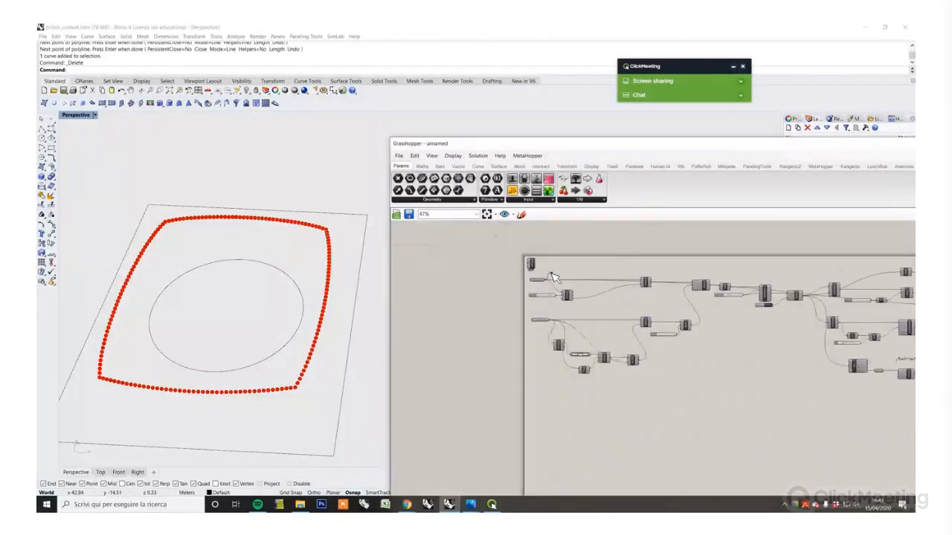
pyautogui.moveTo(552, 278); pyautogui.dragTo(711, 349)
pyautogui.scroll(4, 707, 281)
pyautogui.scroll(6, 818, 372)
pyautogui.scroll(2, 818, 378)
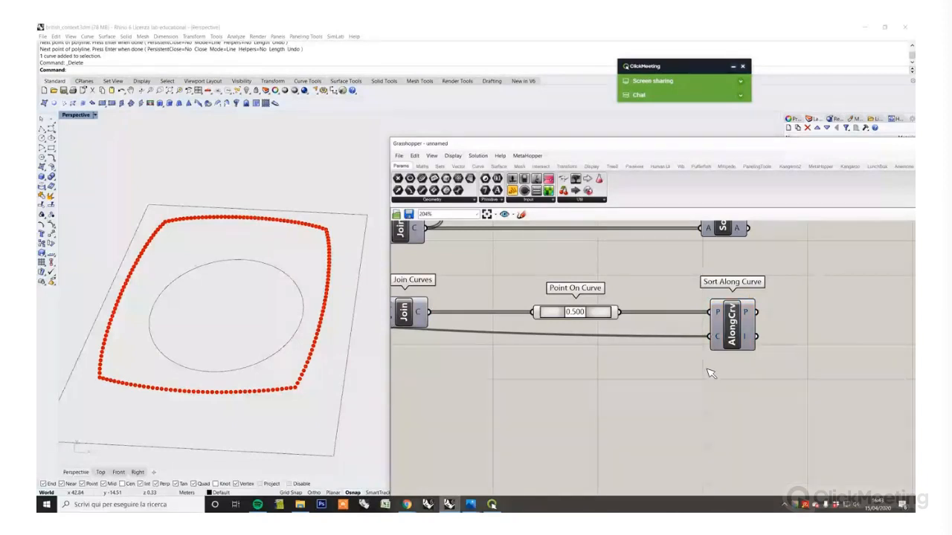
pyautogui.moveTo(735, 344); pyautogui.dragTo(725, 343)
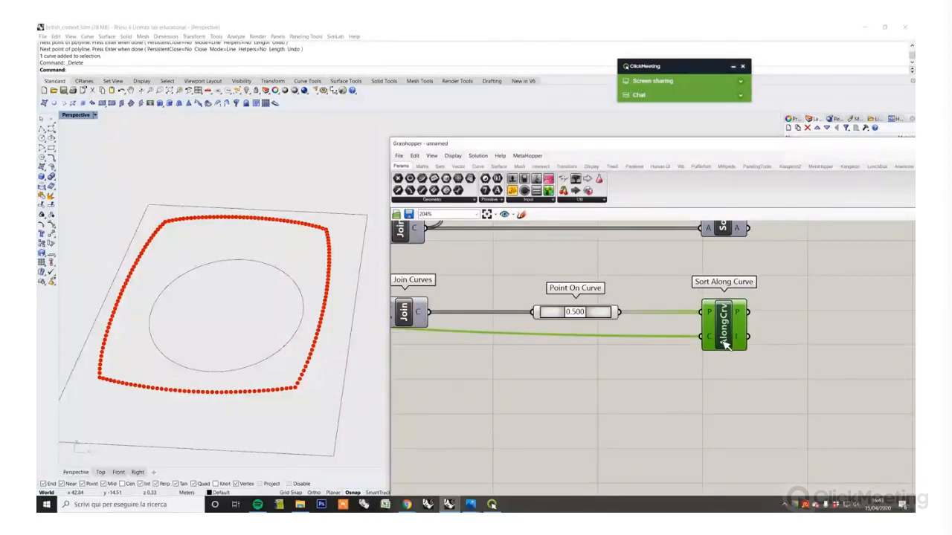
pyautogui.click(715, 380)
pyautogui.scroll(-1, 744, 374)
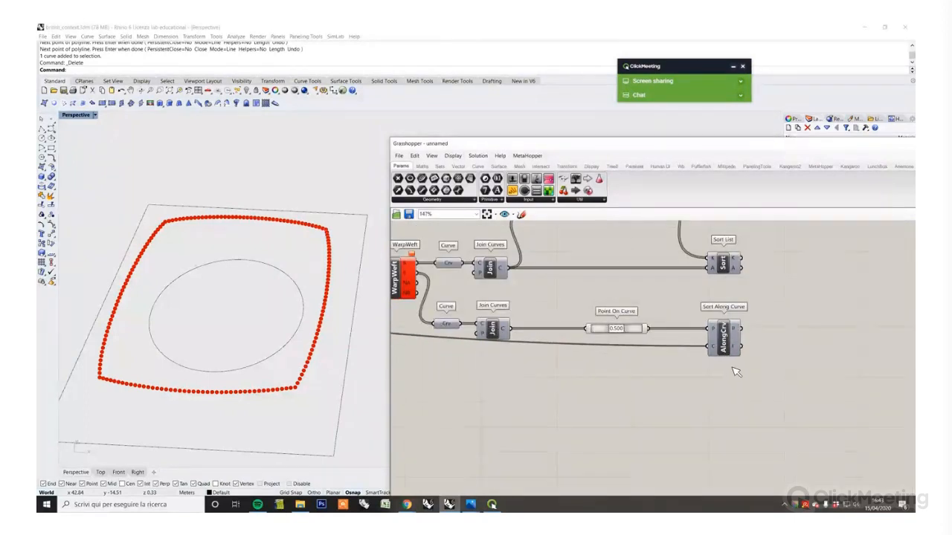
# Step: Turn off the preview of both Point On Curve components
pyautogui.moveTo(735, 378); pyautogui.dragTo(621, 419, button='right')
pyautogui.scroll(2, 612, 418)
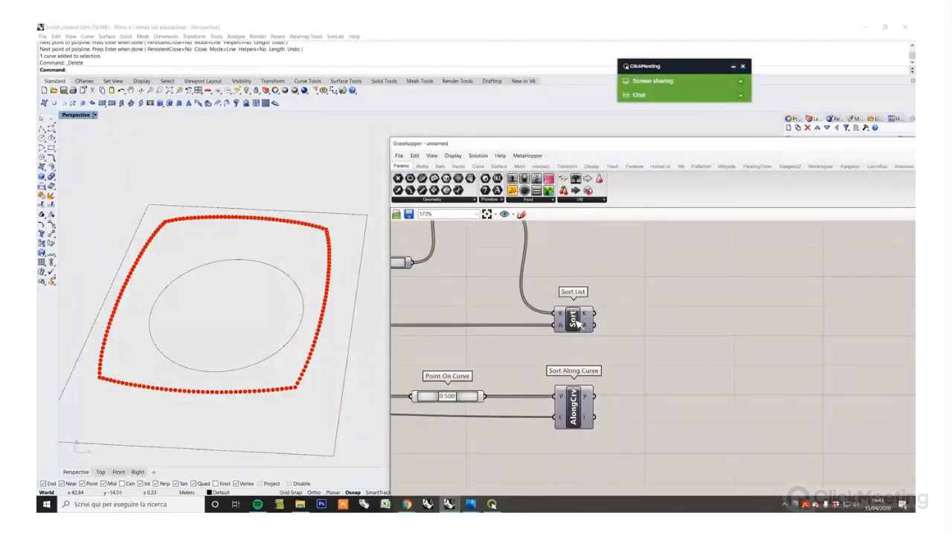
pyautogui.moveTo(678, 384); pyautogui.dragTo(795, 383, button='right')
pyautogui.scroll(-2, 703, 396)
pyautogui.moveTo(637, 435); pyautogui.dragTo(528, 290)
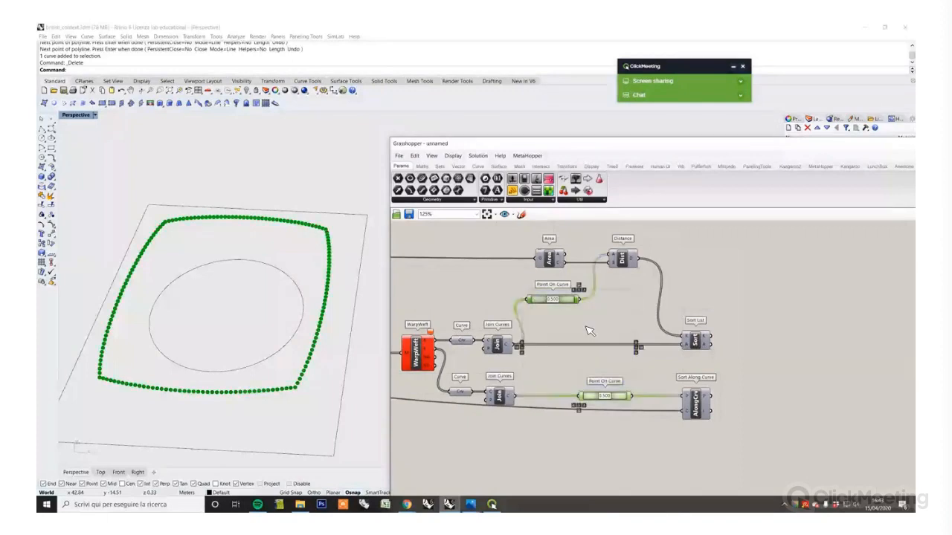
pyautogui.rightClick(593, 330)
pyautogui.click(619, 343)
# Step: Turn on the preview of the Sort List and Sort Along Curve components
pyautogui.moveTo(757, 405); pyautogui.dragTo(690, 401, button='right')
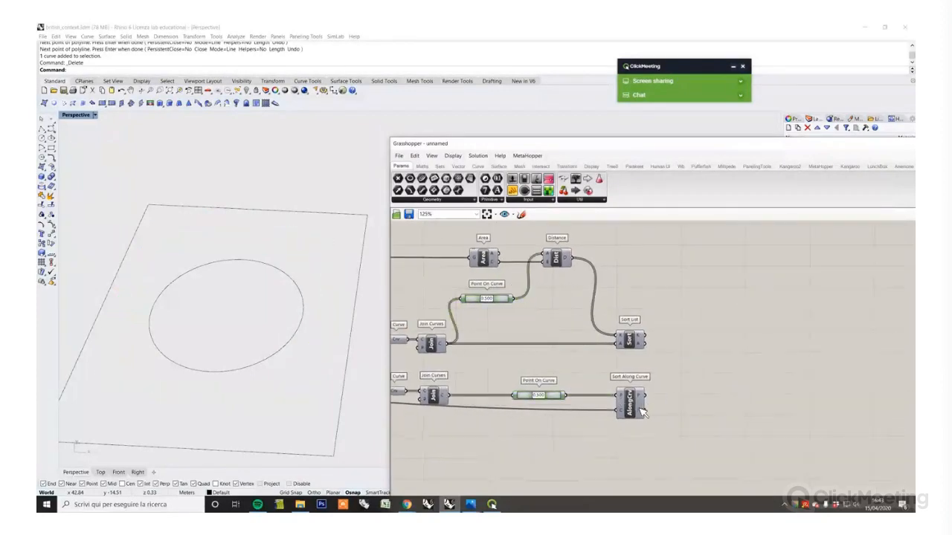
pyautogui.rightClick(638, 345)
pyautogui.click(682, 310)
pyautogui.rightClick(629, 340)
pyautogui.click(684, 303)
pyautogui.click(654, 396)
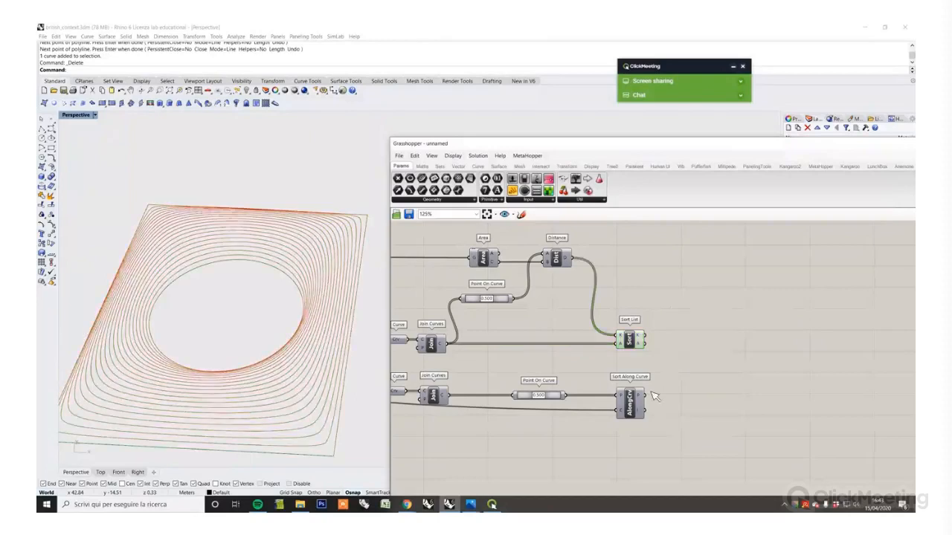
pyautogui.rightClick(636, 413)
pyautogui.click(691, 380)
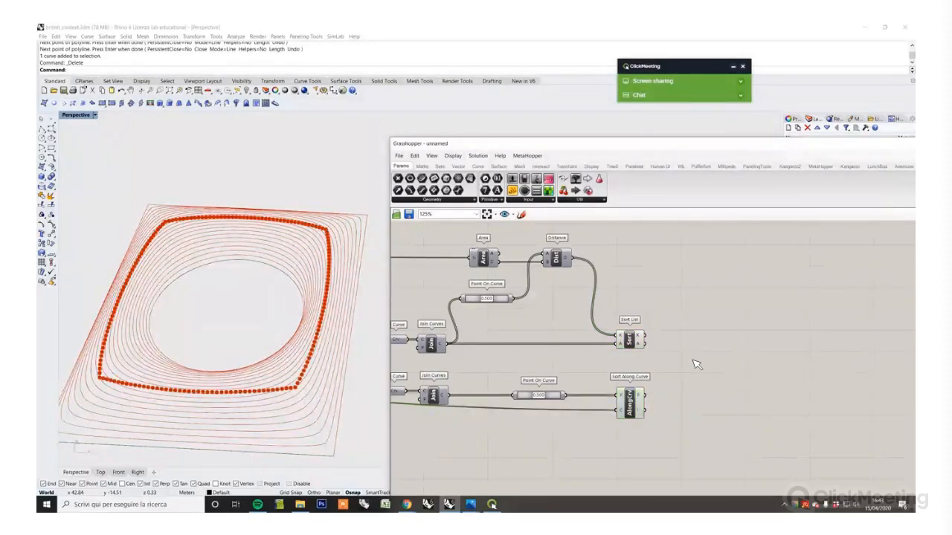
# Step: Move Sort Along Curve lower and closer to the Point On Curve component that feeds it
pyautogui.moveTo(626, 413); pyautogui.dragTo(624, 431)
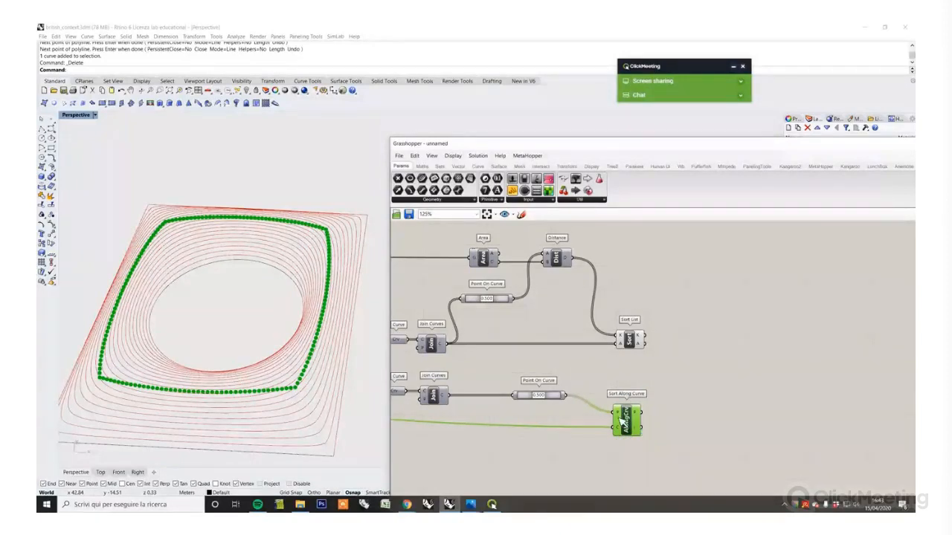
pyautogui.moveTo(625, 421); pyautogui.dragTo(599, 426)
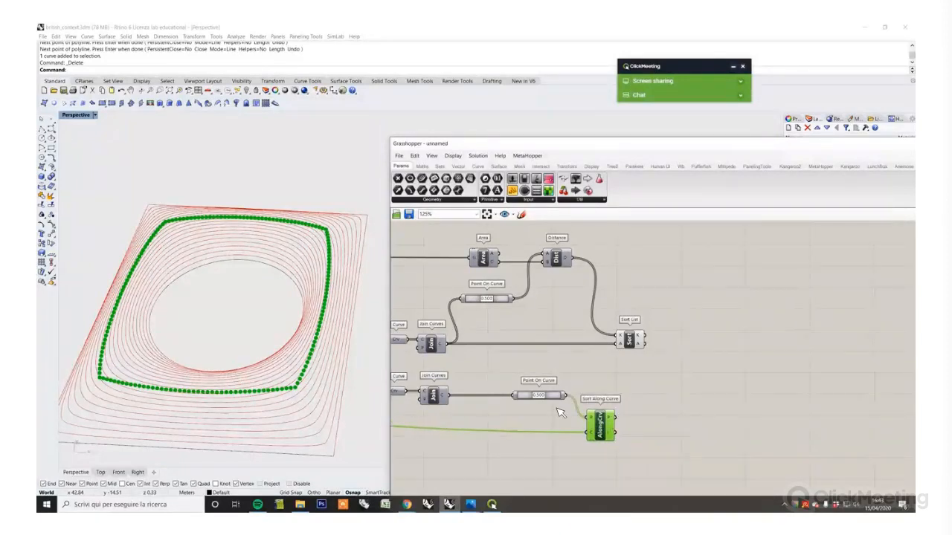
pyautogui.moveTo(523, 411); pyautogui.dragTo(593, 405, button='right')
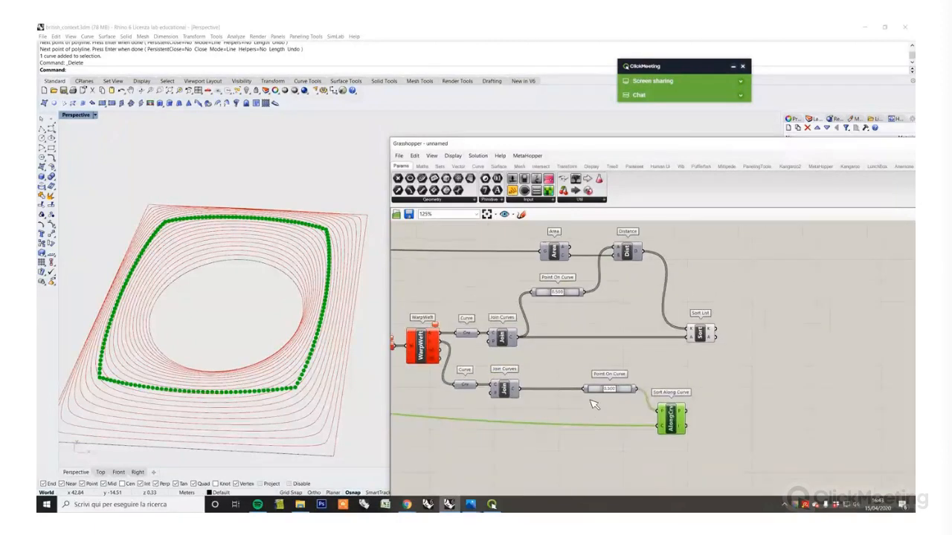
pyautogui.click(252, 179)
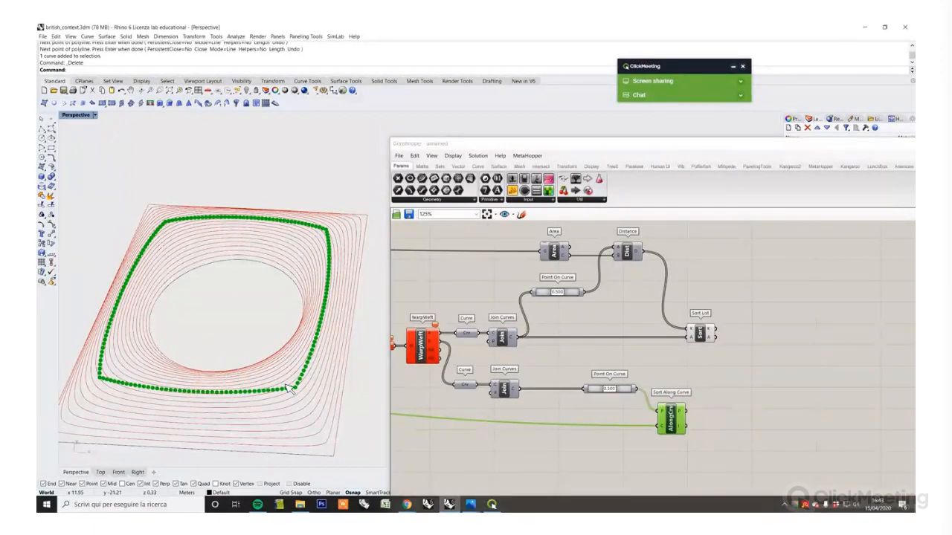
pyautogui.click(736, 412)
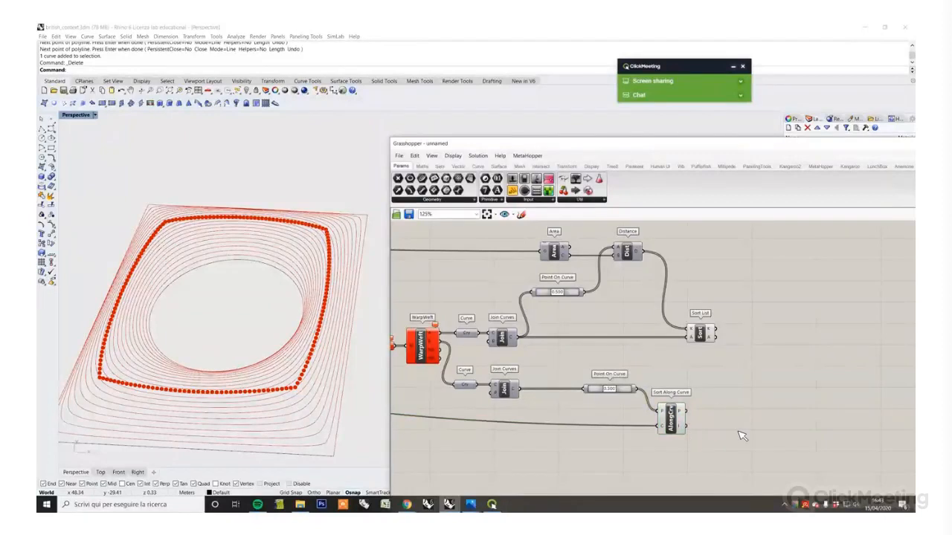
# Step: Add a List Item component beside Sort Along Curve
pyautogui.doubleClick(741, 436)
pyautogui.write('item')
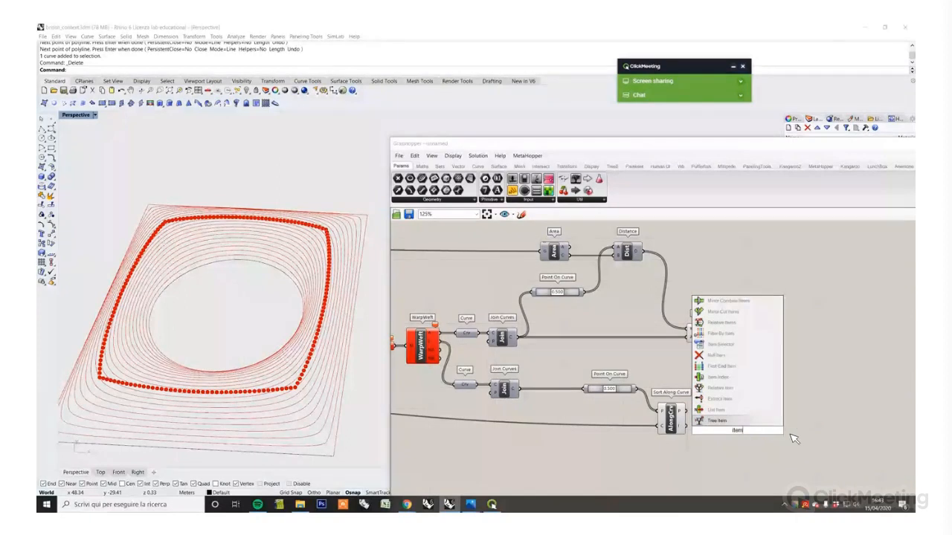
pyautogui.click(740, 409)
pyautogui.moveTo(736, 429); pyautogui.dragTo(734, 408)
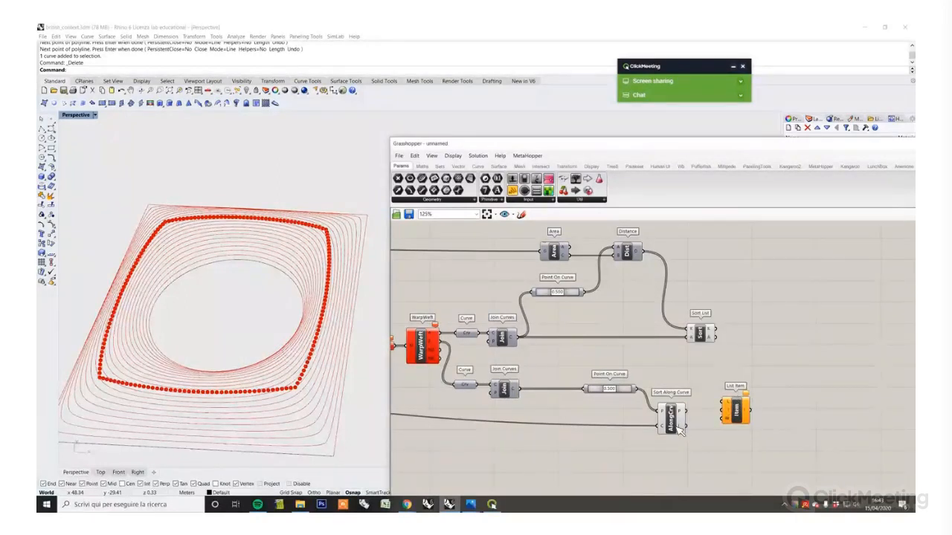
# Step: Reposition the lower Point On Curve and Sort Along Curve below the Join Curves output, leaving room for a direct wire to List Item
pyautogui.moveTo(617, 389); pyautogui.dragTo(567, 388)
pyautogui.moveTo(661, 402); pyautogui.dragTo(626, 402)
pyautogui.scroll(2, 649, 432)
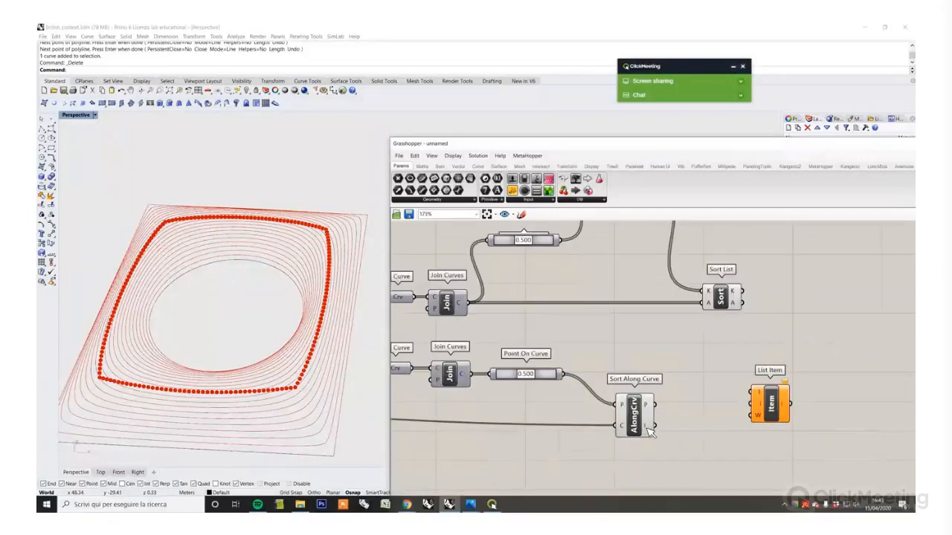
pyautogui.moveTo(649, 431)
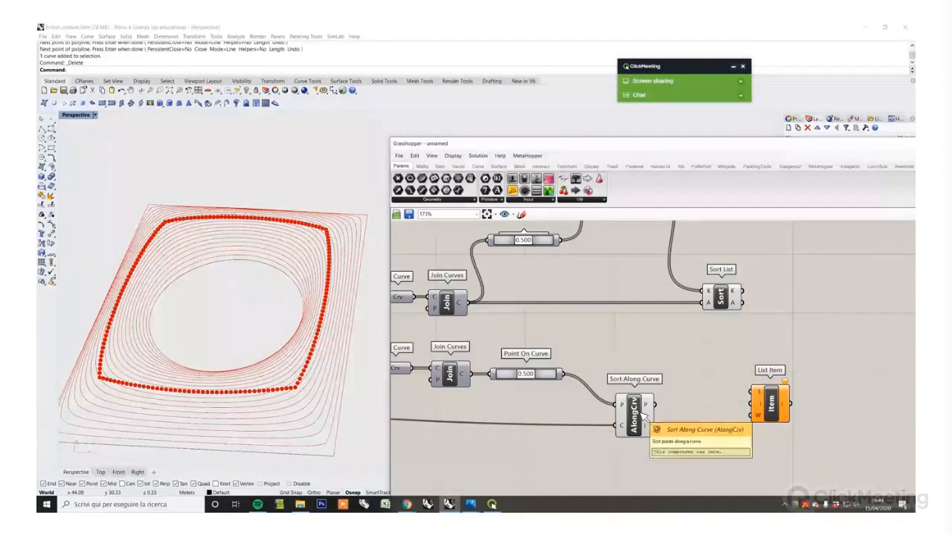
pyautogui.moveTo(551, 380); pyautogui.dragTo(562, 413)
pyautogui.moveTo(637, 424); pyautogui.dragTo(633, 427)
pyautogui.click(484, 364)
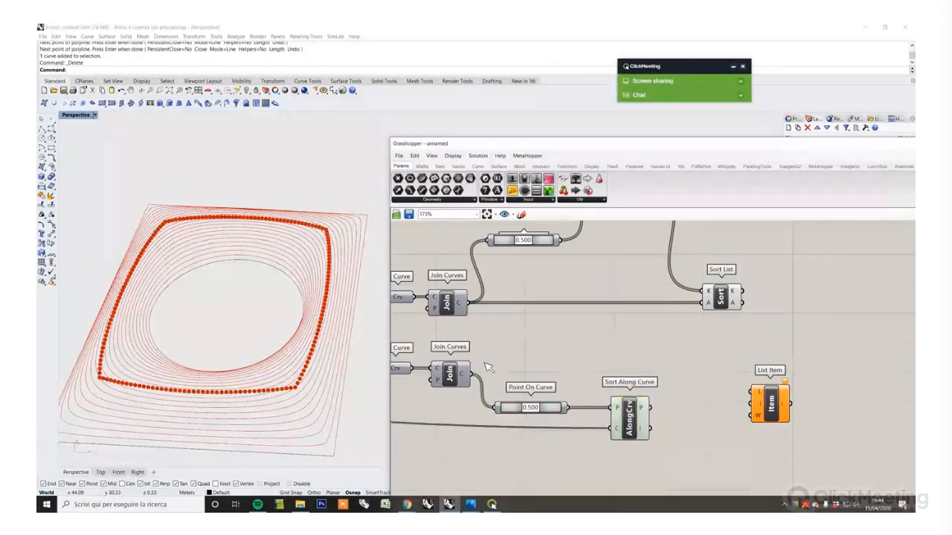
# Step: Connect the lower Join Curves output to List Item's list input and Sort Along Curve's indices to its index input
pyautogui.moveTo(468, 373); pyautogui.dragTo(698, 367)
pyautogui.click(664, 432)
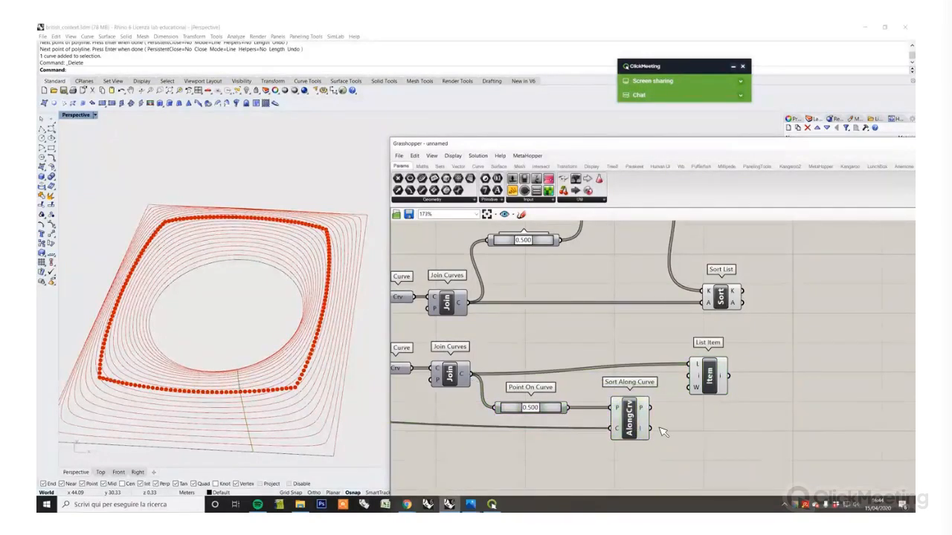
pyautogui.moveTo(654, 430); pyautogui.dragTo(729, 394)
# Step: Turn off the preview of the lower Point On Curve and Sort Along Curve components
pyautogui.moveTo(669, 464); pyautogui.dragTo(542, 330)
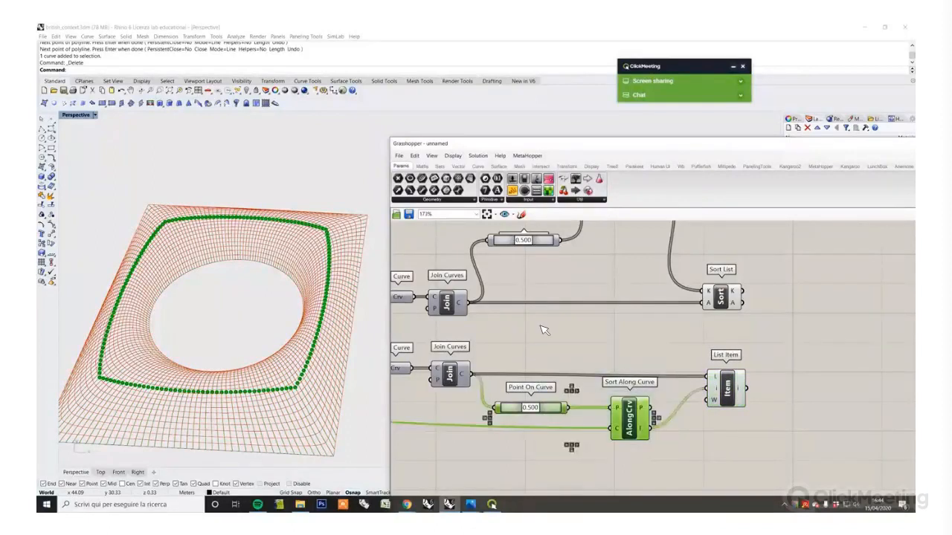
pyautogui.rightClick(542, 326)
pyautogui.click(568, 336)
pyautogui.click(623, 347)
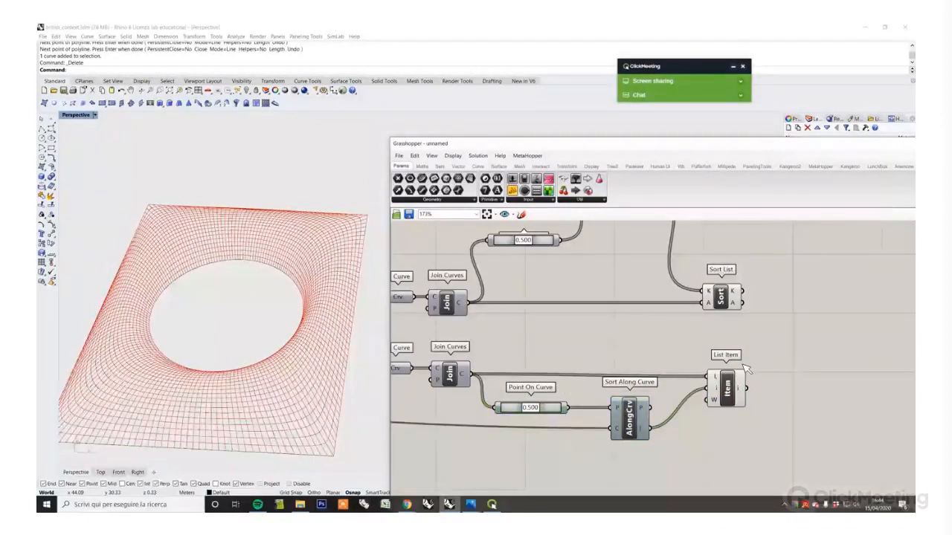
# Step: Turn off the previews of the Sort List and List Item components, inspecting the List Item curves by themselves in between
pyautogui.click(720, 297)
pyautogui.rightClick(765, 265)
pyautogui.click(788, 274)
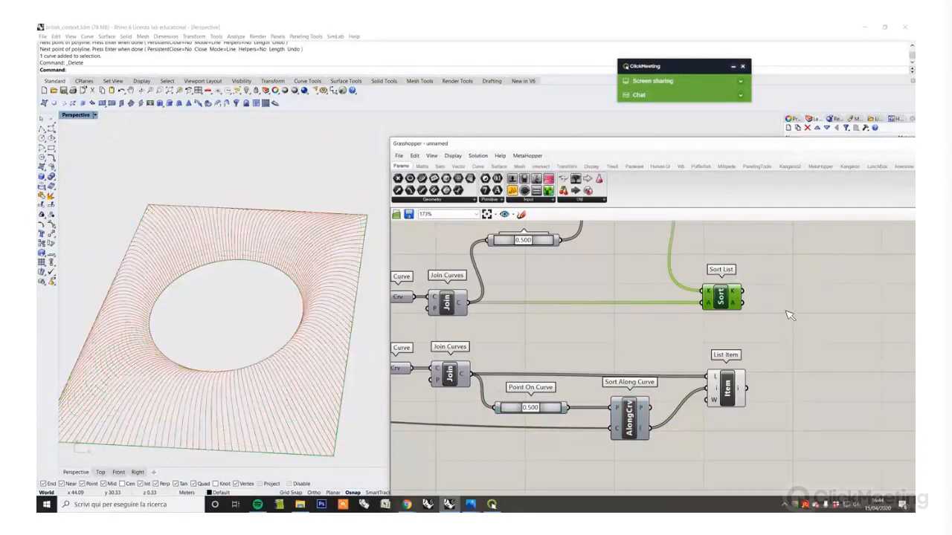
pyautogui.click(786, 315)
pyautogui.click(727, 386)
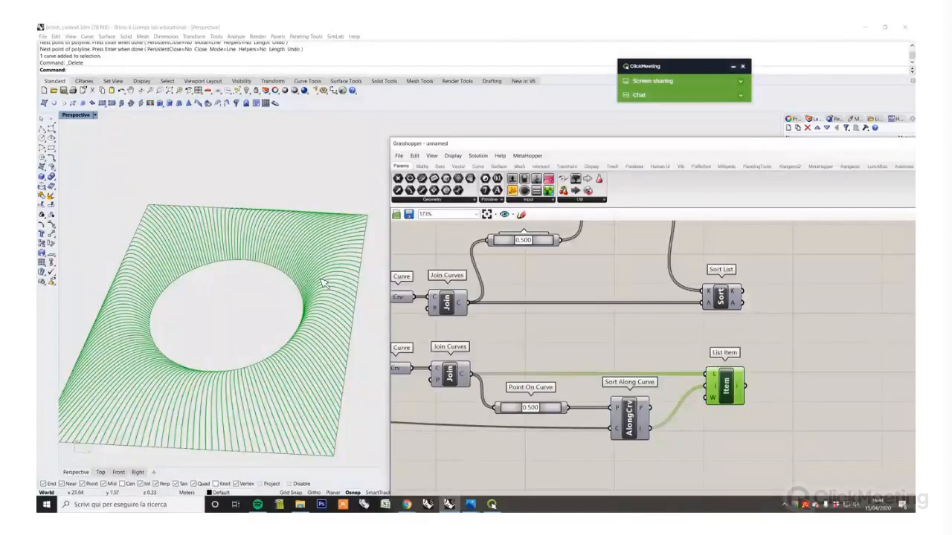
pyautogui.click(874, 347)
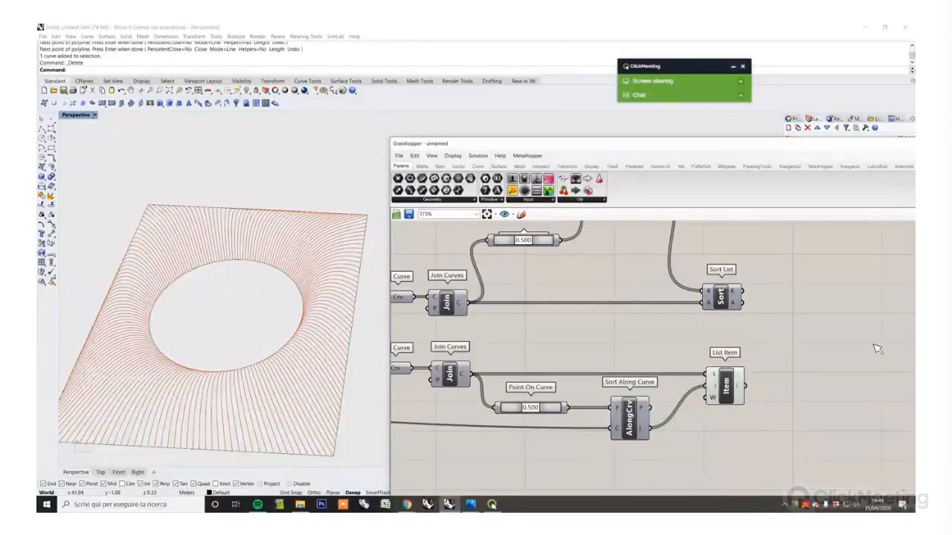
pyautogui.moveTo(874, 342); pyautogui.dragTo(772, 349, button='right')
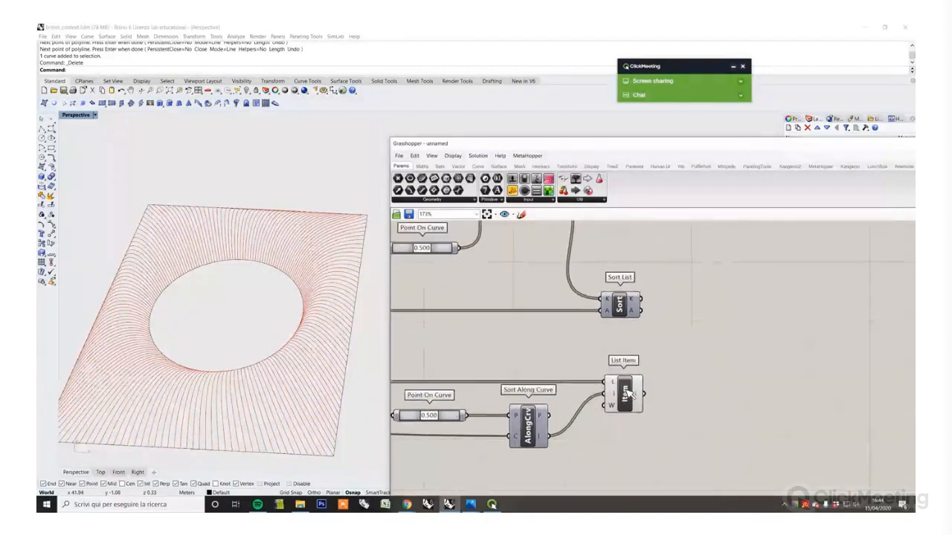
pyautogui.click(623, 392)
pyautogui.rightClick(643, 347)
pyautogui.click(684, 373)
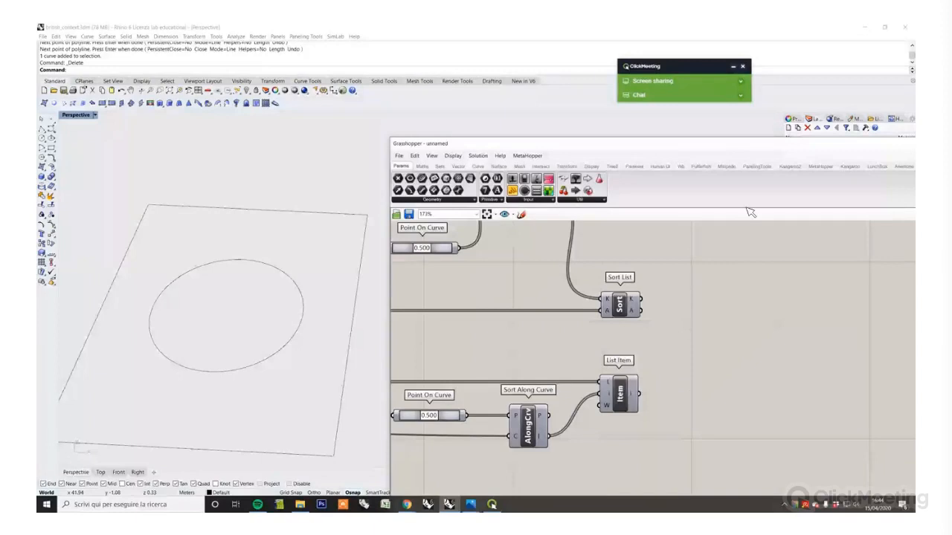
# Step: Turn the previews of Sort List and List Item back on together
pyautogui.click(756, 166)
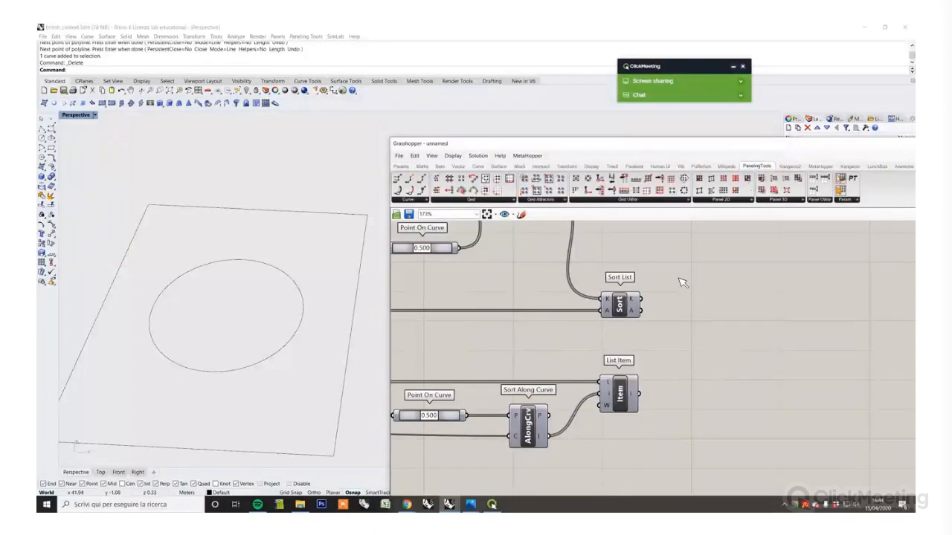
pyautogui.moveTo(679, 406); pyautogui.dragTo(609, 309)
pyautogui.hotkey('ctrl', 'e')
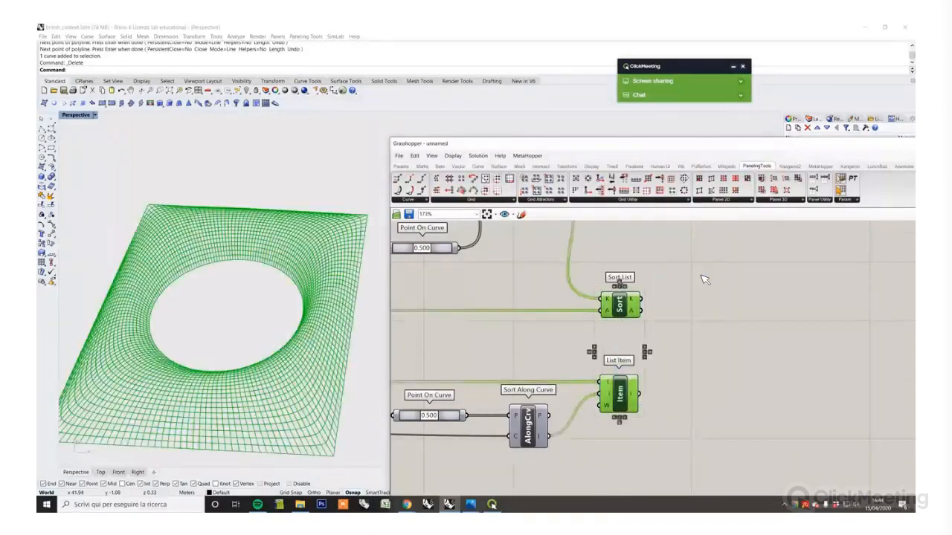
pyautogui.click(692, 281)
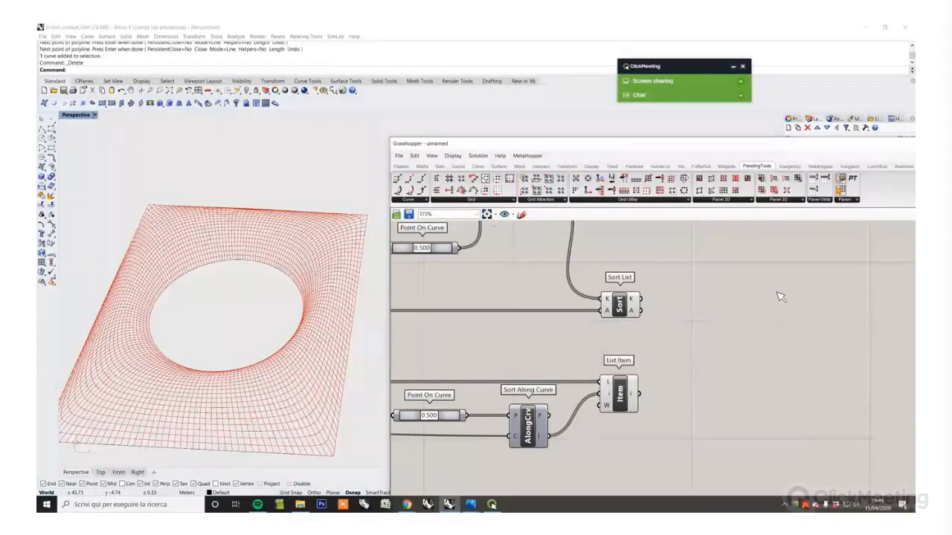
# Step: Add the PanelingTools Intersect Curves component beside Sort List and List Item
pyautogui.click(478, 201)
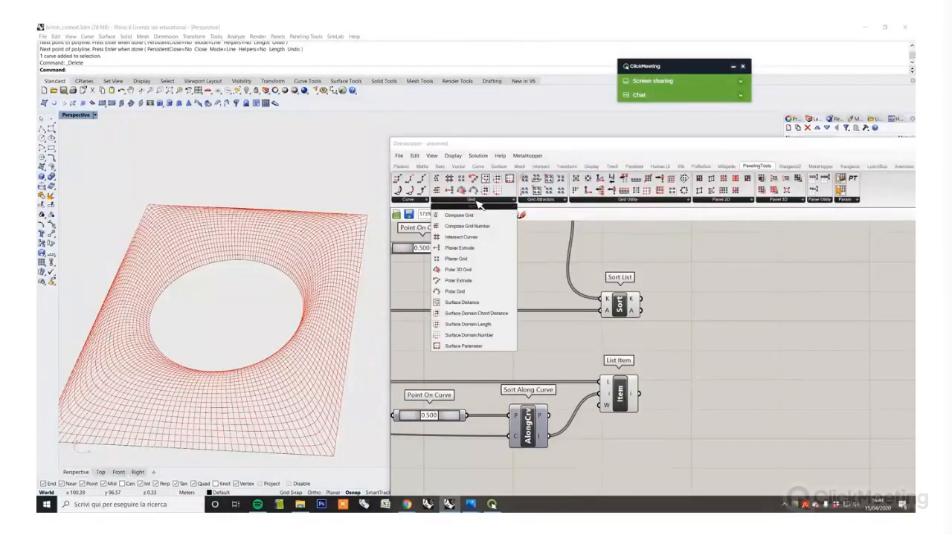
pyautogui.click(479, 236)
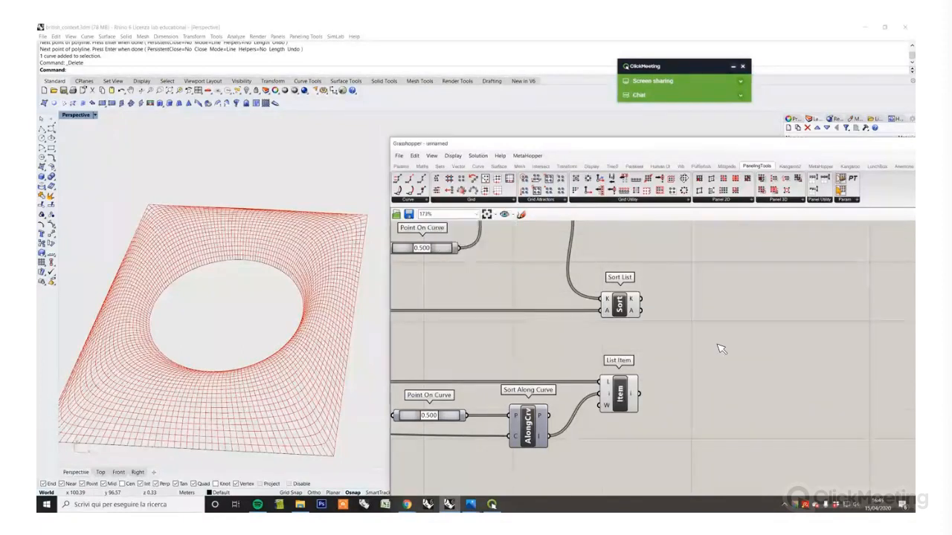
pyautogui.click(710, 341)
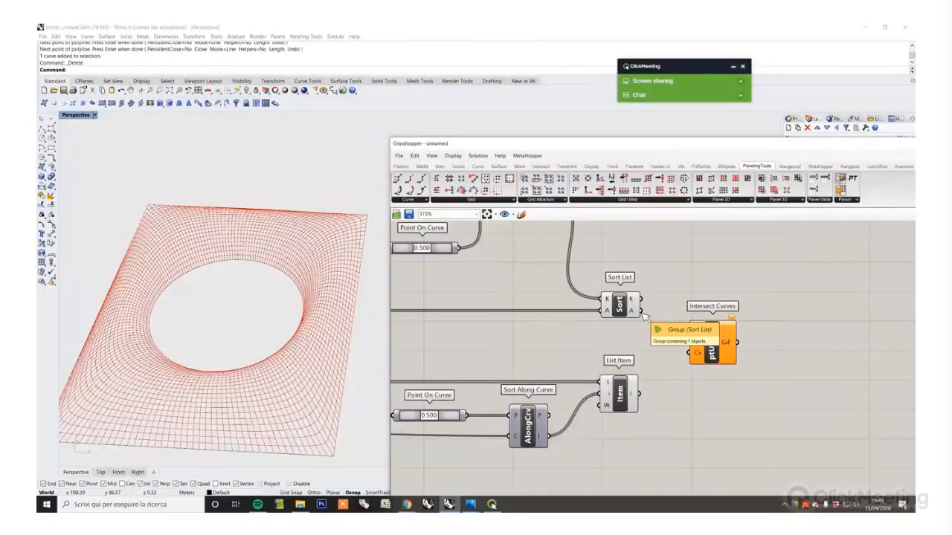
# Step: Connect Sort List's A output to Intersect Curves' Cu input and List Item's output to Cv, then align the component with Sort List
pyautogui.moveTo(641, 310); pyautogui.dragTo(696, 332)
pyautogui.moveTo(638, 394); pyautogui.dragTo(693, 354)
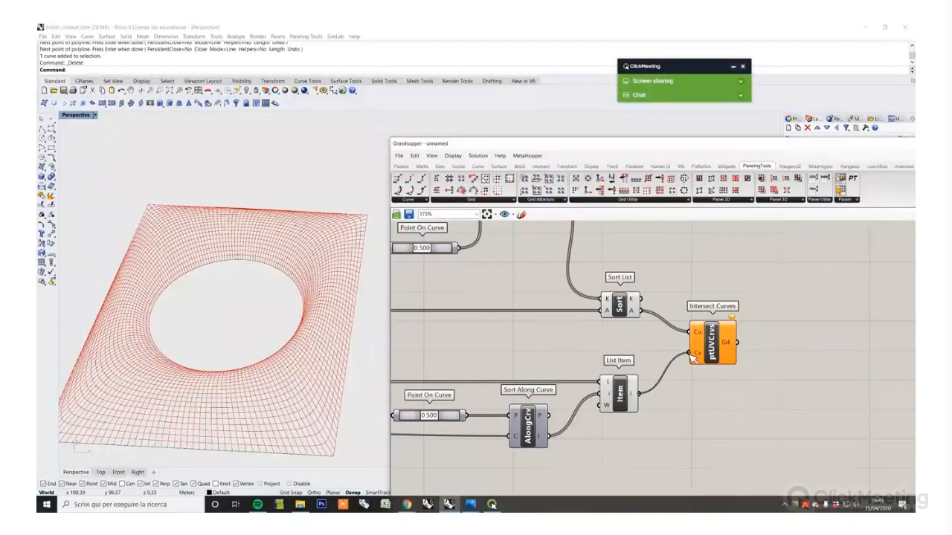
pyautogui.click(727, 346)
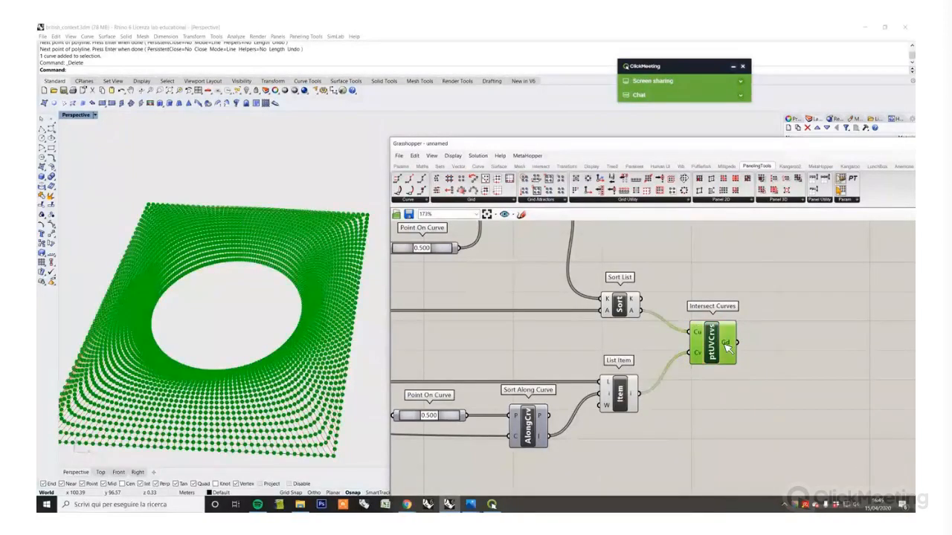
pyautogui.moveTo(726, 346); pyautogui.dragTo(732, 332)
pyautogui.click(726, 388)
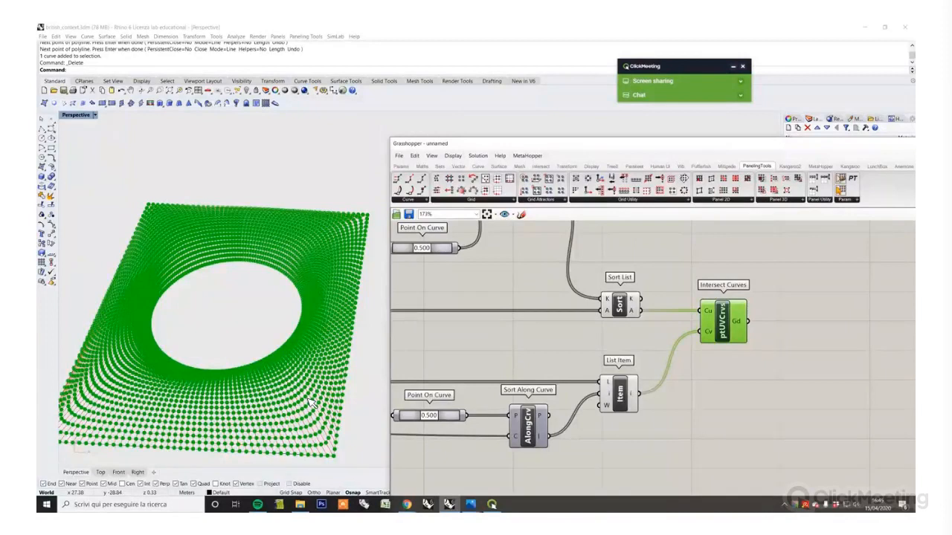
# Step: Turn off the previews of Sort List and List Item so only the Intersect Curves grid points are displayed
pyautogui.scroll(-3, 622, 364)
pyautogui.moveTo(476, 328); pyautogui.dragTo(604, 349, button='right')
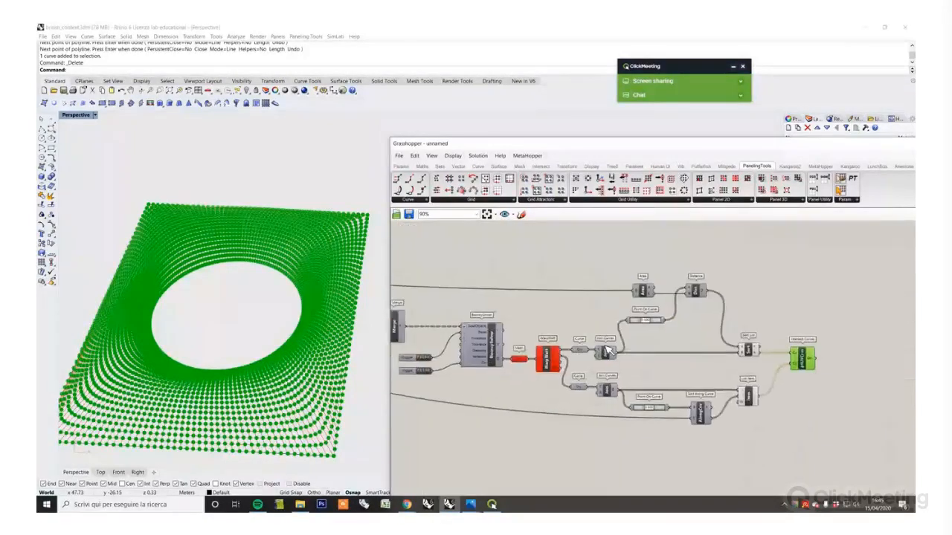
pyautogui.scroll(1, 603, 350)
pyautogui.moveTo(723, 376); pyautogui.dragTo(629, 365, button='right')
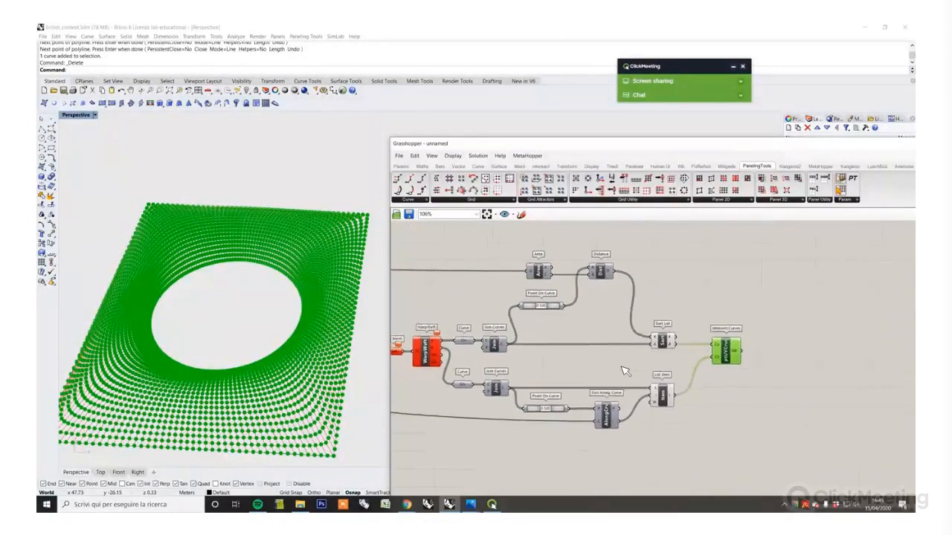
pyautogui.scroll(3, 699, 367)
pyautogui.moveTo(648, 446); pyautogui.dragTo(599, 299)
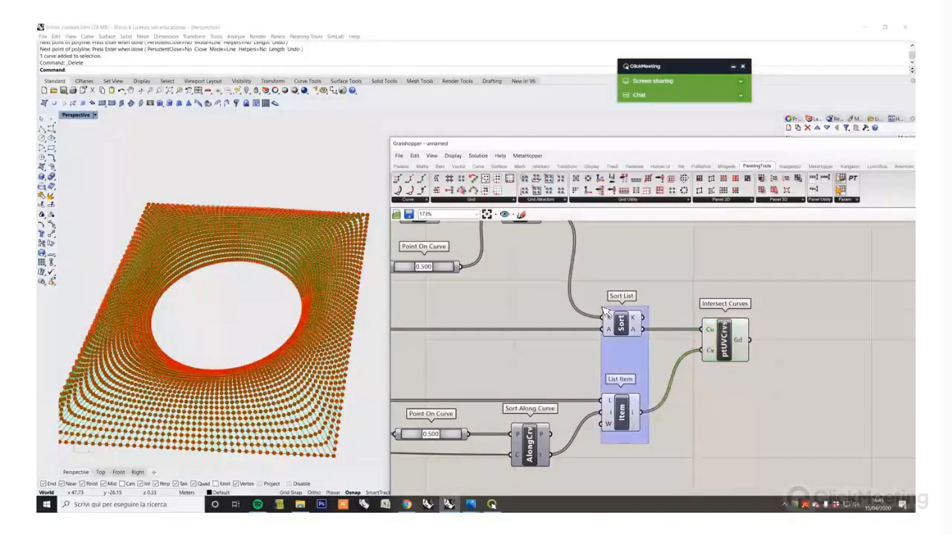
pyautogui.rightClick(633, 276)
pyautogui.click(654, 289)
pyautogui.scroll(2, 710, 343)
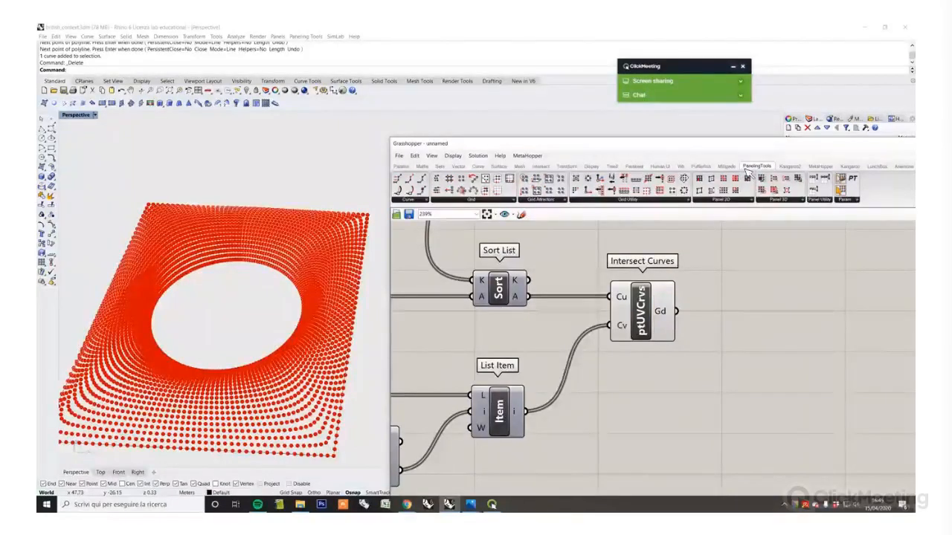
pyautogui.click(474, 199)
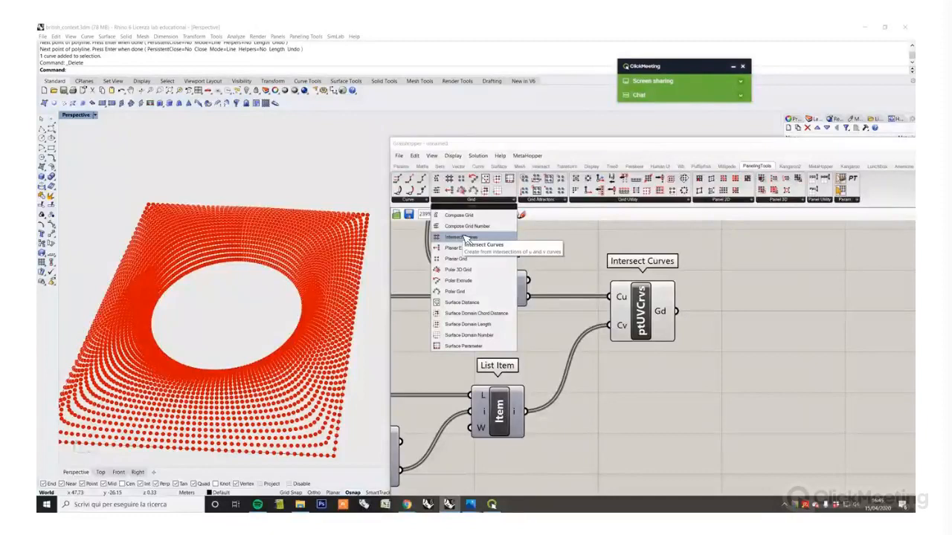
pyautogui.scroll(4, 718, 386)
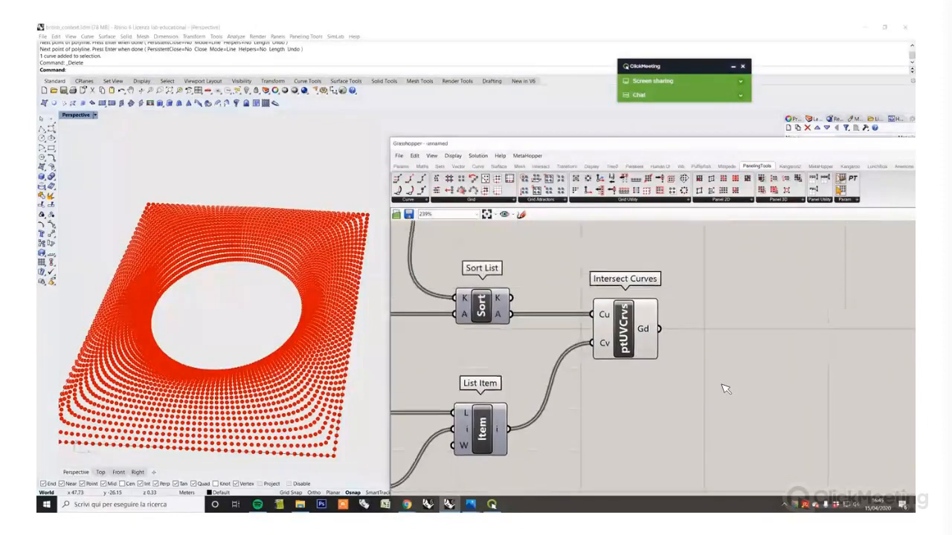
pyautogui.scroll(-4, 652, 357)
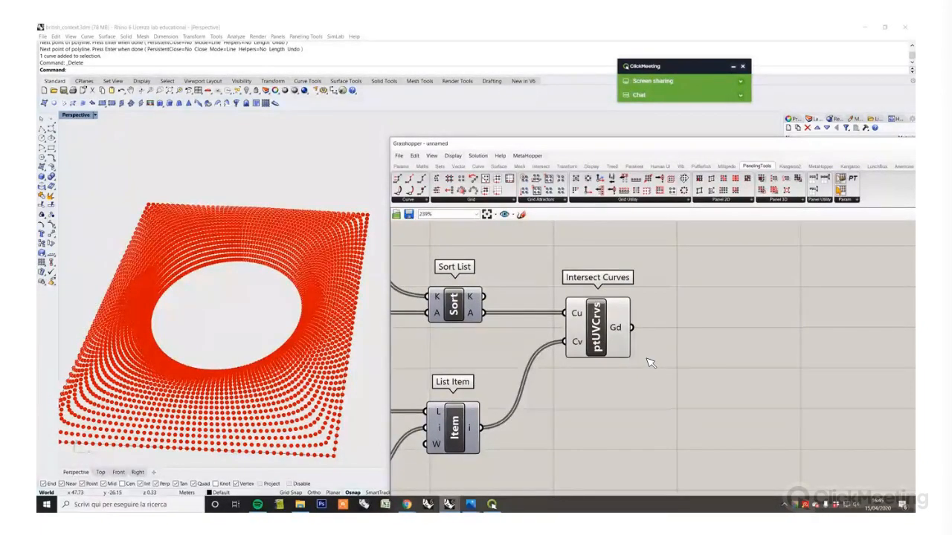
# Step: Add a Wrap Grids component and connect Intersect Curves' Gd output to its Gd input
pyautogui.doubleClick(685, 365)
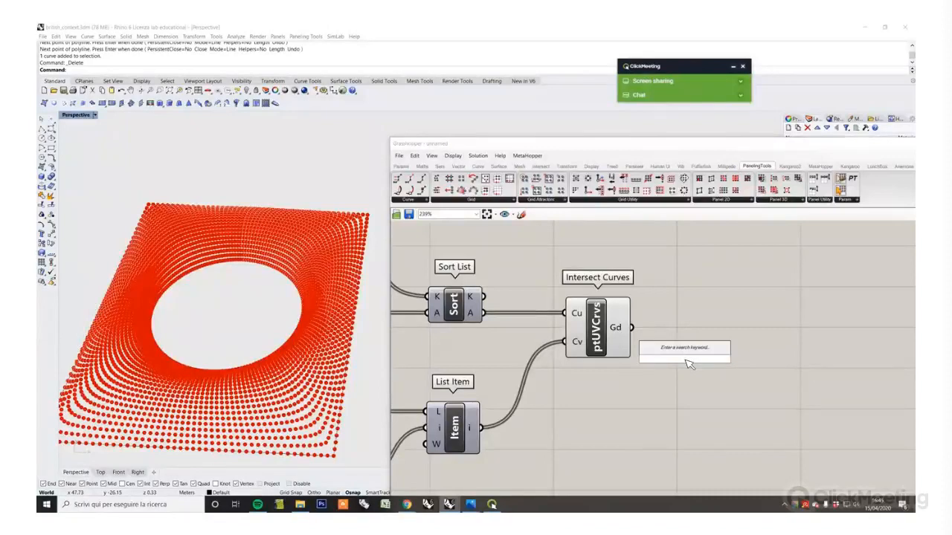
pyautogui.write('wrap grids')
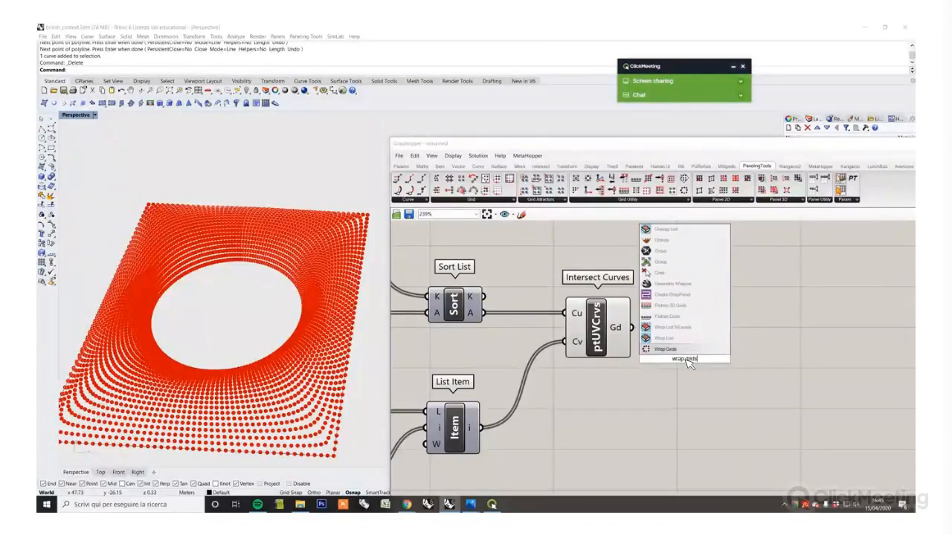
pyautogui.click(672, 349)
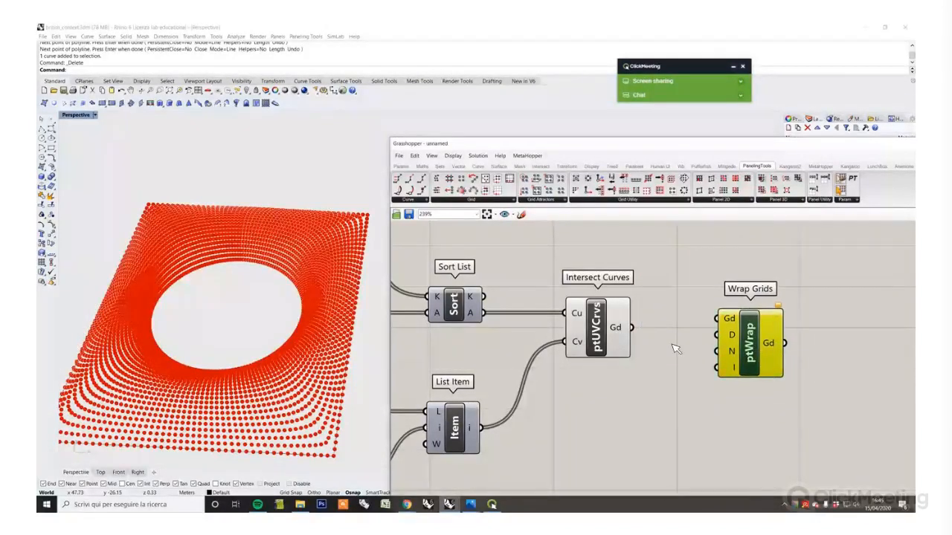
pyautogui.moveTo(594, 338); pyautogui.dragTo(717, 318)
# Step: Turn off the Intersect Curves preview and space it and Wrap Grids further apart
pyautogui.rightClick(649, 289)
pyautogui.click(667, 300)
pyautogui.click(628, 294)
pyautogui.moveTo(744, 355); pyautogui.dragTo(779, 365)
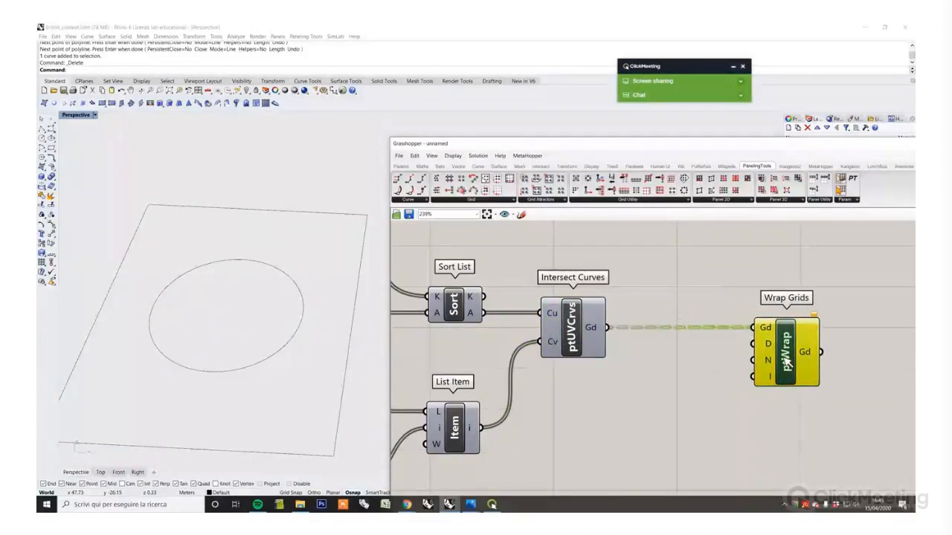
pyautogui.click(699, 371)
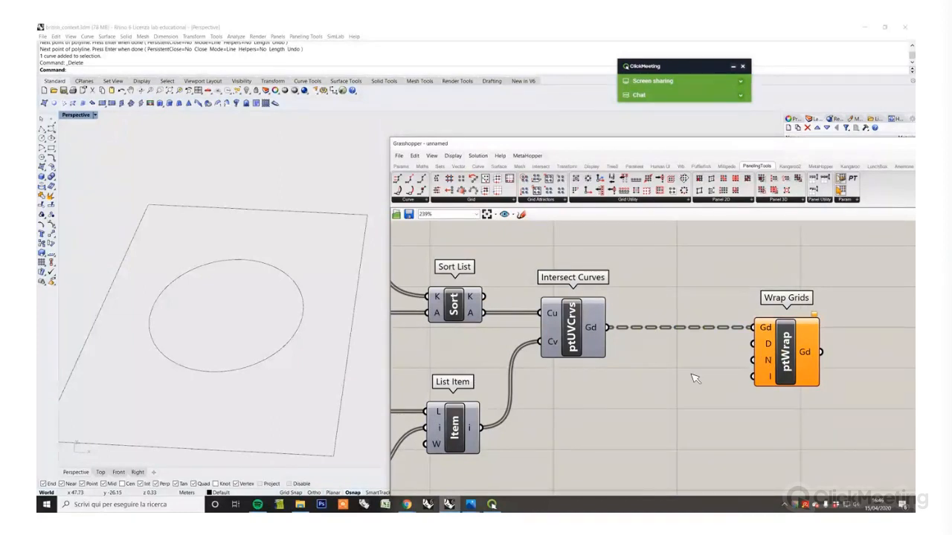
# Step: Add a number slider with value 1 and connect it to Wrap Grids' direction input D
pyautogui.doubleClick(673, 388)
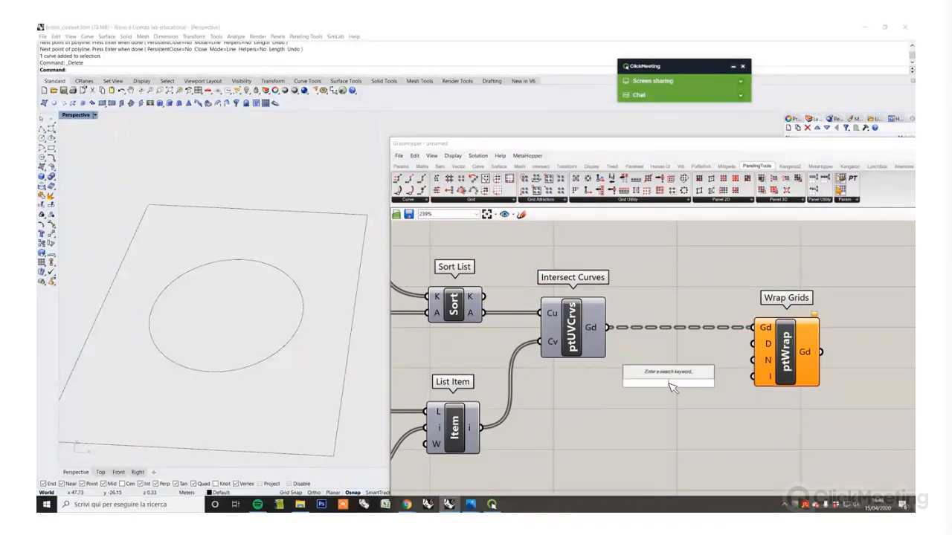
pyautogui.write('slider')
pyautogui.press('Return')
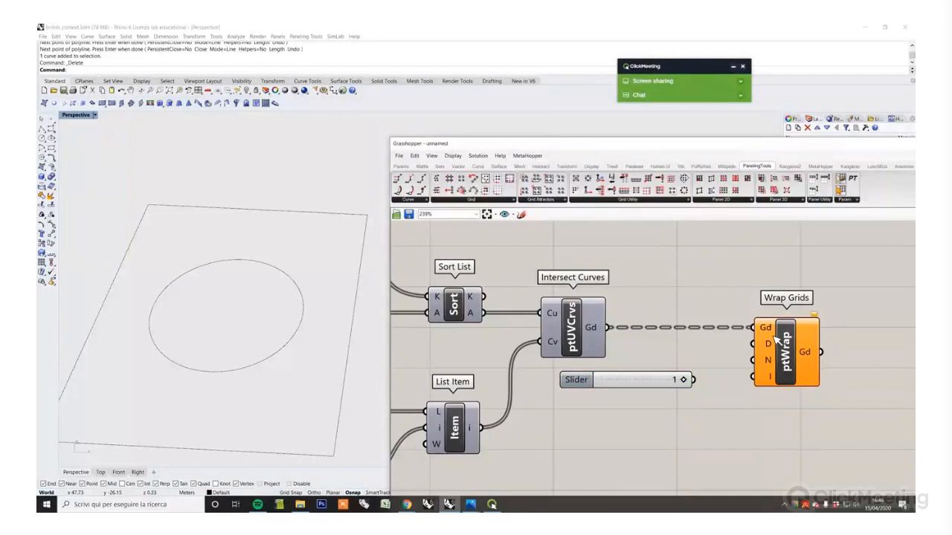
pyautogui.moveTo(770, 349)
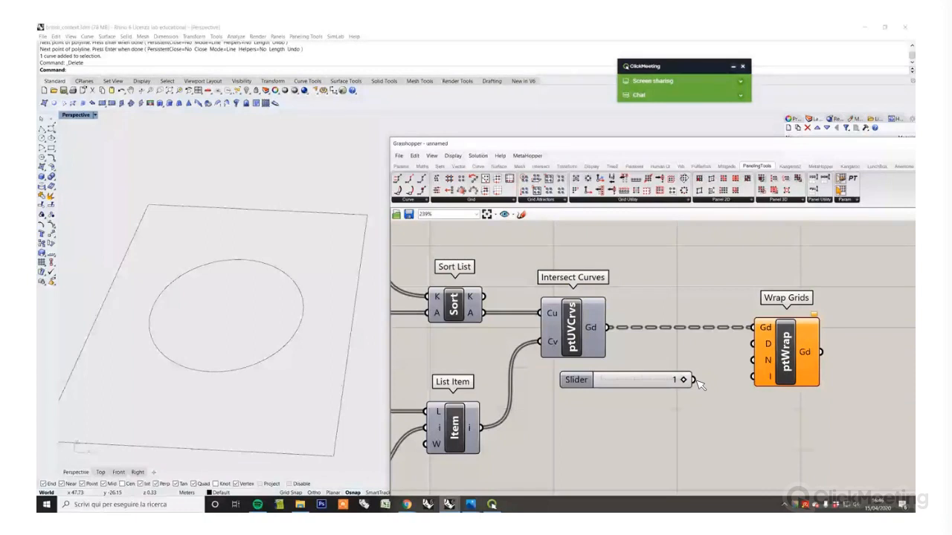
pyautogui.moveTo(697, 380); pyautogui.dragTo(749, 345)
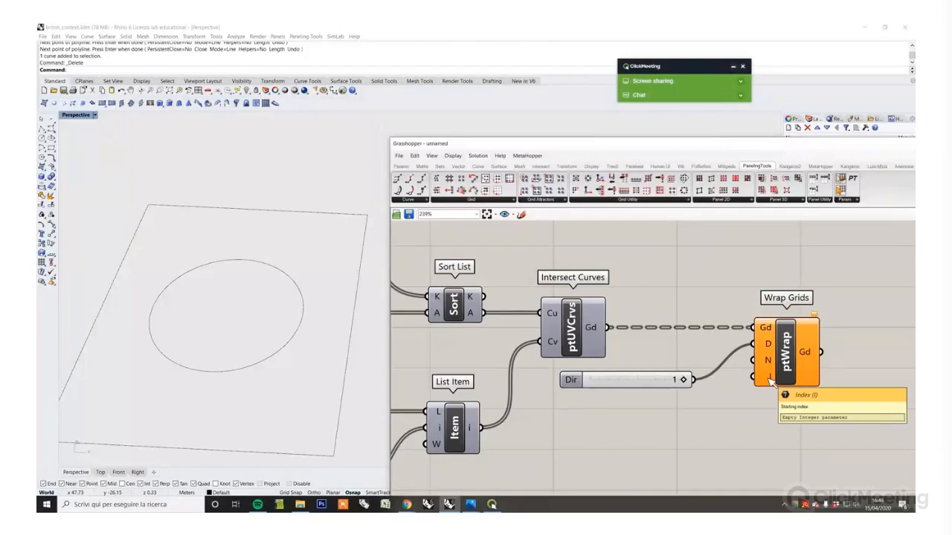
# Step: Add a number slider with value 0 below the Dir slider and connect it to Wrap Grids' index input I
pyautogui.doubleClick(687, 435)
pyautogui.write('slider')
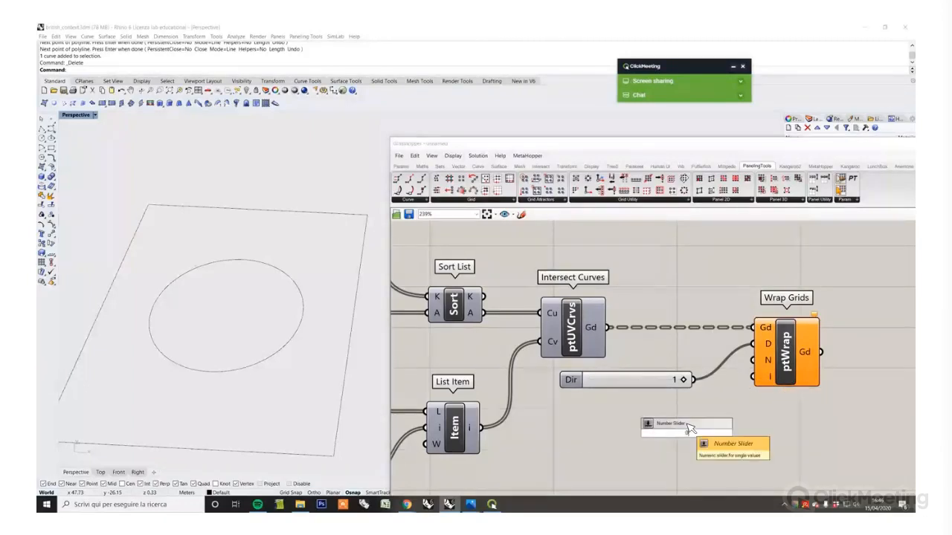
pyautogui.press('Return')
pyautogui.moveTo(627, 425); pyautogui.dragTo(566, 401)
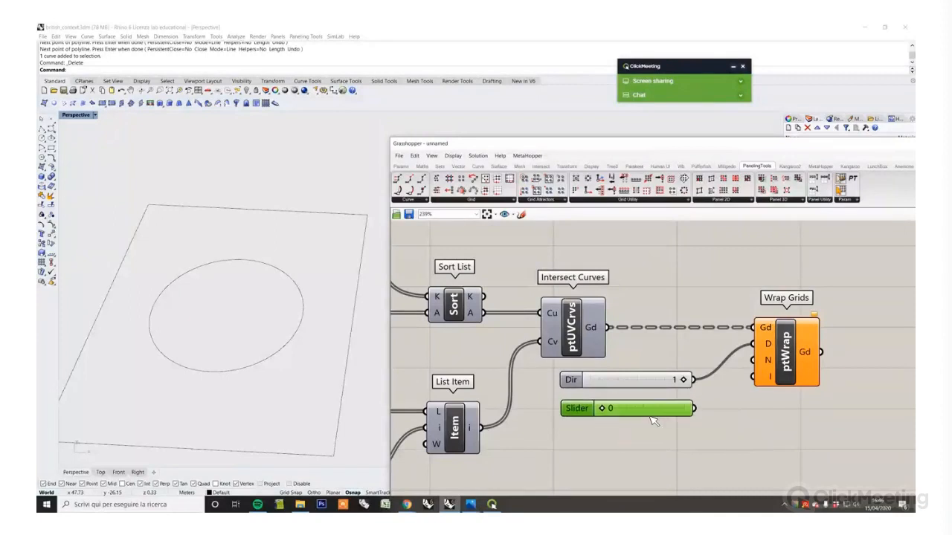
pyautogui.moveTo(693, 408); pyautogui.dragTo(750, 394)
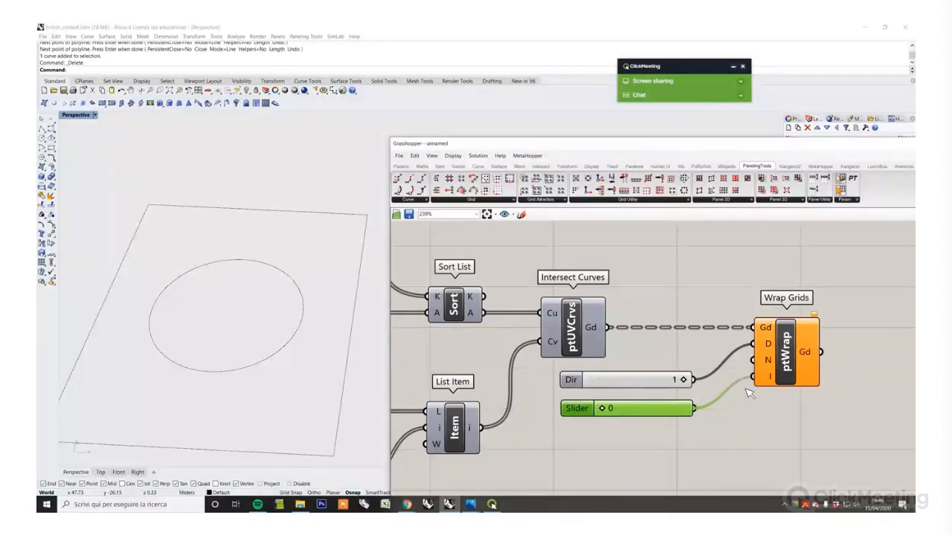
pyautogui.click(752, 419)
pyautogui.moveTo(727, 388); pyautogui.dragTo(694, 385, button='right')
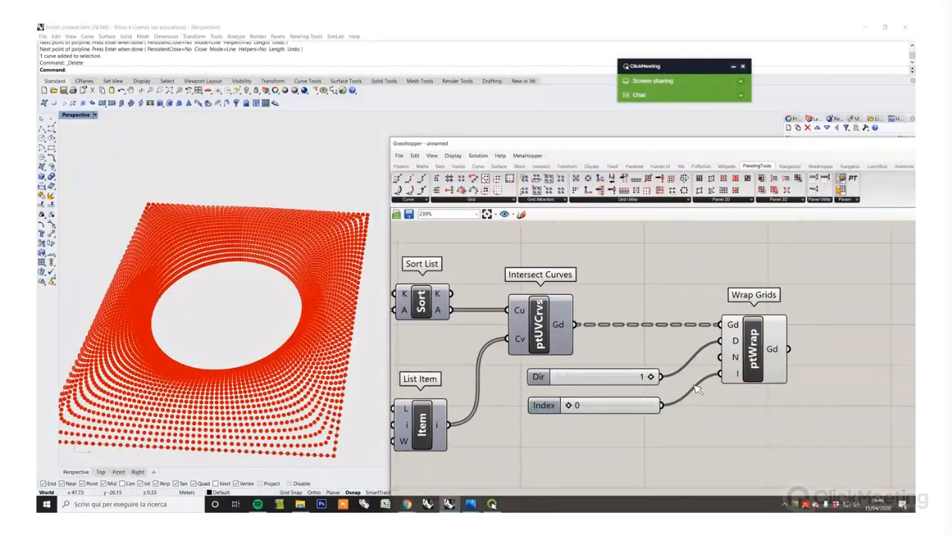
pyautogui.moveTo(768, 390); pyautogui.dragTo(703, 382, button='right')
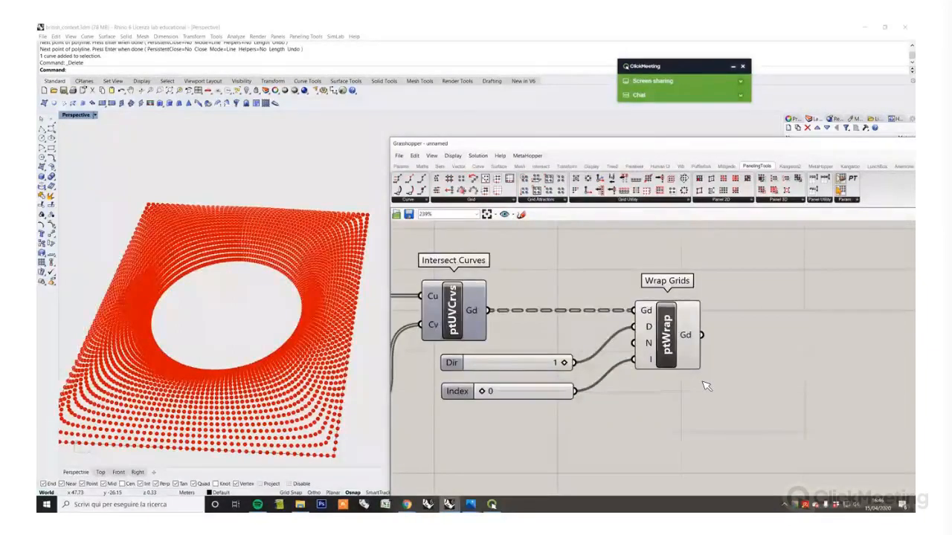
# Step: Shift the Dir and Index sliders together a little further away from Wrap Grids
pyautogui.moveTo(587, 420); pyautogui.dragTo(522, 370)
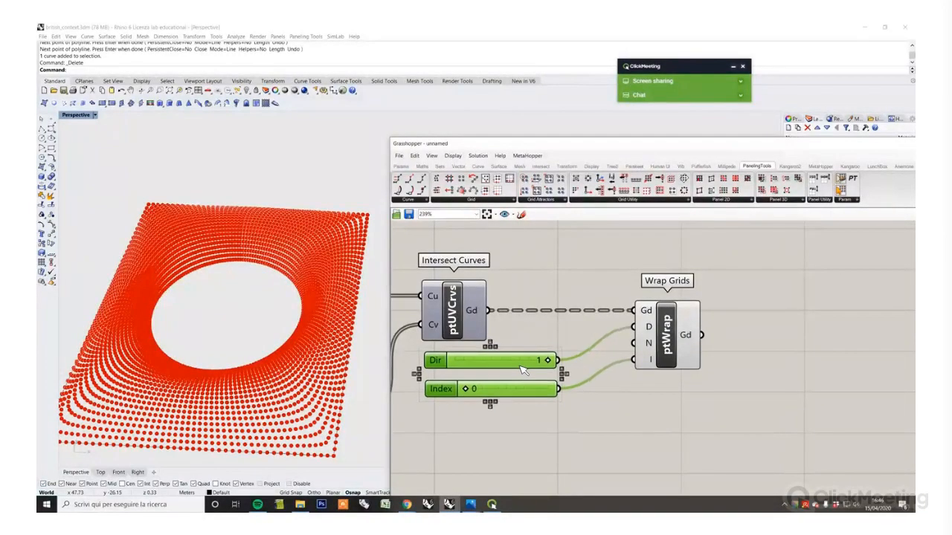
pyautogui.click(614, 393)
# Step: Add a Convert to Diamond component from PanelingTools and connect Wrap Grids' Gd output to its Gd input
pyautogui.moveTo(639, 394); pyautogui.dragTo(594, 405, button='right')
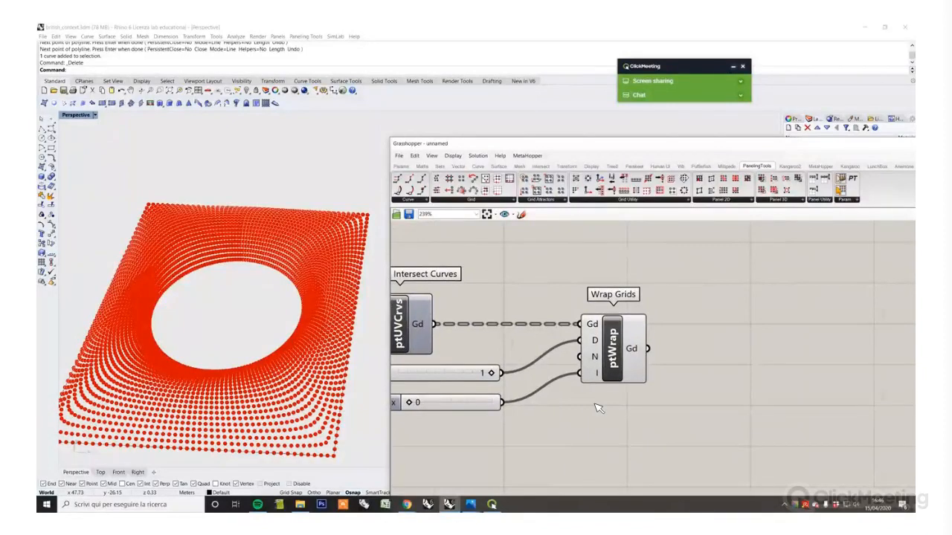
pyautogui.scroll(-2, 599, 408)
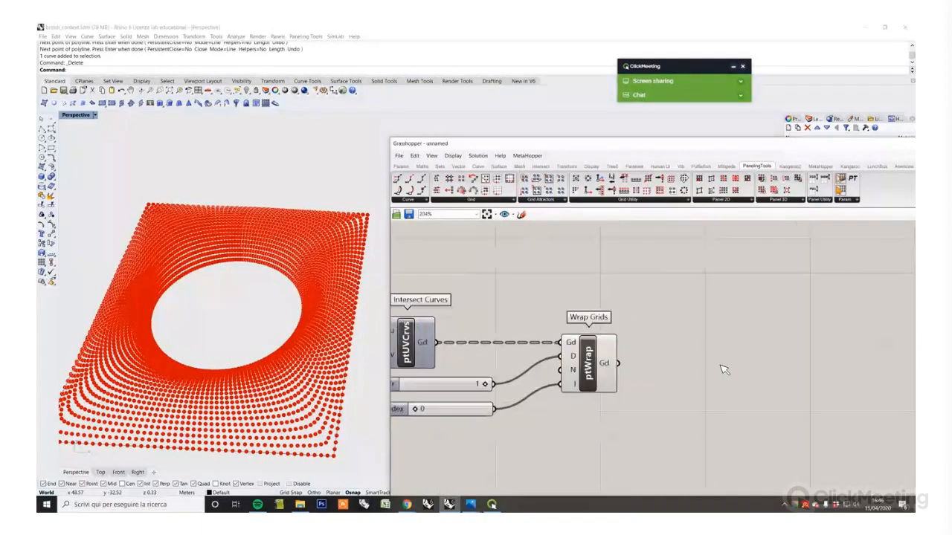
pyautogui.scroll(1, 736, 365)
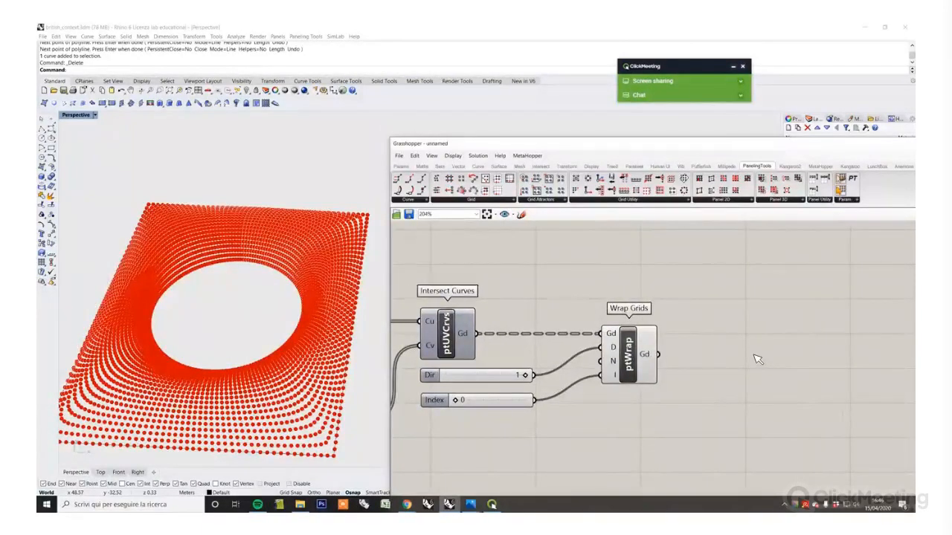
pyautogui.click(662, 200)
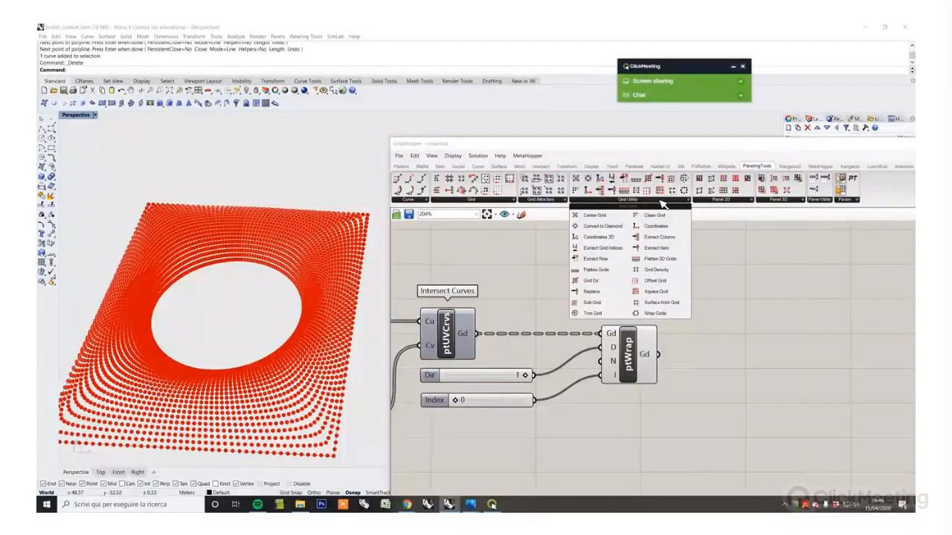
pyautogui.click(620, 230)
pyautogui.click(727, 417)
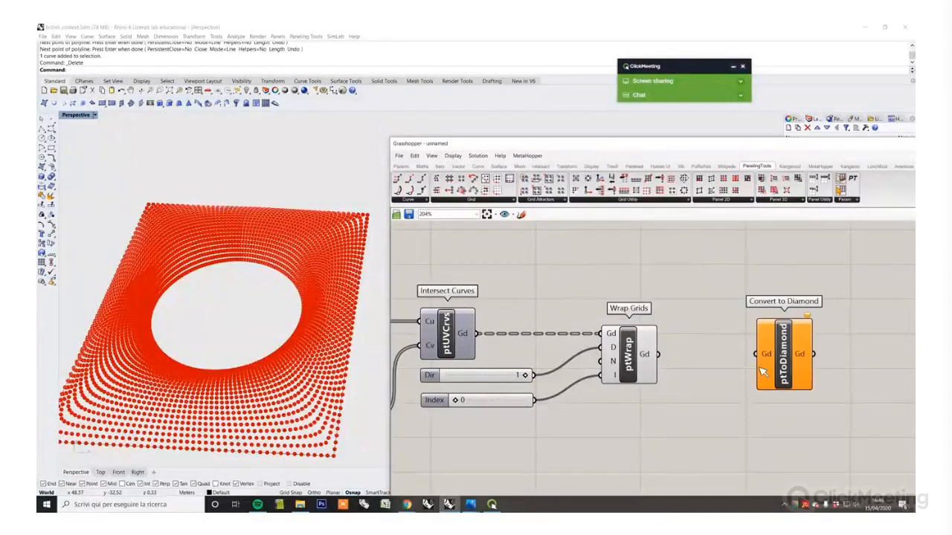
pyautogui.moveTo(659, 355); pyautogui.dragTo(753, 357)
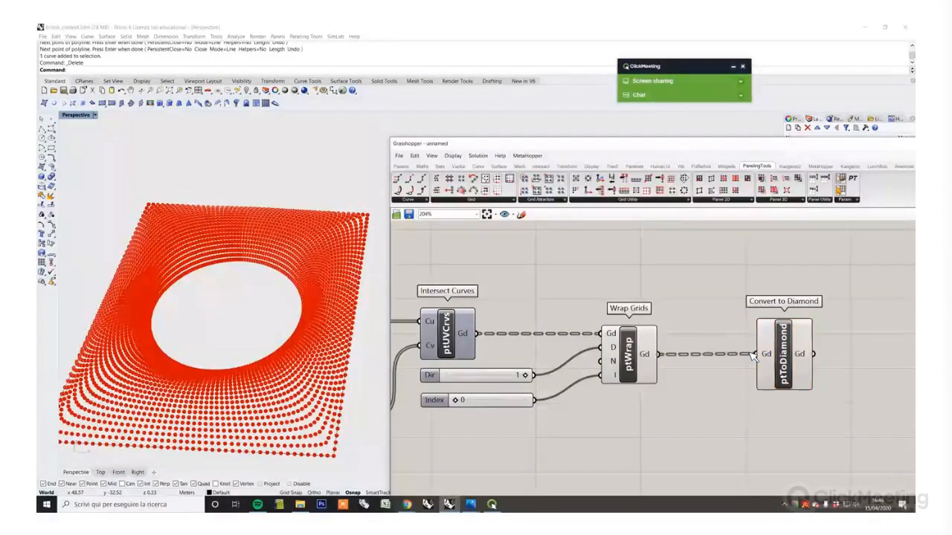
# Step: Turn off the Wrap Grids preview and move Convert to Diamond closer to it
pyautogui.moveTo(696, 397); pyautogui.dragTo(632, 287)
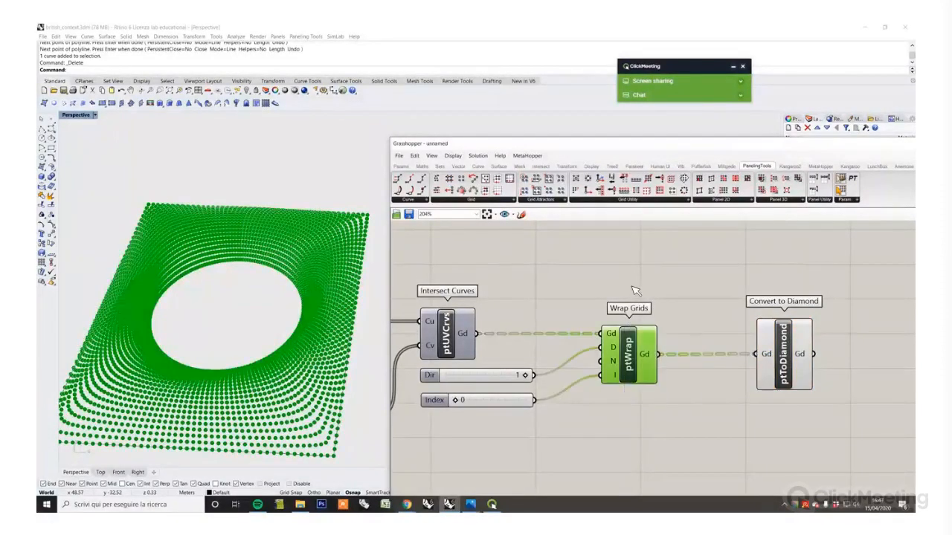
pyautogui.rightClick(632, 284)
pyautogui.click(650, 299)
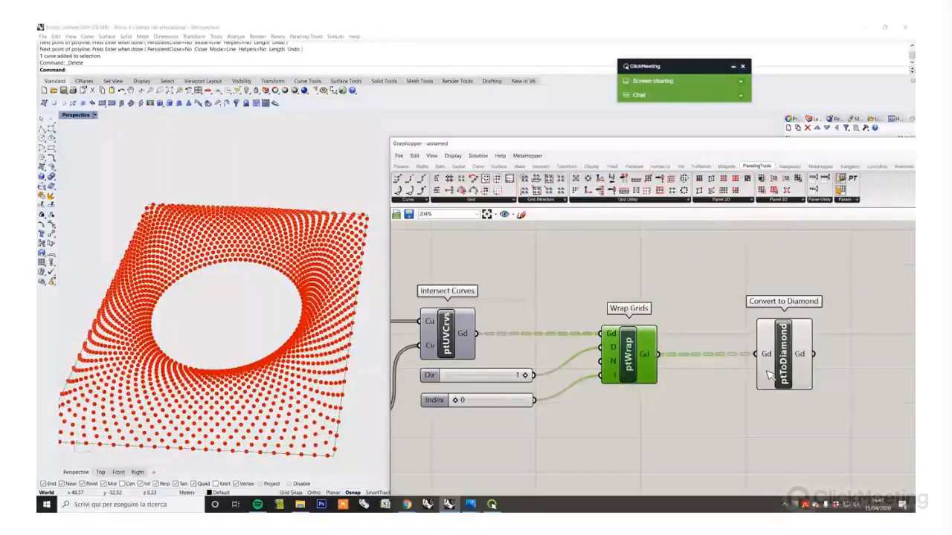
pyautogui.moveTo(782, 371); pyautogui.dragTo(748, 372)
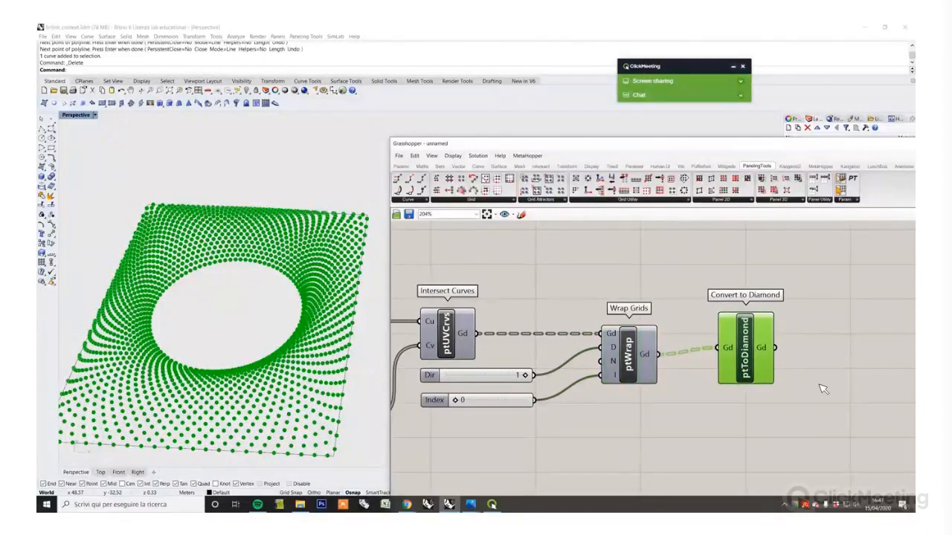
pyautogui.moveTo(815, 383); pyautogui.dragTo(714, 382, button='right')
pyautogui.moveTo(647, 359); pyautogui.dragTo(636, 369)
# Step: Add a Generate Borders component fed by Convert to Diamond's Gd output and space the two components further apart
pyautogui.doubleClick(736, 368)
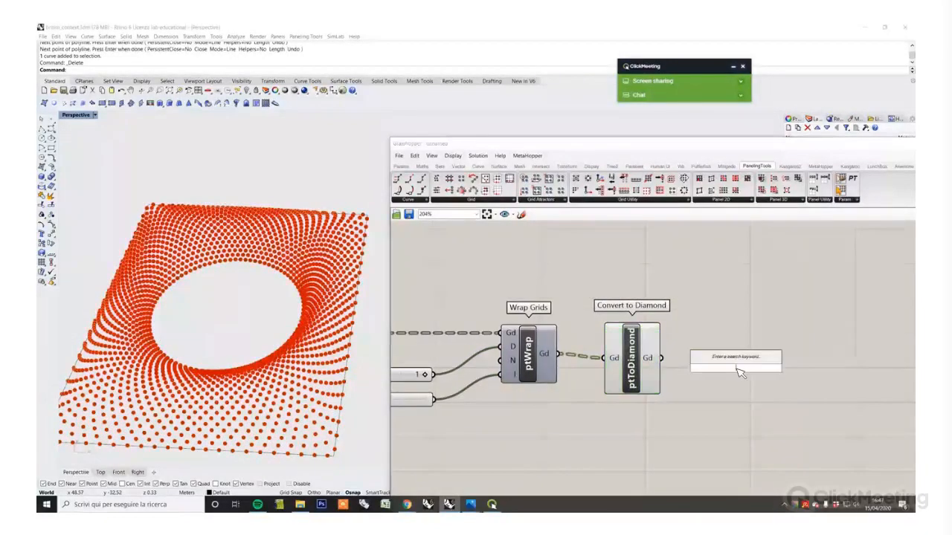
pyautogui.write('generate')
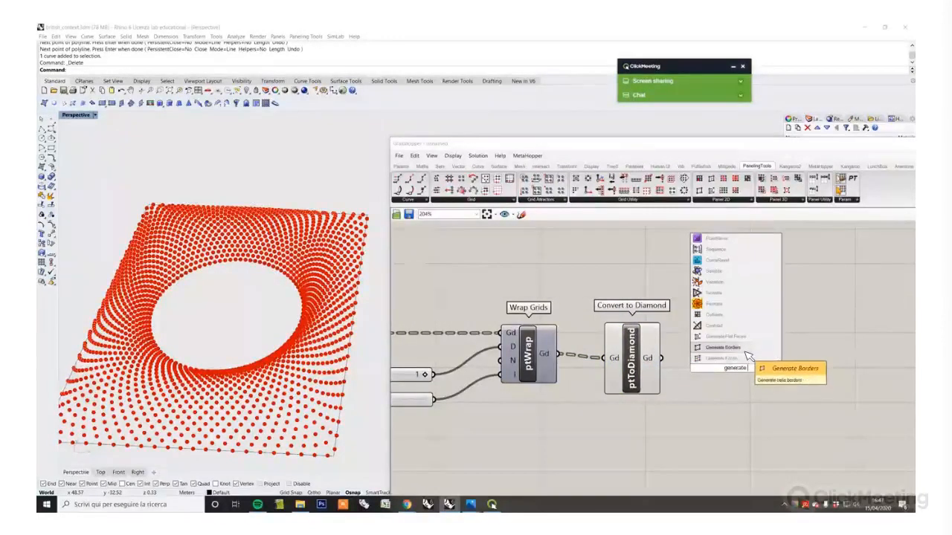
pyautogui.click(740, 347)
pyautogui.click(741, 369)
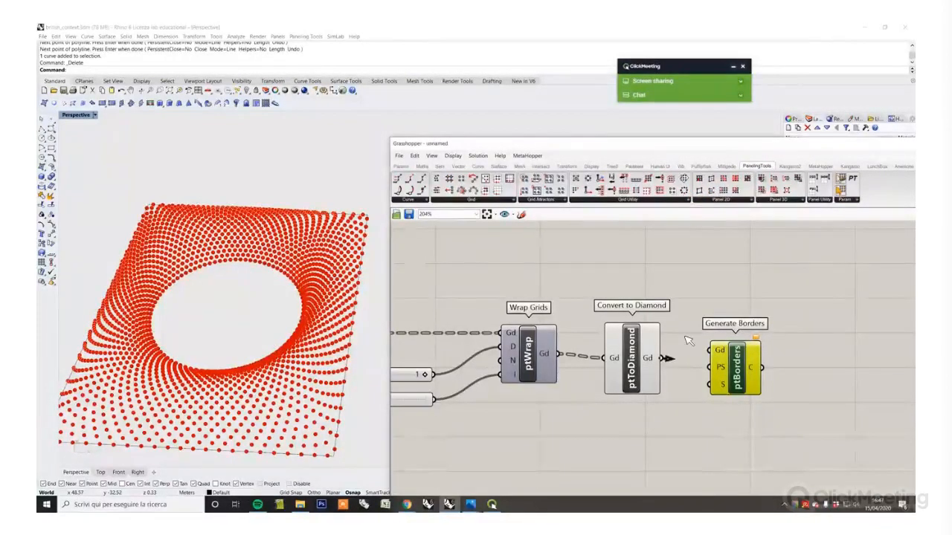
pyautogui.moveTo(661, 358); pyautogui.dragTo(711, 351)
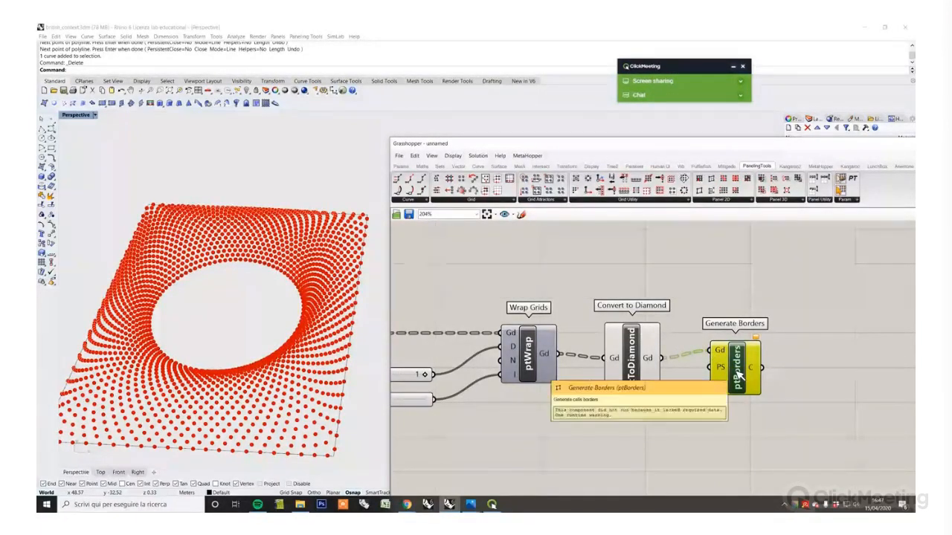
pyautogui.moveTo(738, 376); pyautogui.dragTo(778, 383)
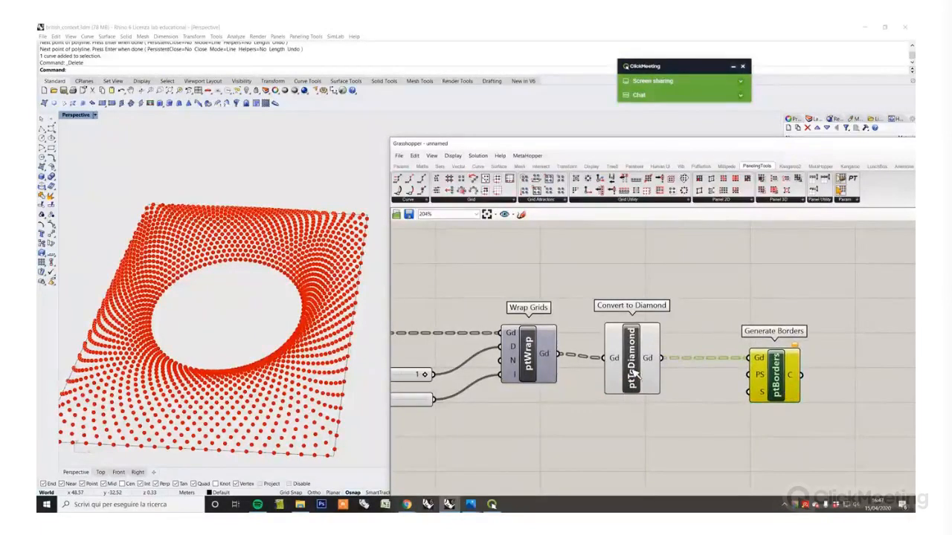
pyautogui.moveTo(634, 376); pyautogui.dragTo(613, 372)
# Step: Add a number slider with value 0 and connect it to Generate Borders' panel shape input PS
pyautogui.moveTo(760, 375)
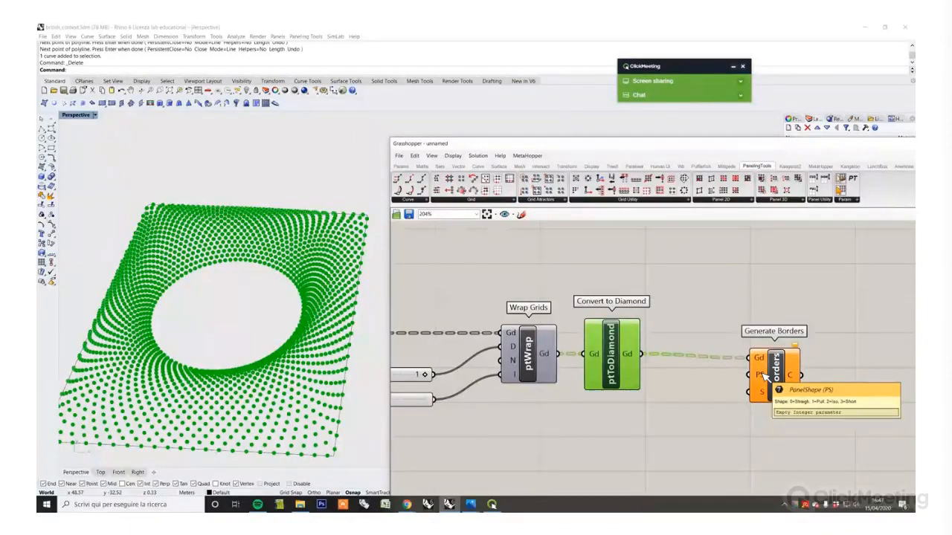
pyautogui.click(680, 408)
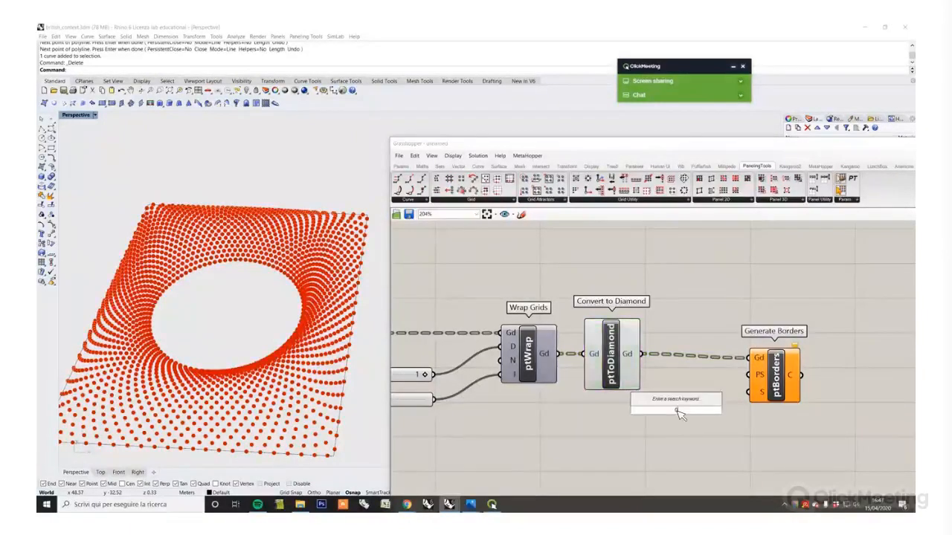
pyautogui.press('Return')
pyautogui.moveTo(665, 416); pyautogui.dragTo(773, 382)
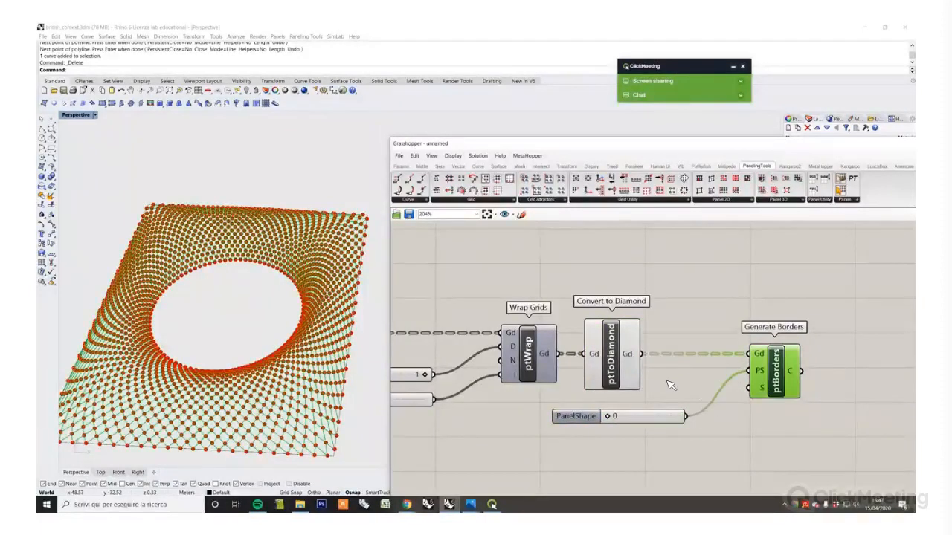
# Step: Turn off the Convert to Diamond preview so only the generated borders are drawn
pyautogui.moveTo(666, 380); pyautogui.dragTo(646, 368)
pyautogui.click(614, 346)
pyautogui.hotkey('ctrl', 'q')
pyautogui.click(695, 301)
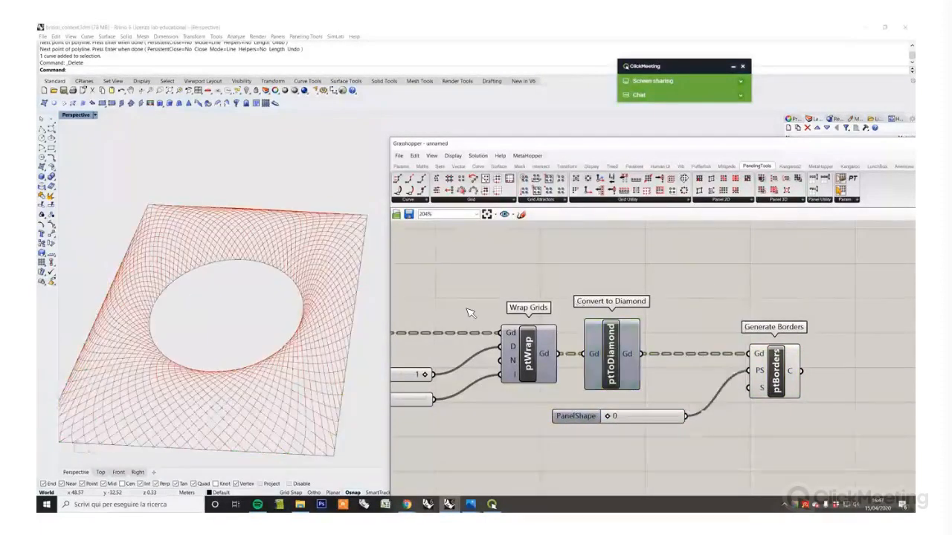
# Step: Bypass Wrap Grids by connecting Intersect Curves' Gd output directly to Convert to Diamond, and inspect the seam in the diamond pattern
pyautogui.moveTo(357, 338); pyautogui.dragTo(294, 388, button='right')
pyautogui.moveTo(609, 388); pyautogui.dragTo(728, 379, button='right')
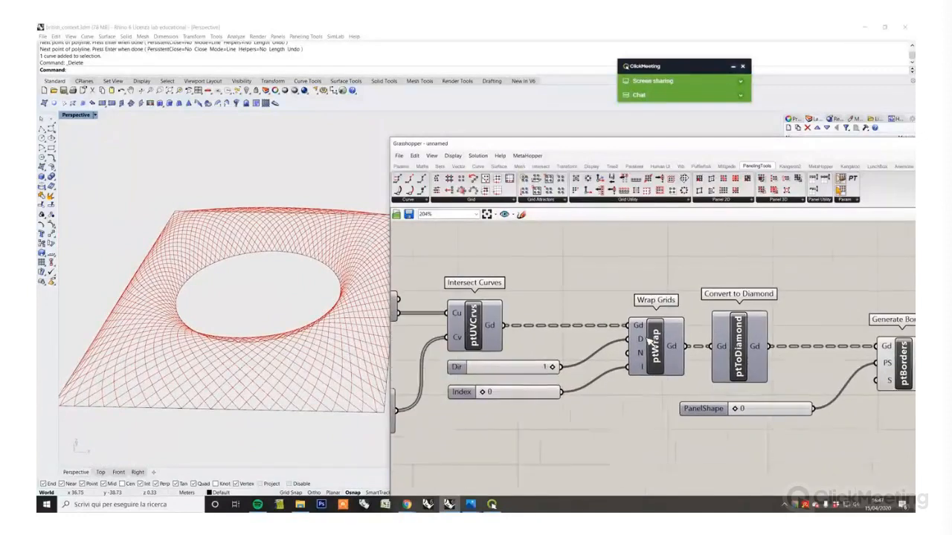
pyautogui.moveTo(514, 392); pyautogui.dragTo(678, 303)
pyautogui.moveTo(646, 338); pyautogui.dragTo(640, 374)
pyautogui.keyDown('shift'); pyautogui.moveTo(503, 326); pyautogui.dragTo(716, 347); pyautogui.keyUp('shift')
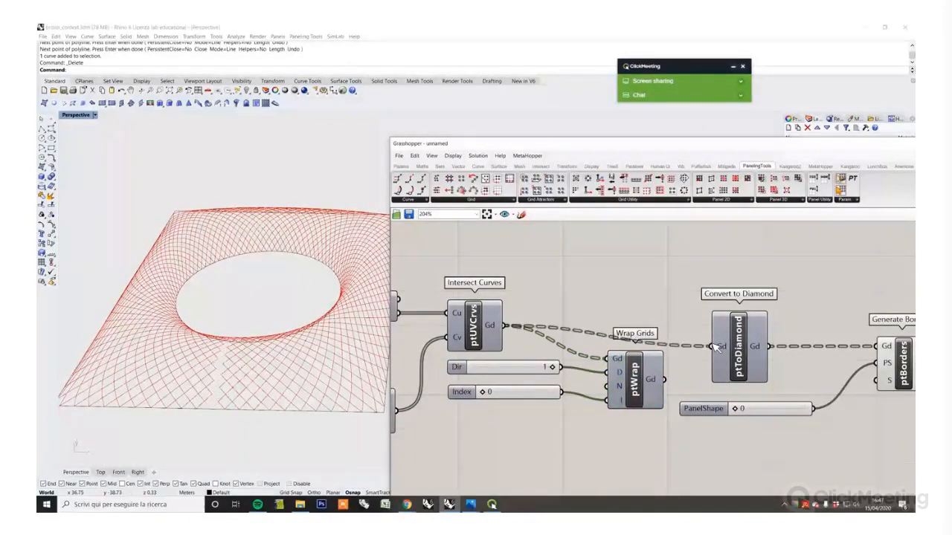
pyautogui.moveTo(264, 341); pyautogui.dragTo(231, 344, button='right')
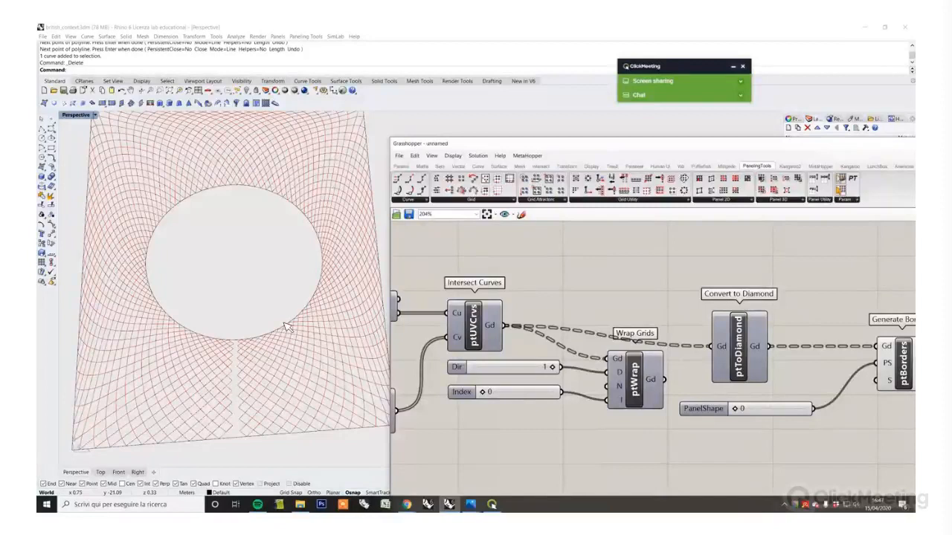
# Step: Move the Dir and Index sliders and the Wrap Grids component lower on the canvas
pyautogui.moveTo(520, 392); pyautogui.dragTo(517, 413)
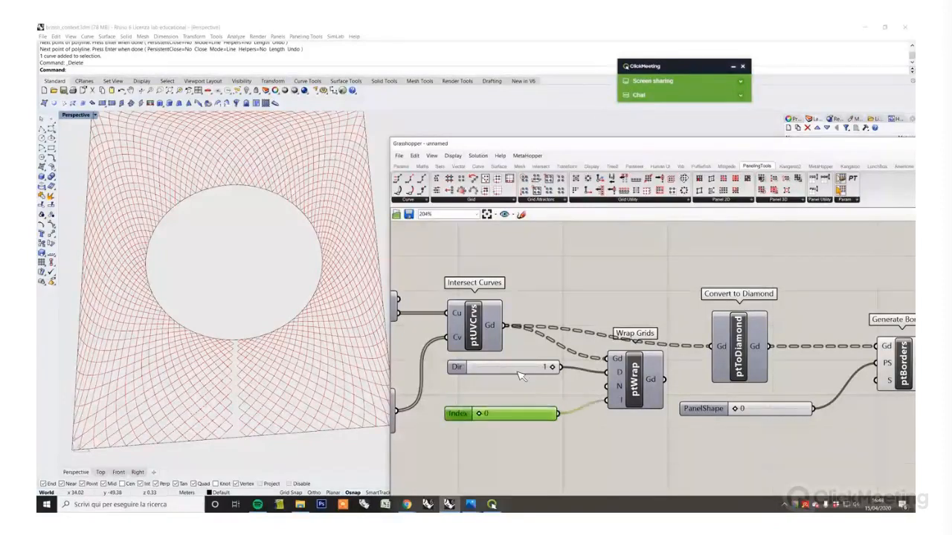
pyautogui.moveTo(521, 367); pyautogui.dragTo(520, 384)
pyautogui.moveTo(642, 378); pyautogui.dragTo(622, 395)
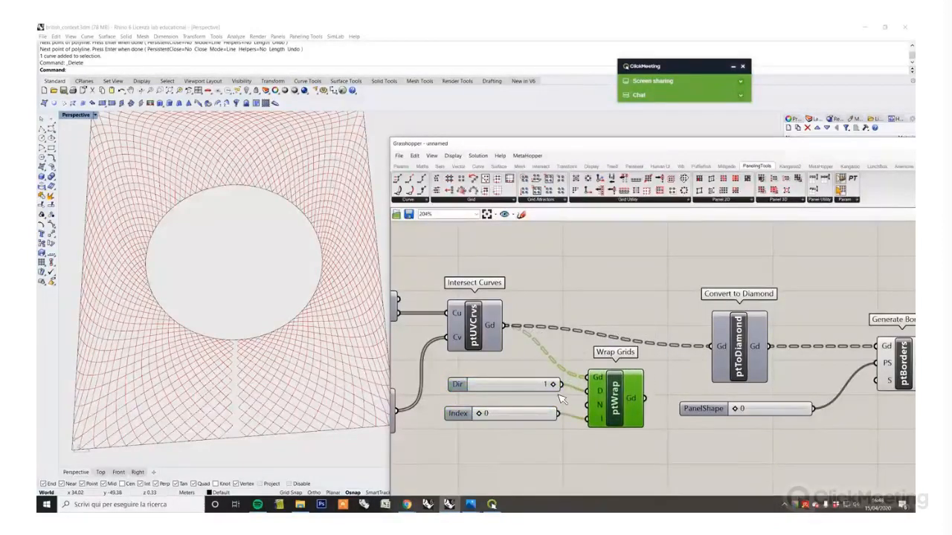
pyautogui.moveTo(543, 410); pyautogui.dragTo(541, 423)
pyautogui.moveTo(529, 390); pyautogui.dragTo(529, 405)
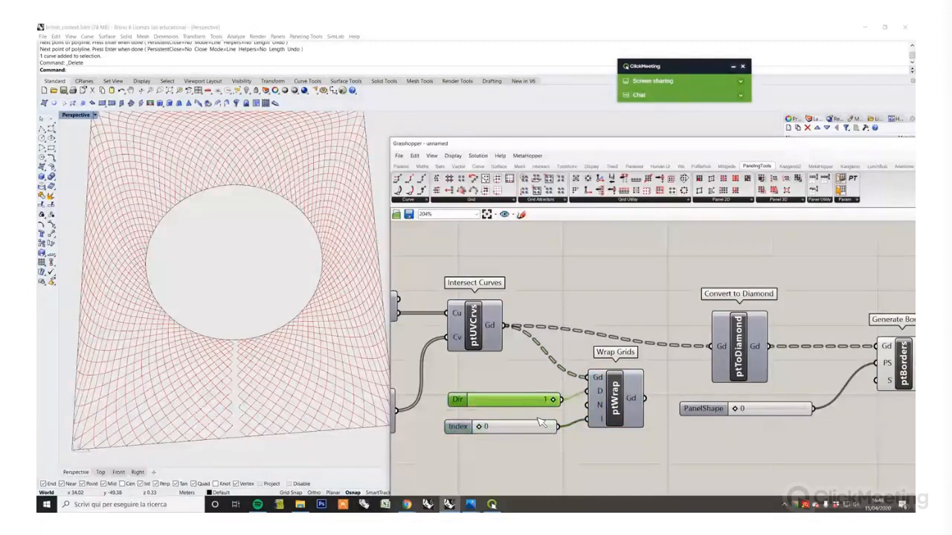
pyautogui.click(563, 418)
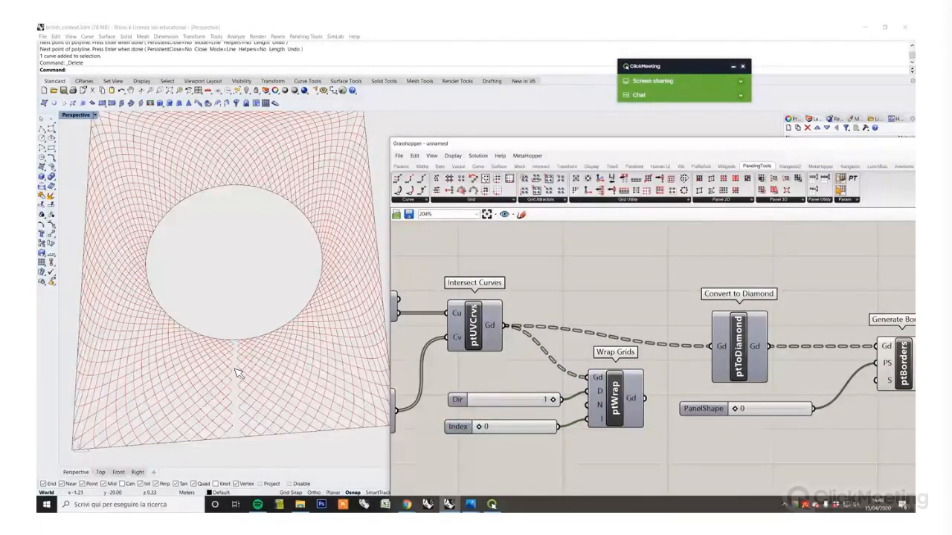
# Step: Reconnect Wrap Grids' Gd output to Convert to Diamond's input and place Wrap Grids back in line between its neighbours
pyautogui.moveTo(644, 398); pyautogui.dragTo(716, 346)
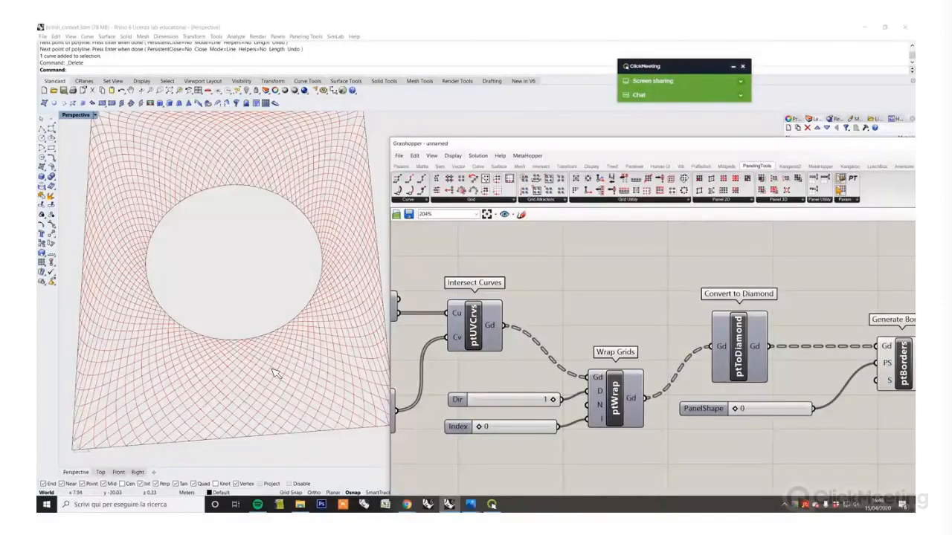
pyautogui.moveTo(269, 366); pyautogui.dragTo(500, 371, button='right')
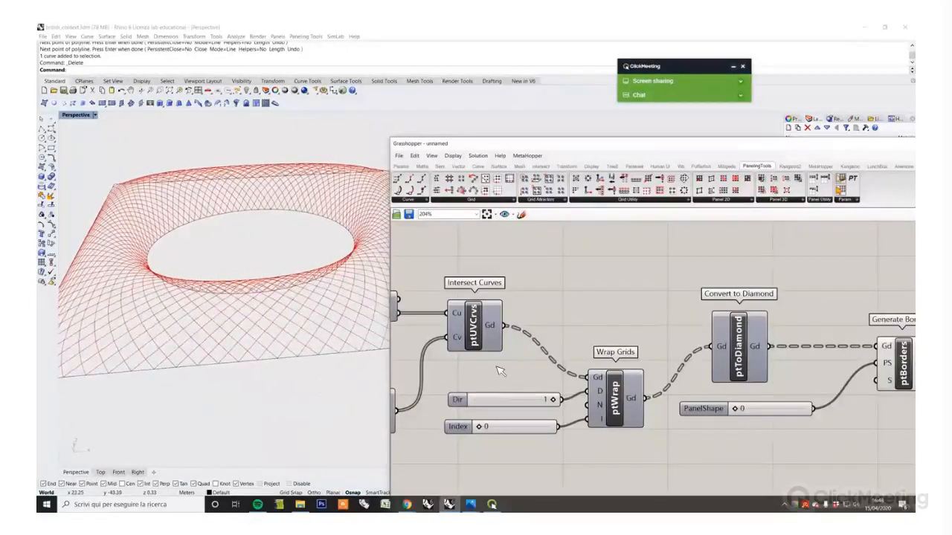
pyautogui.moveTo(625, 394); pyautogui.dragTo(639, 341)
pyautogui.click(604, 400)
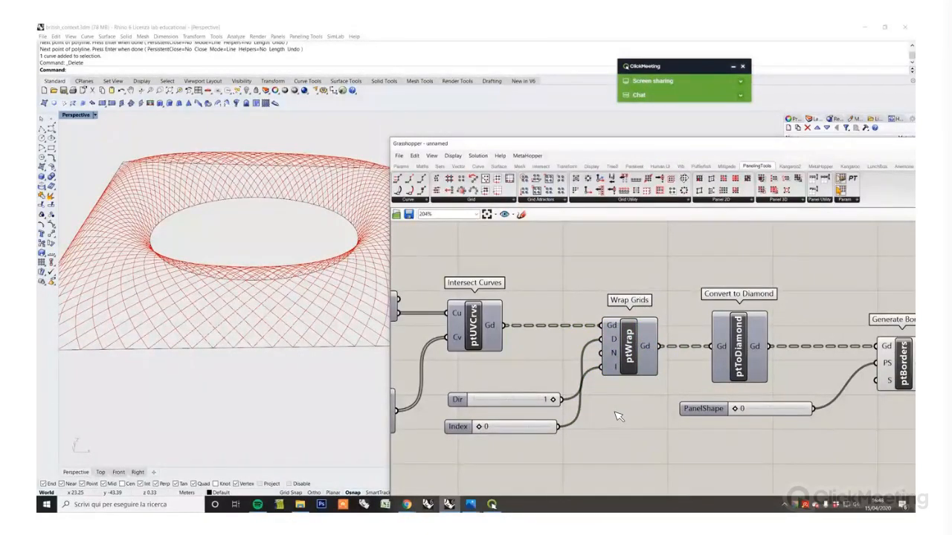
# Step: Add a Curve parameter in the empty canvas area below the Anchor component
pyautogui.scroll(-5, 721, 398)
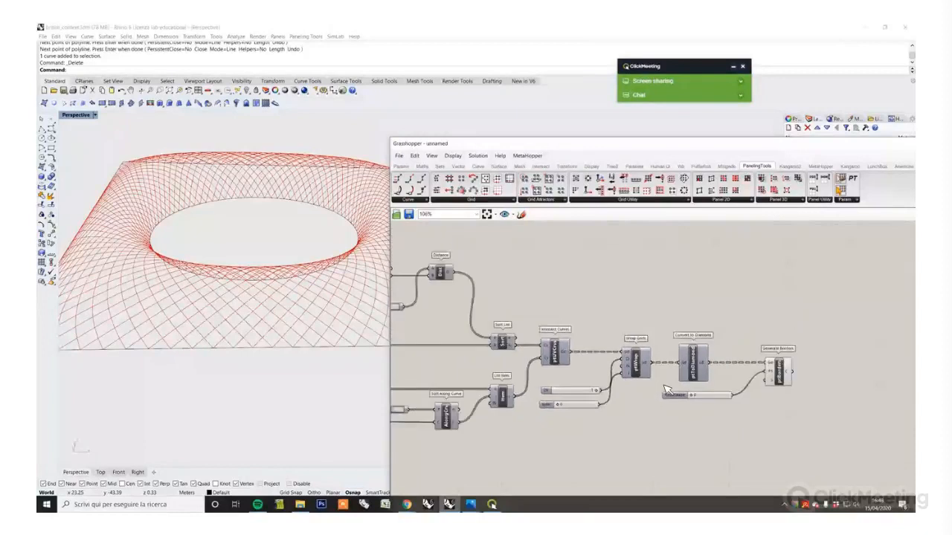
pyautogui.scroll(-2, 638, 388)
pyautogui.moveTo(519, 389); pyautogui.dragTo(559, 402, button='right')
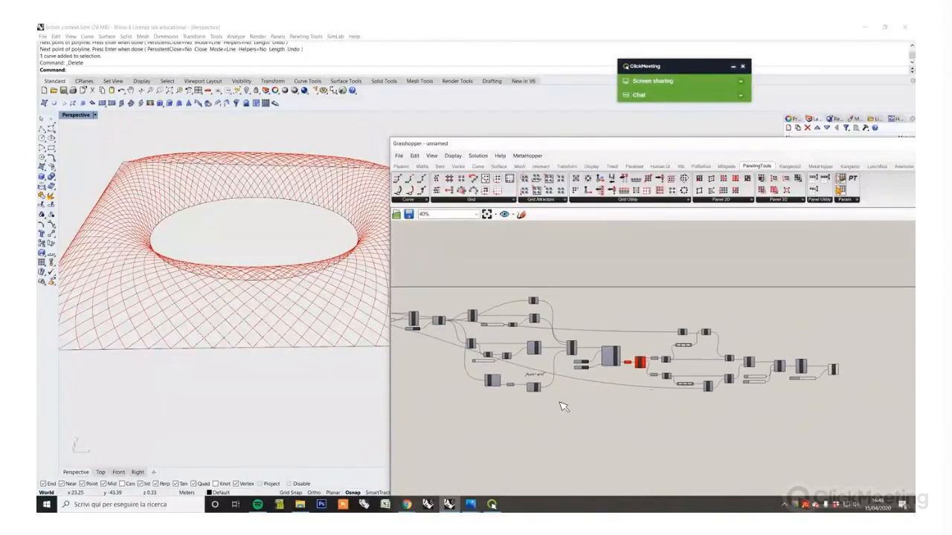
pyautogui.scroll(1, 544, 433)
pyautogui.doubleClick(543, 435)
pyautogui.write('curve')
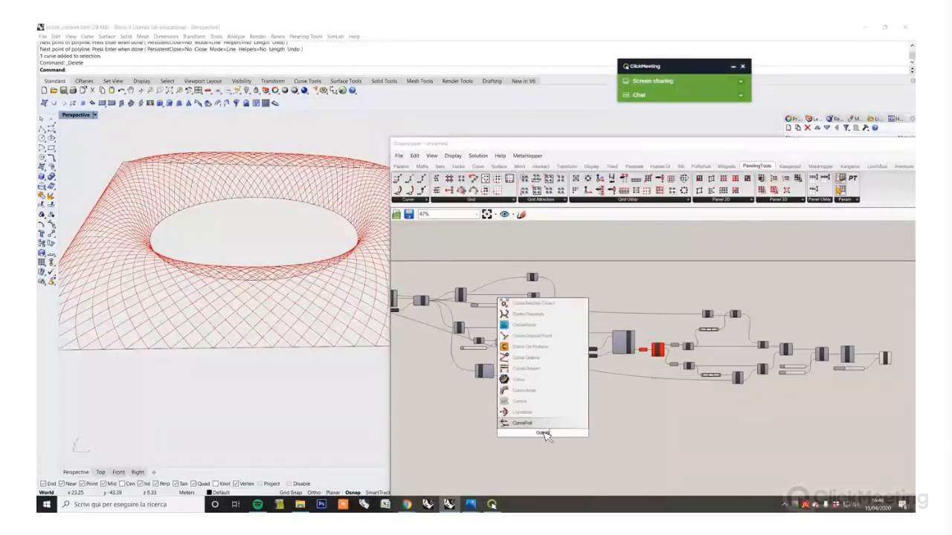
pyautogui.press('Return')
pyautogui.scroll(5, 543, 436)
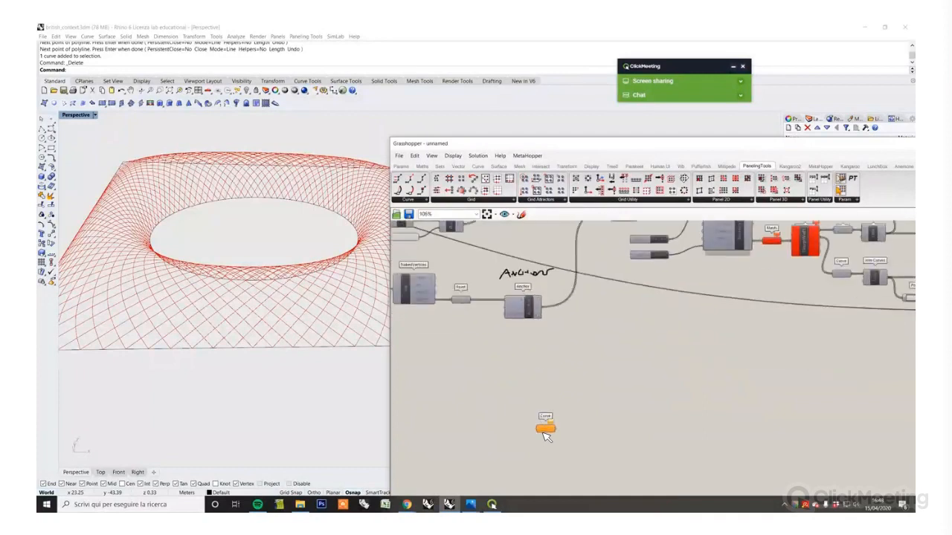
pyautogui.scroll(-6, 657, 405)
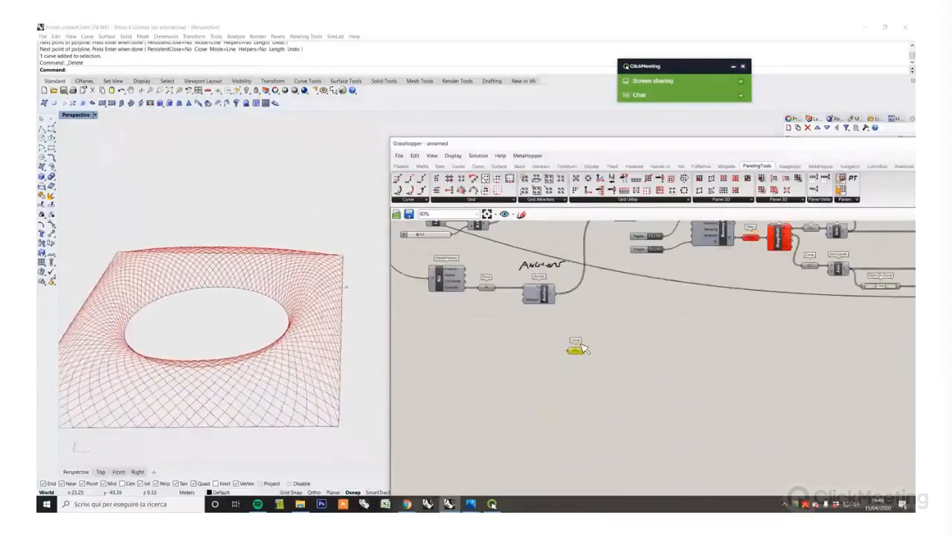
pyautogui.scroll(5, 696, 406)
pyautogui.moveTo(659, 402); pyautogui.dragTo(542, 419, button='right')
pyautogui.scroll(2, 444, 418)
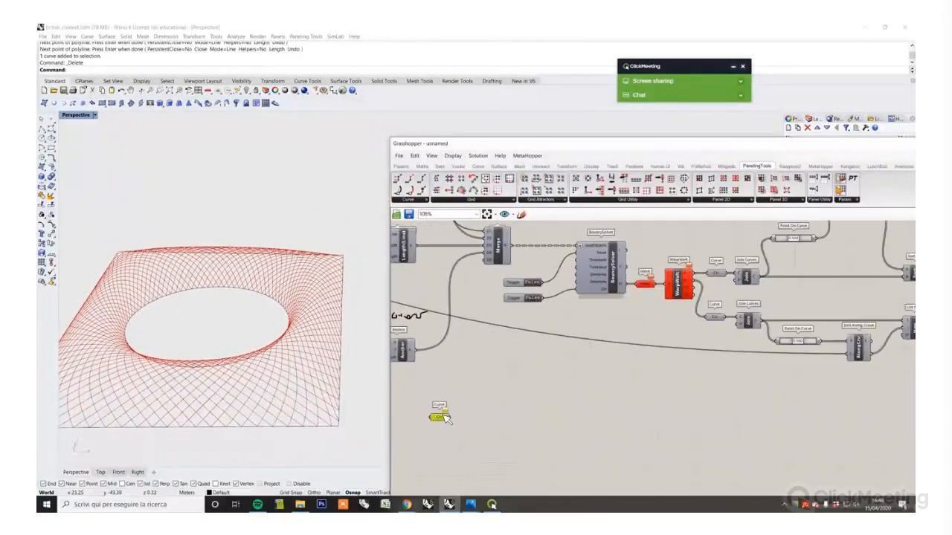
# Step: Move the new Curve parameter below the Join Curves components and connect WarpWeft's A output to it
pyautogui.moveTo(444, 419); pyautogui.dragTo(738, 397)
pyautogui.scroll(3, 739, 397)
pyautogui.moveTo(738, 397); pyautogui.dragTo(541, 409, button='right')
pyautogui.scroll(-2, 513, 430)
pyautogui.moveTo(525, 274); pyautogui.dragTo(564, 405)
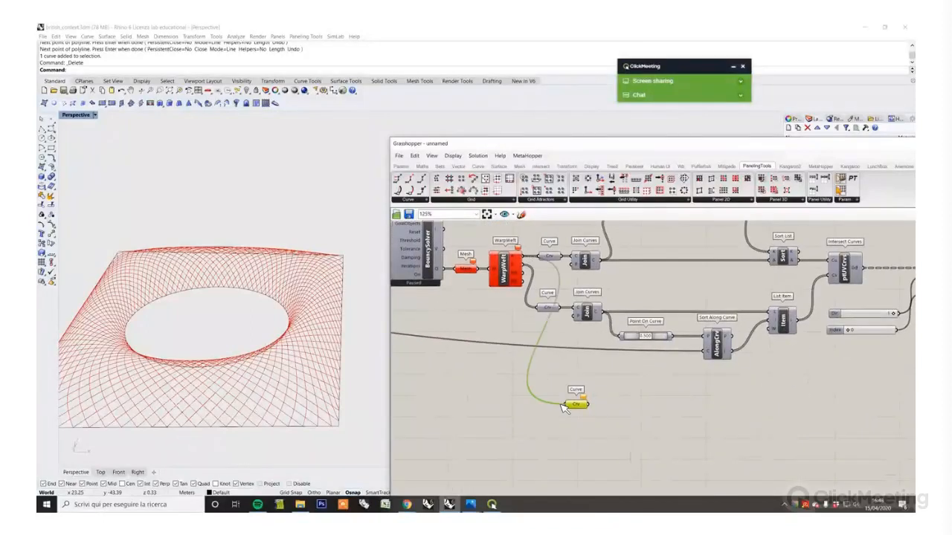
pyautogui.click(550, 421)
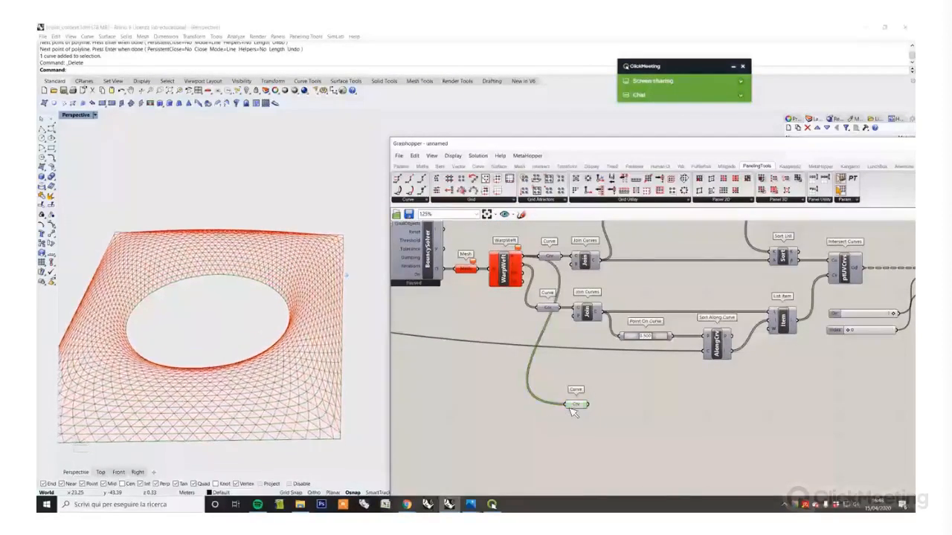
# Step: Place the Curve parameter directly below the Generate Borders component and deselect it
pyautogui.moveTo(572, 425); pyautogui.dragTo(508, 399, button='right')
pyautogui.scroll(-1, 508, 399)
pyautogui.moveTo(490, 391); pyautogui.dragTo(668, 397)
pyautogui.scroll(-5, 493, 425)
pyautogui.scroll(4, 668, 398)
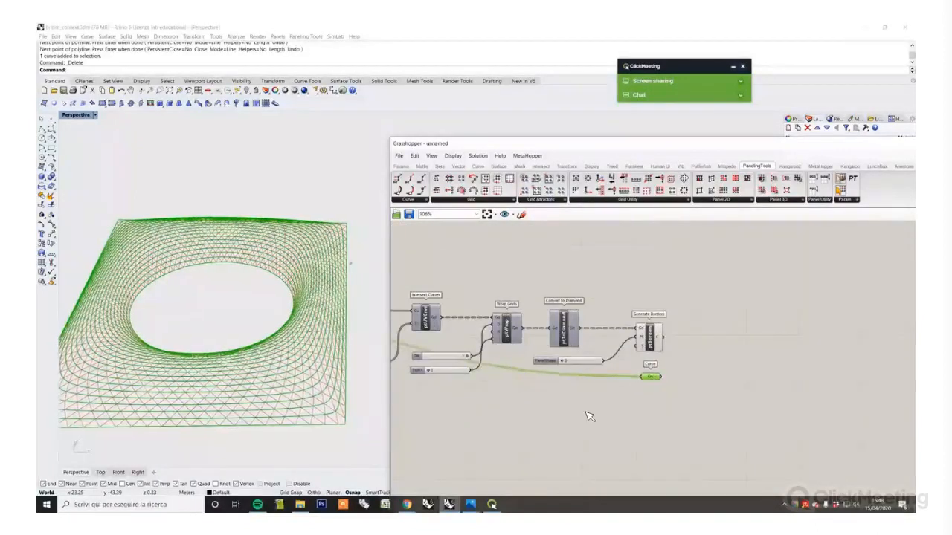
pyautogui.click(564, 426)
# Step: Shift the Grasshopper window aside and examine the triangulated pattern around the circular opening from several angles in the Perspective viewport
pyautogui.scroll(6, 320, 395)
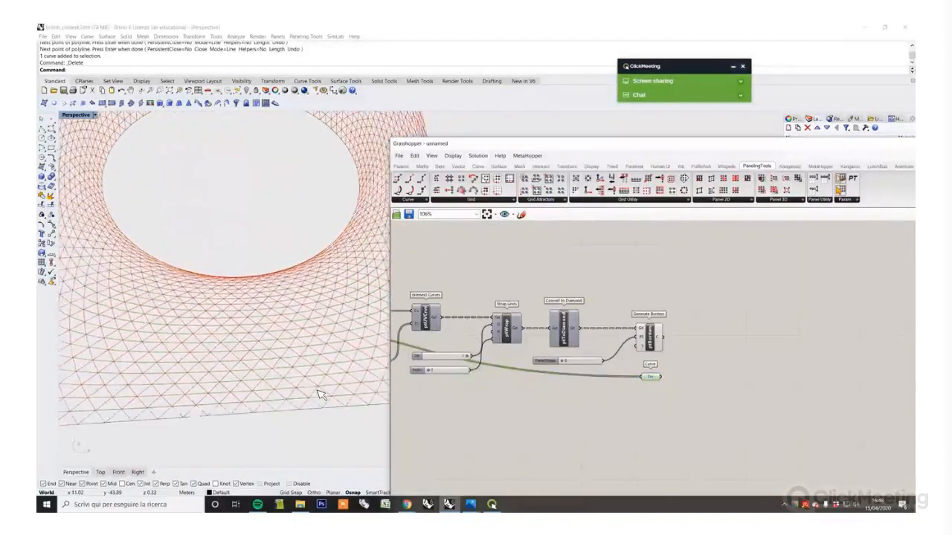
pyautogui.scroll(-4, 319, 395)
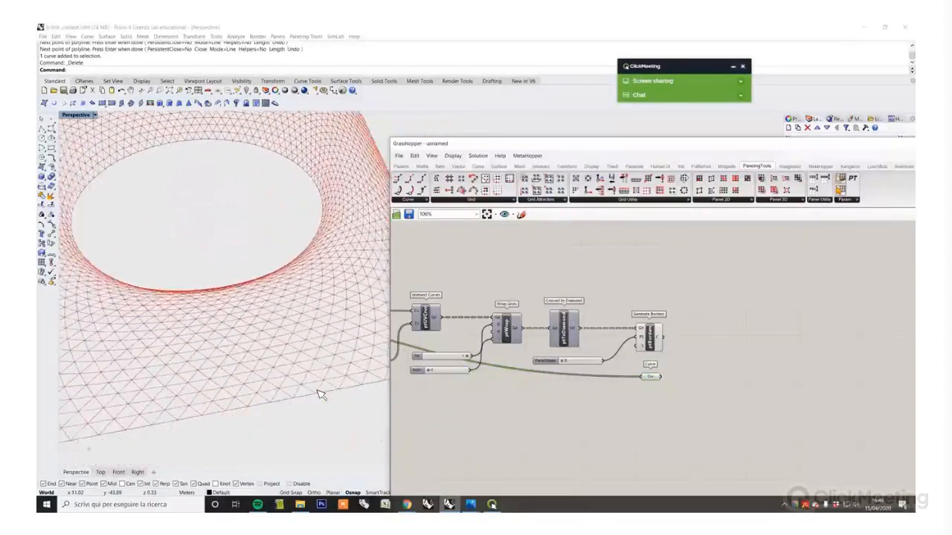
pyautogui.scroll(-5, 320, 395)
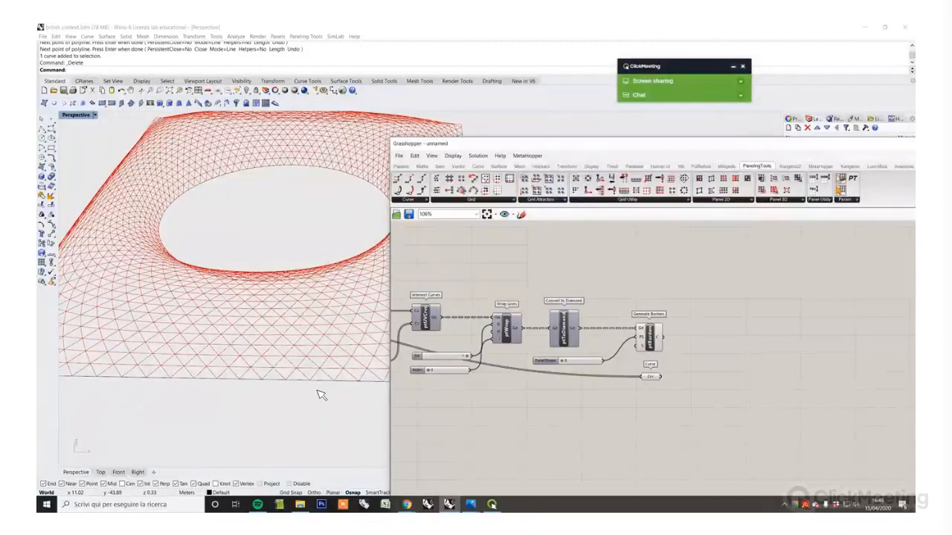
pyautogui.moveTo(317, 391); pyautogui.dragTo(313, 391, button='right')
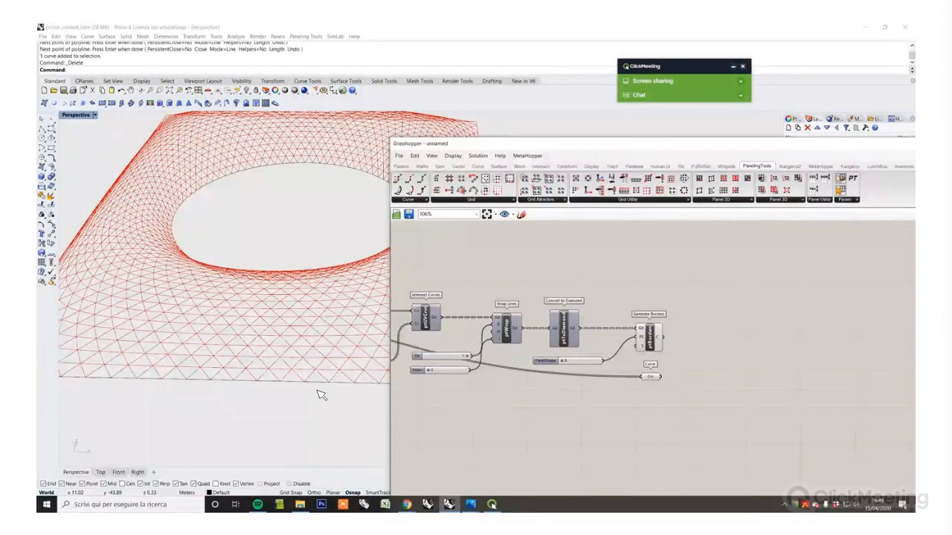
pyautogui.moveTo(397, 416); pyautogui.dragTo(500, 145, button='right')
pyautogui.moveTo(500, 145); pyautogui.dragTo(642, 151)
pyautogui.moveTo(402, 394); pyautogui.dragTo(565, 372, button='right')
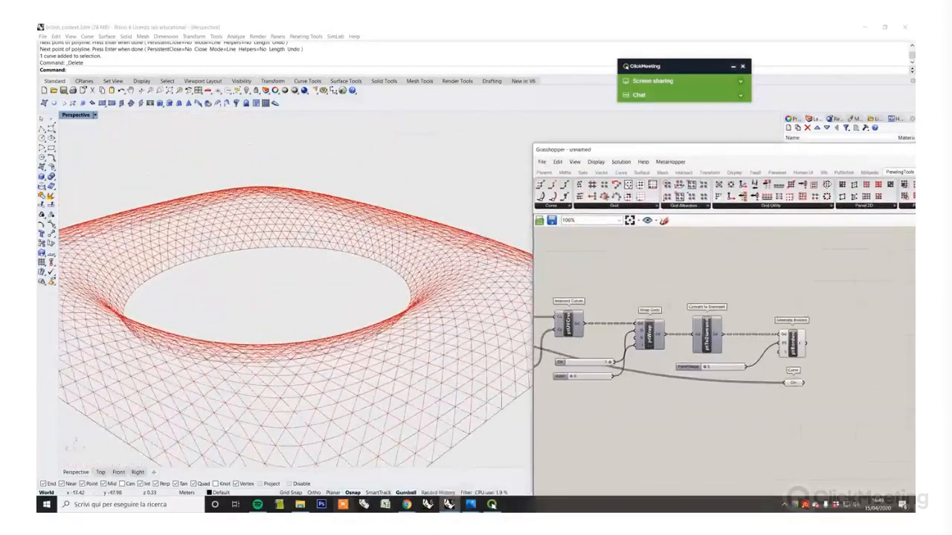
pyautogui.moveTo(366, 374); pyautogui.dragTo(242, 437, button='right')
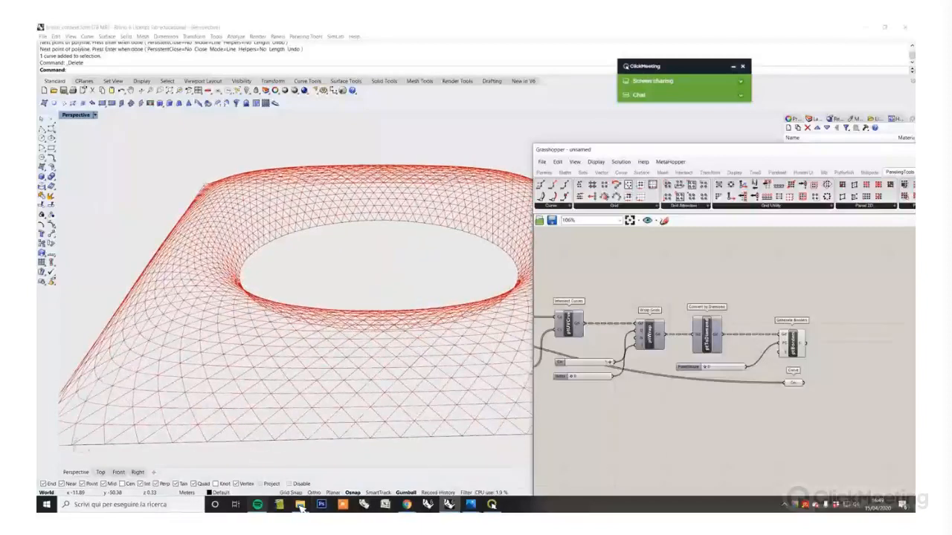
# Step: Open The-British-Museum-London.jpg from the images folder, browse the British Museum roof photos for comparison, and minimise the viewer
pyautogui.moveTo(299, 505)
pyautogui.click(312, 485)
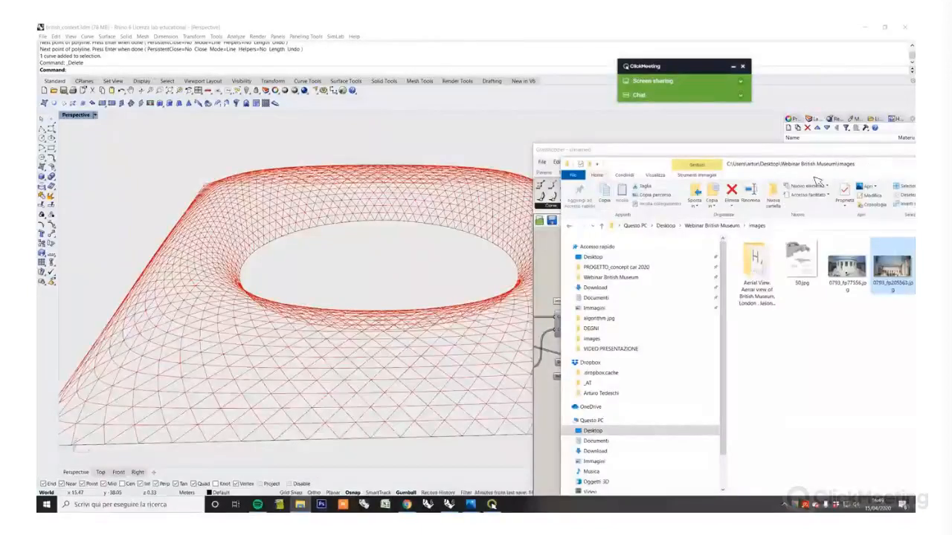
pyautogui.moveTo(817, 165); pyautogui.dragTo(528, 179)
pyautogui.click(777, 285)
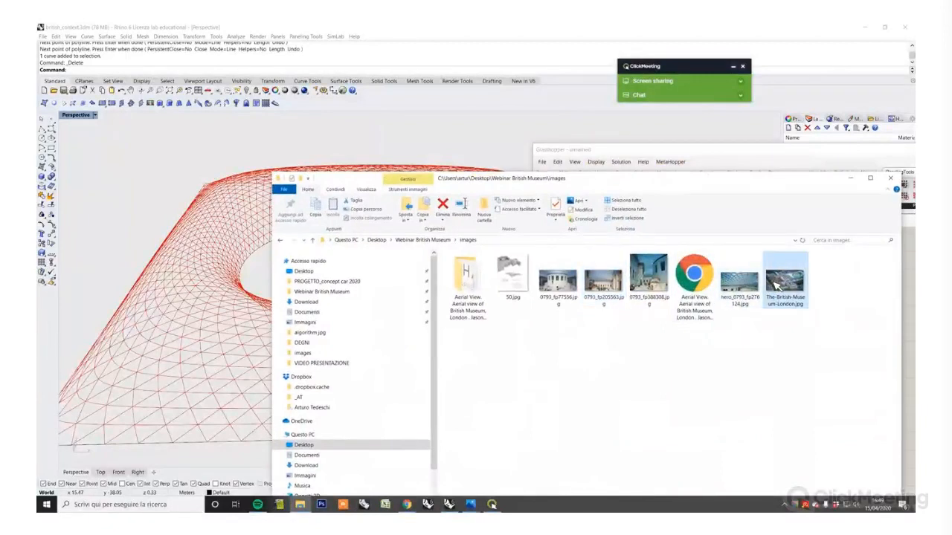
pyautogui.doubleClick(776, 284)
pyautogui.press('Left')
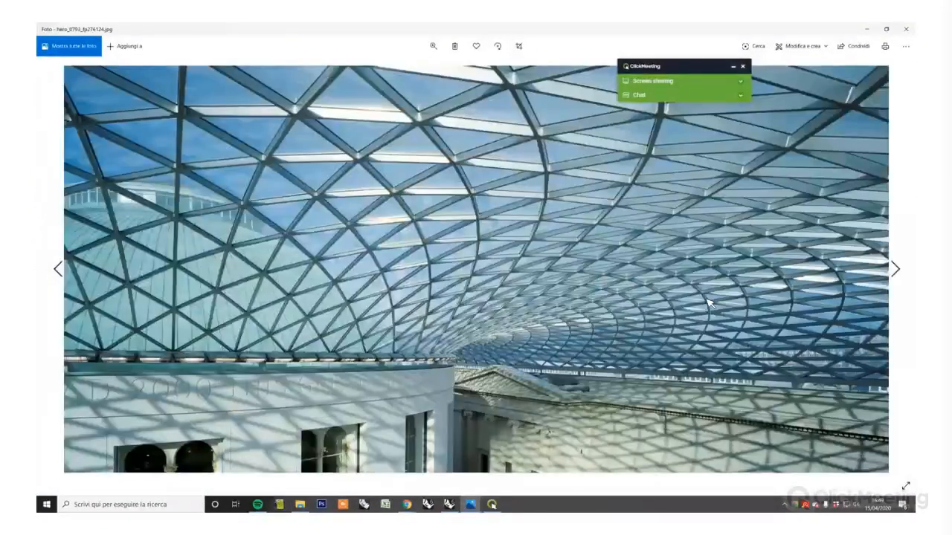
pyautogui.press('Left')
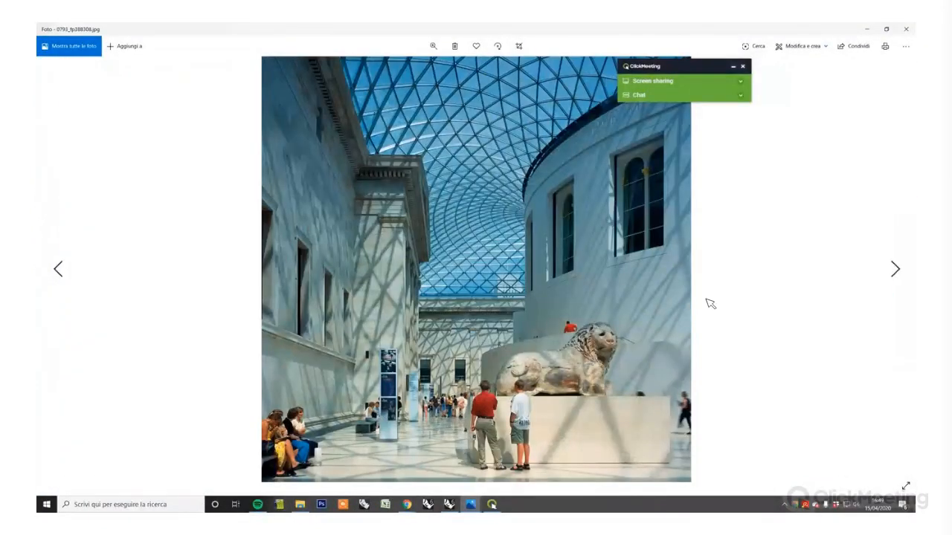
pyautogui.press('Left')
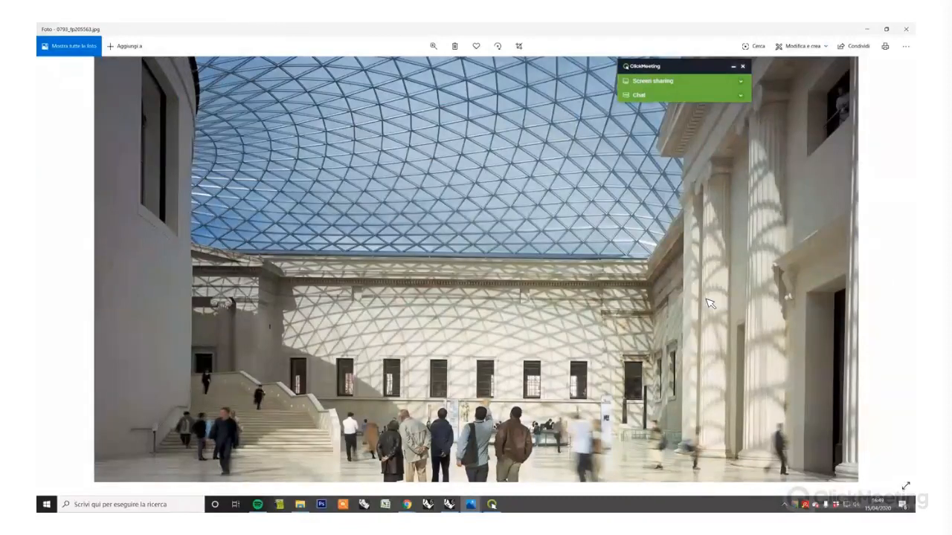
pyautogui.press('Left')
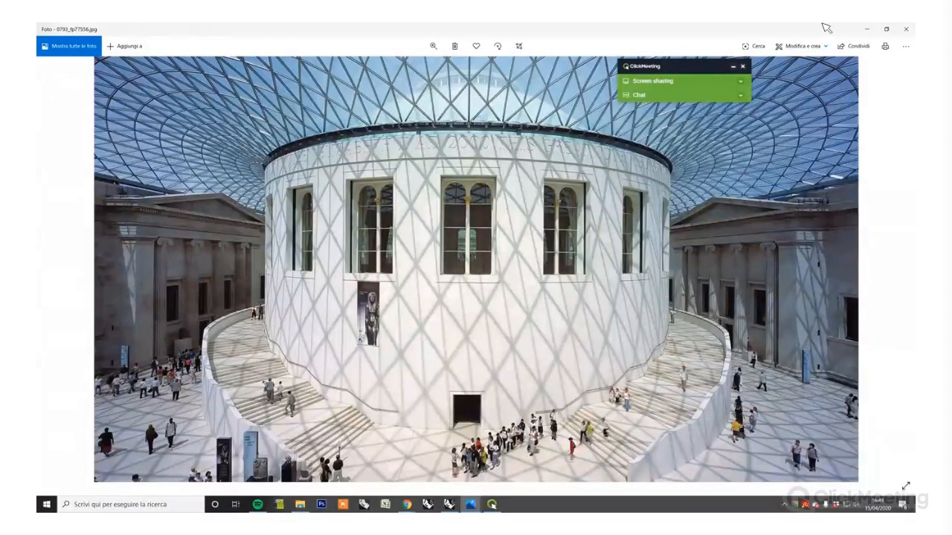
pyautogui.click(866, 29)
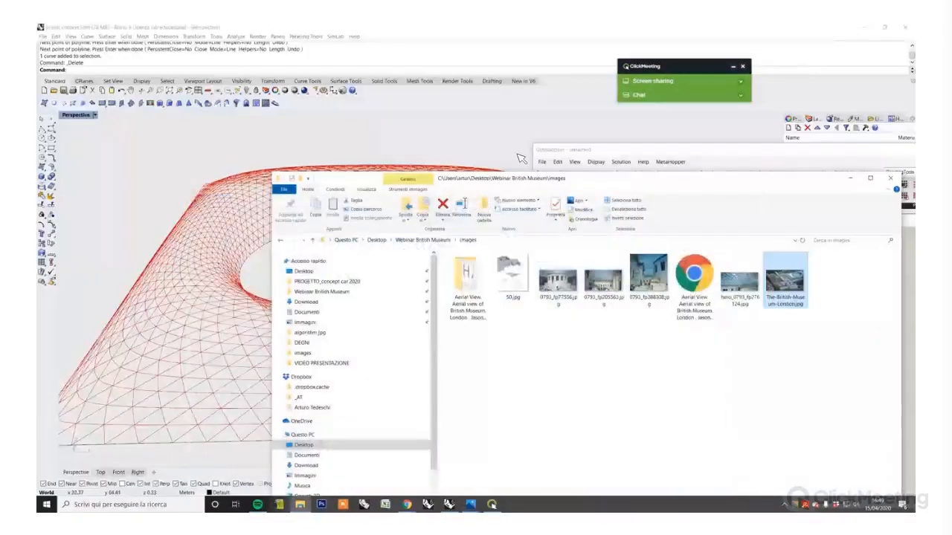
# Step: Move the images folder window aside and reposition the Grasshopper window beside the roof model with Generate Borders in view
pyautogui.moveTo(605, 183); pyautogui.dragTo(851, 207)
pyautogui.moveTo(477, 158)
pyautogui.mouseDown(button='right')
pyautogui.moveTo(444, 185)
pyautogui.moveTo(478, 447)
pyautogui.moveTo(361, 287)
pyautogui.moveTo(365, 350)
pyautogui.moveTo(383, 276)
pyautogui.moveTo(444, 287)
pyautogui.mouseUp(button='right')
pyautogui.moveTo(587, 149); pyautogui.dragTo(483, 119)
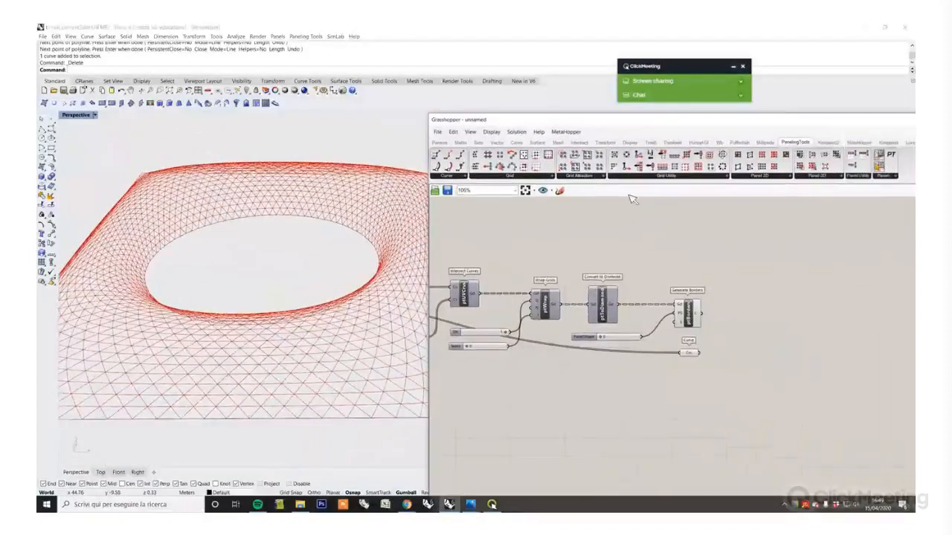
pyautogui.moveTo(676, 321); pyautogui.dragTo(576, 296, button='right')
# Step: Delete the Curve parameter below Generate Borders
pyautogui.click(559, 190)
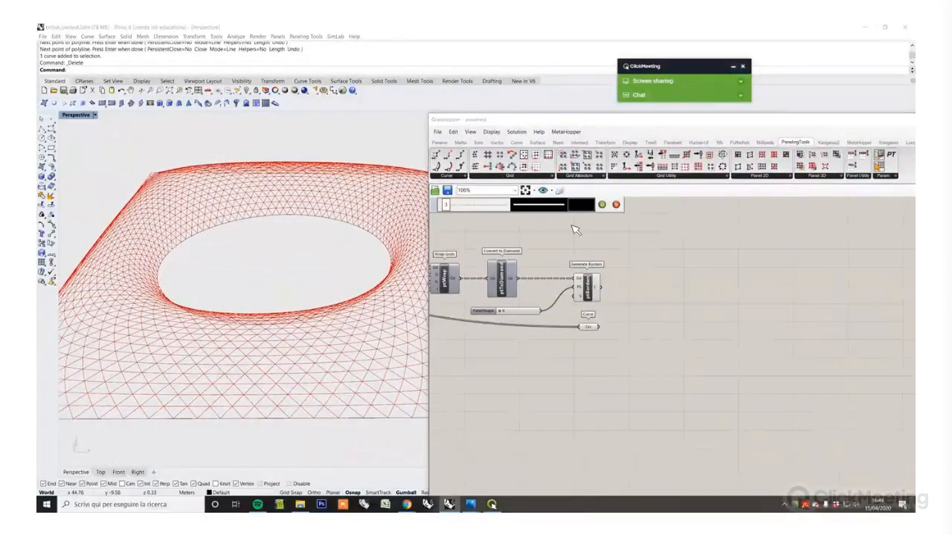
pyautogui.click(587, 326)
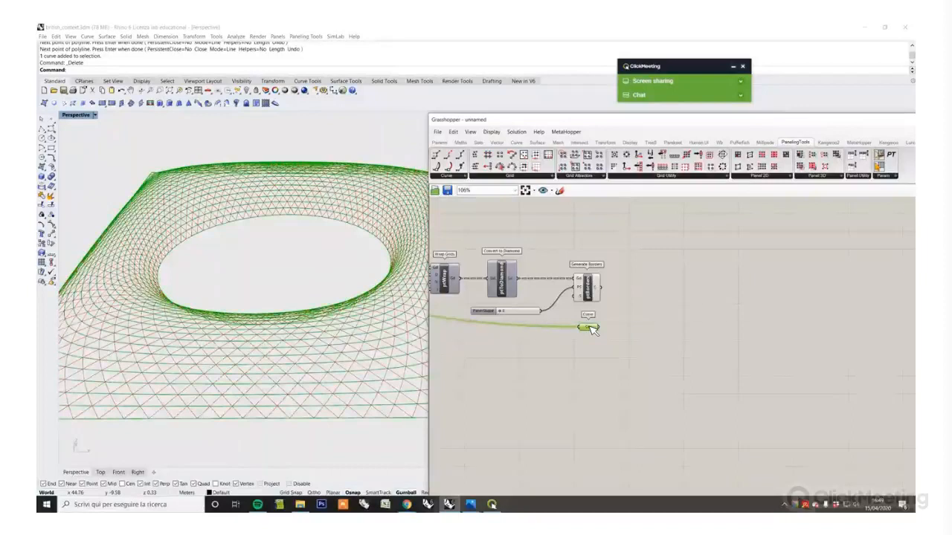
pyautogui.press('Delete')
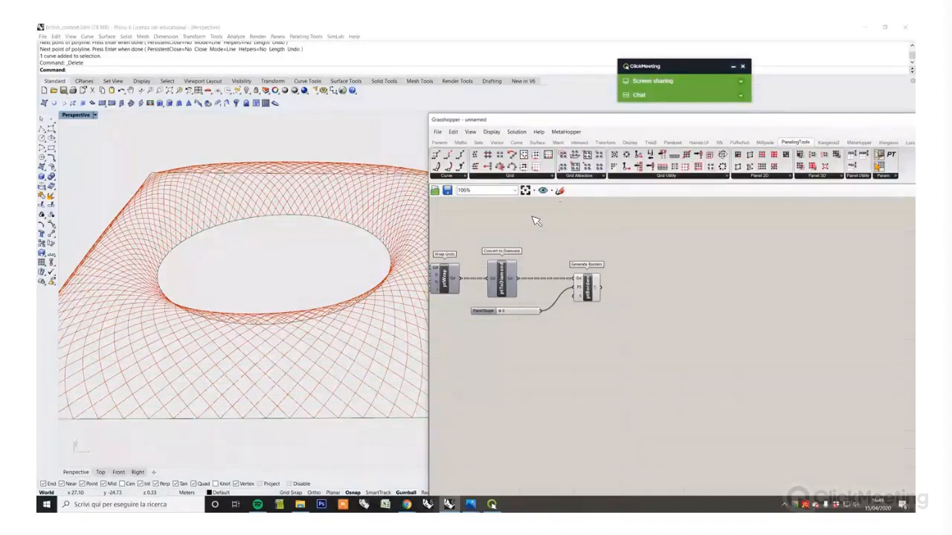
# Step: Sketch a hatched diamond with marked corners and a dividing diagonal plus a small hatched triangle, and discard the sketch
pyautogui.click(559, 190)
pyautogui.moveTo(690, 308)
pyautogui.mouseDown()
pyautogui.moveTo(632, 362)
pyautogui.moveTo(685, 399)
pyautogui.moveTo(714, 396)
pyautogui.moveTo(750, 342)
pyautogui.moveTo(707, 317)
pyautogui.mouseUp()
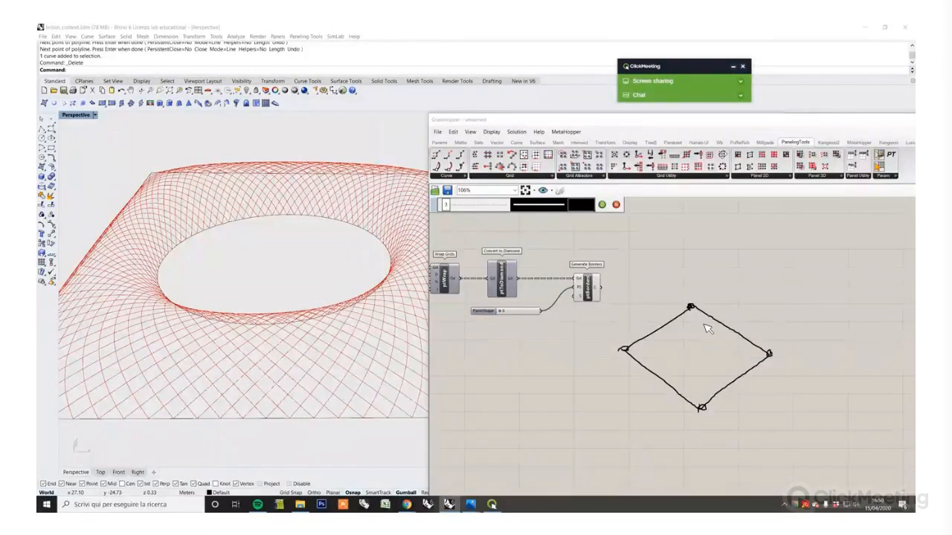
pyautogui.moveTo(653, 341)
pyautogui.mouseDown()
pyautogui.moveTo(674, 376)
pyautogui.moveTo(744, 355)
pyautogui.mouseUp()
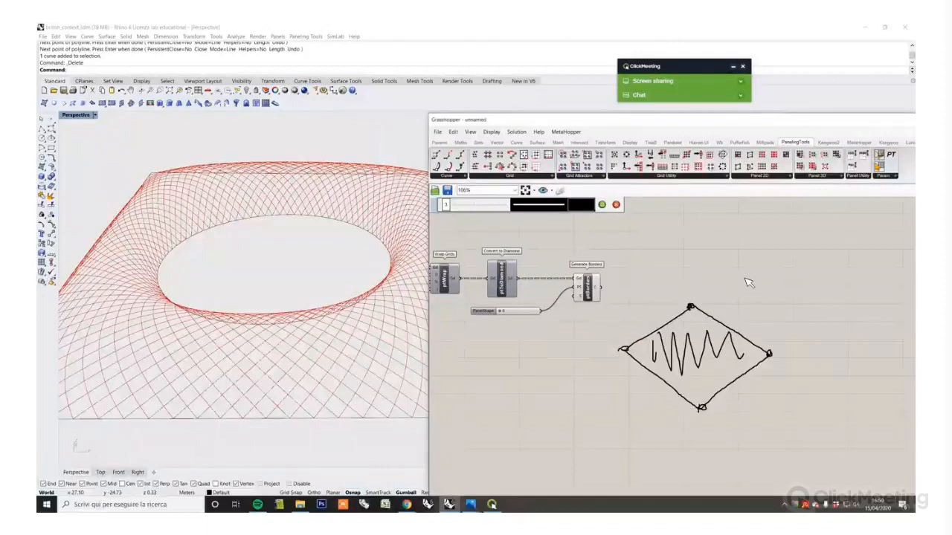
pyautogui.moveTo(744, 277)
pyautogui.mouseDown()
pyautogui.moveTo(781, 254)
pyautogui.moveTo(758, 290)
pyautogui.moveTo(770, 269)
pyautogui.moveTo(801, 264)
pyautogui.moveTo(811, 286)
pyautogui.moveTo(774, 263)
pyautogui.mouseUp()
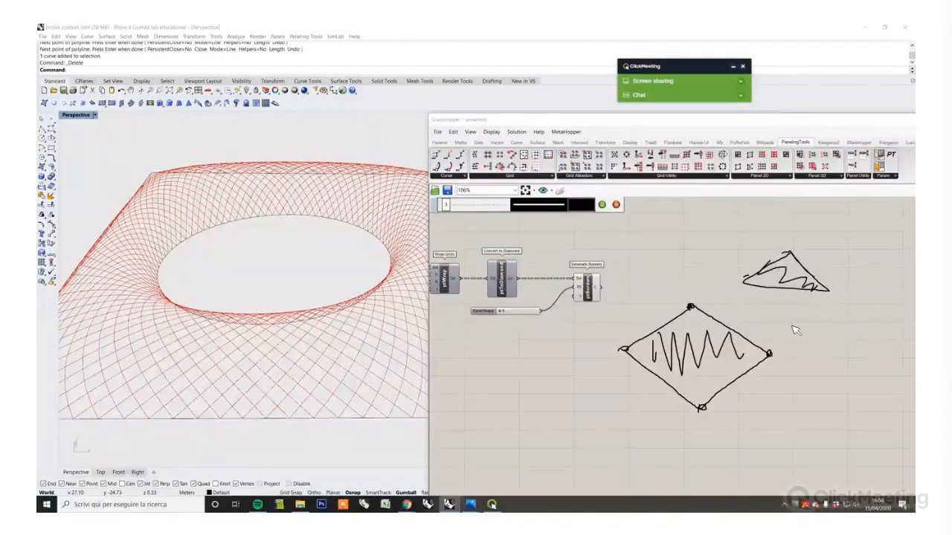
pyautogui.moveTo(691, 309); pyautogui.dragTo(702, 408)
pyautogui.moveTo(658, 354); pyautogui.dragTo(740, 372)
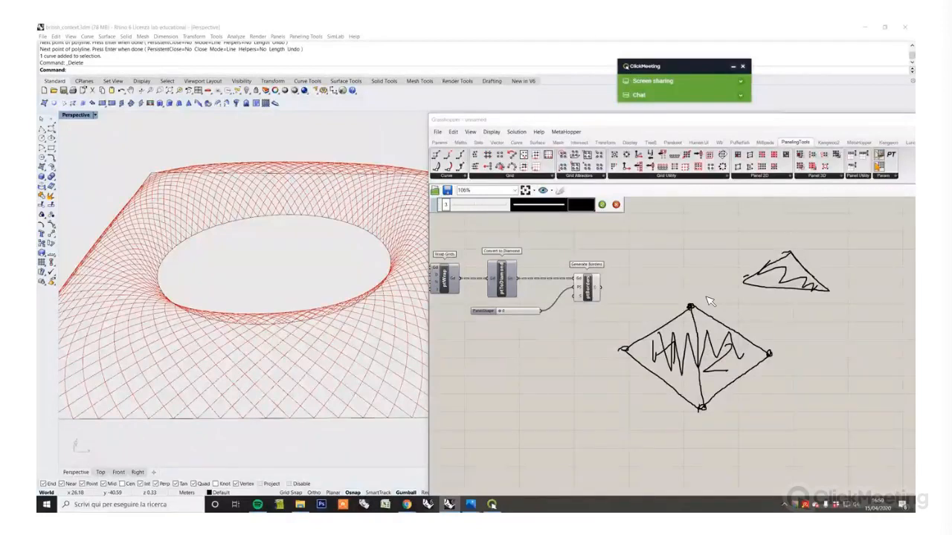
pyautogui.click(616, 205)
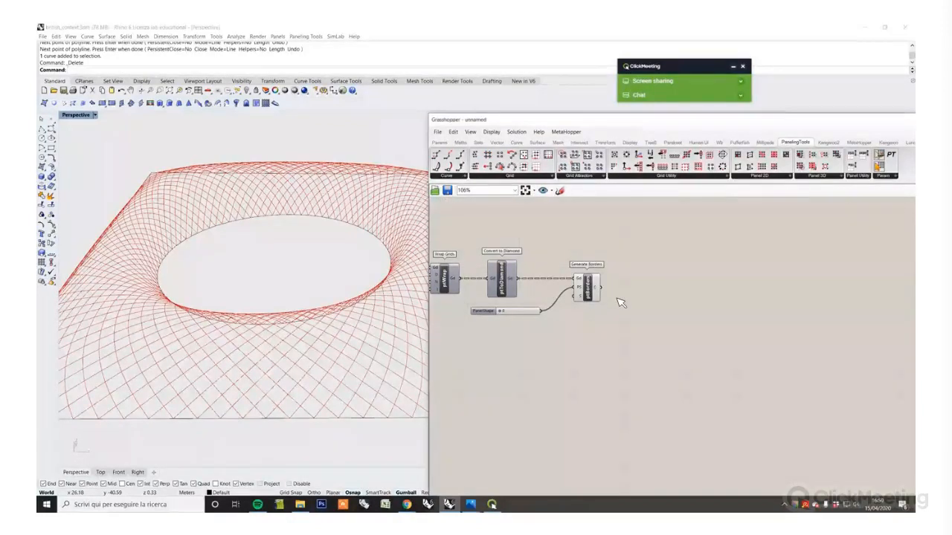
# Step: Inspect the Generate Borders inputs and bring the whole Grasshopper window into view, showing the definition from BouncySolver to Generate Borders
pyautogui.moveTo(634, 306); pyautogui.dragTo(646, 325, button='right')
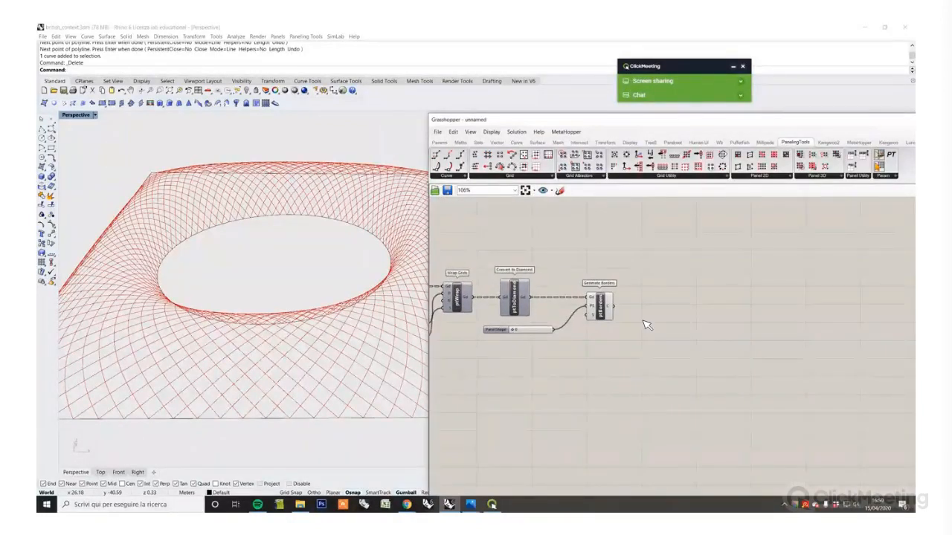
pyautogui.scroll(3, 644, 339)
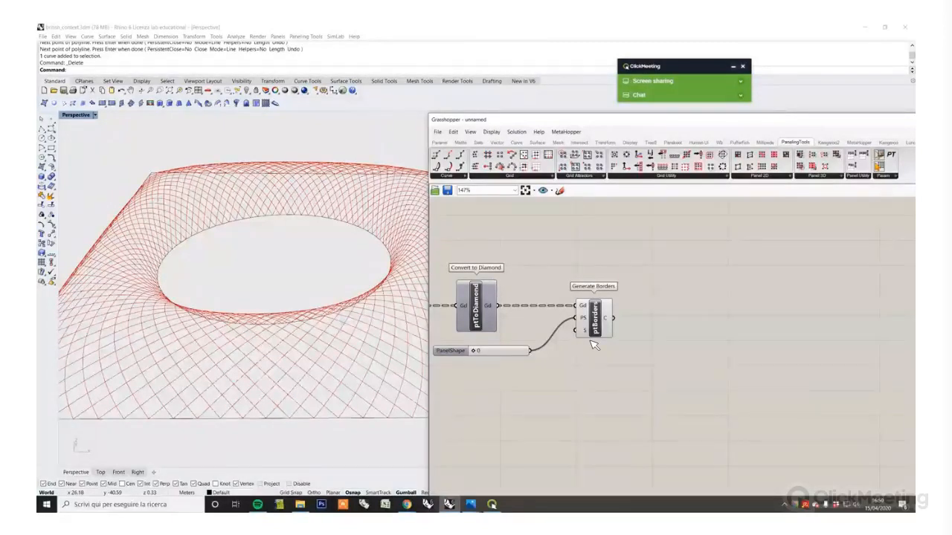
pyautogui.moveTo(592, 345); pyautogui.dragTo(612, 354, button='right')
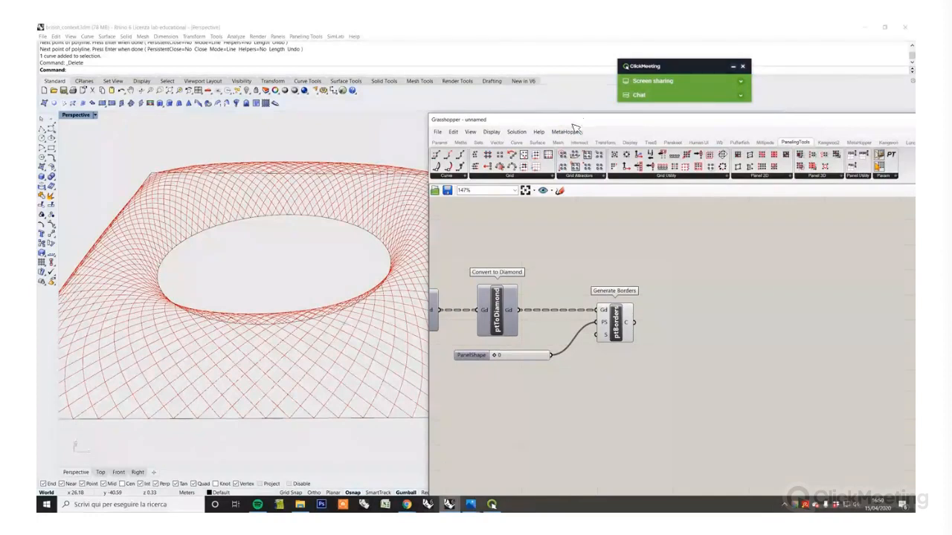
pyautogui.moveTo(573, 121); pyautogui.dragTo(254, 96)
pyautogui.moveTo(310, 225); pyautogui.dragTo(684, 285, button='right')
pyautogui.scroll(-2, 639, 305)
pyautogui.moveTo(223, 320); pyautogui.dragTo(314, 329, button='right')
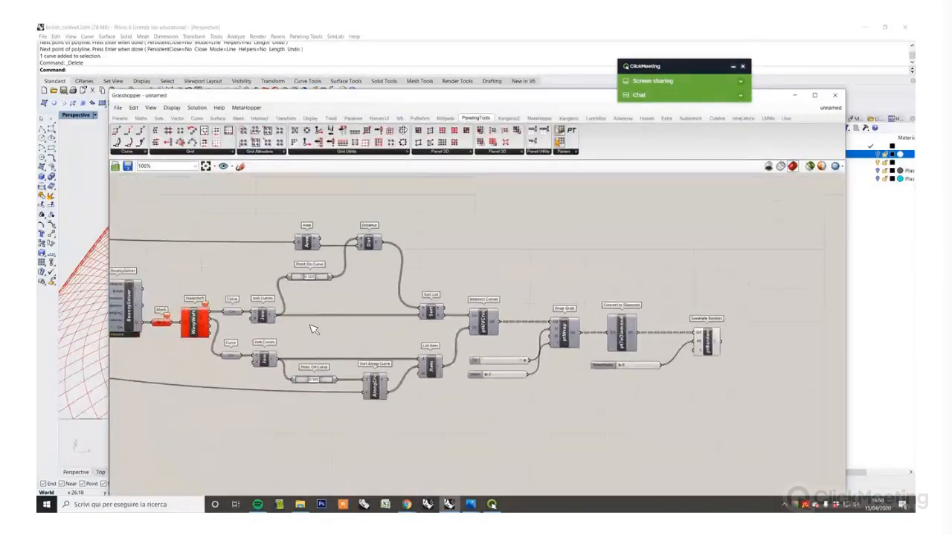
# Step: Review the component chain from WarpWeft through Join Curves, Sort List, List Item and Intersect Curves to Generate Borders
pyautogui.scroll(2, 312, 329)
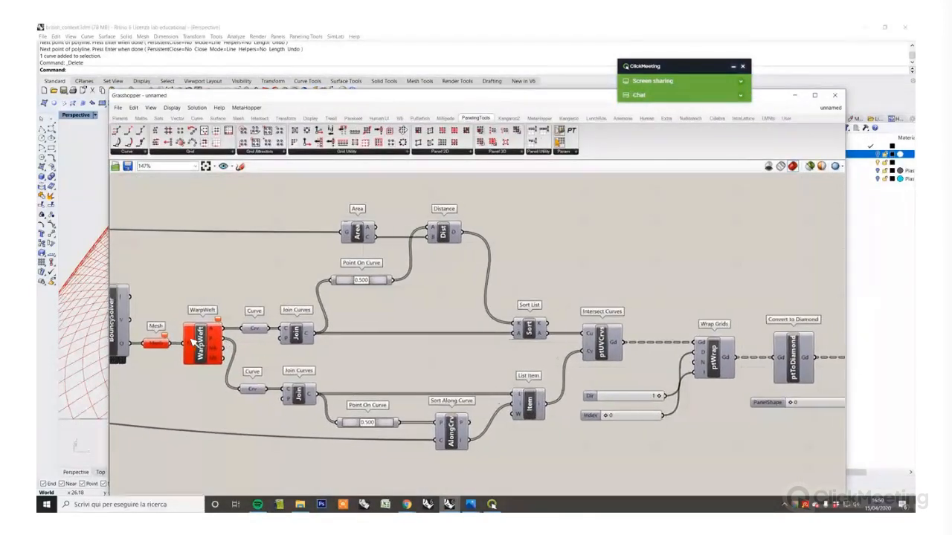
pyautogui.scroll(3, 195, 342)
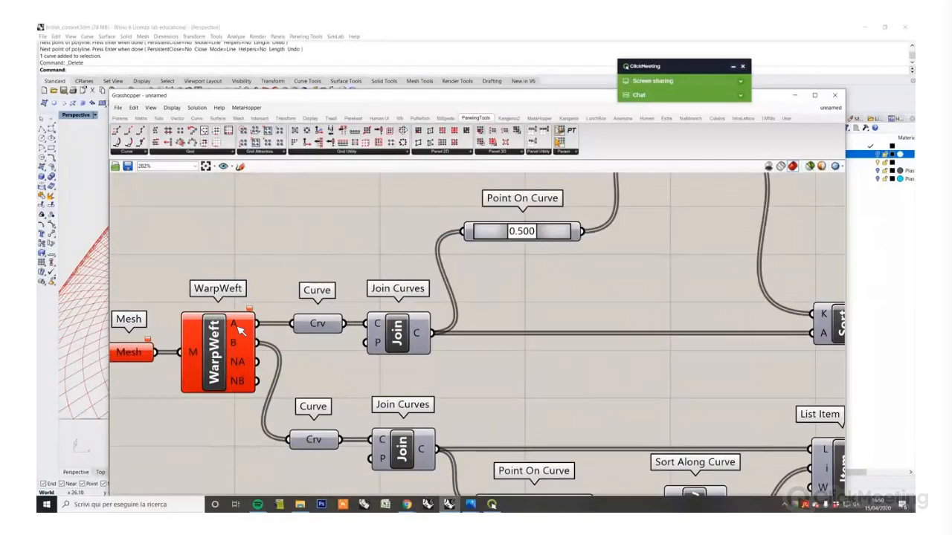
pyautogui.scroll(-1, 236, 332)
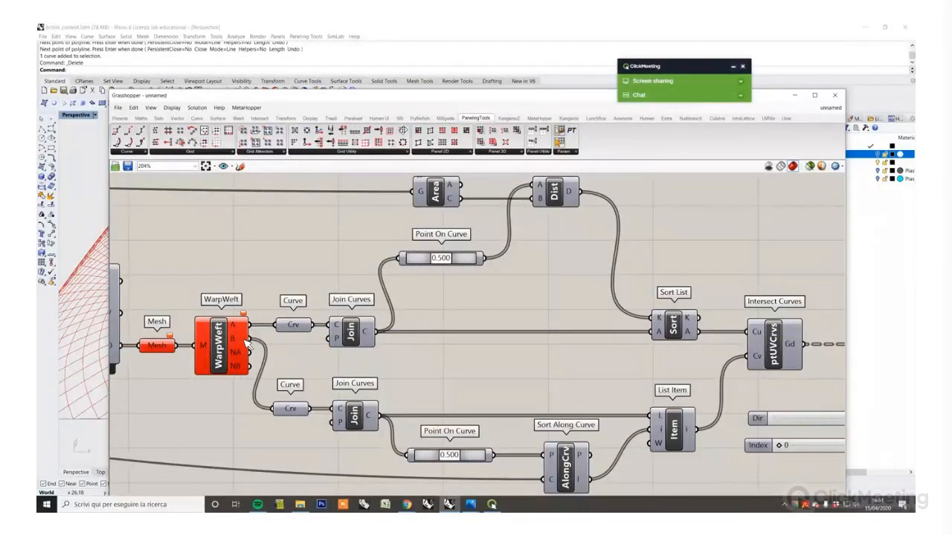
pyautogui.scroll(-2, 249, 342)
pyautogui.scroll(1, 254, 231)
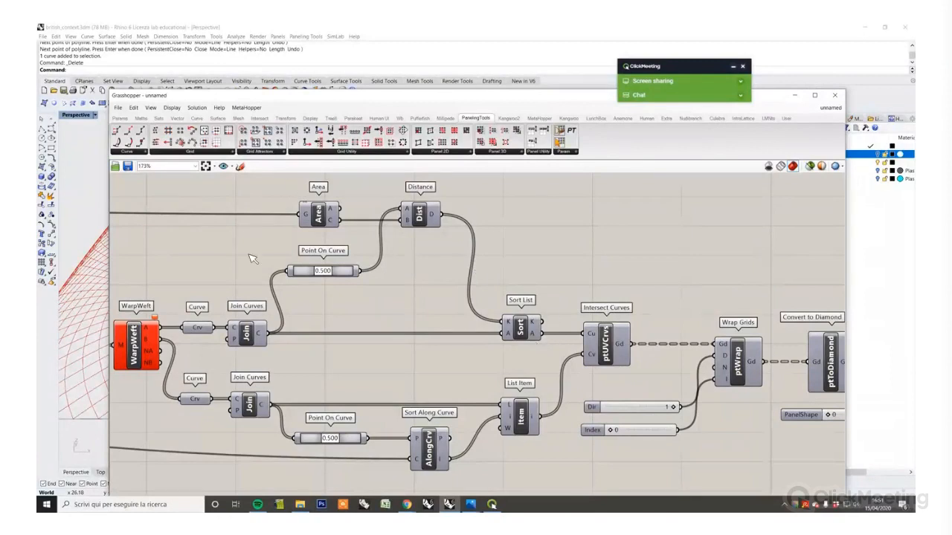
pyautogui.moveTo(382, 302); pyautogui.dragTo(368, 243, button='right')
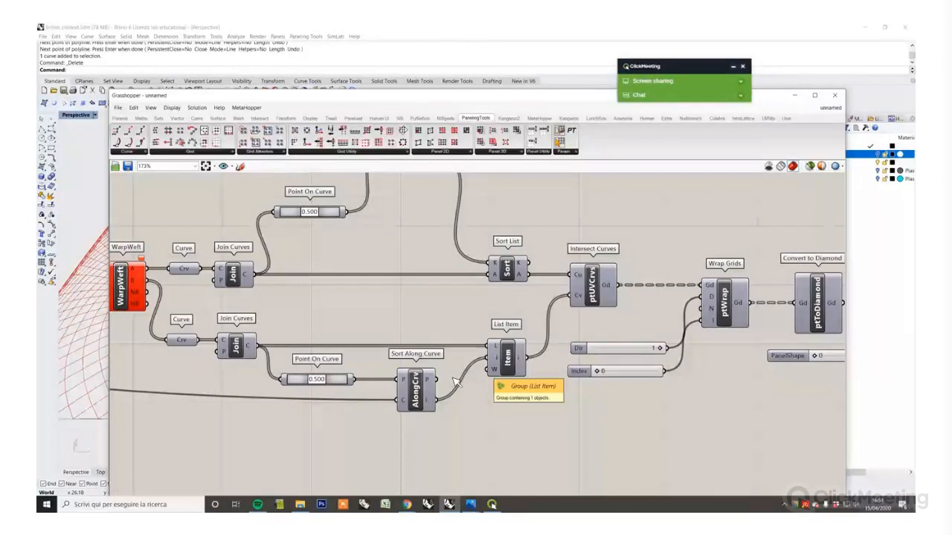
pyautogui.moveTo(594, 371); pyautogui.dragTo(384, 395, button='right')
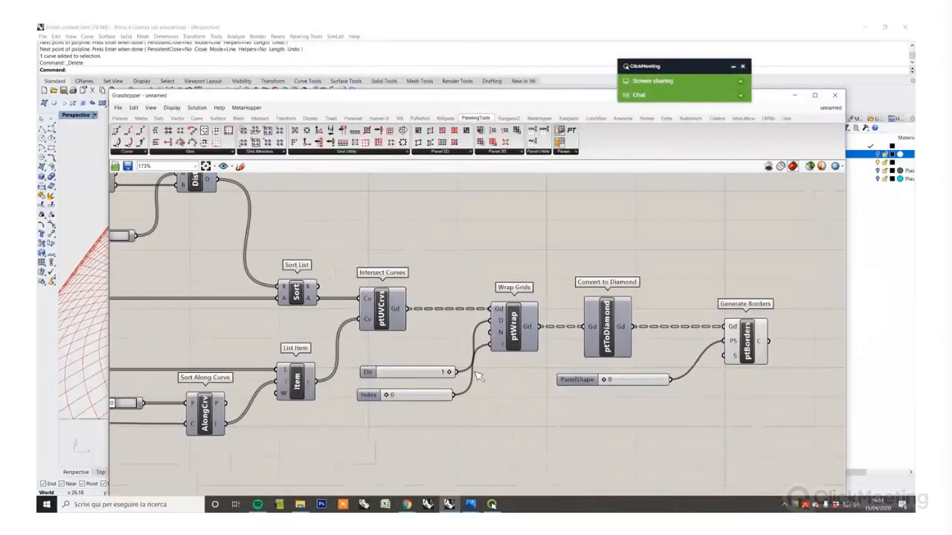
# Step: Move the Grasshopper window aside so the roof in the Perspective viewport shows next to Convert to Diamond and Generate Borders
pyautogui.moveTo(478, 377); pyautogui.dragTo(434, 354, button='right')
pyautogui.scroll(2, 478, 315)
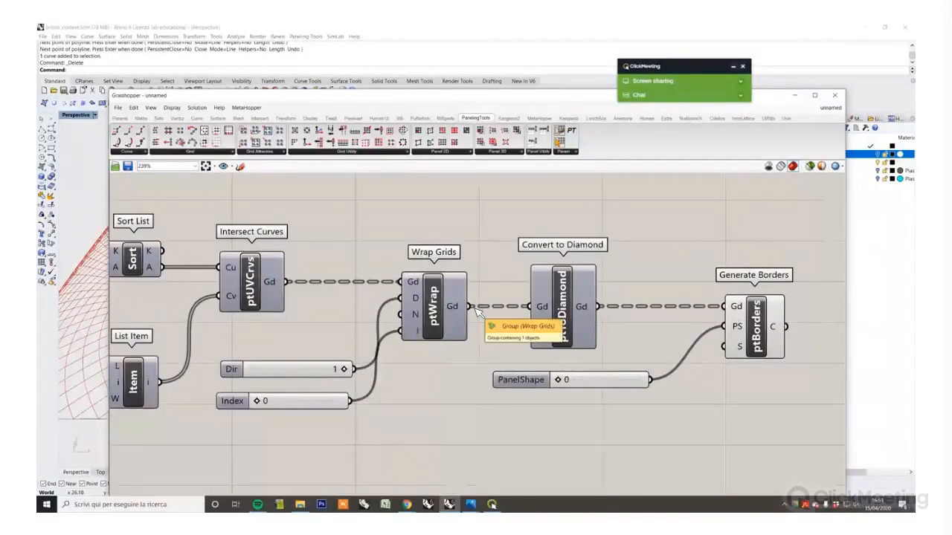
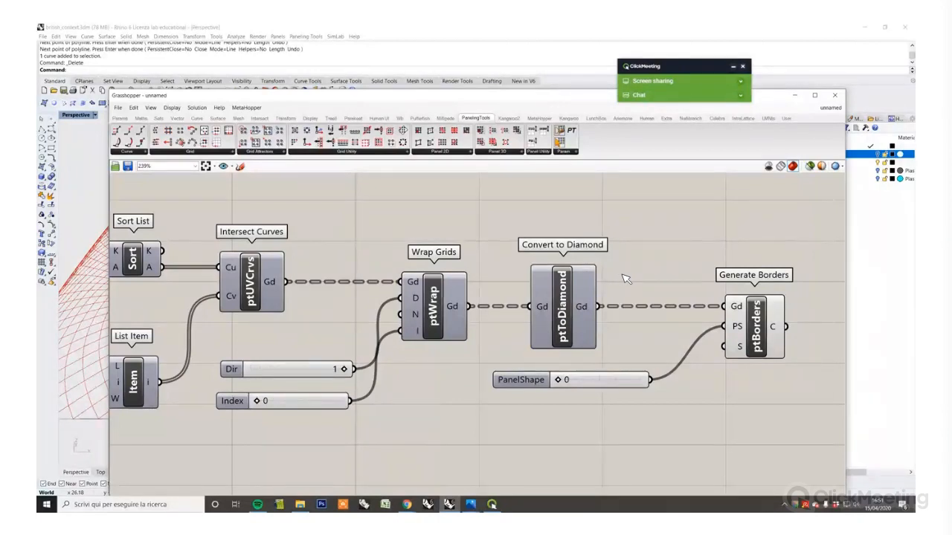
pyautogui.moveTo(788, 279); pyautogui.dragTo(606, 291, button='right')
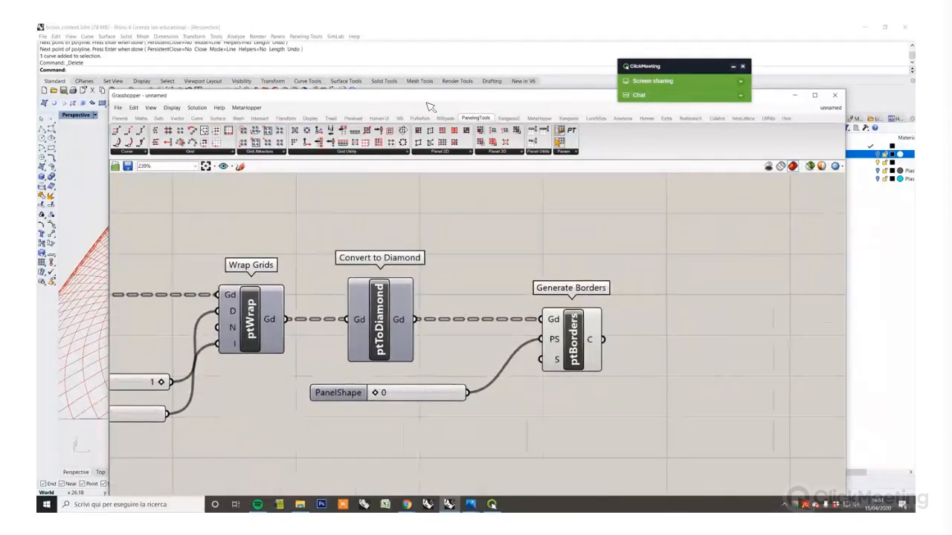
pyautogui.moveTo(521, 96); pyautogui.dragTo(791, 116)
pyautogui.moveTo(788, 292); pyautogui.dragTo(625, 293, button='right')
# Step: Turn on the preview of Convert to Diamond and examine its grid points on the roof from several angles
pyautogui.moveTo(454, 381); pyautogui.dragTo(559, 258)
pyautogui.rightClick(559, 258)
pyautogui.click(579, 261)
pyautogui.click(580, 263)
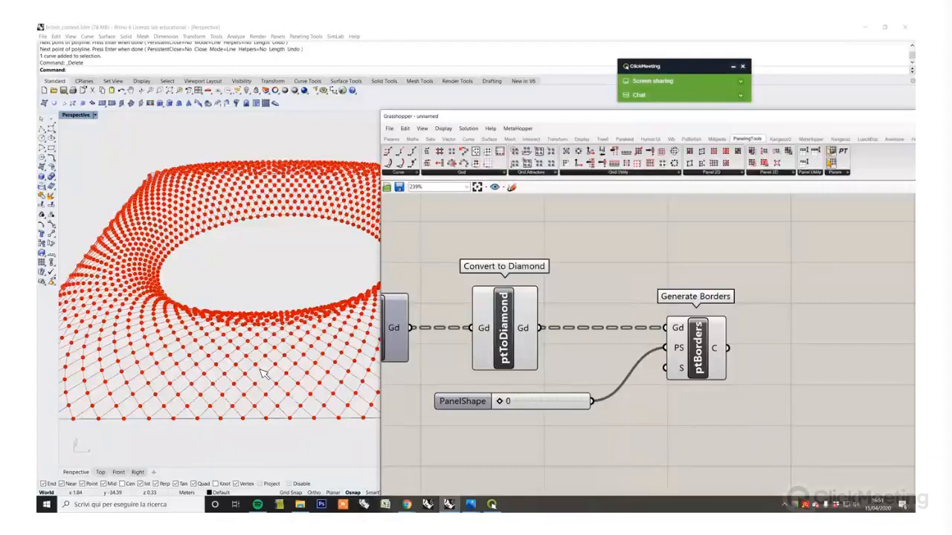
pyautogui.moveTo(260, 370)
pyautogui.mouseDown(button='right')
pyautogui.moveTo(346, 366)
pyautogui.moveTo(257, 369)
pyautogui.moveTo(269, 362)
pyautogui.mouseUp(button='right')
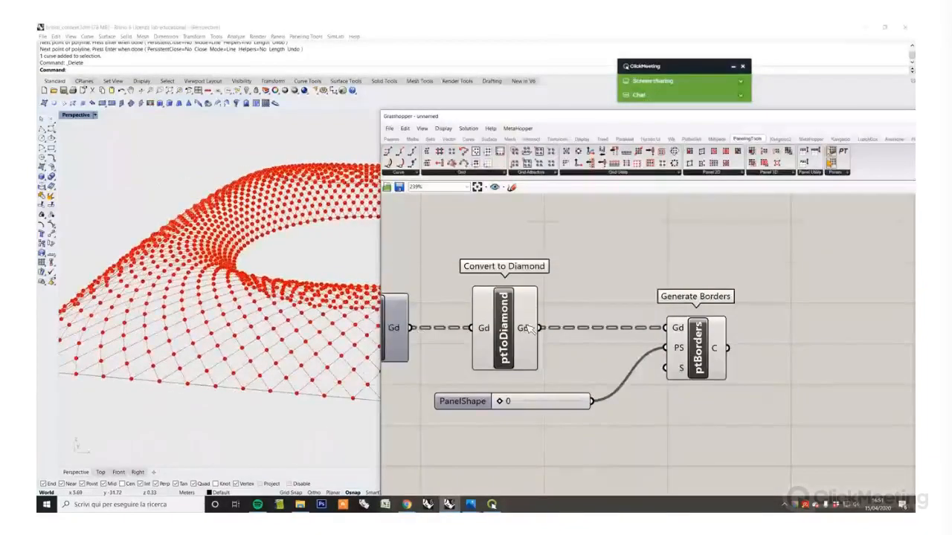
pyautogui.moveTo(149, 387); pyautogui.dragTo(134, 363, button='right')
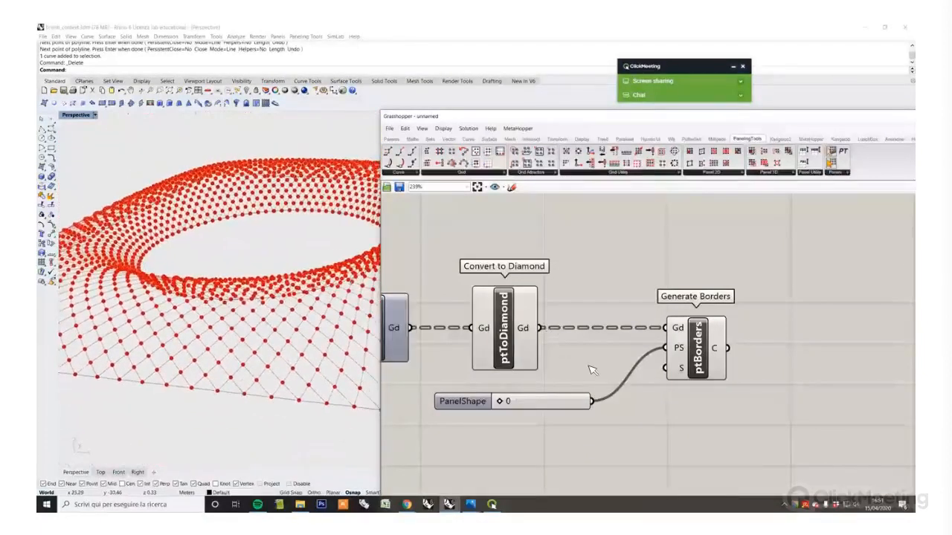
# Step: Turn off the preview of Convert to Diamond and examine the diamond borders on the roof
pyautogui.click(520, 349)
pyautogui.rightClick(551, 269)
pyautogui.click(573, 281)
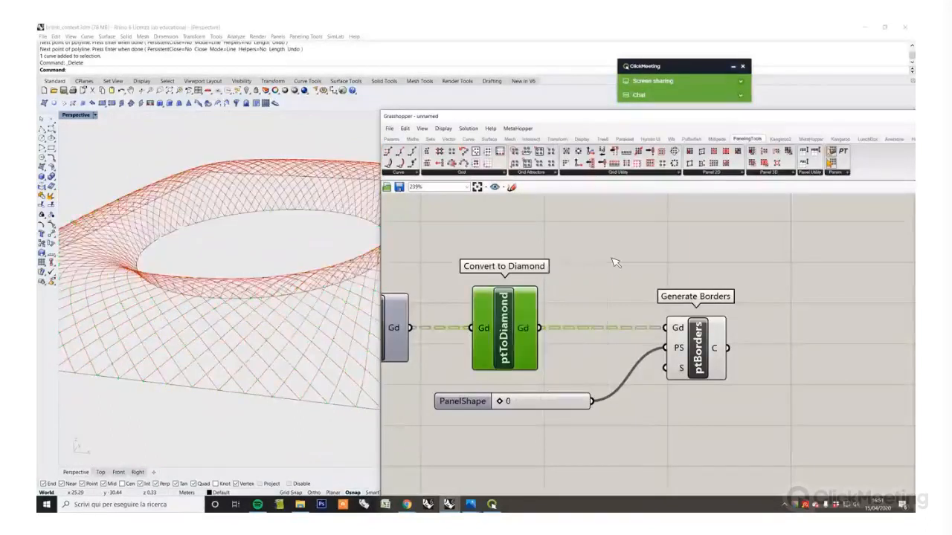
pyautogui.click(611, 263)
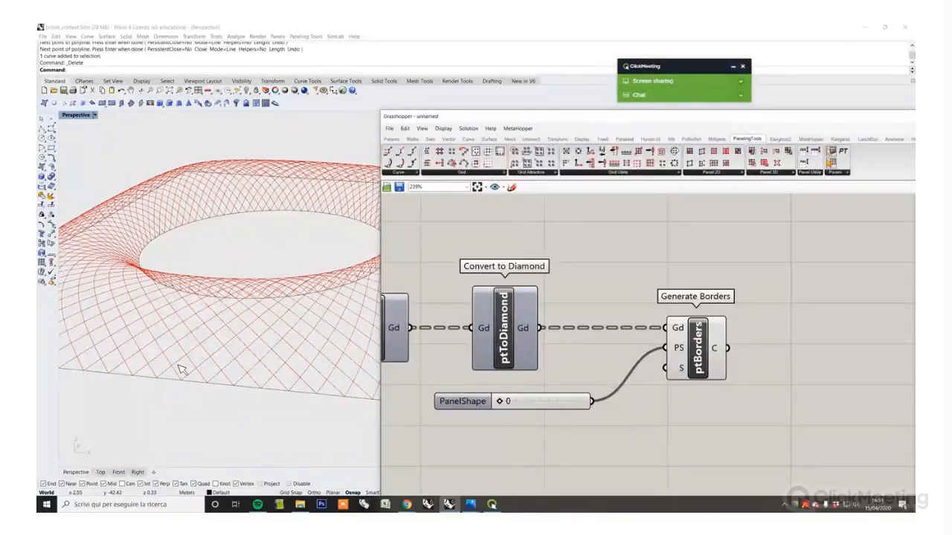
pyautogui.moveTo(181, 365); pyautogui.dragTo(587, 372, button='right')
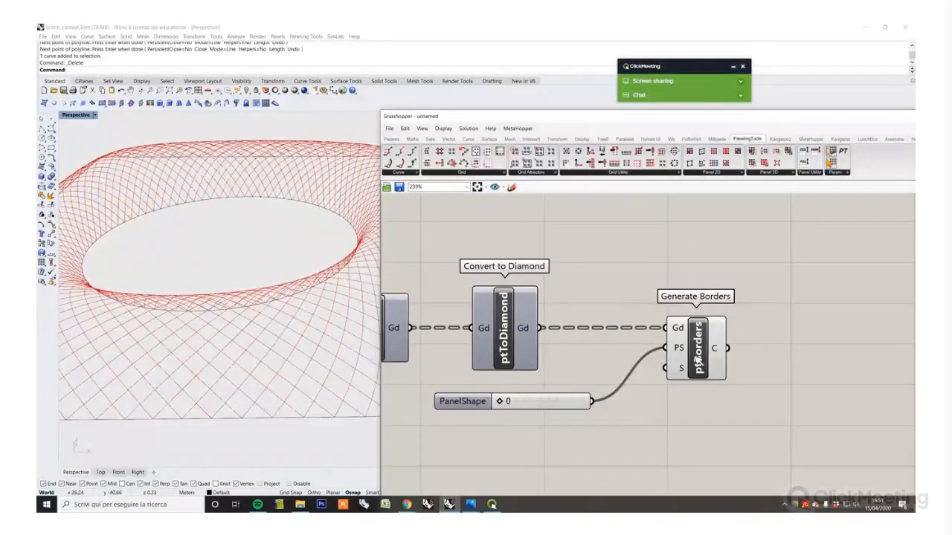
# Step: Move Generate Borders and its PanelShape slider closer to Convert to Diamond, and connect the C output to a new Explode component
pyautogui.moveTo(557, 402); pyautogui.dragTo(465, 404)
pyautogui.moveTo(712, 367); pyautogui.dragTo(632, 367)
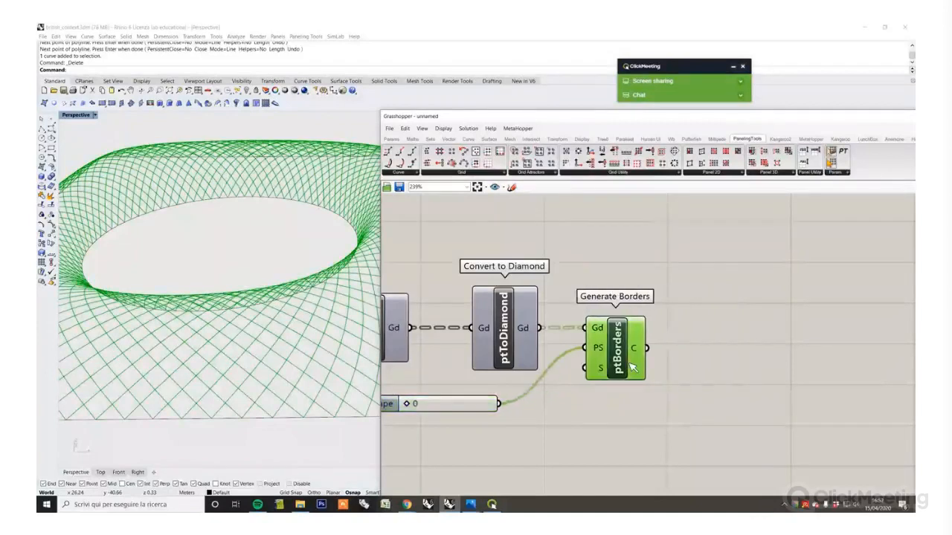
pyautogui.click(733, 377)
pyautogui.moveTo(733, 378); pyautogui.dragTo(666, 372, button='right')
pyautogui.doubleClick(728, 368)
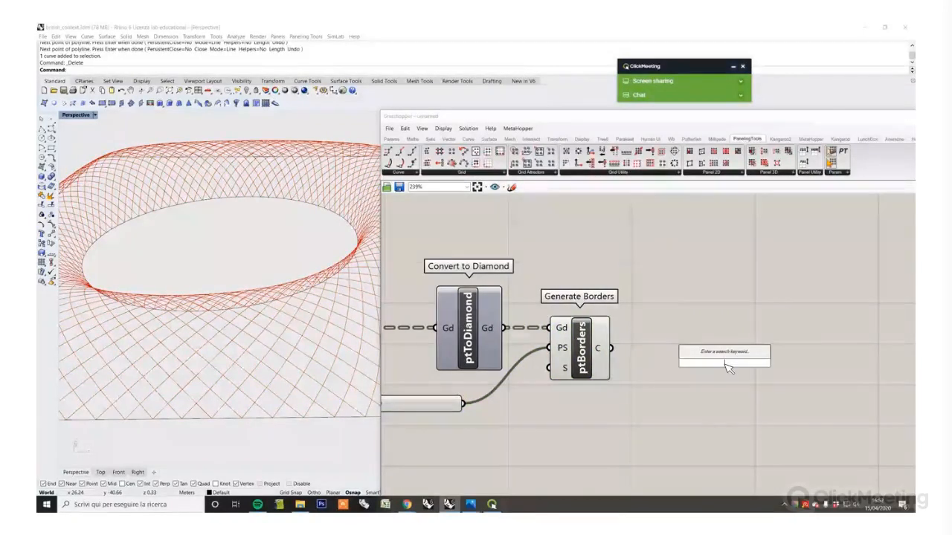
pyautogui.write('explo')
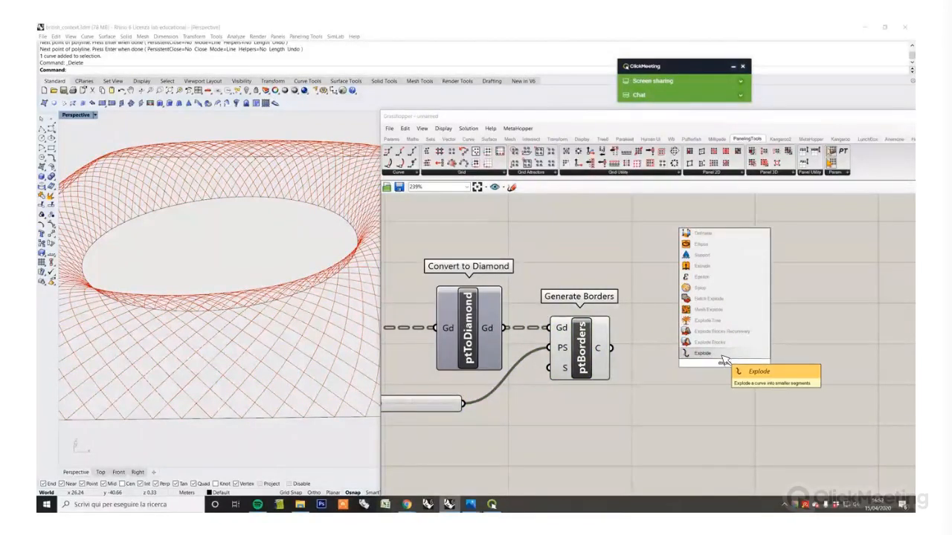
pyautogui.click(703, 353)
pyautogui.moveTo(611, 348); pyautogui.dragTo(710, 362)
# Step: Turn off the preview of Generate Borders
pyautogui.moveTo(627, 388); pyautogui.dragTo(592, 308)
pyautogui.middleClick(617, 253)
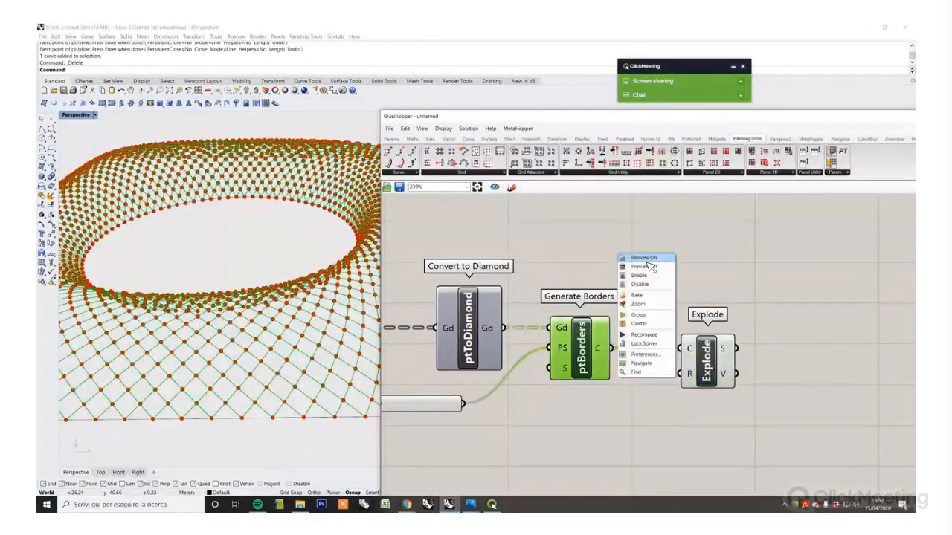
pyautogui.click(663, 265)
pyautogui.click(668, 265)
pyautogui.moveTo(700, 349); pyautogui.dragTo(647, 345, button='right')
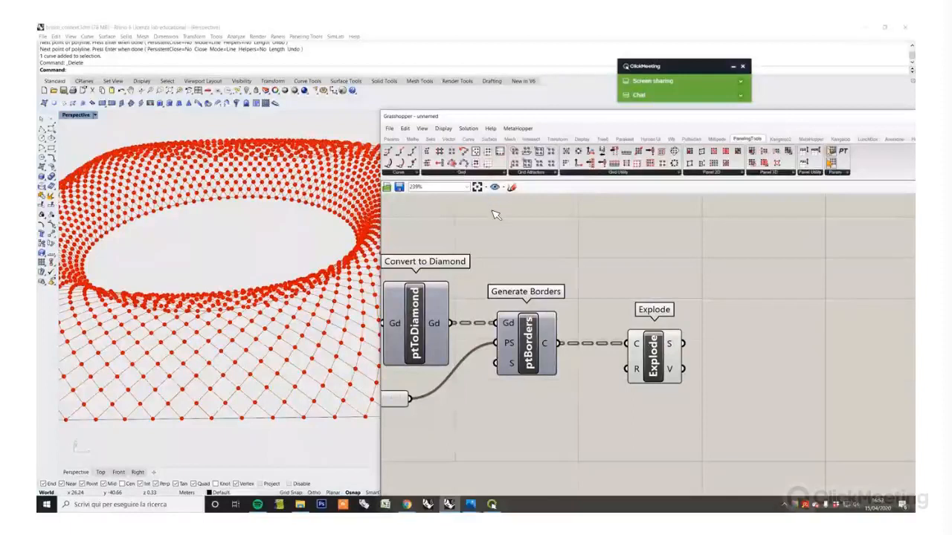
# Step: Sketch a diamond with sides numbered 0 to 3, split vertically into two hatched triangles, and delete the sketch
pyautogui.click(511, 186)
pyautogui.moveTo(764, 234); pyautogui.dragTo(732, 256)
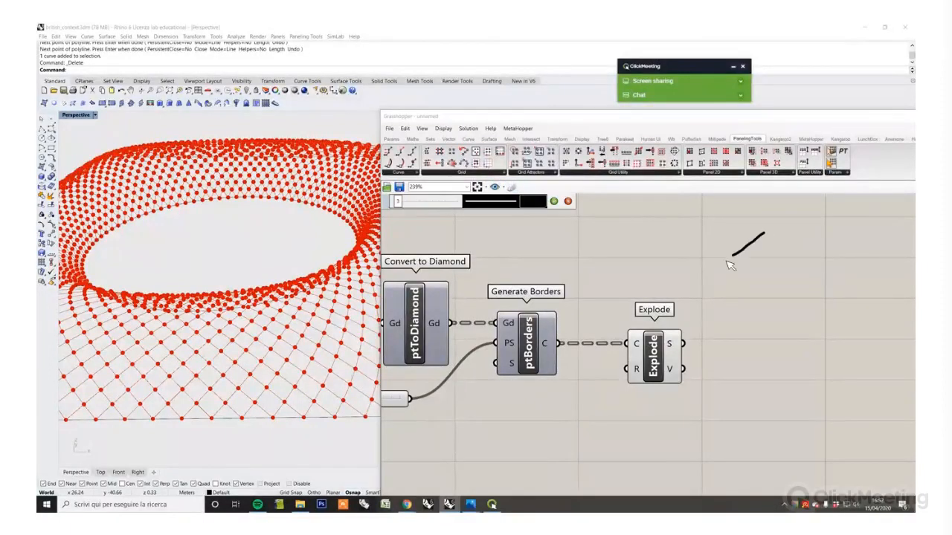
pyautogui.moveTo(774, 301); pyautogui.dragTo(820, 266)
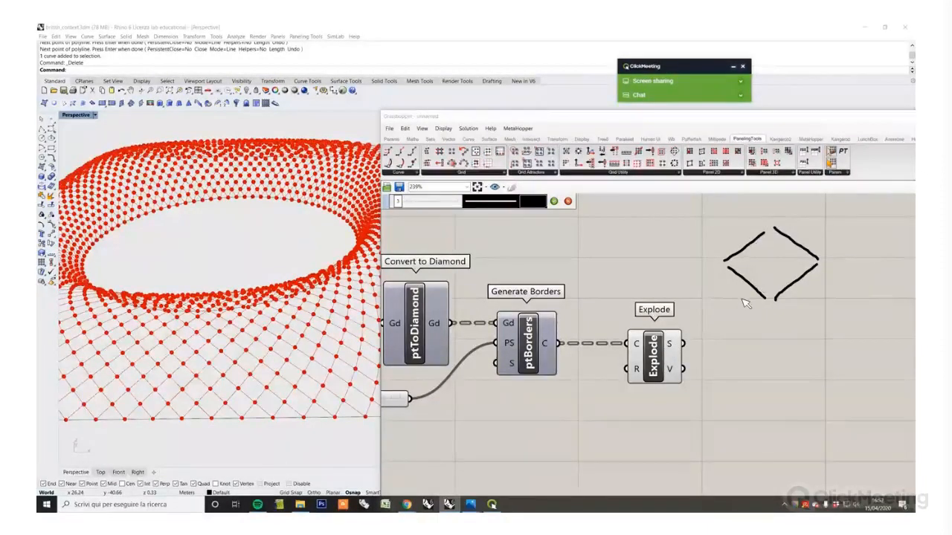
pyautogui.moveTo(742, 298); pyautogui.dragTo(742, 298)
pyautogui.moveTo(797, 229); pyautogui.dragTo(806, 240)
pyautogui.moveTo(734, 230); pyautogui.dragTo(733, 242)
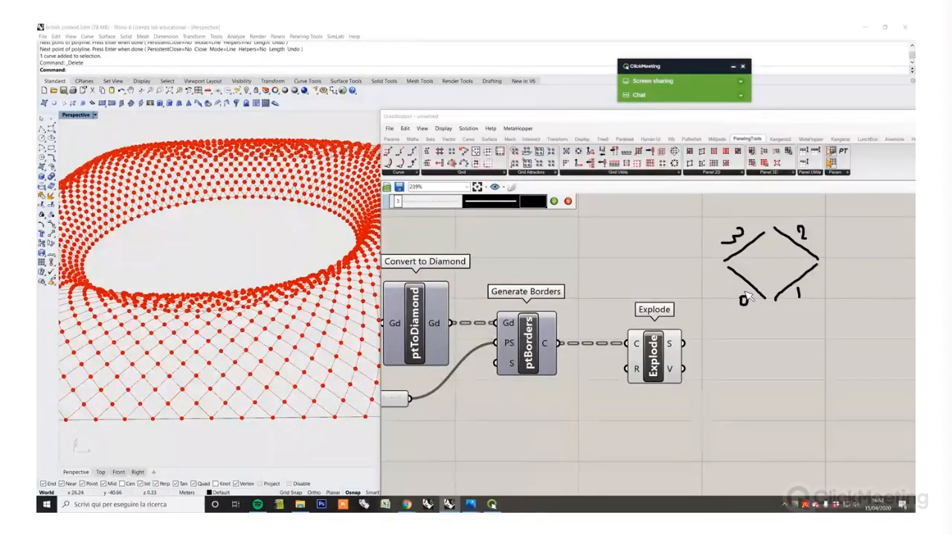
pyautogui.moveTo(747, 254)
pyautogui.mouseDown()
pyautogui.moveTo(751, 285)
pyautogui.moveTo(796, 246)
pyautogui.moveTo(770, 304)
pyautogui.moveTo(754, 257)
pyautogui.moveTo(781, 240)
pyautogui.moveTo(815, 288)
pyautogui.moveTo(728, 240)
pyautogui.mouseUp()
pyautogui.click(553, 201)
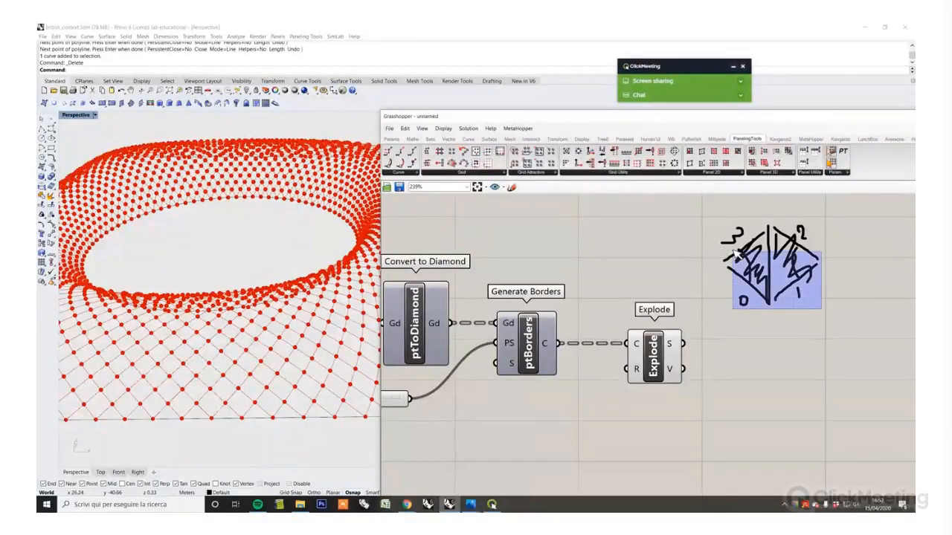
pyautogui.press('Delete')
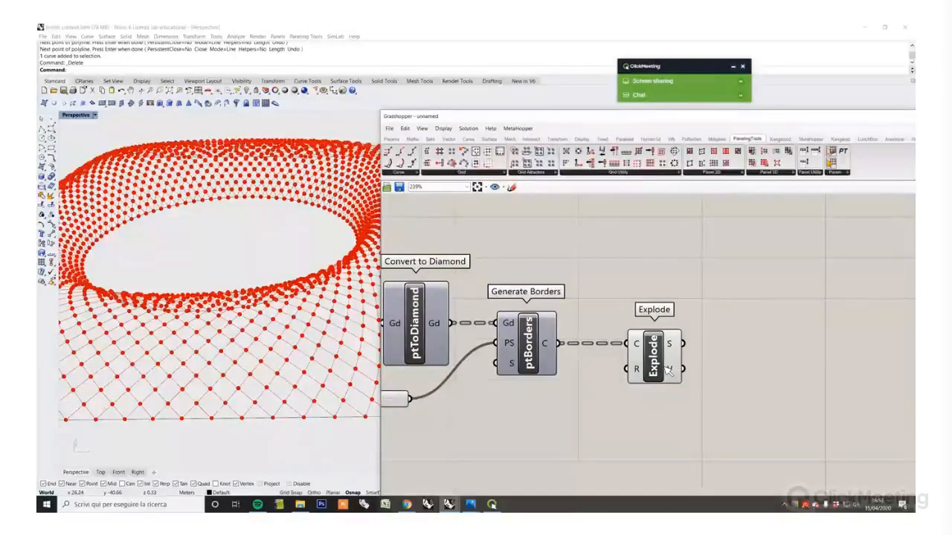
# Step: Move Explode closer to Generate Borders and connect its S output to the L input of a new List Item component
pyautogui.moveTo(669, 372); pyautogui.dragTo(638, 380)
pyautogui.click(669, 393)
pyautogui.doubleClick(732, 418)
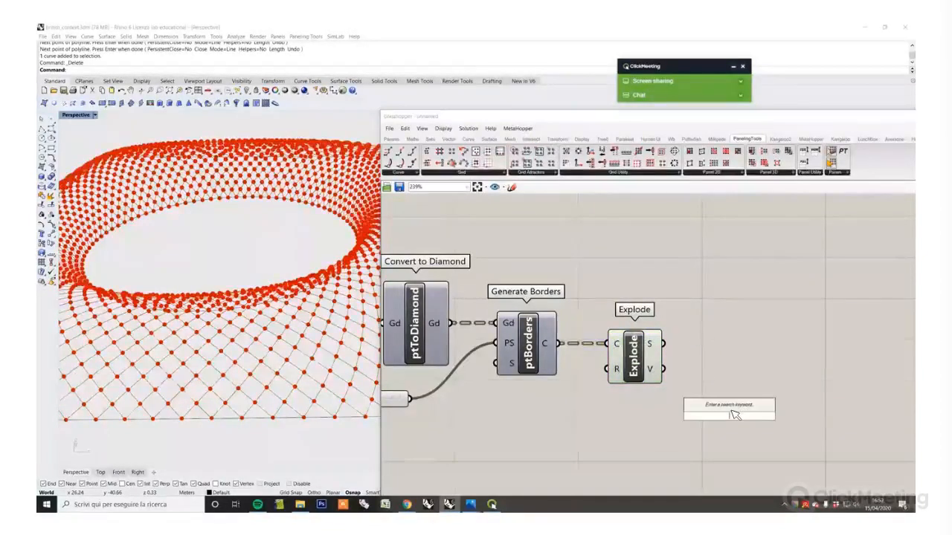
pyautogui.write('iso')
pyautogui.write('m')
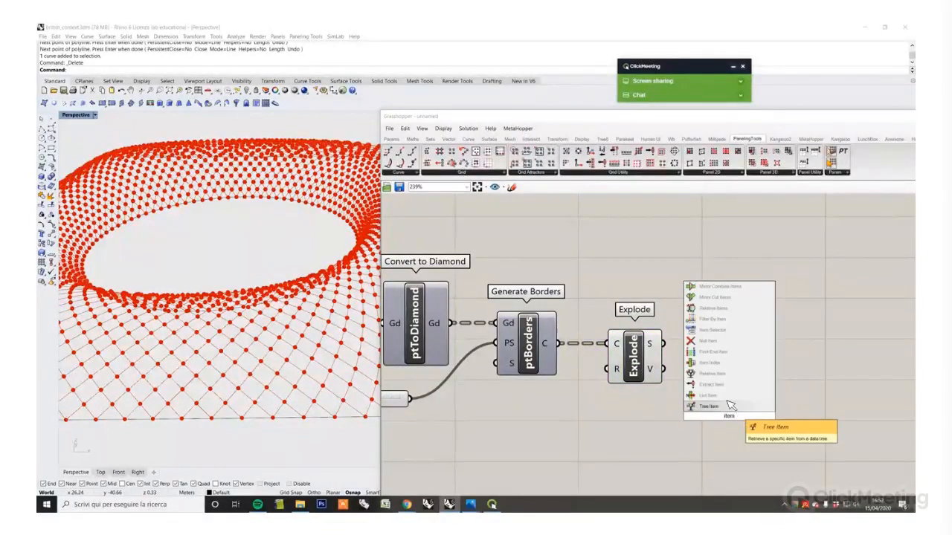
pyautogui.press('Return')
pyautogui.moveTo(743, 396); pyautogui.dragTo(756, 339)
pyautogui.moveTo(662, 342); pyautogui.dragTo(715, 343)
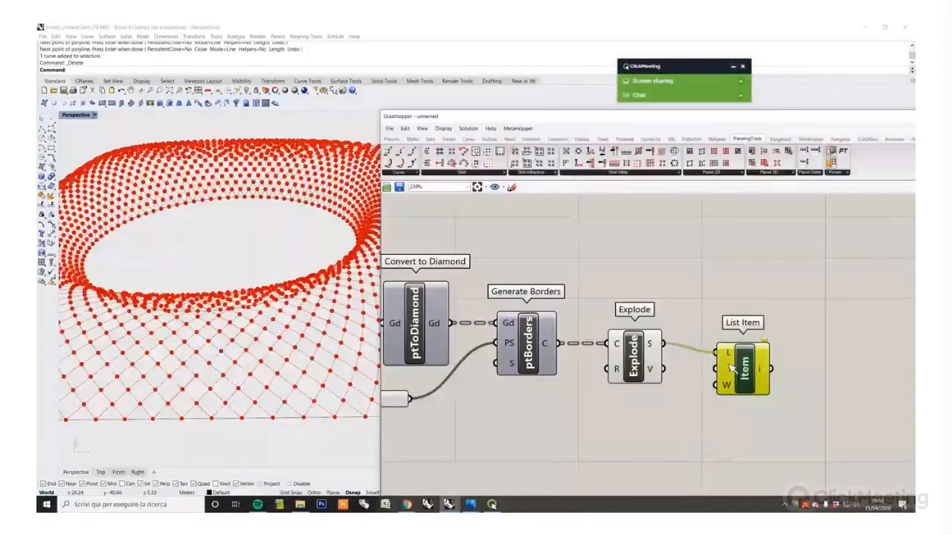
# Step: Add the outputs +1, +2 and +3 to the List Item component after Explode
pyautogui.scroll(4, 706, 364)
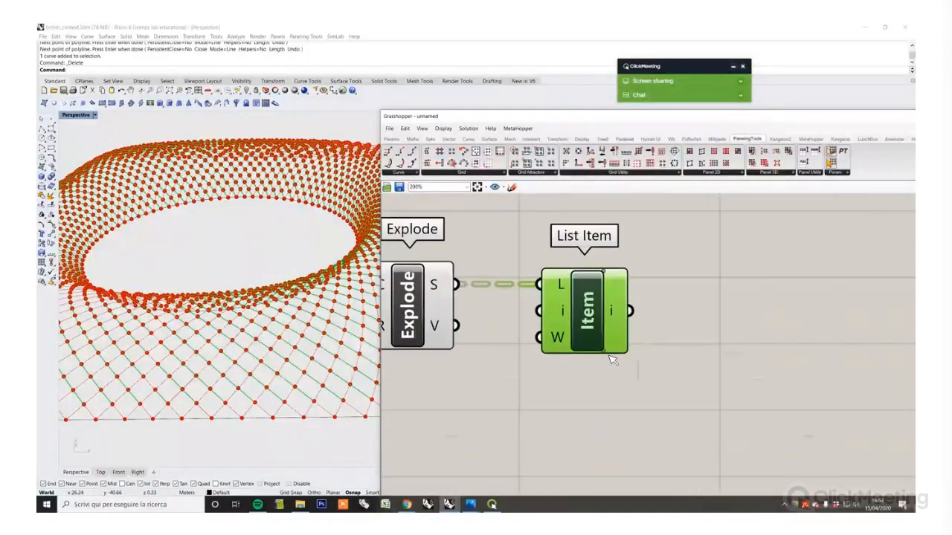
pyautogui.click(603, 350)
pyautogui.click(603, 350)
pyautogui.click(610, 359)
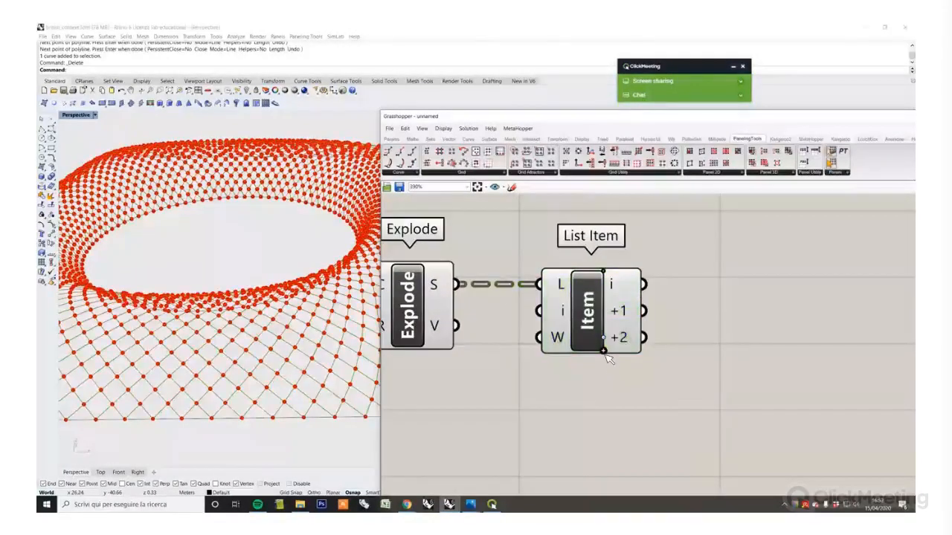
pyautogui.click(604, 350)
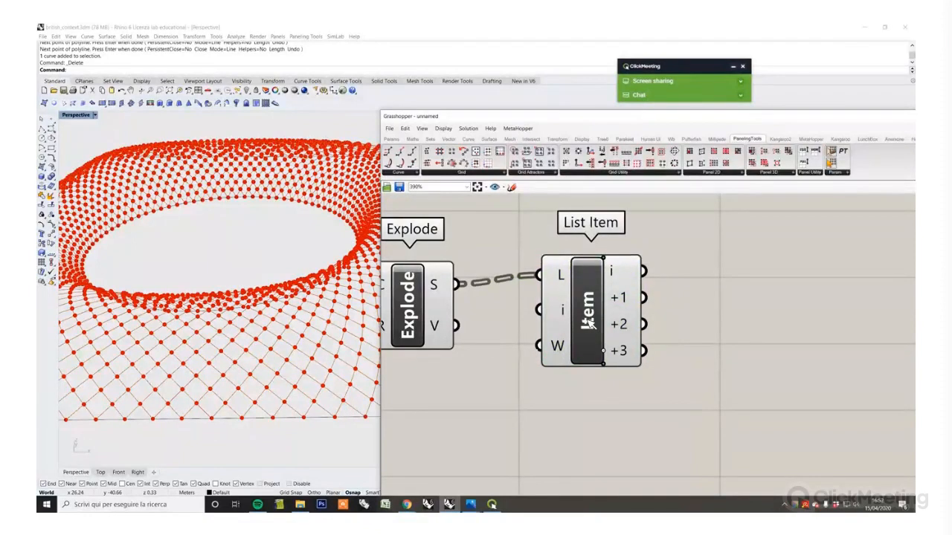
pyautogui.click(587, 319)
pyautogui.click(571, 400)
# Step: Sketch a diamond with its four separate sides numbered 0 to 3 beside List Item, and discard the sketch
pyautogui.moveTo(662, 294)
pyautogui.mouseDown(button='right')
pyautogui.moveTo(589, 339)
pyautogui.moveTo(535, 352)
pyautogui.mouseUp(button='right')
pyautogui.click(511, 186)
pyautogui.moveTo(644, 231)
pyautogui.mouseDown()
pyautogui.moveTo(593, 290)
pyautogui.moveTo(656, 344)
pyautogui.moveTo(737, 293)
pyautogui.moveTo(663, 226)
pyautogui.mouseUp()
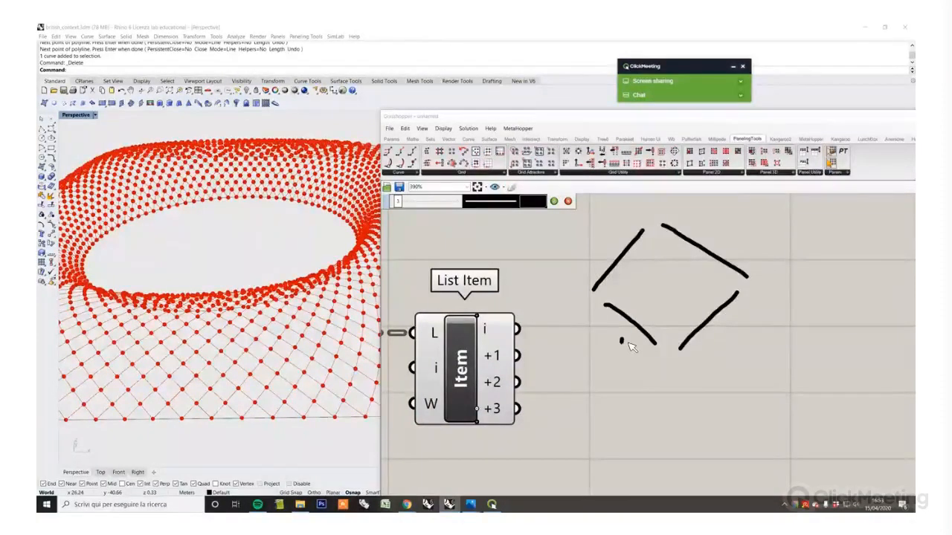
pyautogui.moveTo(627, 336); pyautogui.dragTo(623, 341)
pyautogui.moveTo(724, 320); pyautogui.dragTo(724, 331)
pyautogui.moveTo(706, 232); pyautogui.dragTo(734, 243)
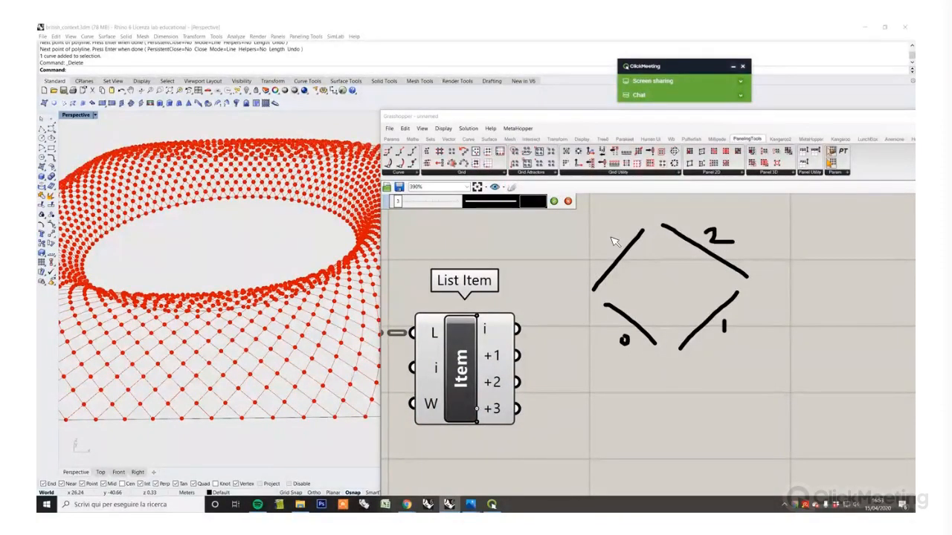
pyautogui.moveTo(605, 236); pyautogui.dragTo(601, 254)
pyautogui.click(568, 202)
pyautogui.moveTo(676, 313); pyautogui.dragTo(743, 301, button='right')
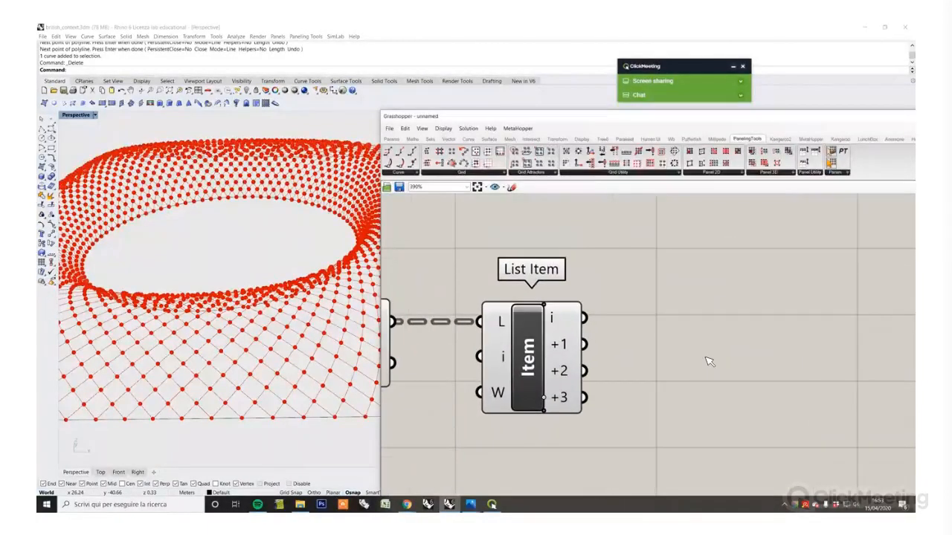
# Step: Add a Merge component and place it after List Item with room for the wires
pyautogui.doubleClick(706, 357)
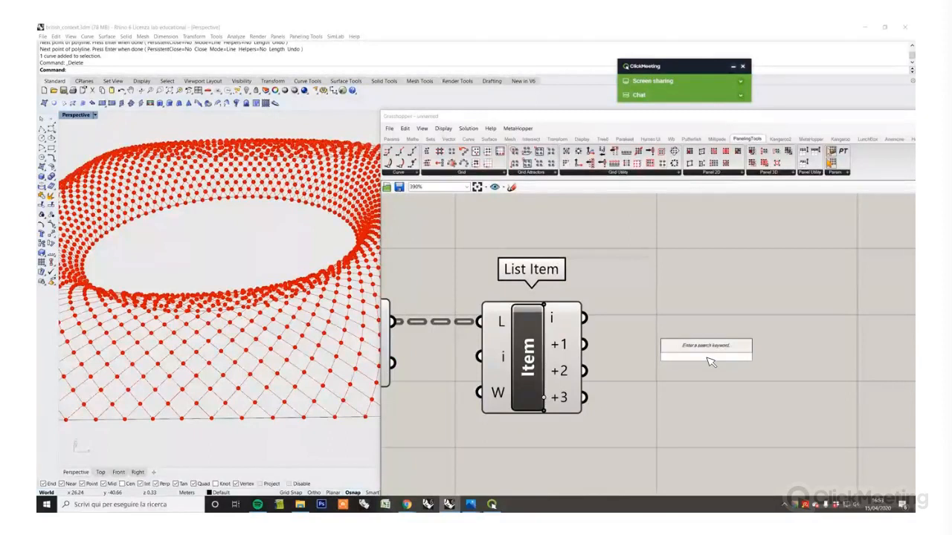
pyautogui.write('merge')
pyautogui.press('Return')
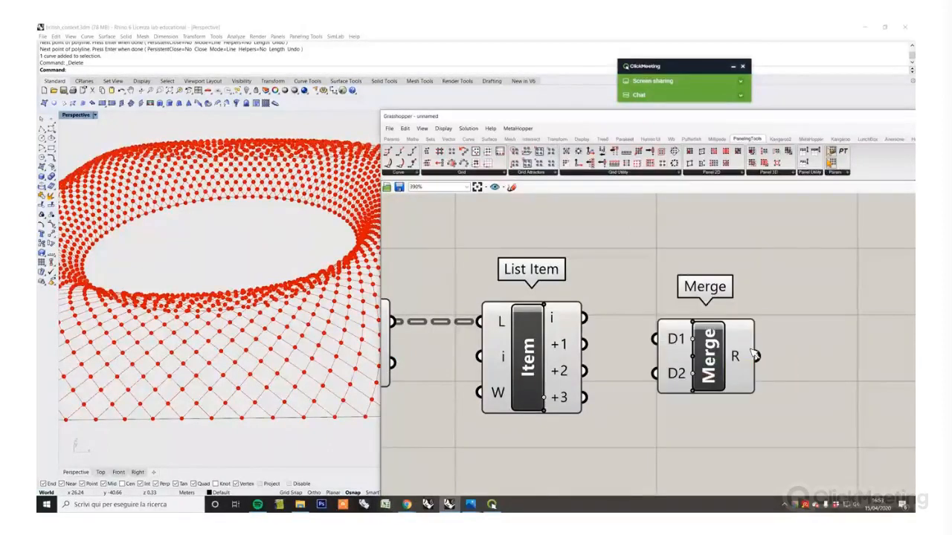
pyautogui.moveTo(751, 351); pyautogui.dragTo(851, 311)
pyautogui.moveTo(666, 318); pyautogui.dragTo(563, 317, button='right')
pyautogui.scroll(-1, 589, 312)
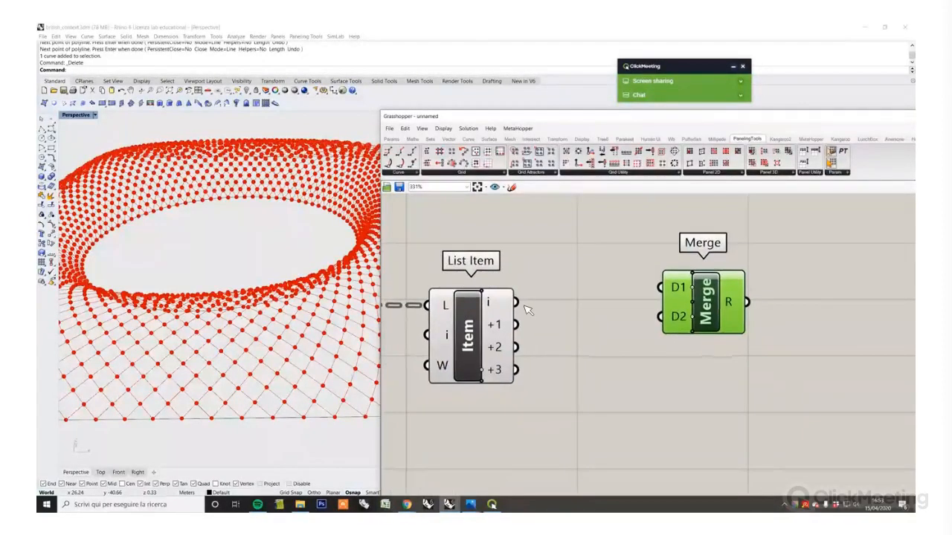
# Step: Connect List Item's i output to Merge's D1 and its +1 output to D2, aligning Merge with the List Item outputs
pyautogui.moveTo(517, 302); pyautogui.dragTo(657, 290)
pyautogui.moveTo(725, 314); pyautogui.dragTo(761, 328)
pyautogui.click(580, 338)
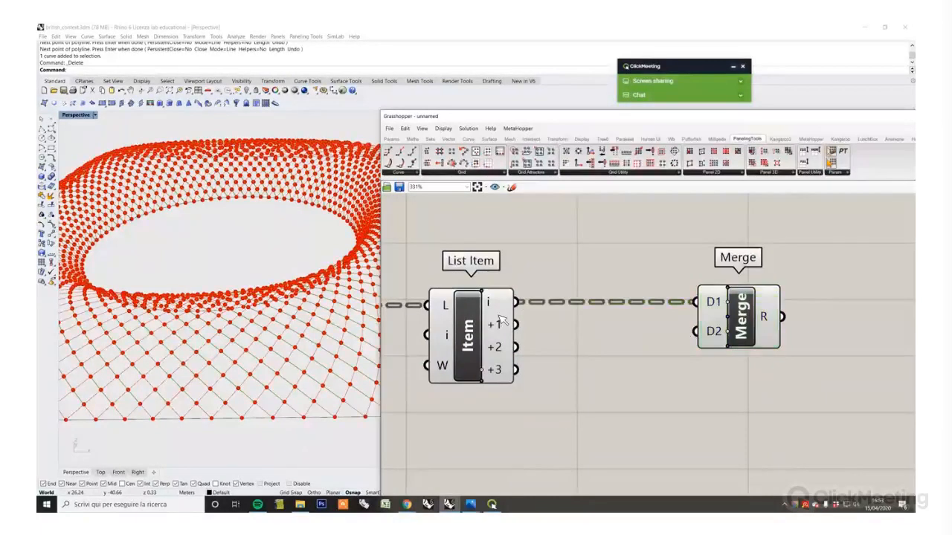
pyautogui.moveTo(495, 307)
pyautogui.moveTo(515, 325); pyautogui.dragTo(753, 361)
# Step: Add a Loft component after Merge
pyautogui.doubleClick(880, 327)
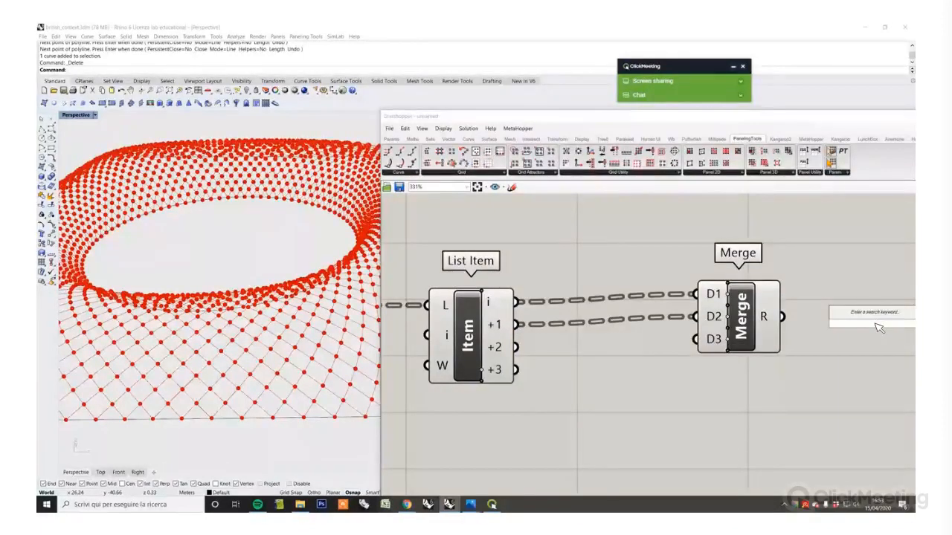
pyautogui.write('loft')
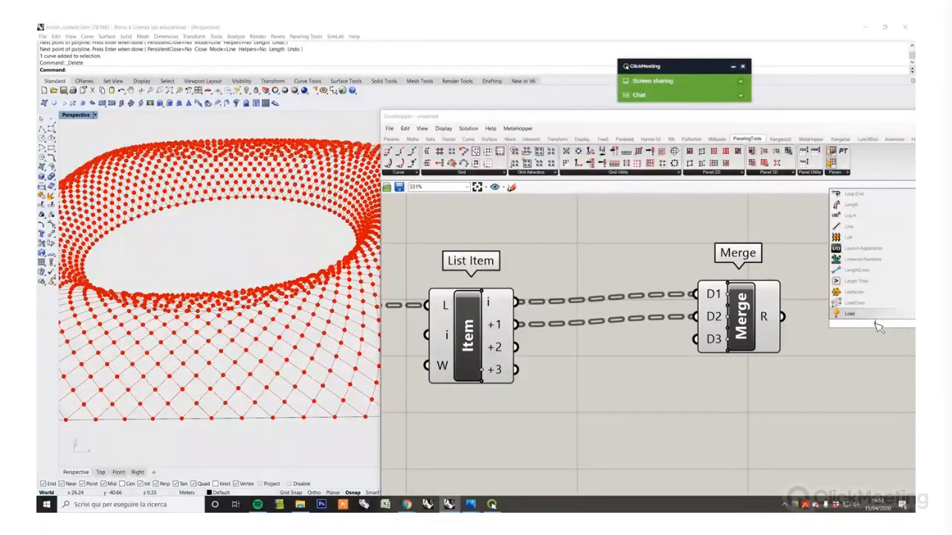
pyautogui.click(847, 314)
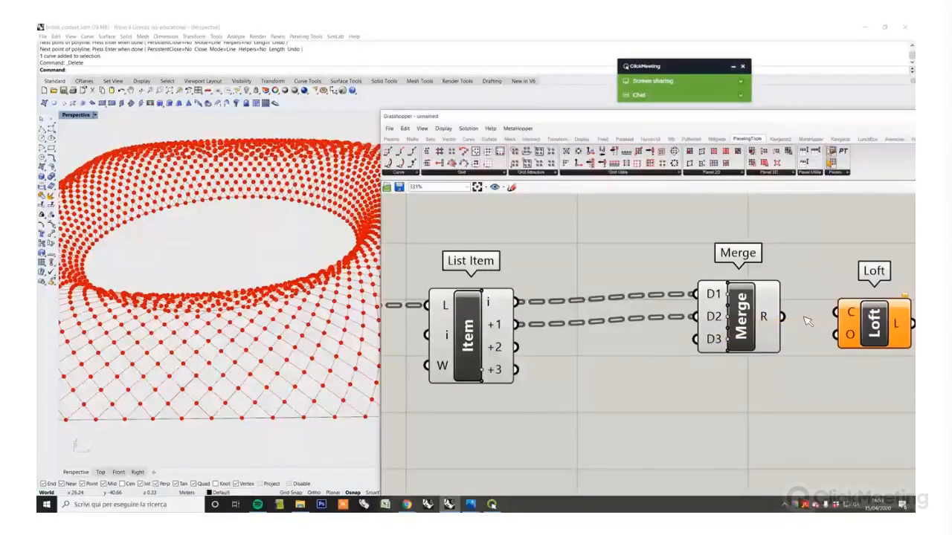
# Step: Connect Merge's R output to Loft's C input and align Merge and Loft so the wires run straight
pyautogui.moveTo(782, 317); pyautogui.dragTo(834, 313)
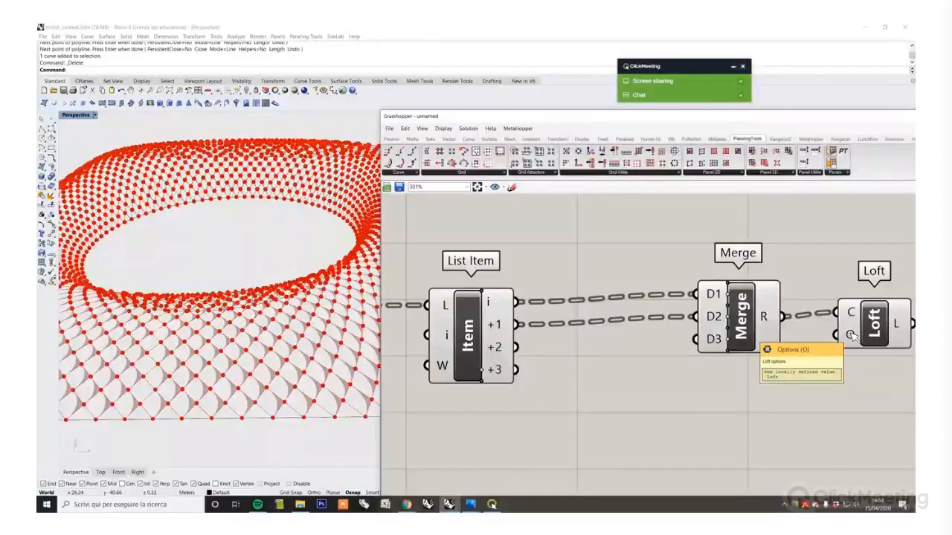
pyautogui.moveTo(856, 328); pyautogui.dragTo(841, 338)
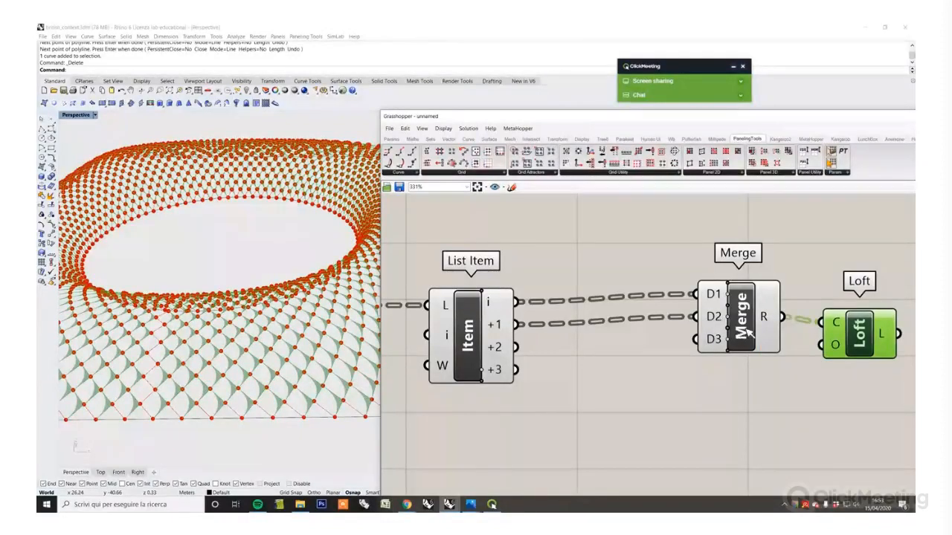
pyautogui.moveTo(745, 328); pyautogui.dragTo(739, 338)
pyautogui.click(801, 375)
pyautogui.moveTo(858, 352); pyautogui.dragTo(847, 355)
pyautogui.click(523, 398)
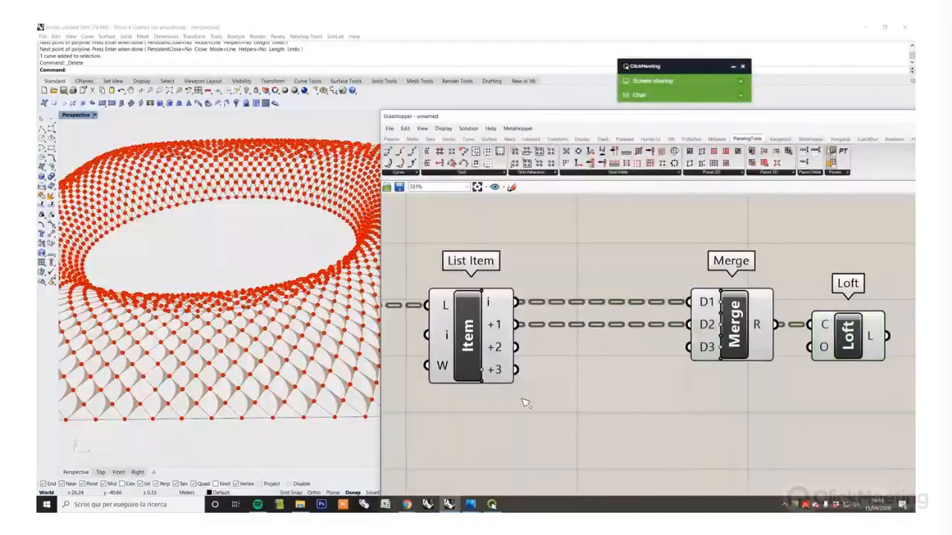
# Step: Sketch two arrows below List Item showing the directions of two adjacent diamond edges, and discard the sketch
pyautogui.scroll(-5, 290, 431)
pyautogui.scroll(13, 276, 379)
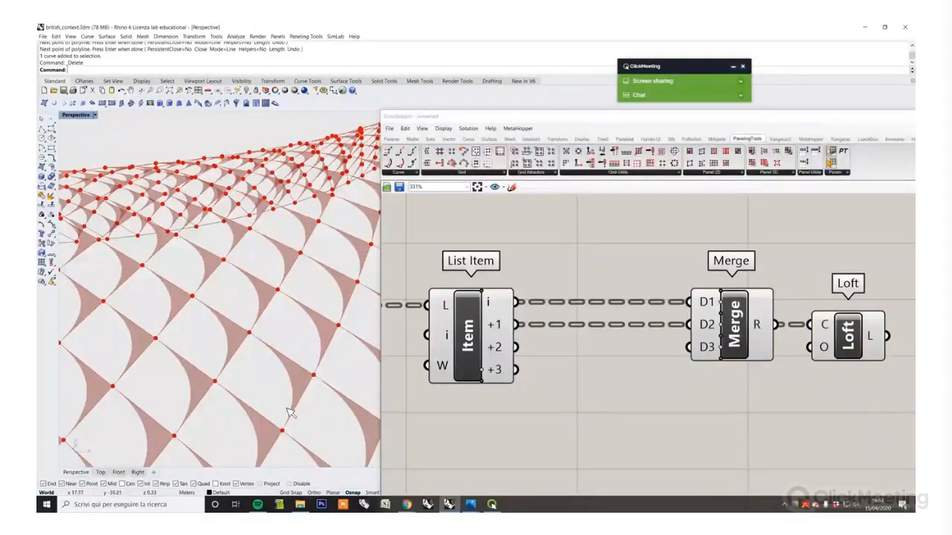
pyautogui.scroll(-3, 277, 360)
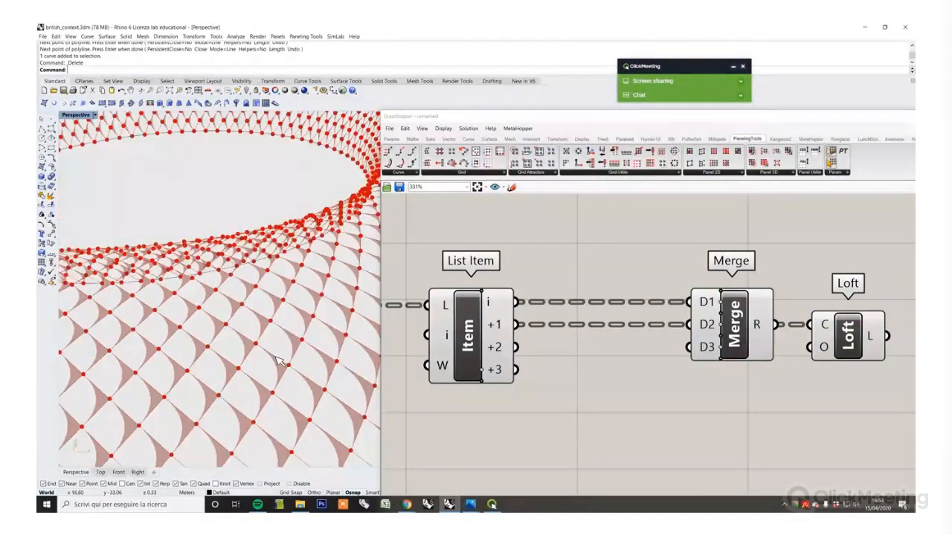
pyautogui.scroll(-3, 277, 361)
pyautogui.moveTo(651, 354); pyautogui.dragTo(630, 272, button='right')
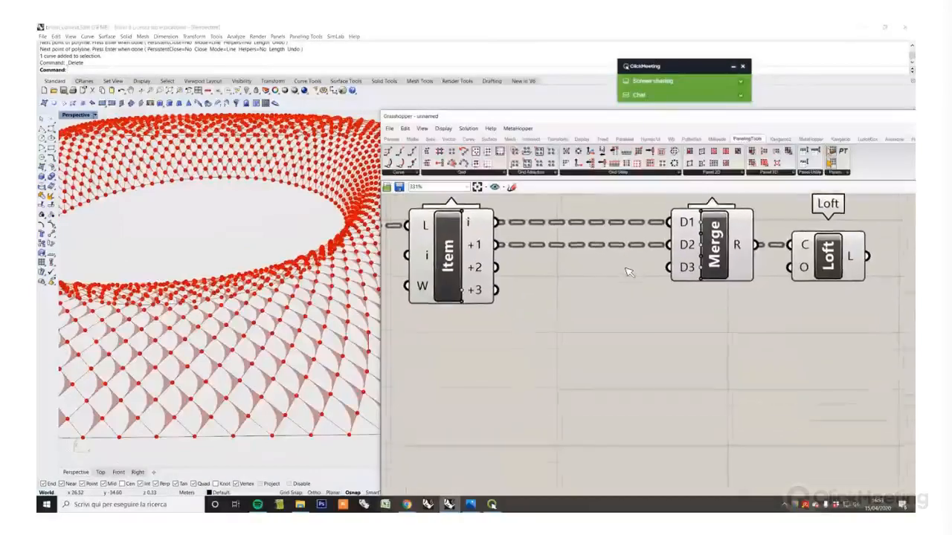
pyautogui.click(513, 188)
pyautogui.moveTo(626, 336)
pyautogui.mouseDown()
pyautogui.moveTo(635, 342)
pyautogui.moveTo(626, 370)
pyautogui.moveTo(595, 395)
pyautogui.mouseUp()
pyautogui.moveTo(630, 324)
pyautogui.mouseDown()
pyautogui.moveTo(640, 344)
pyautogui.moveTo(592, 396)
pyautogui.mouseUp()
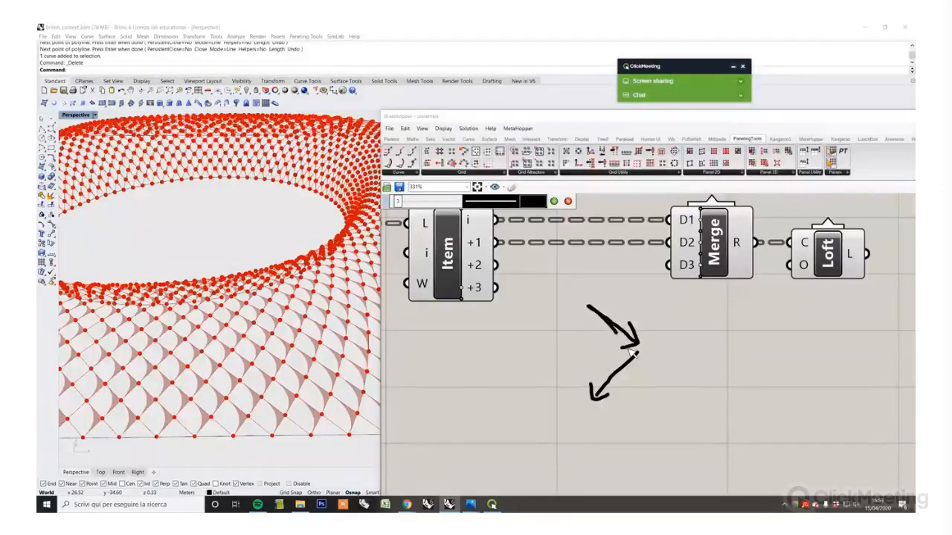
pyautogui.moveTo(626, 359)
pyautogui.mouseDown()
pyautogui.moveTo(598, 394)
pyautogui.moveTo(591, 315)
pyautogui.moveTo(604, 403)
pyautogui.mouseUp()
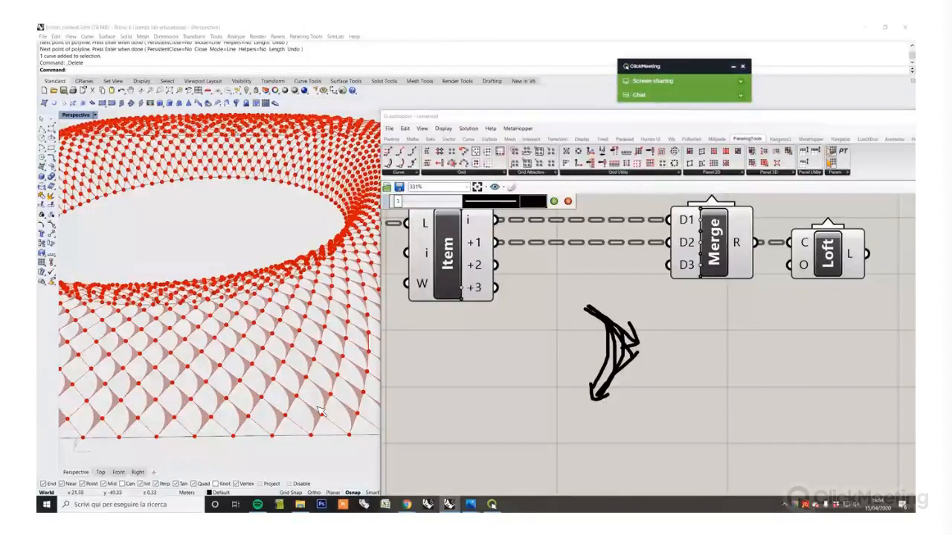
pyautogui.press('Escape')
pyautogui.doubleClick(552, 377)
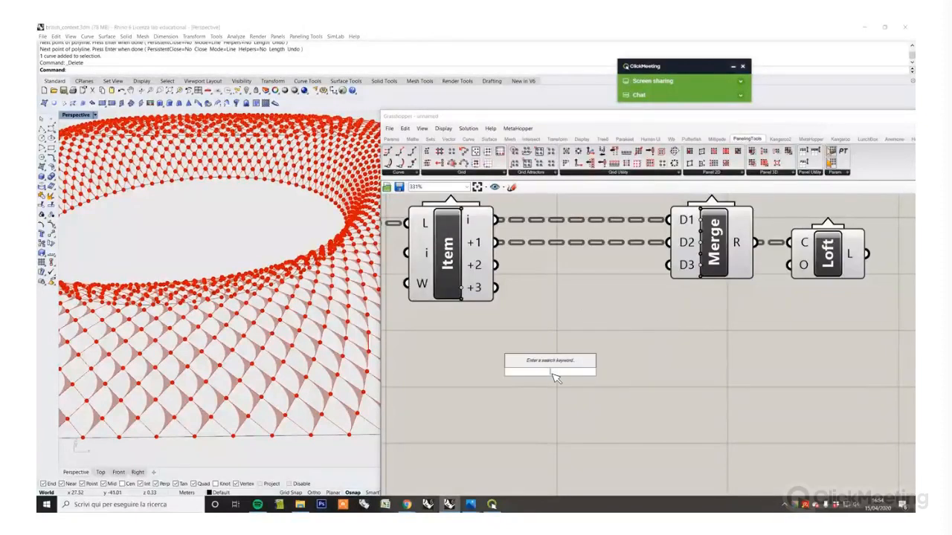
pyautogui.write('flip')
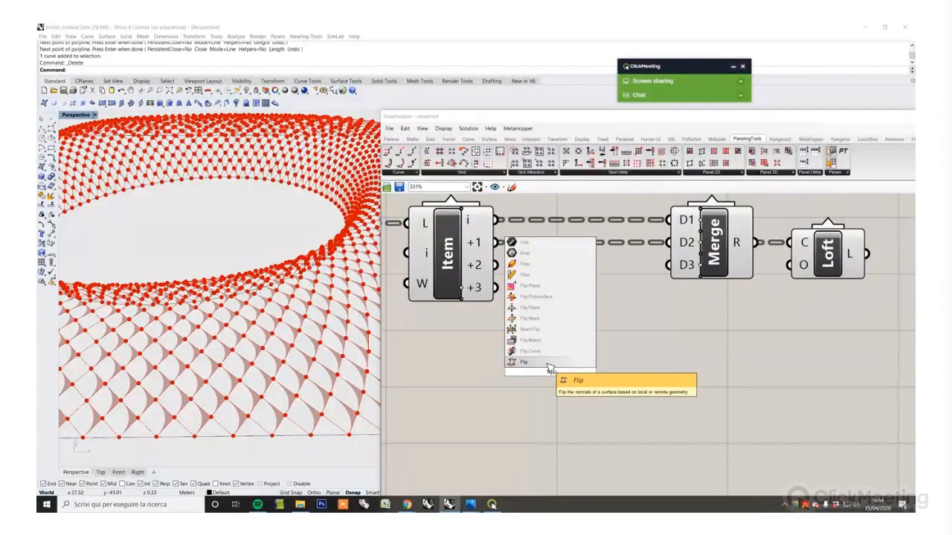
pyautogui.press('Return')
pyautogui.moveTo(554, 377); pyautogui.dragTo(574, 351)
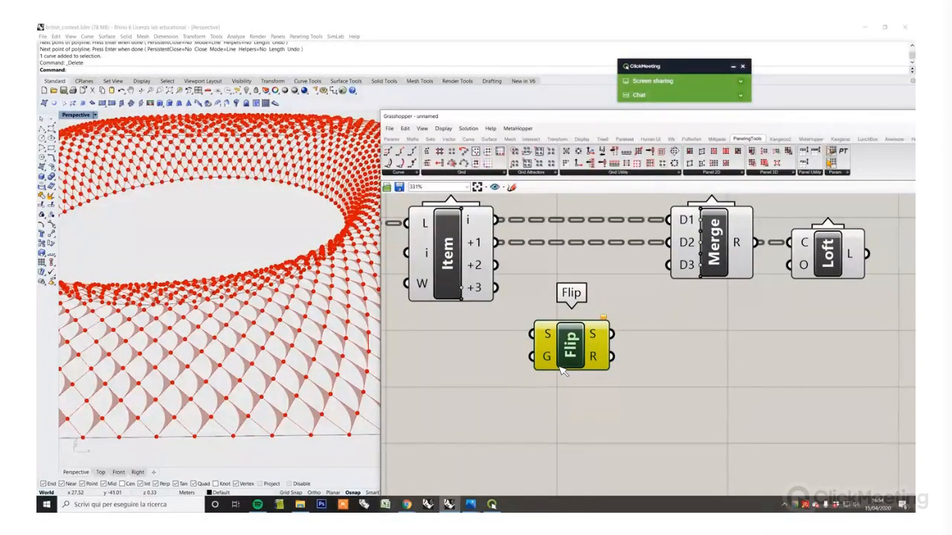
pyautogui.press('Delete')
# Step: Add a Flip Curve component and wire it between List Item's +1 output and Merge's D2 input
pyautogui.doubleClick(563, 370)
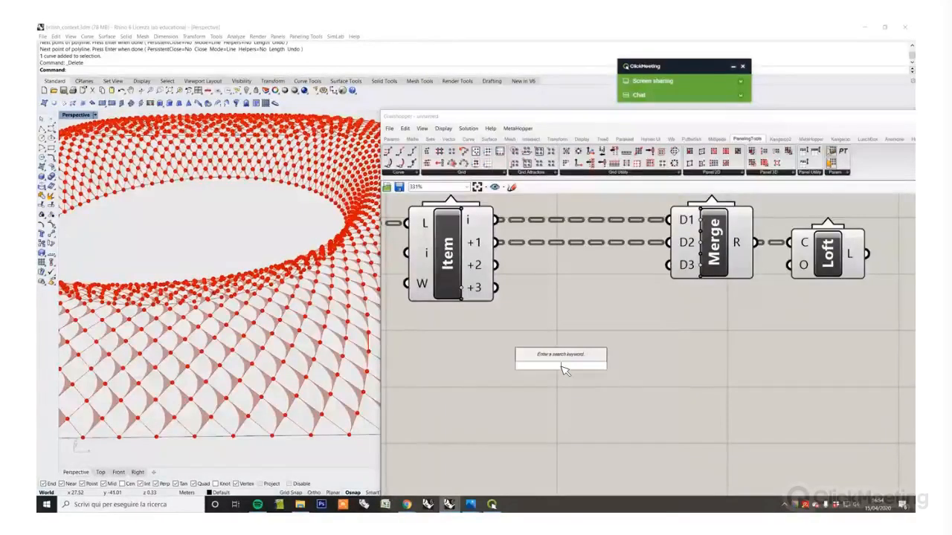
pyautogui.write('flip curve')
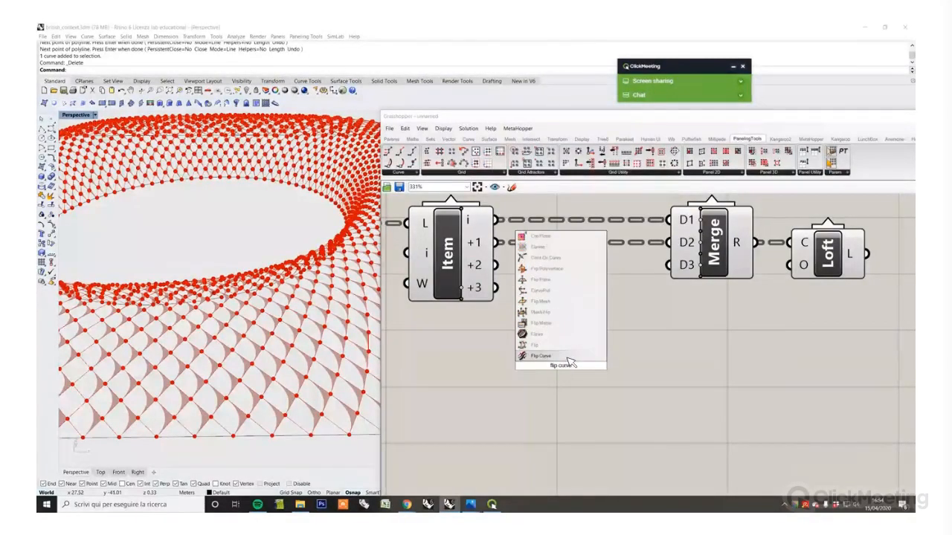
pyautogui.press('Return')
pyautogui.moveTo(569, 363); pyautogui.dragTo(591, 316)
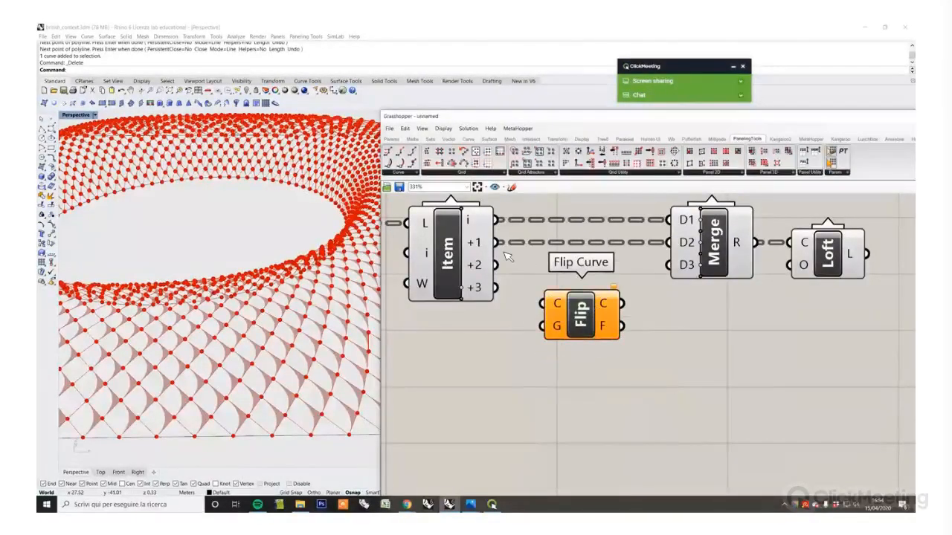
pyautogui.moveTo(494, 242); pyautogui.dragTo(541, 304)
pyautogui.moveTo(623, 303); pyautogui.dragTo(668, 243)
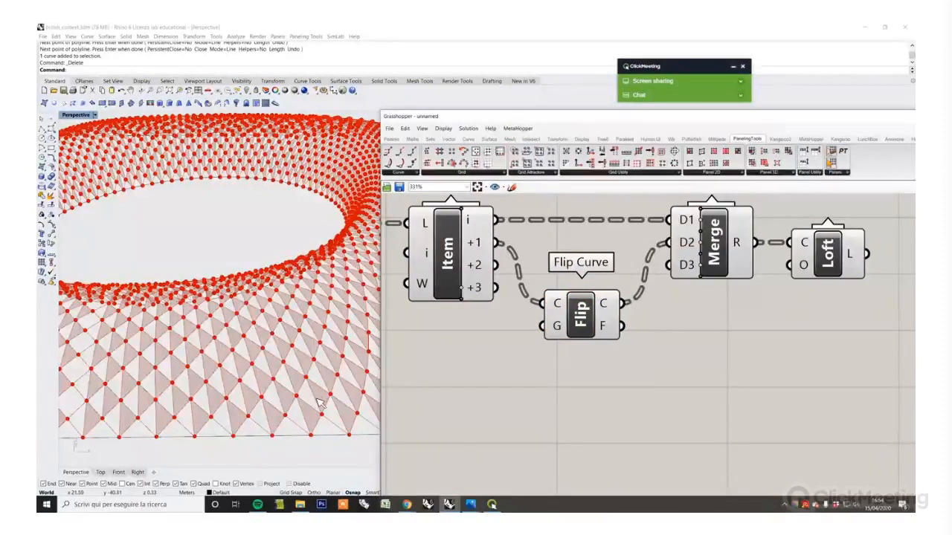
# Step: Move Flip Curve, Merge and Loft together farther away from List Item
pyautogui.moveTo(318, 402); pyautogui.dragTo(331, 374, button='right')
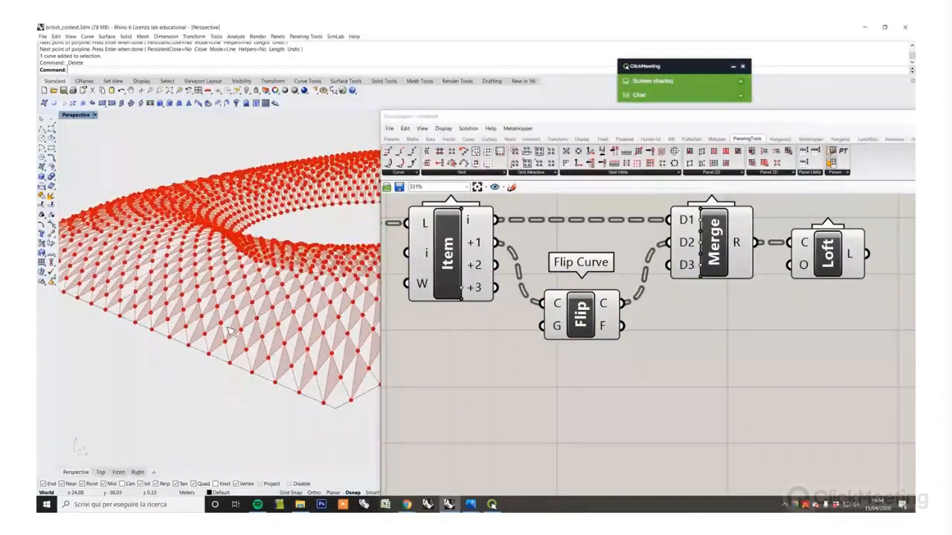
pyautogui.scroll(3, 230, 332)
pyautogui.scroll(-3, 253, 338)
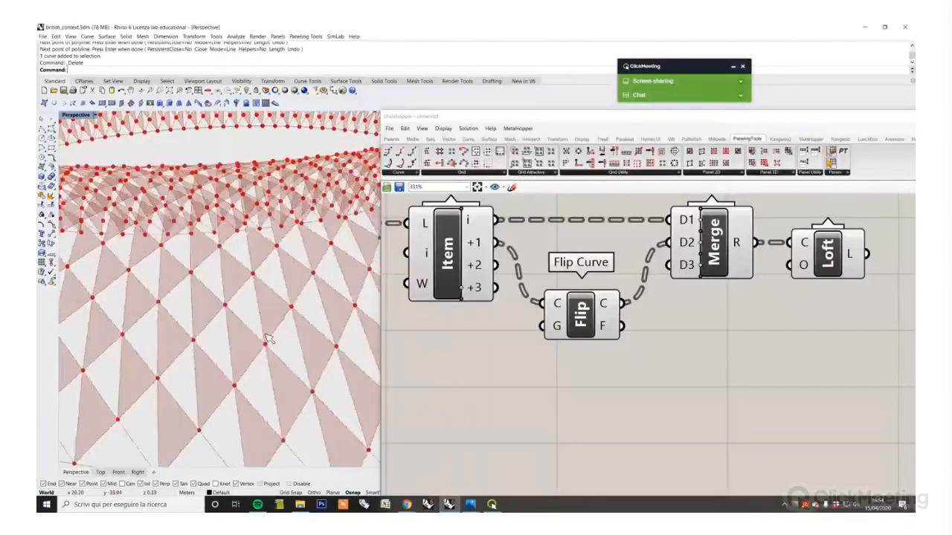
pyautogui.moveTo(266, 336); pyautogui.dragTo(299, 368, button='right')
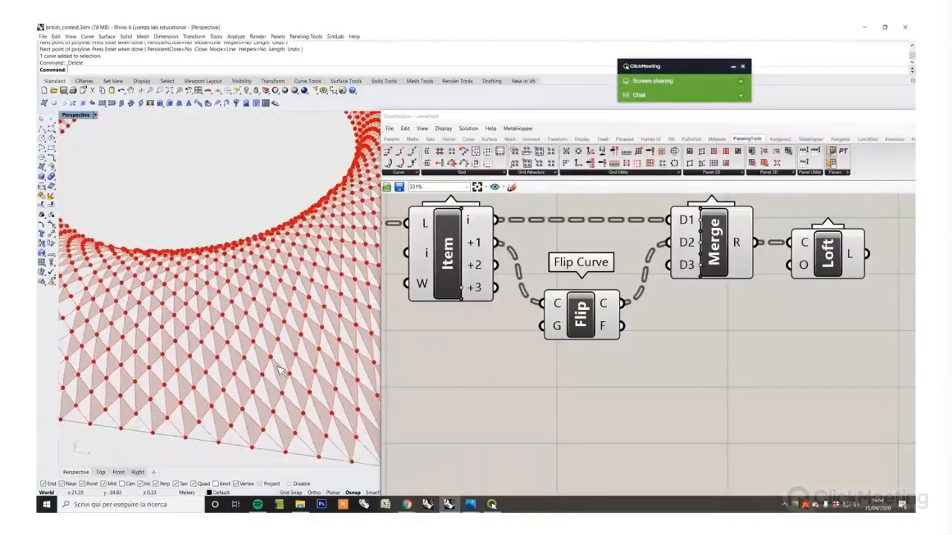
pyautogui.moveTo(611, 324); pyautogui.dragTo(617, 308)
pyautogui.scroll(-3, 727, 338)
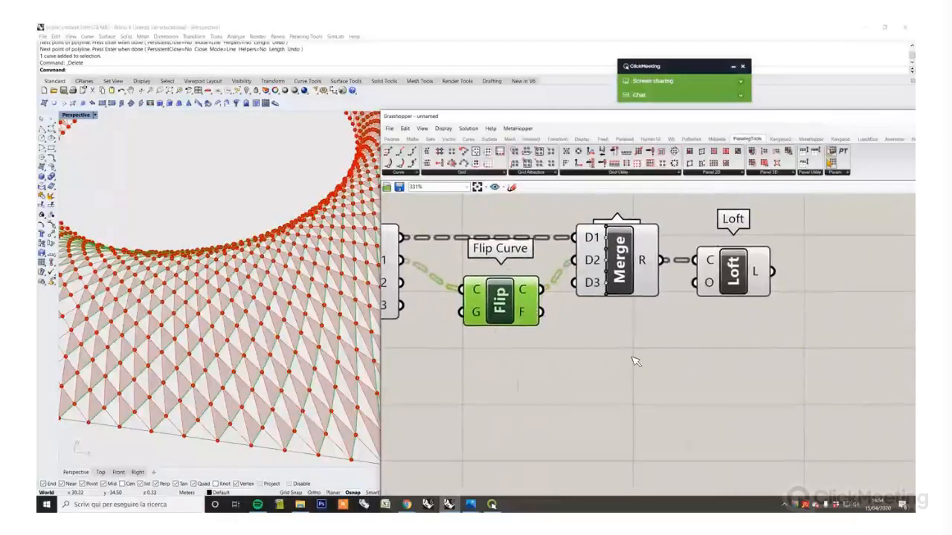
pyautogui.moveTo(751, 358); pyautogui.dragTo(529, 270)
pyautogui.moveTo(653, 295); pyautogui.dragTo(732, 297)
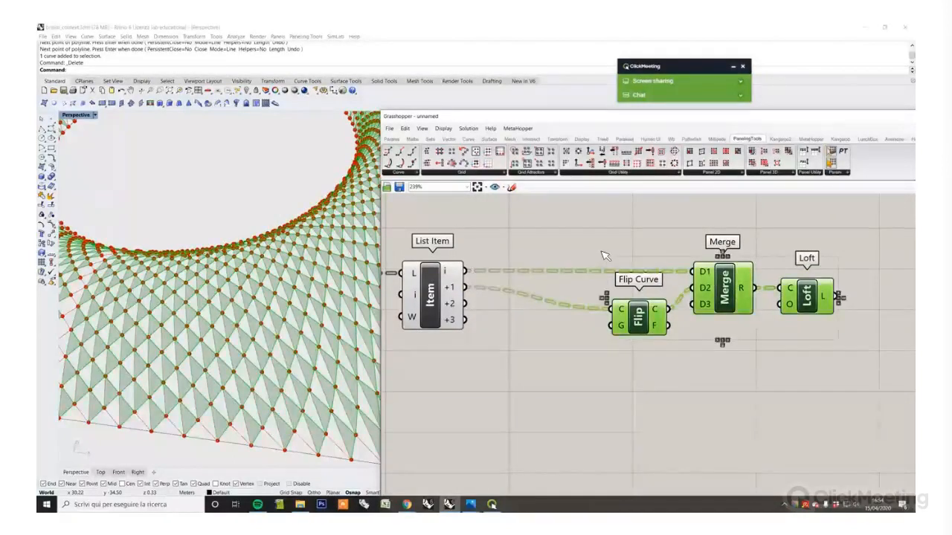
# Step: Duplicate Flip Curve, Merge and Loft below the originals, wiring List Item's +2 to the copied Merge's D1 and +3 to the copied Flip Curve's C
pyautogui.keyDown('alt'); pyautogui.moveTo(637, 321); pyautogui.dragTo(591, 438); pyautogui.keyUp('alt')
pyautogui.click(475, 311)
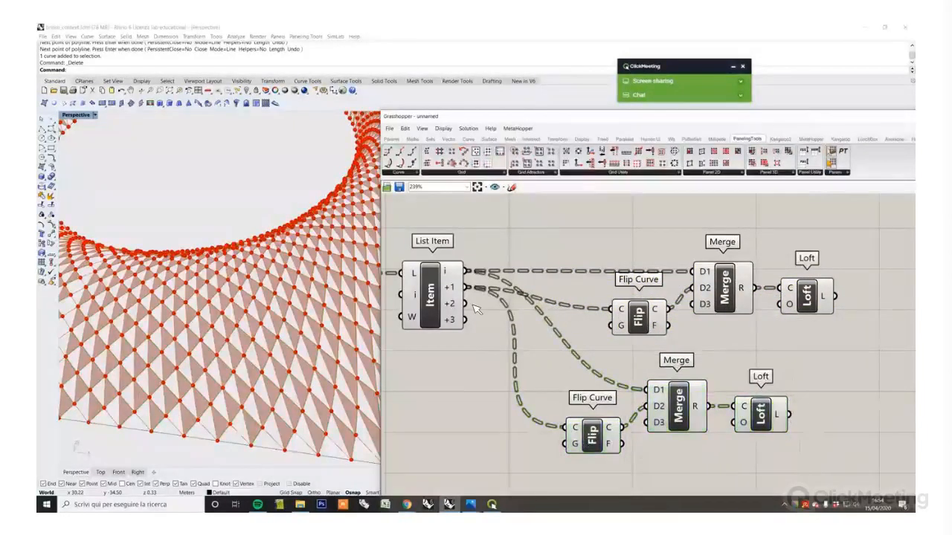
pyautogui.moveTo(464, 305); pyautogui.dragTo(644, 390)
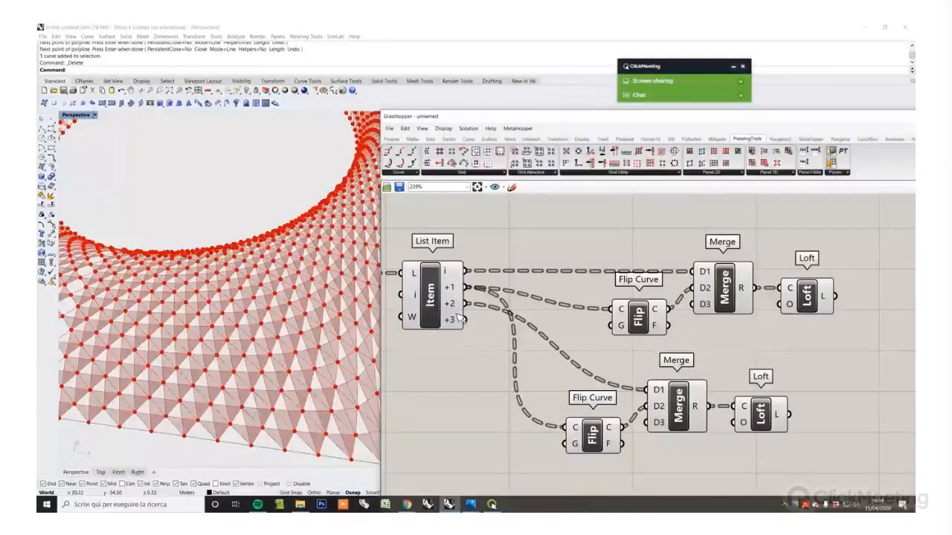
pyautogui.moveTo(560, 426); pyautogui.dragTo(561, 426)
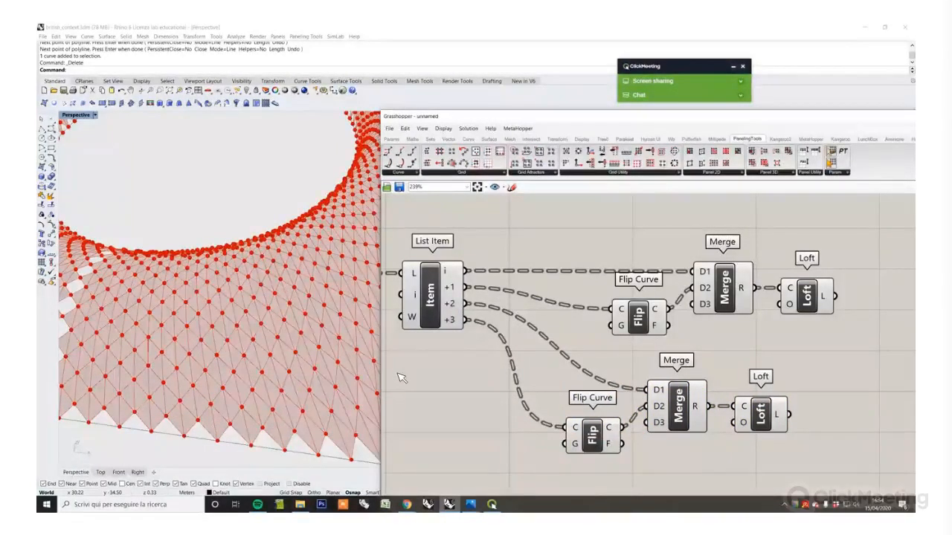
# Step: Align the second Loft beneath the first and turn off the preview of List Item, both Flip Curves and both Merges
pyautogui.moveTo(312, 350); pyautogui.dragTo(296, 306, button='right')
pyautogui.moveTo(393, 379); pyautogui.dragTo(242, 238, button='right')
pyautogui.moveTo(208, 290); pyautogui.dragTo(201, 222, button='right')
pyautogui.moveTo(207, 276); pyautogui.dragTo(232, 418, button='right')
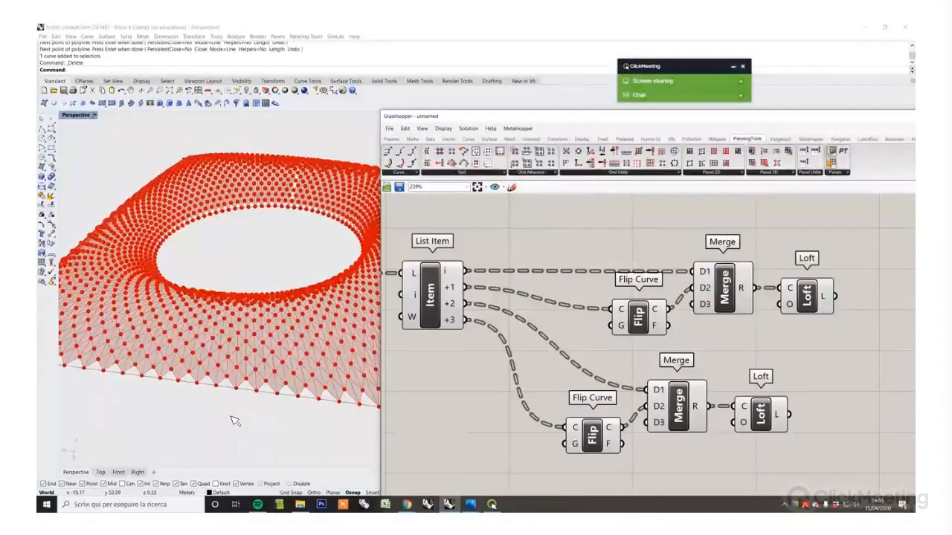
pyautogui.moveTo(275, 321); pyautogui.dragTo(403, 322, button='right')
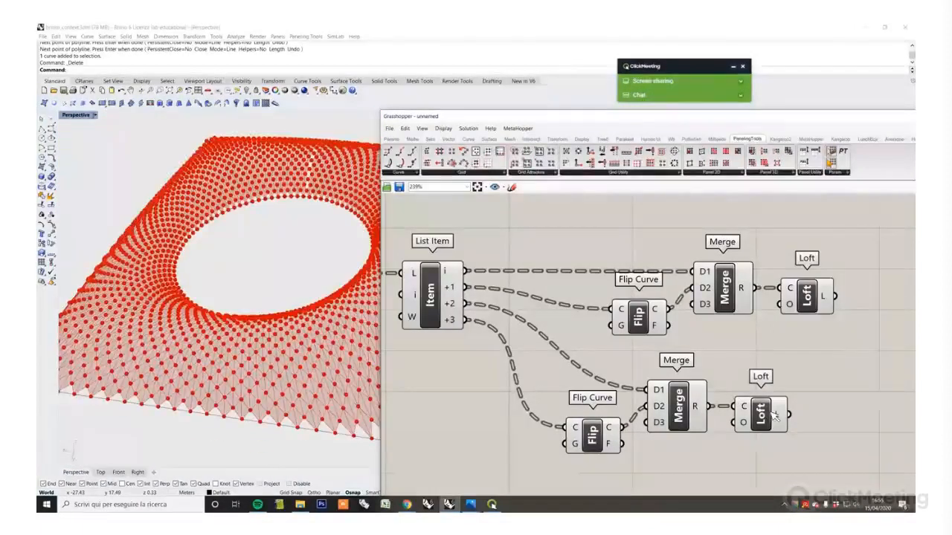
pyautogui.moveTo(775, 417); pyautogui.dragTo(820, 416)
pyautogui.moveTo(759, 467); pyautogui.dragTo(404, 219)
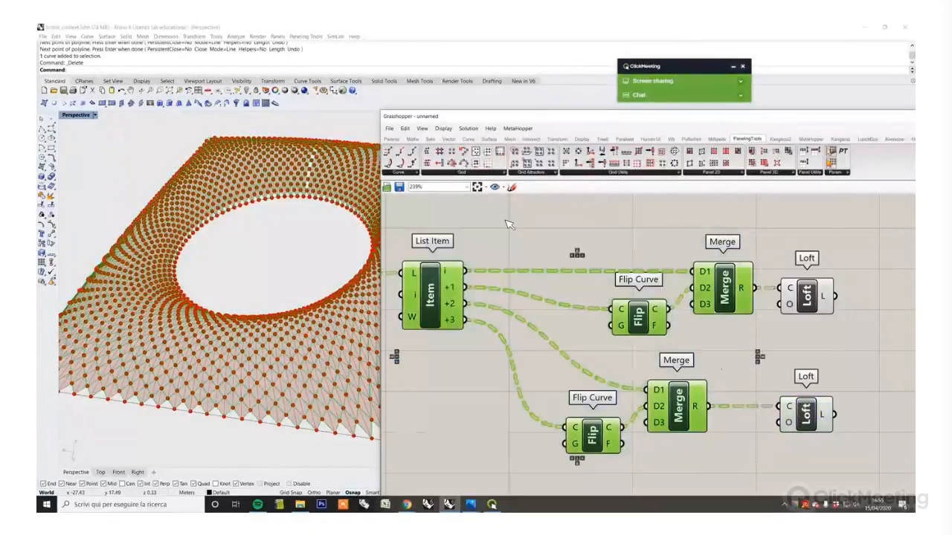
pyautogui.rightClick(506, 221)
pyautogui.click(529, 234)
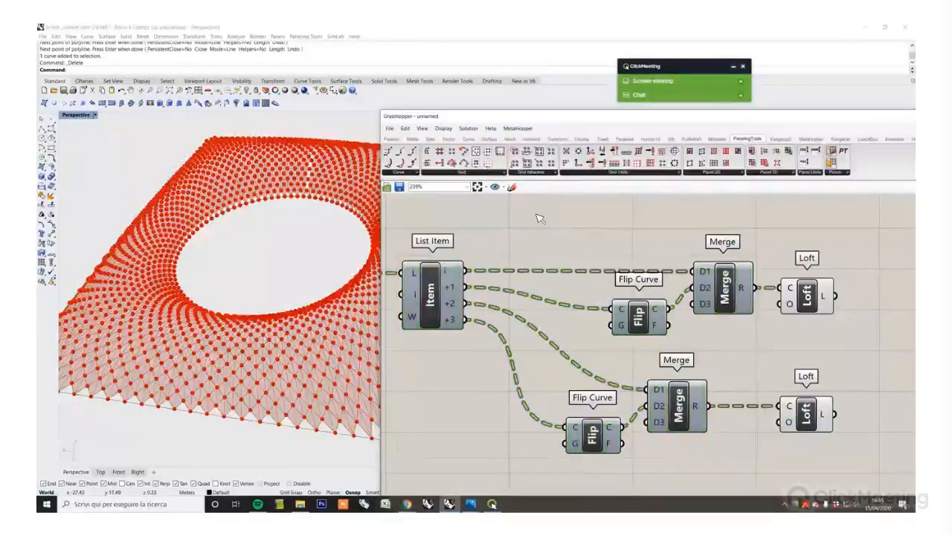
pyautogui.moveTo(794, 310); pyautogui.dragTo(803, 309)
pyautogui.click(774, 328)
# Step: Turn off the preview of the remaining visible components upstream of List Item, including Explode
pyautogui.moveTo(356, 391); pyautogui.dragTo(260, 389, button='right')
pyautogui.moveTo(813, 376); pyautogui.dragTo(611, 299)
pyautogui.scroll(-5, 832, 364)
pyautogui.rightClick(627, 259)
pyautogui.click(656, 274)
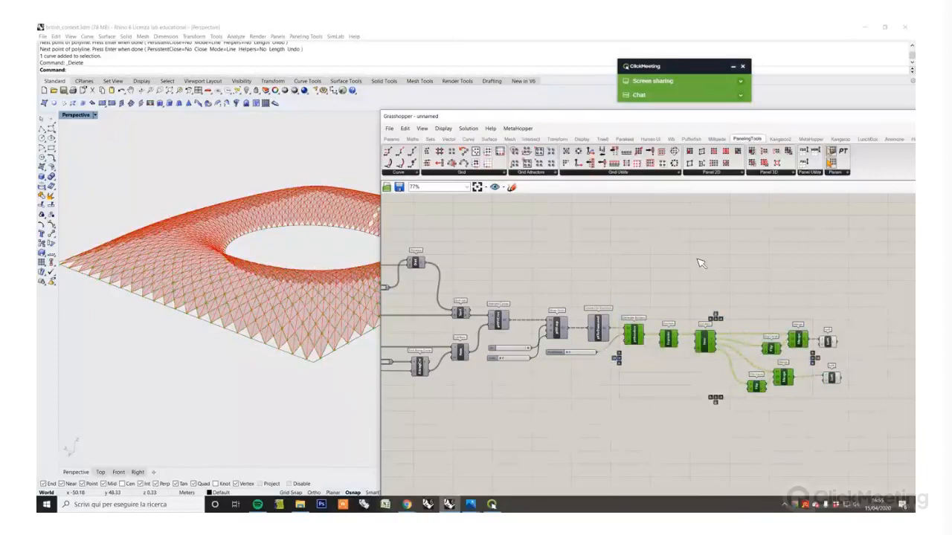
# Step: Stack the two Loft components closer together and bake the surfaces of both
pyautogui.scroll(5, 825, 357)
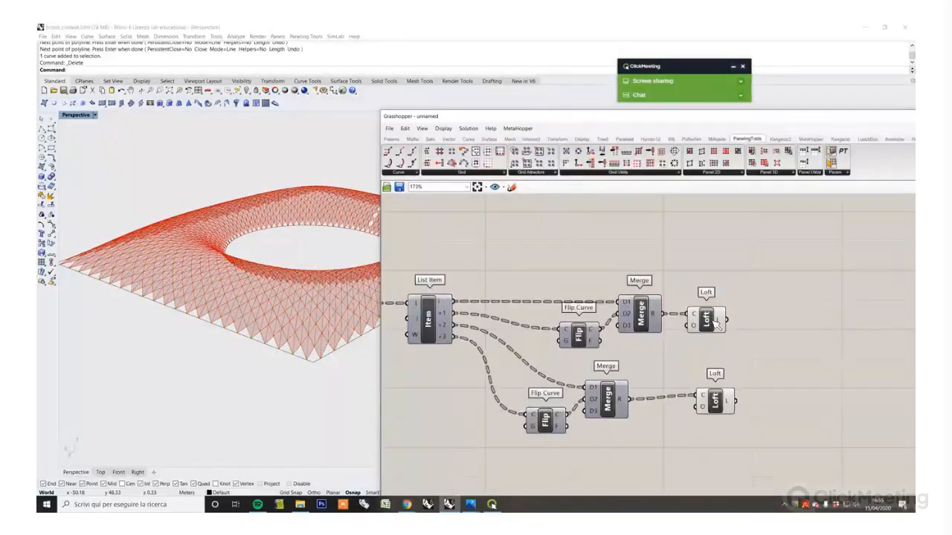
pyautogui.moveTo(714, 321); pyautogui.dragTo(742, 341)
pyautogui.moveTo(729, 394); pyautogui.dragTo(749, 378)
pyautogui.moveTo(784, 426); pyautogui.dragTo(727, 306)
pyautogui.rightClick(816, 310)
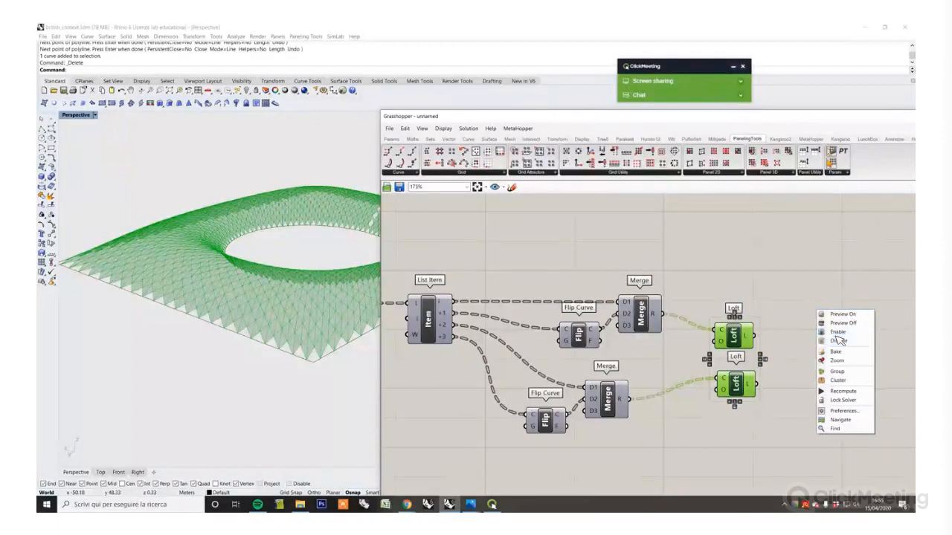
pyautogui.click(838, 341)
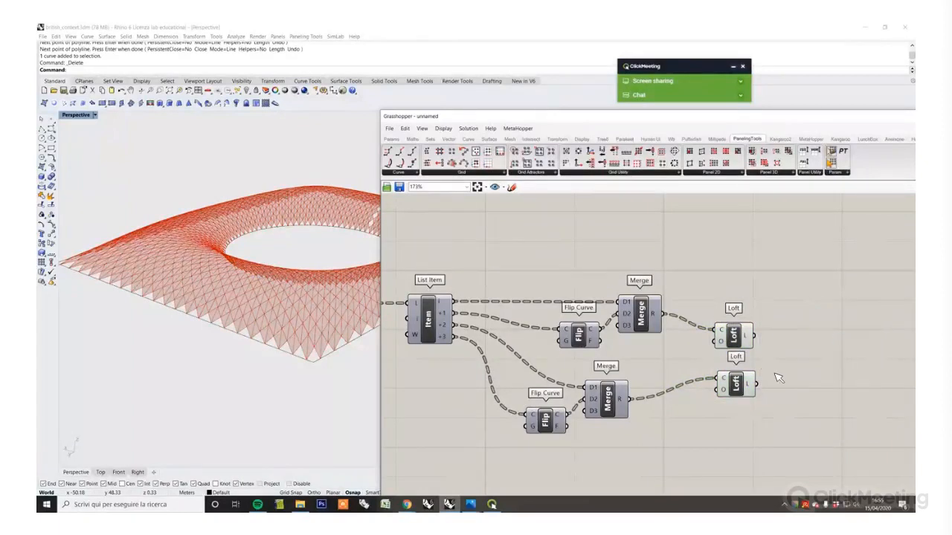
pyautogui.moveTo(745, 346); pyautogui.dragTo(702, 342, button='right')
pyautogui.moveTo(763, 410); pyautogui.dragTo(694, 317)
pyautogui.rightClick(753, 299)
pyautogui.click(773, 339)
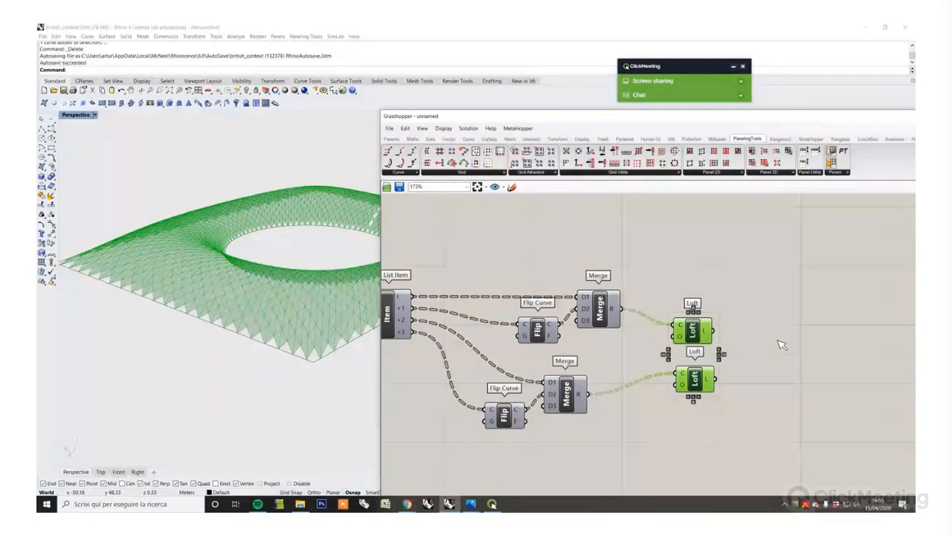
# Step: Turn off the preview of both Lofts and move the Grasshopper window aside to uncover the baked roof
pyautogui.moveTo(770, 445); pyautogui.dragTo(694, 273)
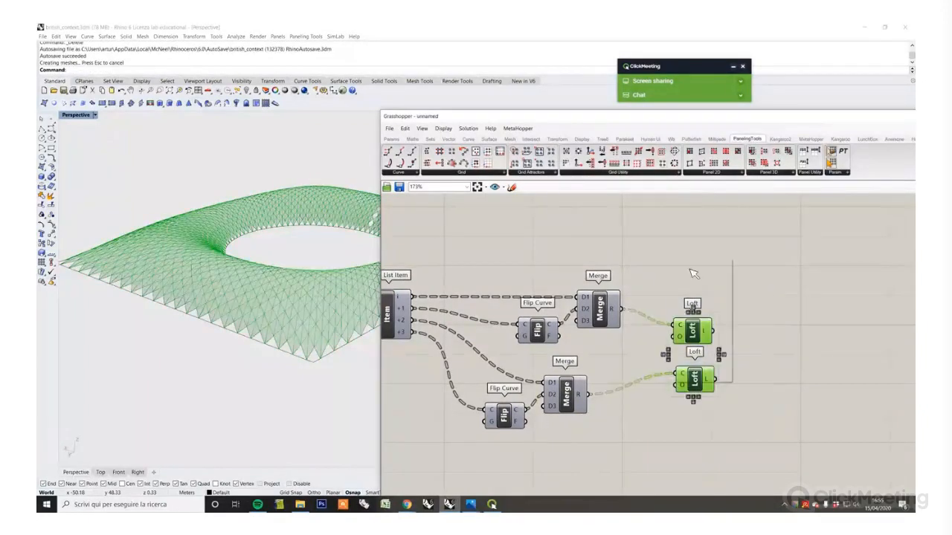
pyautogui.click(659, 254)
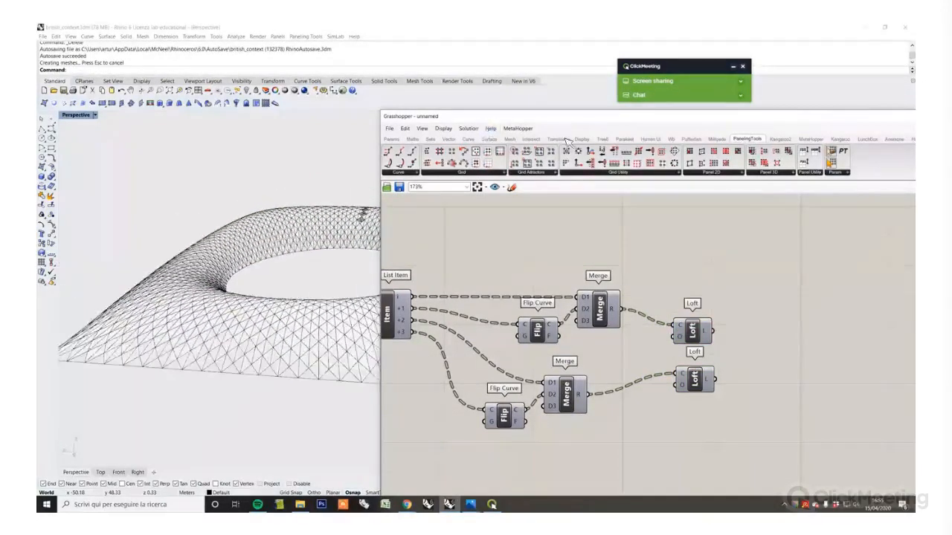
pyautogui.moveTo(488, 118); pyautogui.dragTo(714, 157)
pyautogui.moveTo(446, 260); pyautogui.dragTo(421, 256, button='right')
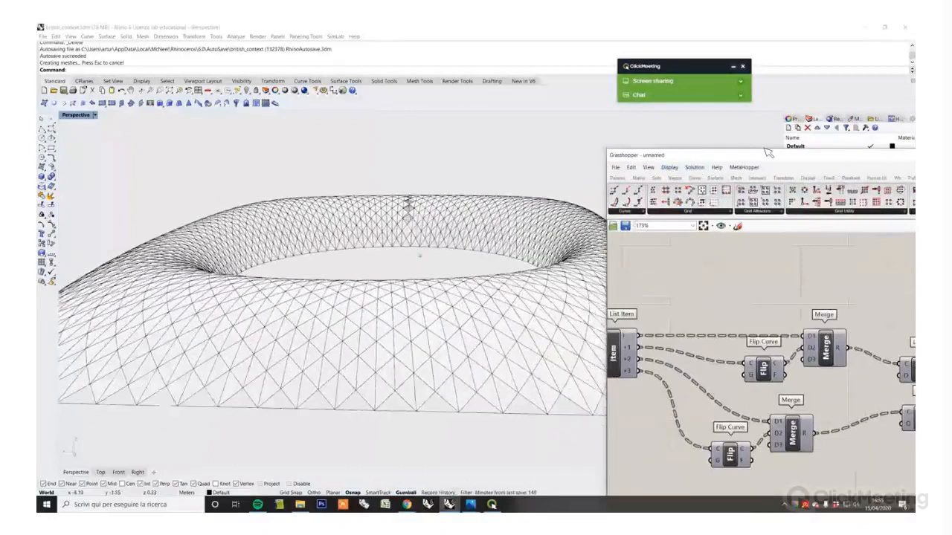
# Step: Move the Grasshopper window further out of the way and turn on the _building layer to show the museum around the roof
pyautogui.scroll(-2, 421, 257)
pyautogui.moveTo(775, 155); pyautogui.dragTo(791, 268)
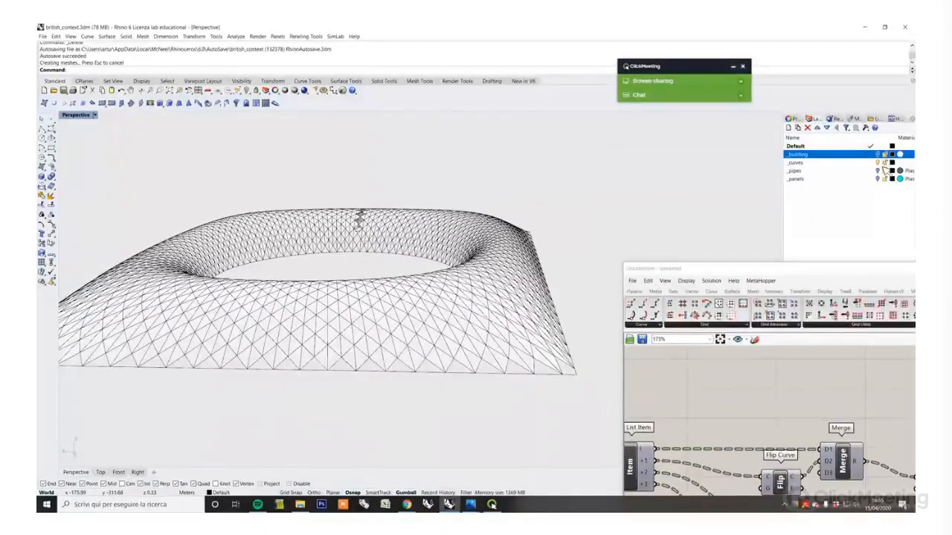
pyautogui.click(878, 154)
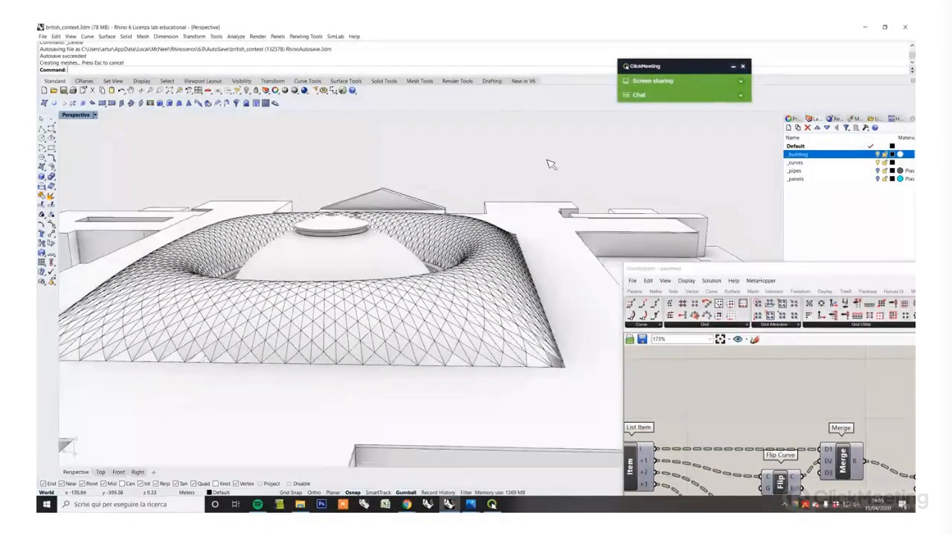
pyautogui.moveTo(548, 163); pyautogui.dragTo(505, 171, button='right')
pyautogui.scroll(6, 504, 172)
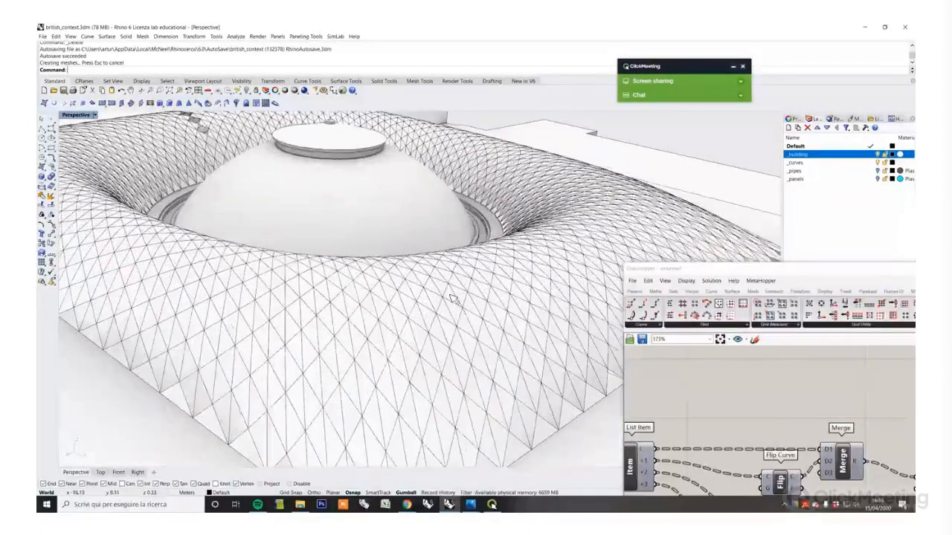
# Step: Delete one triangular panel in front of the dome to look through the opening, and undo the deletion
pyautogui.scroll(4, 428, 312)
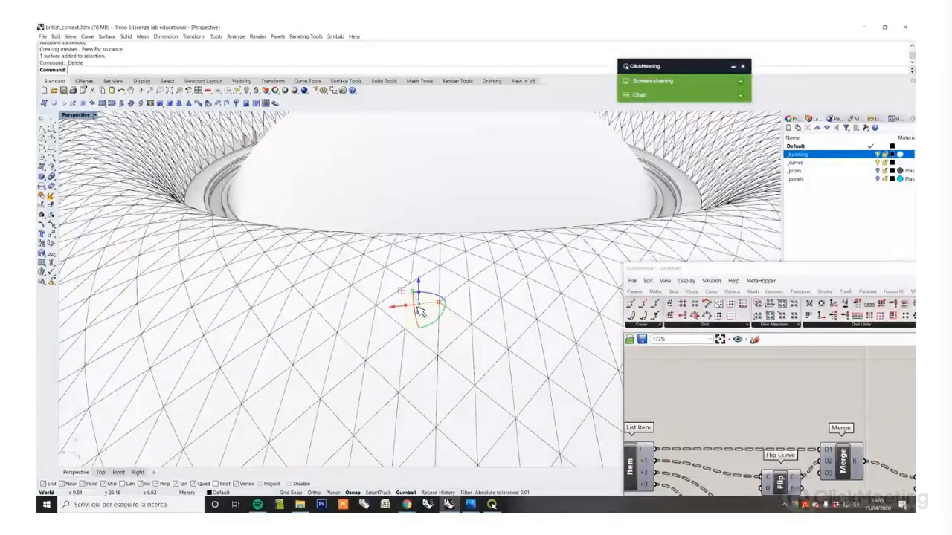
pyautogui.scroll(-6, 419, 311)
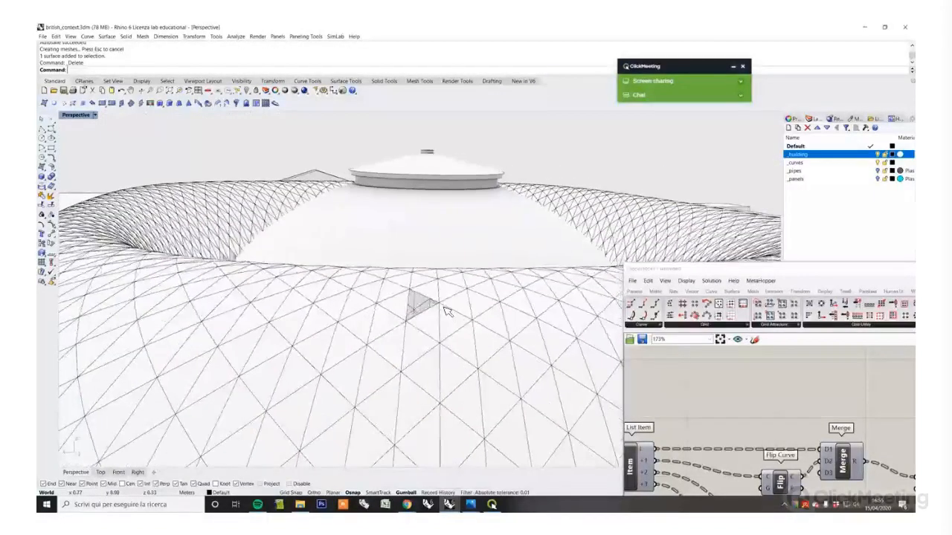
pyautogui.press('Right')
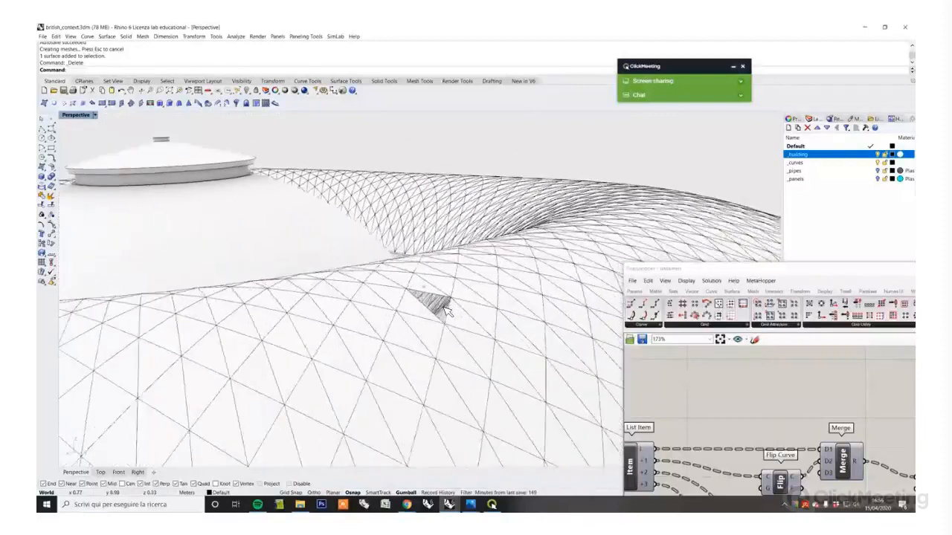
pyautogui.press('Left')
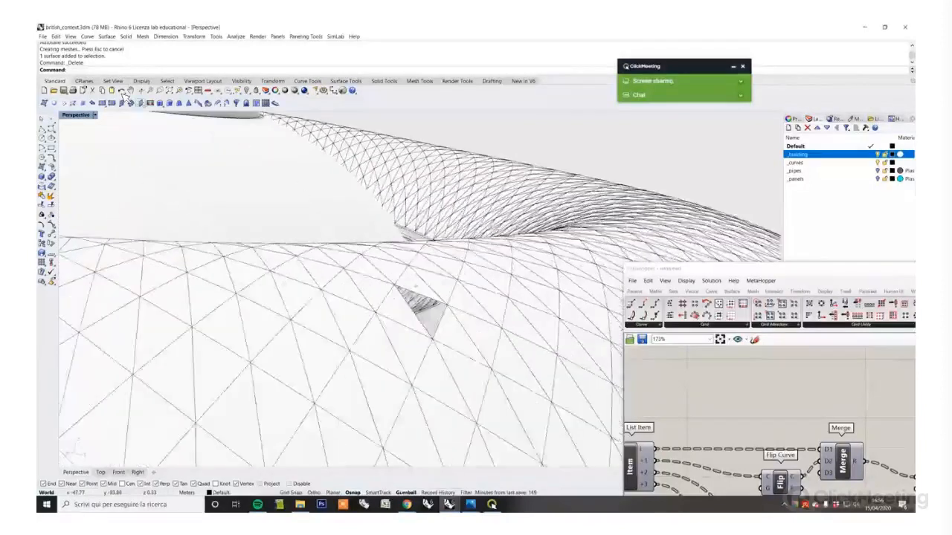
pyautogui.scroll(-3, 296, 215)
pyautogui.moveTo(296, 216); pyautogui.dragTo(631, 157, button='right')
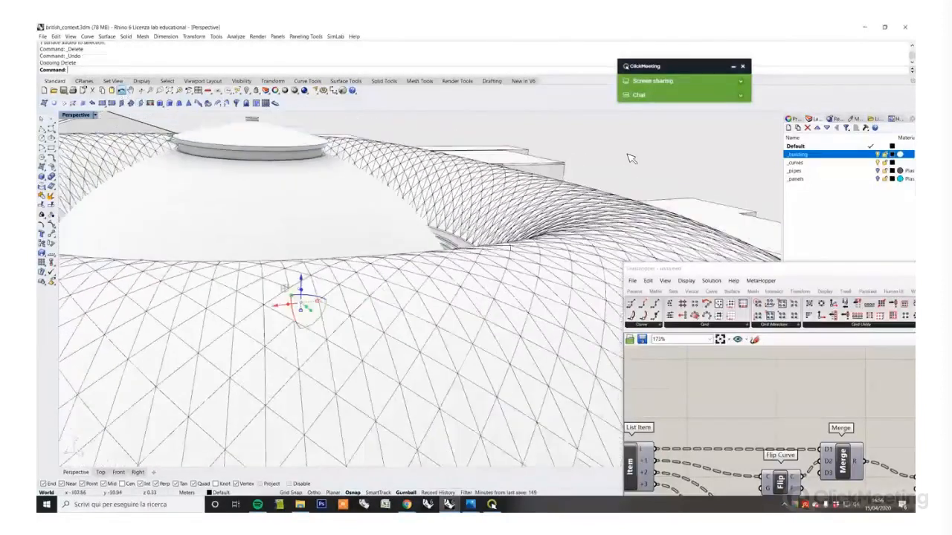
# Step: Bring the Grasshopper window back over the viewport and add a Mesh Pipe component above the Explode component
pyautogui.moveTo(381, 269); pyautogui.dragTo(515, 273, button='right')
pyautogui.moveTo(716, 269); pyautogui.dragTo(530, 171)
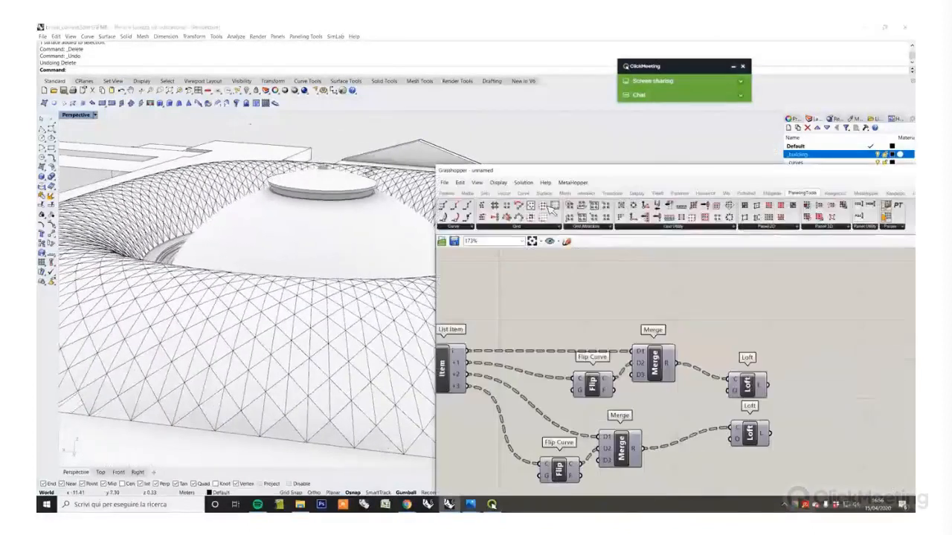
pyautogui.scroll(-5, 712, 340)
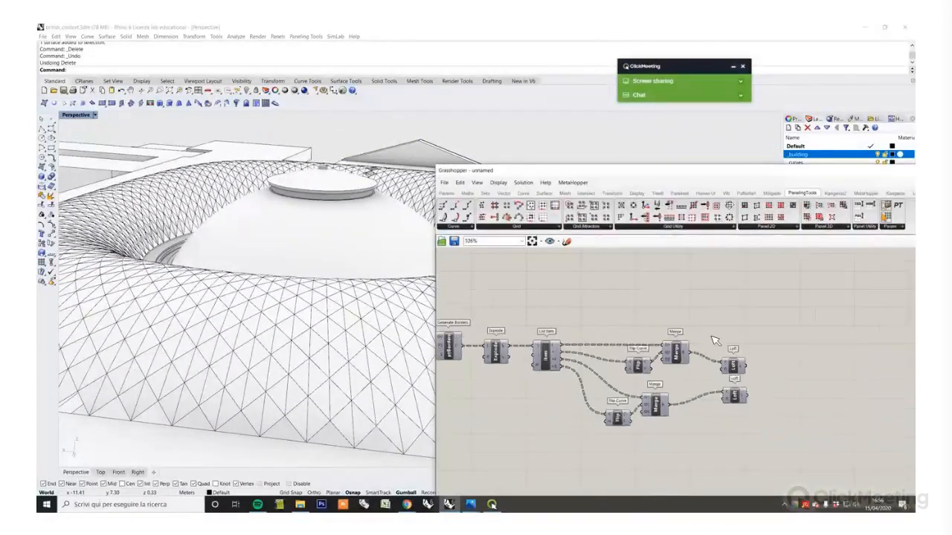
pyautogui.scroll(5, 597, 339)
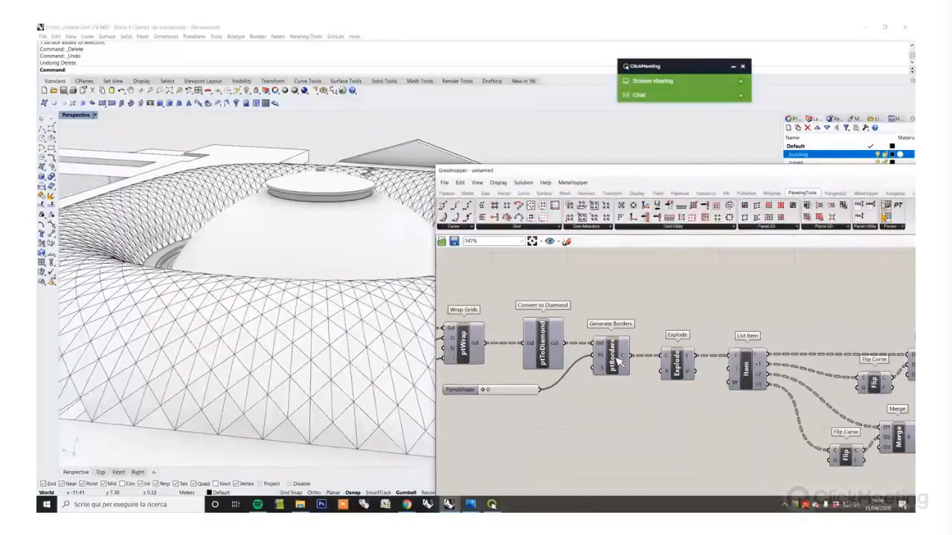
pyautogui.click(615, 358)
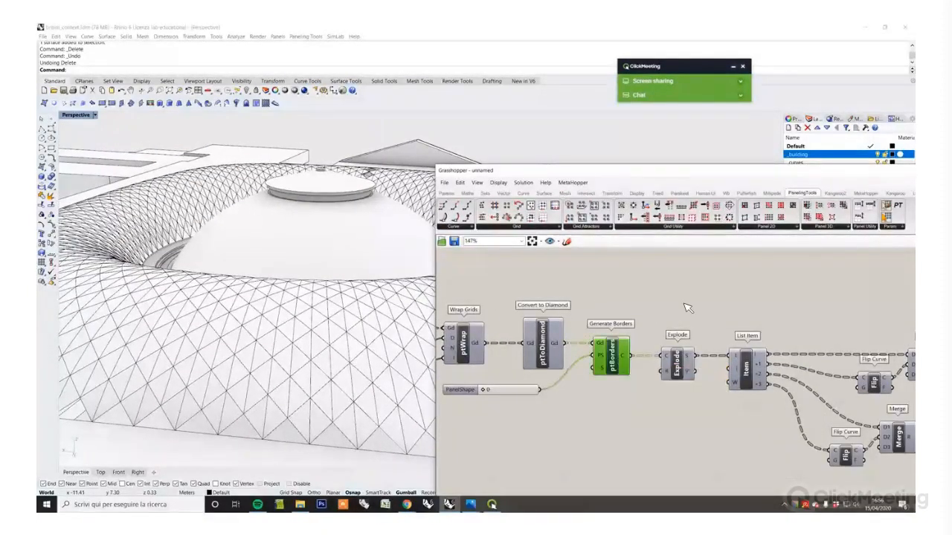
pyautogui.doubleClick(685, 307)
pyautogui.write('pt')
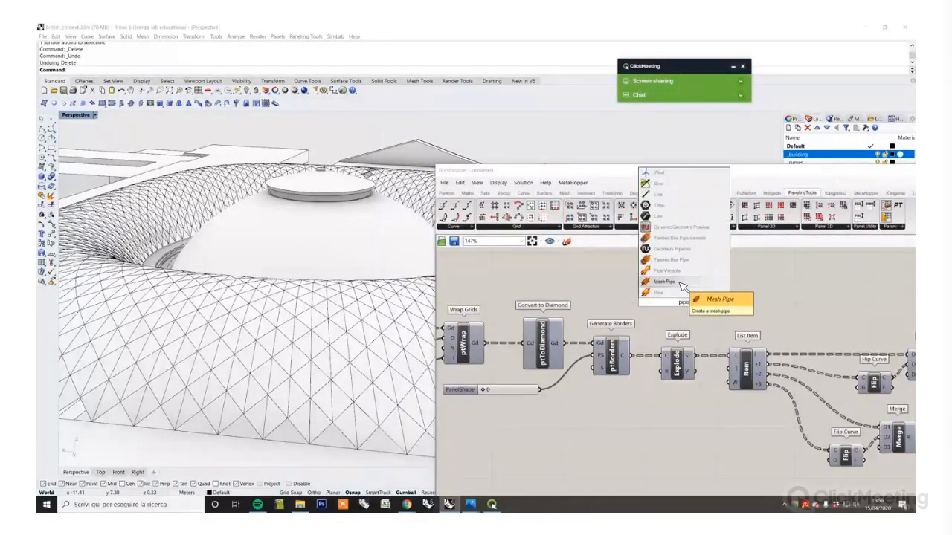
pyautogui.moveTo(686, 312); pyautogui.dragTo(720, 295)
# Step: Connect the Generate Borders curves to Mesh Pipe and feed its radius from a new number slider set to 0.6
pyautogui.moveTo(653, 258); pyautogui.dragTo(635, 296, button='right')
pyautogui.doubleClick(633, 293)
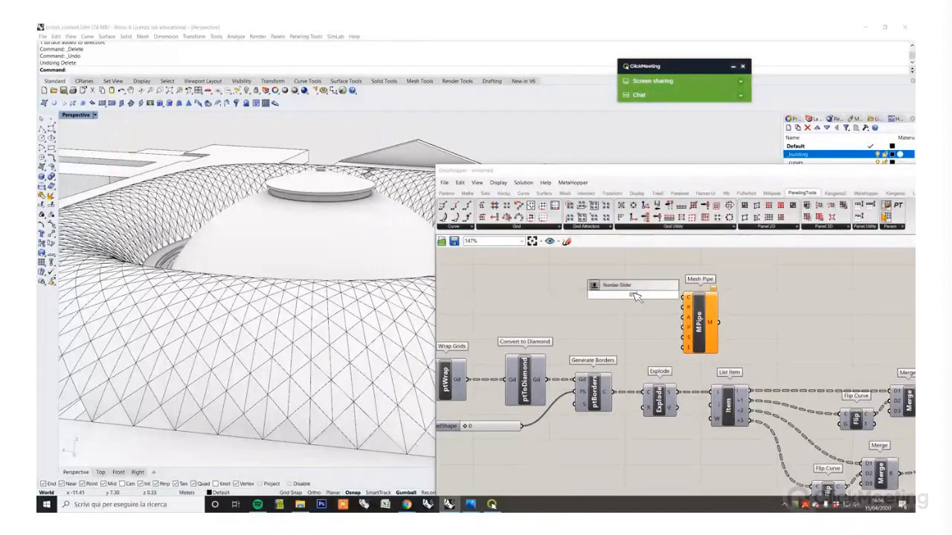
pyautogui.press('Return')
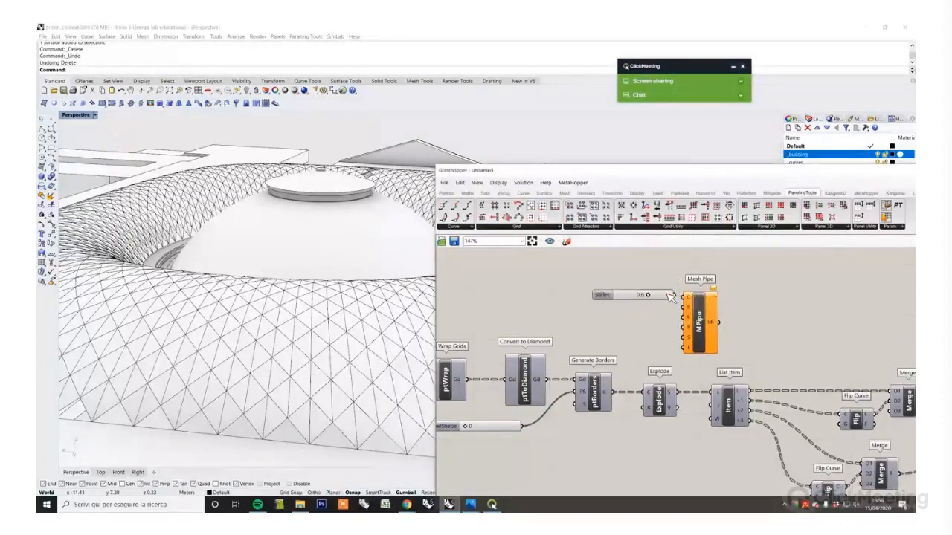
pyautogui.scroll(2, 662, 320)
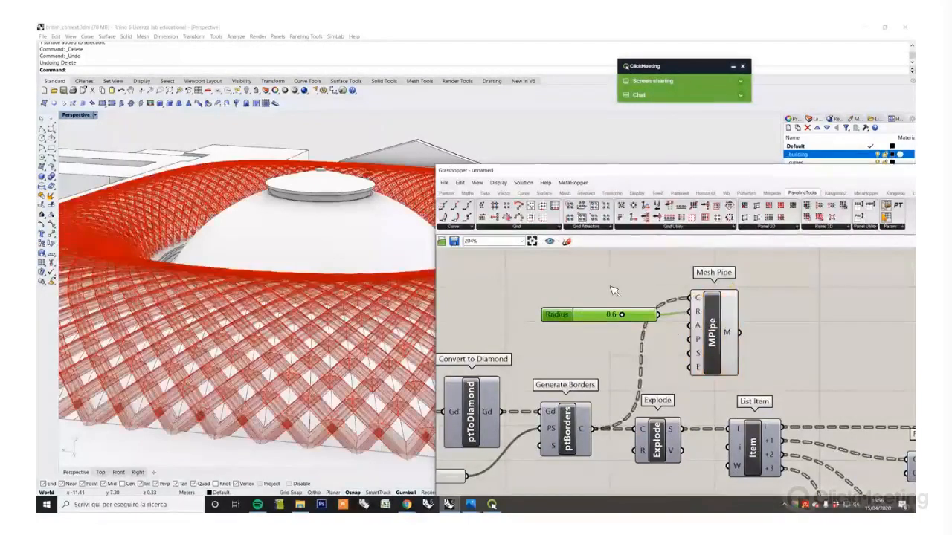
pyautogui.moveTo(728, 344); pyautogui.dragTo(770, 346)
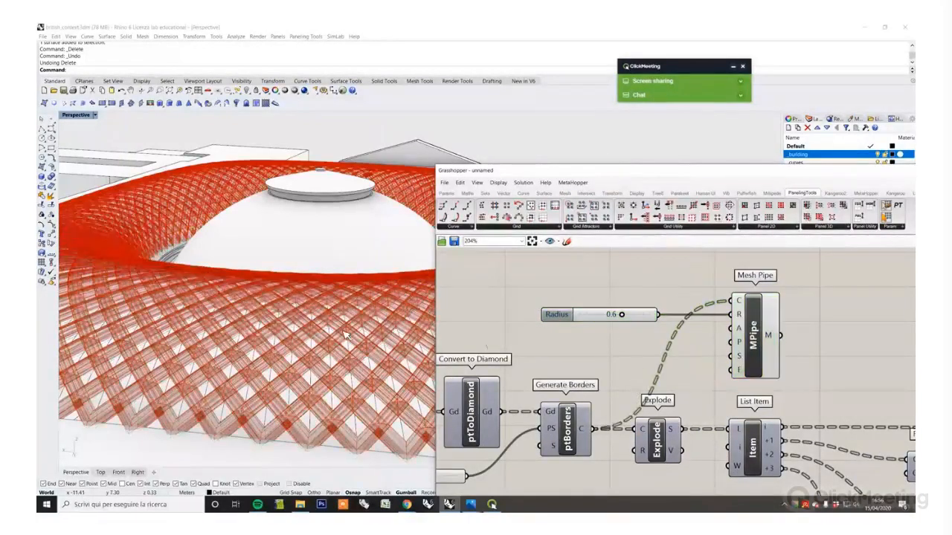
# Step: Replace the Mesh Pipe radius input with a new number slider set to 0.05
pyautogui.scroll(5, 336, 325)
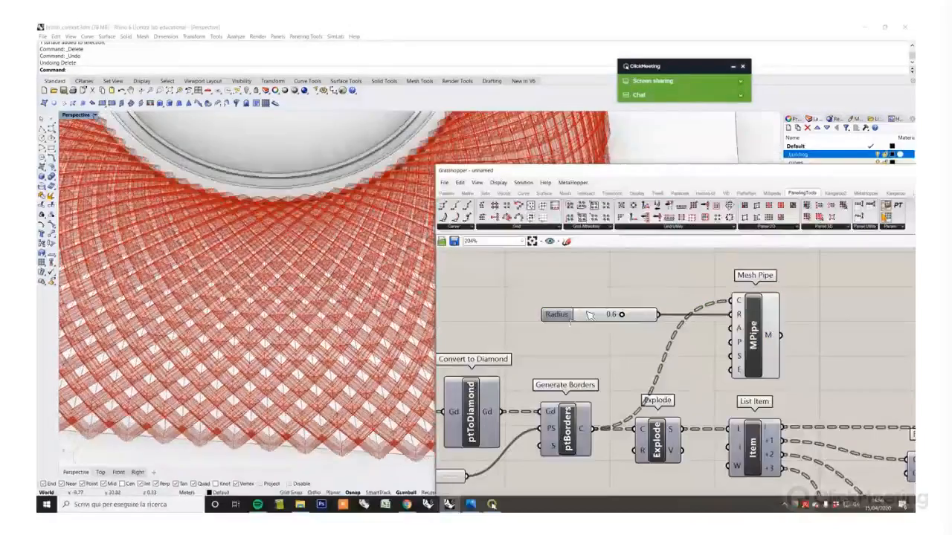
pyautogui.moveTo(623, 315); pyautogui.dragTo(626, 335)
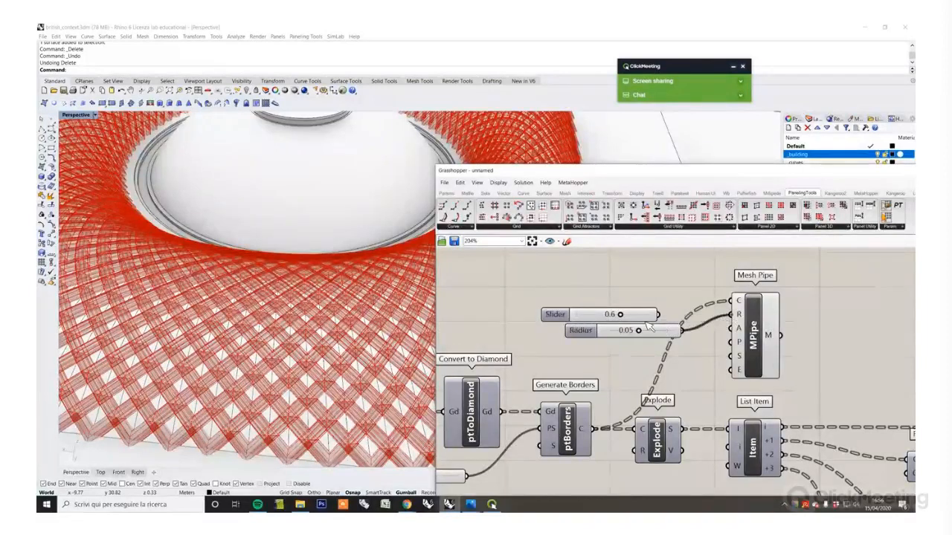
pyautogui.scroll(-2, 305, 315)
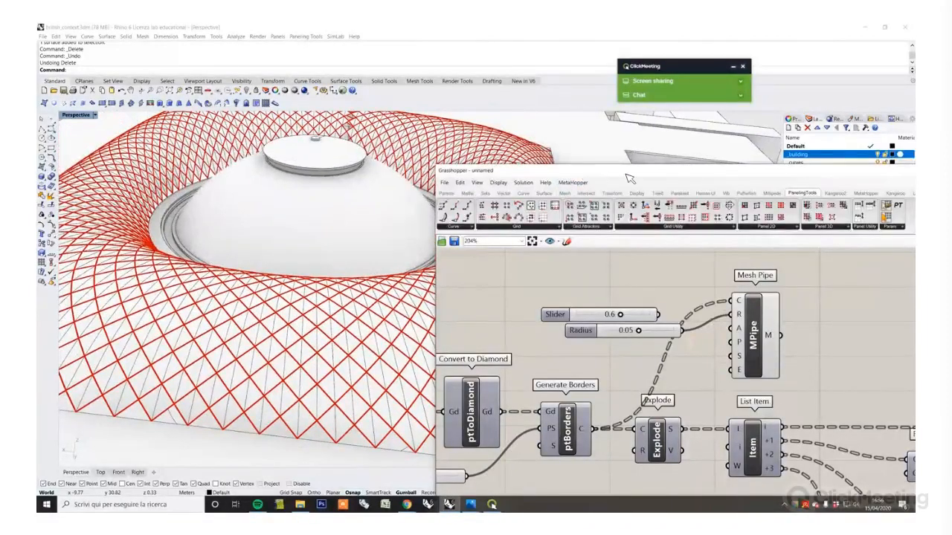
# Step: Move the Grasshopper window aside to check the pipe thickness on the roof and set the pipe radius to 0.07
pyautogui.moveTo(626, 175); pyautogui.dragTo(776, 179)
pyautogui.moveTo(380, 257); pyautogui.dragTo(293, 134, button='right')
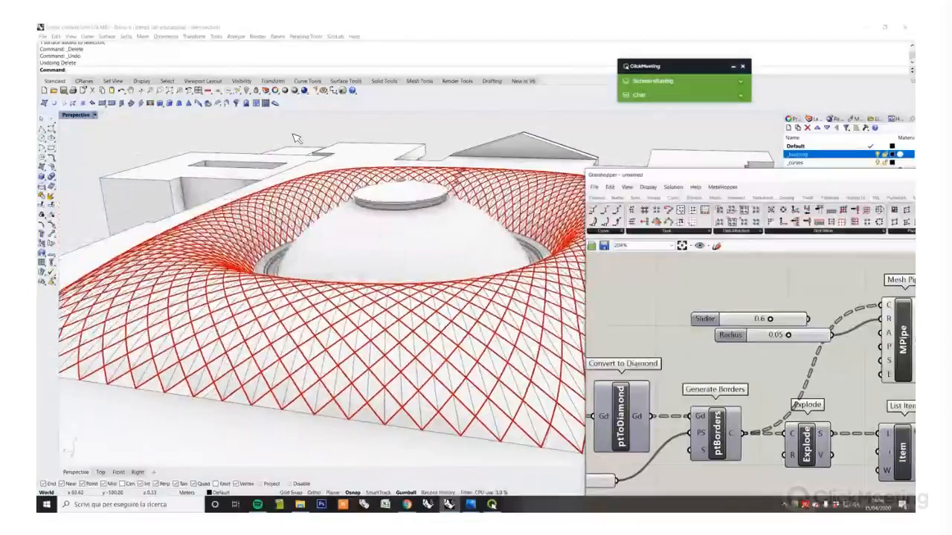
pyautogui.scroll(10, 372, 325)
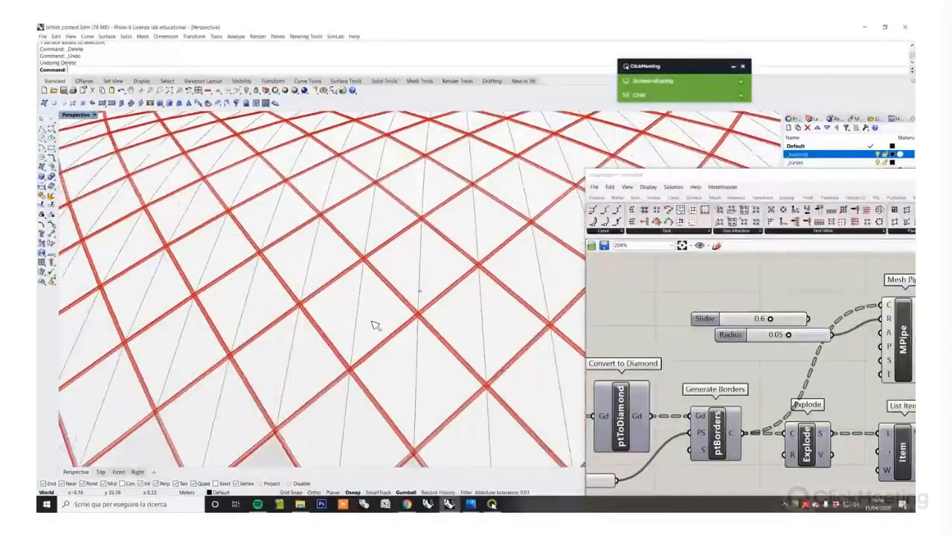
pyautogui.scroll(-8, 374, 325)
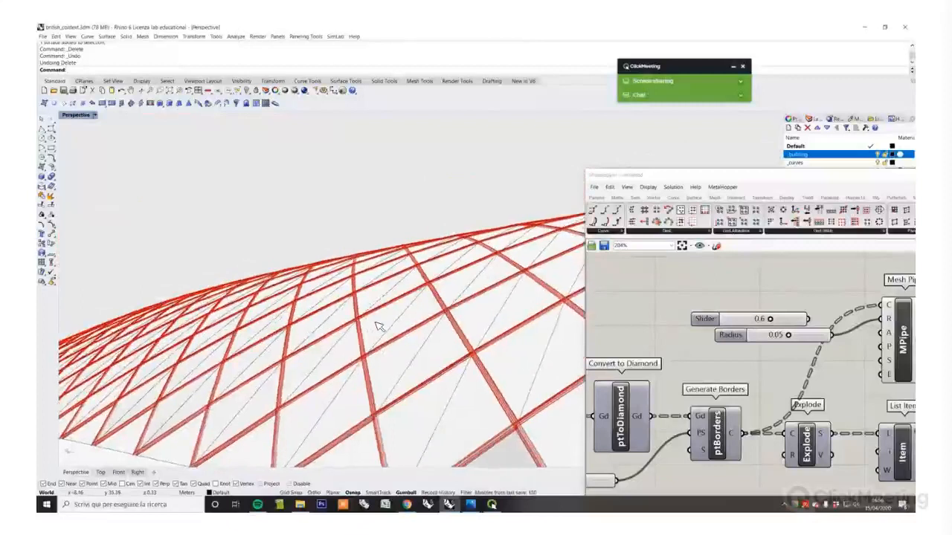
pyautogui.moveTo(378, 326); pyautogui.dragTo(498, 333, button='right')
pyautogui.moveTo(765, 355); pyautogui.dragTo(713, 358, button='right')
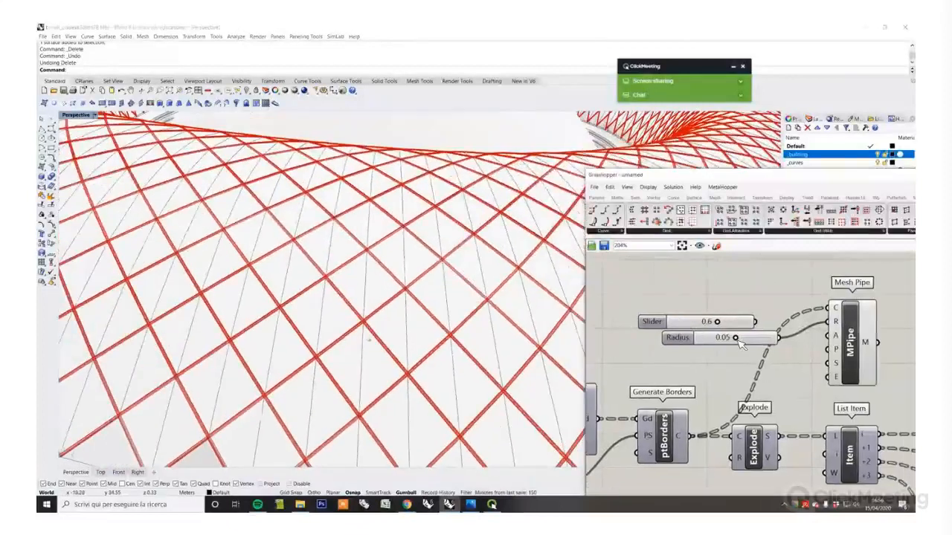
pyautogui.scroll(2, 740, 343)
pyautogui.doubleClick(753, 340)
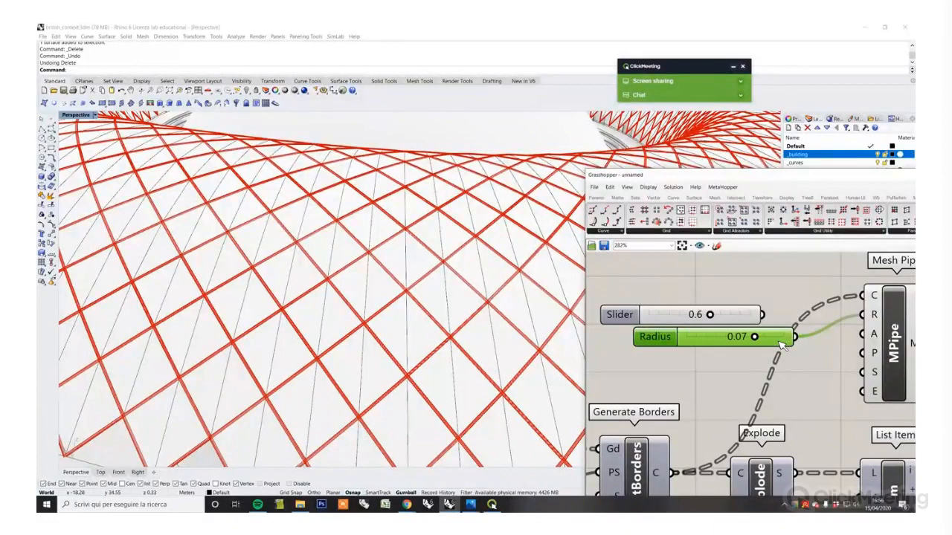
pyautogui.click(730, 378)
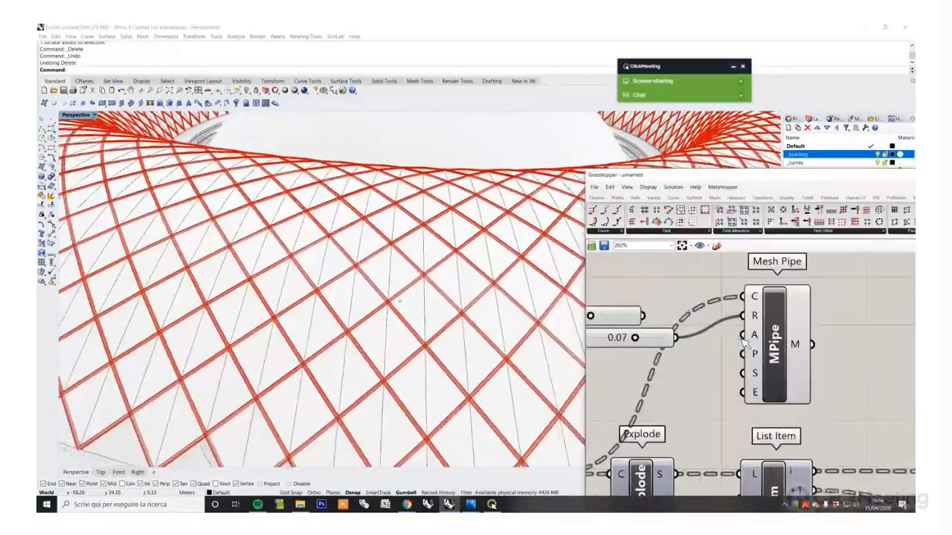
# Step: Bake the Mesh Pipe geometry into the Rhino model and turn off the component's preview
pyautogui.click(769, 349)
pyautogui.rightClick(846, 353)
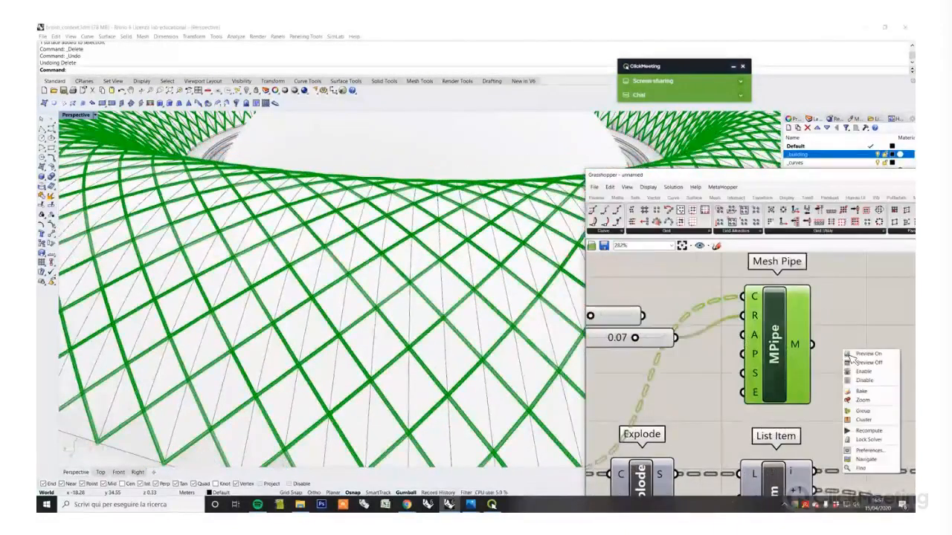
pyautogui.click(866, 391)
pyautogui.moveTo(841, 381); pyautogui.dragTo(649, 280)
pyautogui.rightClick(649, 280)
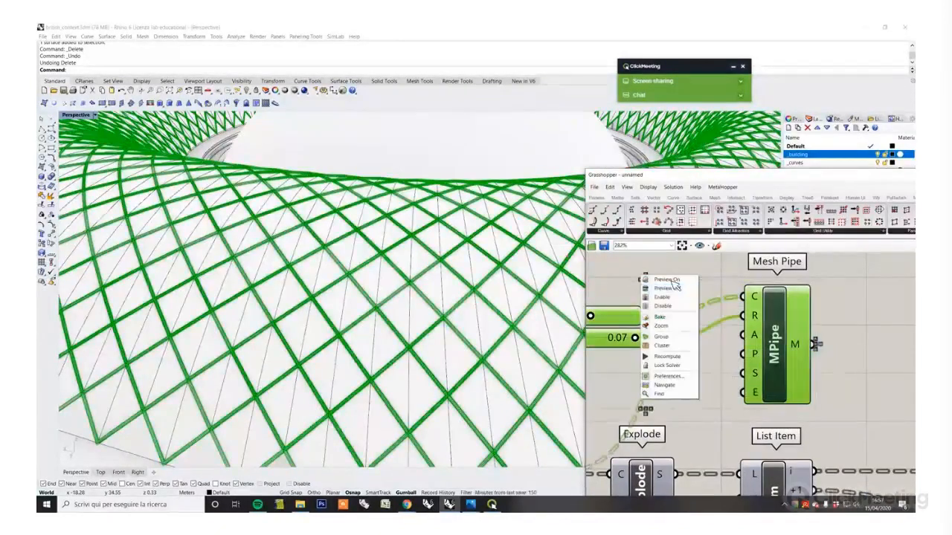
pyautogui.click(687, 286)
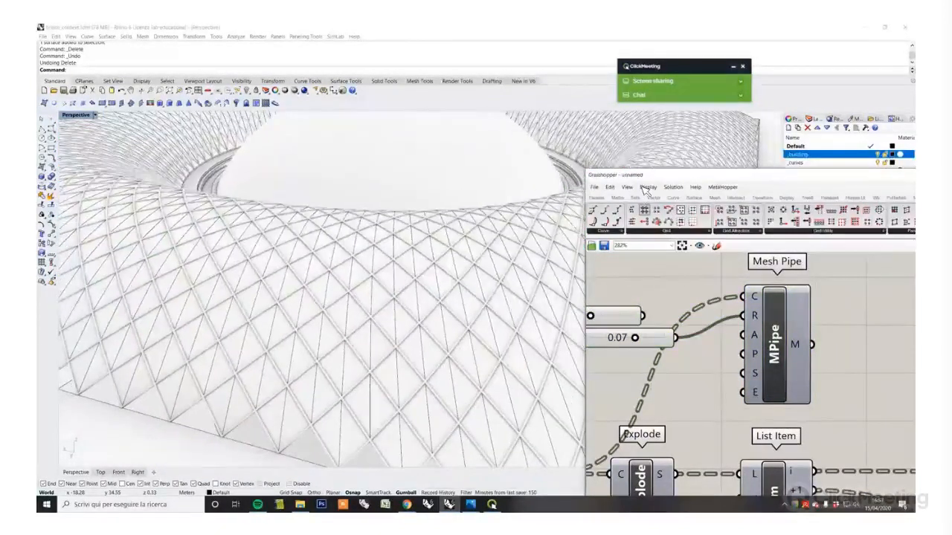
# Step: Move the Grasshopper window off the roof and examine the baked pipes and panels around the dome from several sides
pyautogui.moveTo(645, 176); pyautogui.dragTo(812, 306)
pyautogui.moveTo(644, 191); pyautogui.dragTo(645, 268, button='right')
pyautogui.scroll(-2, 420, 281)
pyautogui.moveTo(420, 280); pyautogui.dragTo(450, 286, button='right')
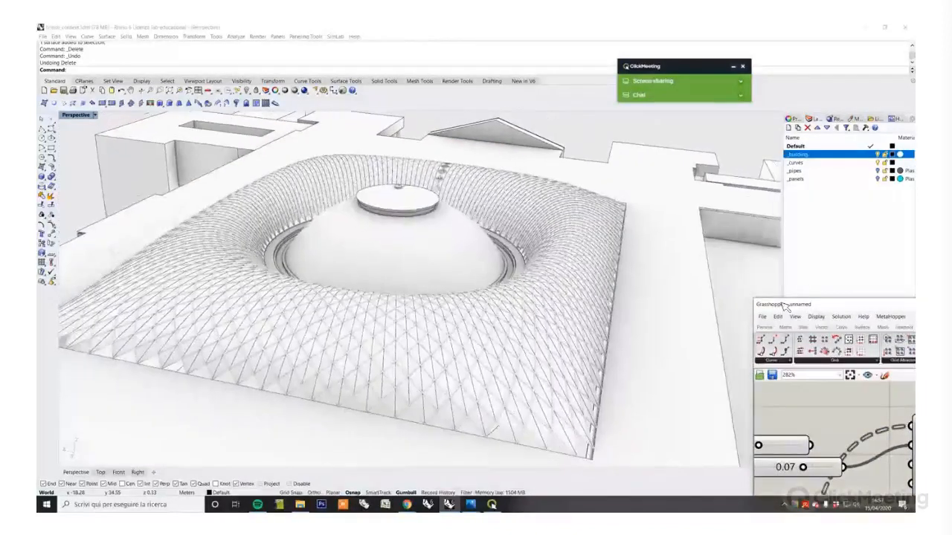
pyautogui.press('Left')
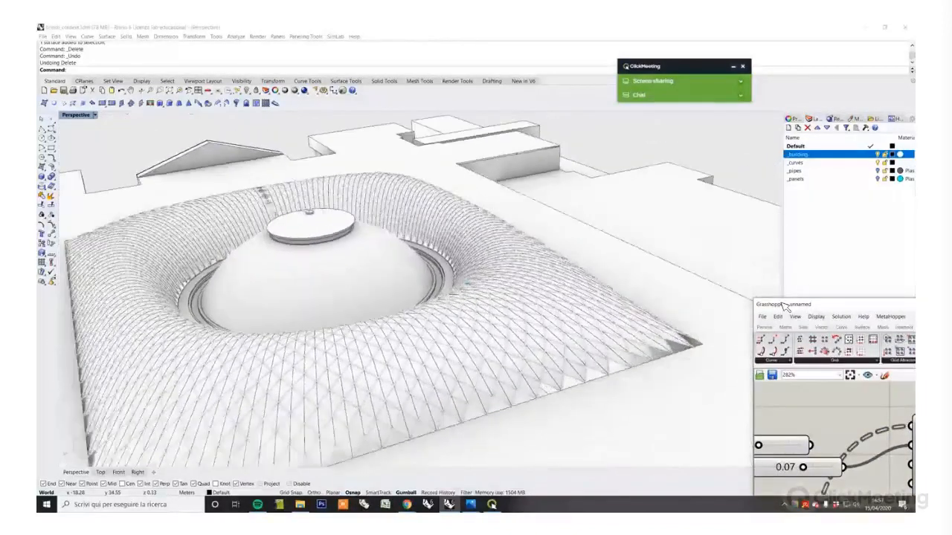
pyautogui.press('Left')
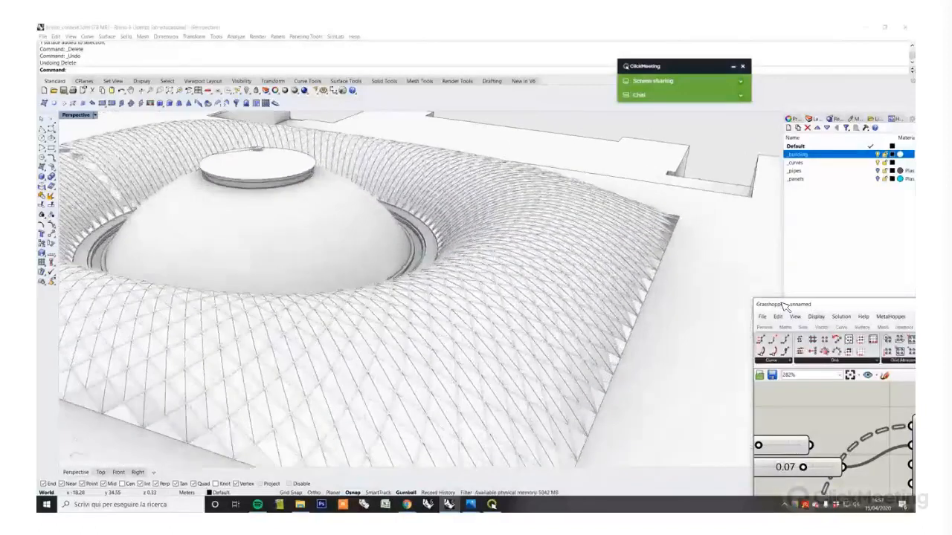
pyautogui.press('Left')
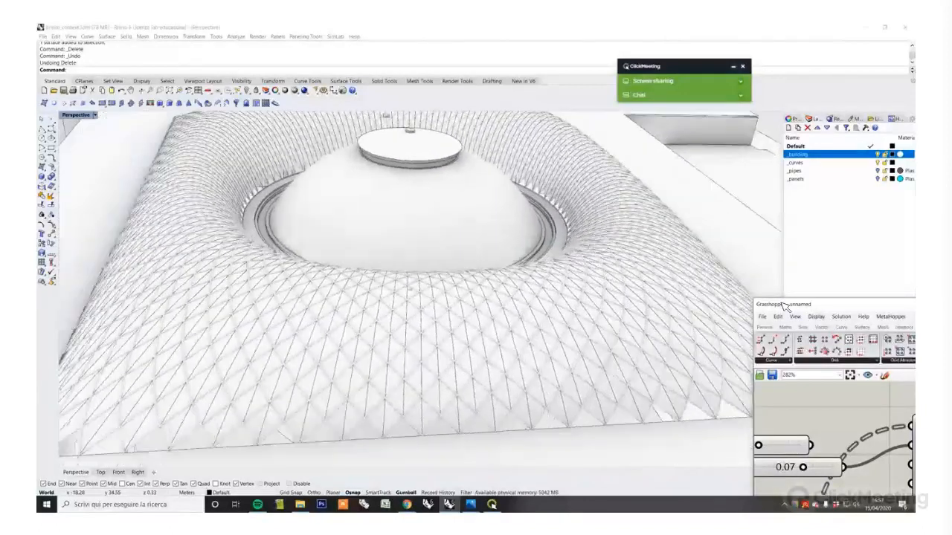
pyautogui.press('Left')
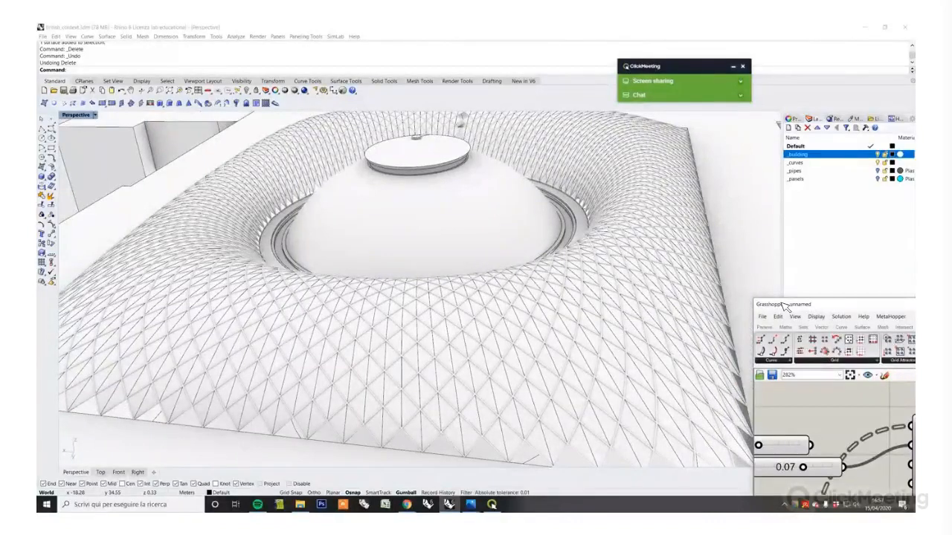
pyautogui.press('Left')
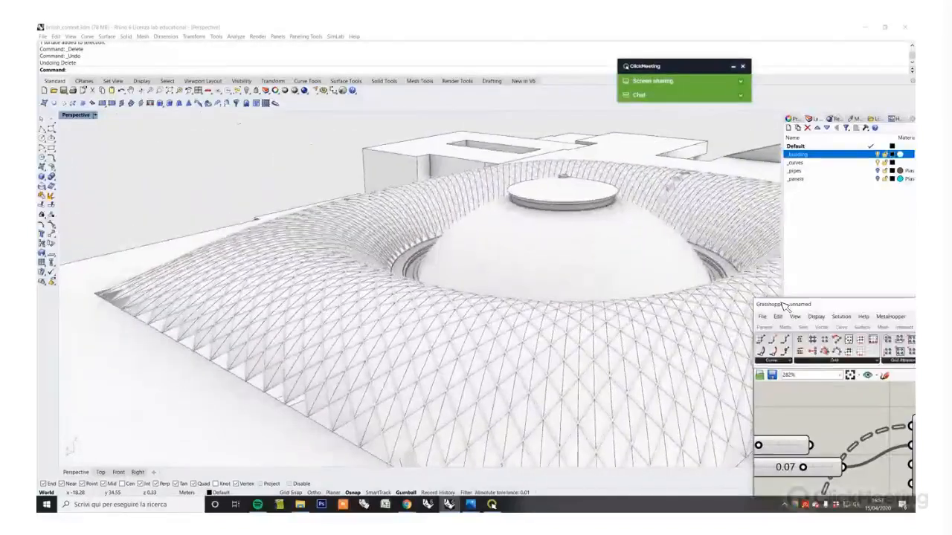
# Step: Delete the two triangular panels of one diamond on the roof in front of the dome
pyautogui.press('Left')
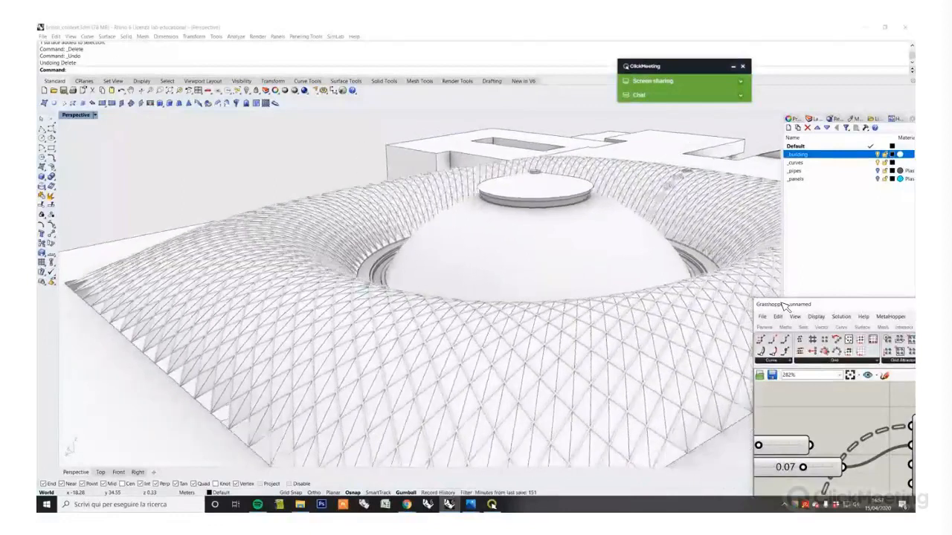
pyautogui.press('Left')
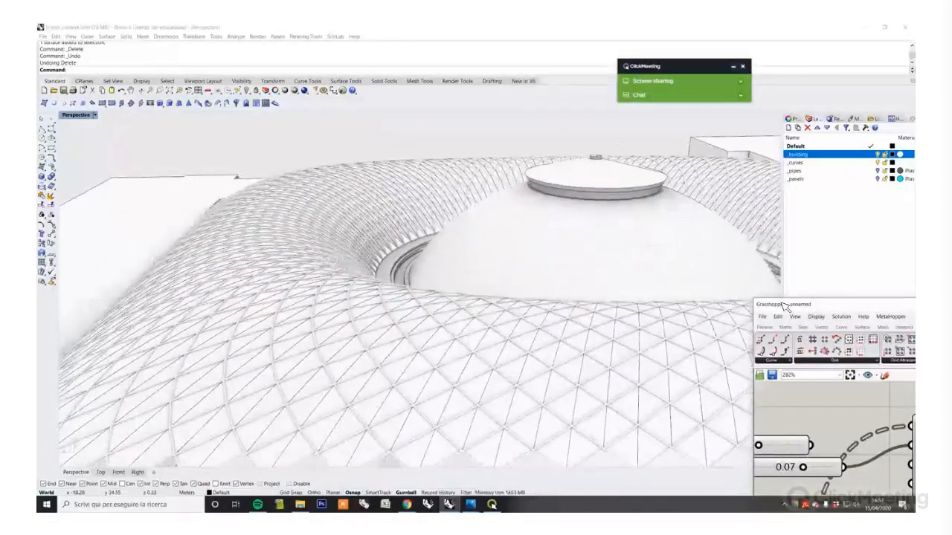
pyautogui.press('Left')
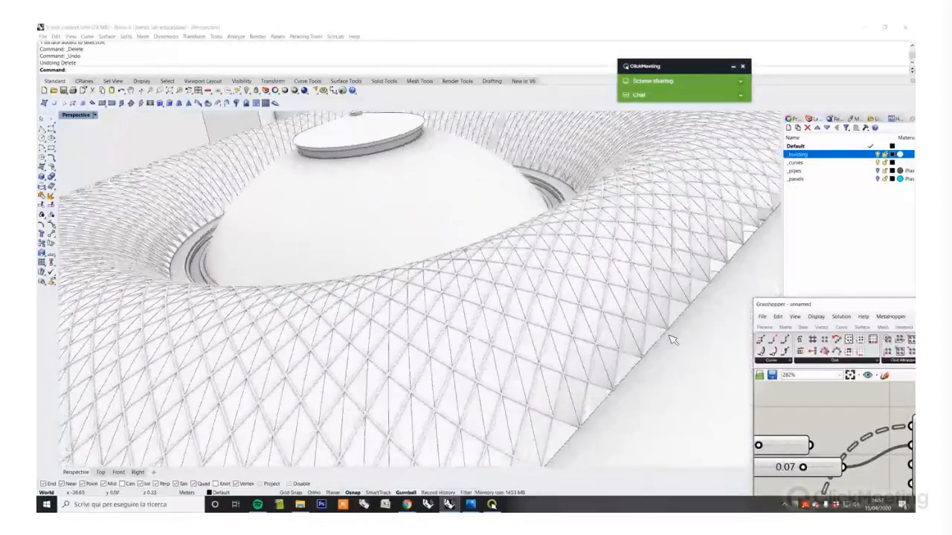
pyautogui.press('Left')
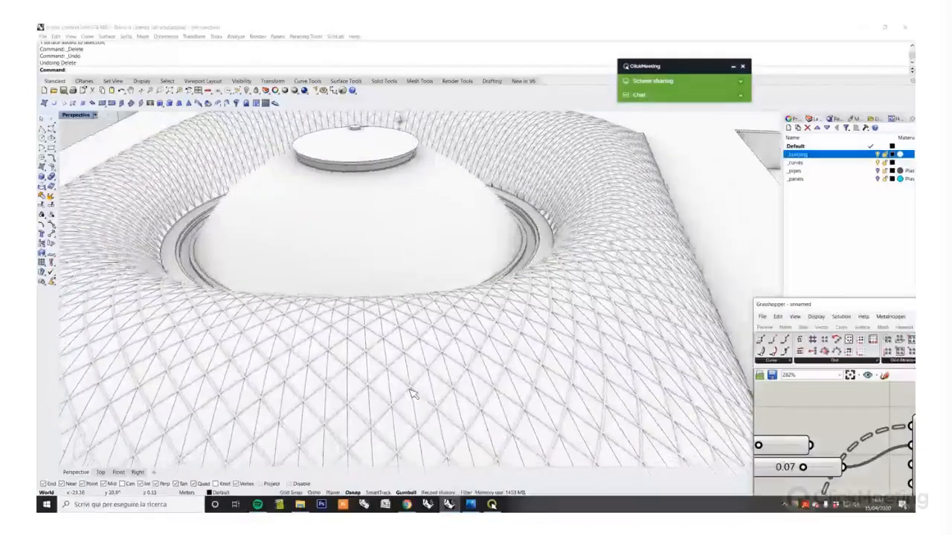
pyautogui.scroll(3, 401, 374)
pyautogui.click(399, 362)
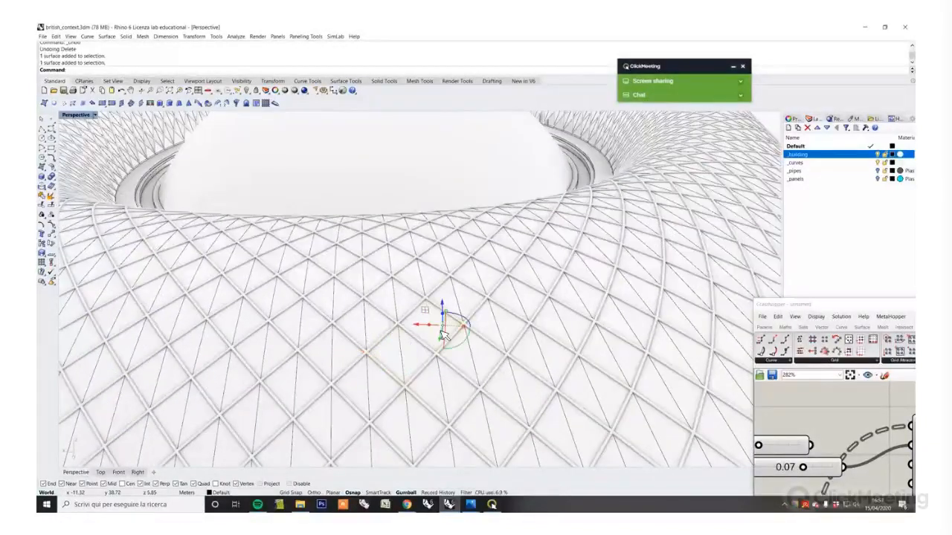
pyautogui.moveTo(440, 331); pyautogui.dragTo(443, 335, button='right')
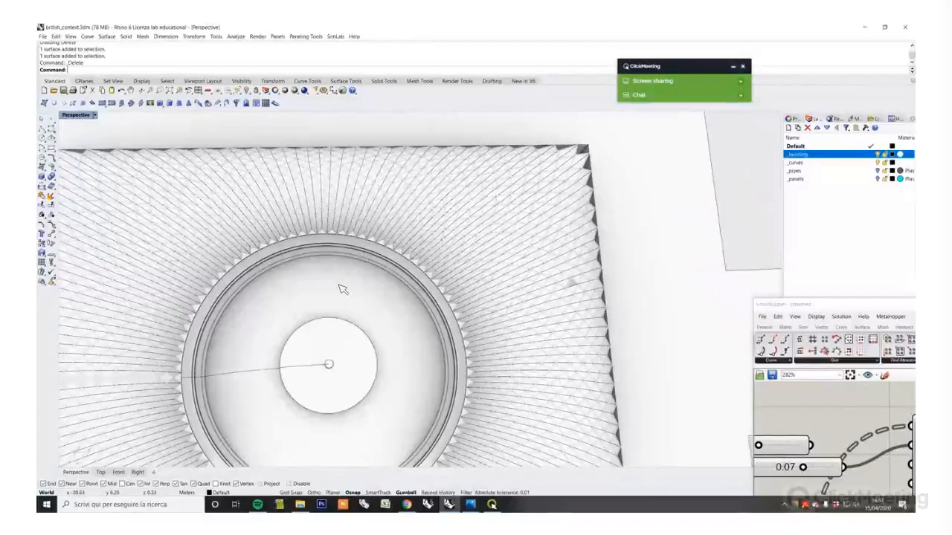
# Step: Examine the roof panels and pipes from above and from several sides around the dome
pyautogui.moveTo(343, 289); pyautogui.dragTo(343, 289, button='right')
pyautogui.moveTo(189, 379); pyautogui.dragTo(345, 302, button='right')
pyautogui.scroll(-5, 346, 302)
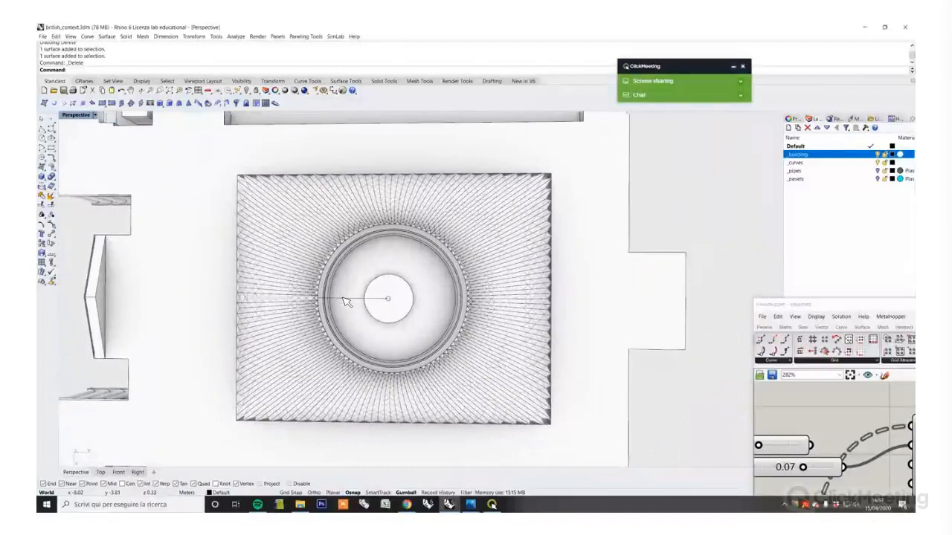
pyautogui.scroll(-1, 346, 302)
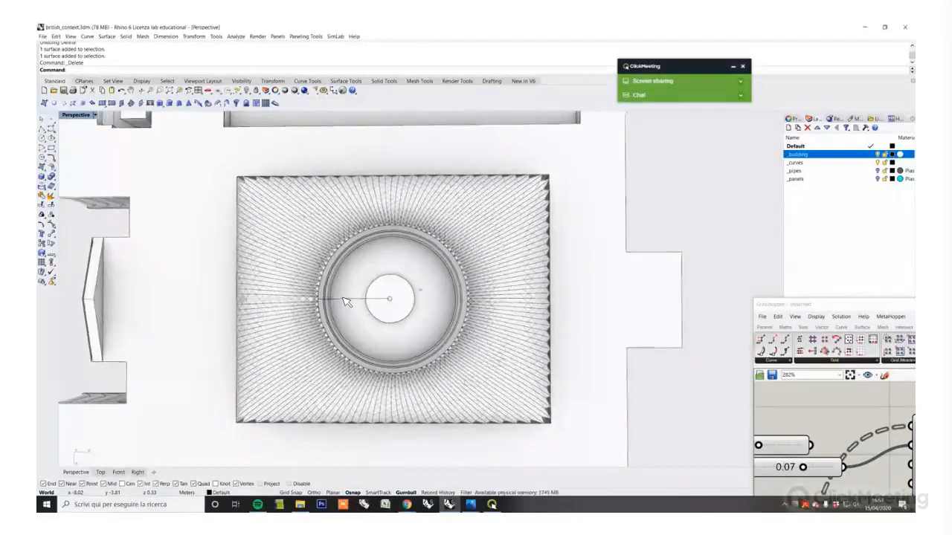
pyautogui.moveTo(343, 297); pyautogui.dragTo(344, 302, button='right')
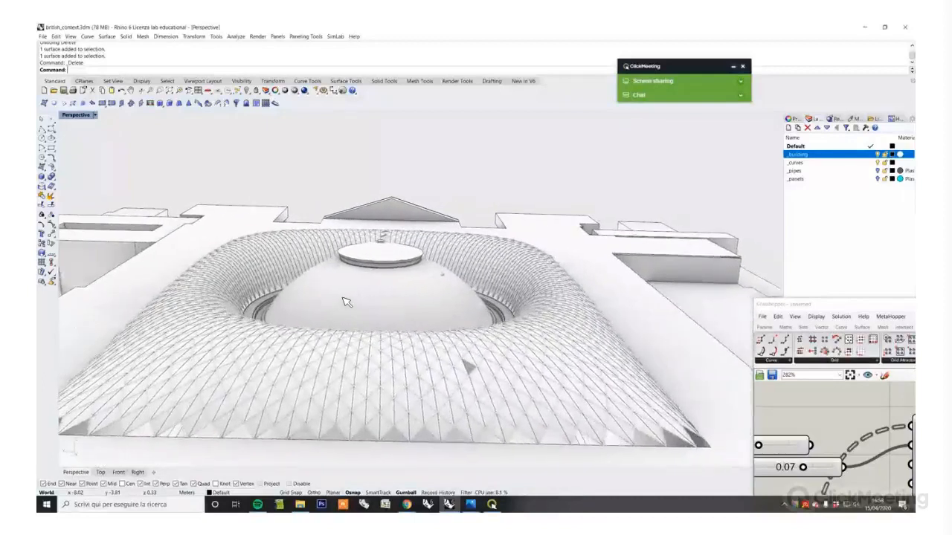
pyautogui.moveTo(343, 298); pyautogui.dragTo(344, 301, button='right')
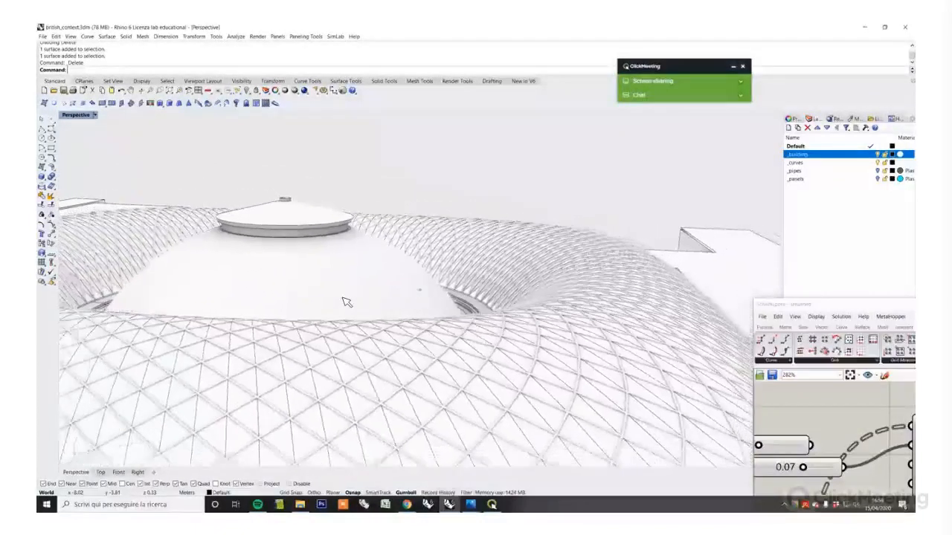
pyautogui.moveTo(344, 301); pyautogui.dragTo(52, 304, button='right')
pyautogui.scroll(4, 344, 301)
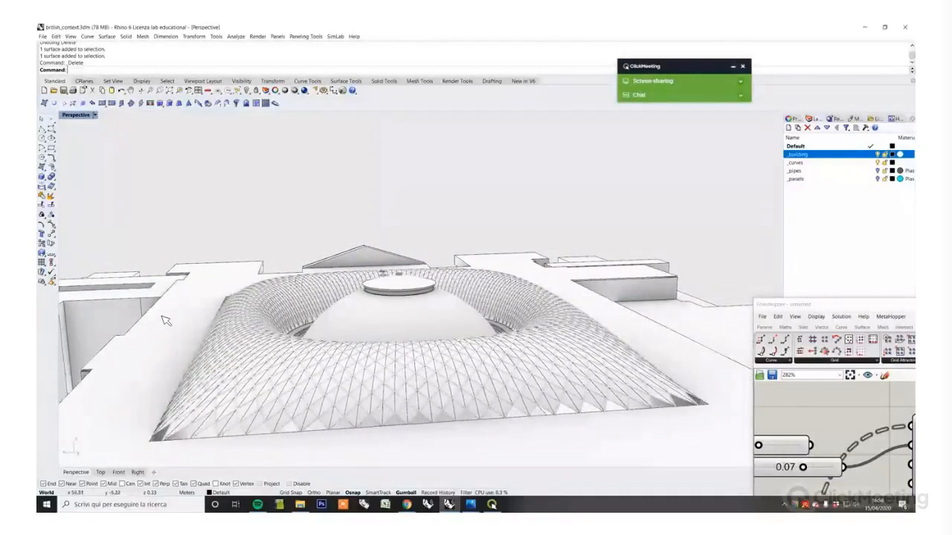
# Step: Undo the panel deletion, the Grasshopper bakes and the layer visibility change in the Rhino model
pyautogui.click(120, 90)
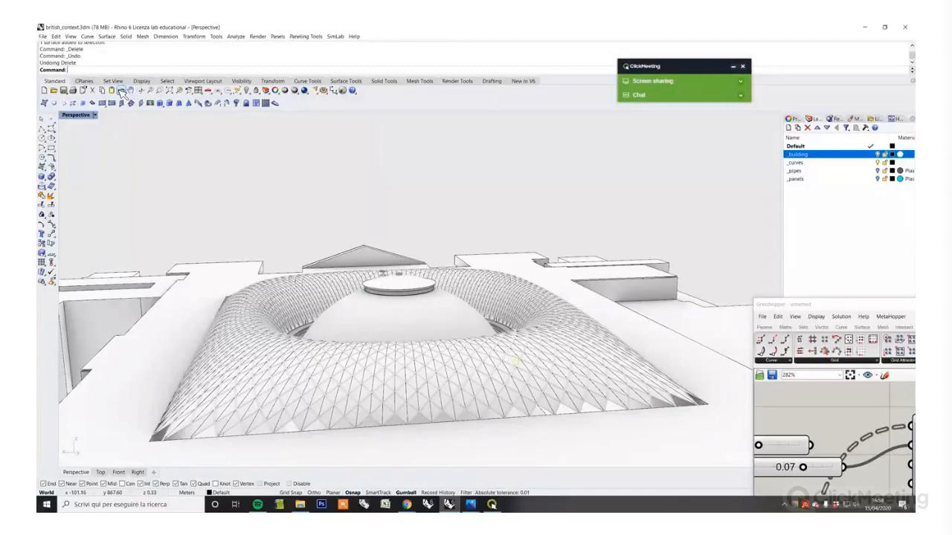
pyautogui.click(120, 89)
pyautogui.click(121, 90)
pyautogui.click(121, 90)
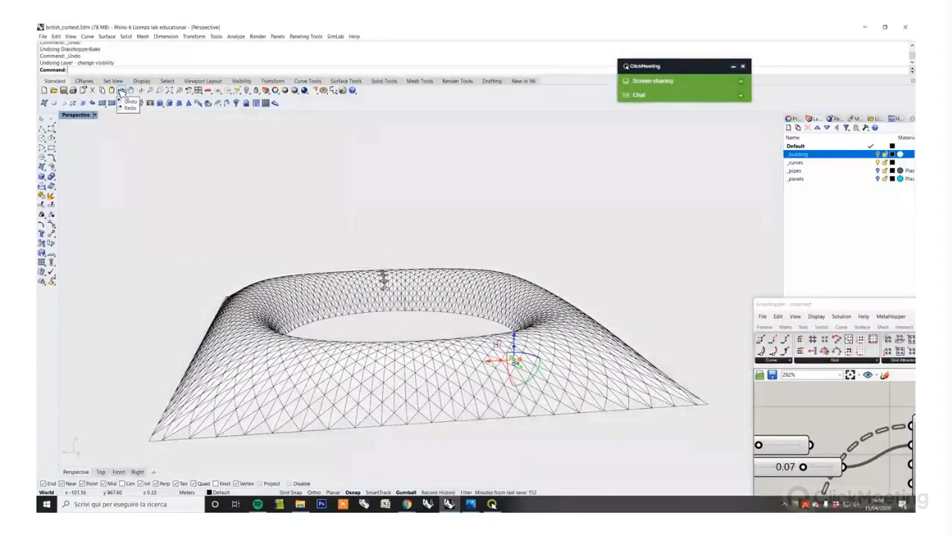
pyautogui.click(120, 90)
# Step: Bring the Grasshopper window back over the model and turn on the Mesh Pipe component's preview
pyautogui.moveTo(822, 305); pyautogui.dragTo(487, 127)
pyautogui.scroll(-5, 702, 327)
pyautogui.rightClick(674, 321)
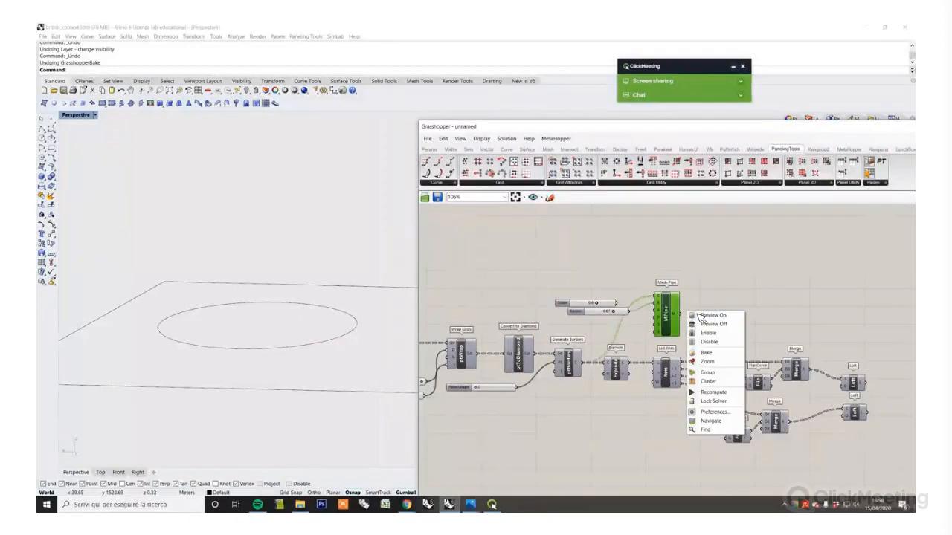
pyautogui.click(703, 315)
pyautogui.click(722, 310)
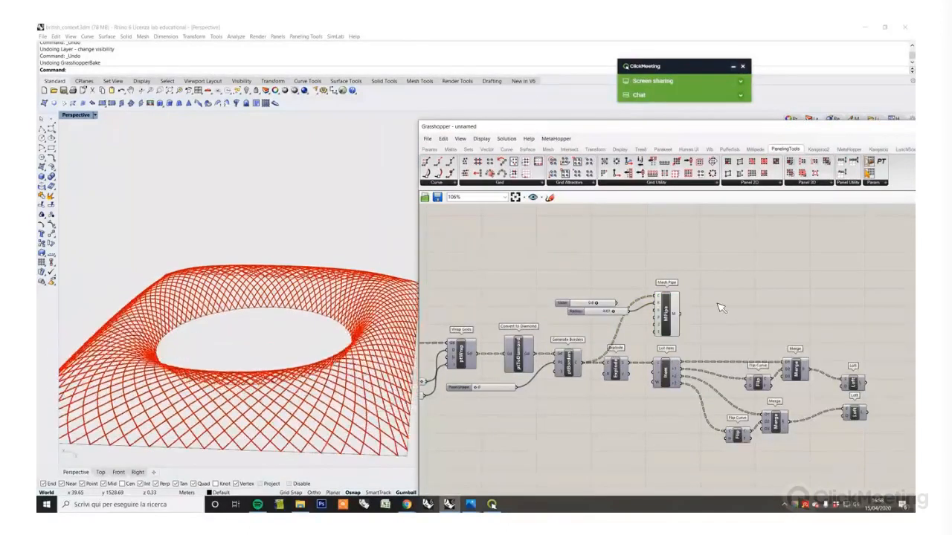
# Step: Bake the Mesh Pipe geometry into the Rhino model again
pyautogui.moveTo(708, 318); pyautogui.dragTo(733, 309, button='right')
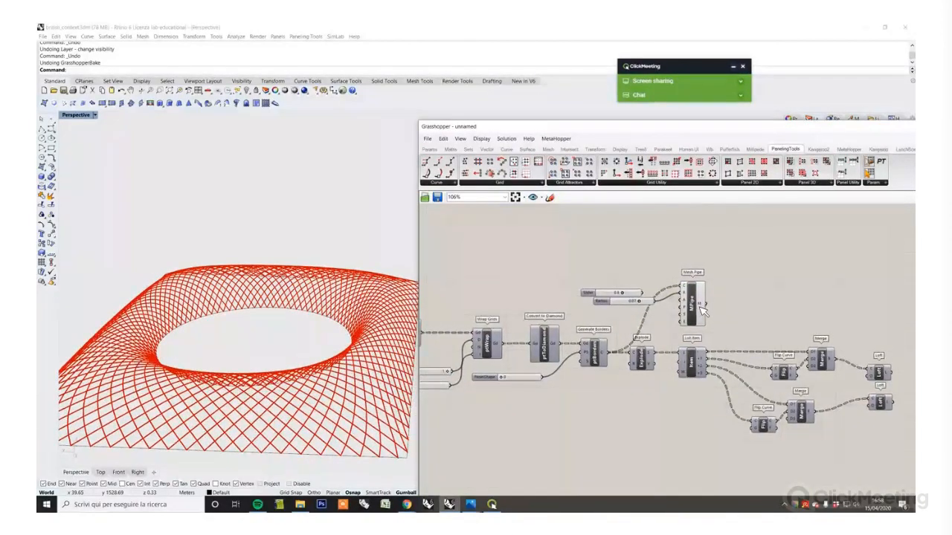
pyautogui.click(698, 306)
pyautogui.rightClick(727, 309)
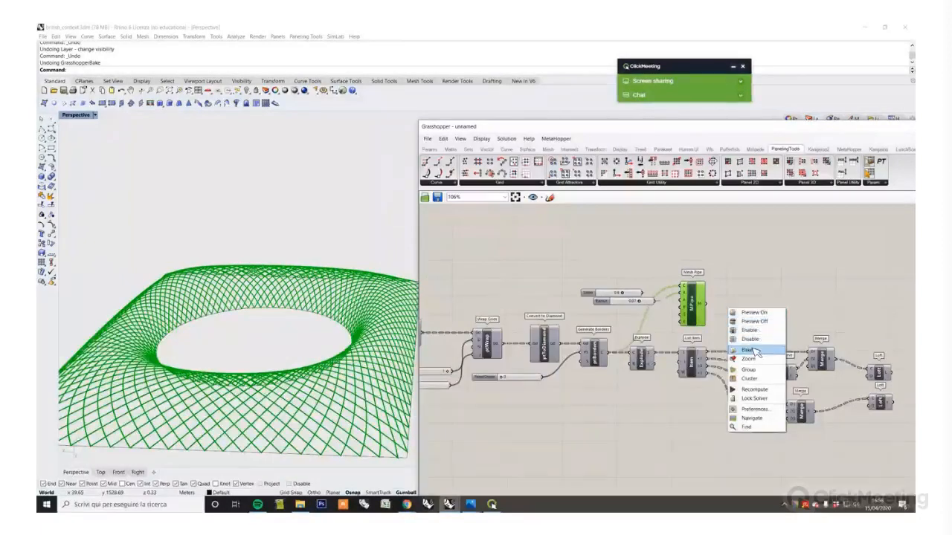
pyautogui.click(748, 351)
pyautogui.click(742, 309)
pyautogui.click(702, 302)
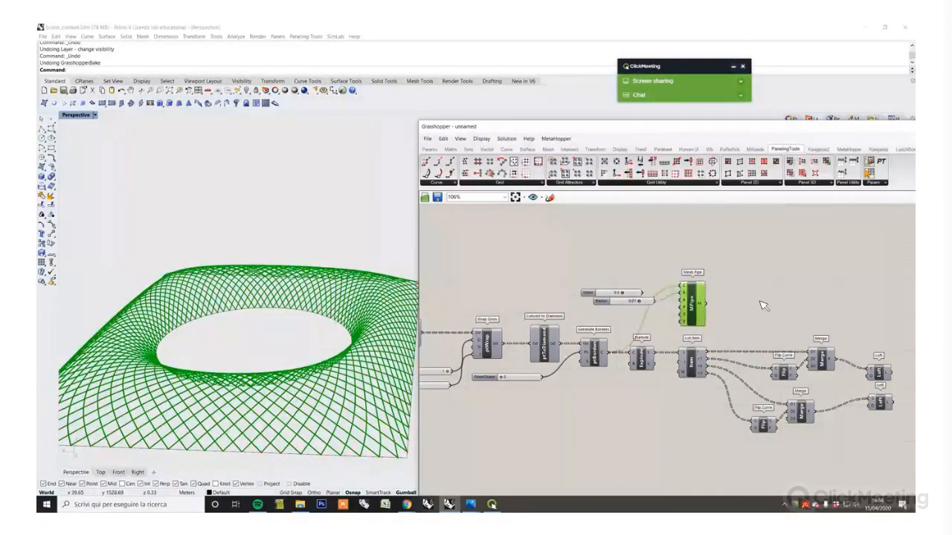
pyautogui.click(735, 310)
# Step: Turn off the Mesh Pipe component's preview and move the Grasshopper window aside to uncover the roof
pyautogui.click(692, 305)
pyautogui.rightClick(672, 251)
pyautogui.click(751, 260)
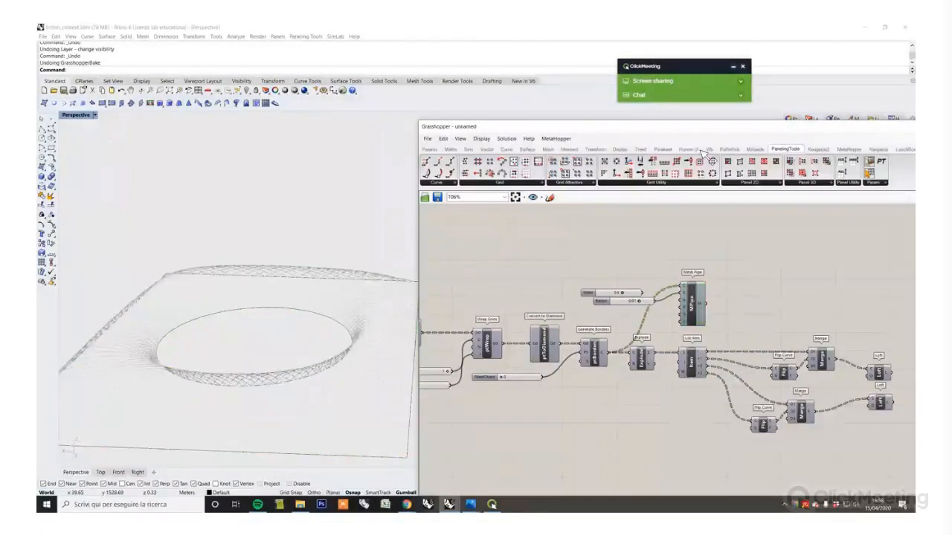
pyautogui.click(694, 230)
pyautogui.moveTo(625, 131); pyautogui.dragTo(812, 232)
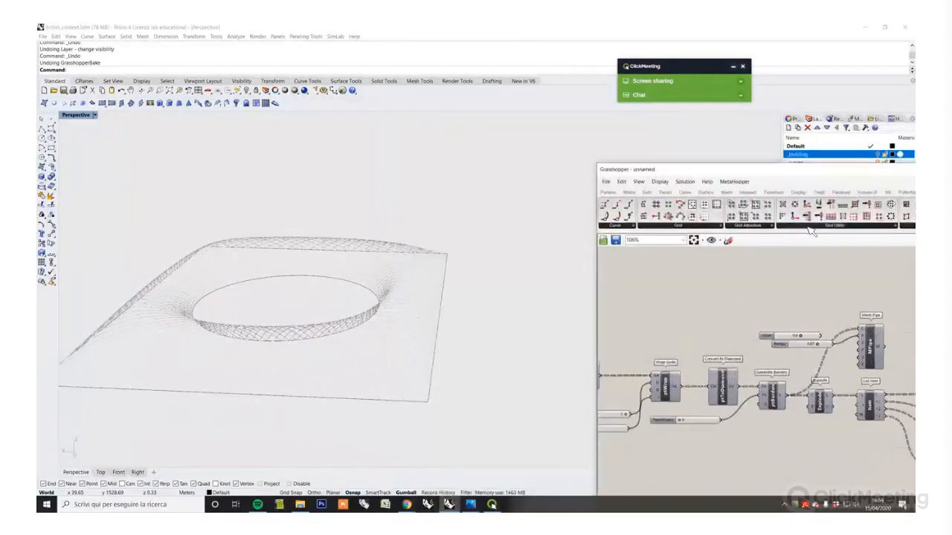
pyautogui.click(866, 346)
pyautogui.rightClick(827, 295)
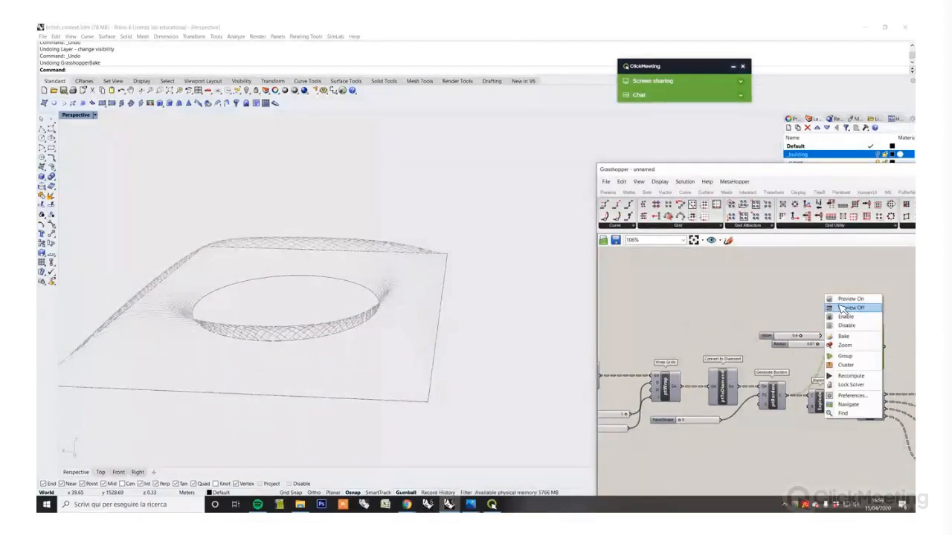
pyautogui.click(823, 315)
# Step: Examine the Grasshopper definition from the Mesh Pipe and Loft branches back to the BouncySolver and its toggles
pyautogui.scroll(-4, 822, 315)
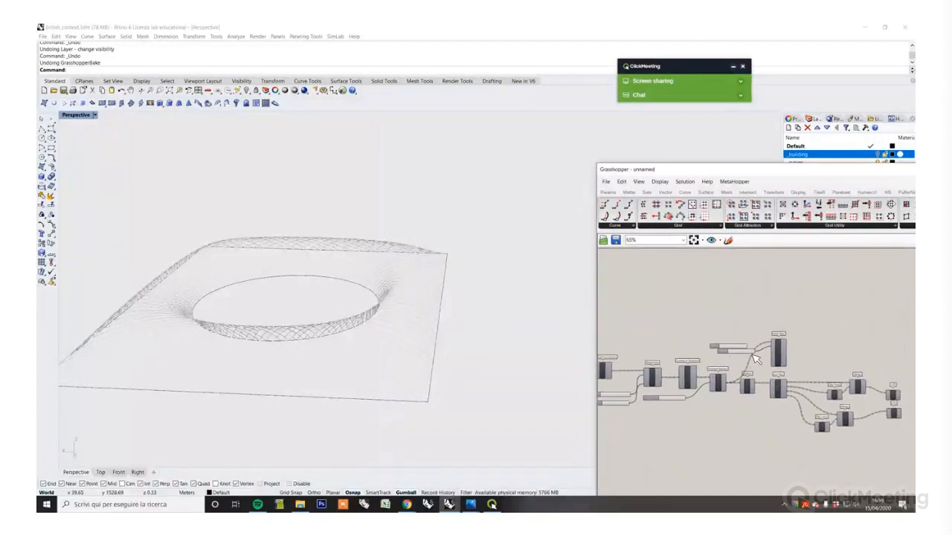
pyautogui.scroll(-3, 687, 435)
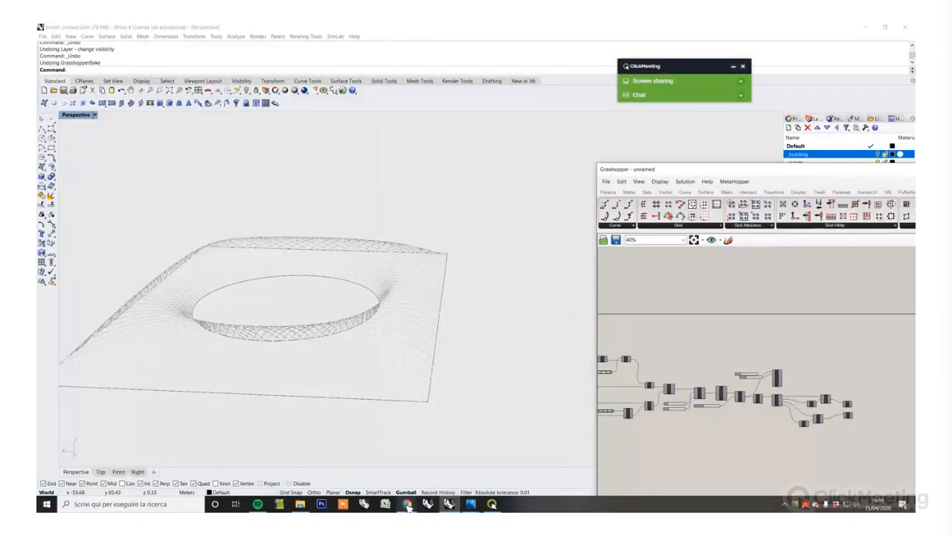
pyautogui.moveTo(407, 506)
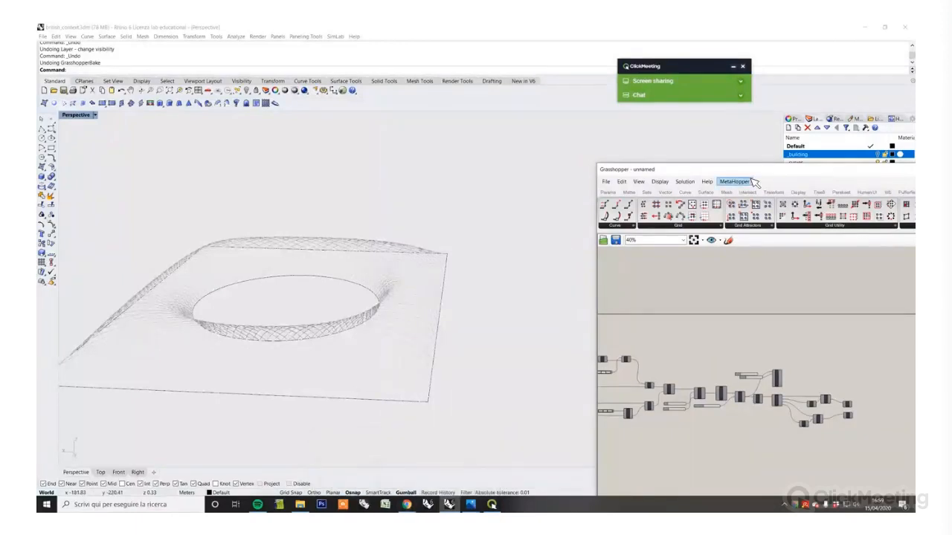
pyautogui.moveTo(684, 174); pyautogui.dragTo(525, 153)
pyautogui.scroll(4, 653, 349)
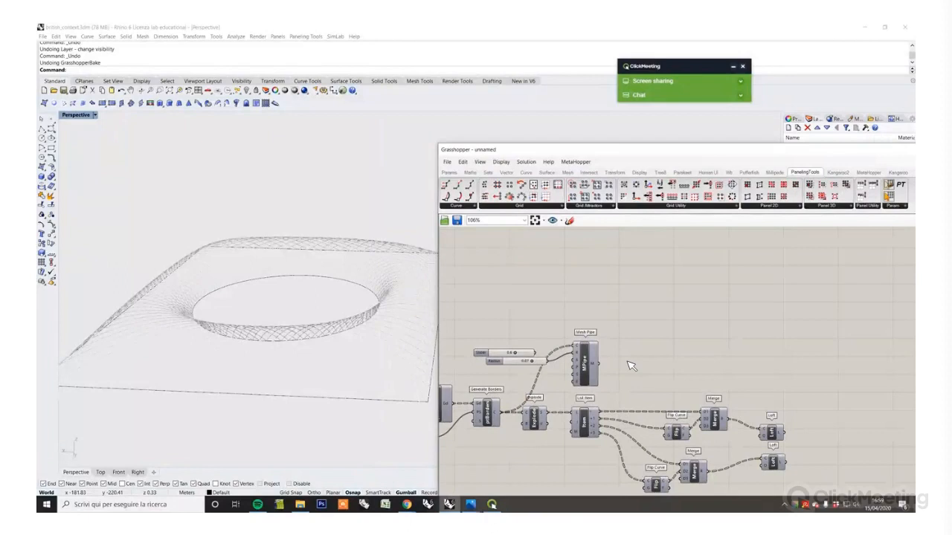
pyautogui.scroll(-4, 641, 366)
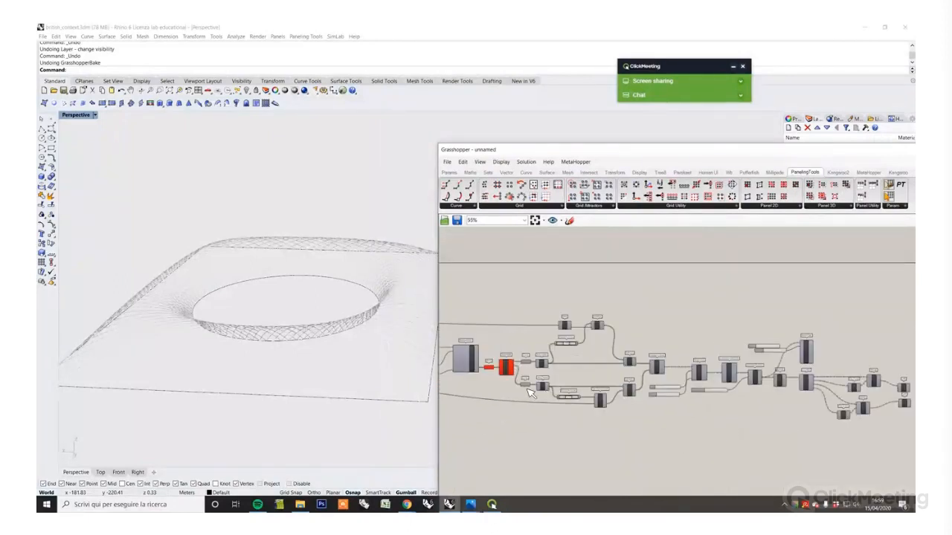
pyautogui.scroll(5, 692, 427)
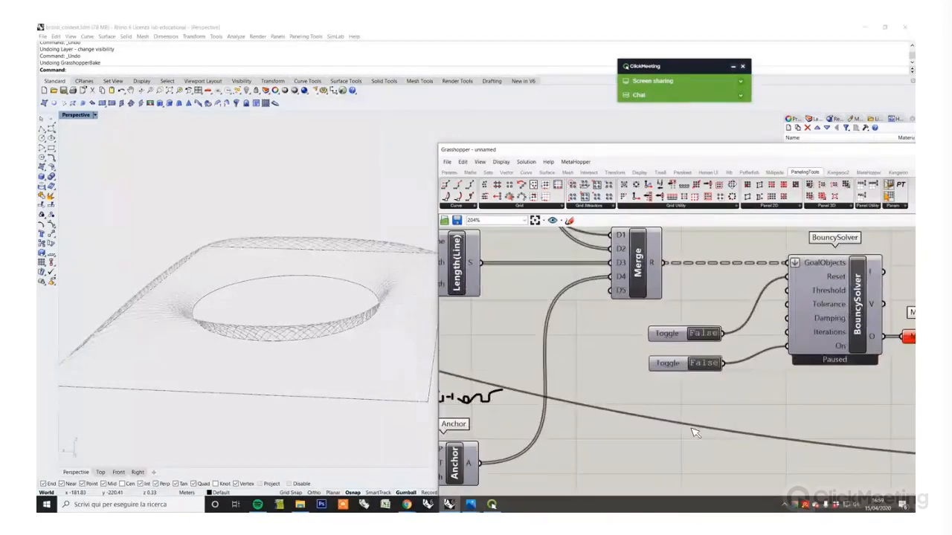
pyautogui.scroll(-4, 691, 434)
pyautogui.scroll(5, 712, 286)
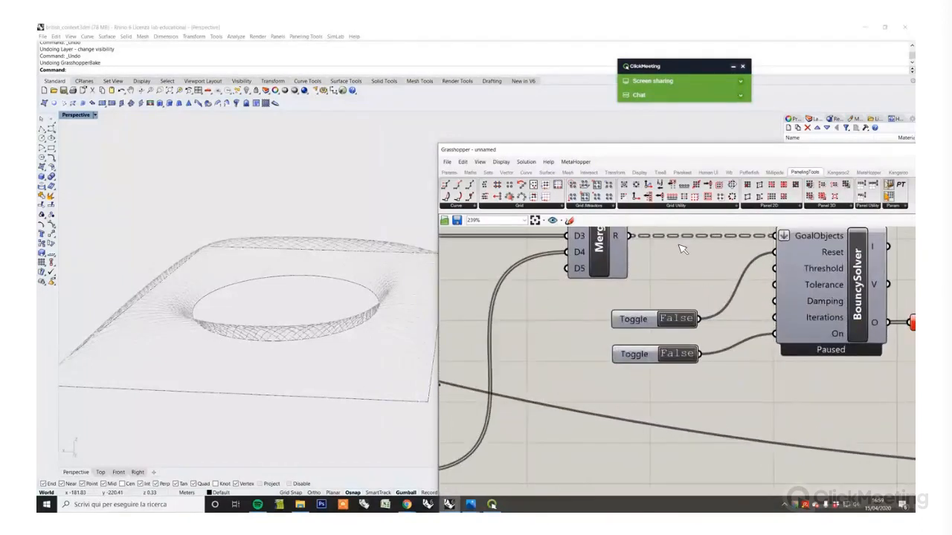
pyautogui.moveTo(647, 154); pyautogui.dragTo(570, 158)
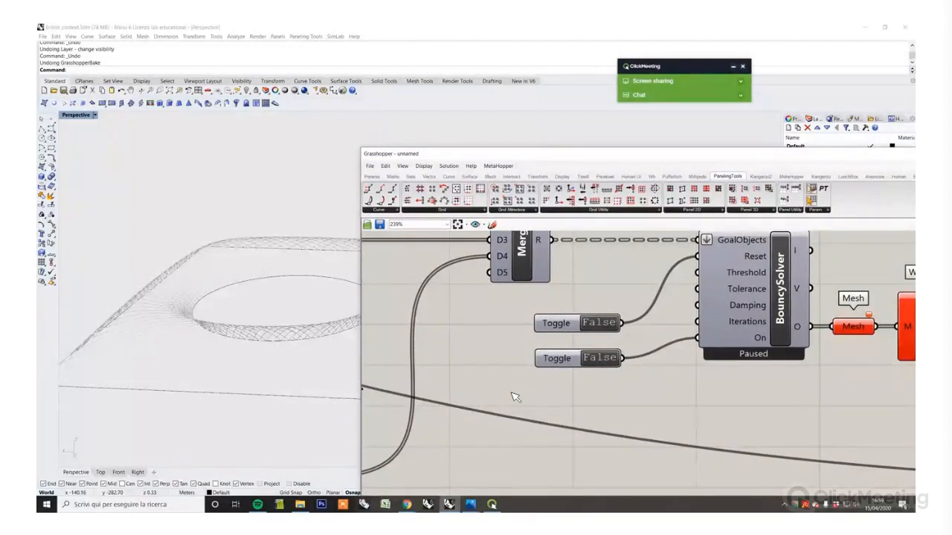
# Step: Switch to the ClickMeeting webinar window in Chrome and end the screen sharing
pyautogui.click(408, 506)
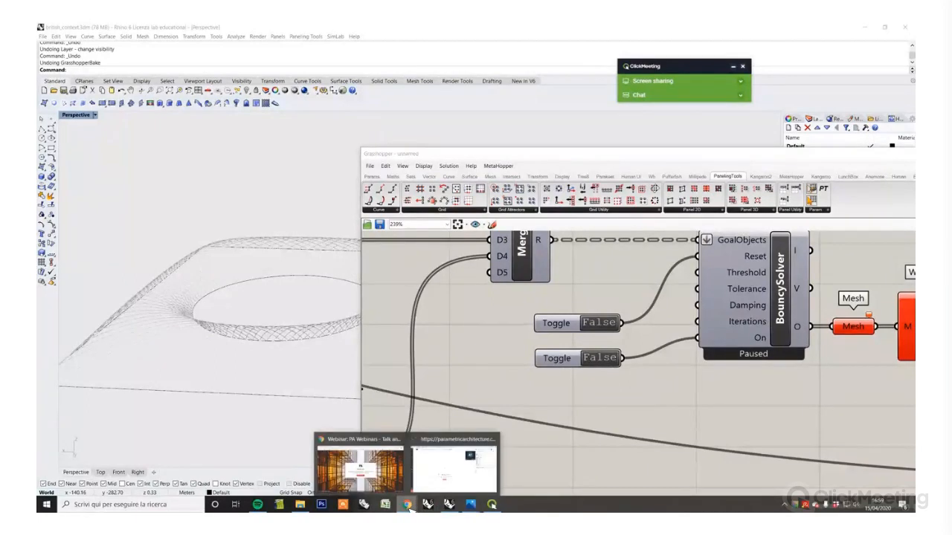
pyautogui.click(444, 476)
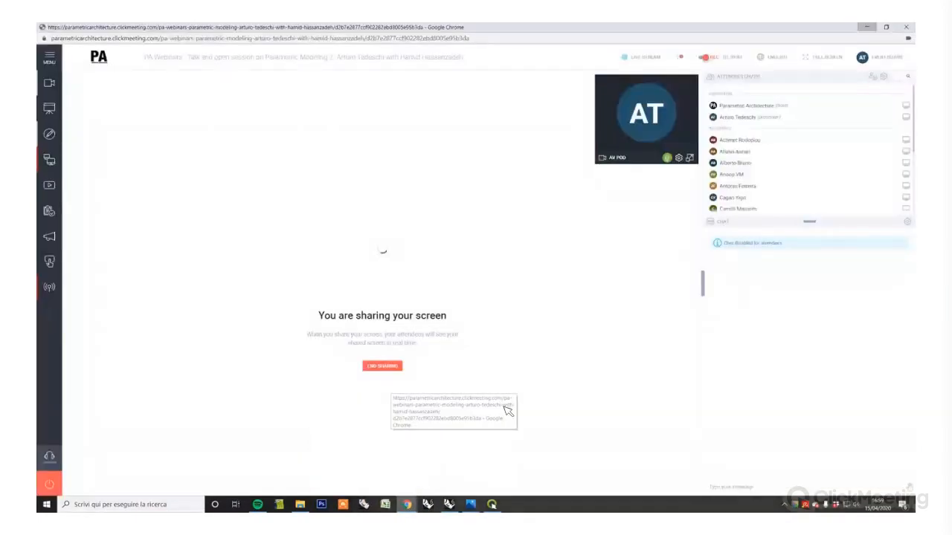
pyautogui.click(394, 366)
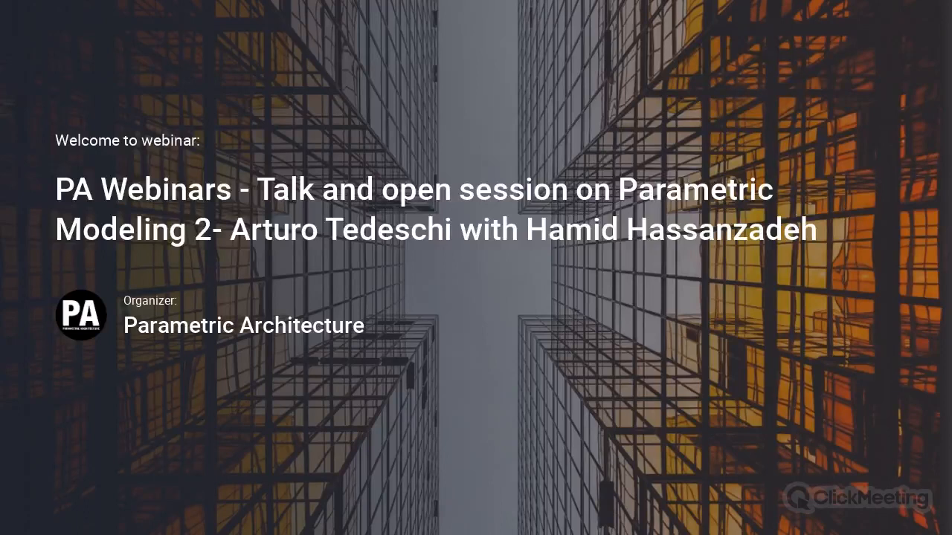